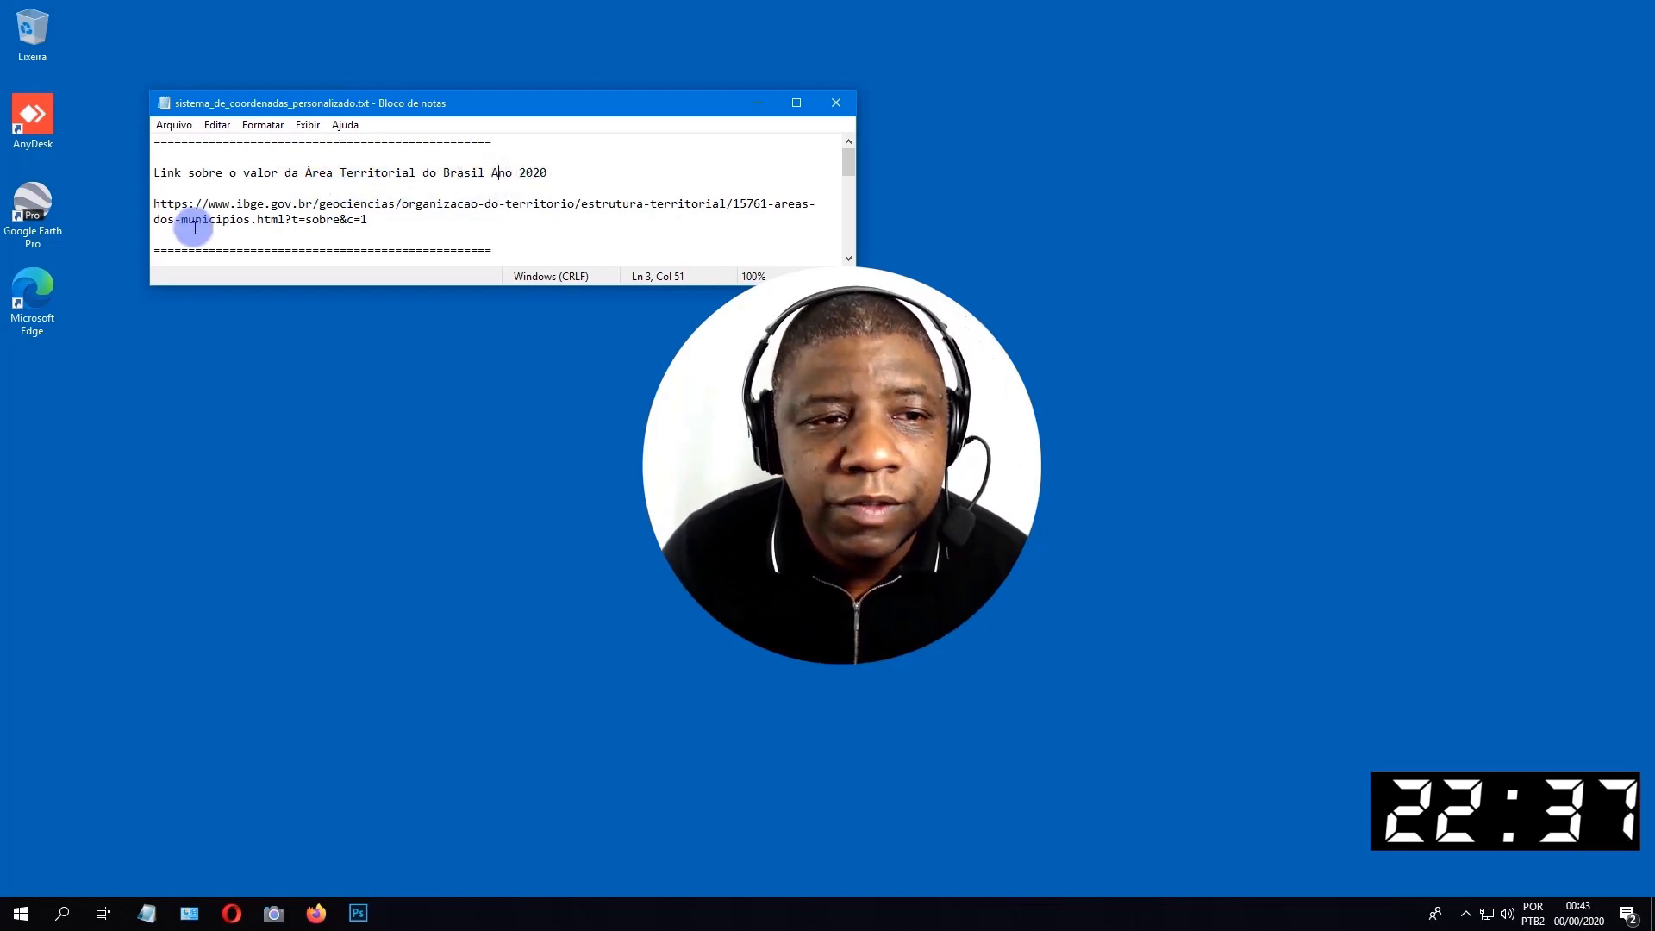
Copy the IBGE link about Brazil's territorial area from the text notes and open it in the Chrome browser.
{"action": "left_click_drag", "start_coordinate": [156, 203], "coordinate": [399, 219]}
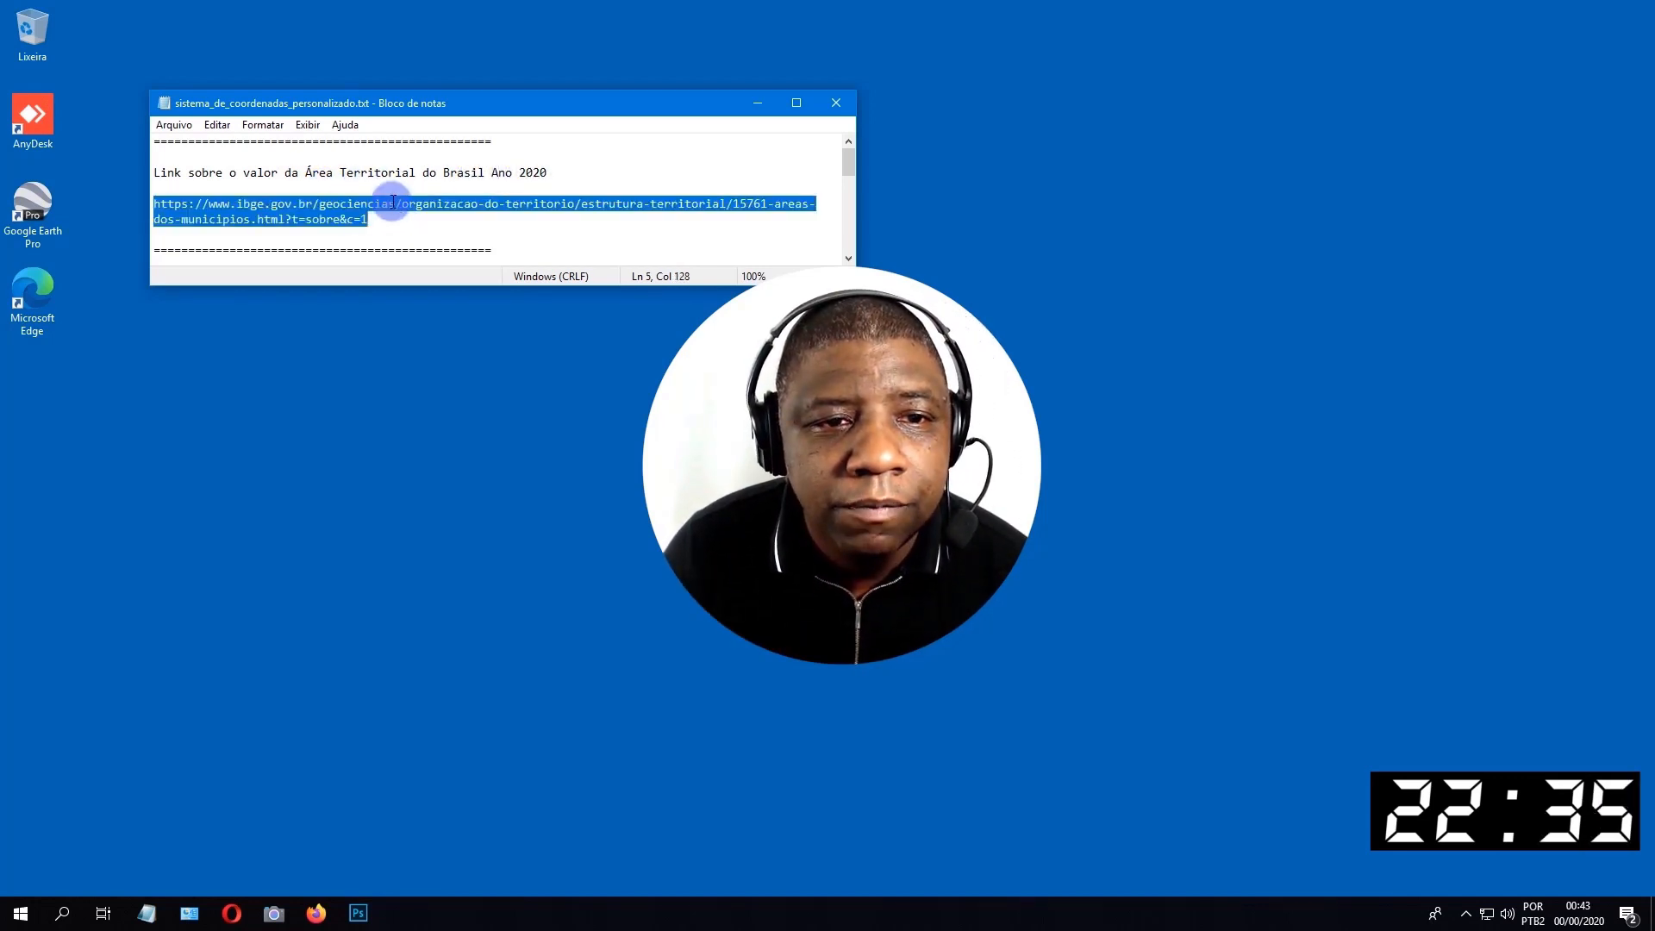
{"action": "right_click", "coordinate": [393, 202]}
{"action": "left_click", "coordinate": [489, 258]}
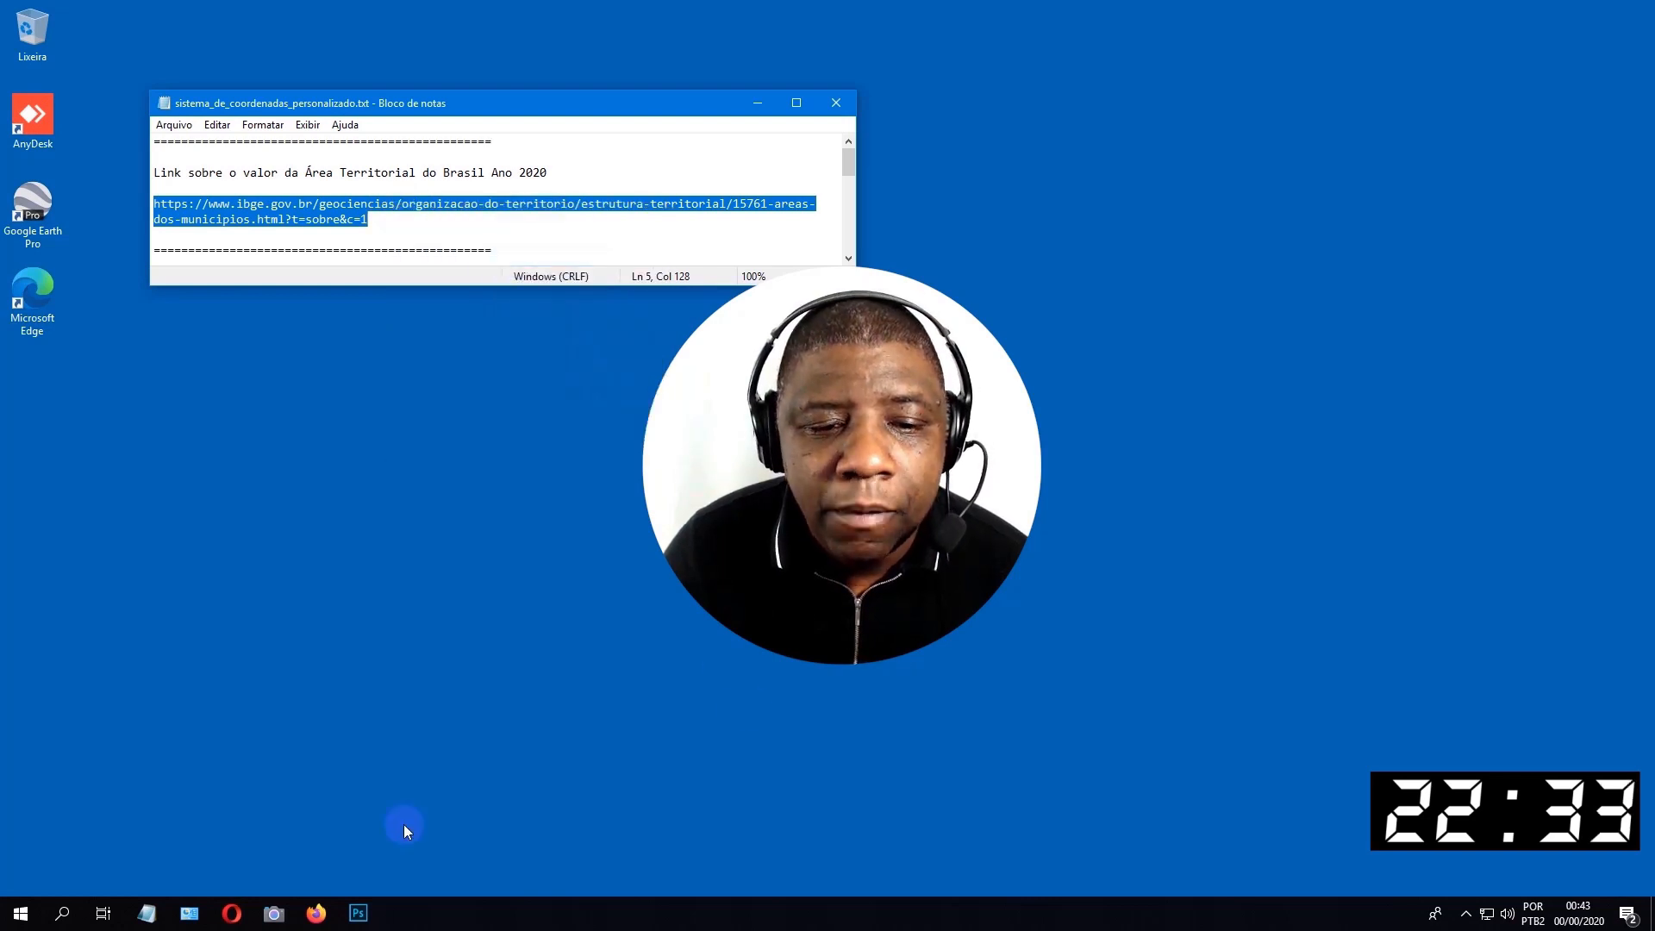
{"action": "left_click", "coordinate": [927, 890]}
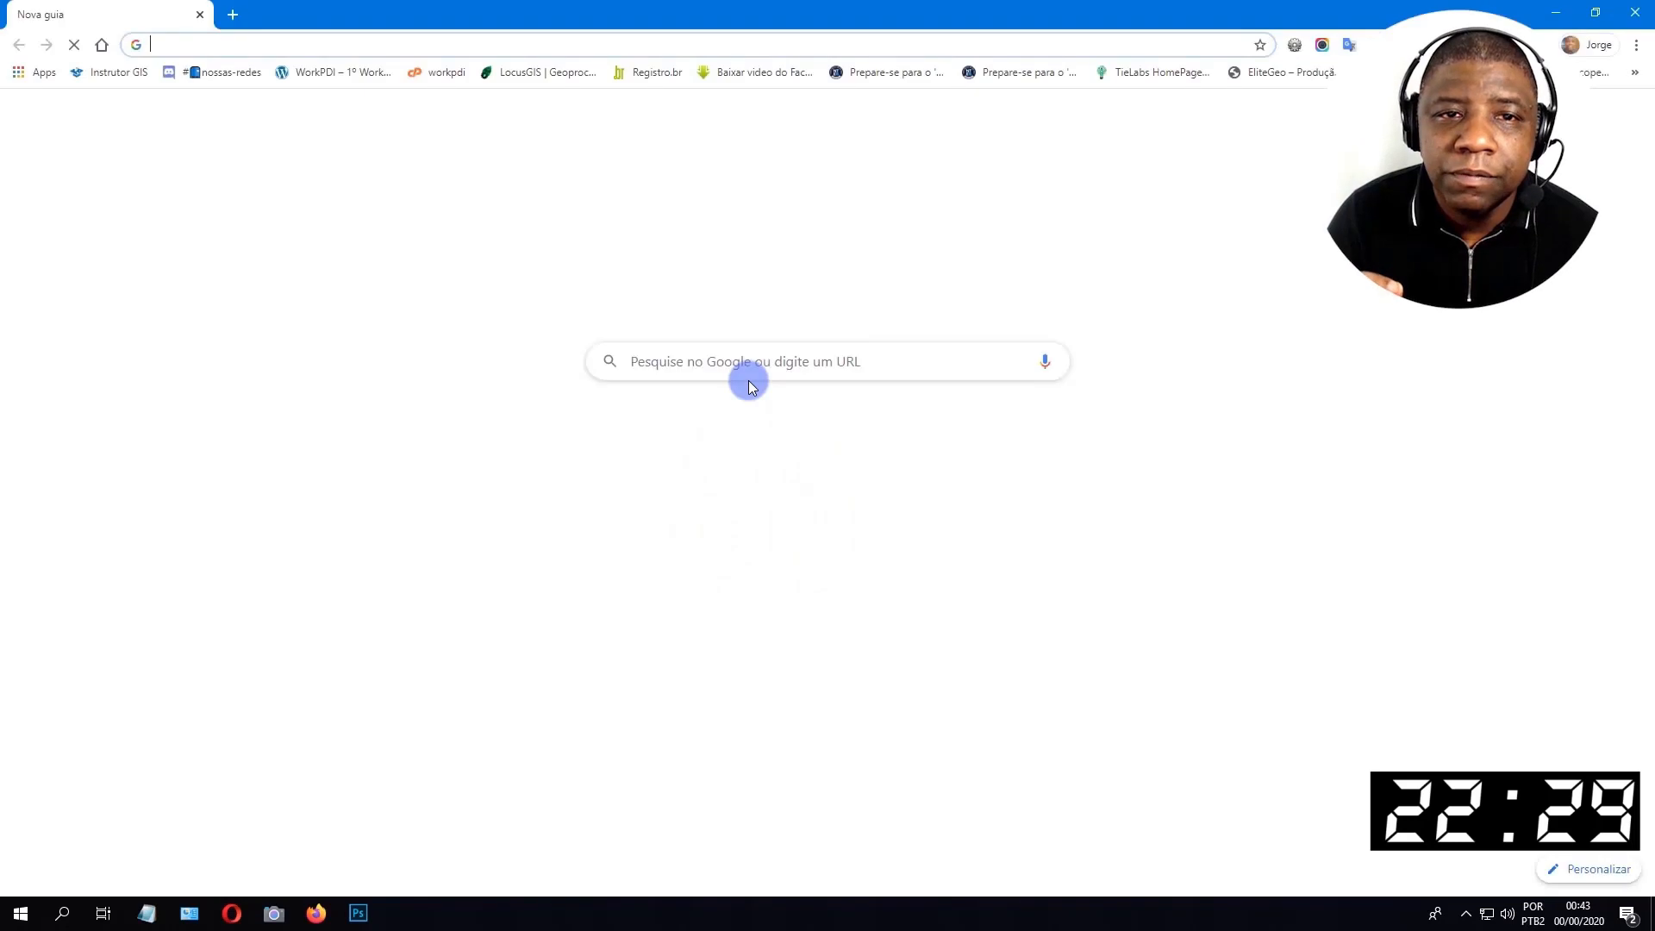
{"action": "left_click", "coordinate": [327, 46]}
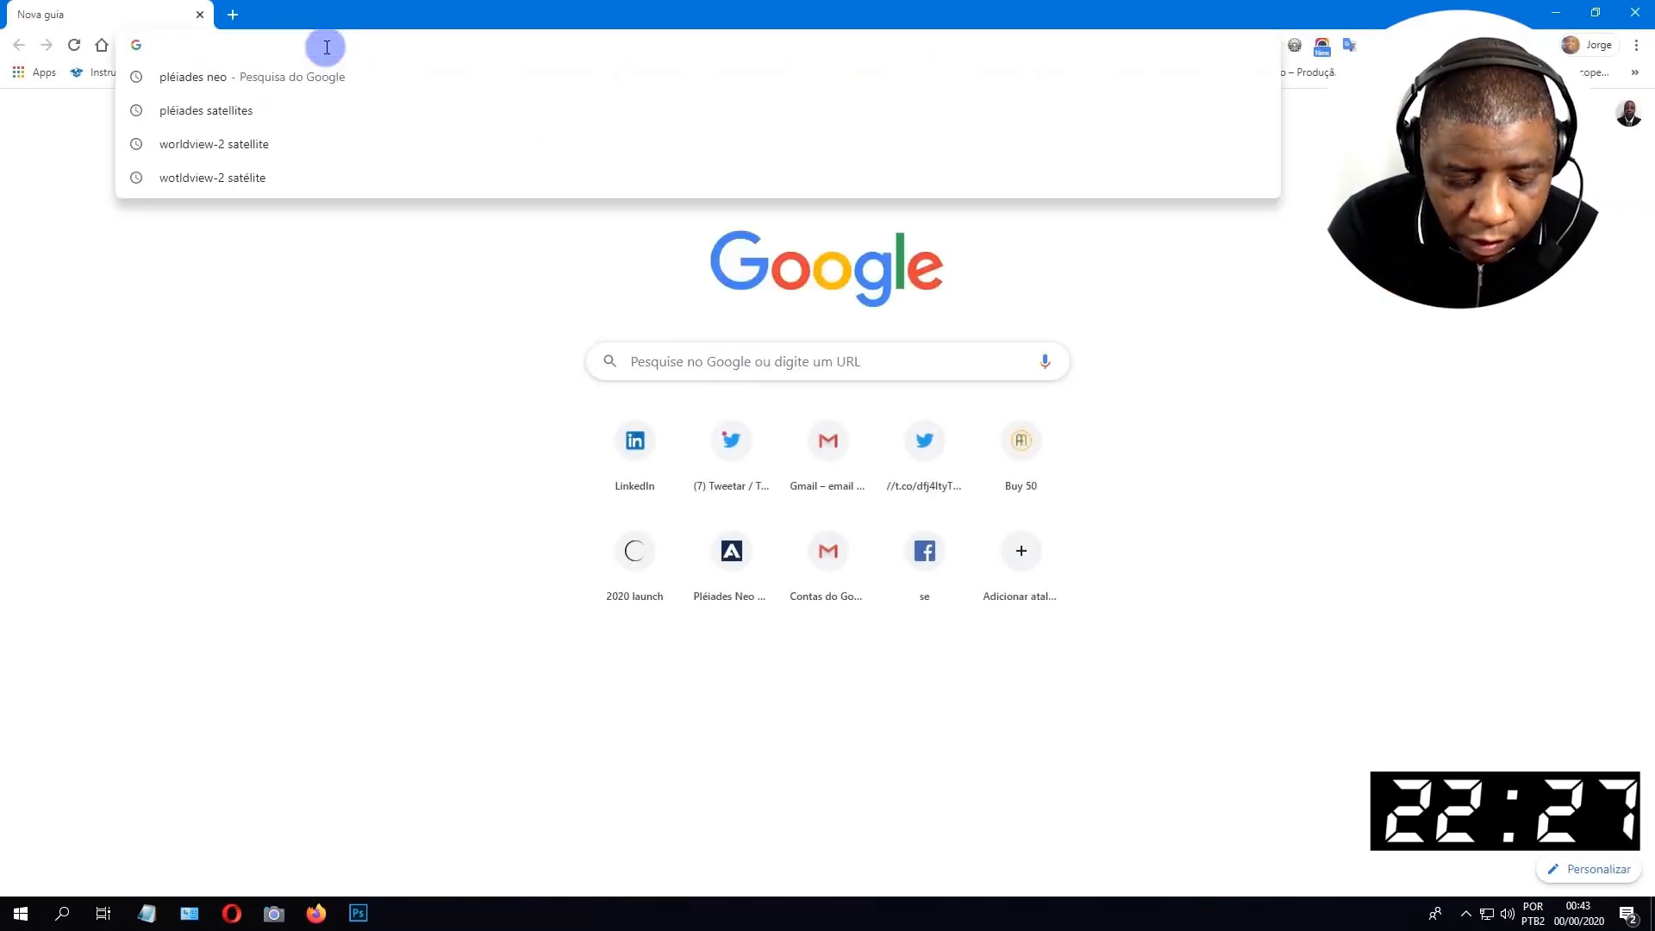
{"action": "key", "text": "ctrl+v"}
{"action": "key", "text": "Return"}
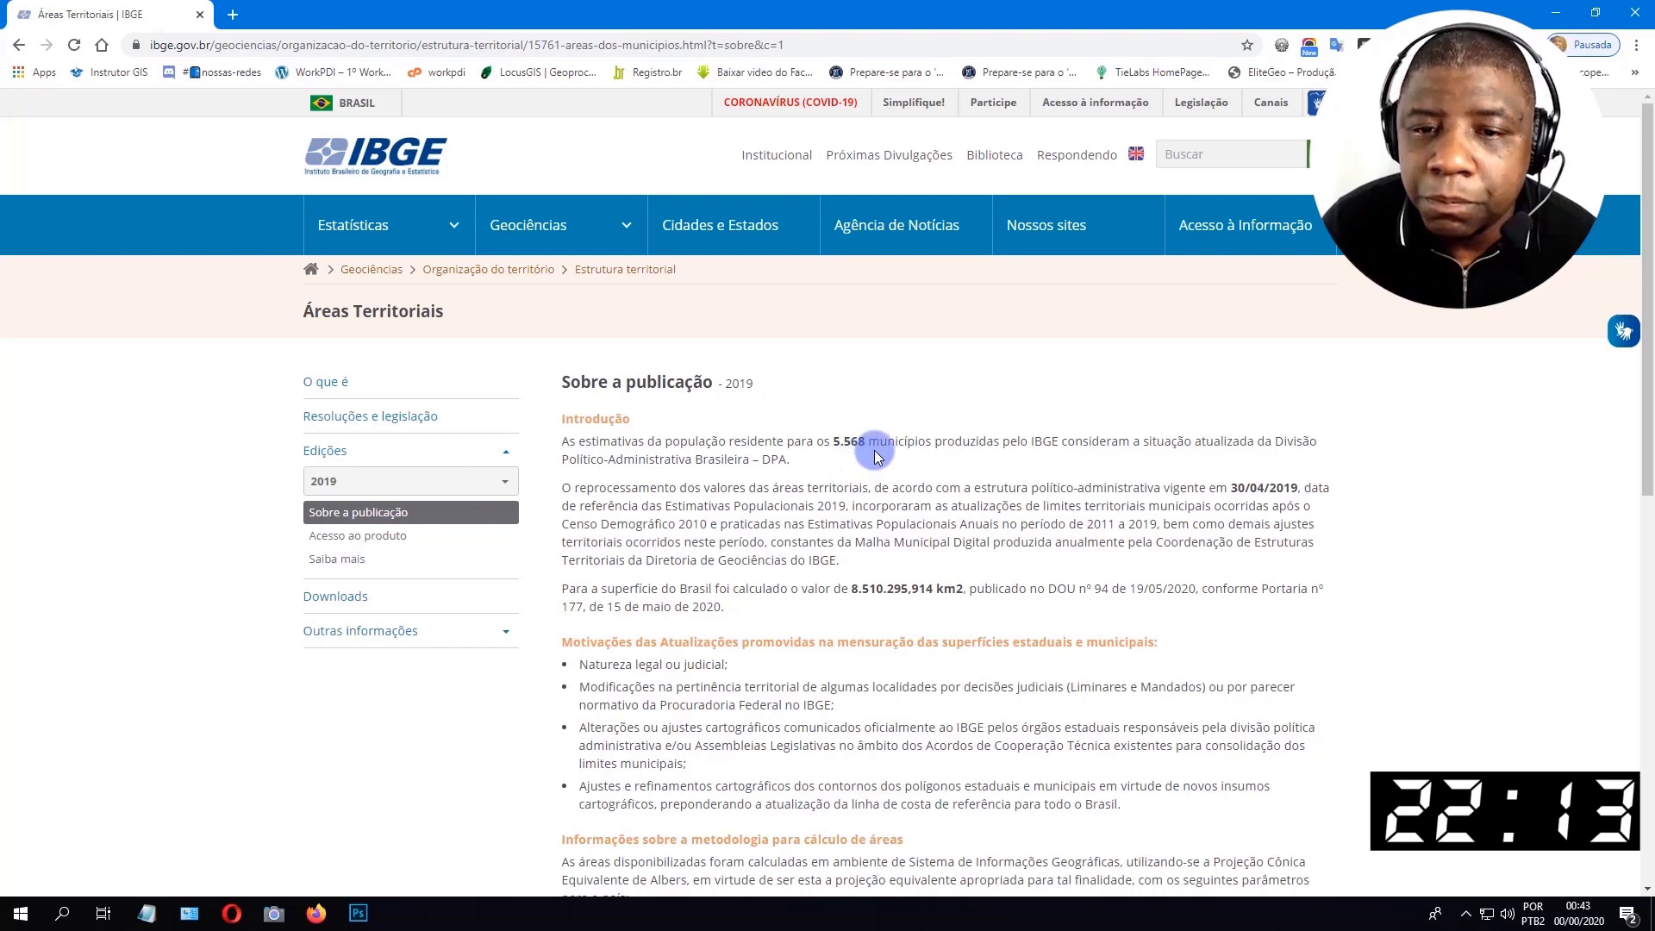
Examine the publication's introduction for the number of municipalities, Brazil's total area and its official publication date.
{"action": "left_click_drag", "start_coordinate": [852, 442], "coordinate": [933, 441]}
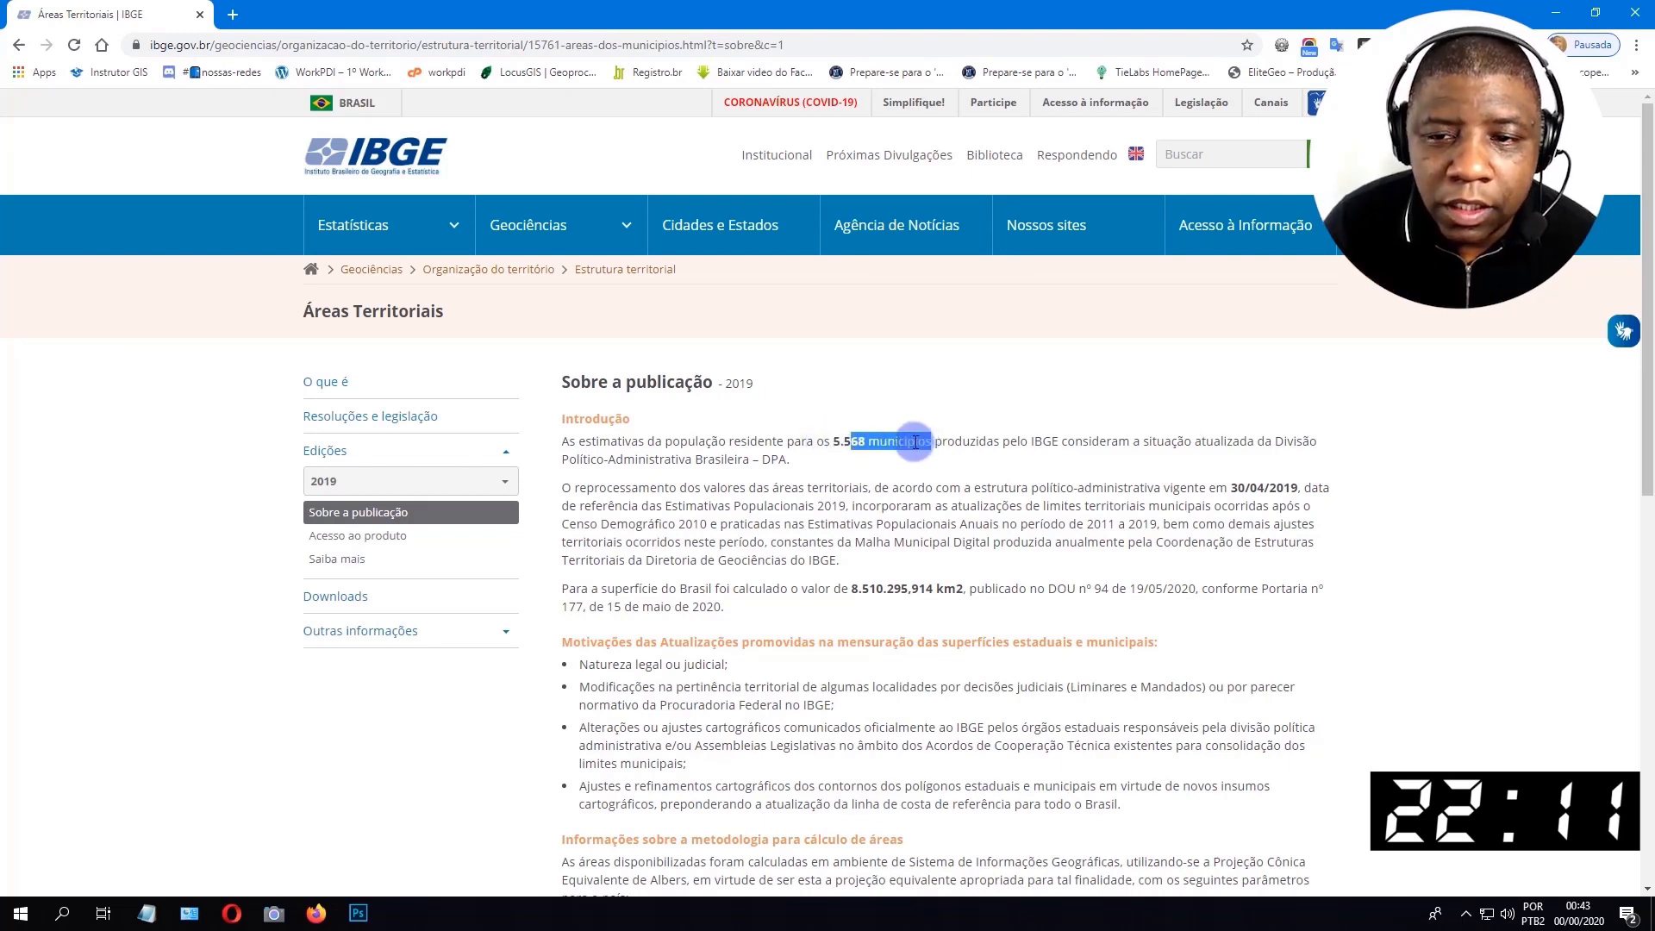
{"action": "left_click", "coordinate": [915, 422]}
{"action": "scroll", "coordinate": [916, 426], "scroll_direction": "down", "scroll_amount": 2}
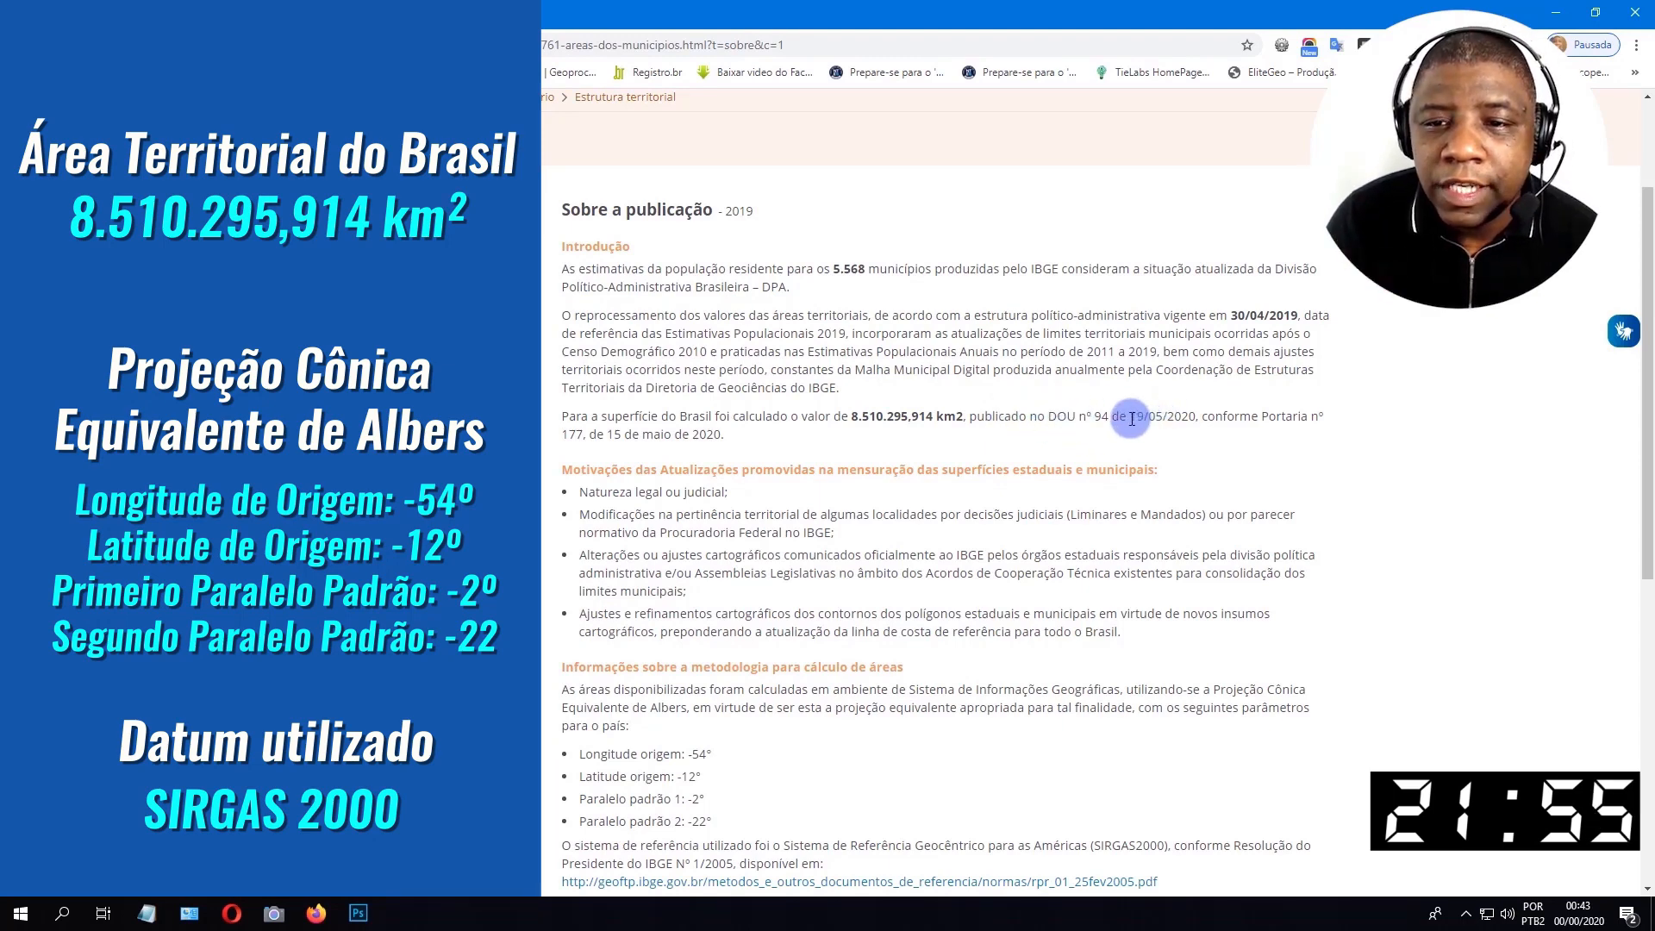
{"action": "left_click_drag", "start_coordinate": [1132, 419], "coordinate": [1197, 418]}
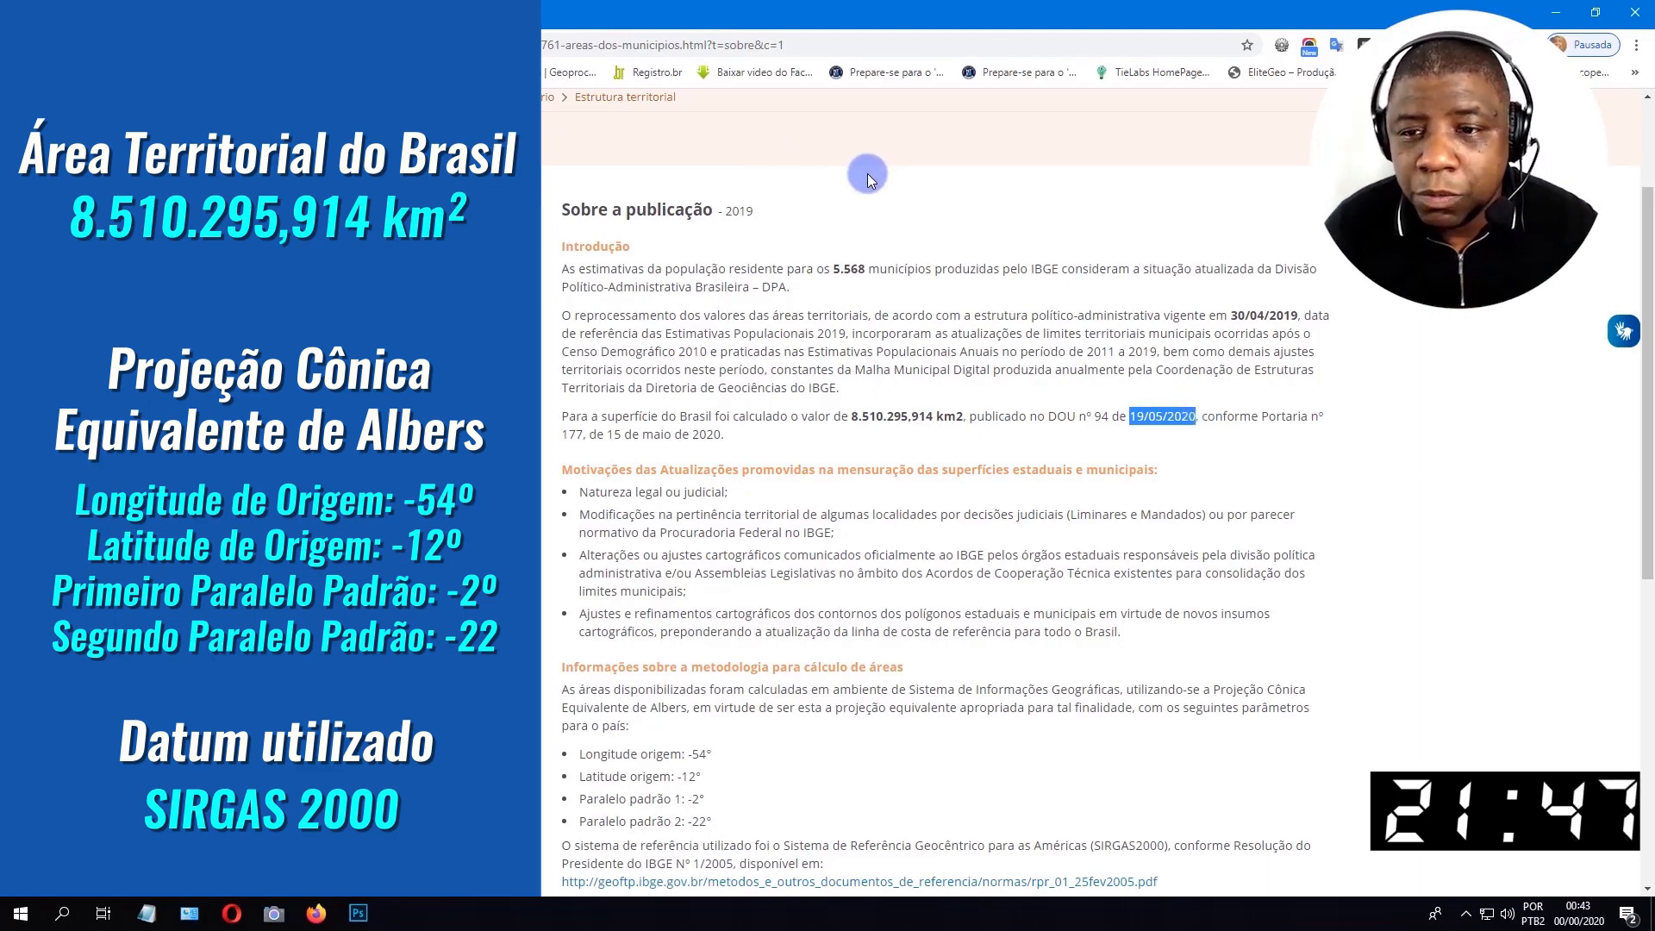
{"action": "scroll", "coordinate": [655, 396], "scroll_direction": "down", "scroll_amount": 1}
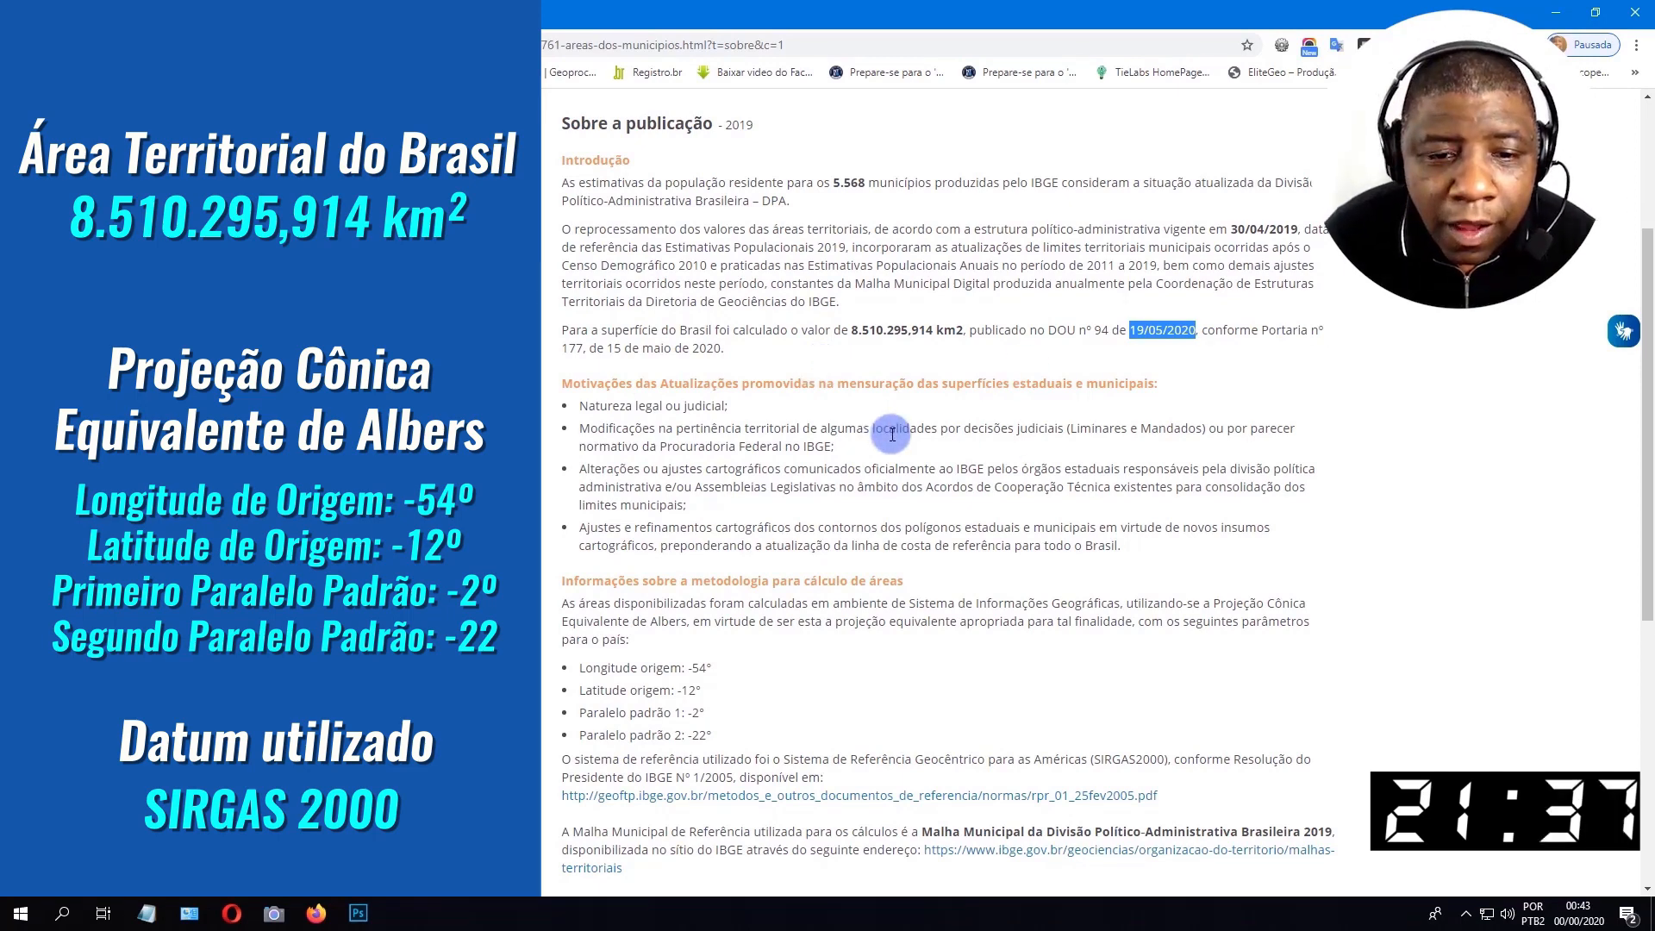
{"action": "scroll", "coordinate": [892, 434], "scroll_direction": "down", "scroll_amount": 2}
{"action": "scroll", "coordinate": [810, 465], "scroll_direction": "down", "scroll_amount": 1}
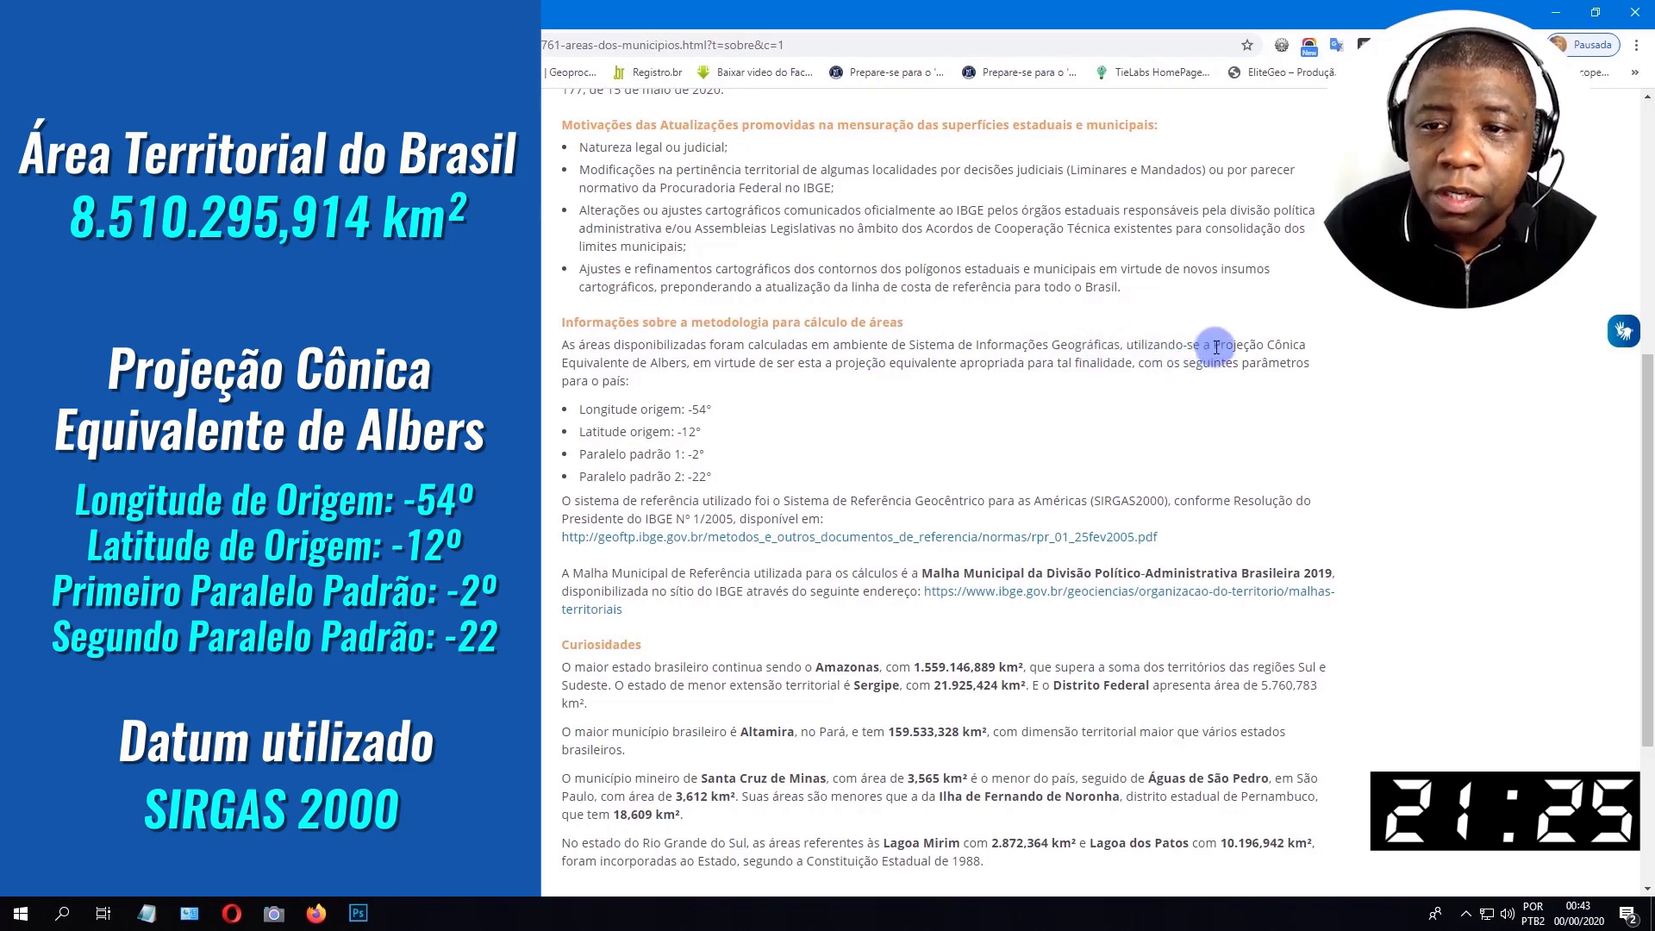
Examine the area calculation methodology: the Albers projection, its origin longitude and latitude, the standard parallels and the reference system.
{"action": "left_click_drag", "start_coordinate": [1213, 347], "coordinate": [690, 368]}
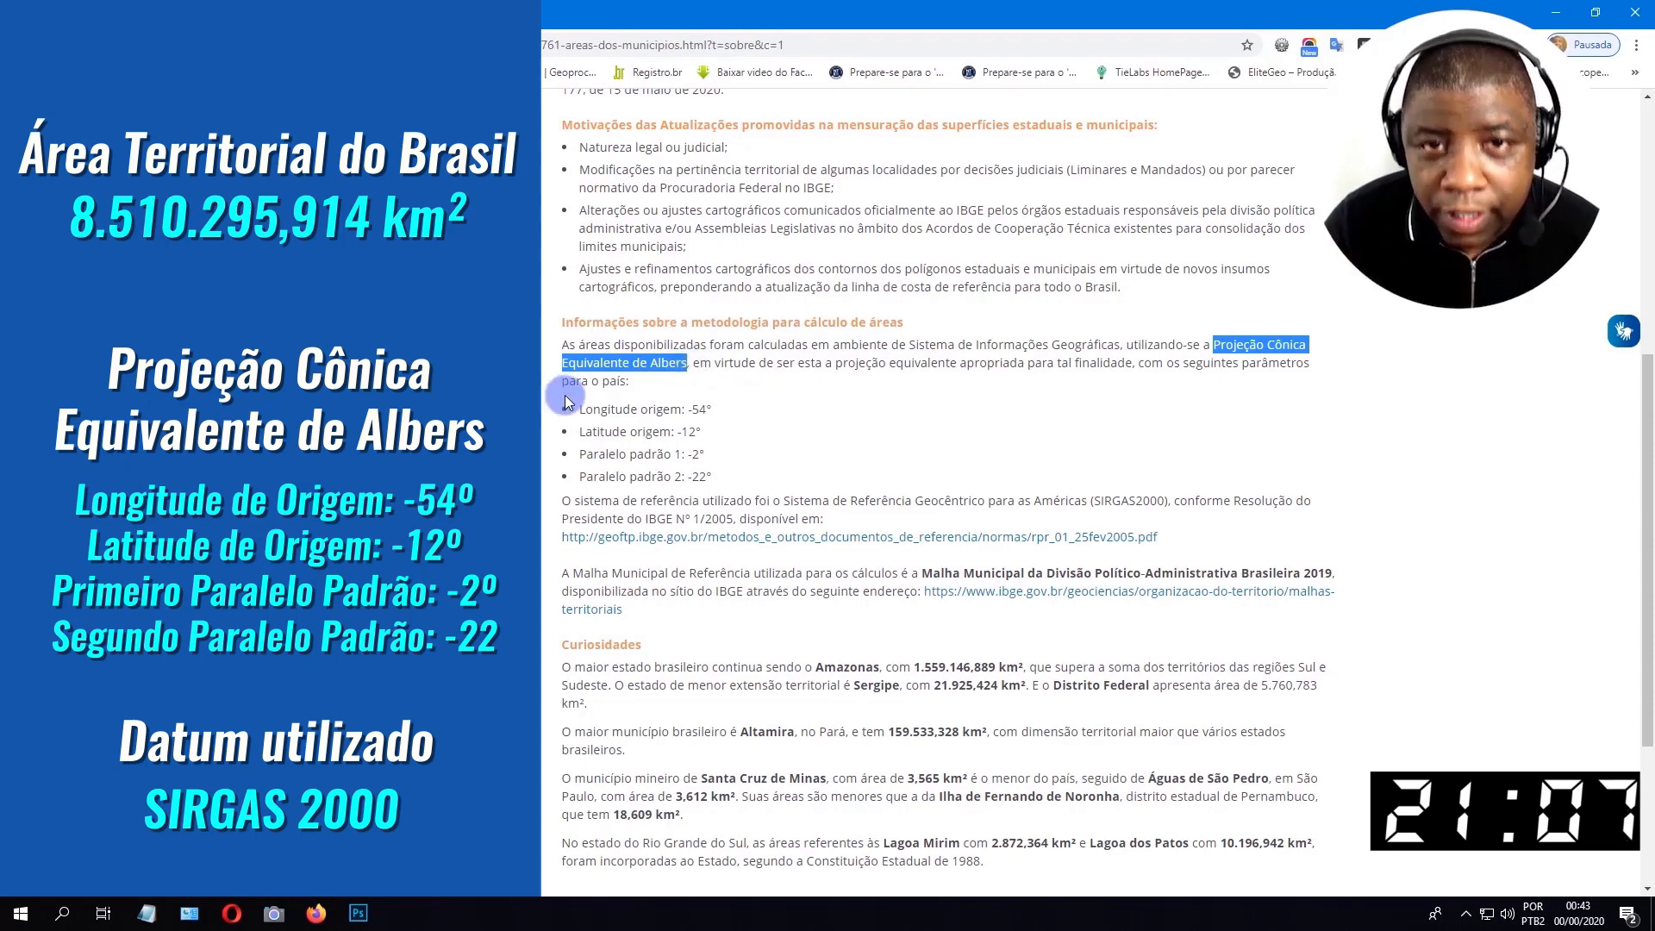
{"action": "left_click", "coordinate": [712, 363]}
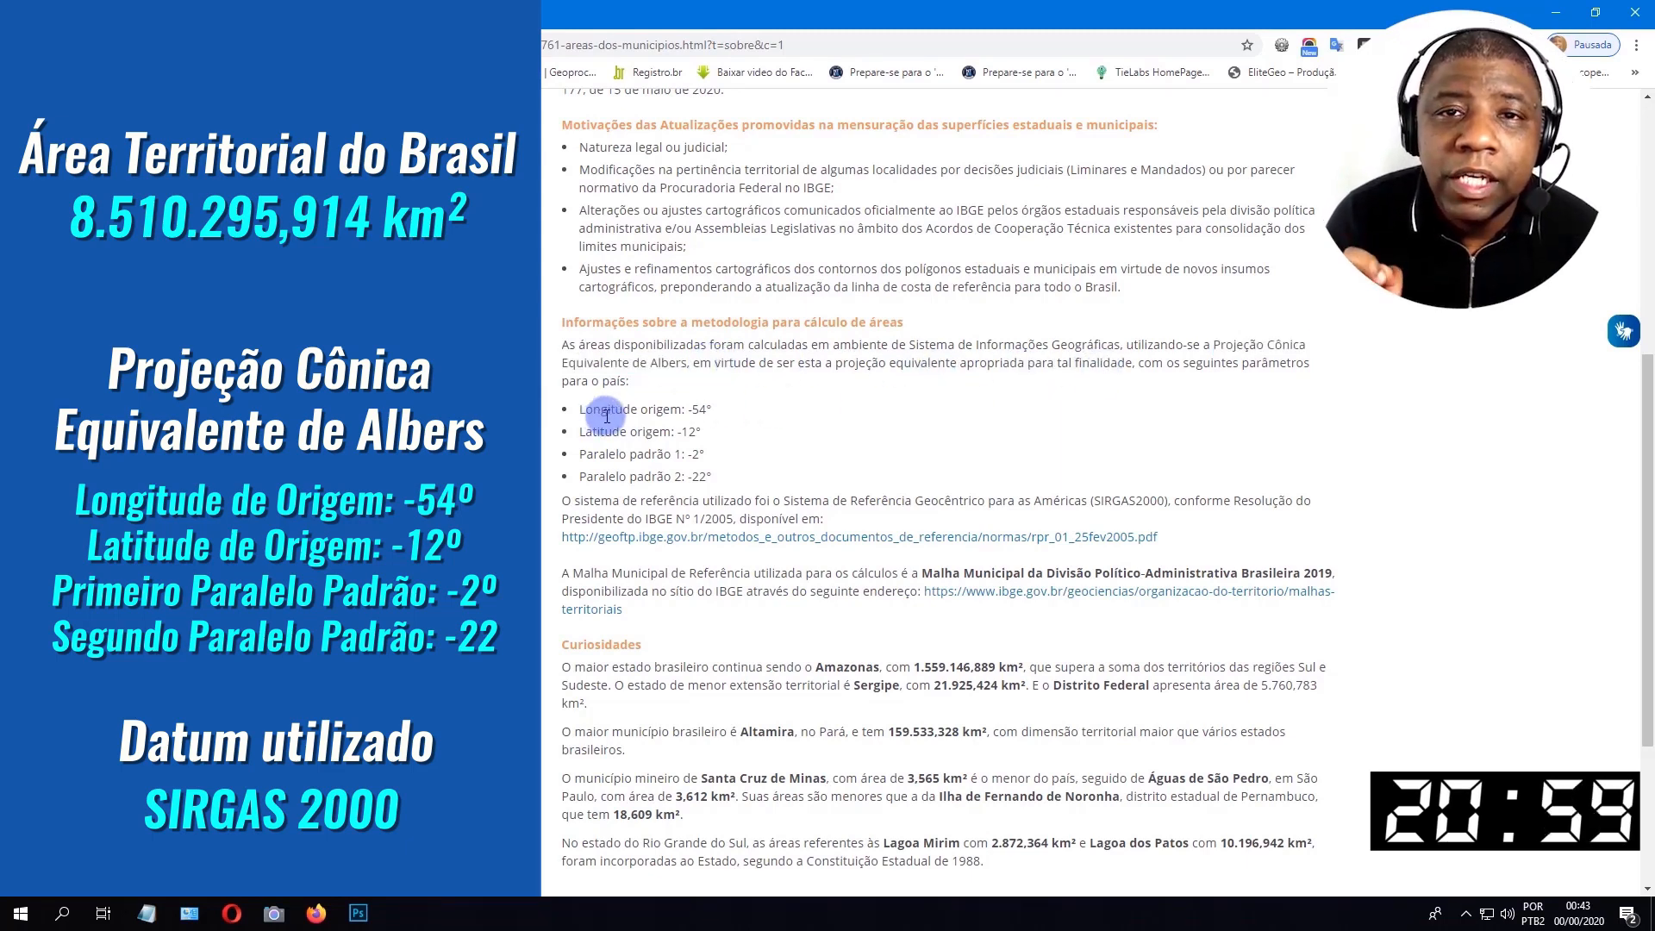
{"action": "left_click_drag", "start_coordinate": [575, 410], "coordinate": [712, 412]}
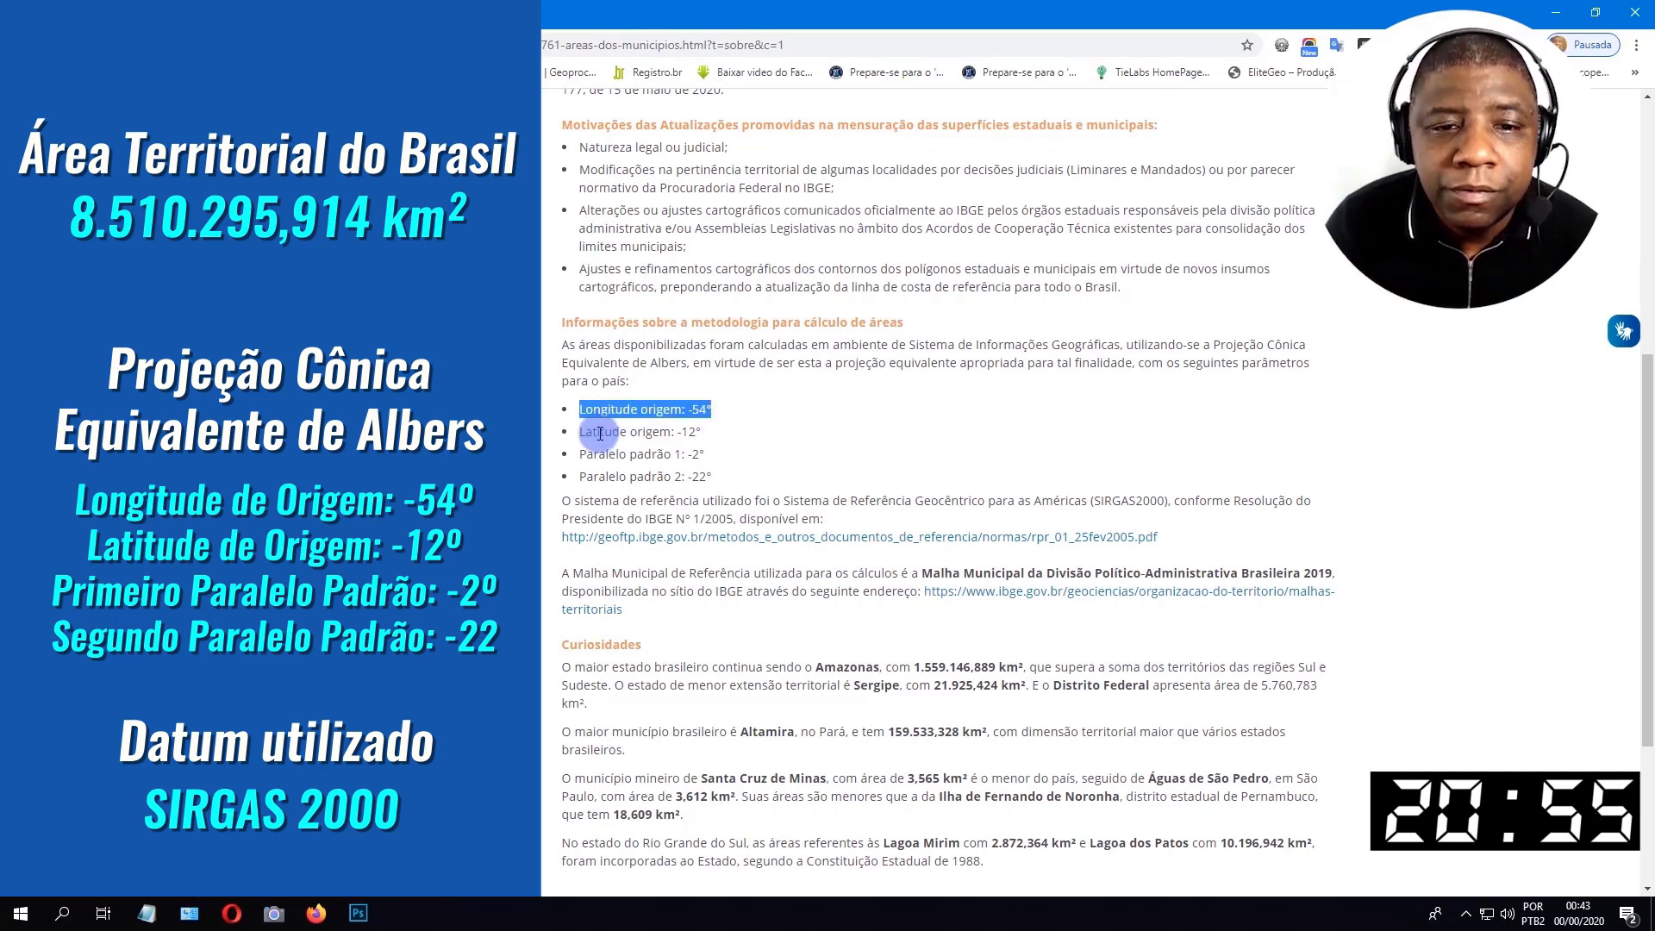
{"action": "left_click_drag", "start_coordinate": [574, 432], "coordinate": [742, 439]}
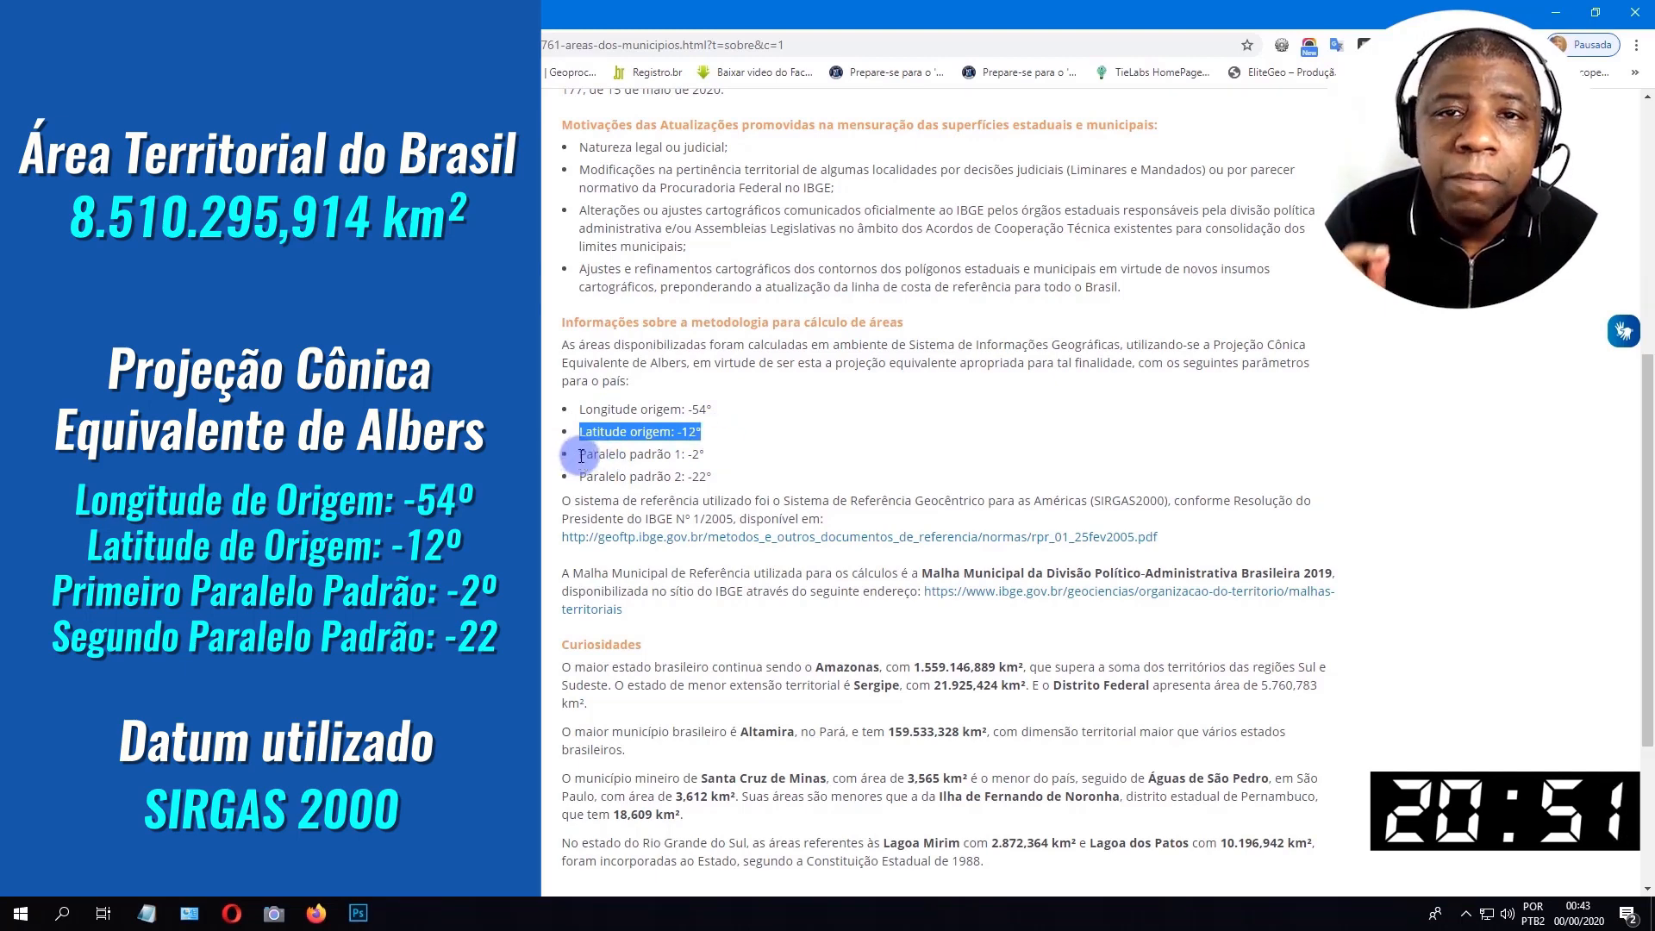
{"action": "left_click_drag", "start_coordinate": [579, 455], "coordinate": [719, 459]}
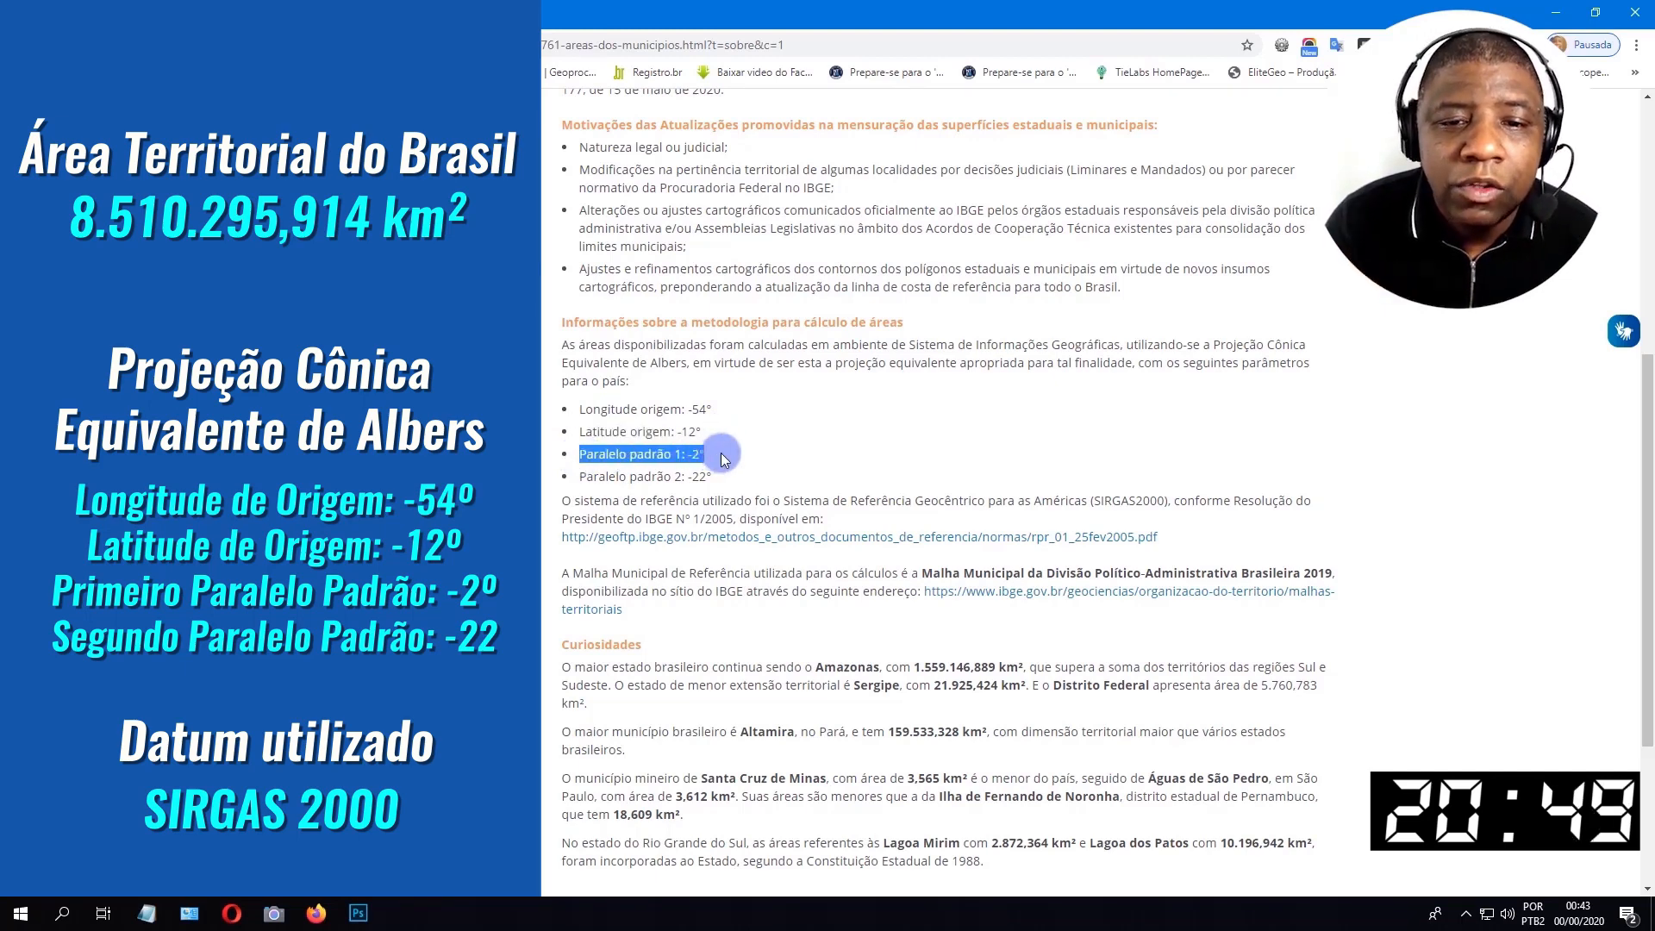
{"action": "left_click_drag", "start_coordinate": [578, 477], "coordinate": [739, 480]}
{"action": "left_click", "coordinate": [745, 486]}
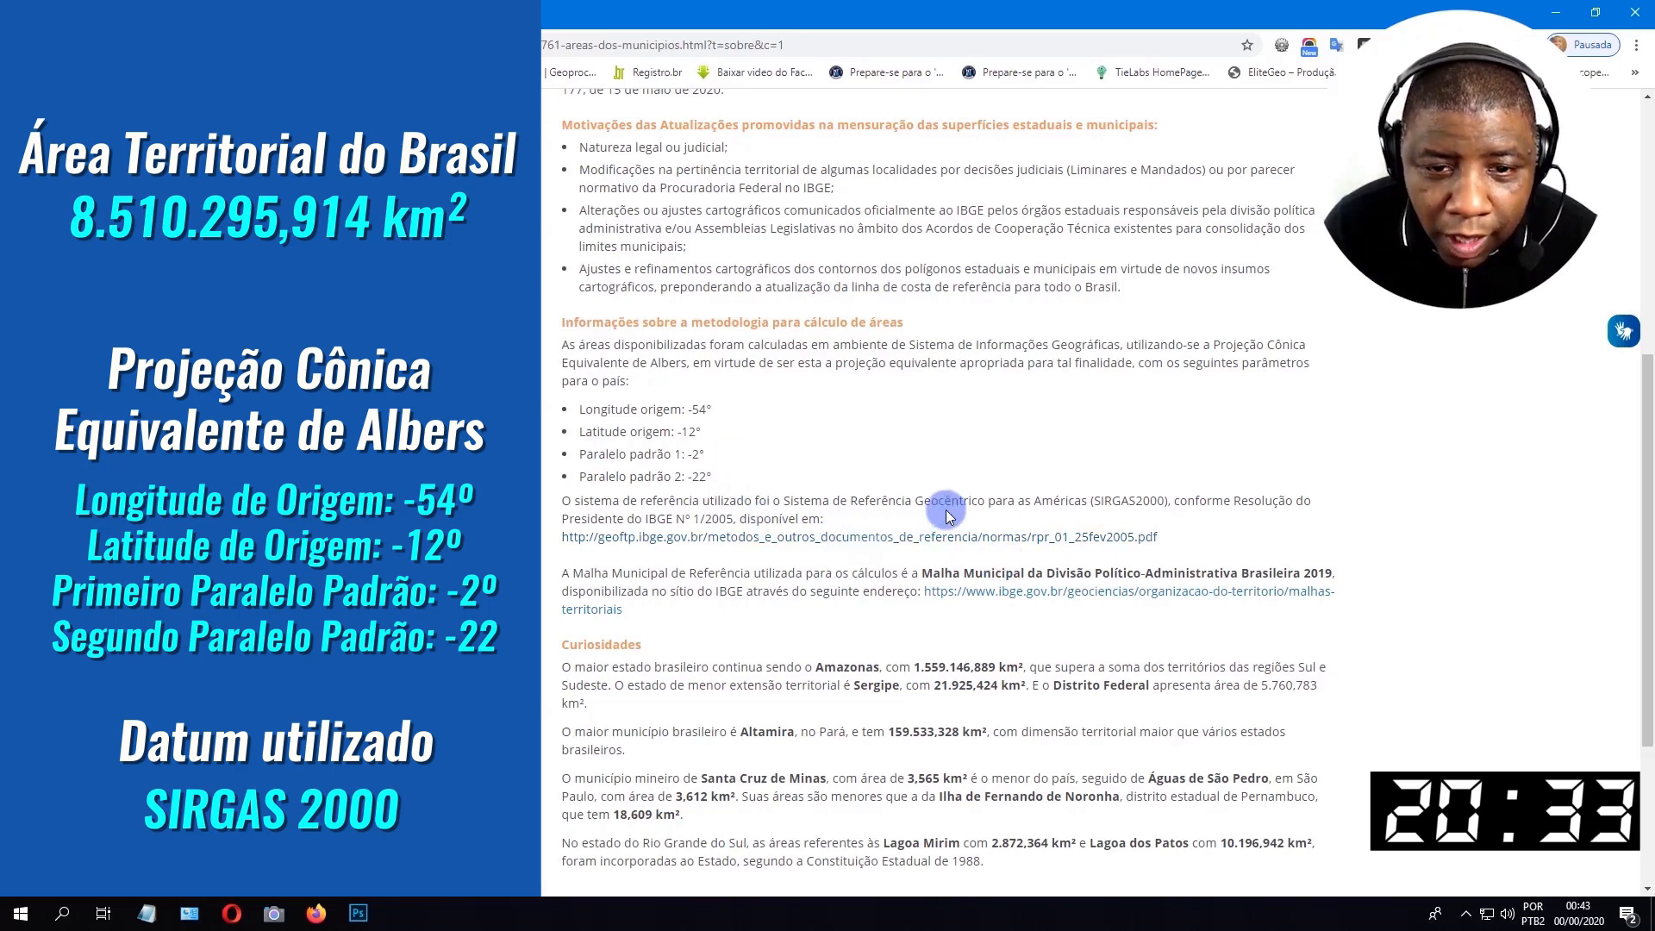
{"action": "left_click", "coordinate": [668, 499], "text": "shift"}
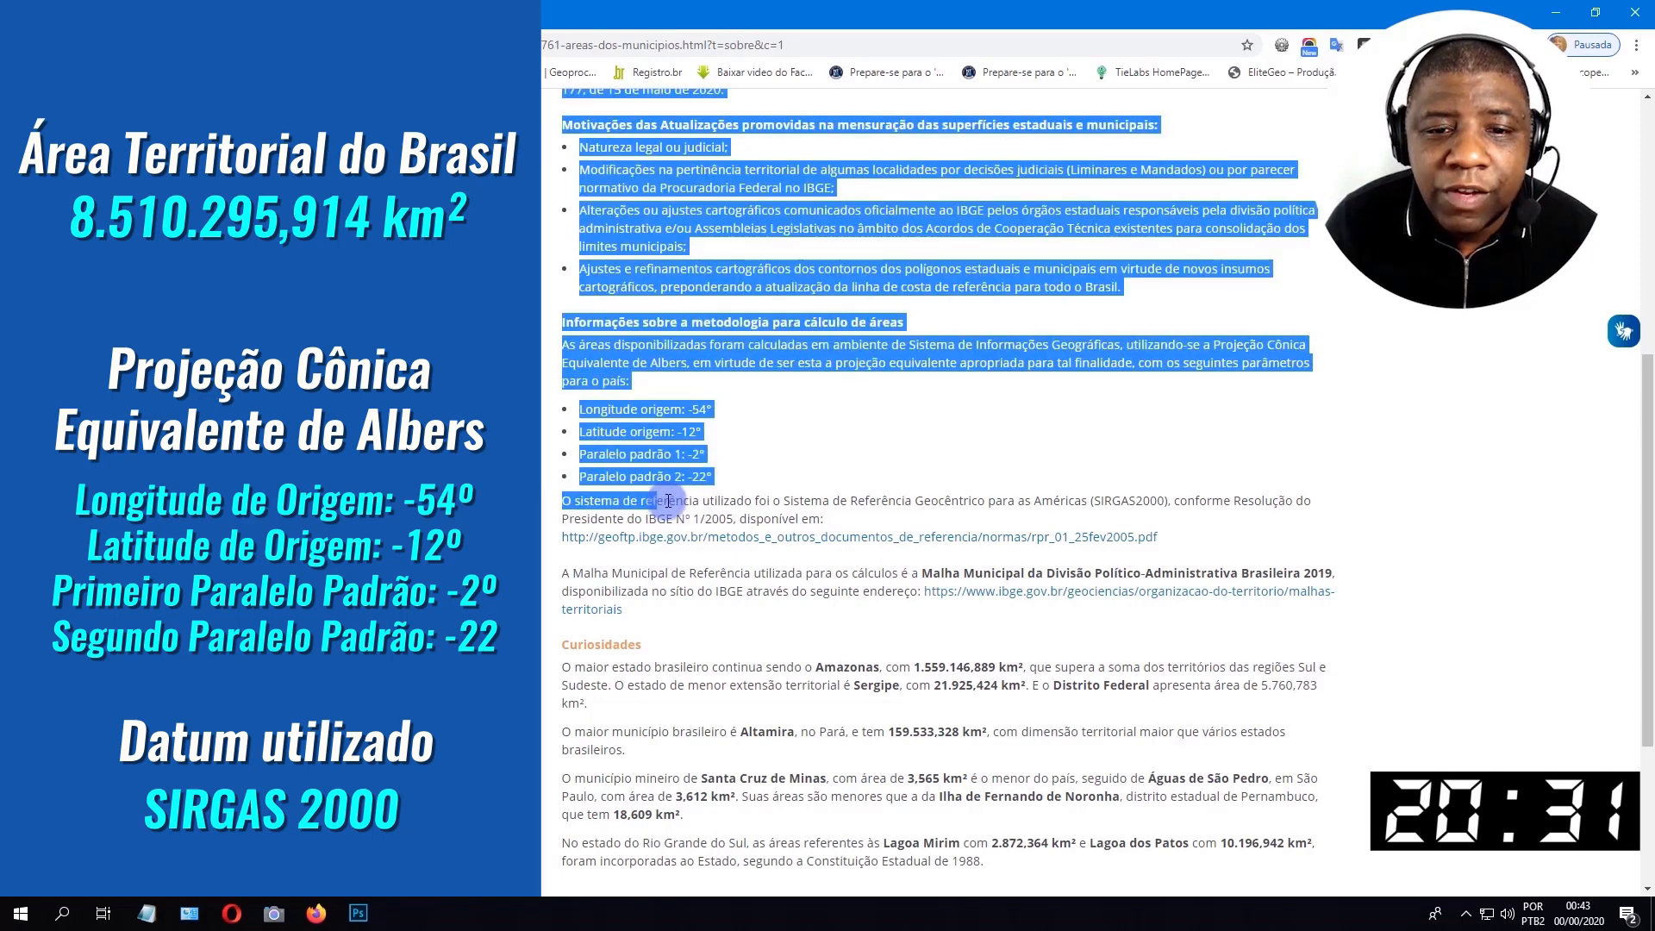
{"action": "left_click", "coordinate": [759, 500]}
{"action": "left_click_drag", "start_coordinate": [924, 500], "coordinate": [937, 501]}
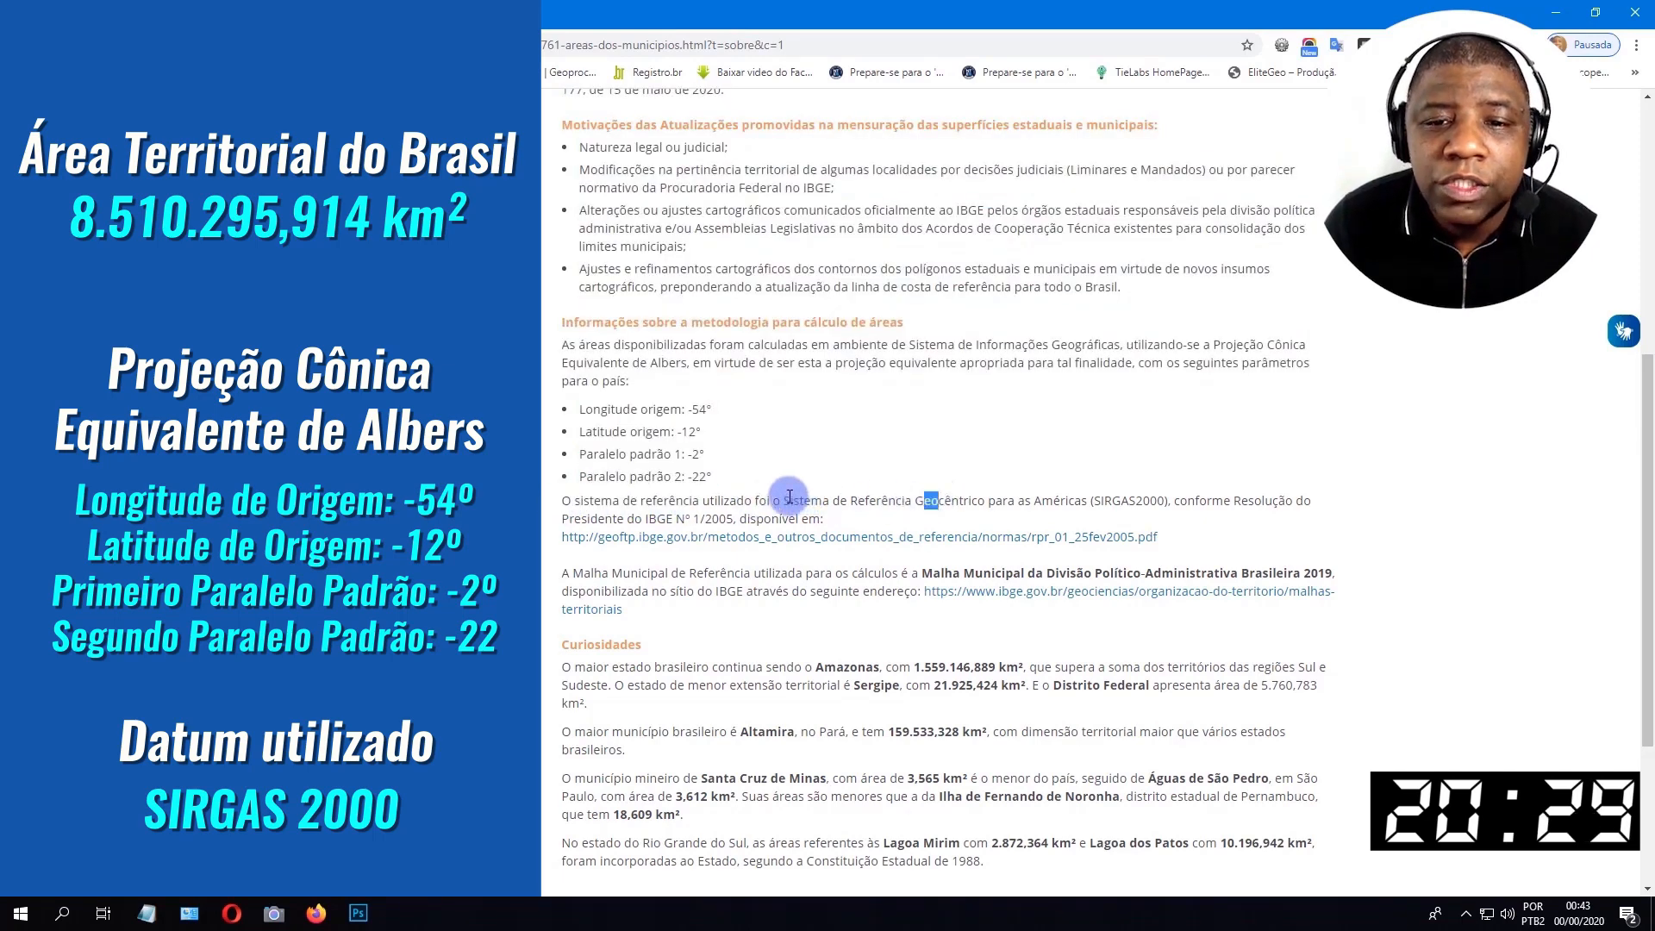
{"action": "left_click", "coordinate": [935, 501]}
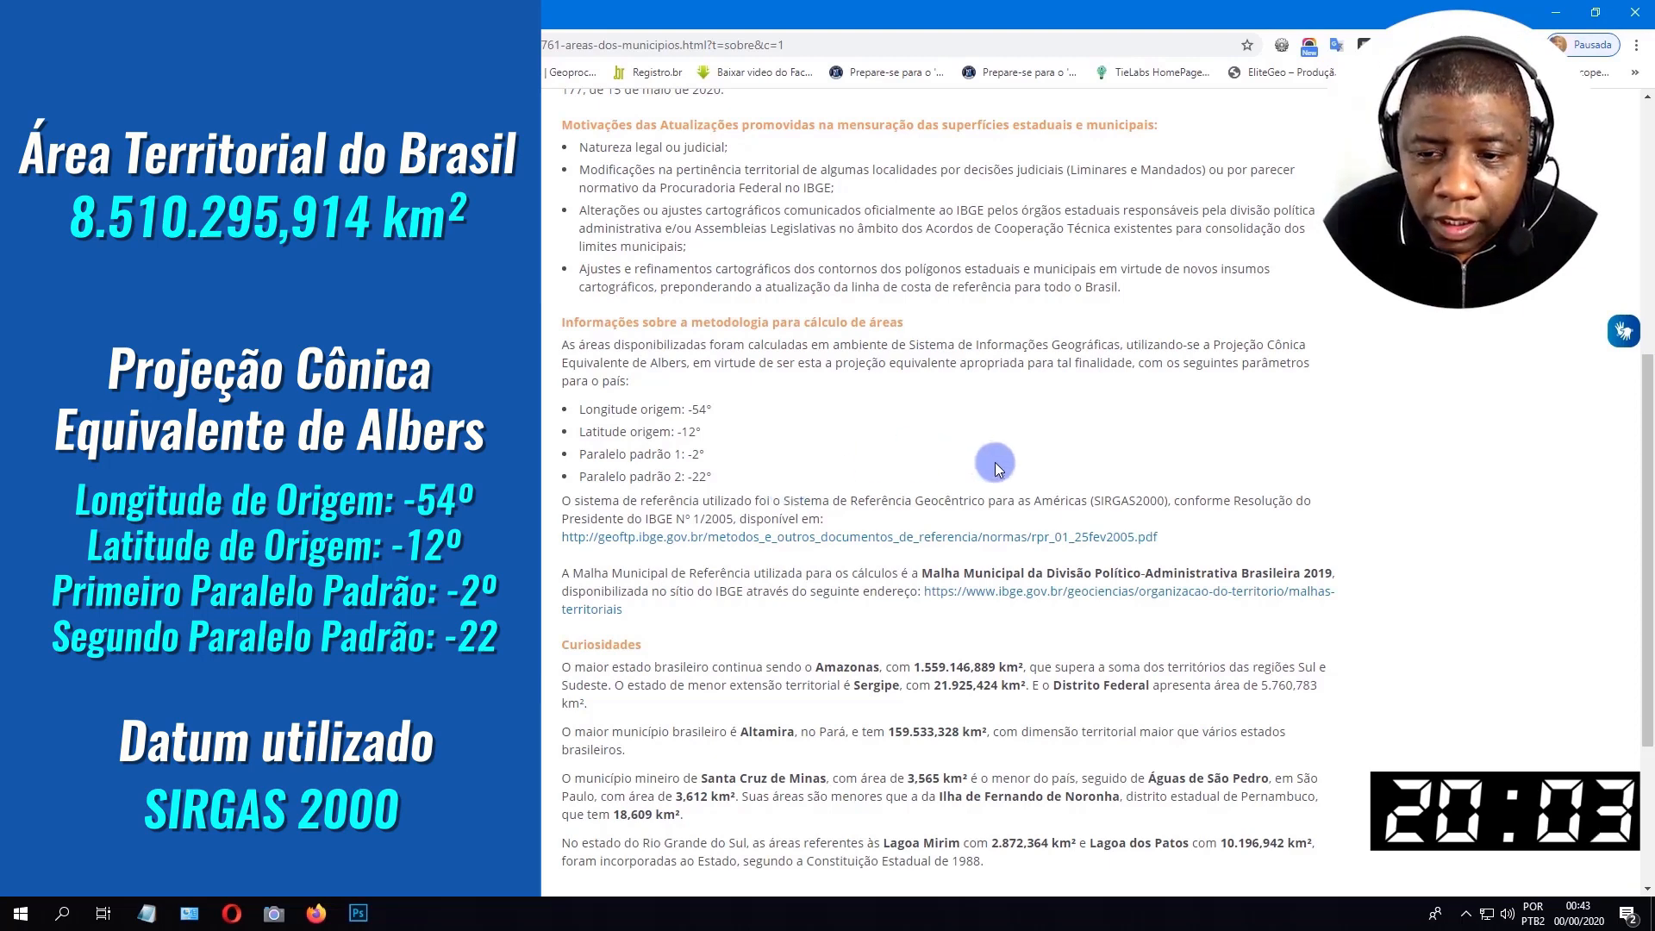
Open the malhas-territoriais link for the 2019 reference municipal mesh in a new tab and switch to it.
{"action": "scroll", "coordinate": [882, 455], "scroll_direction": "down", "scroll_amount": 1}
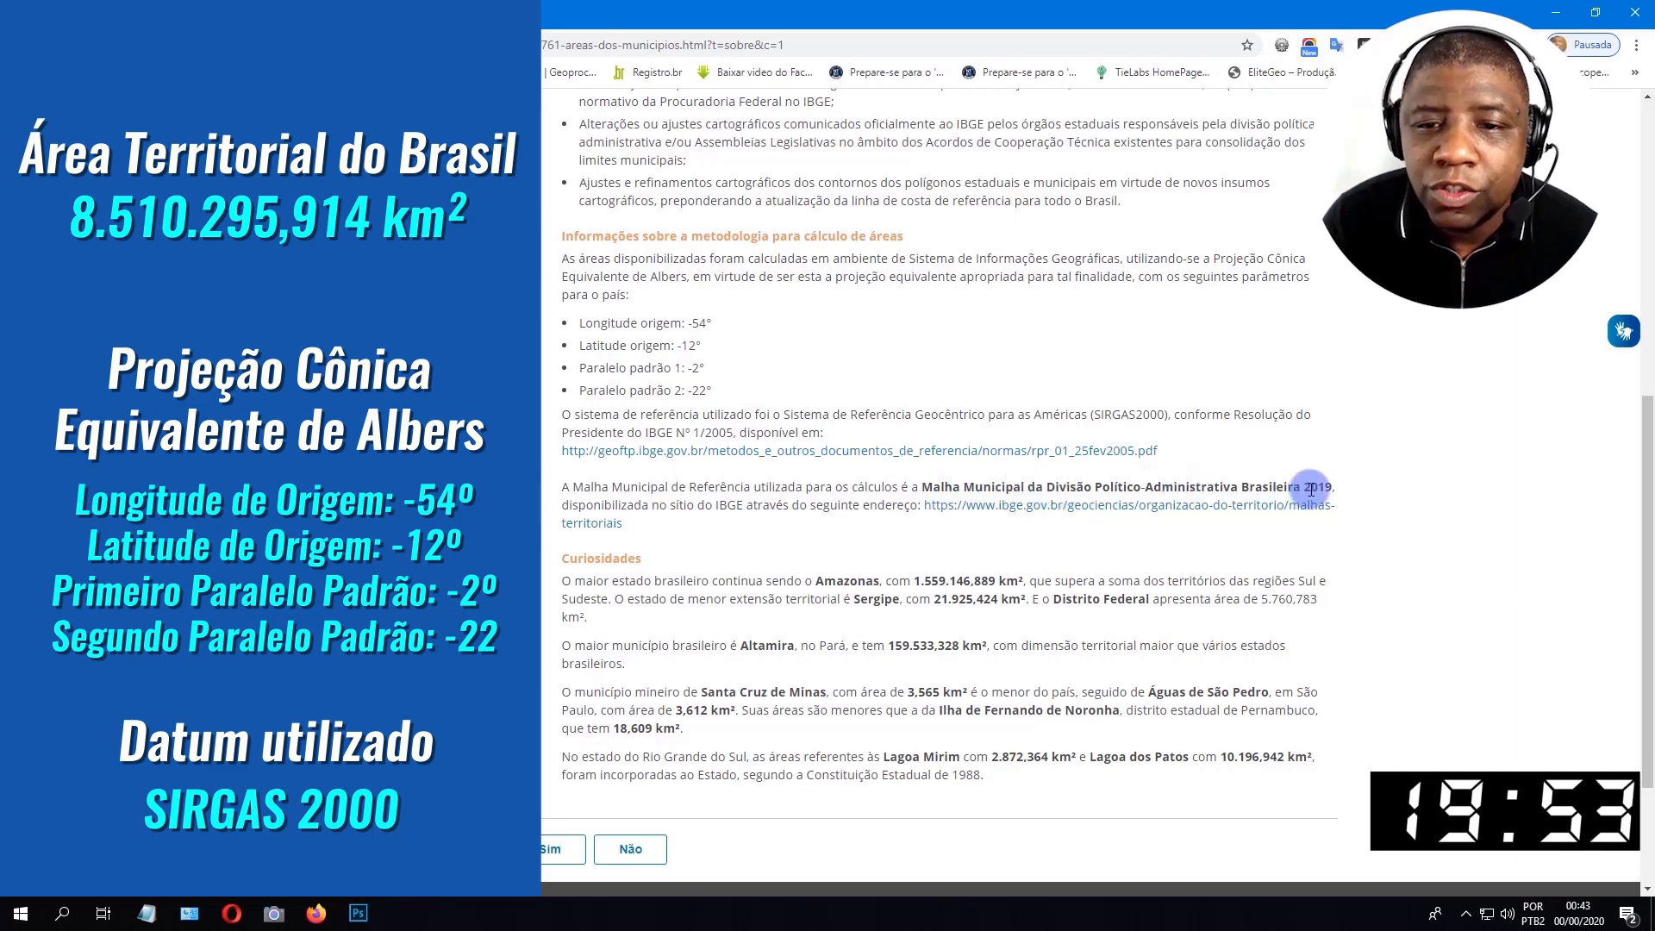
{"action": "right_click", "coordinate": [1056, 515]}
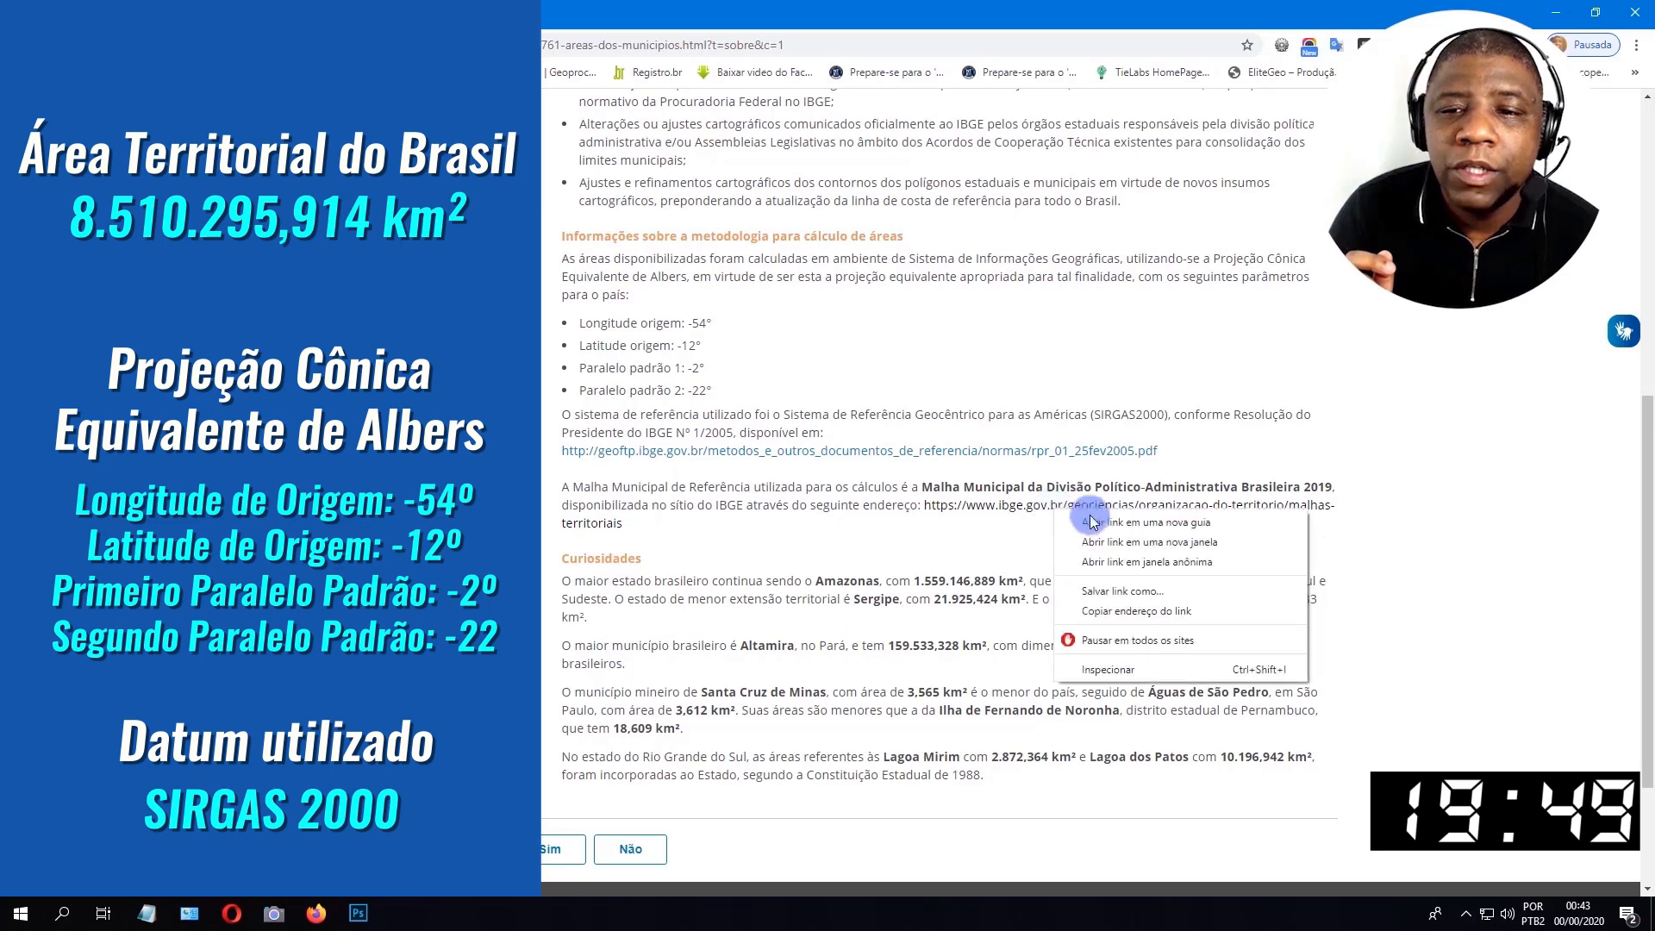
{"action": "left_click", "coordinate": [1112, 527]}
{"action": "left_click", "coordinate": [344, 7]}
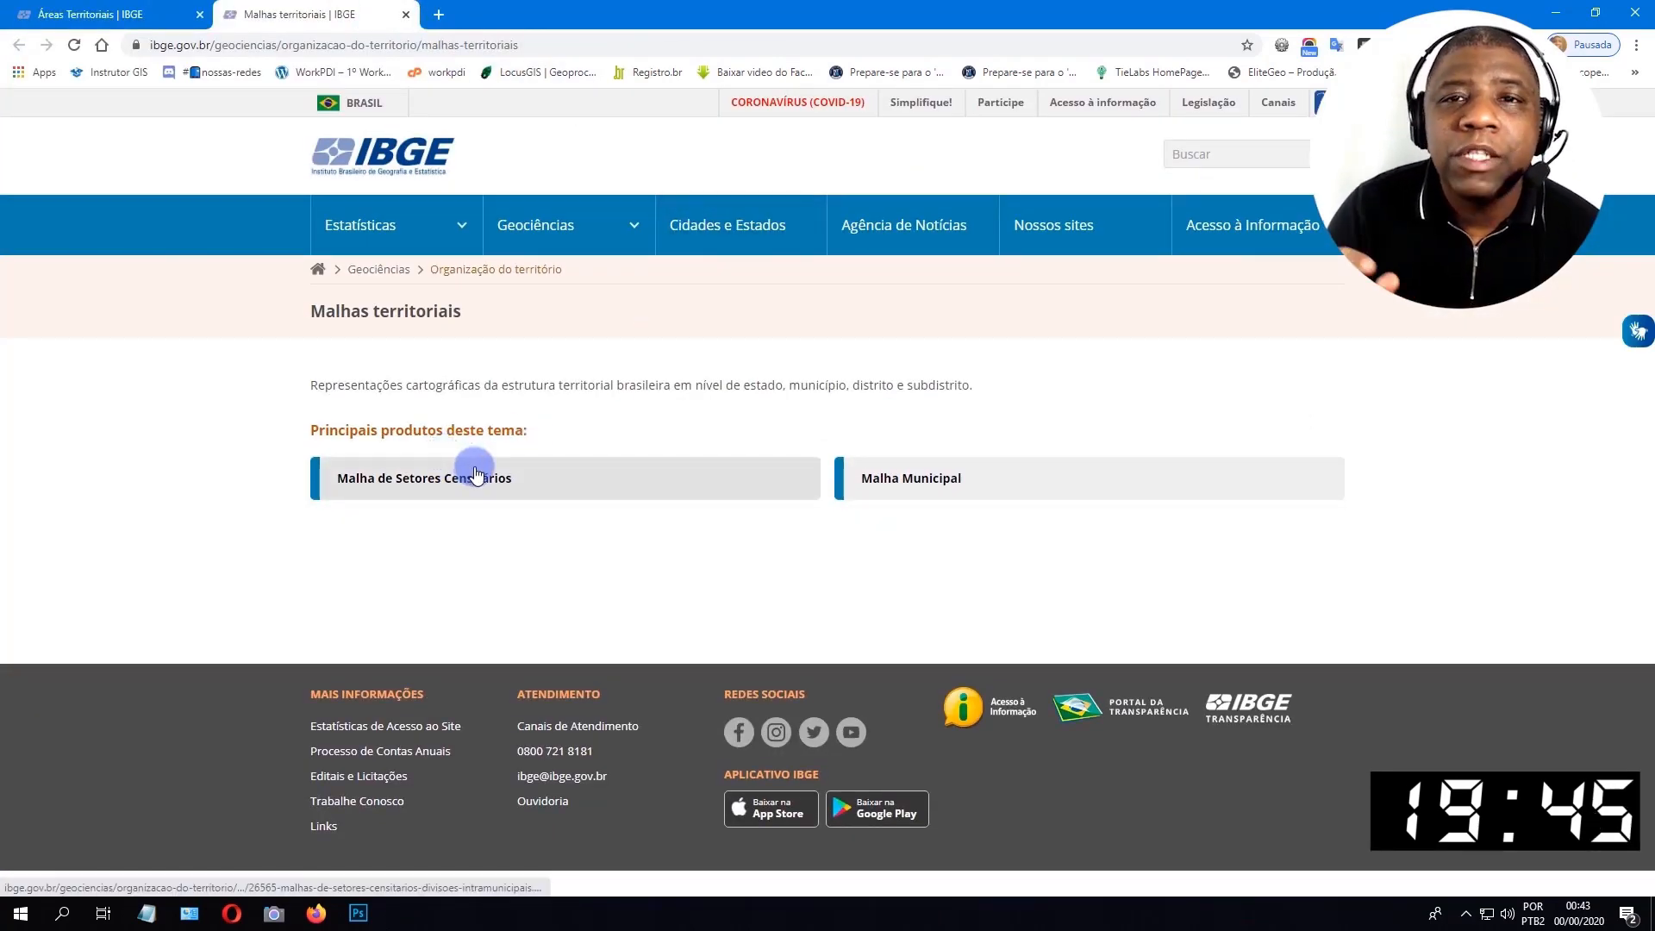
Go to the Malha Municipal downloads and expand the municipio_2019 folder.
{"action": "left_click", "coordinate": [938, 487]}
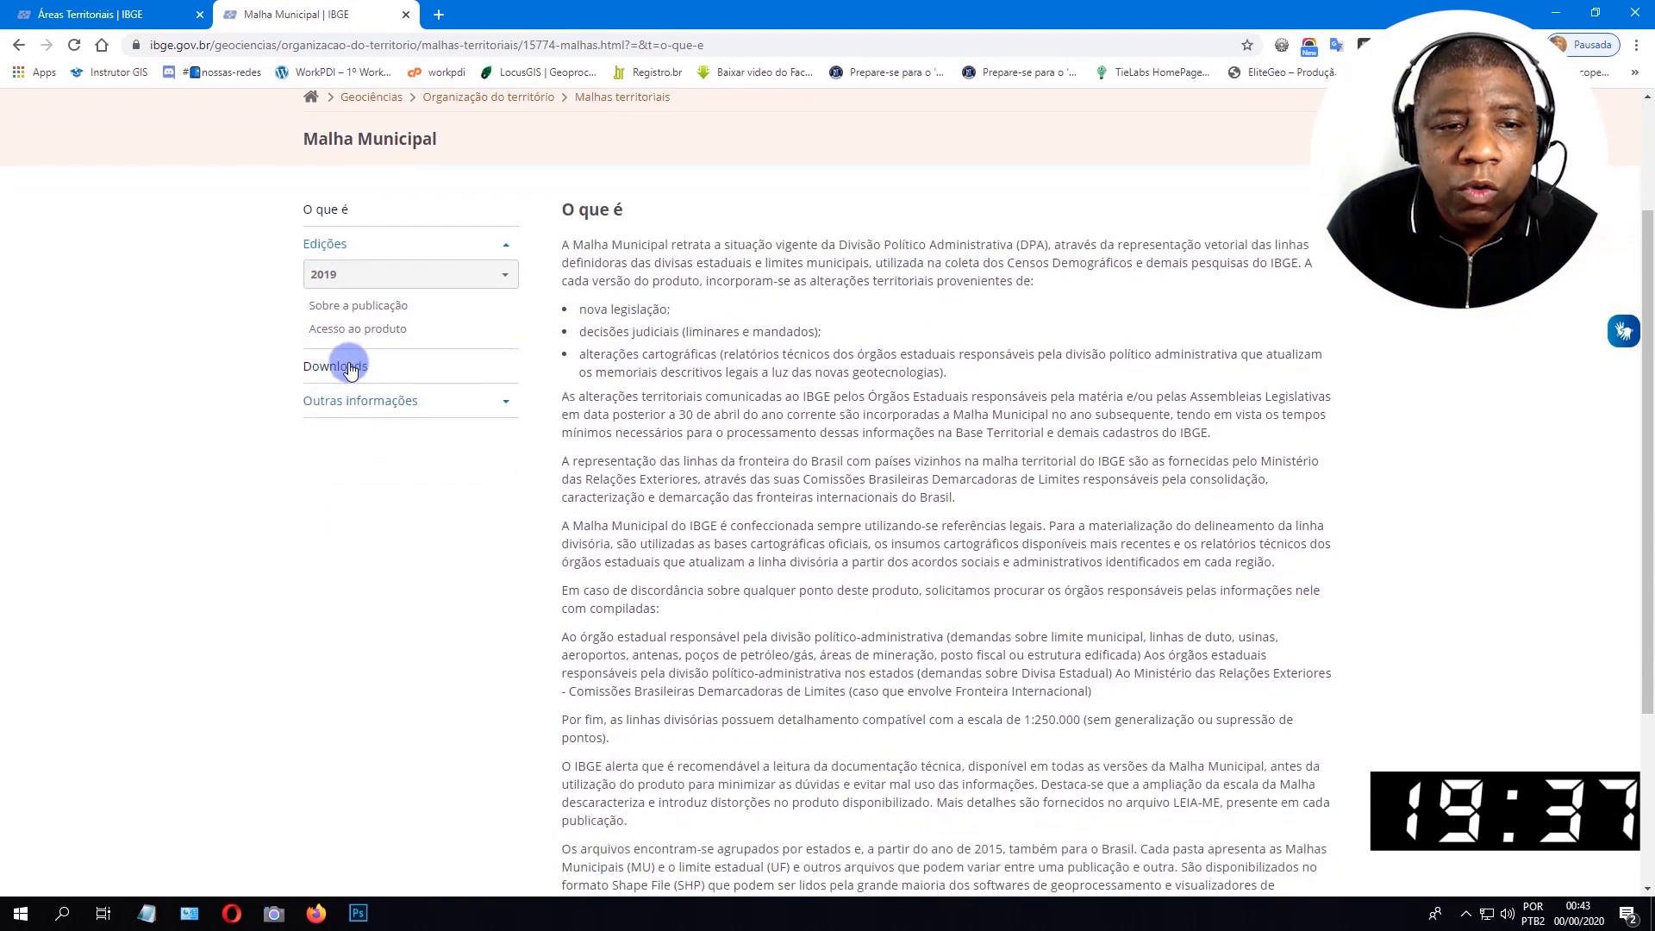
{"action": "left_click", "coordinate": [331, 366]}
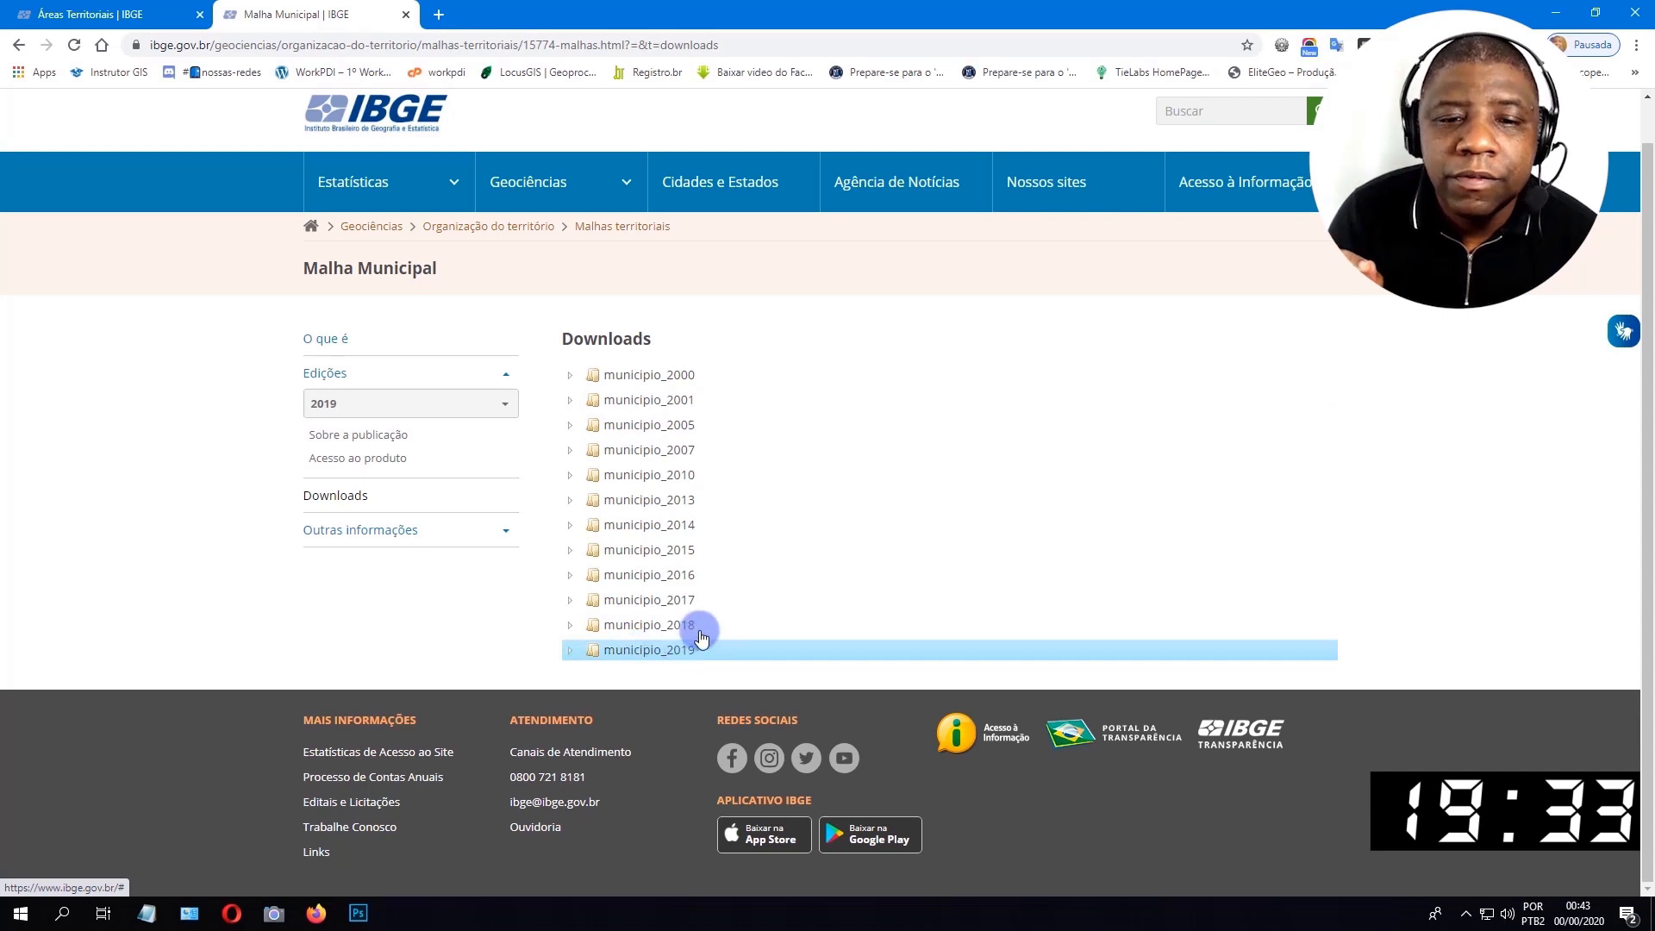
{"action": "left_click", "coordinate": [640, 655]}
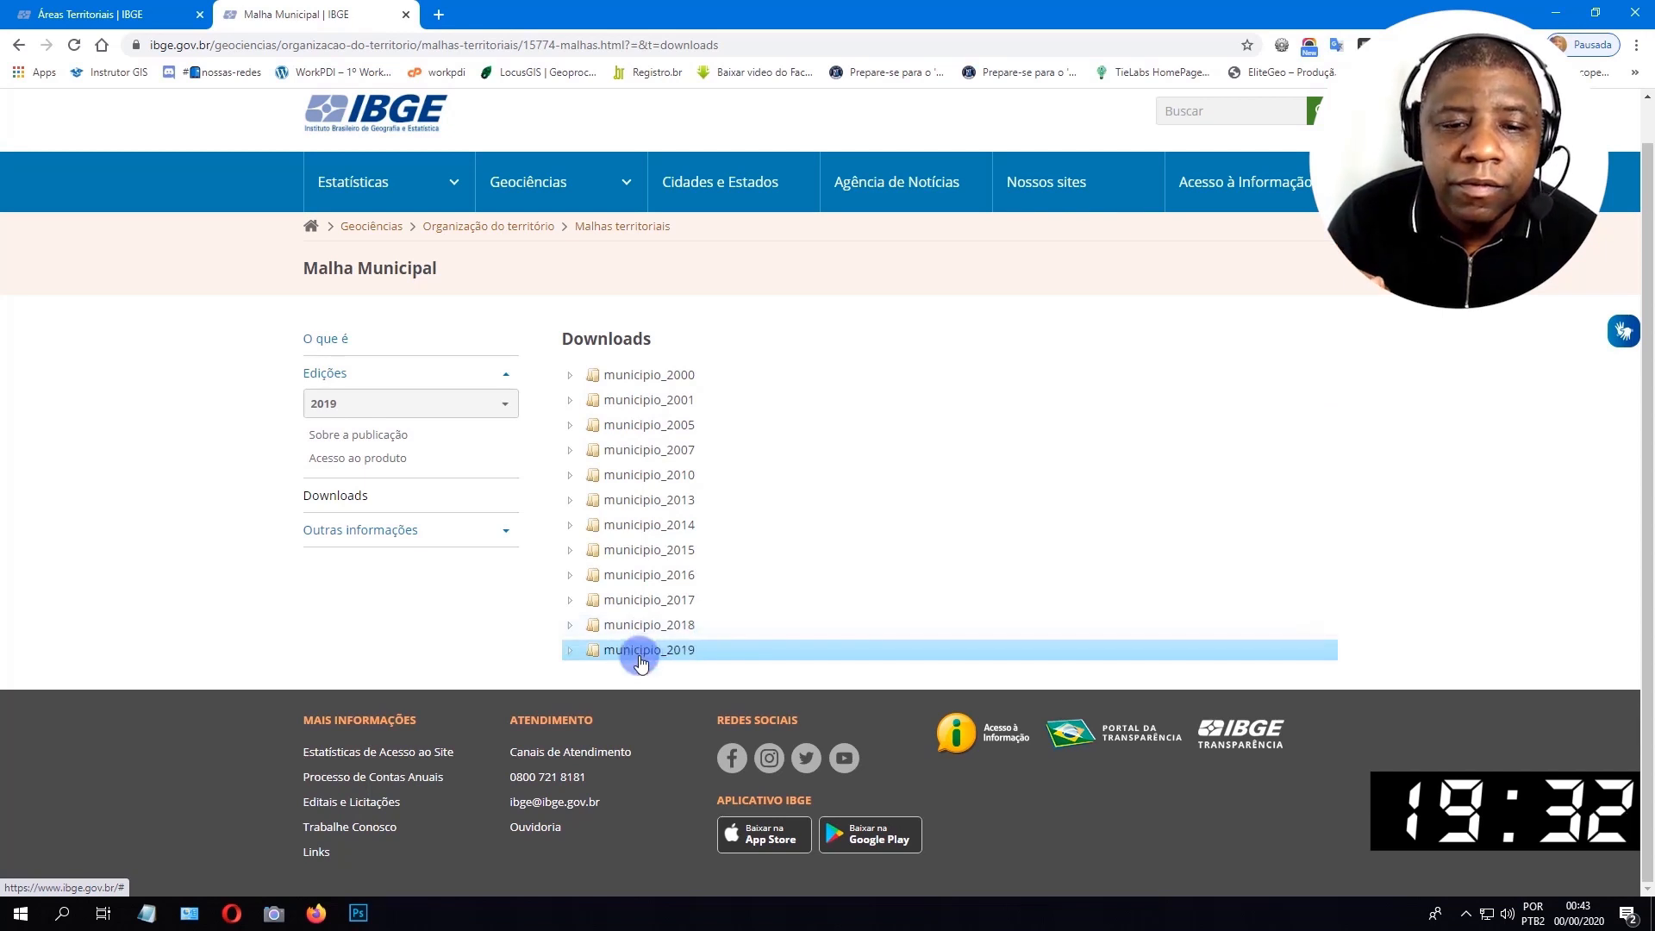
{"action": "left_click", "coordinate": [567, 649]}
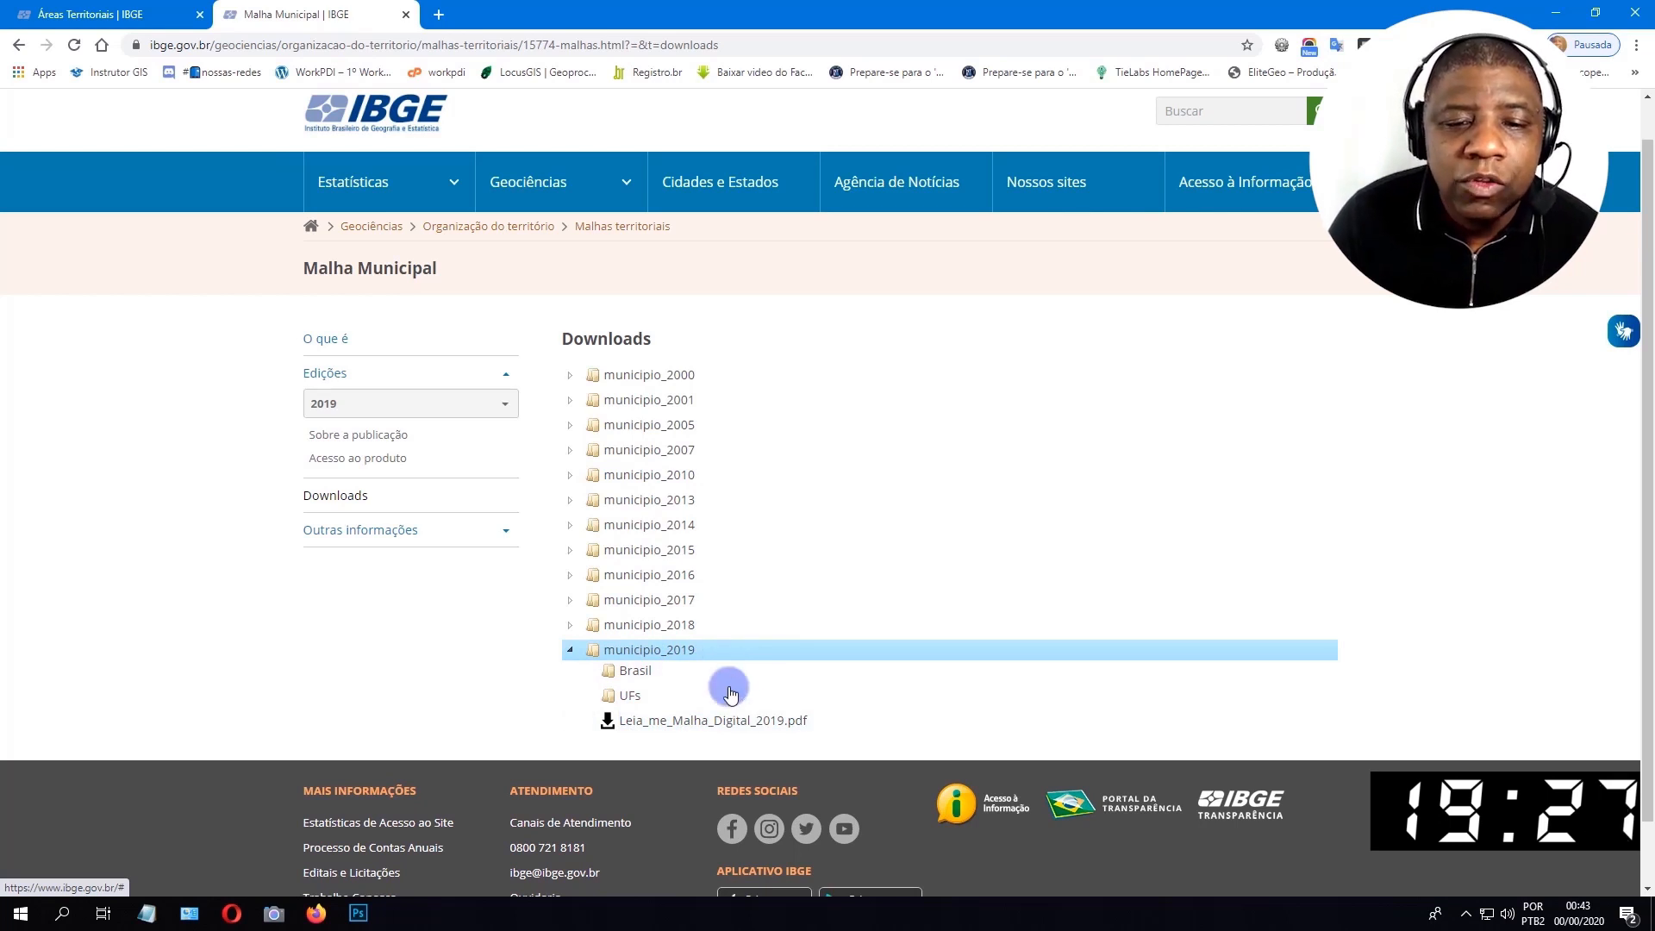
Return to the Áreas Territoriais page, minimize the browser and the notes, and start QGIS Desktop 3.10.6.
{"action": "left_click", "coordinate": [140, 8]}
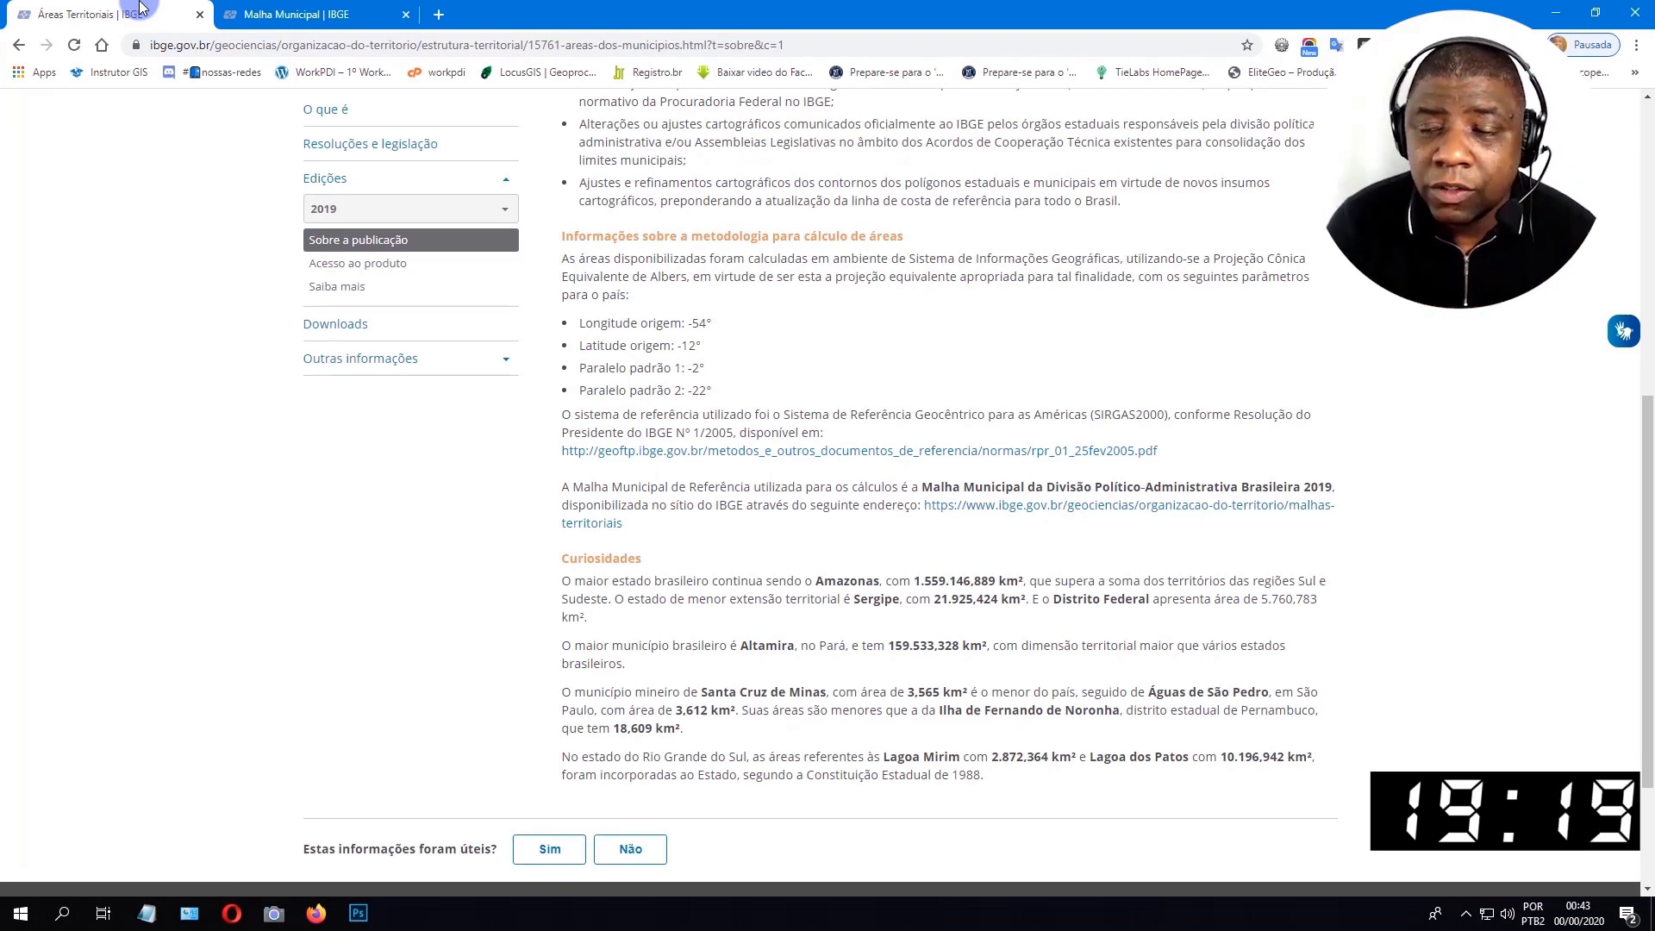
{"action": "left_click", "coordinate": [1566, 7]}
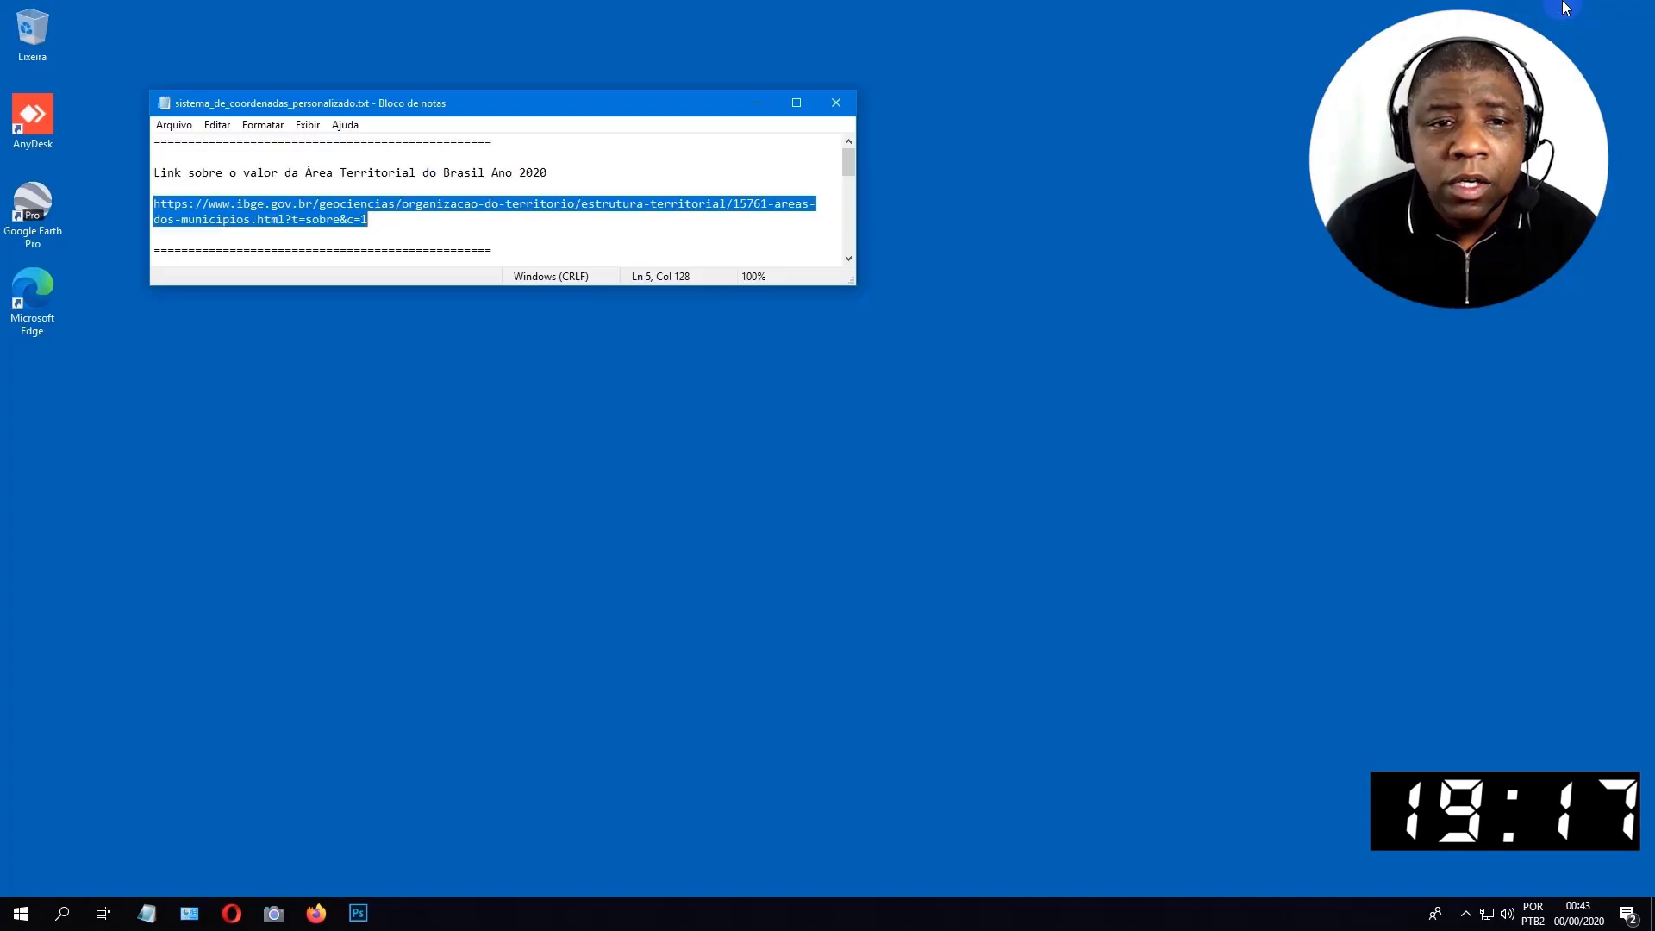
{"action": "left_click", "coordinate": [760, 98]}
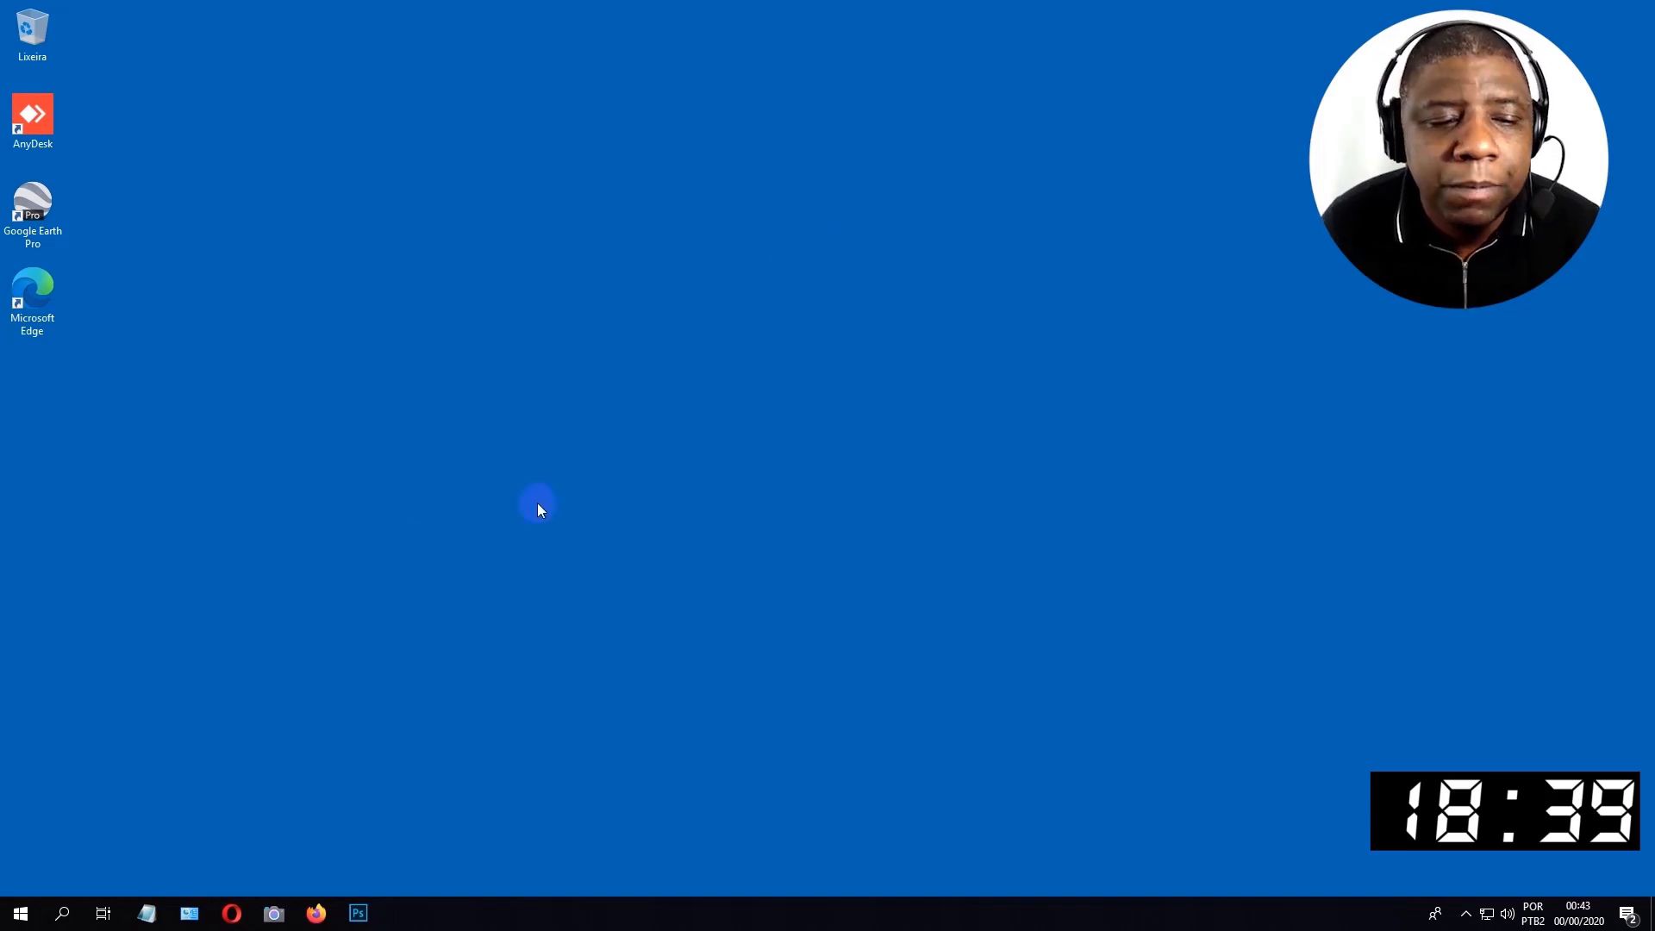
{"action": "key", "text": "super"}
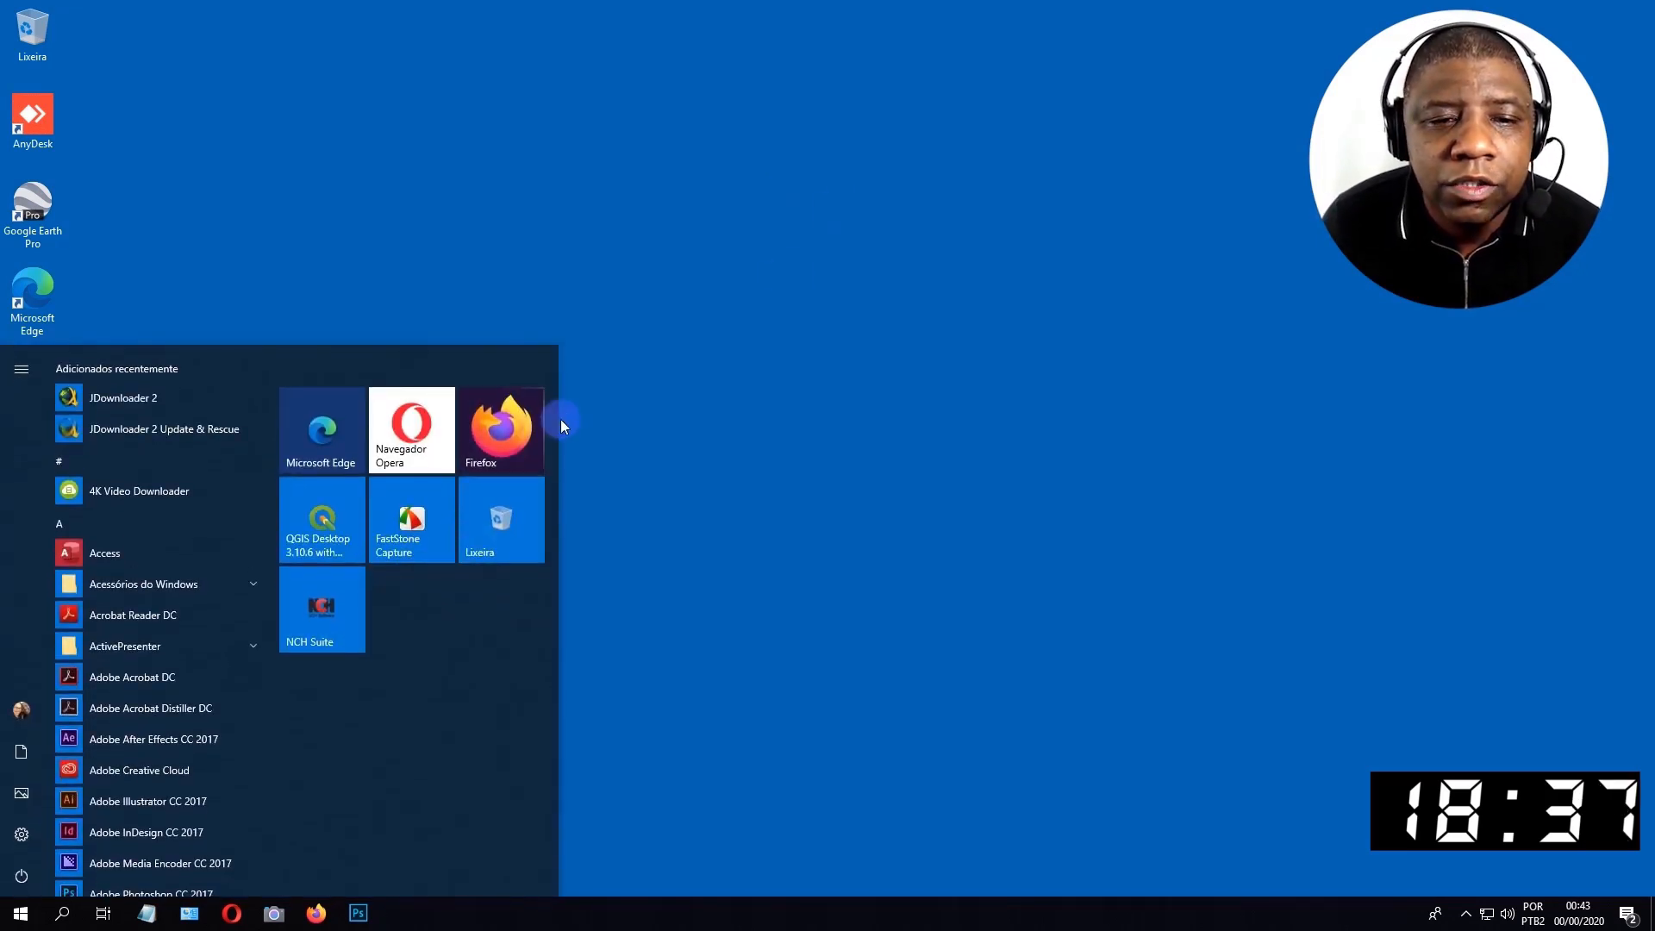
{"action": "left_click", "coordinate": [333, 505]}
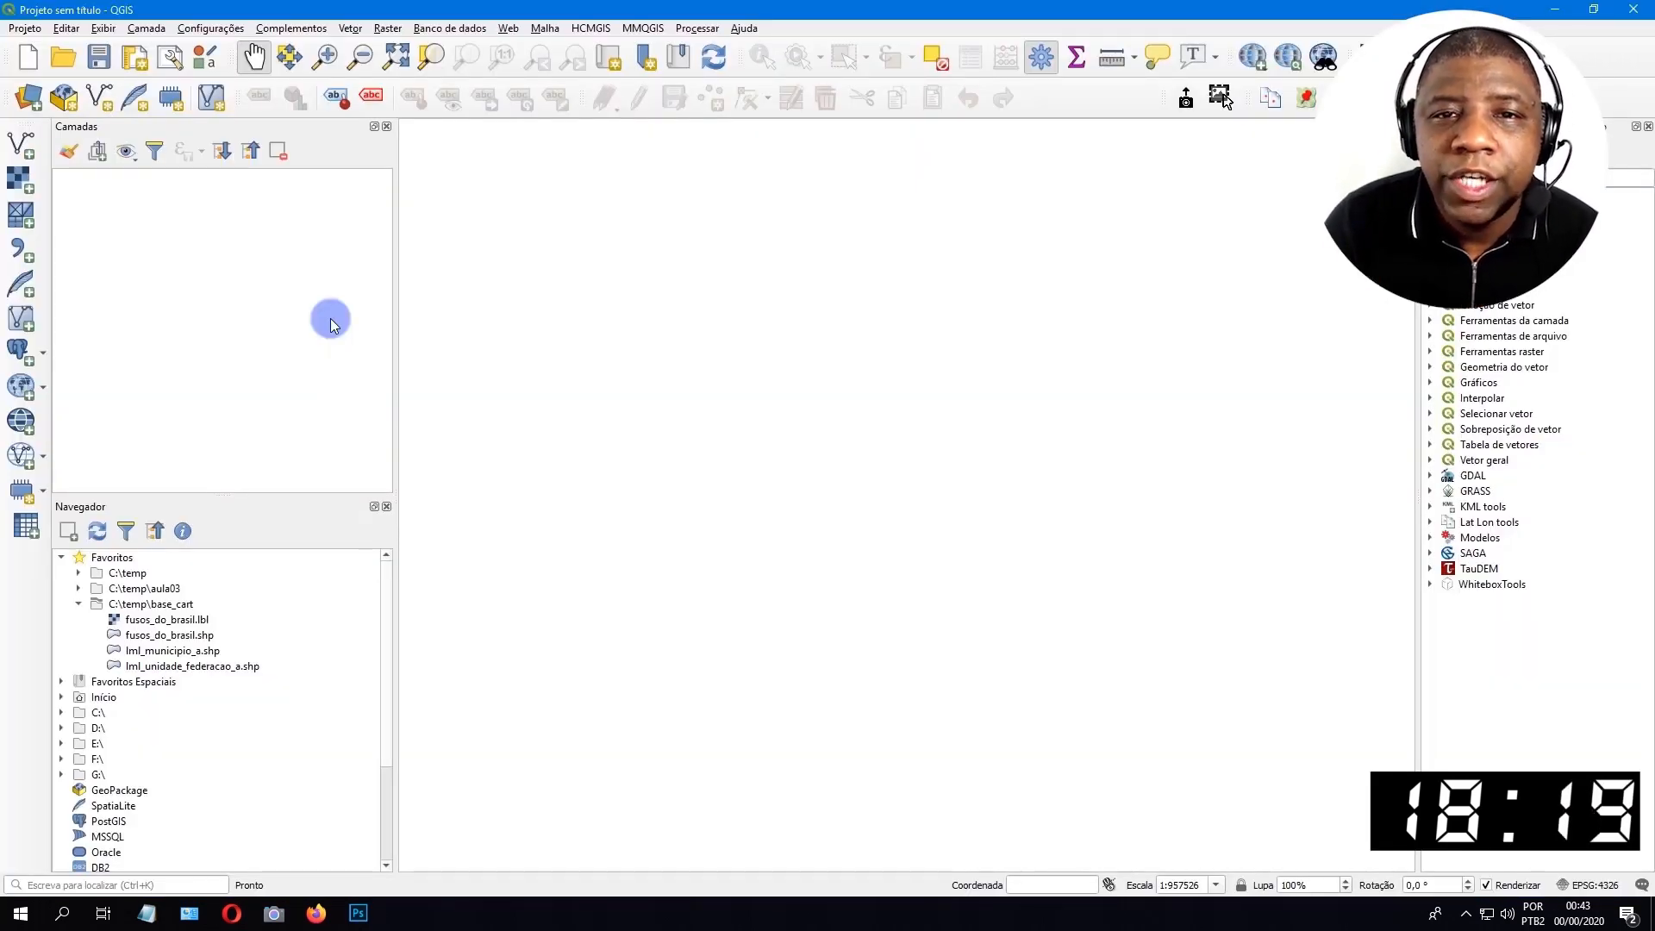
Check the installed QGIS version in the program's About information and close it.
{"action": "left_click", "coordinate": [743, 28]}
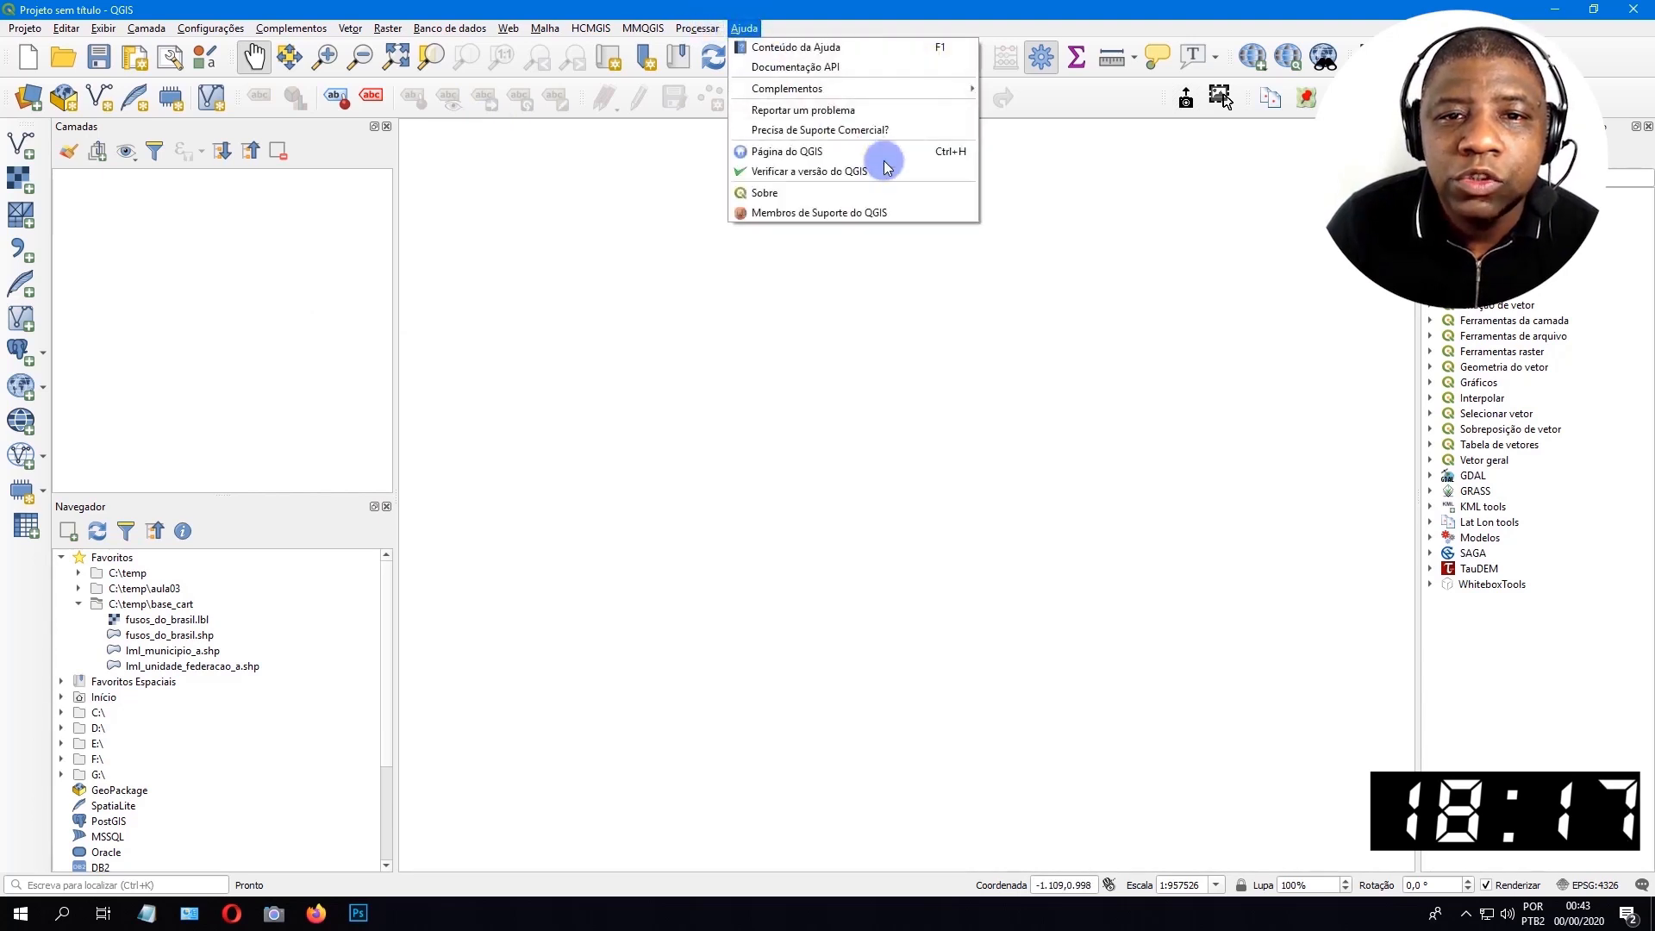
{"action": "left_click", "coordinate": [942, 197]}
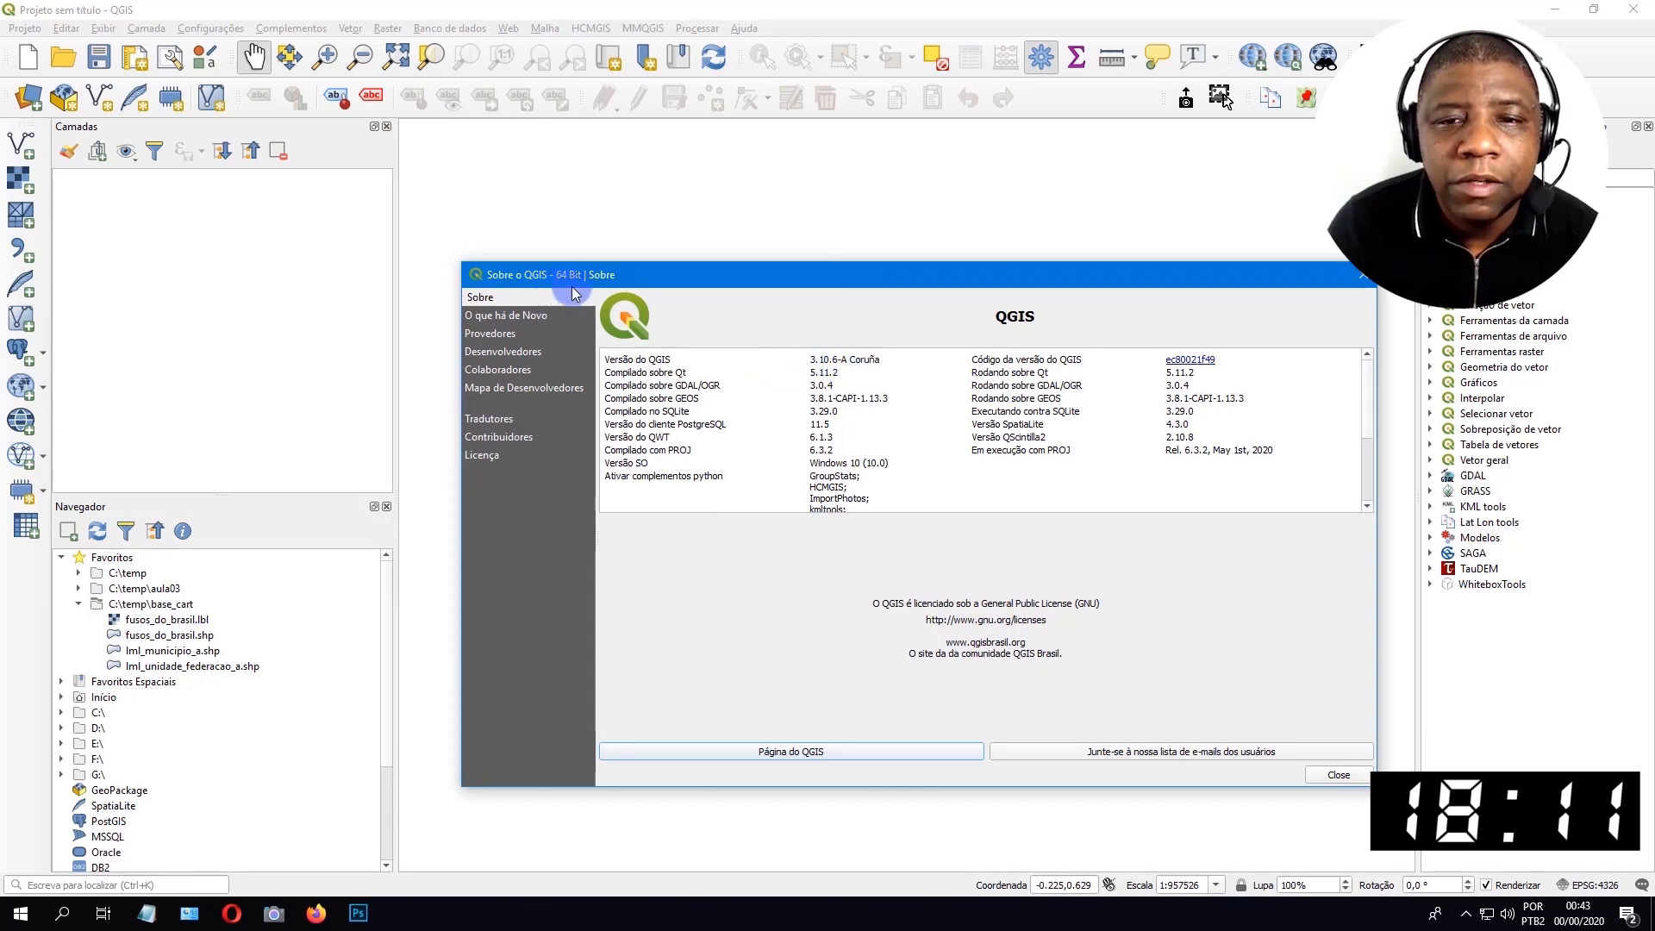
{"action": "left_click", "coordinate": [1361, 275]}
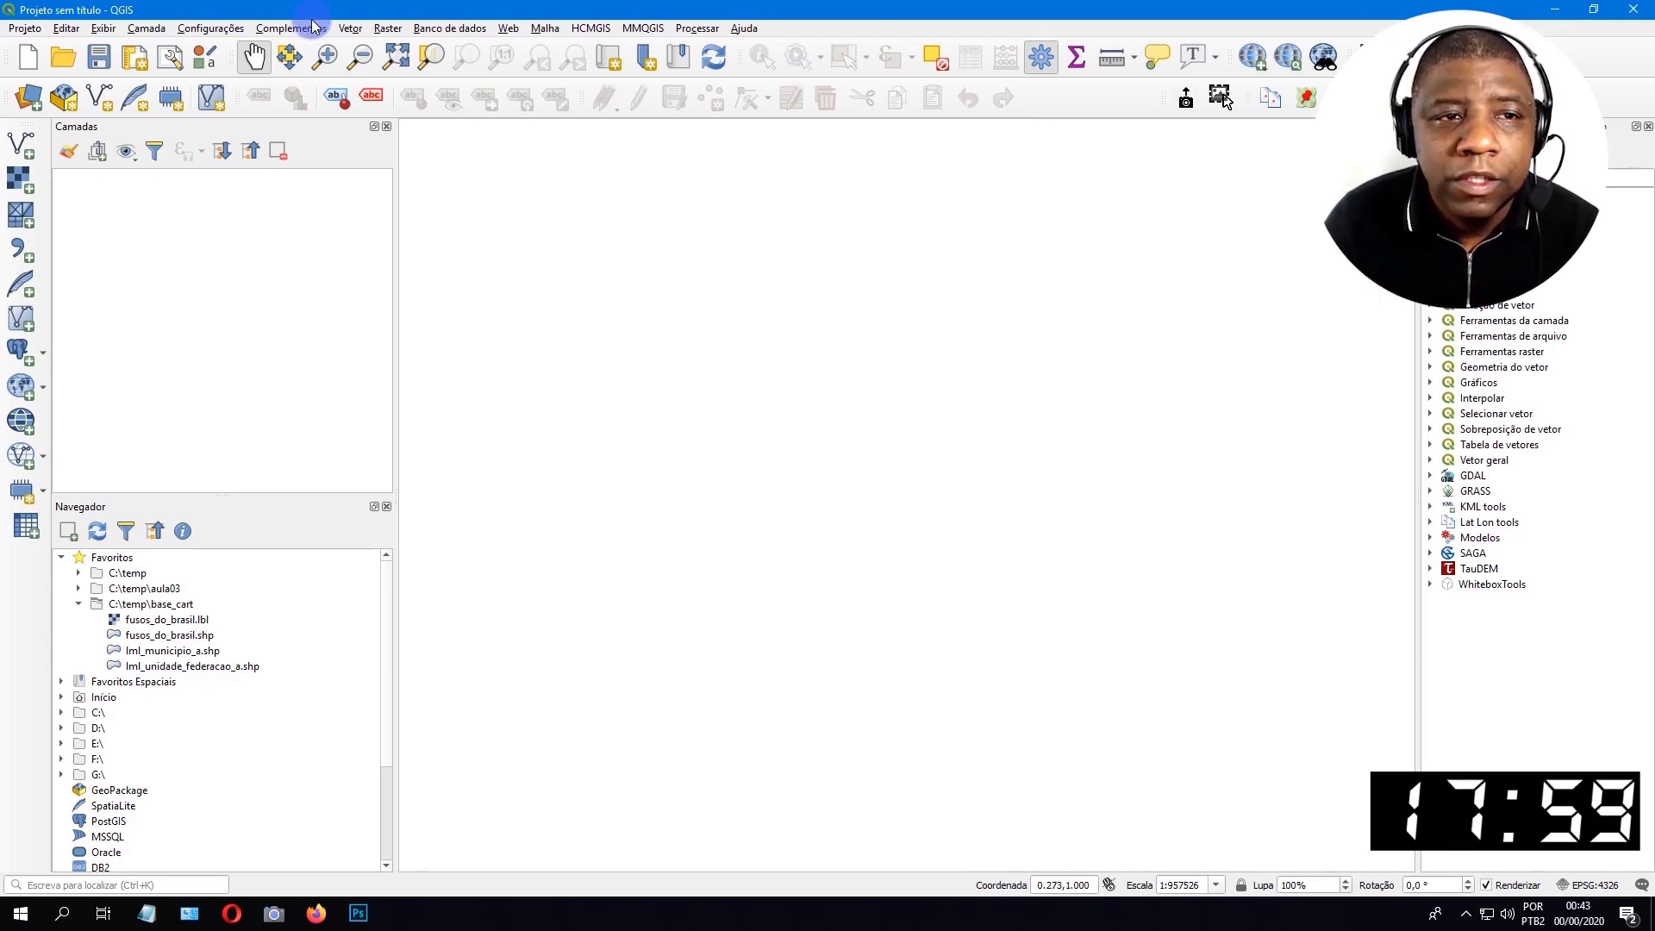
Review the CRS options for new projects, layers and default datum transformations in the program settings and accept them.
{"action": "left_click", "coordinate": [214, 28]}
{"action": "left_click", "coordinate": [240, 149]}
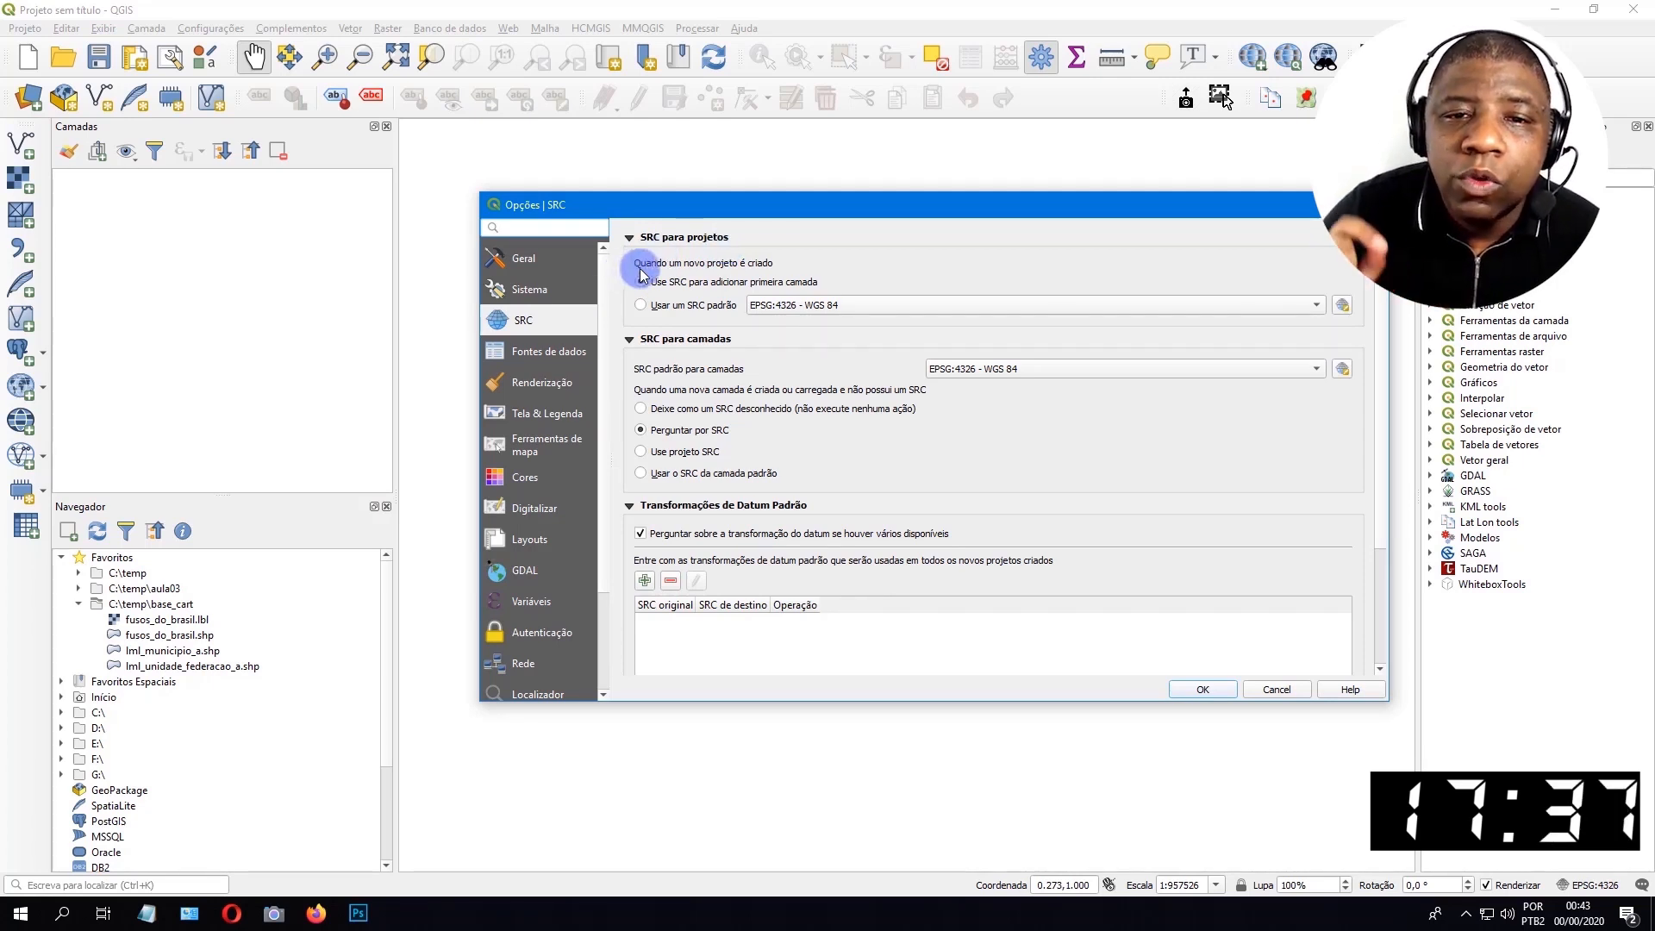
{"action": "left_click_drag", "start_coordinate": [916, 211], "coordinate": [814, 761]}
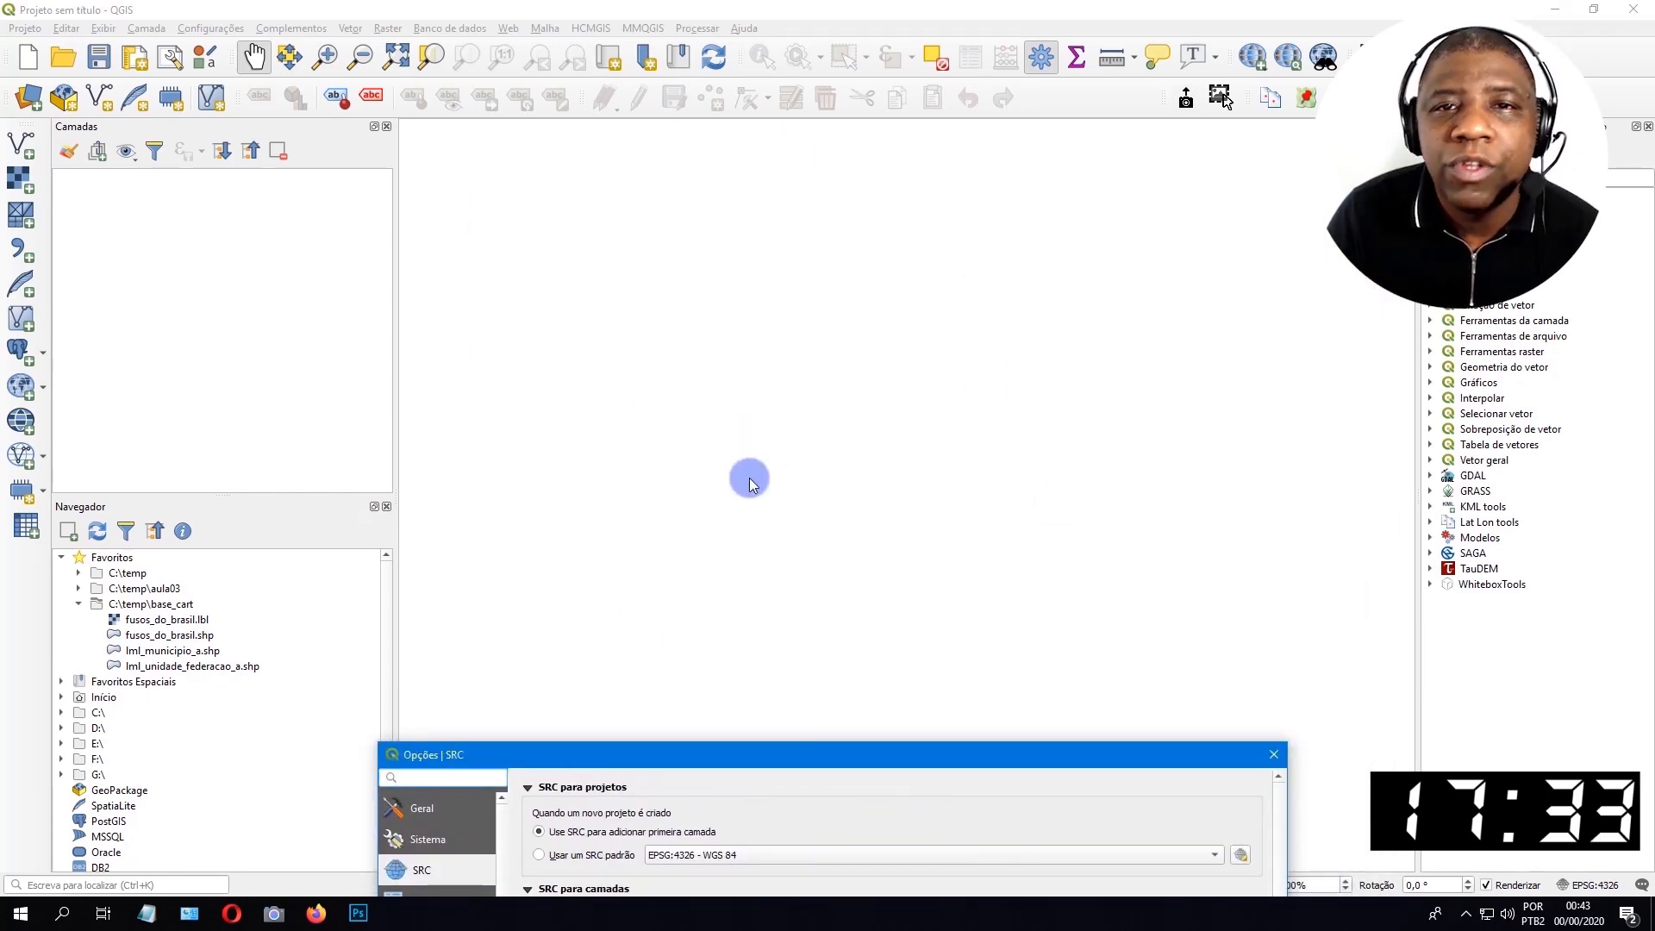
{"action": "left_click_drag", "start_coordinate": [781, 759], "coordinate": [842, 210]}
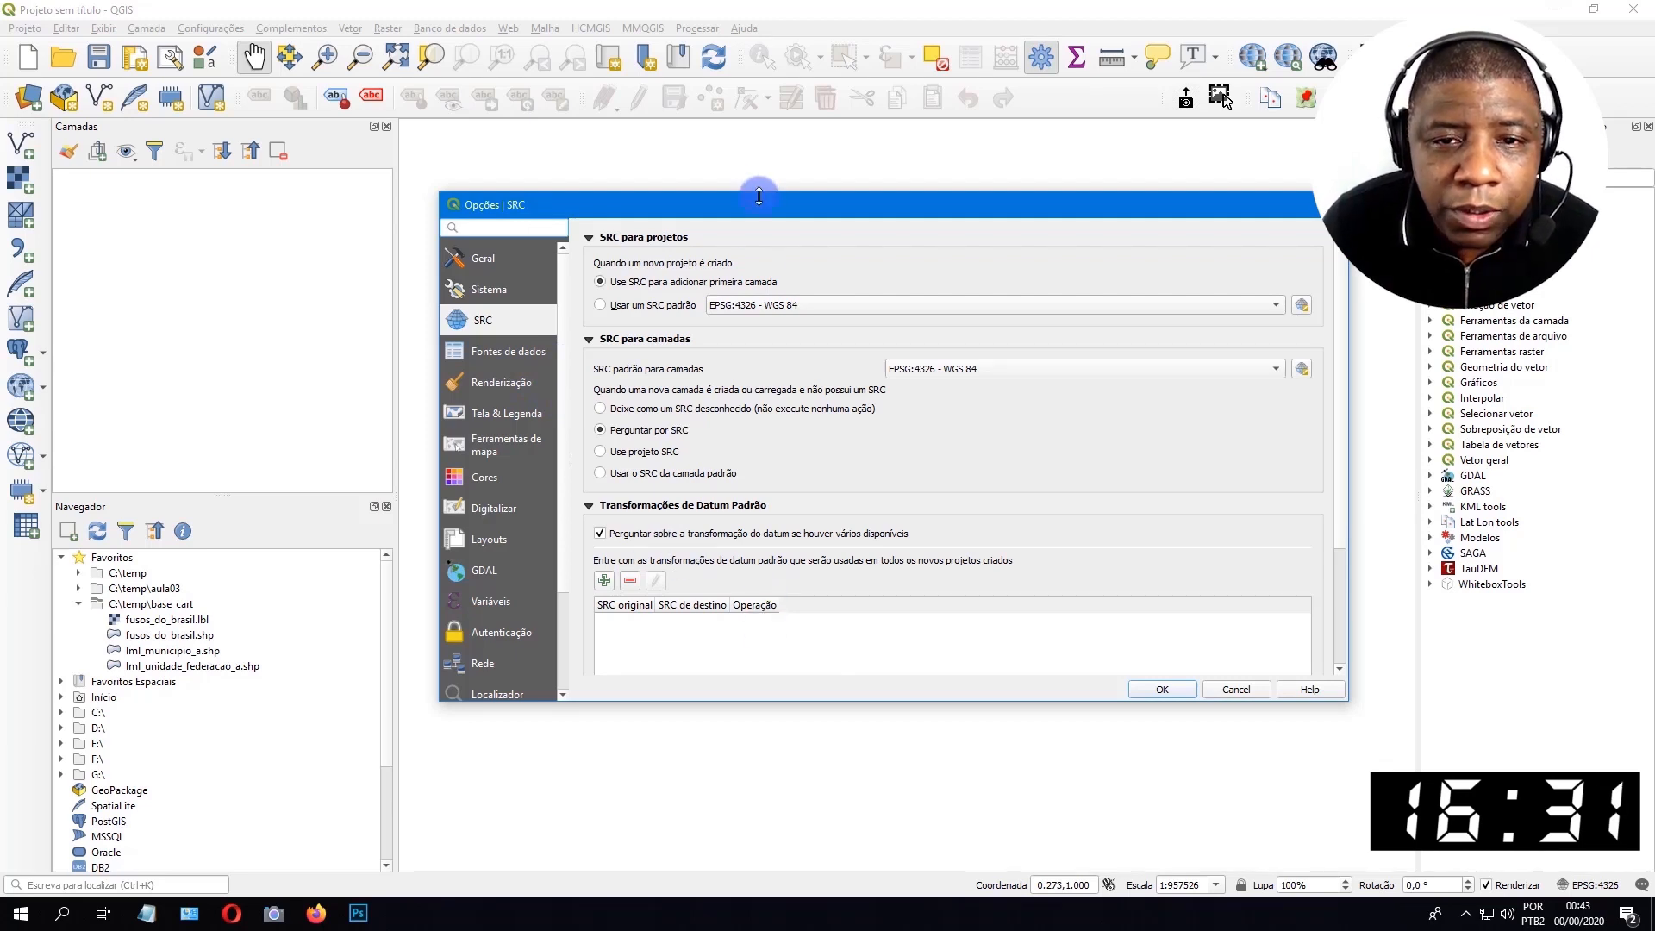
{"action": "left_click_drag", "start_coordinate": [759, 195], "coordinate": [756, 69]}
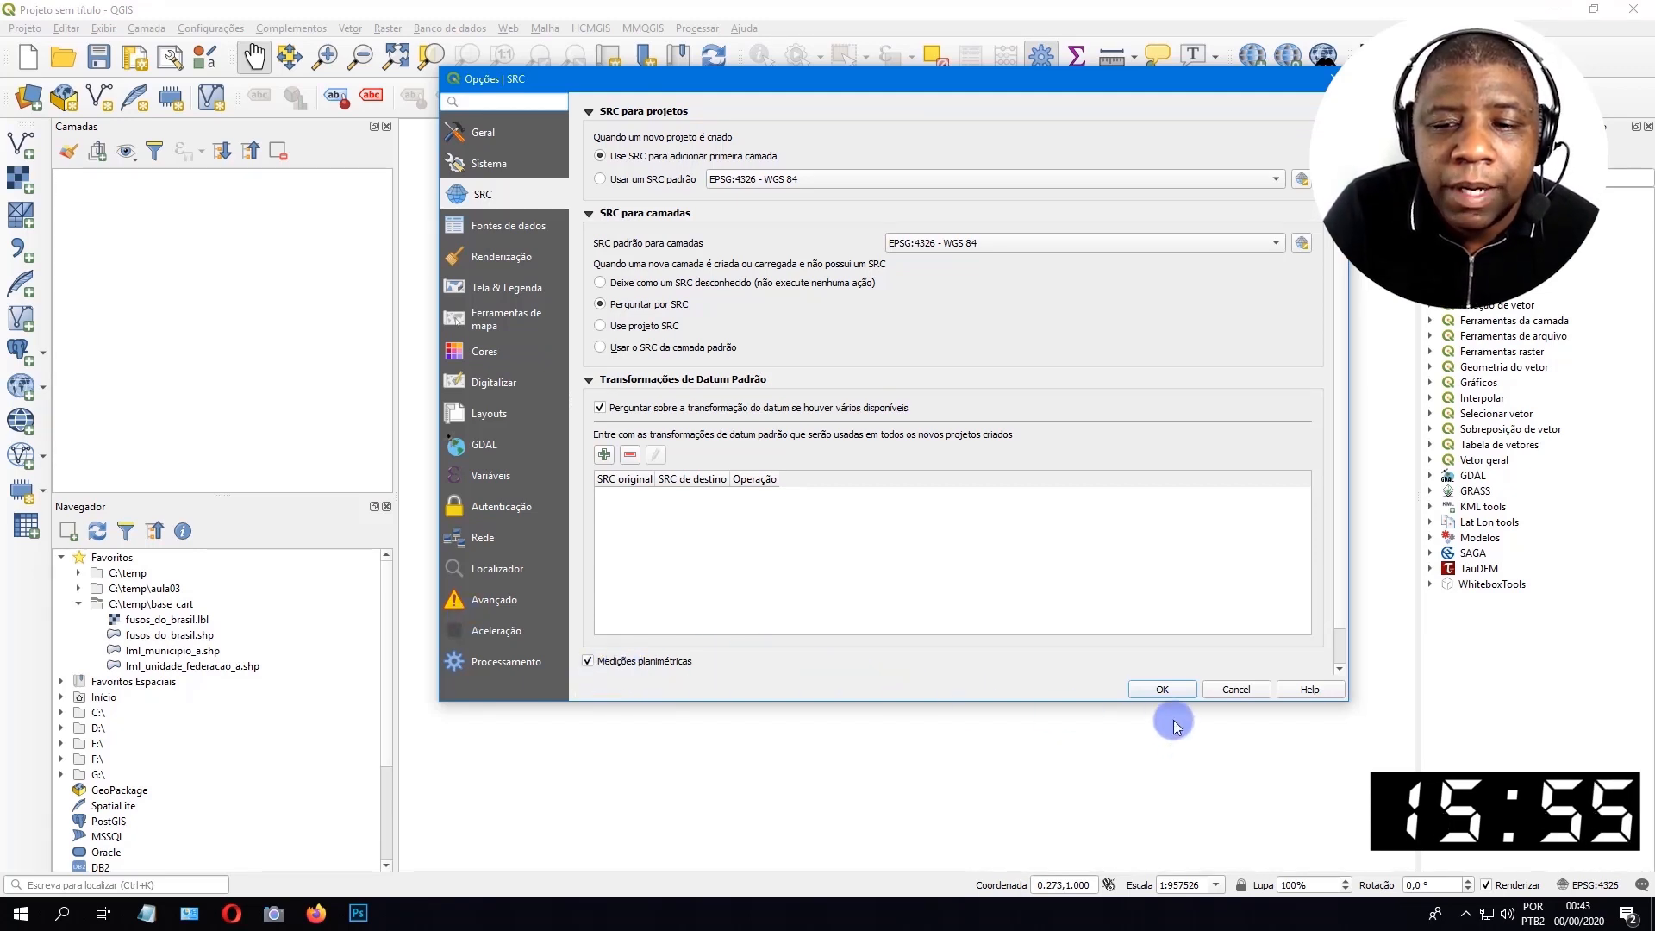
{"action": "left_click", "coordinate": [1155, 690]}
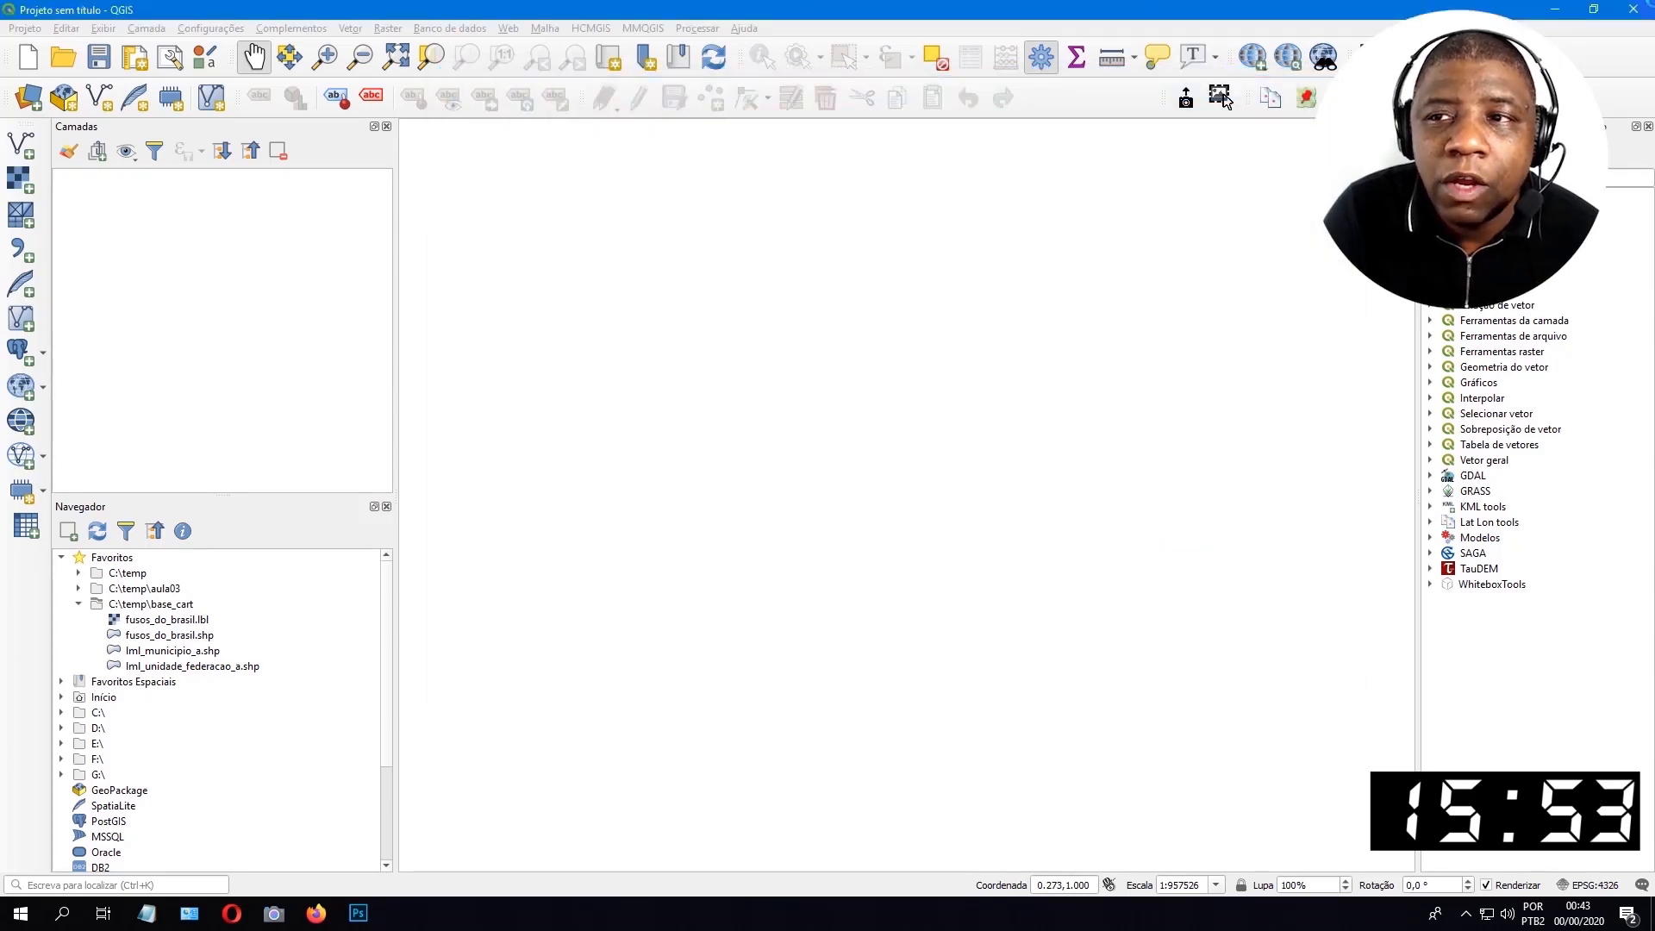
Close and restart QGIS, and create a new empty project.
{"action": "left_click", "coordinate": [1647, 17]}
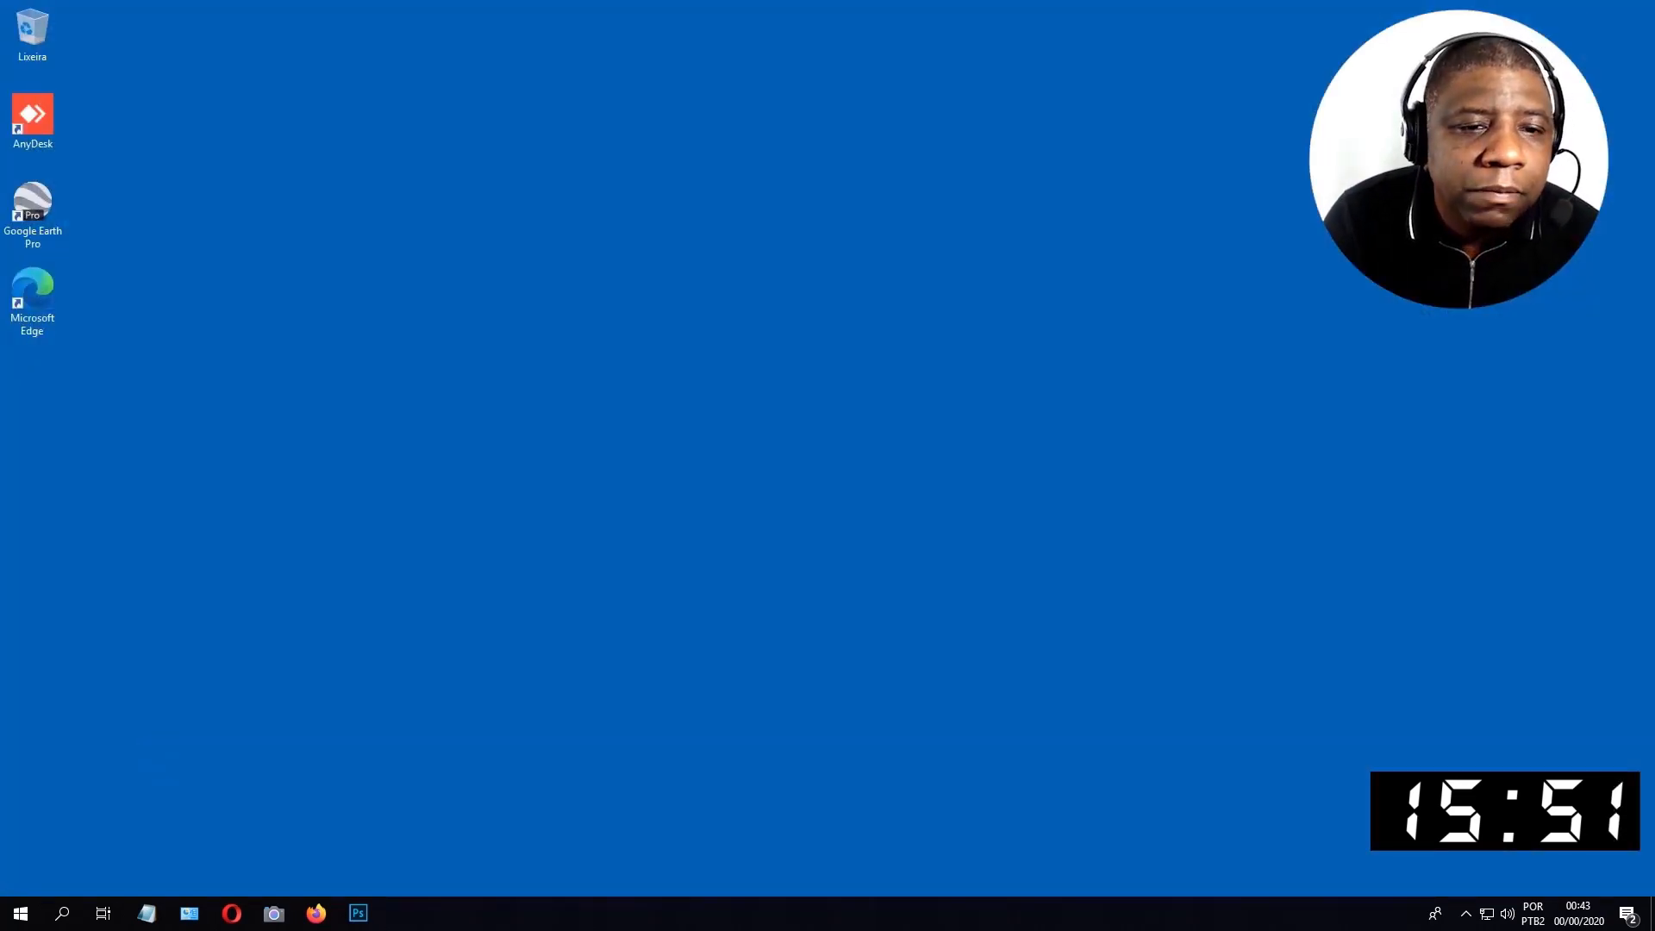
{"action": "left_click", "coordinate": [331, 510]}
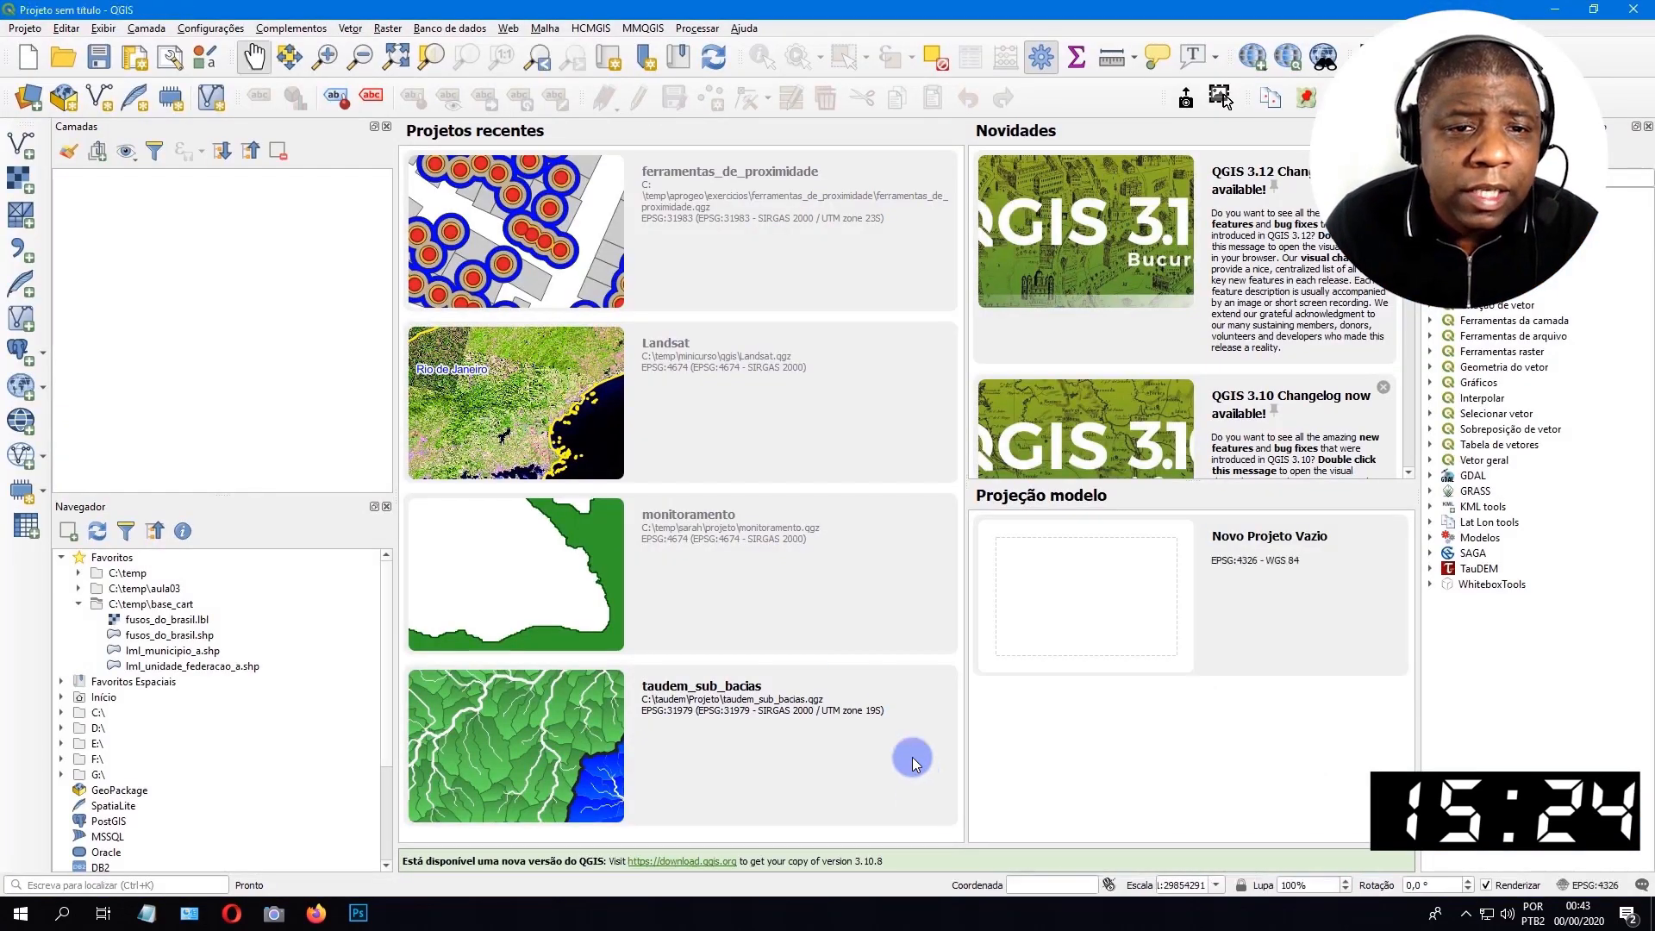
{"action": "left_click", "coordinate": [25, 28]}
{"action": "left_click", "coordinate": [31, 51]}
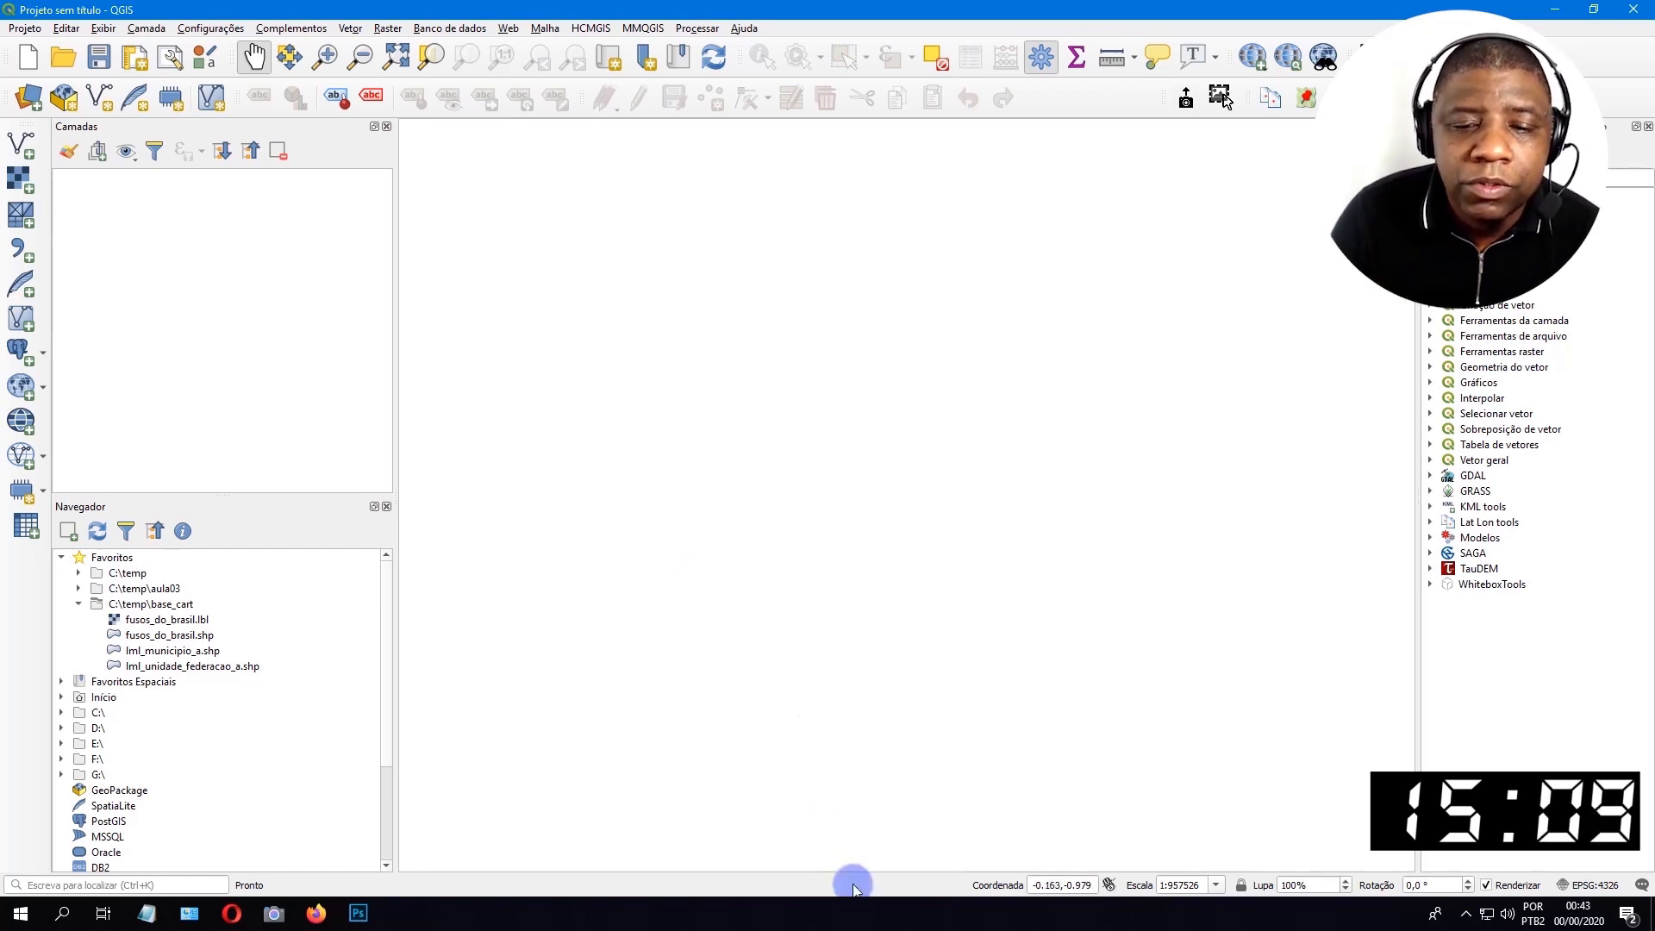
Return to the Malha Municipal downloads in the browser and expand the UFs and MG folders under municipio_2019.
{"action": "left_click", "coordinate": [910, 911]}
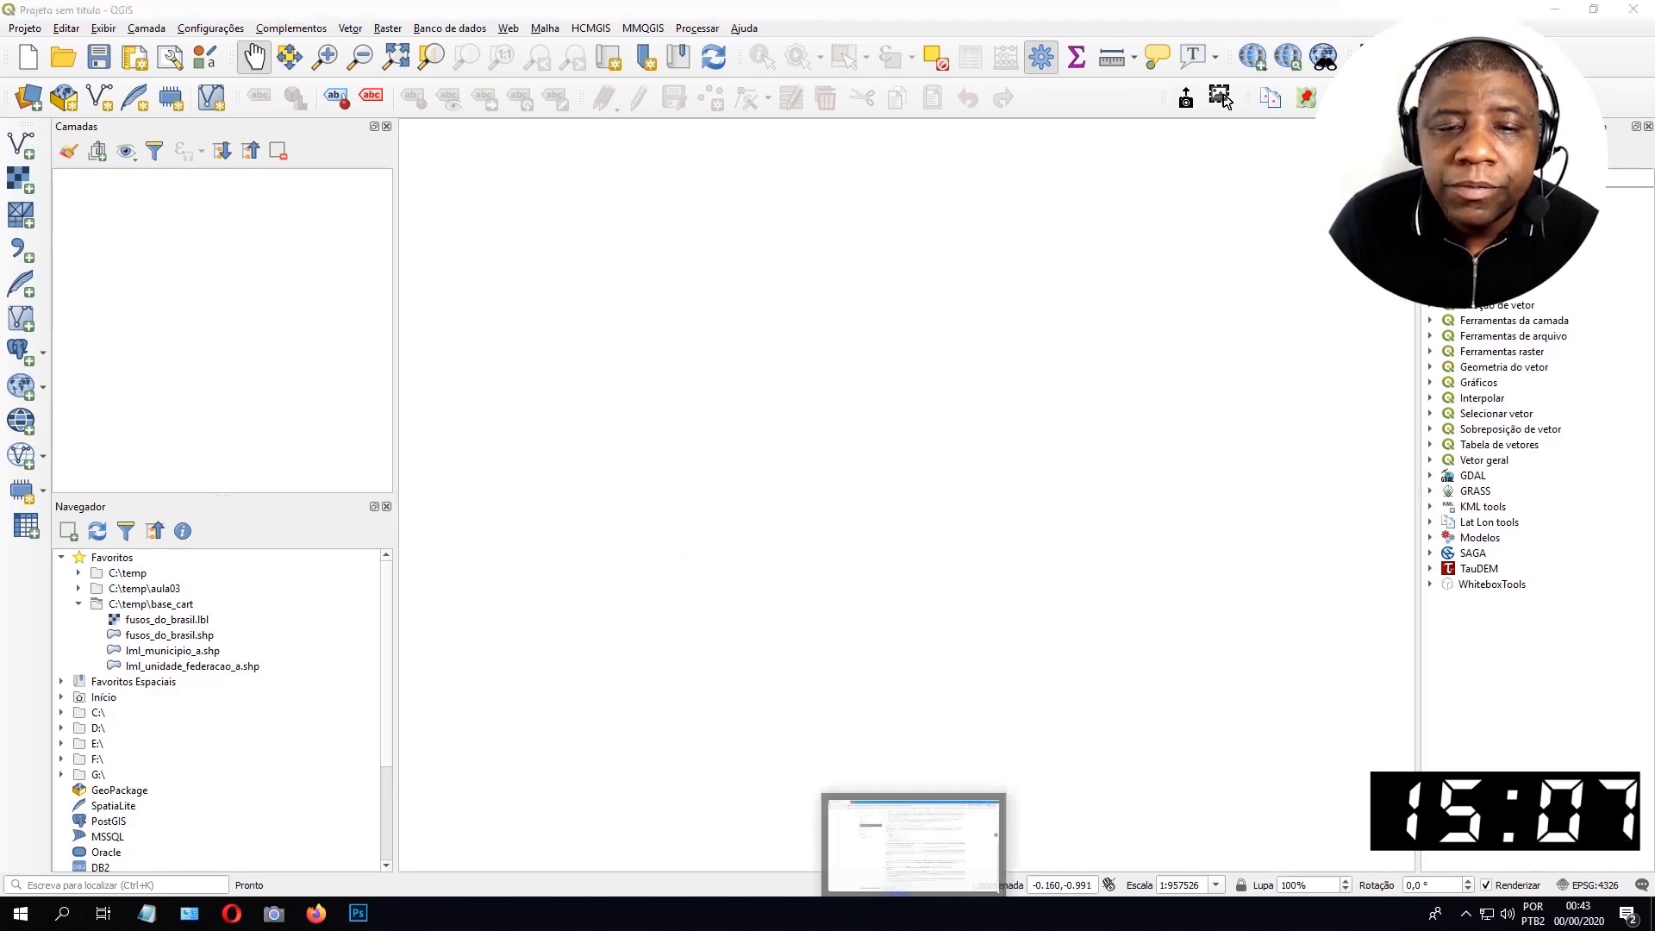
{"action": "left_click", "coordinate": [315, 10]}
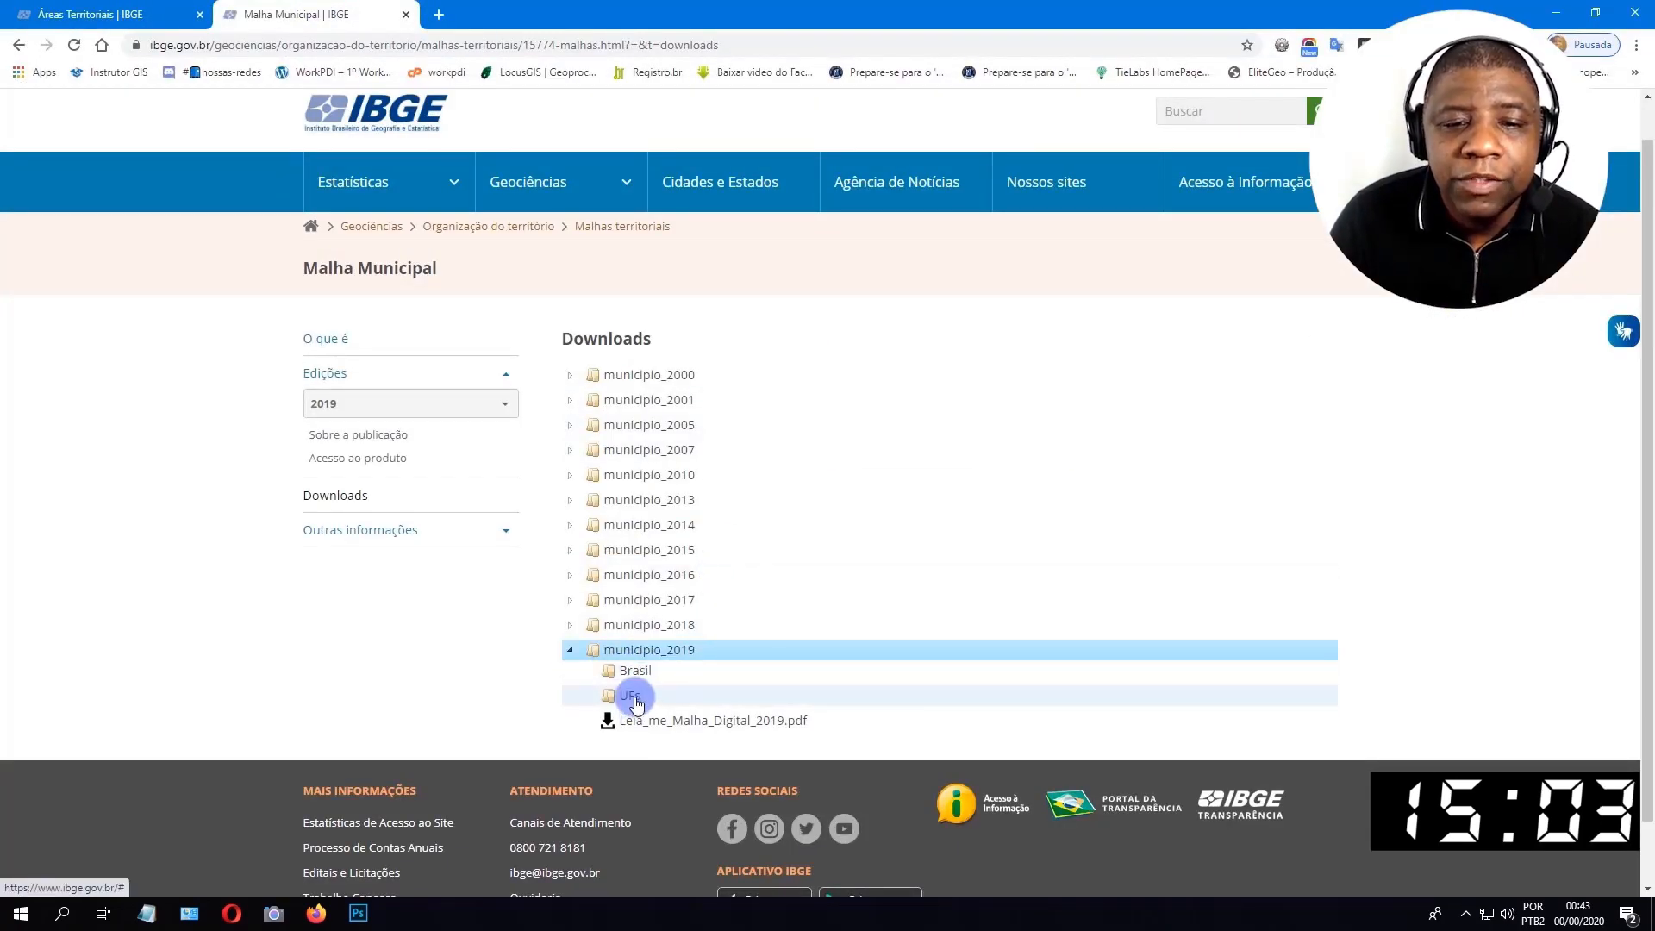
{"action": "left_click", "coordinate": [635, 700]}
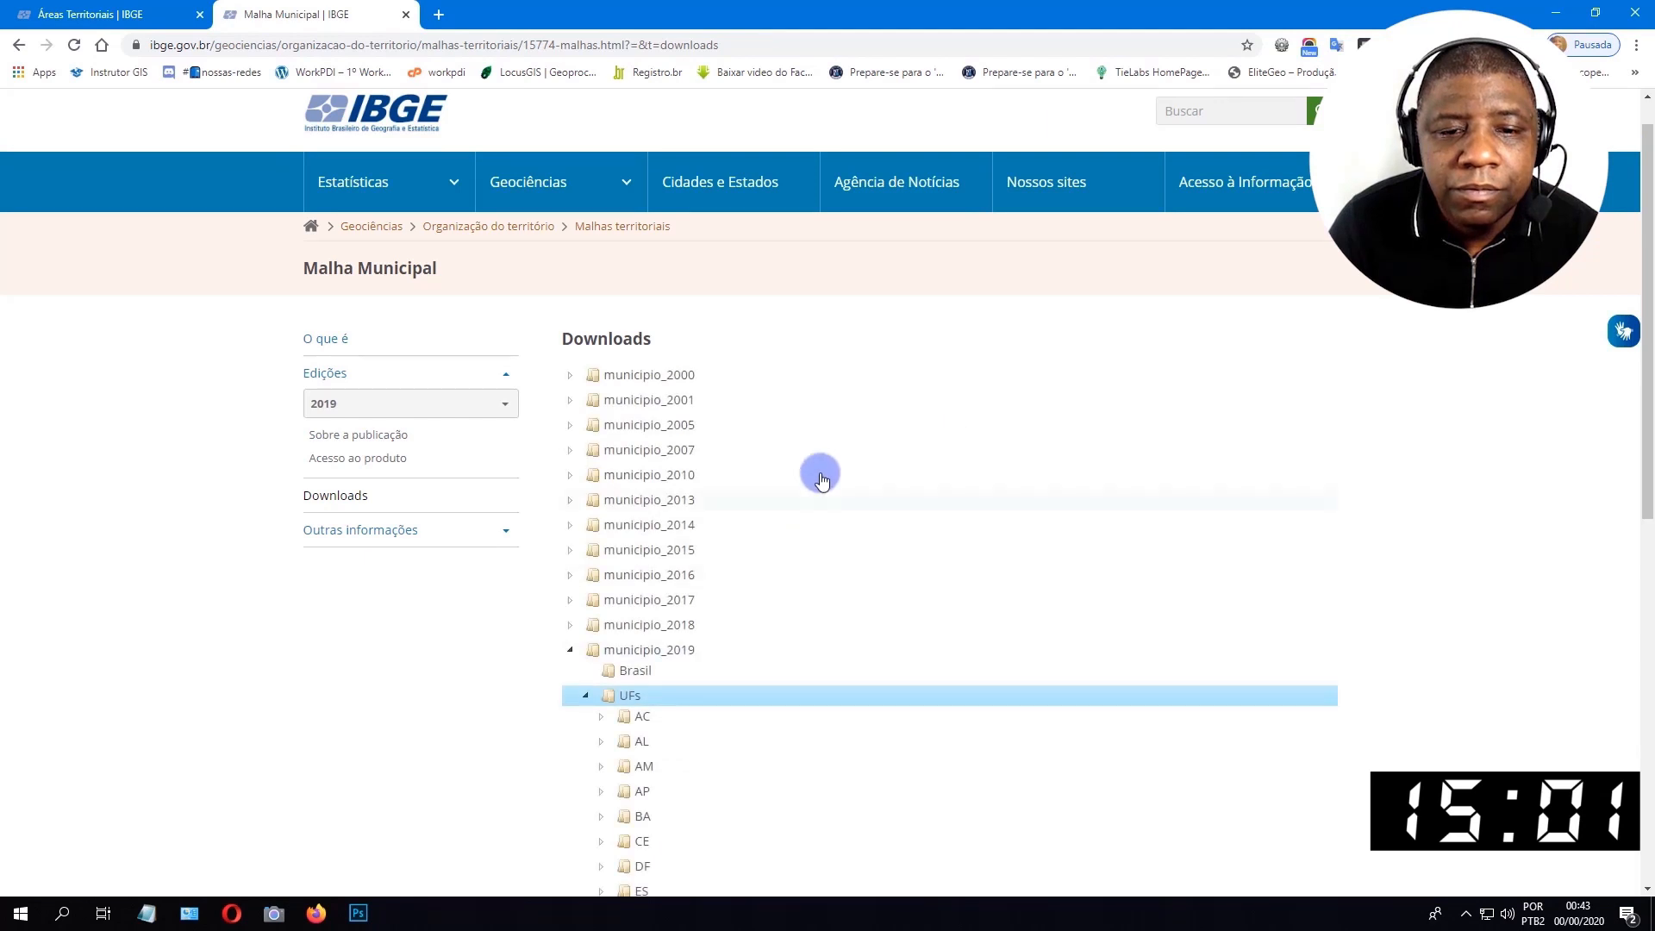
{"action": "scroll", "coordinate": [820, 470], "scroll_direction": "down", "scroll_amount": 6}
{"action": "scroll", "coordinate": [819, 470], "scroll_direction": "down", "scroll_amount": 2}
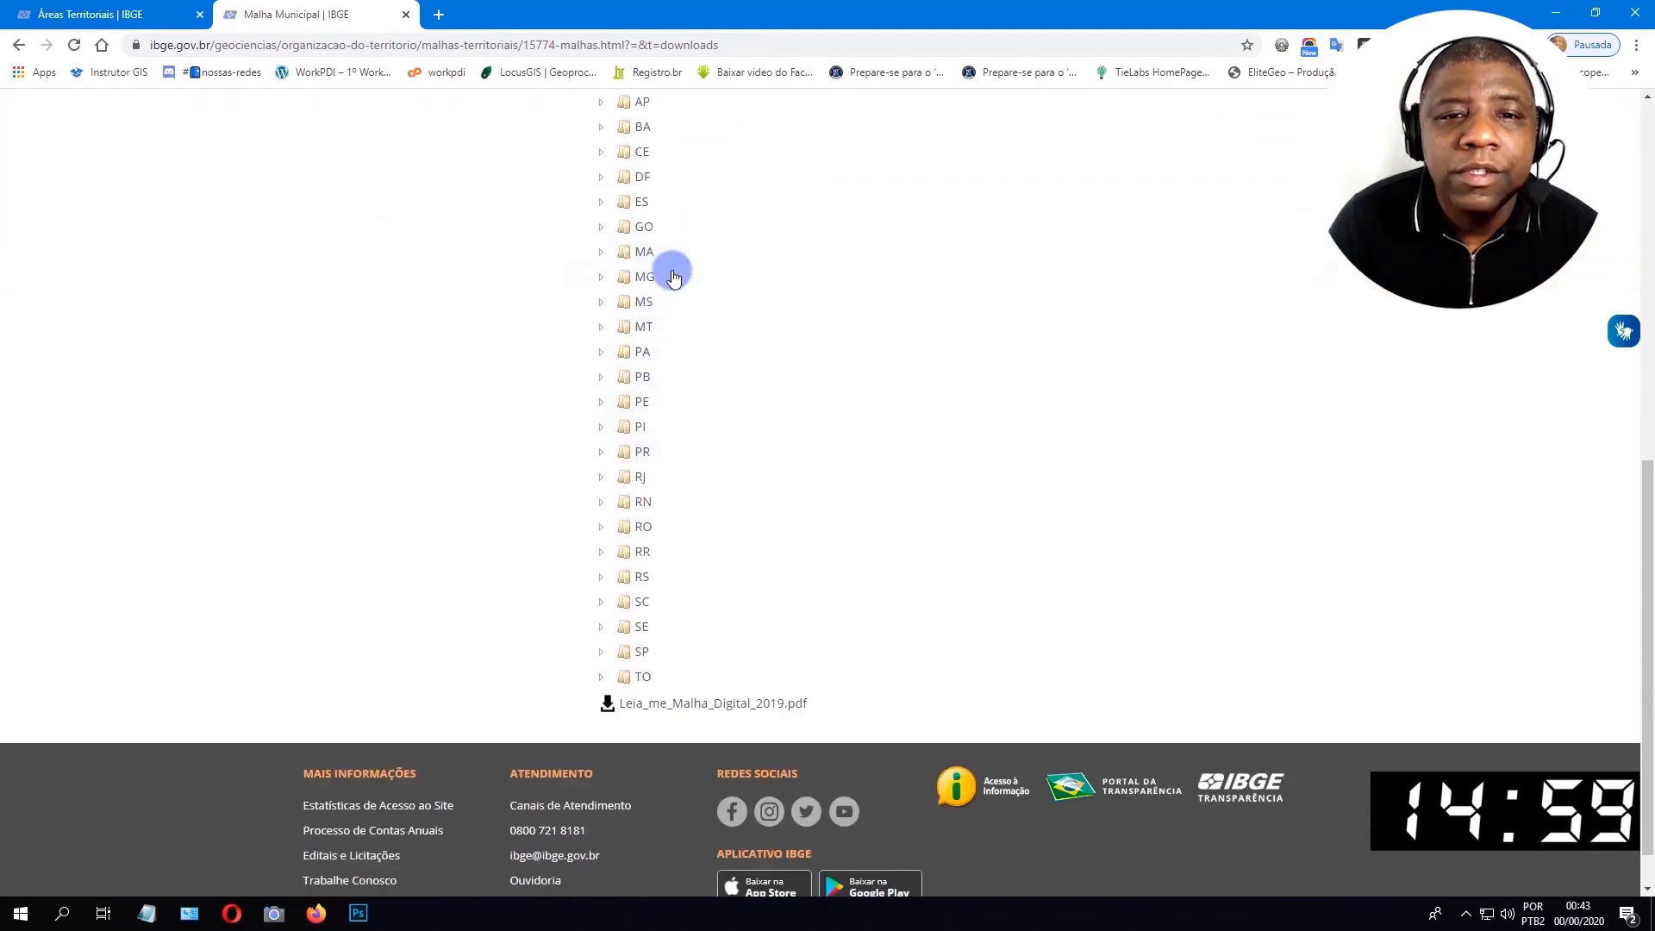
{"action": "left_click", "coordinate": [642, 279]}
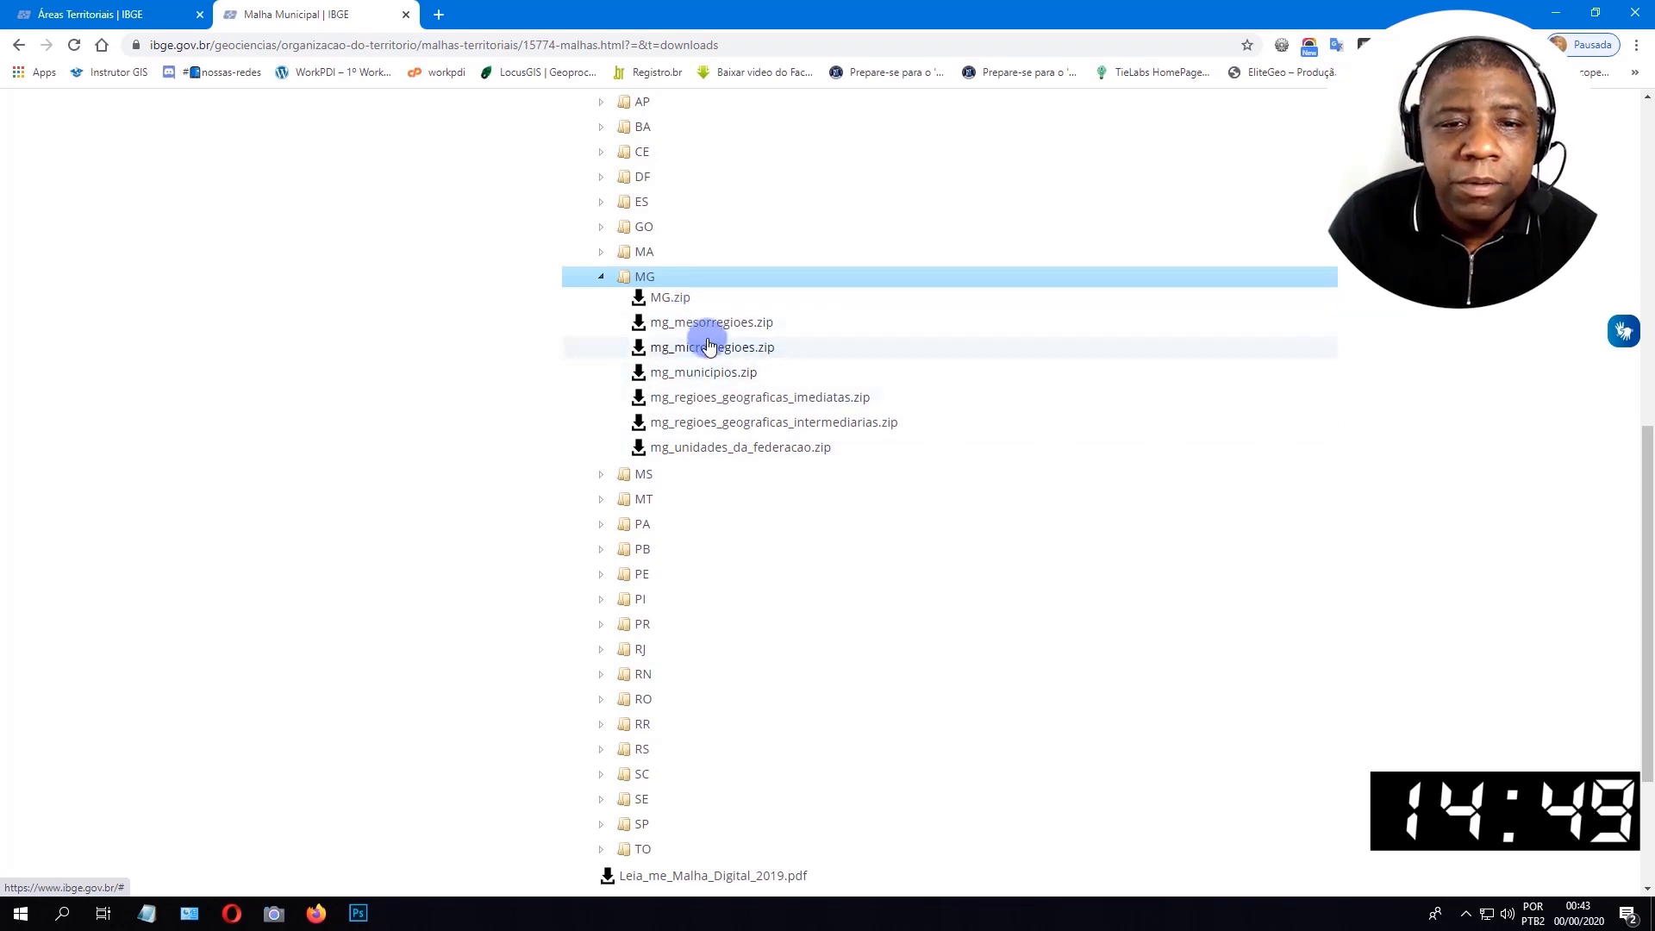
Download mg_unidades_da_federacao.zip and save it in the C:\temp folder.
{"action": "left_click", "coordinate": [768, 448]}
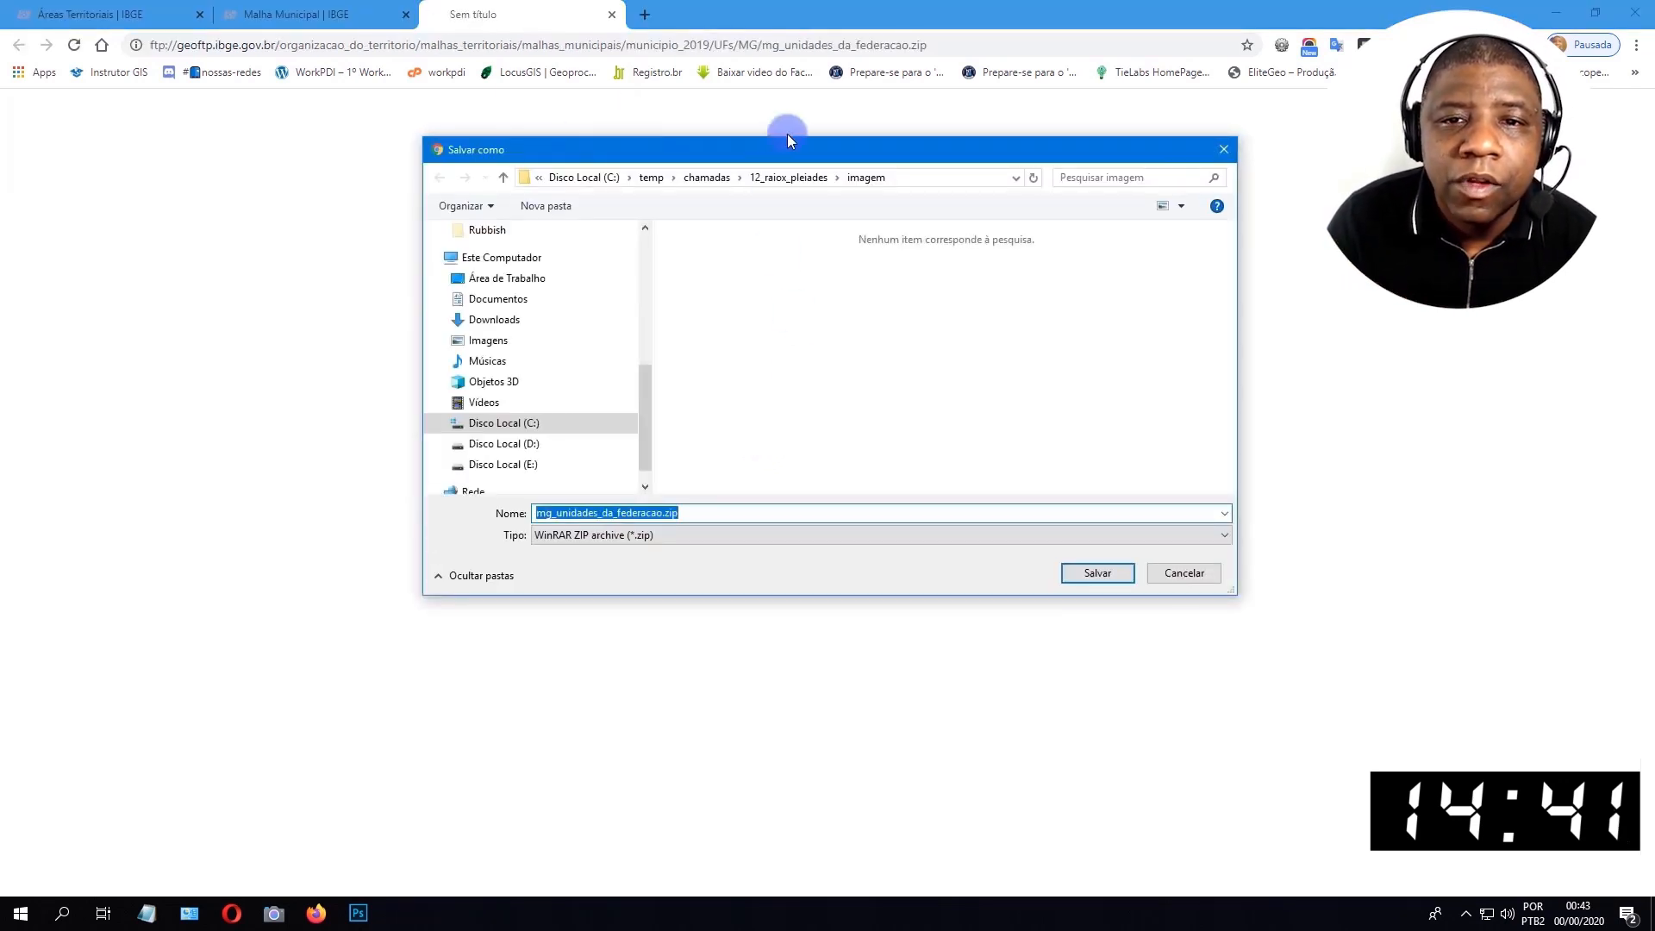
{"action": "left_click", "coordinate": [651, 177]}
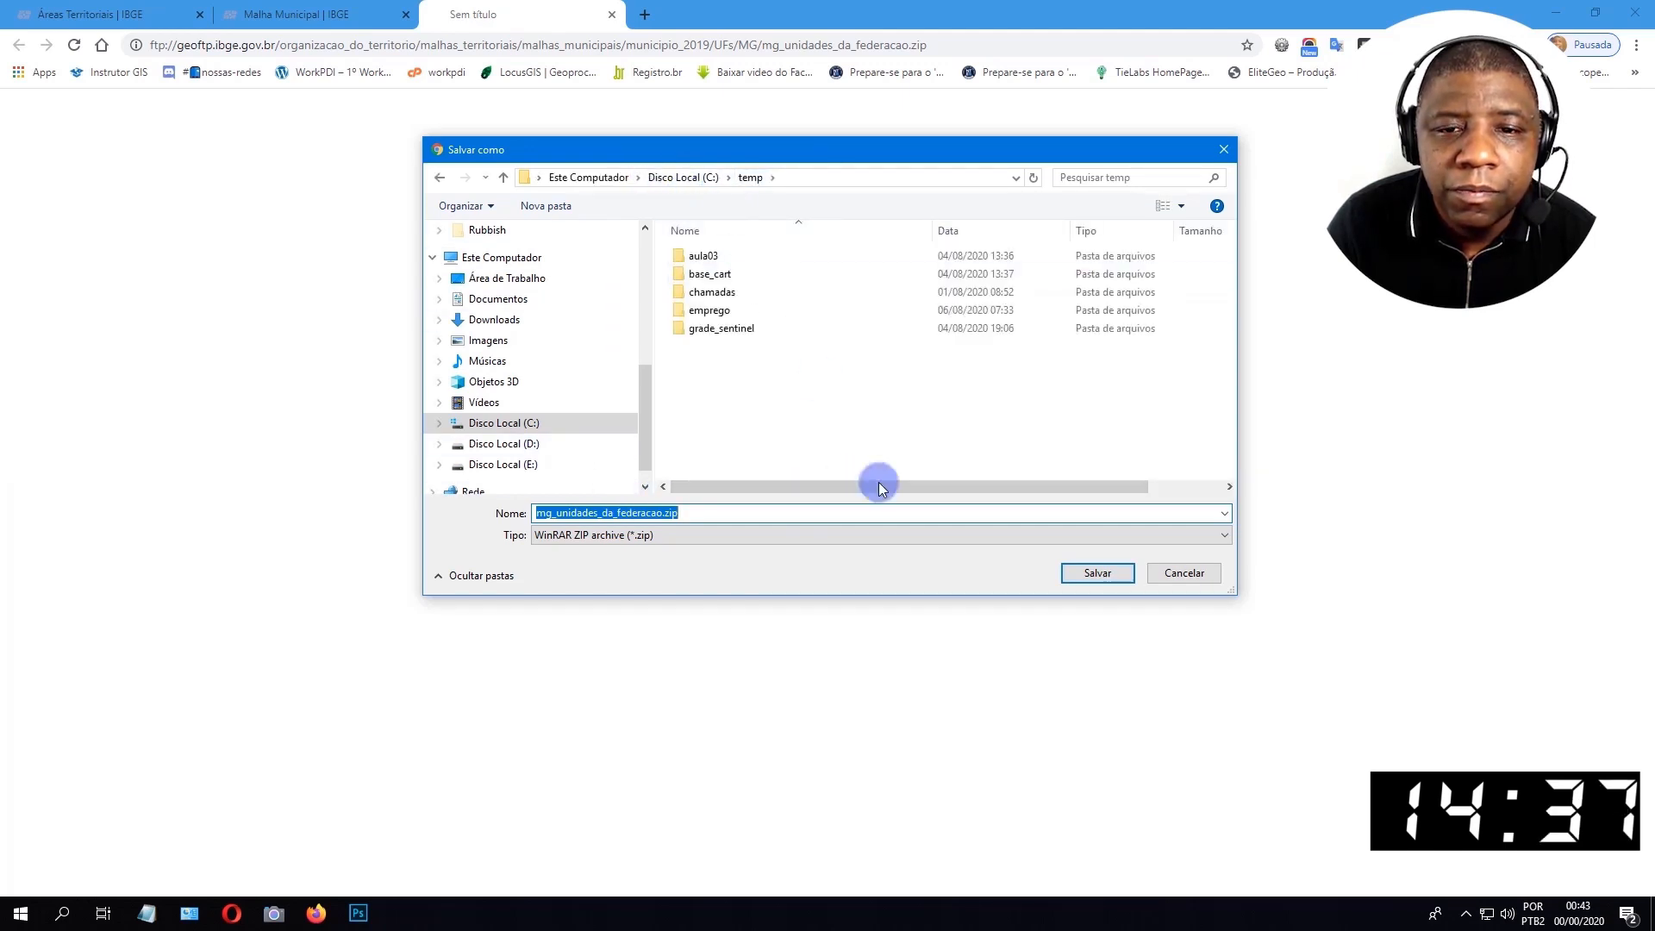
{"action": "left_click", "coordinate": [1097, 573]}
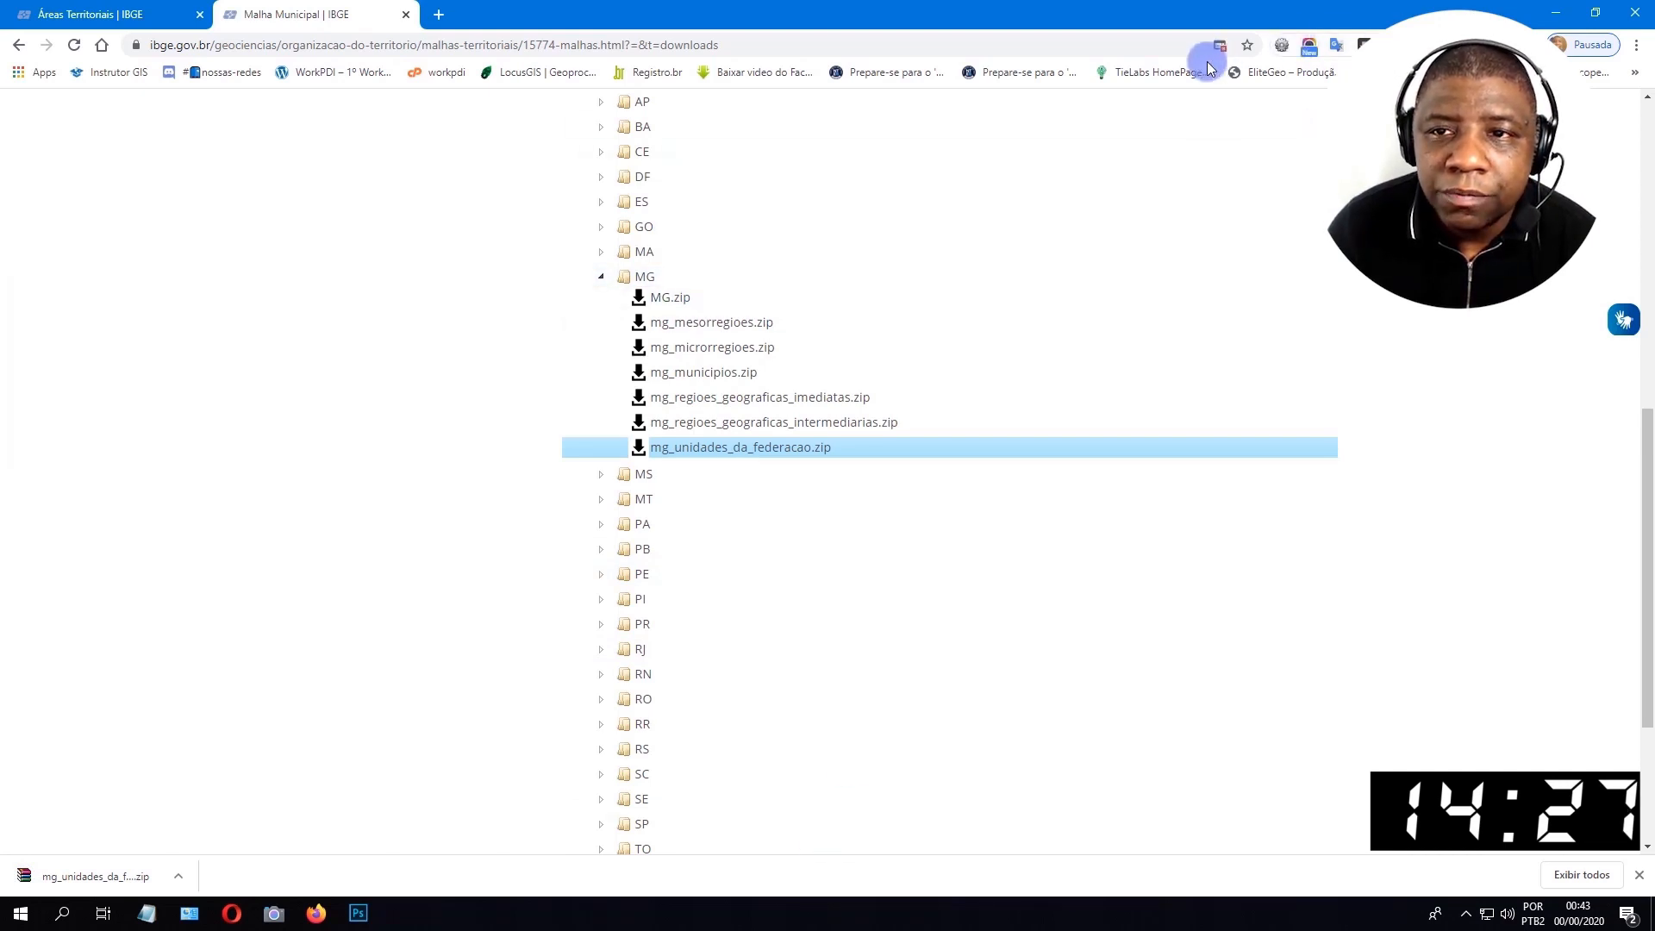
Show the downloaded archive in its folder, extract it to mg_unidades_da_federacao and open the extracted folder.
{"action": "left_click", "coordinate": [179, 878]}
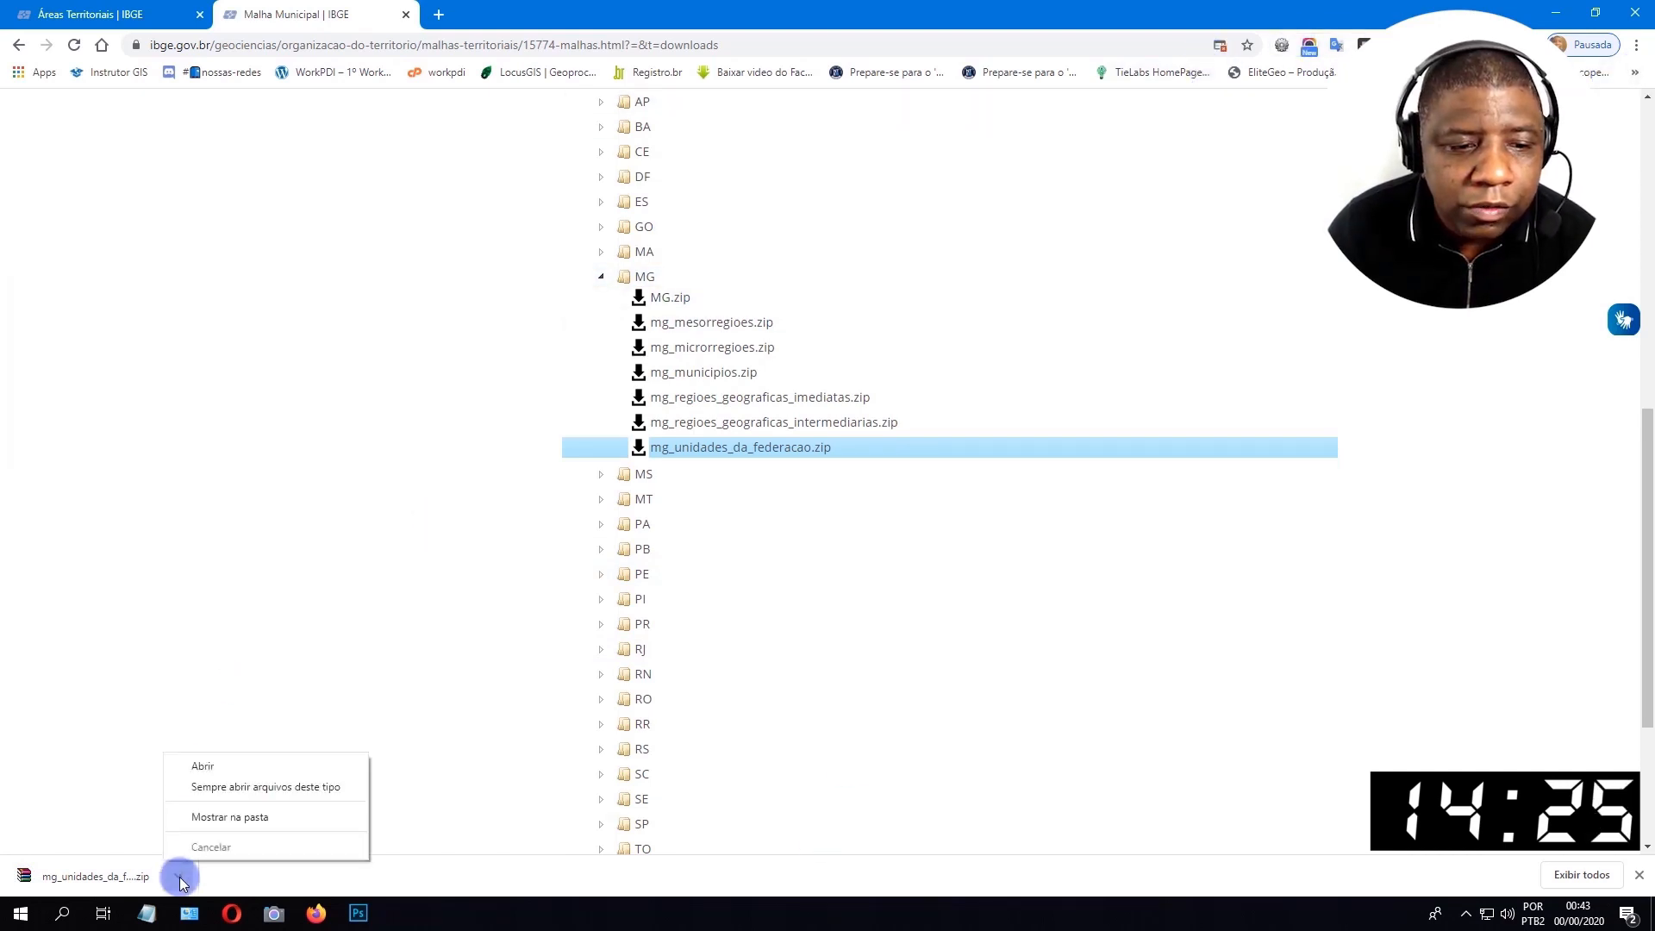
{"action": "left_click", "coordinate": [312, 817]}
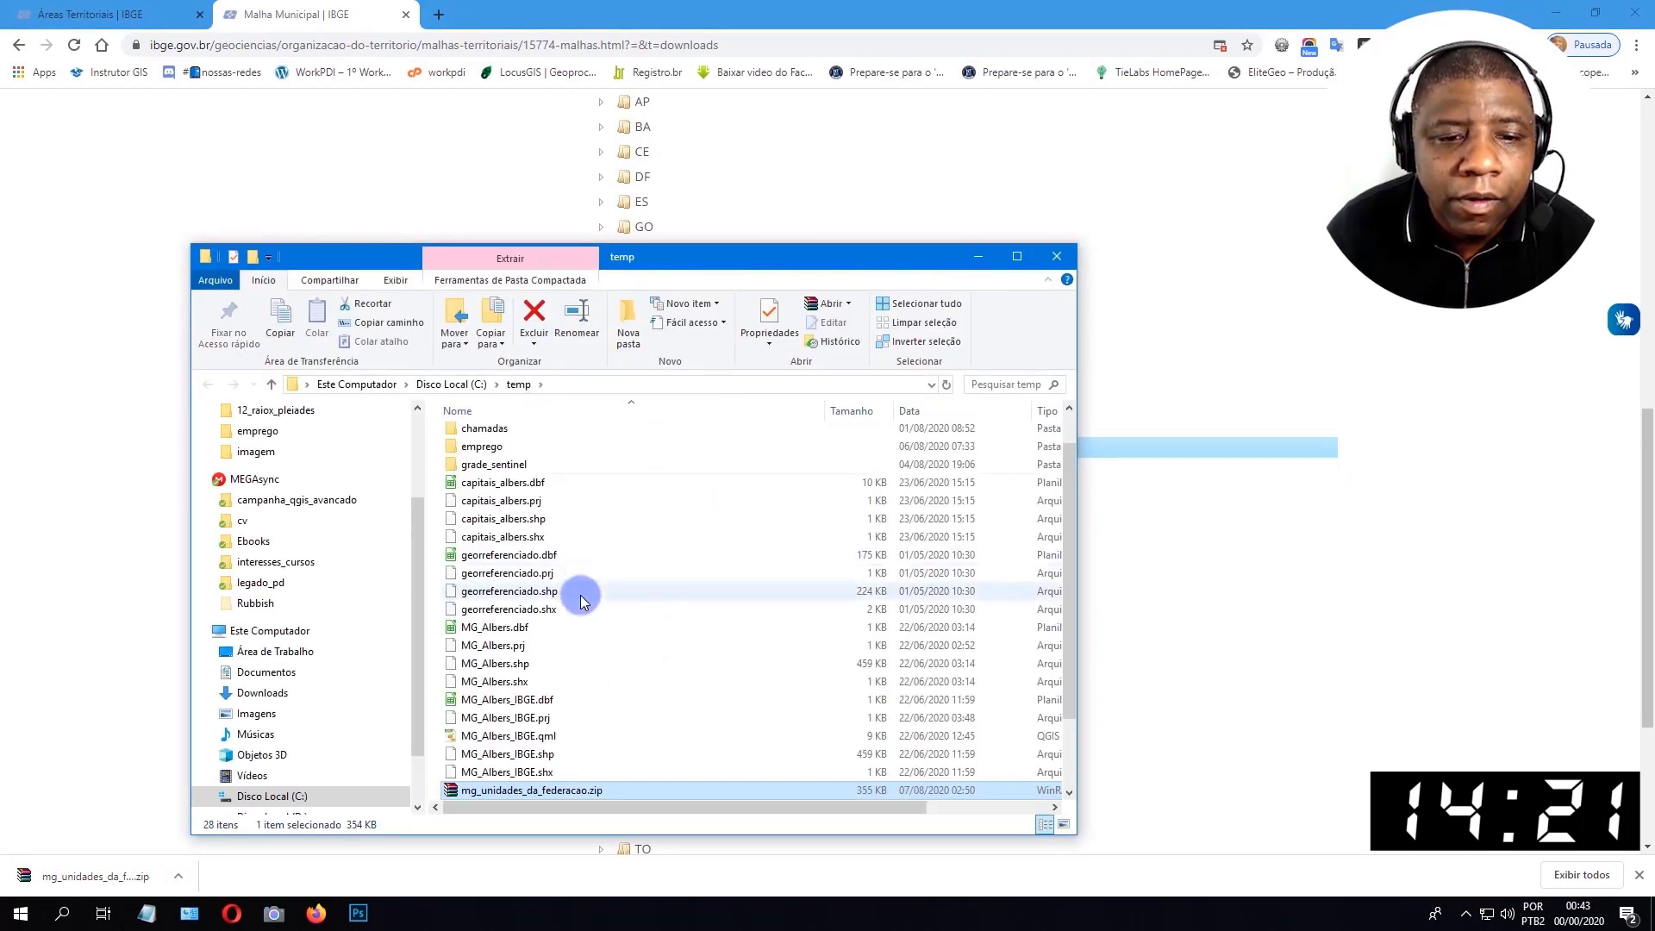
{"action": "right_click", "coordinate": [546, 701]}
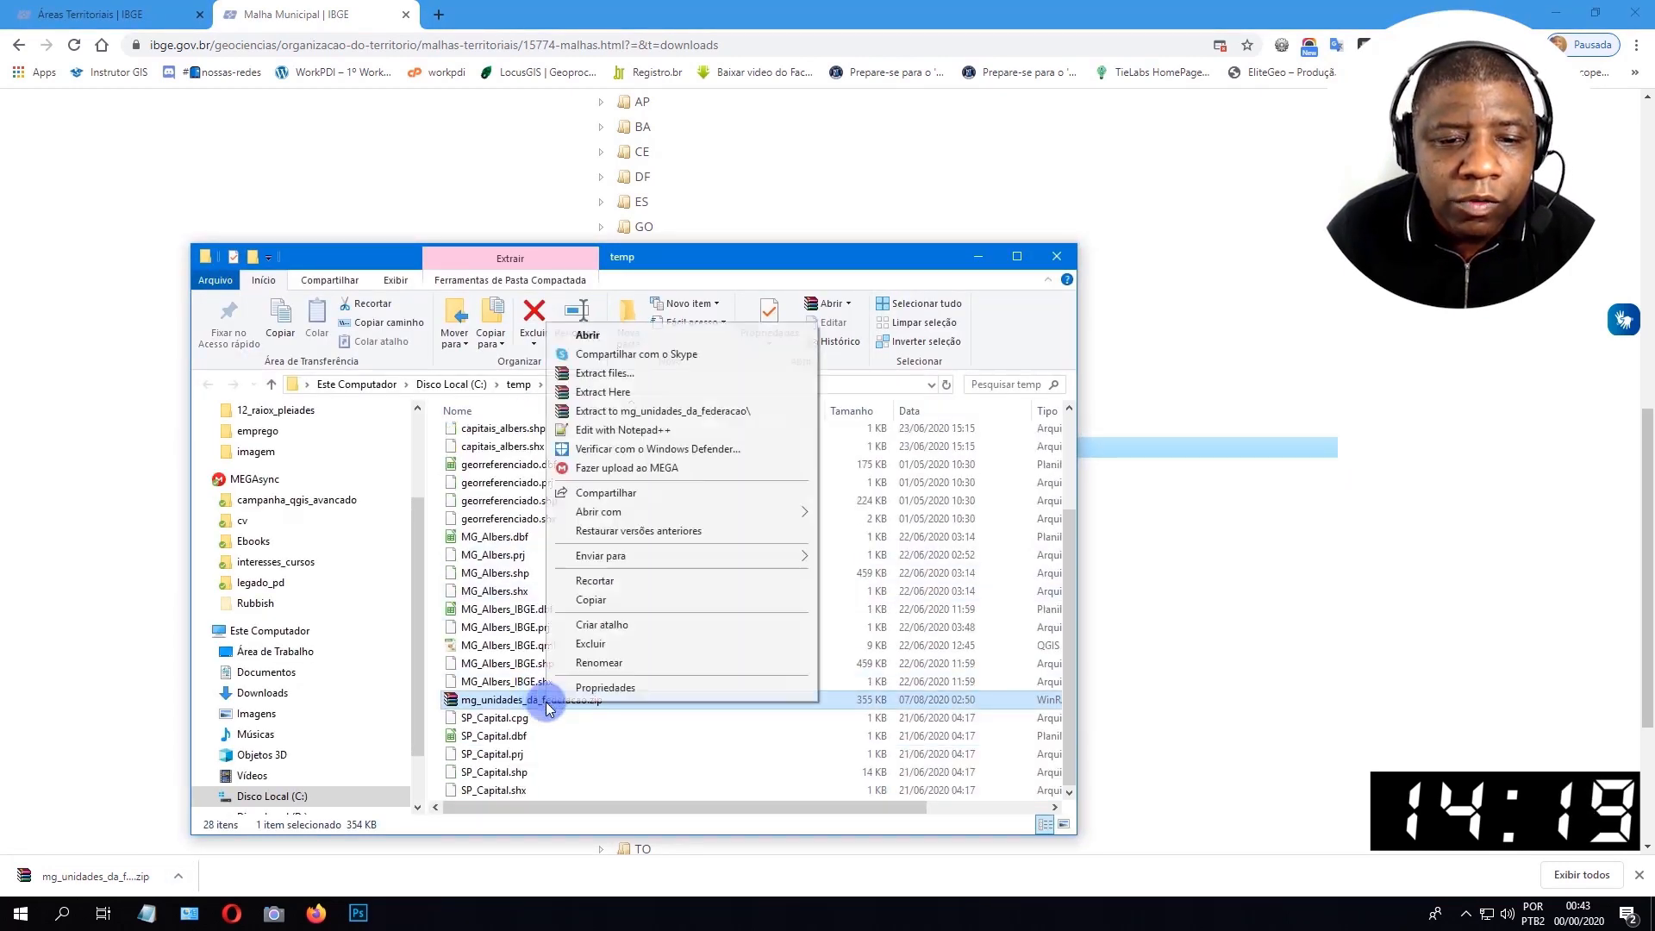
{"action": "left_click", "coordinate": [728, 421]}
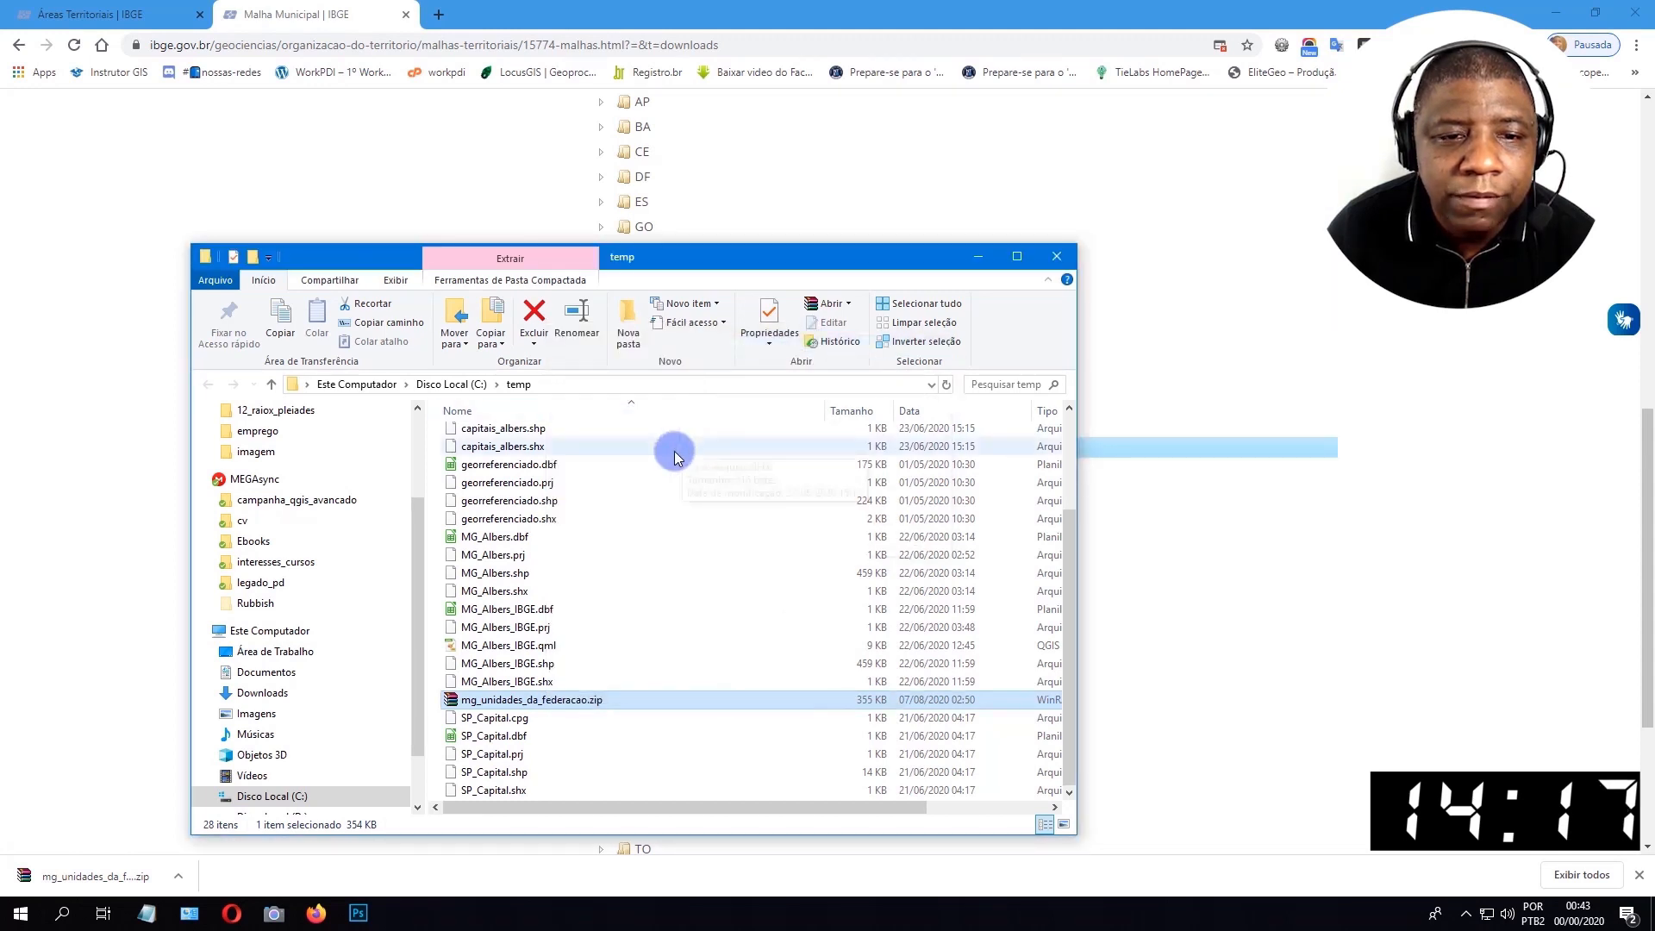
{"action": "double_click", "coordinate": [543, 526]}
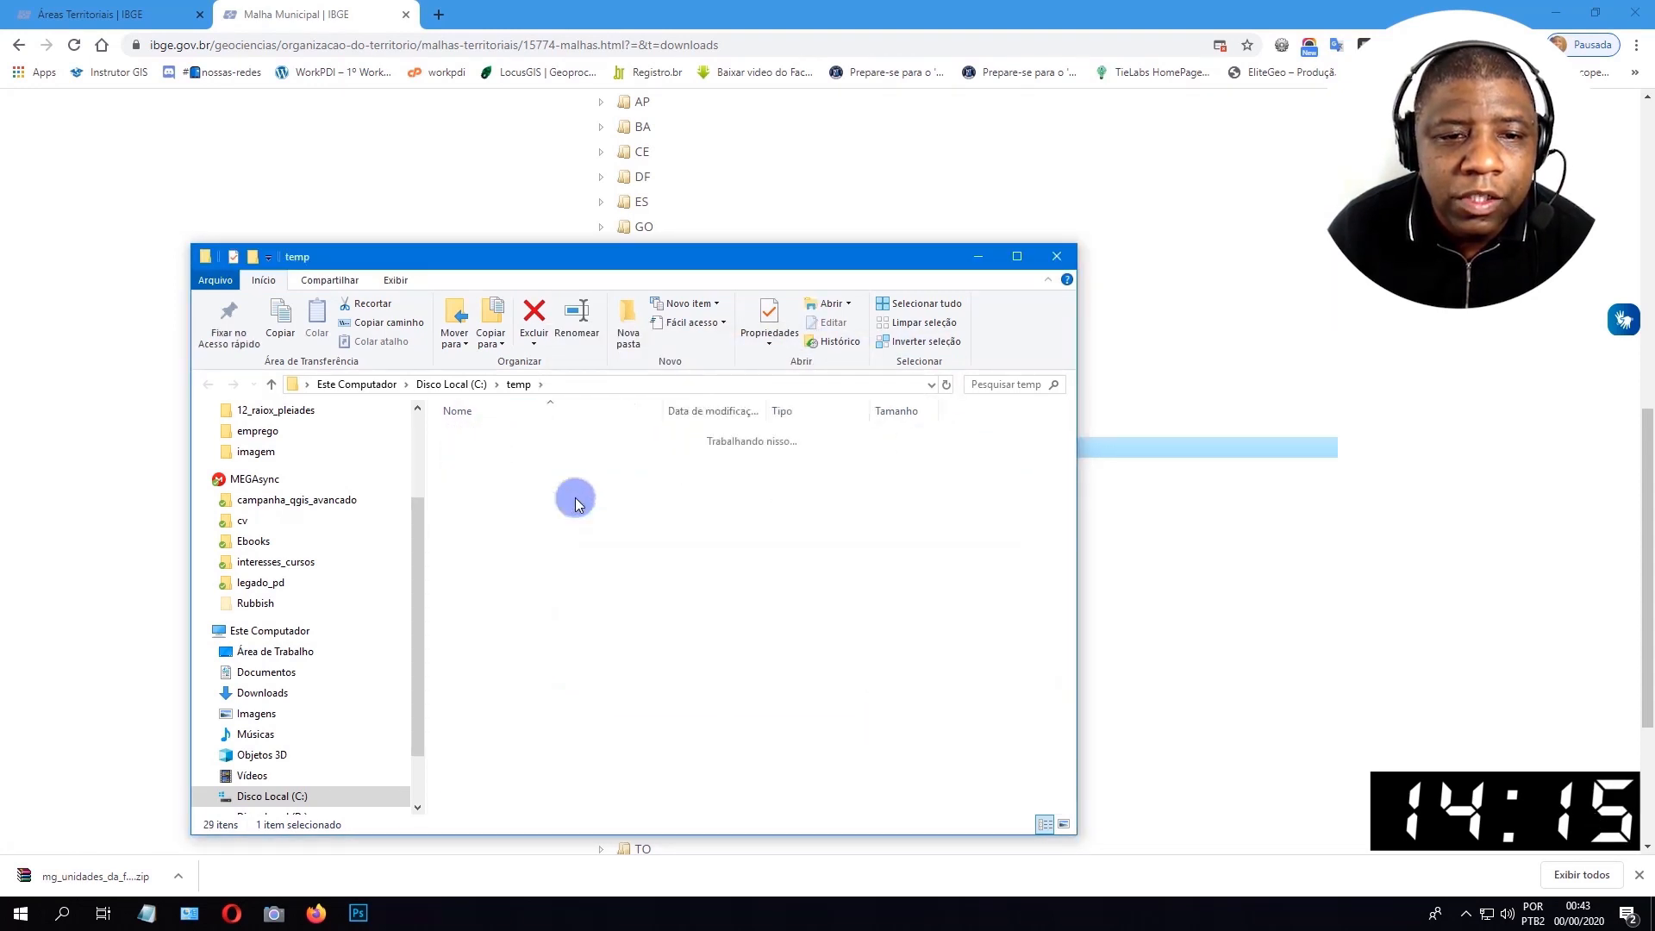
{"action": "left_click_drag", "start_coordinate": [637, 256], "coordinate": [801, 184]}
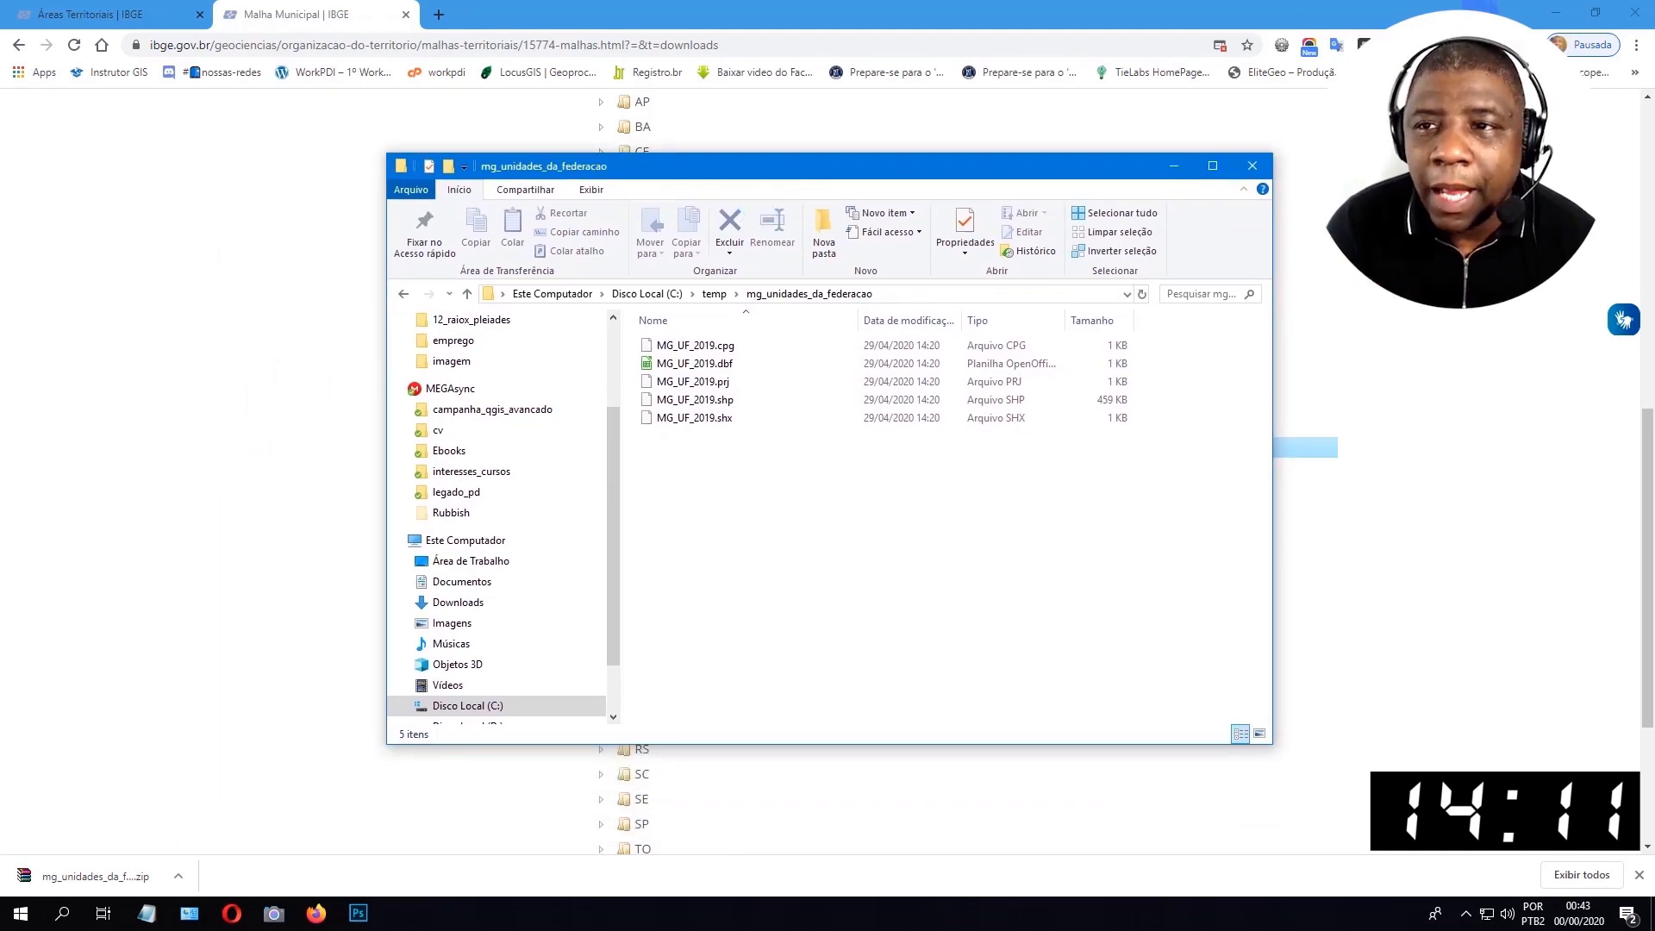
Minimize the browser, add MG_UF_2019.shp from the extracted folder to the QGIS project, and minimize the folder window.
{"action": "left_click", "coordinate": [1556, 14]}
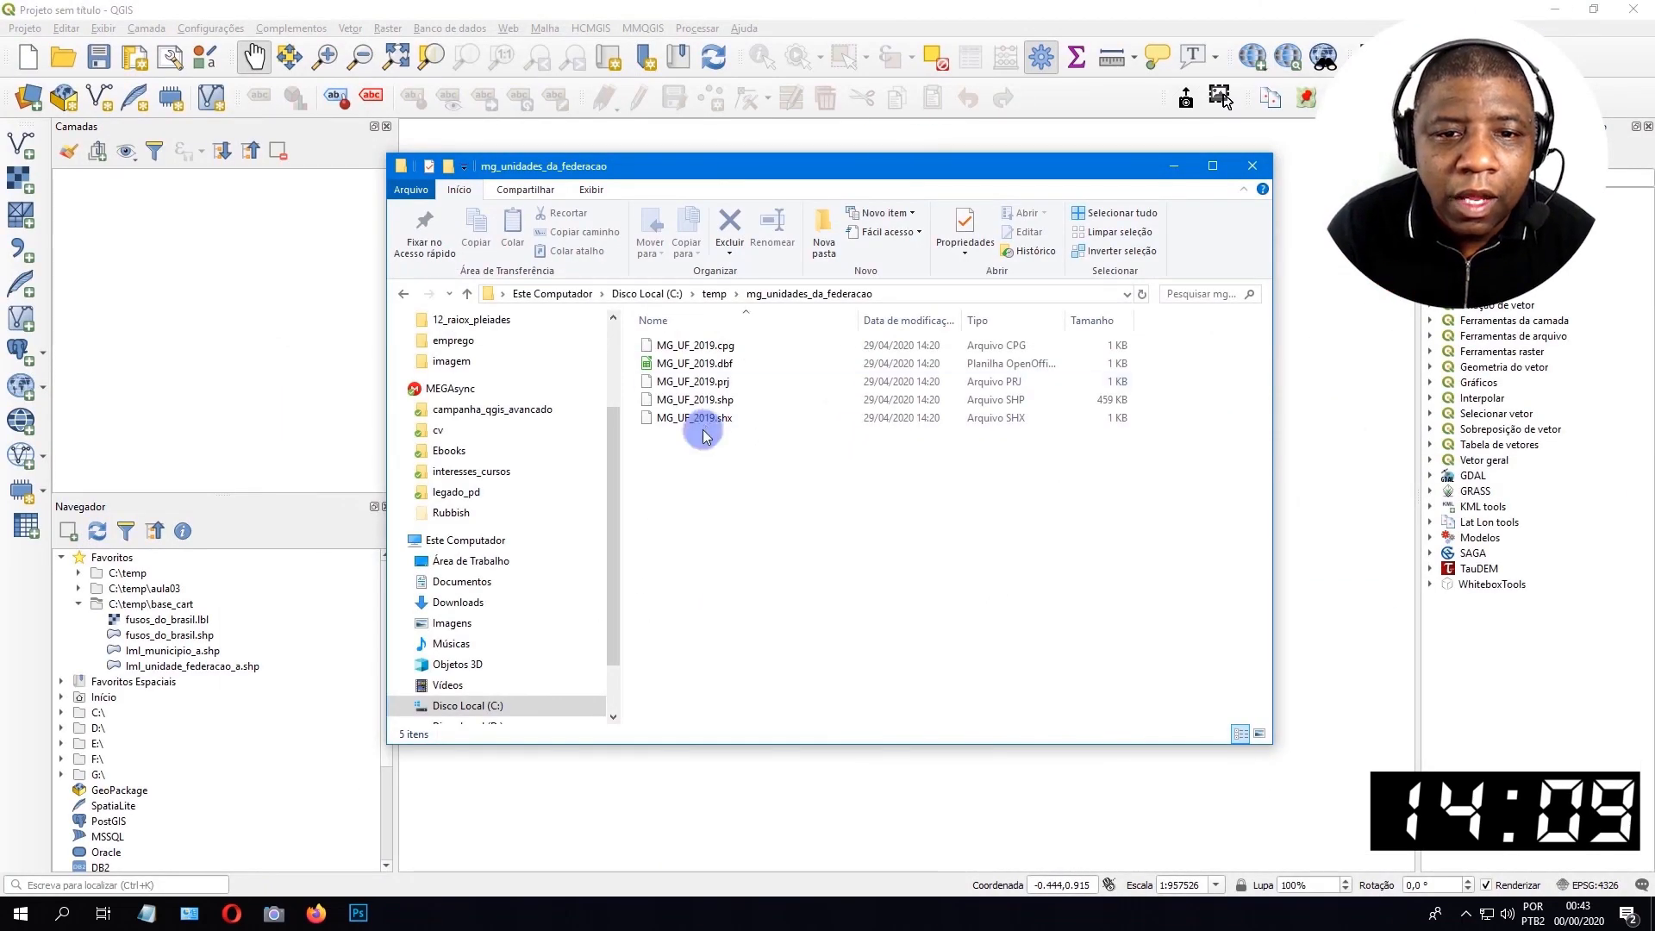
{"action": "left_click_drag", "start_coordinate": [695, 399], "coordinate": [327, 278]}
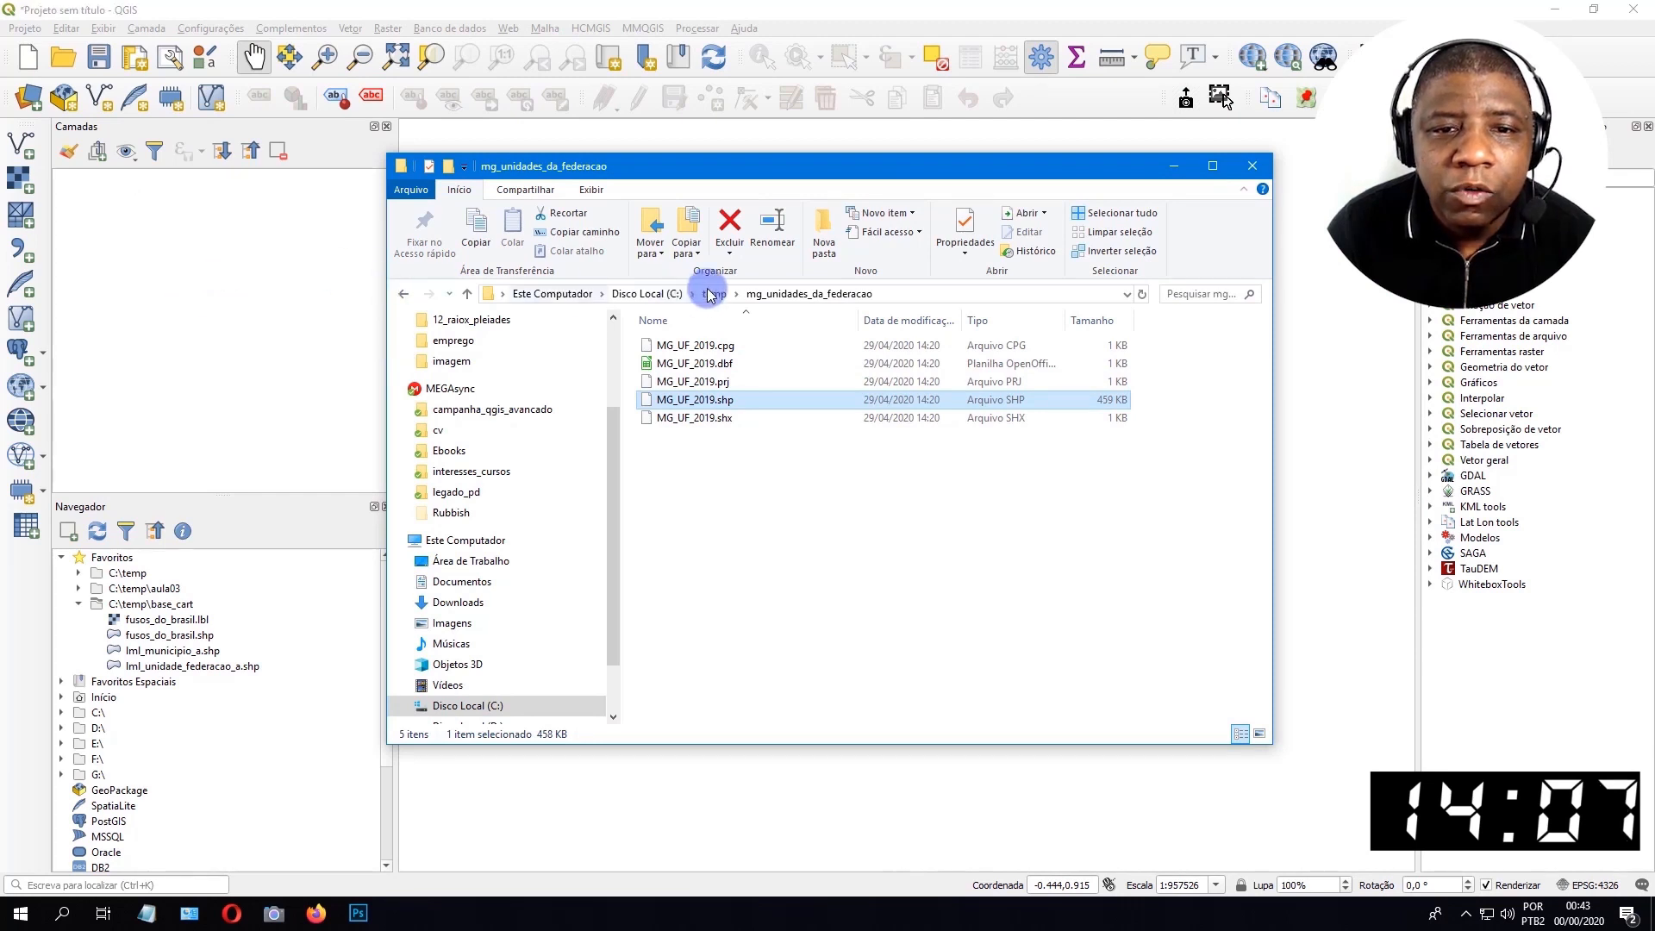
{"action": "left_click", "coordinate": [1172, 166]}
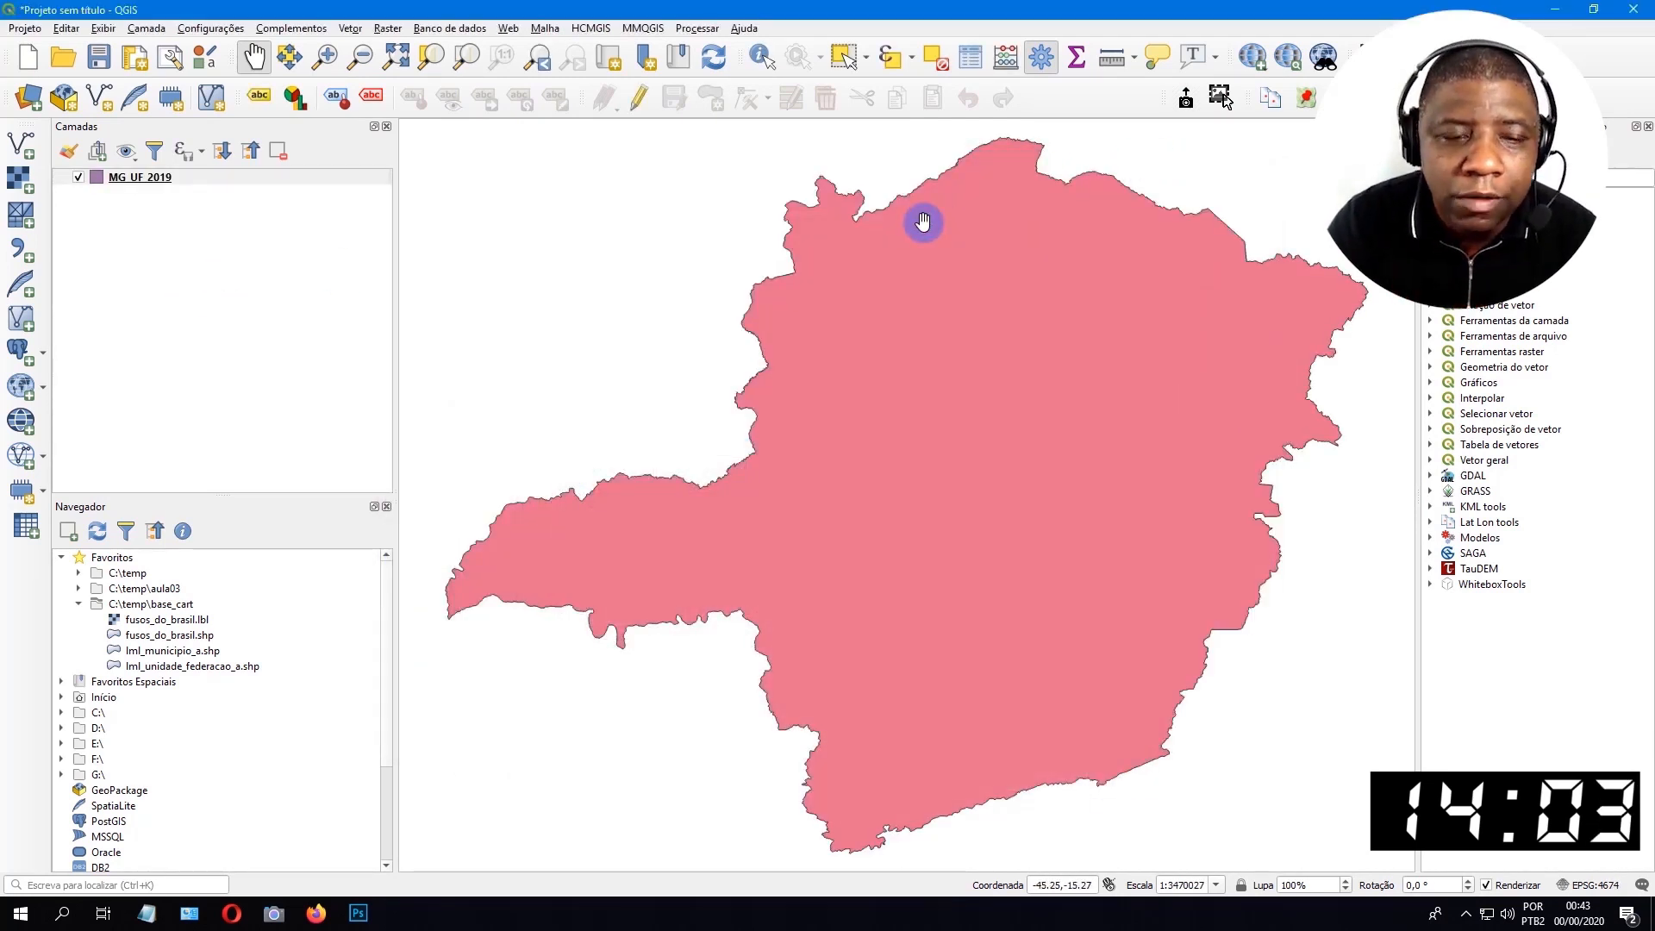
Open the attribute table of the MG_UF_2019 layer, undock it and make its window narrower.
{"action": "left_click", "coordinate": [136, 176]}
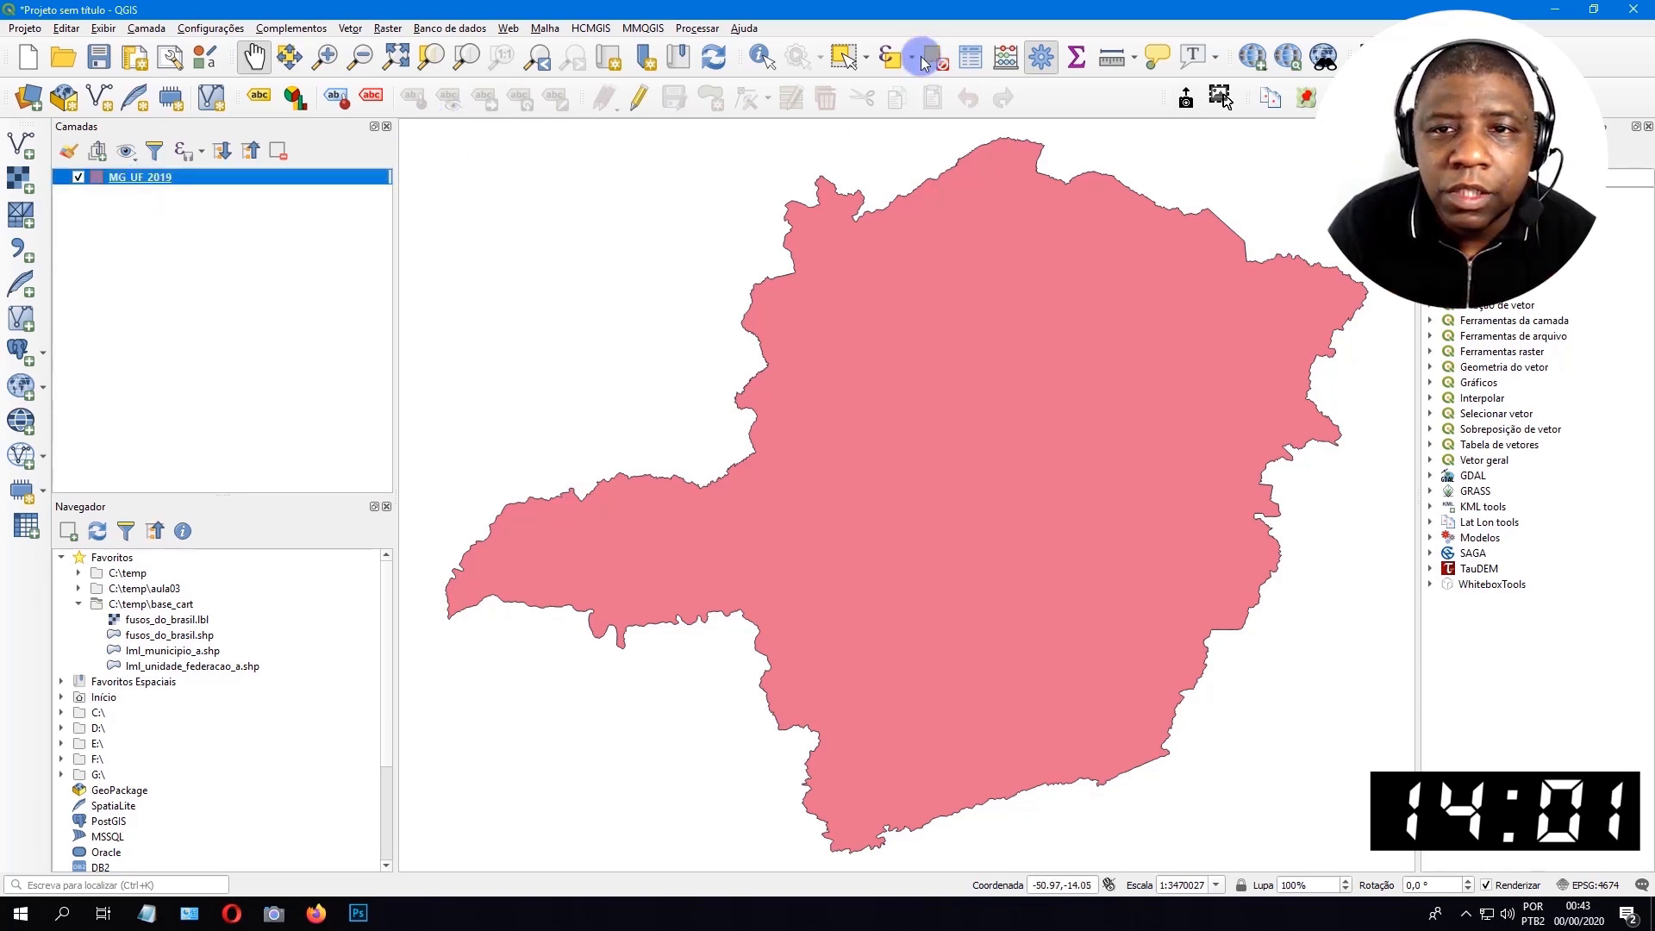
{"action": "left_click", "coordinate": [968, 56]}
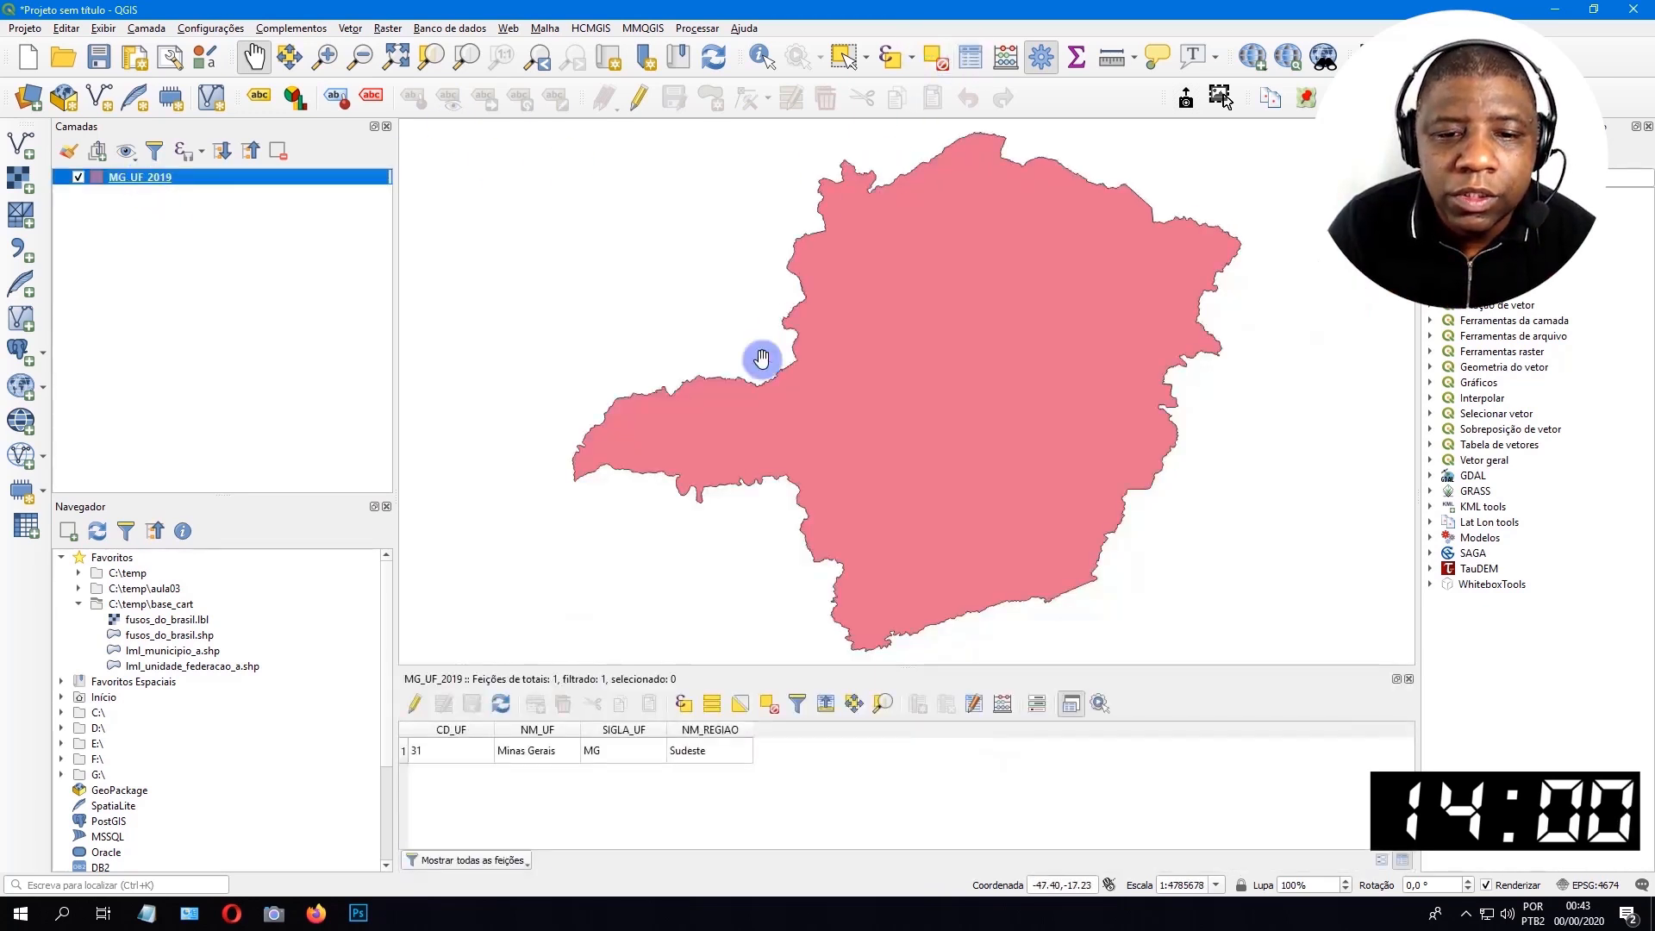
{"action": "double_click", "coordinate": [635, 680]}
{"action": "left_click", "coordinate": [574, 359]}
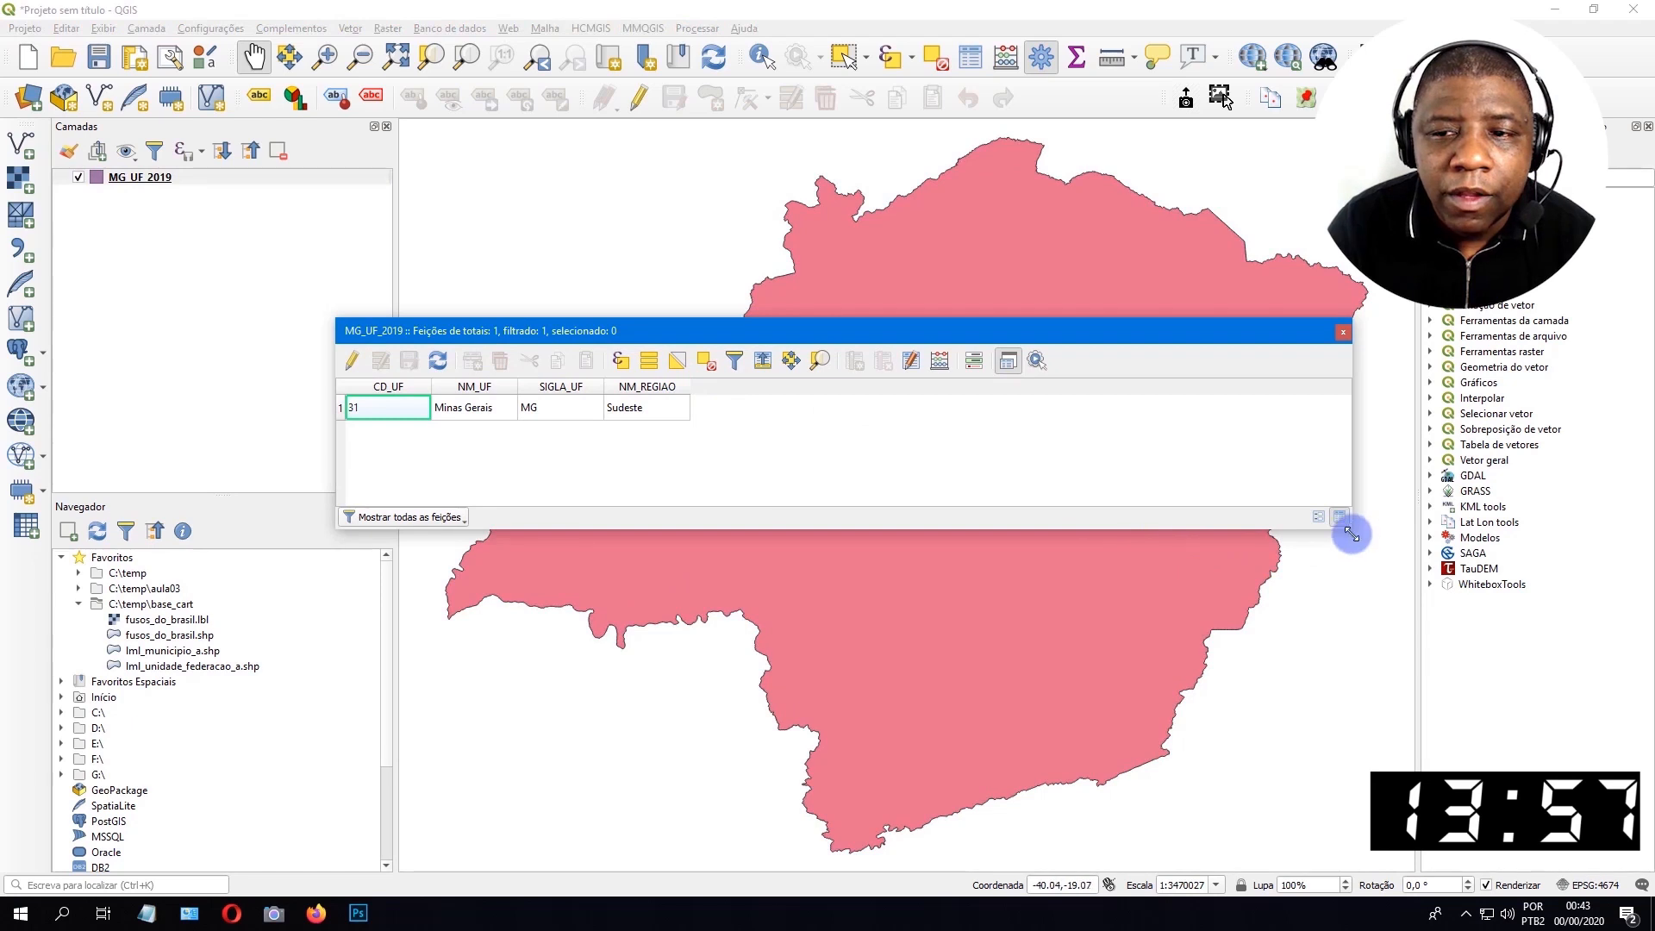
{"action": "left_click_drag", "start_coordinate": [1352, 529], "coordinate": [1109, 529]}
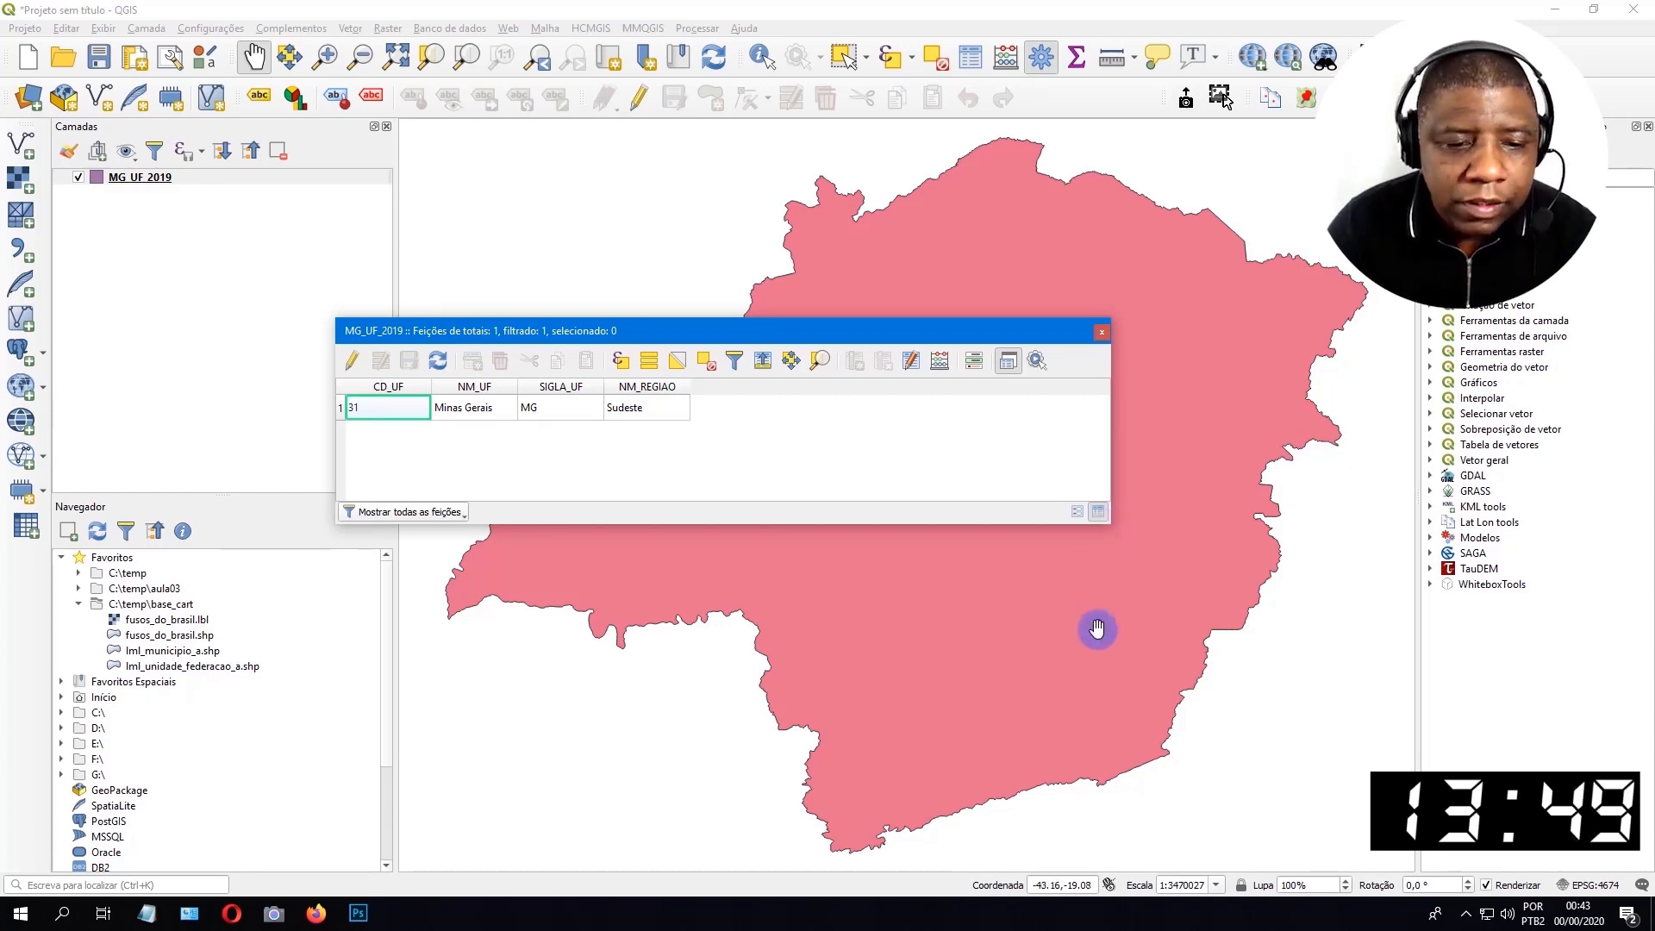
Switch to the Áreas Territoriais page in the browser and examine the area calculation methodology and the published territorial areas.
{"action": "key", "text": "alt+Tab"}
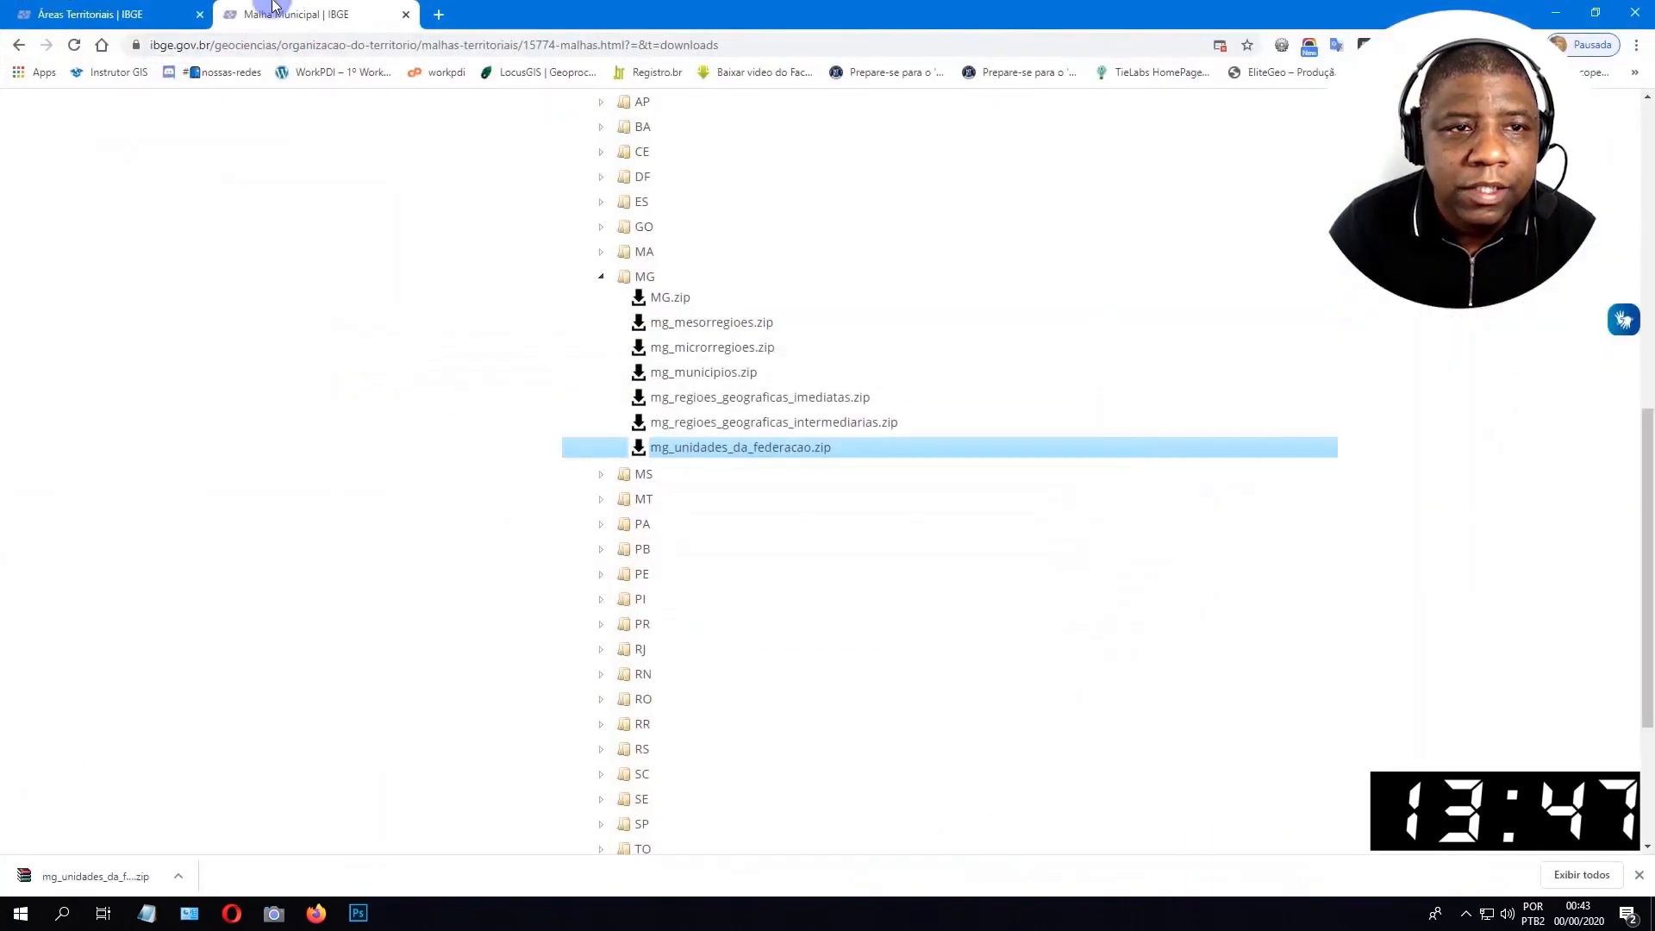
{"action": "key", "text": "ctrl+shift+Tab"}
{"action": "scroll", "coordinate": [728, 296], "scroll_direction": "up", "scroll_amount": 5}
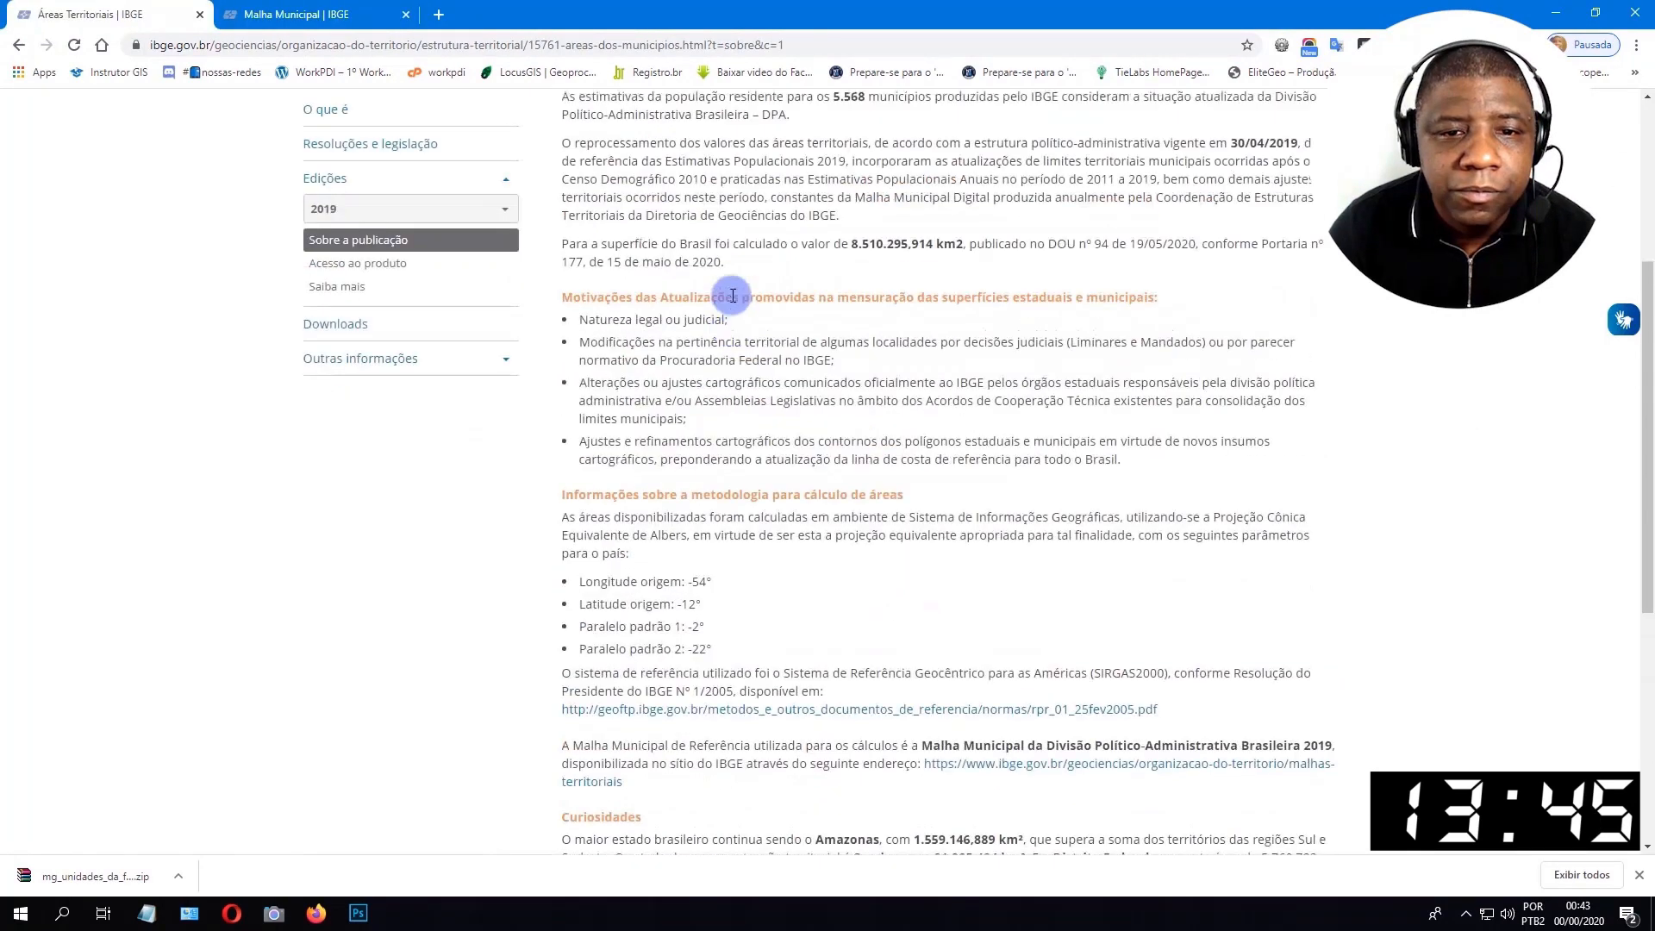
{"action": "scroll", "coordinate": [731, 295], "scroll_direction": "down", "scroll_amount": 3}
{"action": "scroll", "coordinate": [733, 293], "scroll_direction": "down", "scroll_amount": 1}
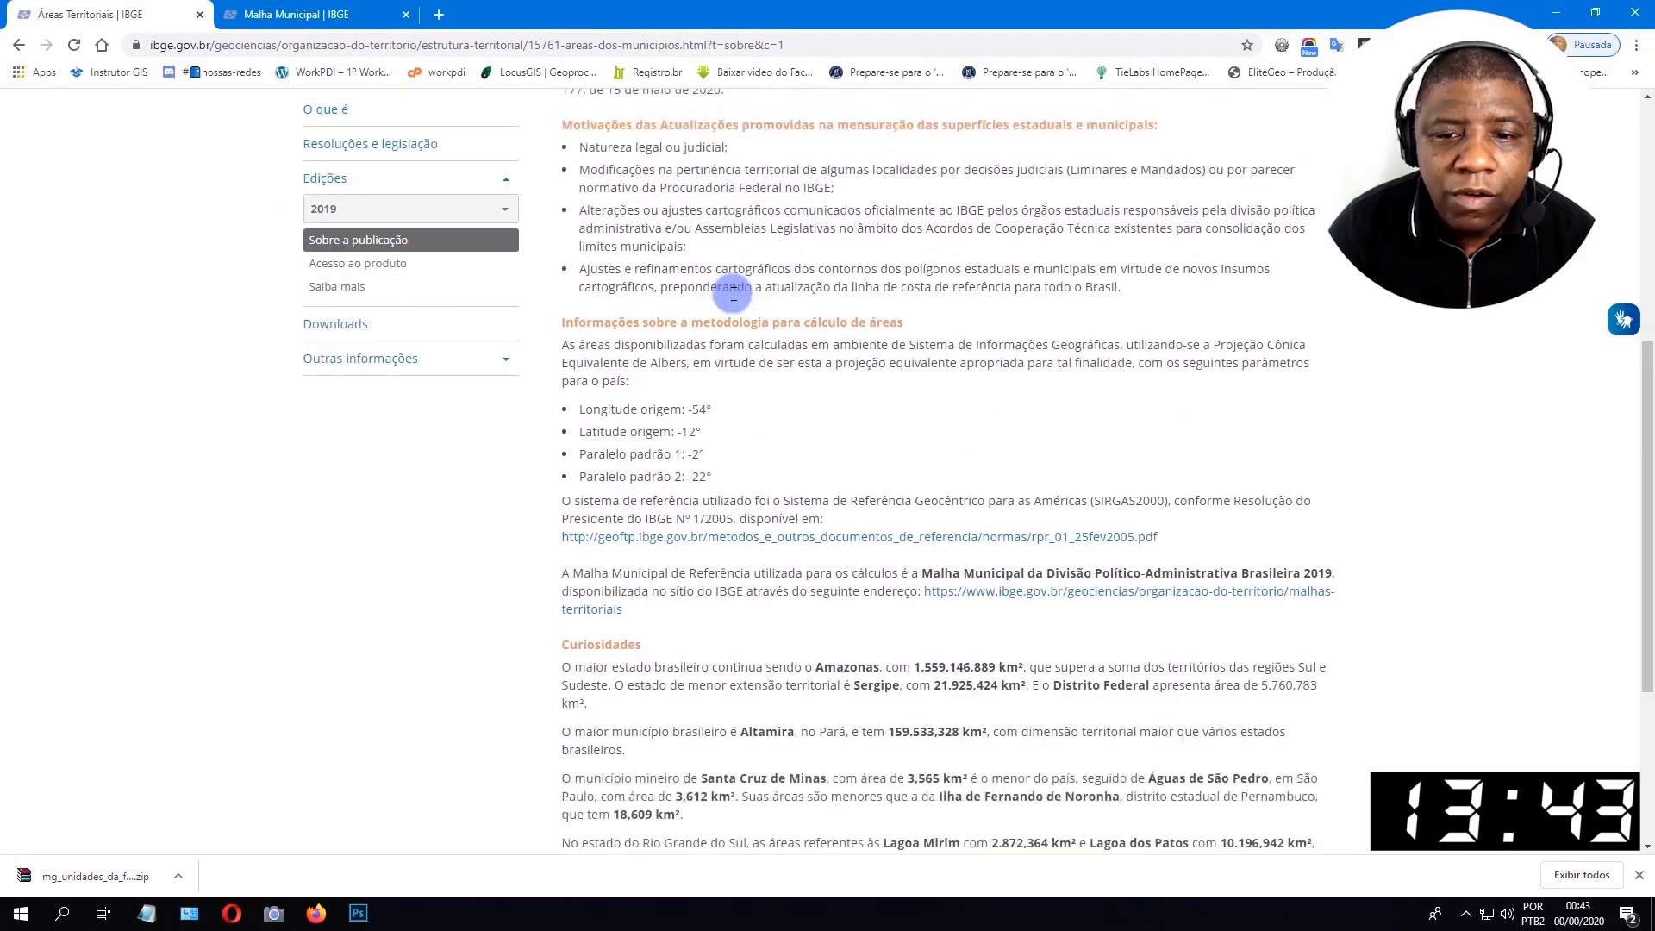
{"action": "scroll", "coordinate": [733, 294], "scroll_direction": "down", "scroll_amount": 1}
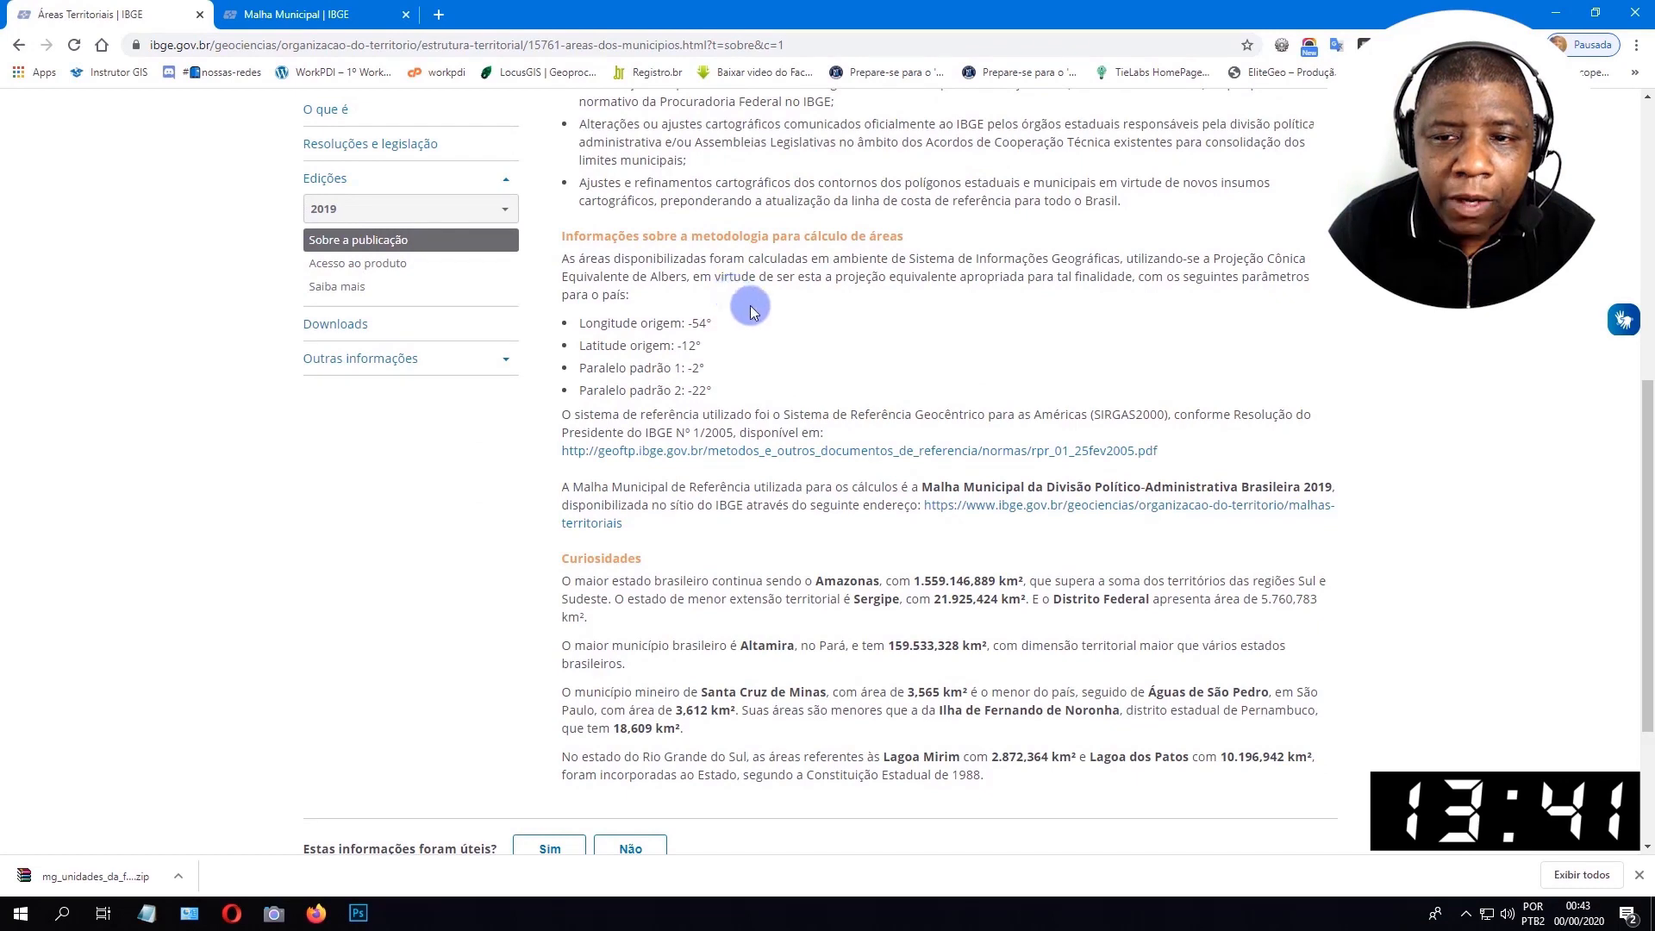
{"action": "scroll", "coordinate": [602, 269], "scroll_direction": "up", "scroll_amount": 1}
{"action": "scroll", "coordinate": [591, 269], "scroll_direction": "down", "scroll_amount": 3}
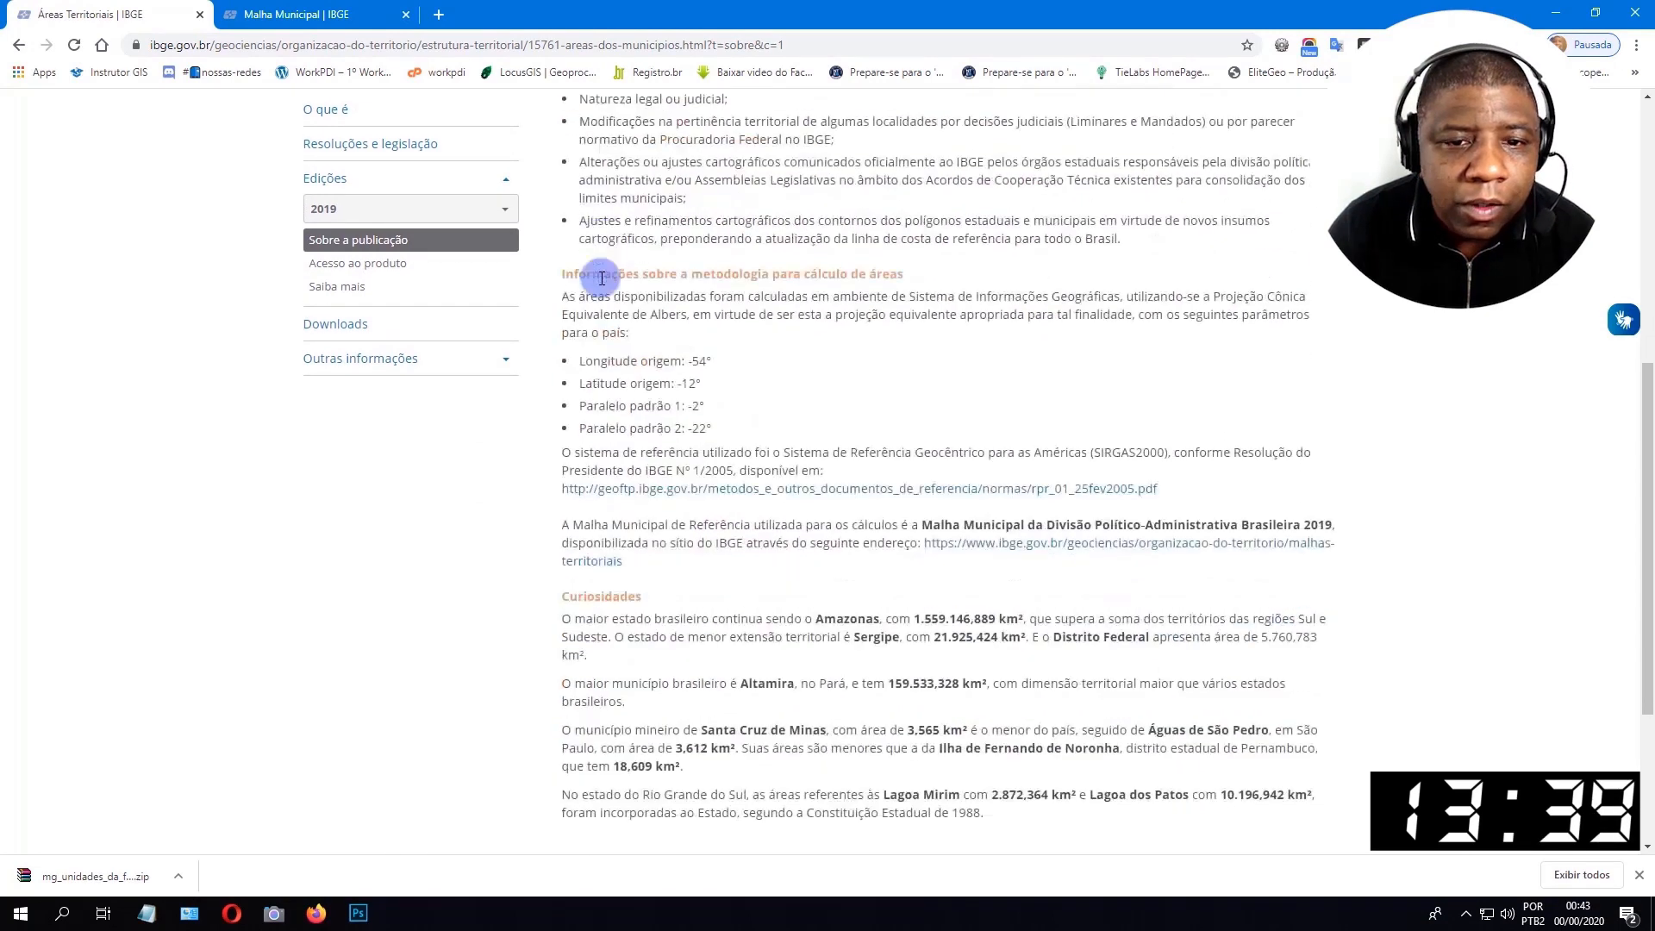
{"action": "scroll", "coordinate": [701, 394], "scroll_direction": "up", "scroll_amount": 3}
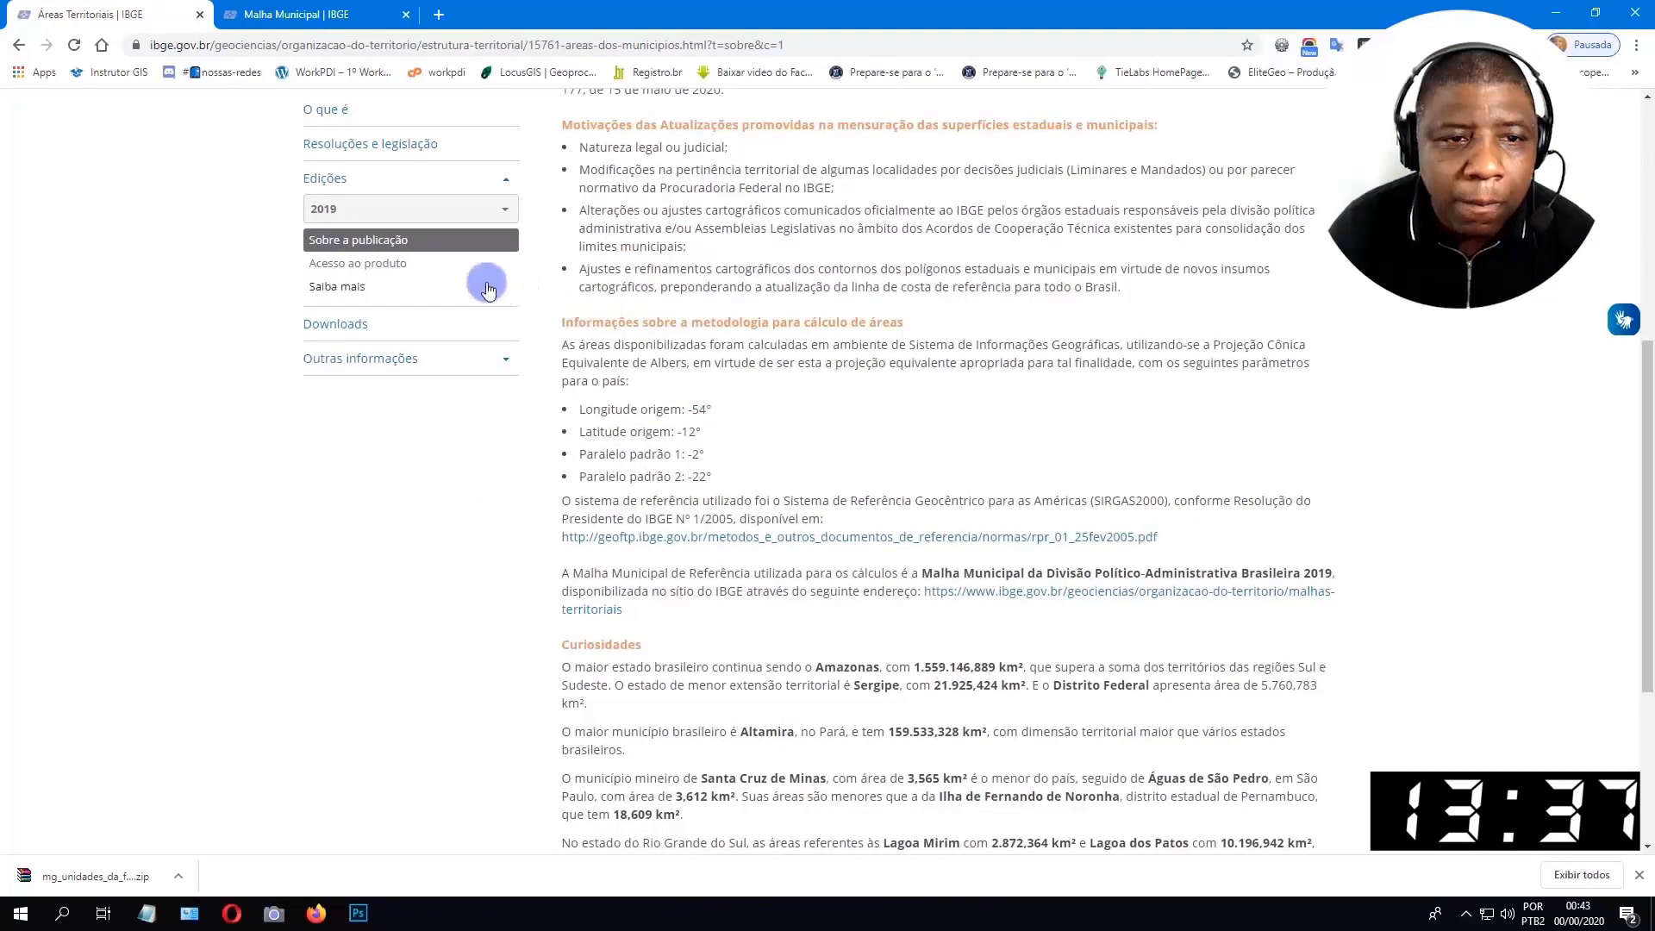
Open the 2019 Acesso ao produto page and compare Brazil's territorial area with the value noted in sistema_de_coordenadas_personalizado.txt.
{"action": "left_click", "coordinate": [382, 266]}
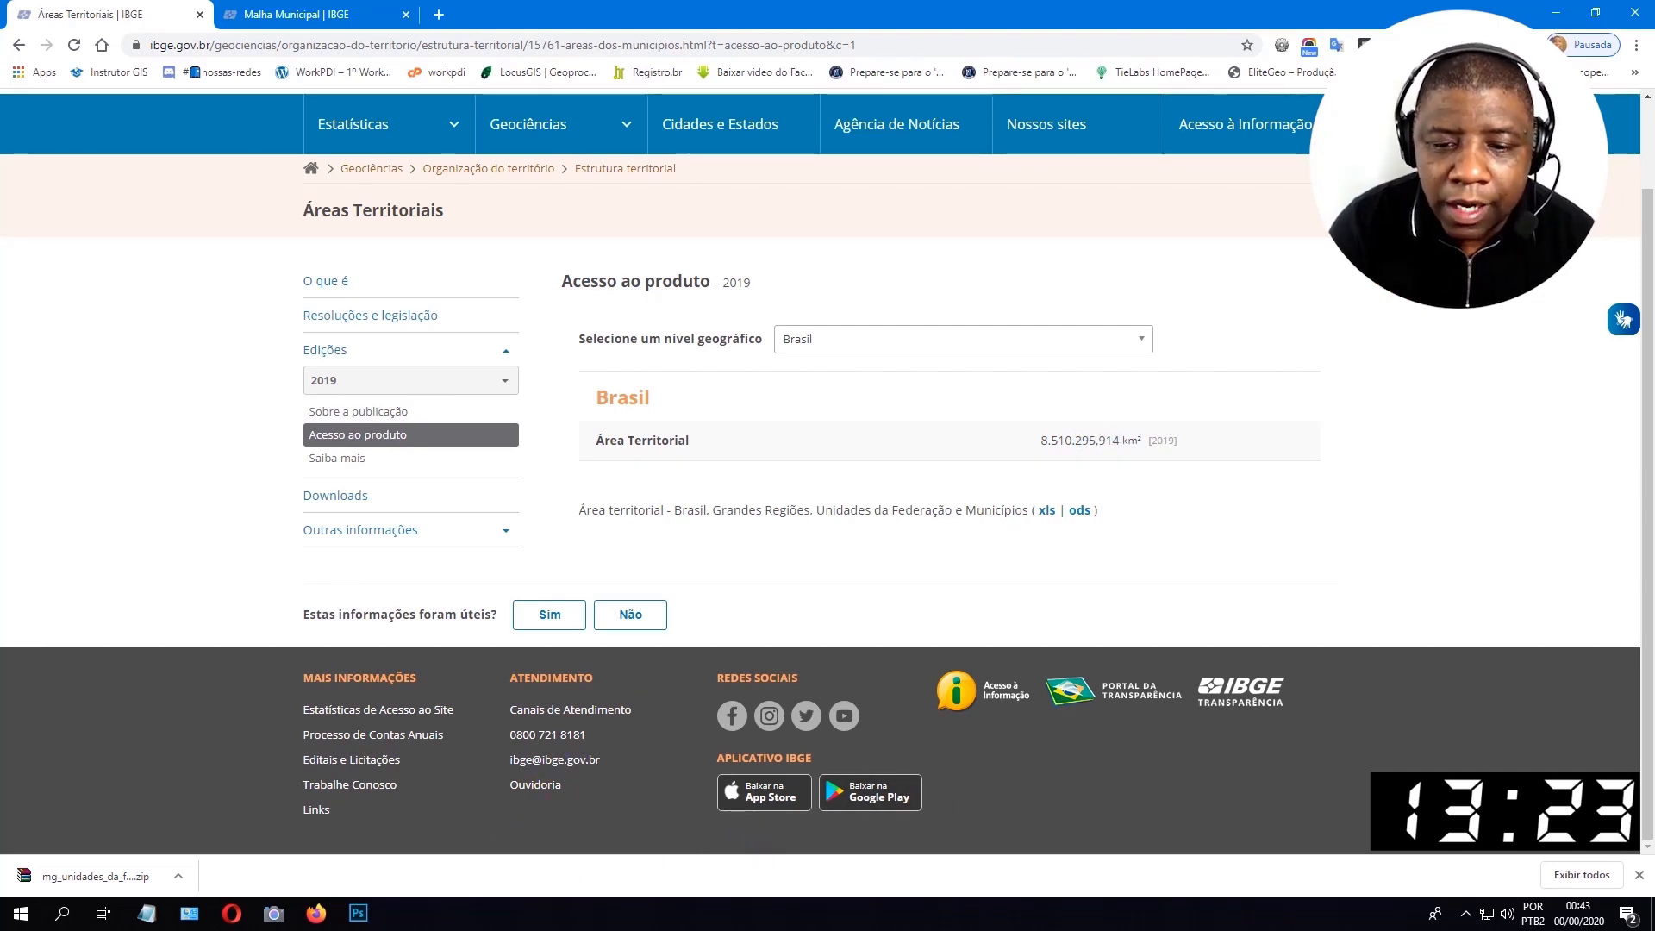
{"action": "left_click", "coordinate": [146, 913]}
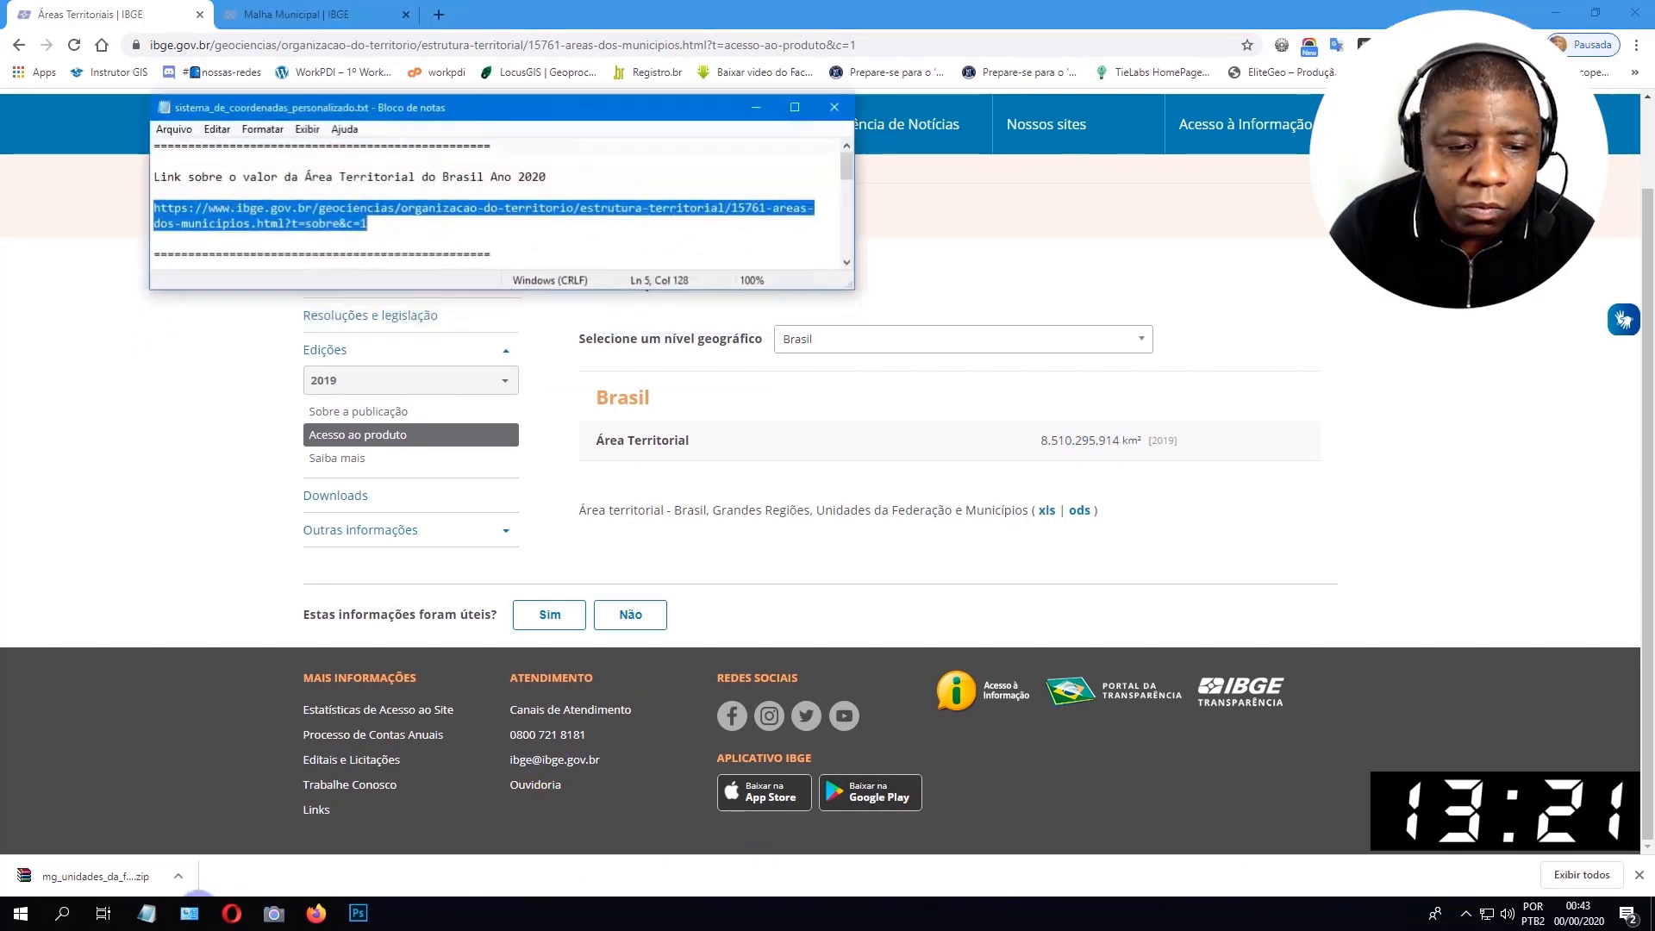
{"action": "left_click_drag", "start_coordinate": [462, 284], "coordinate": [471, 390]}
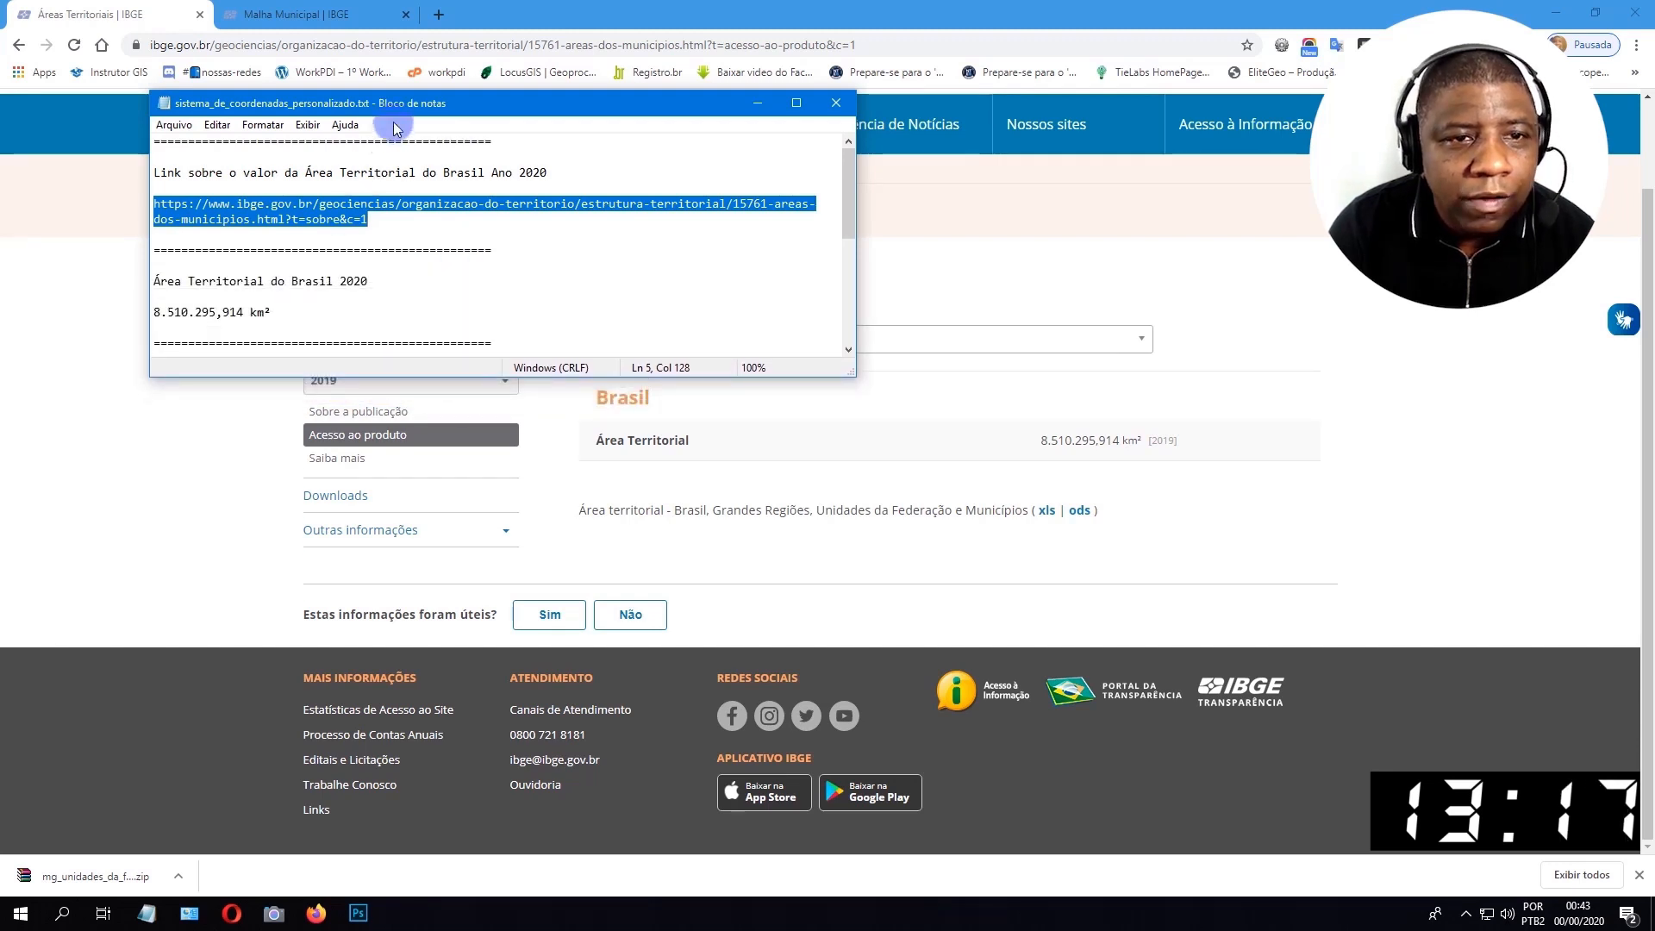
{"action": "left_click_drag", "start_coordinate": [404, 107], "coordinate": [1138, 143]}
{"action": "left_click", "coordinate": [1096, 303]}
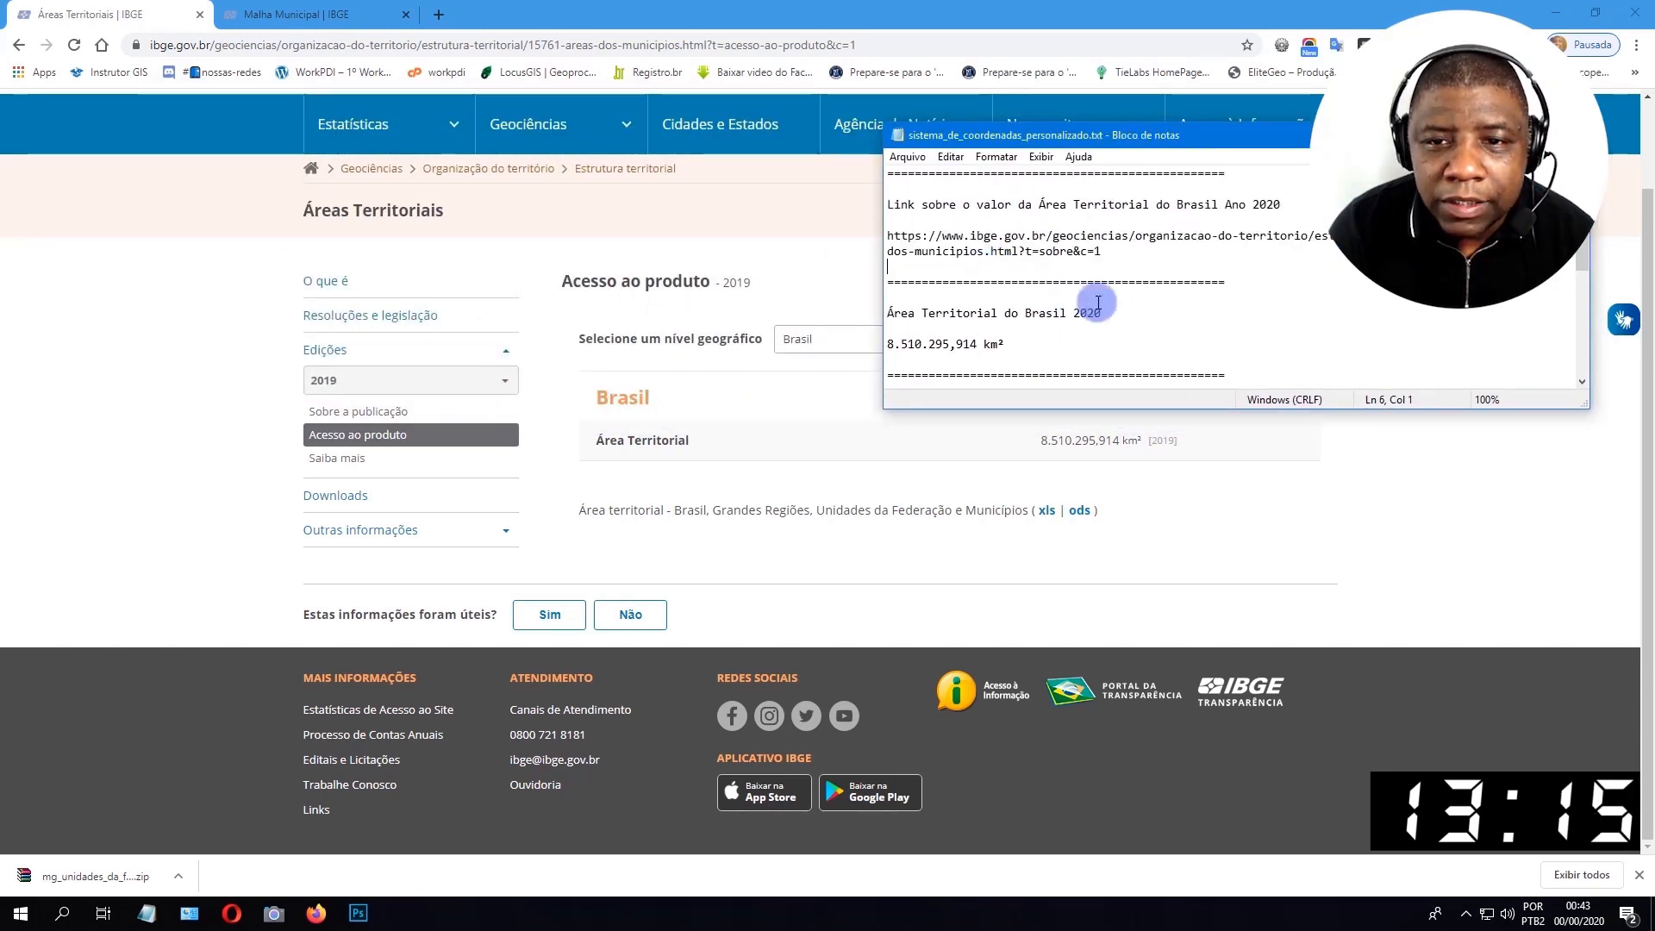
{"action": "scroll", "coordinate": [1108, 314], "scroll_direction": "down", "scroll_amount": 1}
{"action": "left_click", "coordinate": [889, 315]}
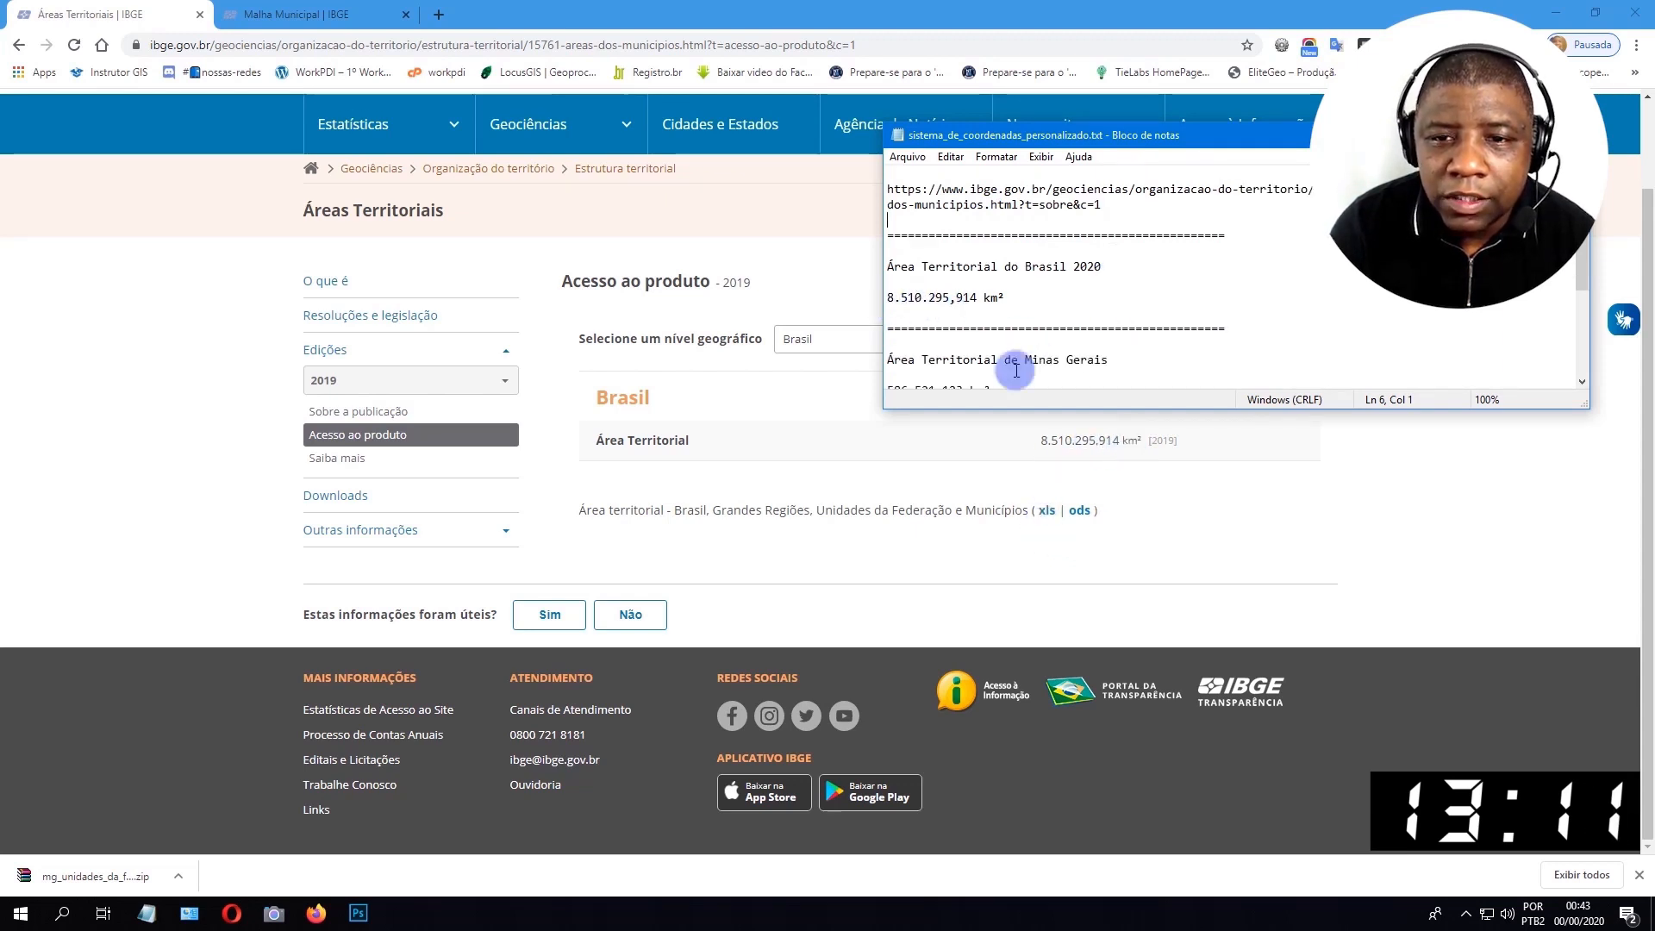
{"action": "left_click", "coordinate": [1021, 297]}
{"action": "scroll", "coordinate": [1038, 272], "scroll_direction": "down", "scroll_amount": 1}
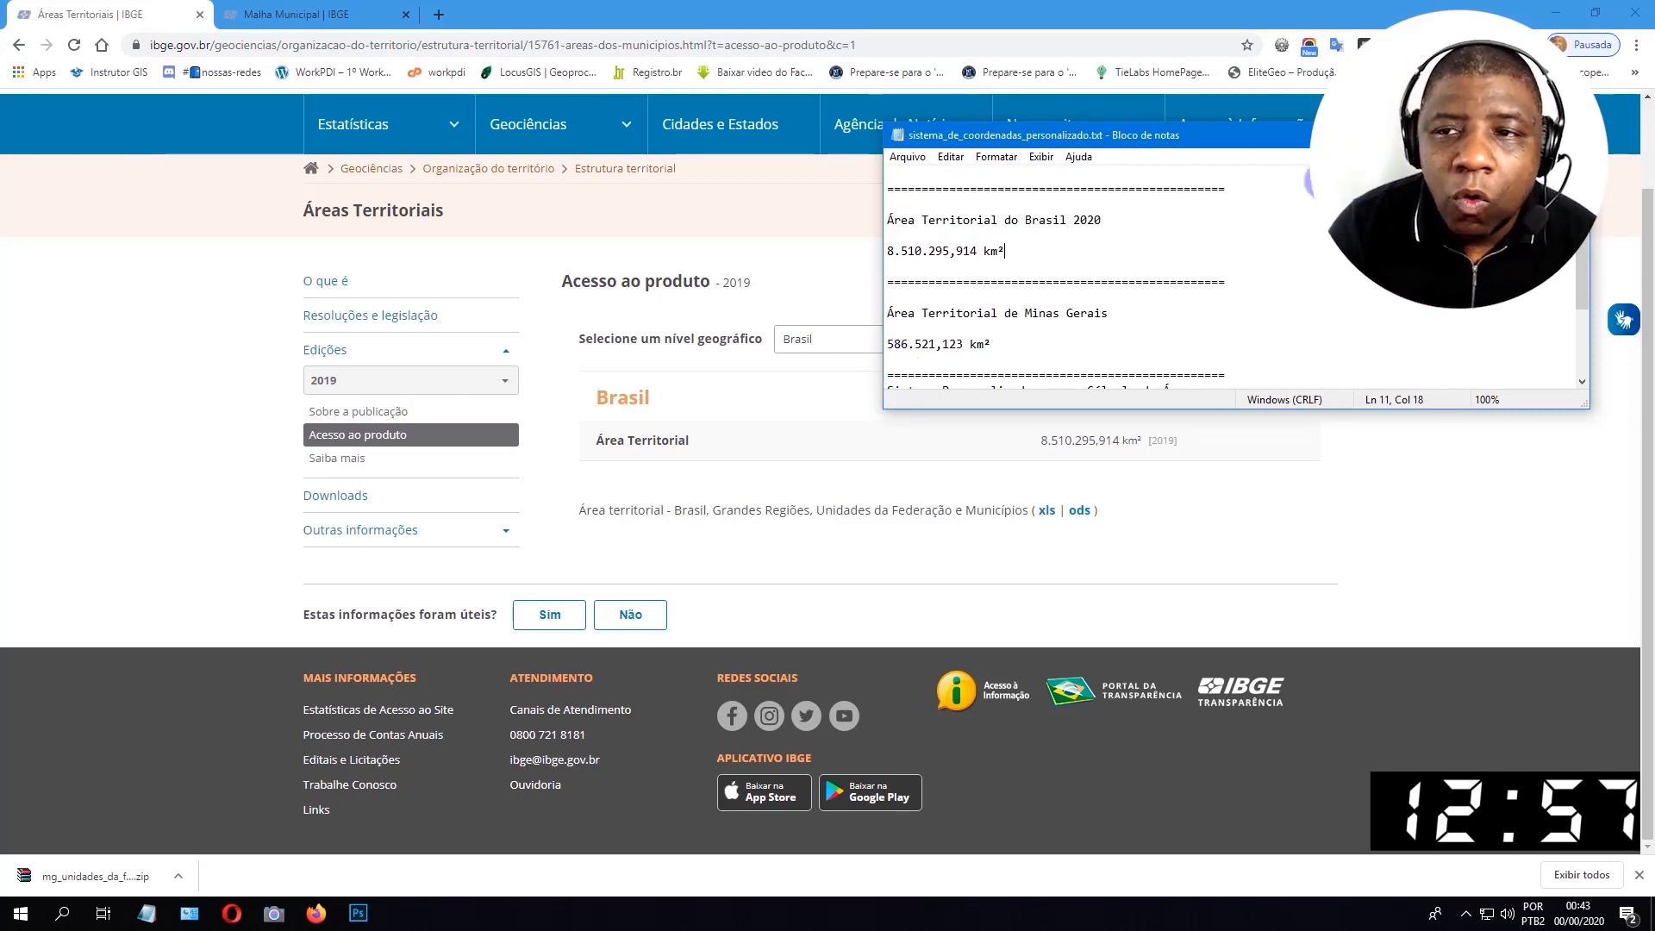
Look up Minas Gerais - 31 as the geographic level on the IBGE page and compare its territorial area with the text notes.
{"action": "key", "text": "alt+Tab"}
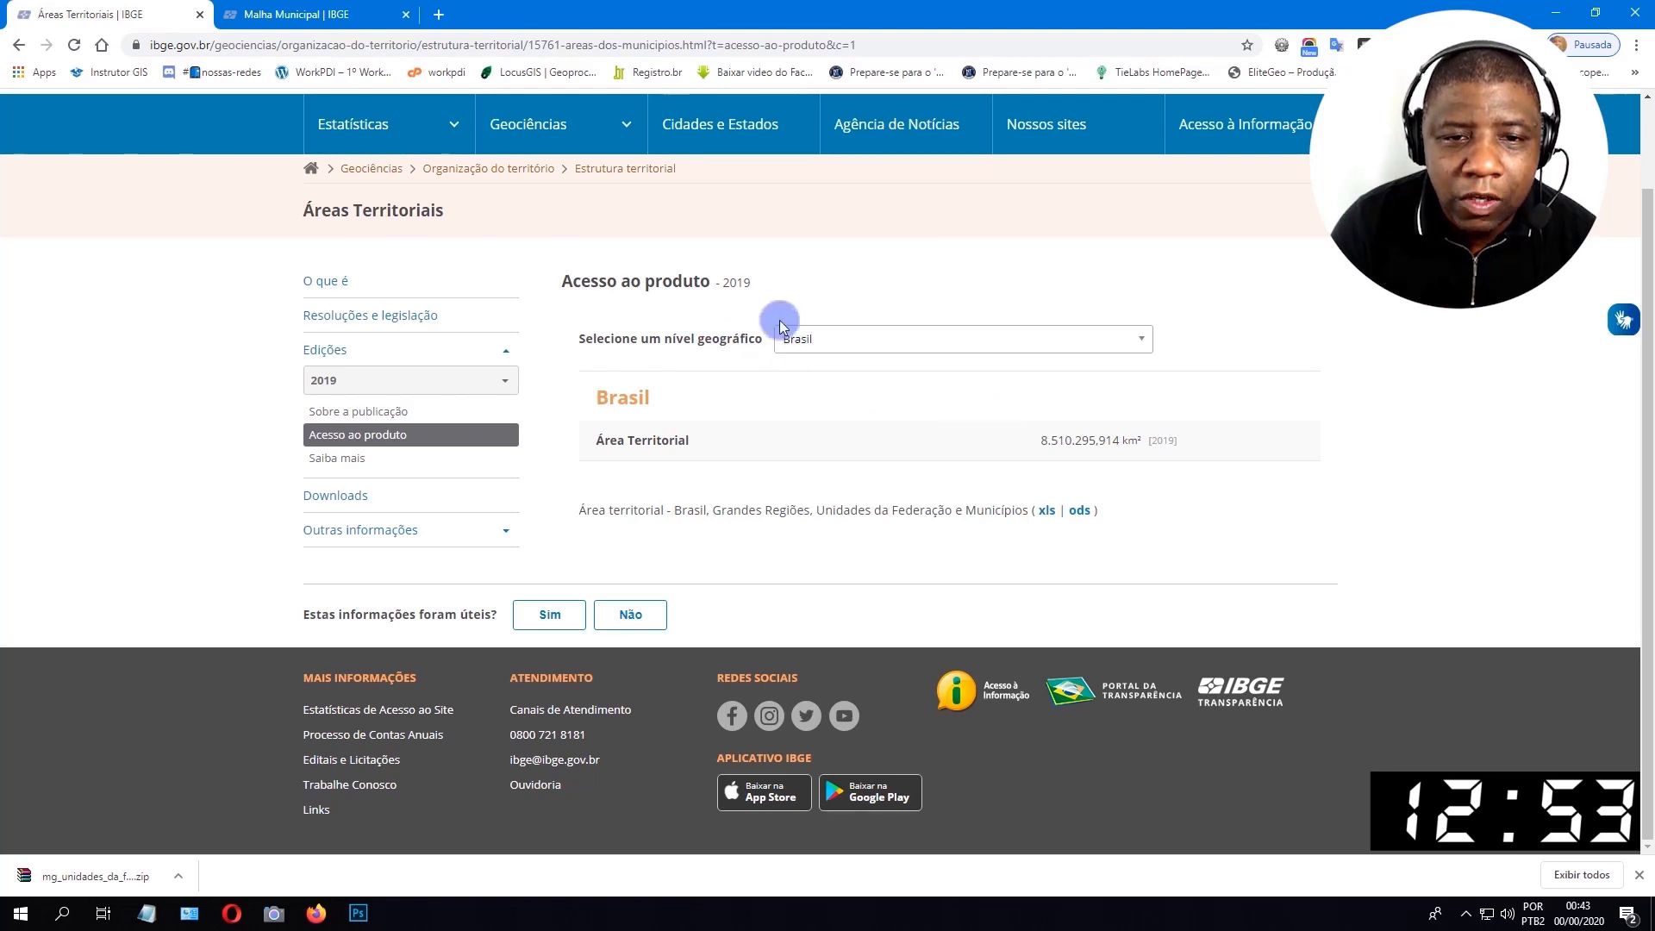
{"action": "left_click", "coordinate": [1143, 342]}
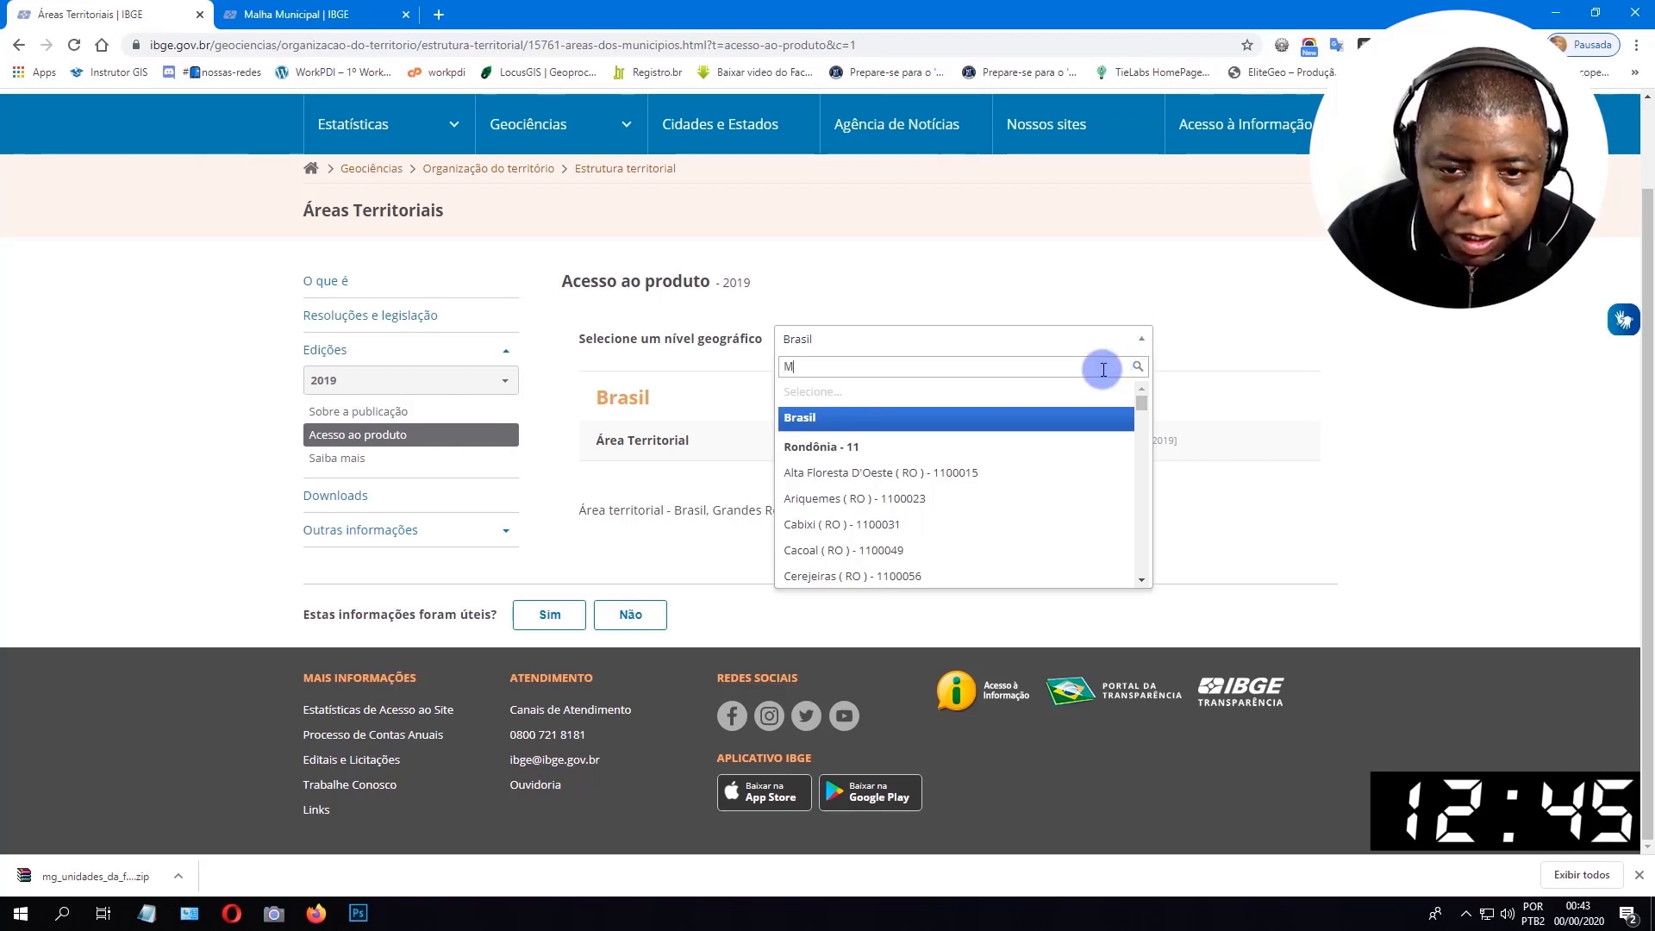
{"action": "type", "text": "inas"}
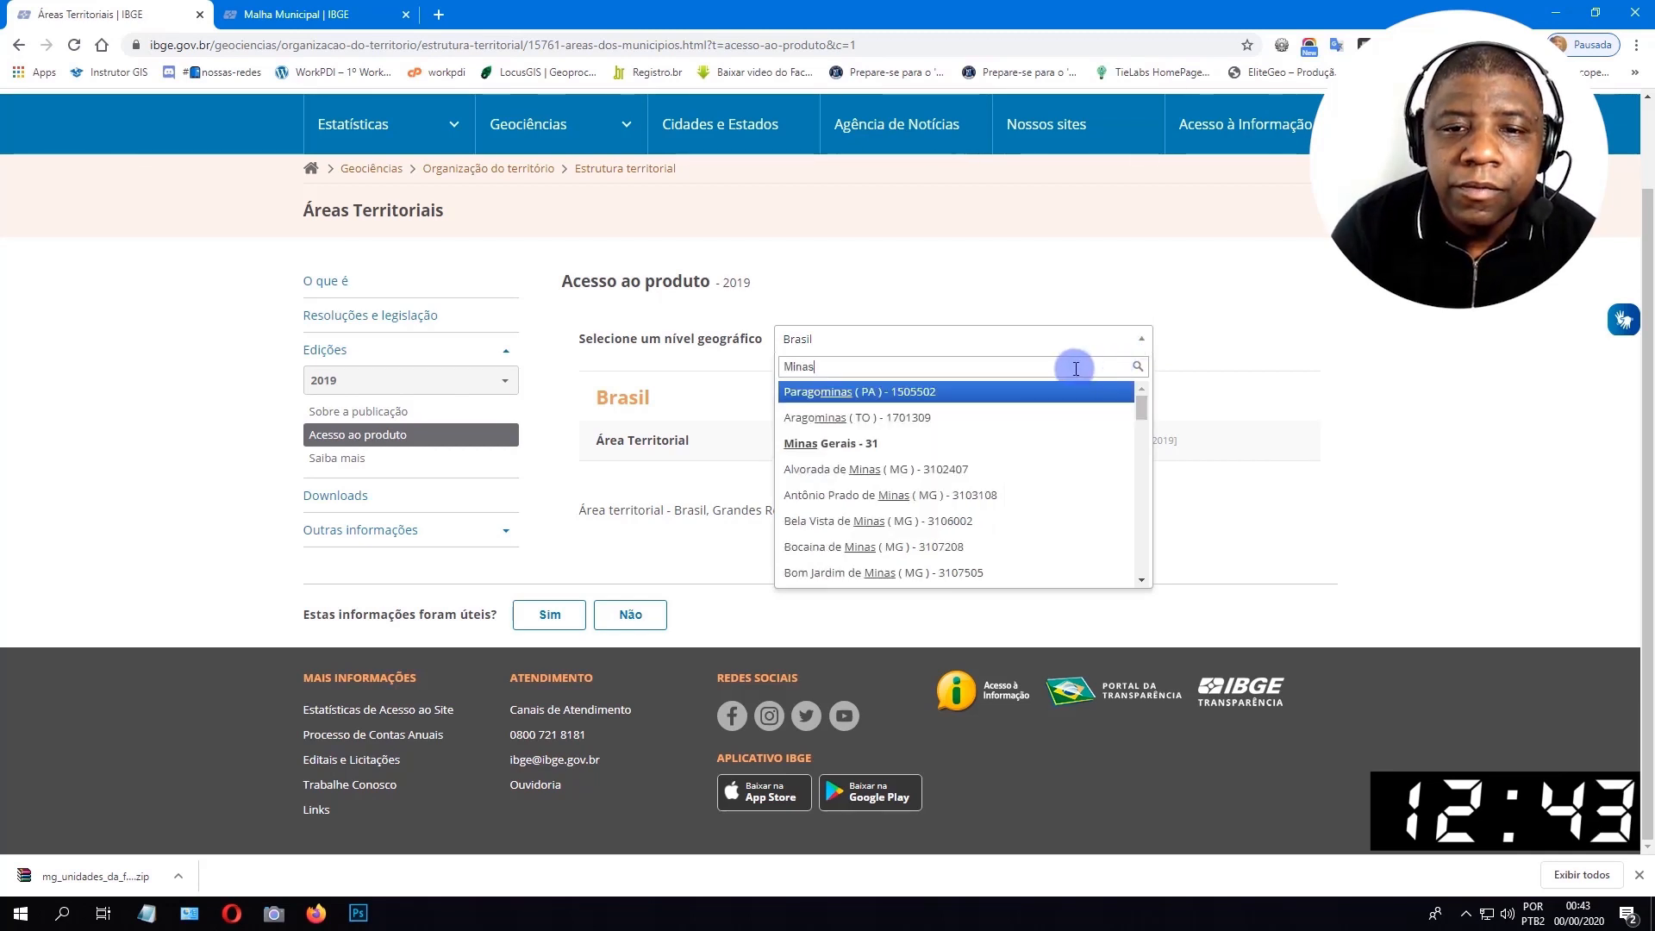
{"action": "left_click", "coordinate": [896, 444]}
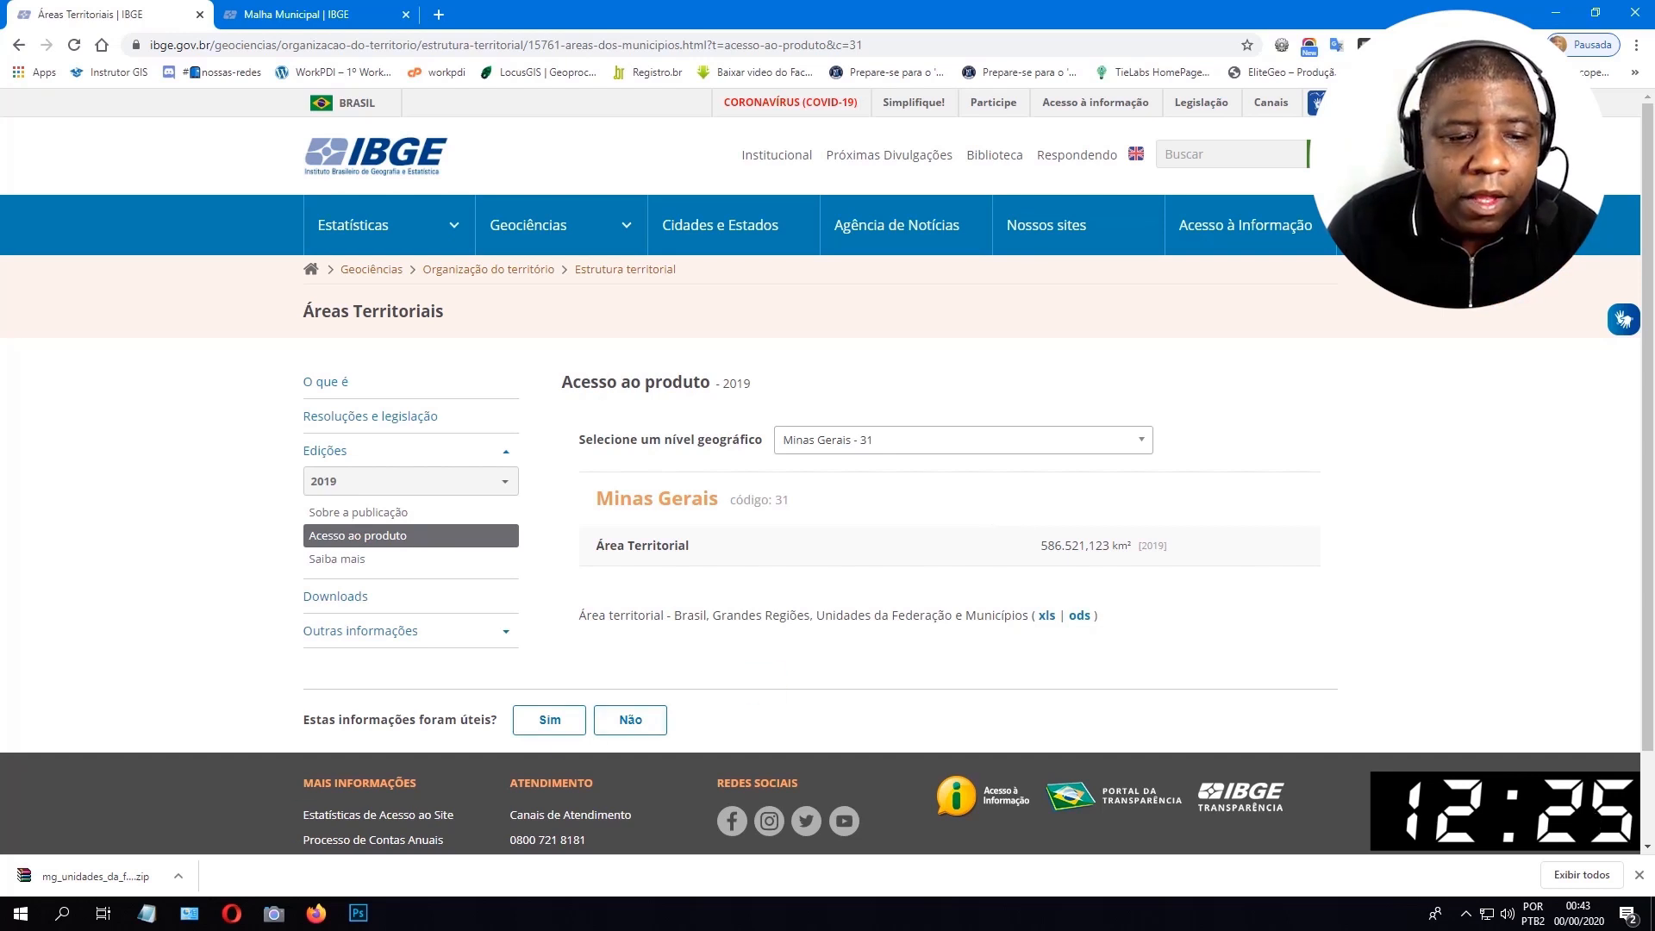
{"action": "key", "text": "alt+Tab"}
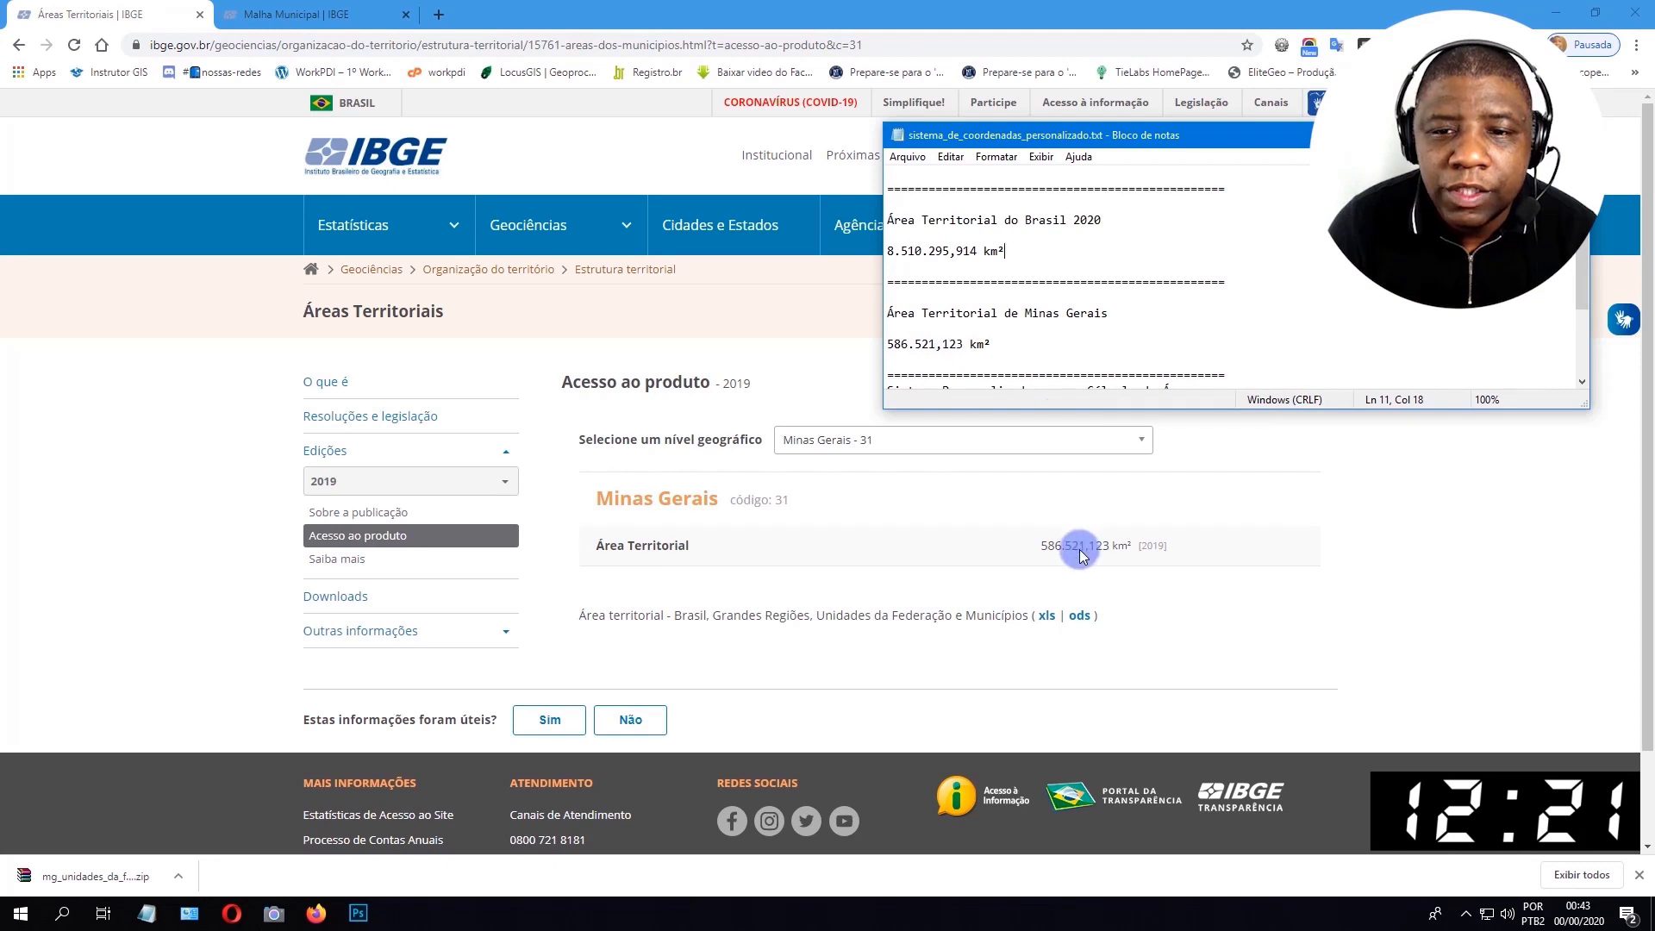
{"action": "key", "text": "alt+Tab"}
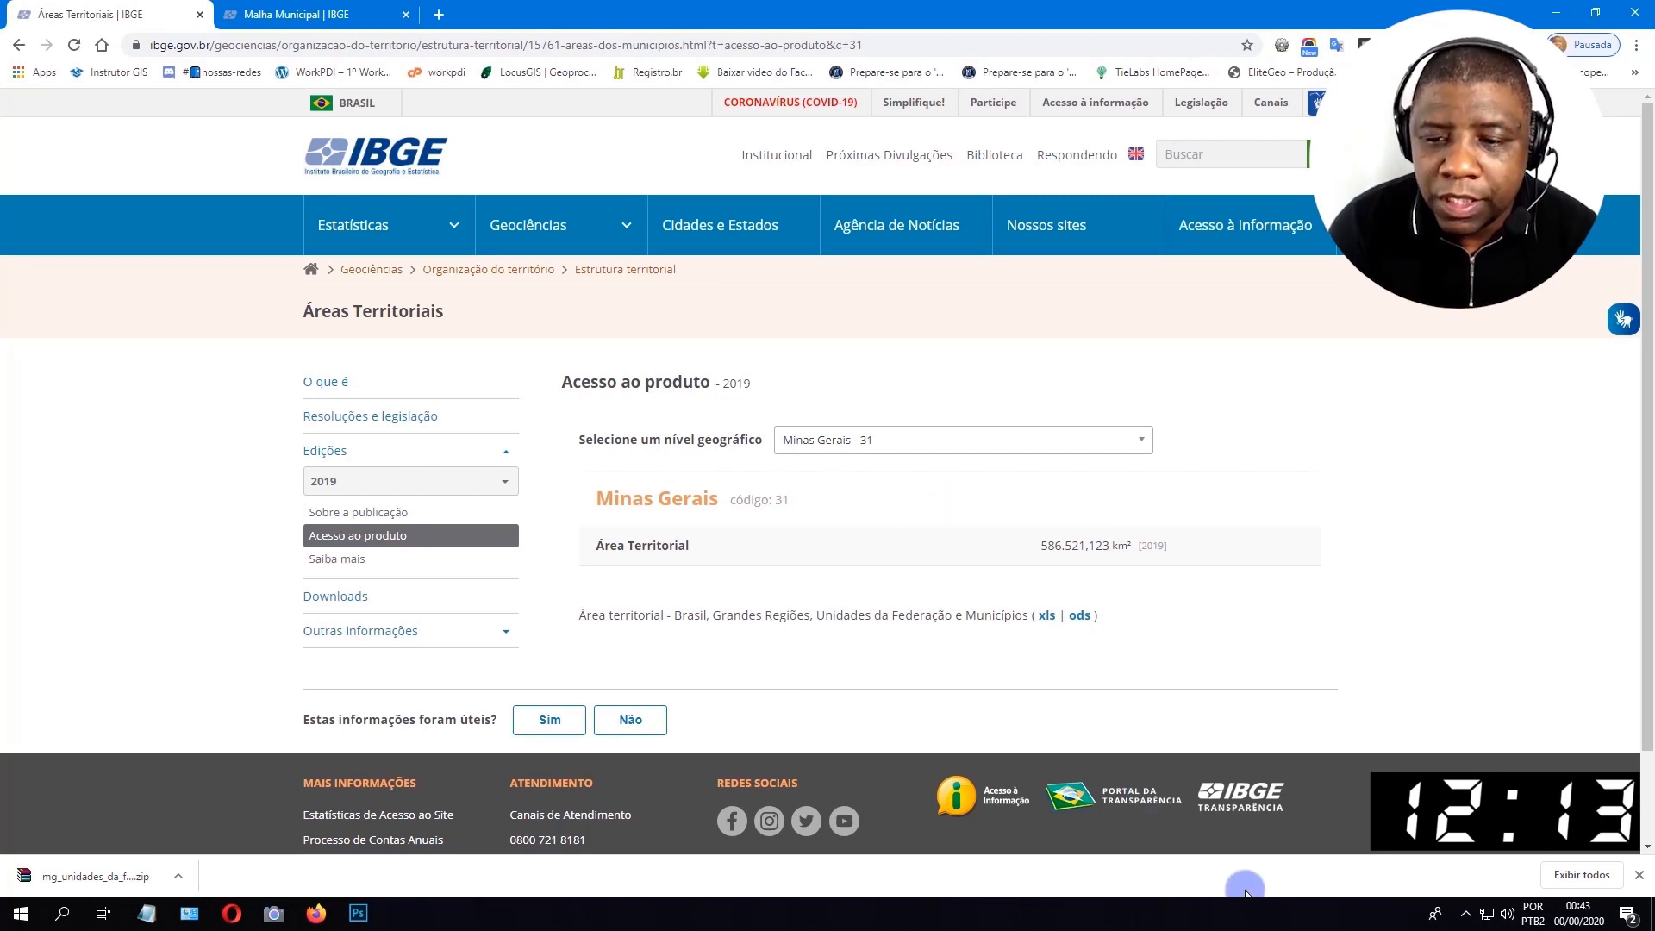
Switch to QGIS and close the attribute table of the MG_UF_2019 layer.
{"action": "mouse_move", "coordinate": [1349, 914]}
{"action": "left_click", "coordinate": [1318, 849]}
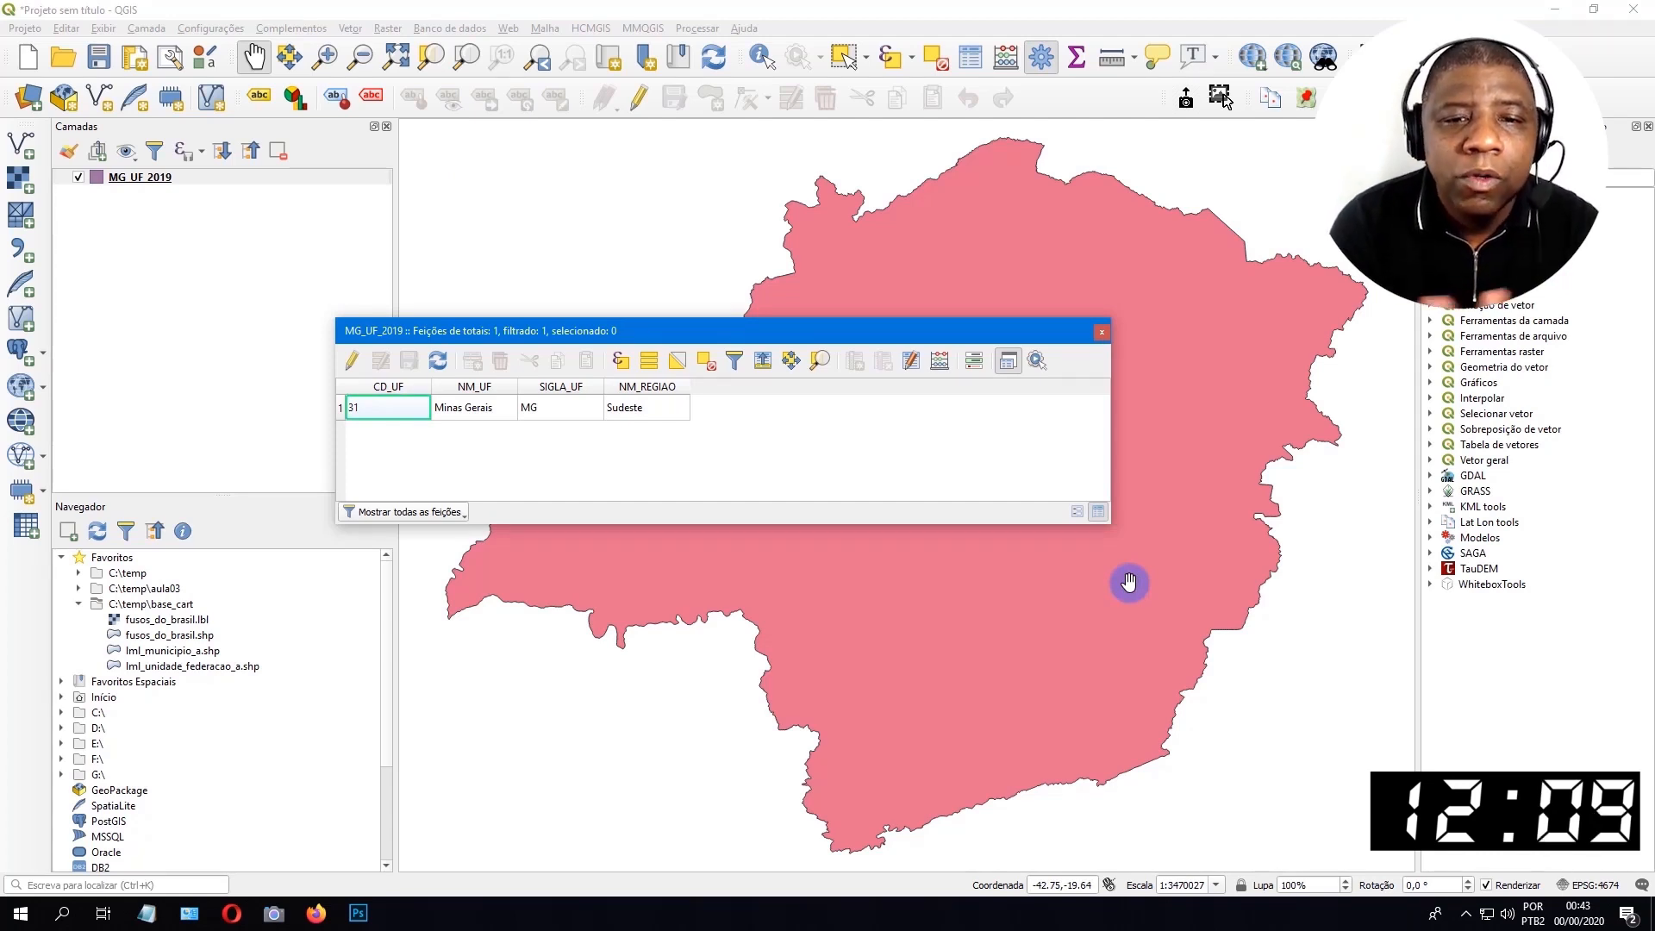
{"action": "left_click", "coordinate": [1102, 332]}
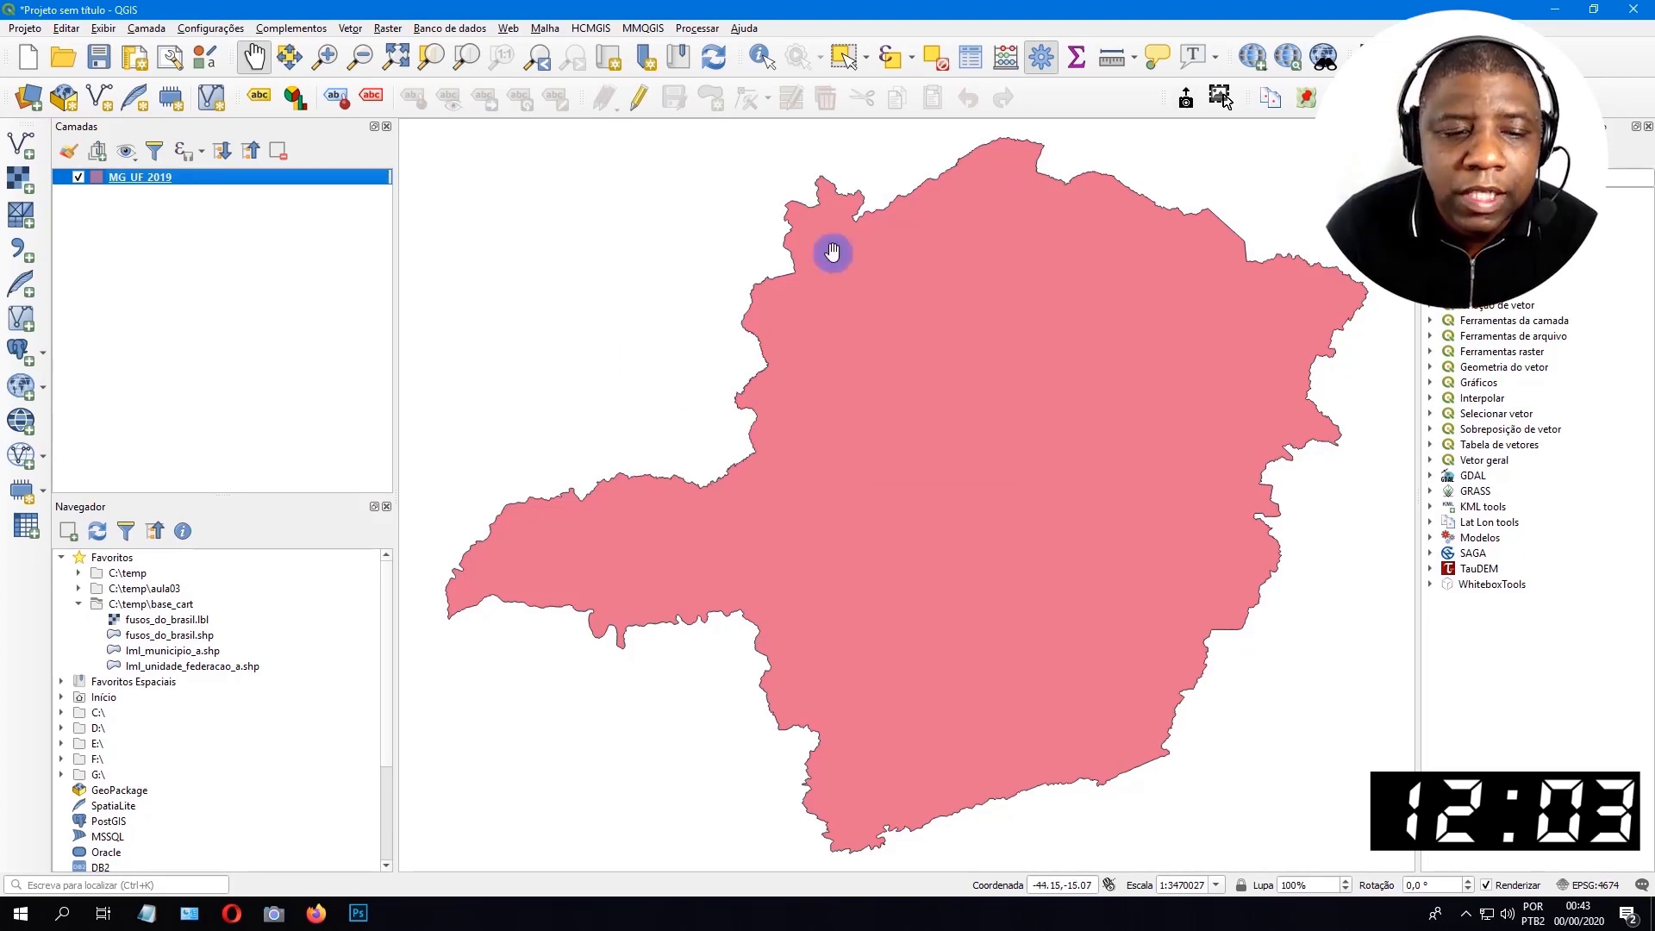
Copy the link for Brazil's territorial area from the text notes and open it in a new browser tab.
{"action": "left_click", "coordinate": [222, 909]}
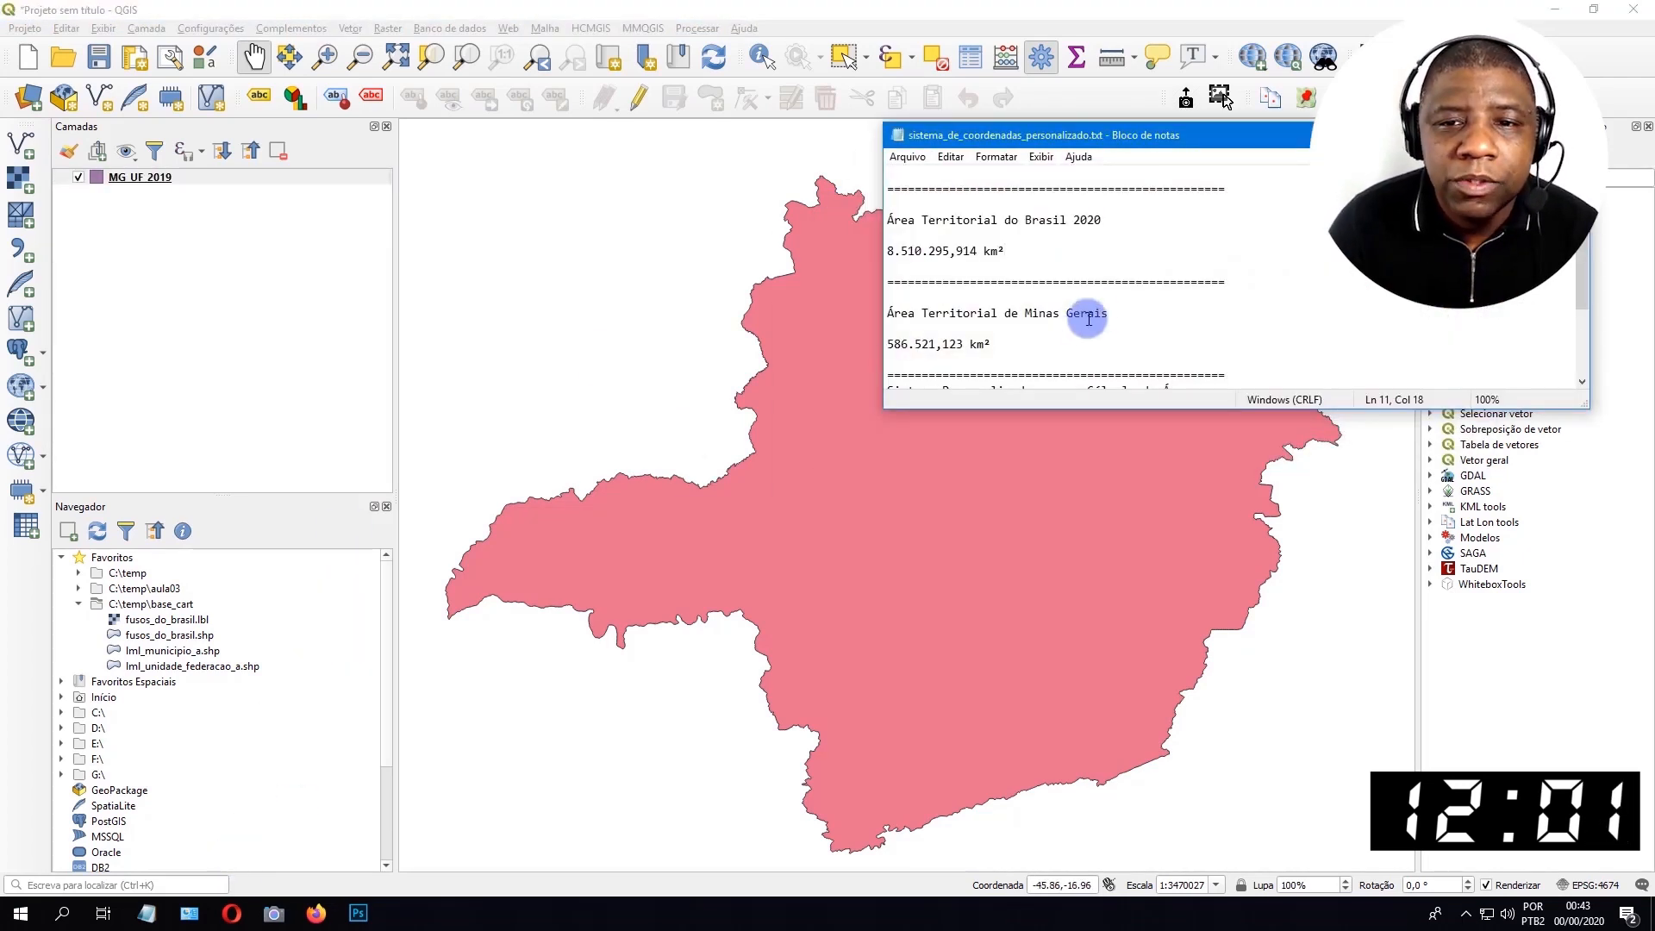
{"action": "scroll", "coordinate": [1020, 251], "scroll_direction": "up", "scroll_amount": 2}
{"action": "left_click_drag", "start_coordinate": [1099, 253], "coordinate": [775, 228]}
{"action": "right_click", "coordinate": [933, 240]}
{"action": "left_click", "coordinate": [977, 292]}
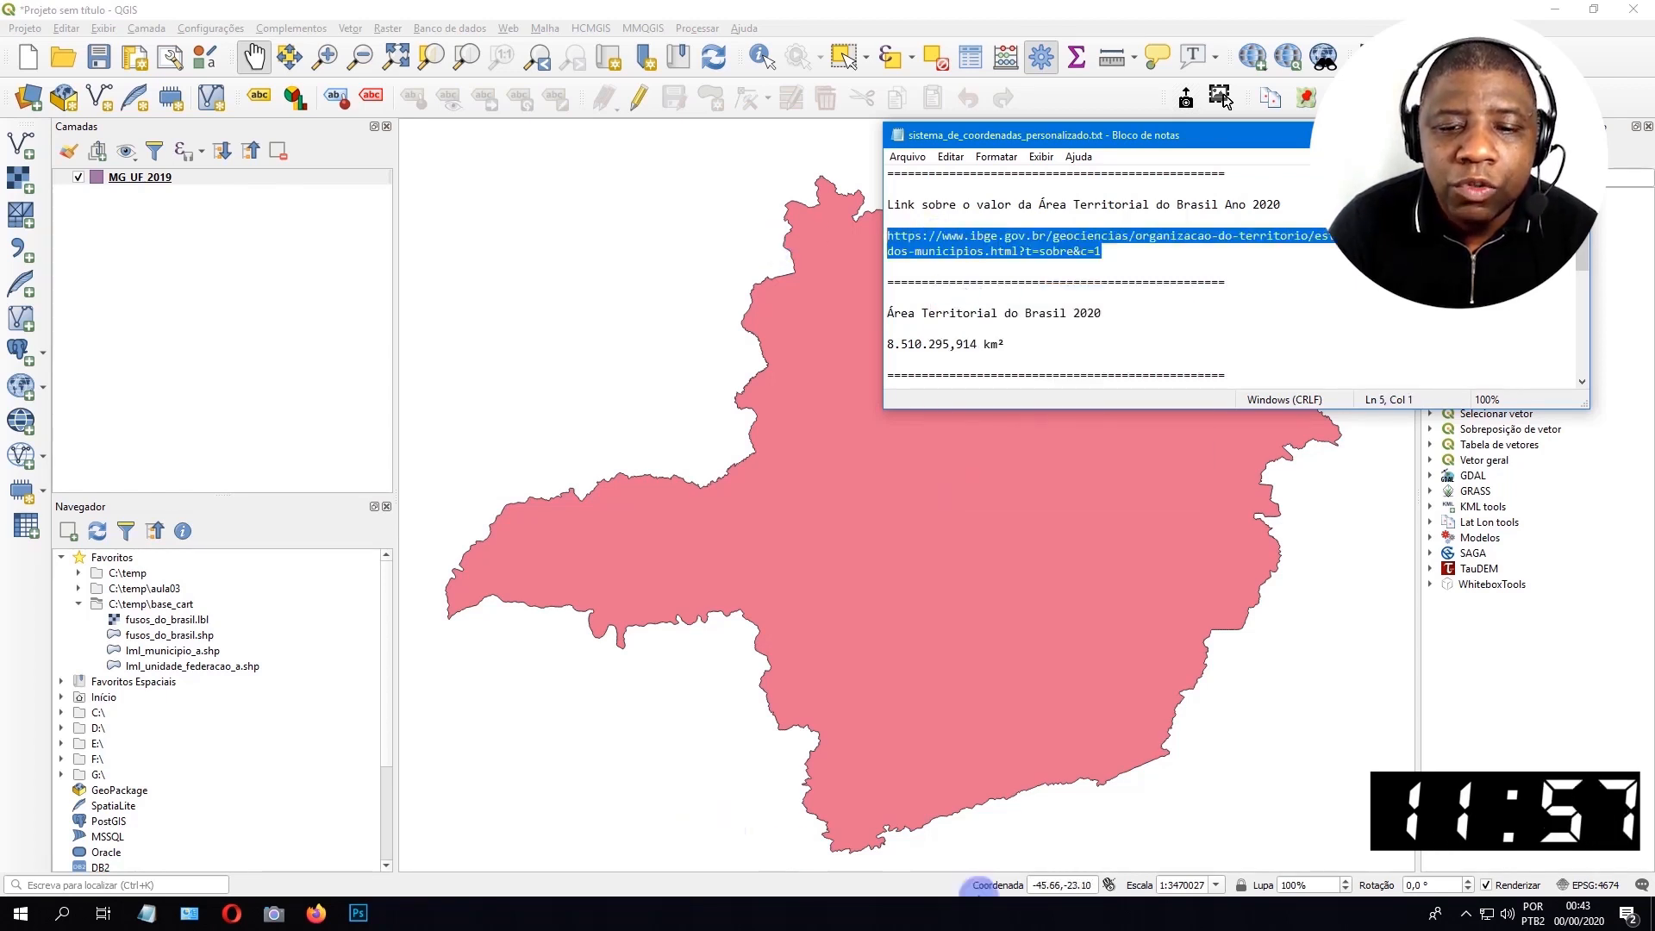
{"action": "key", "text": "alt+Tab"}
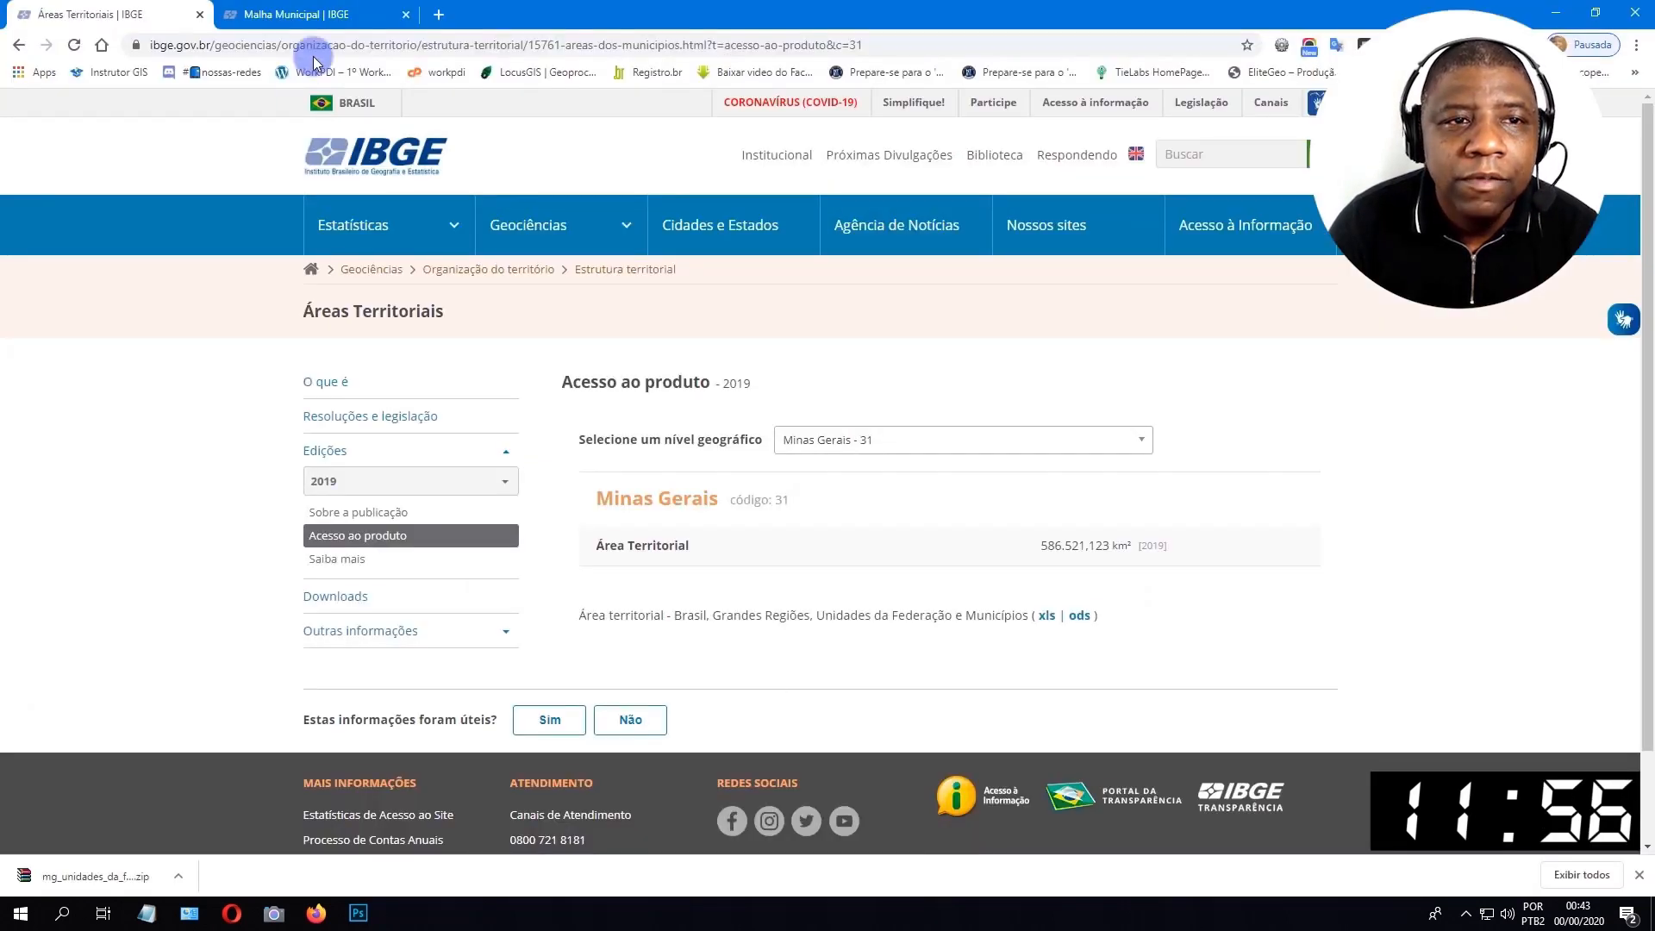
{"action": "left_click", "coordinate": [349, 8]}
{"action": "left_click", "coordinate": [438, 14]}
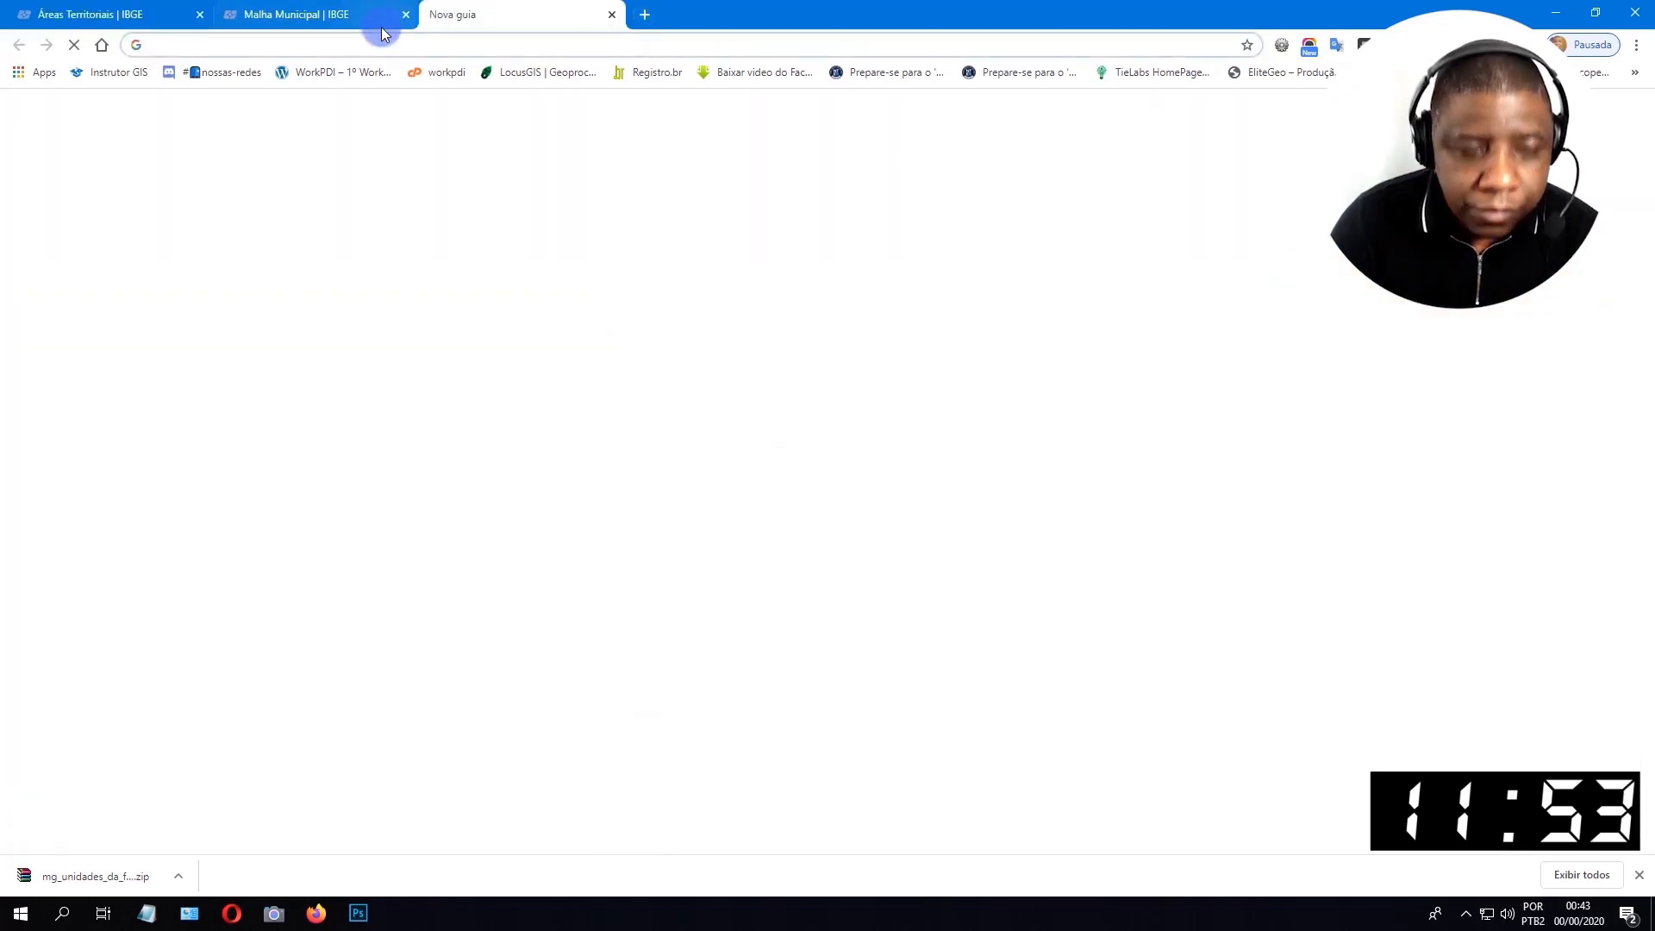
{"action": "key", "text": "ctrl+v"}
{"action": "key", "text": "Return"}
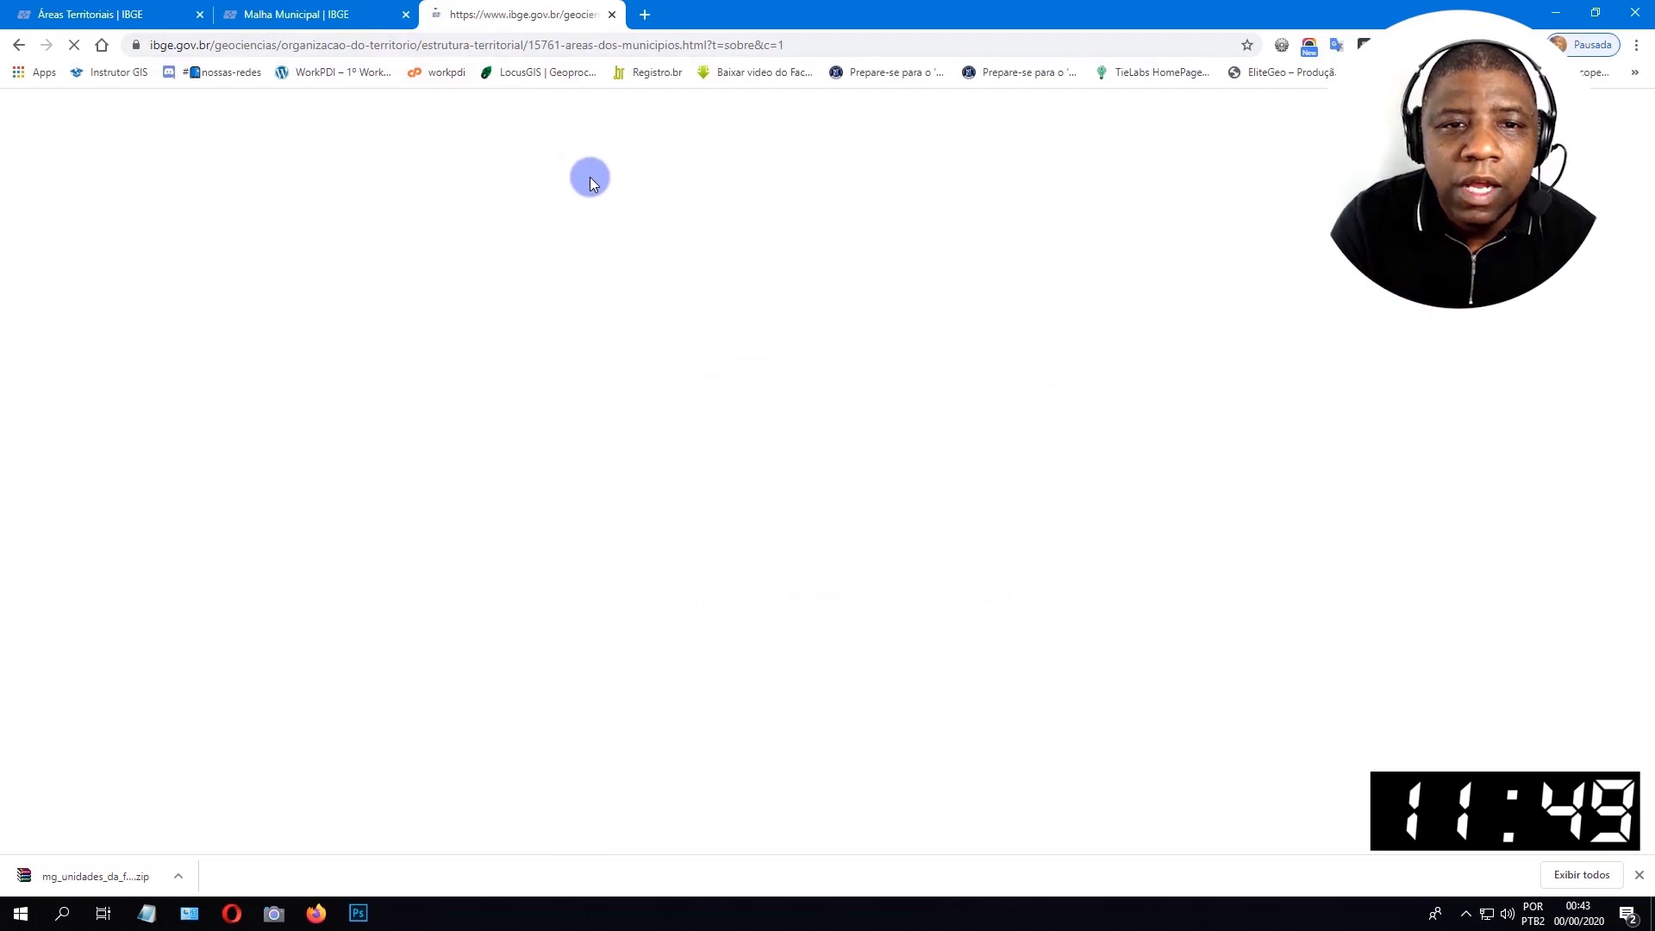
Examine the Albers projection, its origin and standard parallel parameters, and the reference system in the area calculation methodology.
{"action": "scroll", "coordinate": [739, 284], "scroll_direction": "down", "scroll_amount": 6}
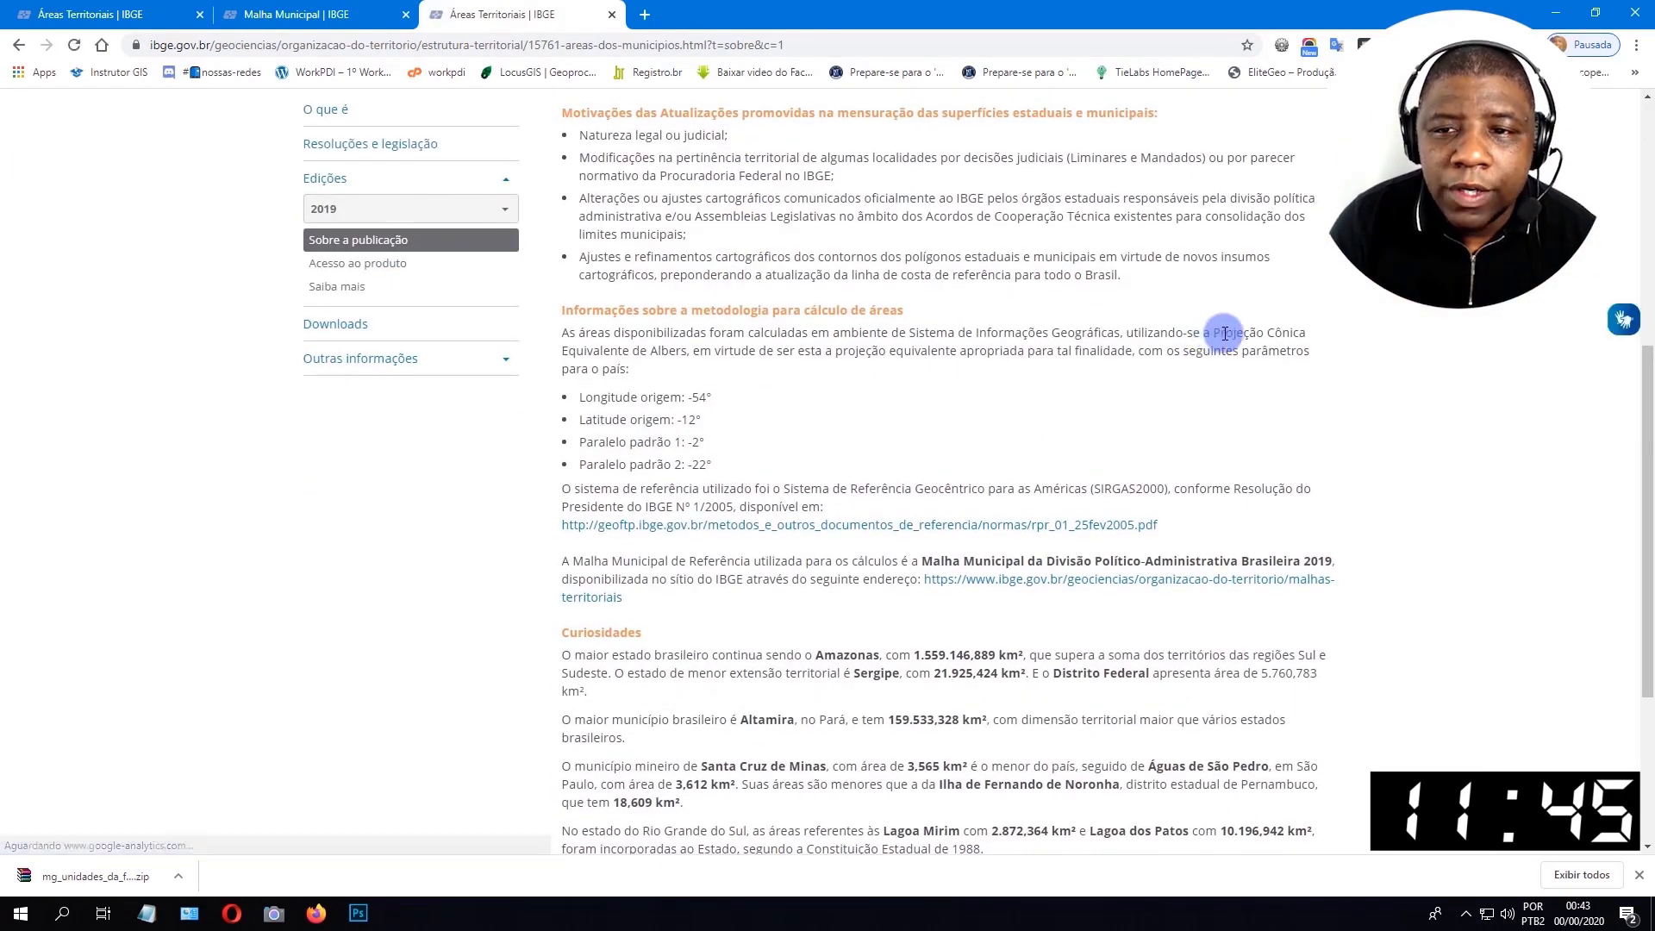
{"action": "left_click_drag", "start_coordinate": [1213, 334], "coordinate": [689, 352]}
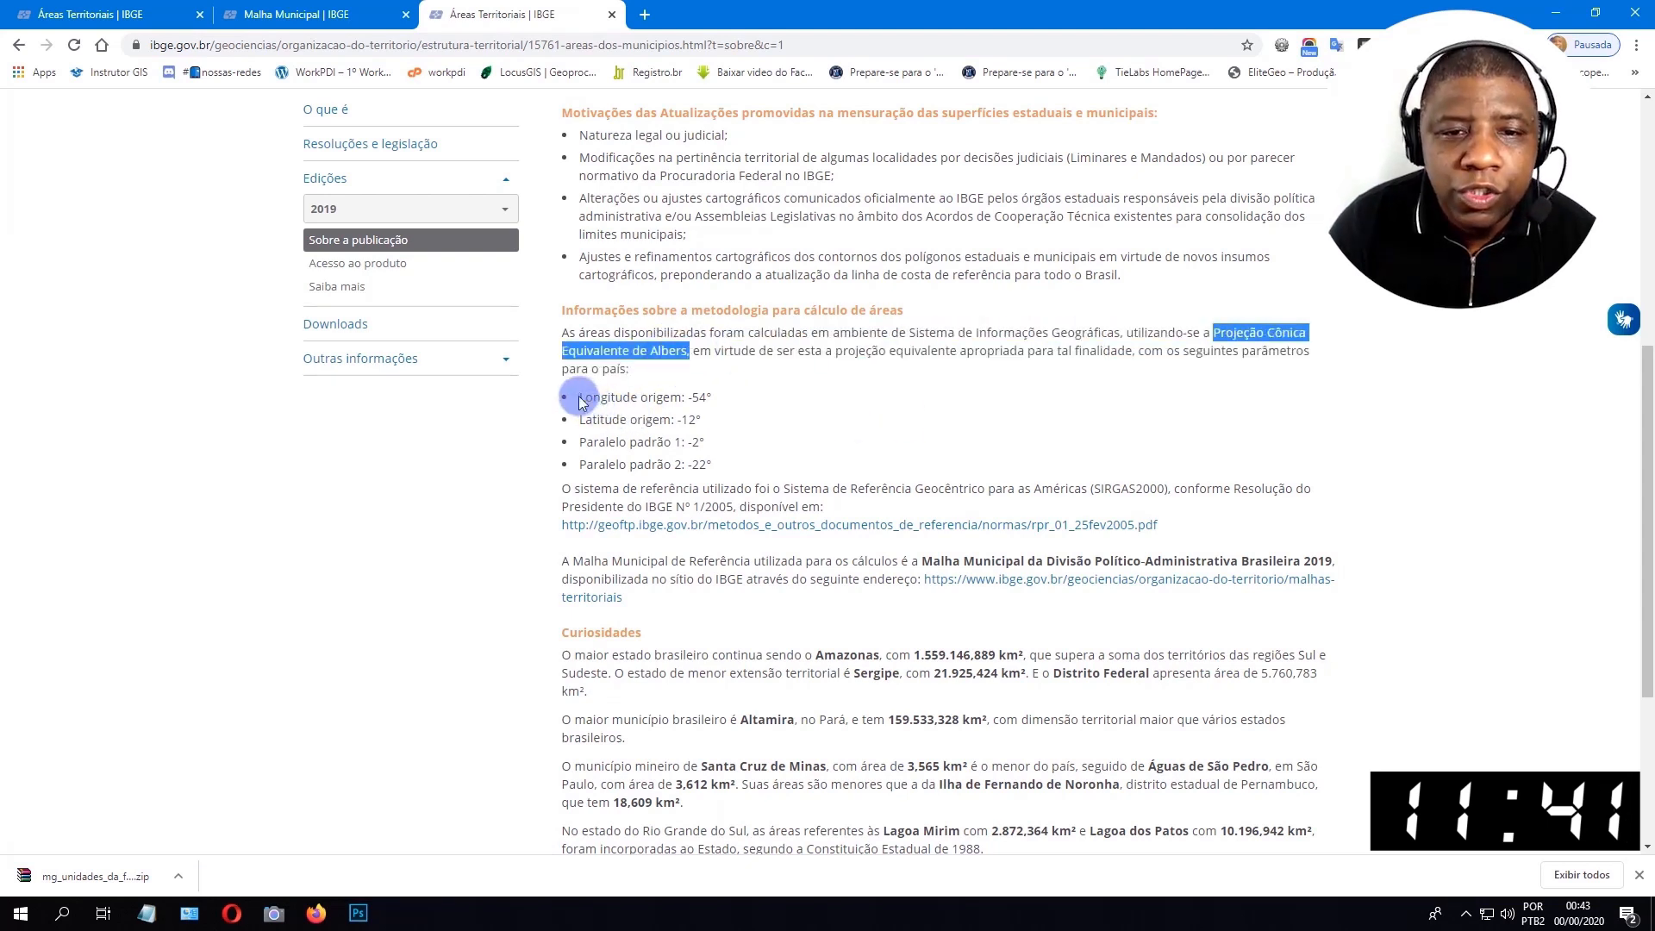
{"action": "left_click_drag", "start_coordinate": [580, 403], "coordinate": [766, 428]}
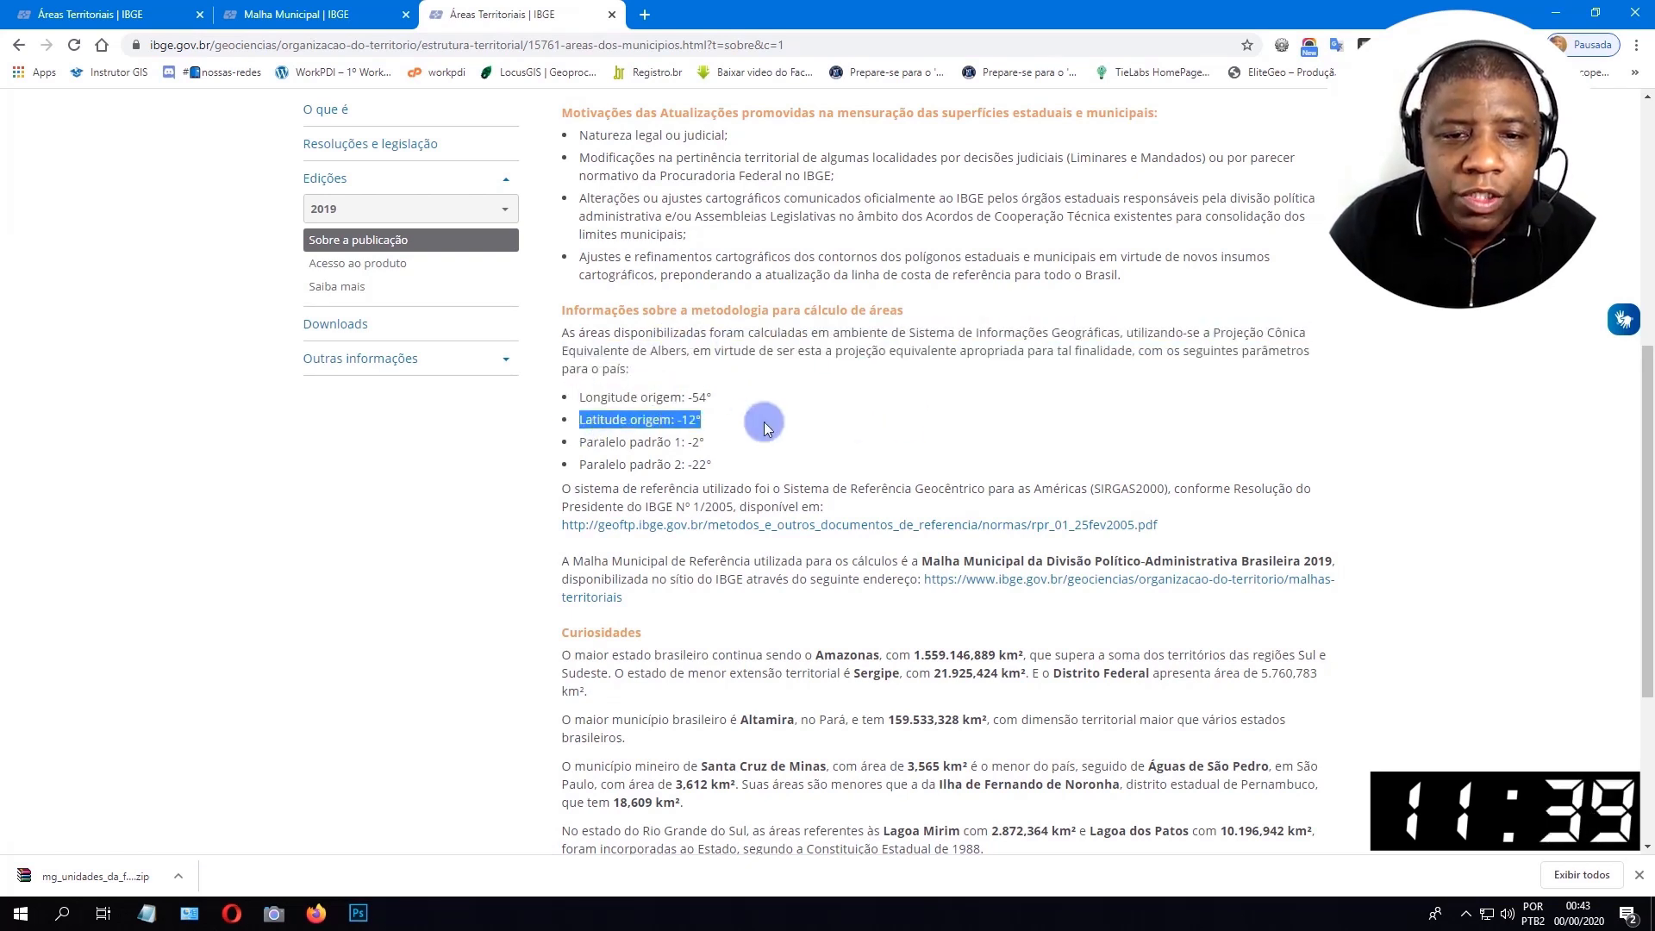
{"action": "left_click_drag", "start_coordinate": [634, 466], "coordinate": [1156, 488]}
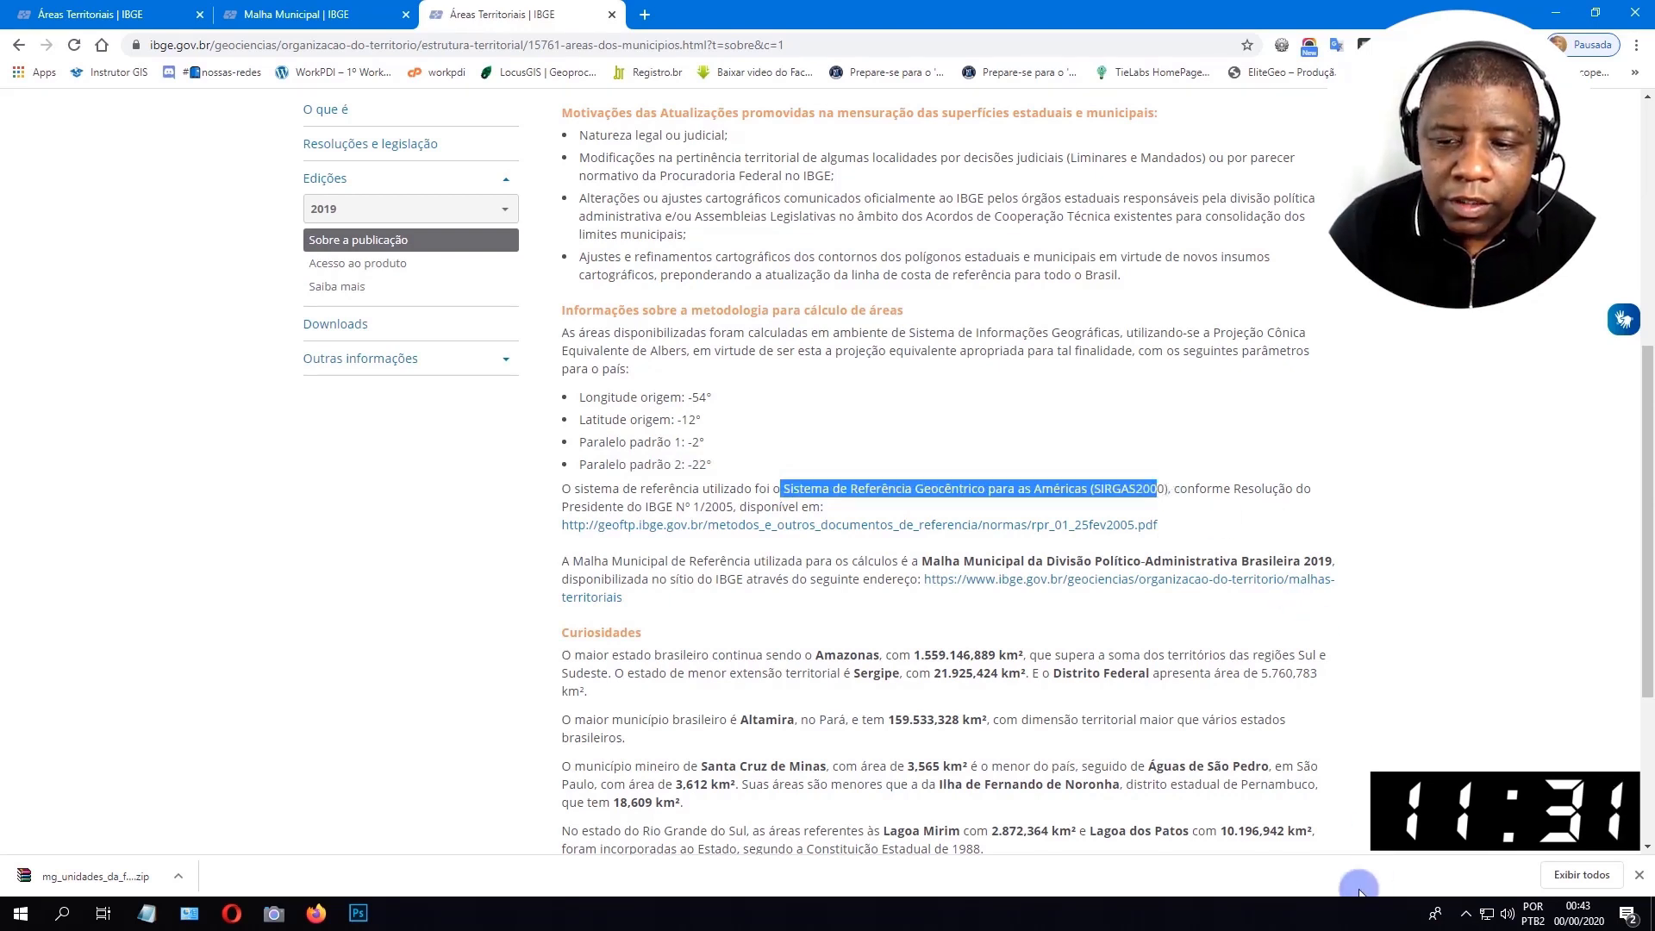
Open the text notes and compare the custom system's projection, origin and standard parallel parameters with those in the IBGE methodology.
{"action": "left_click", "coordinate": [147, 912]}
{"action": "scroll", "coordinate": [1010, 203], "scroll_direction": "down", "scroll_amount": 6}
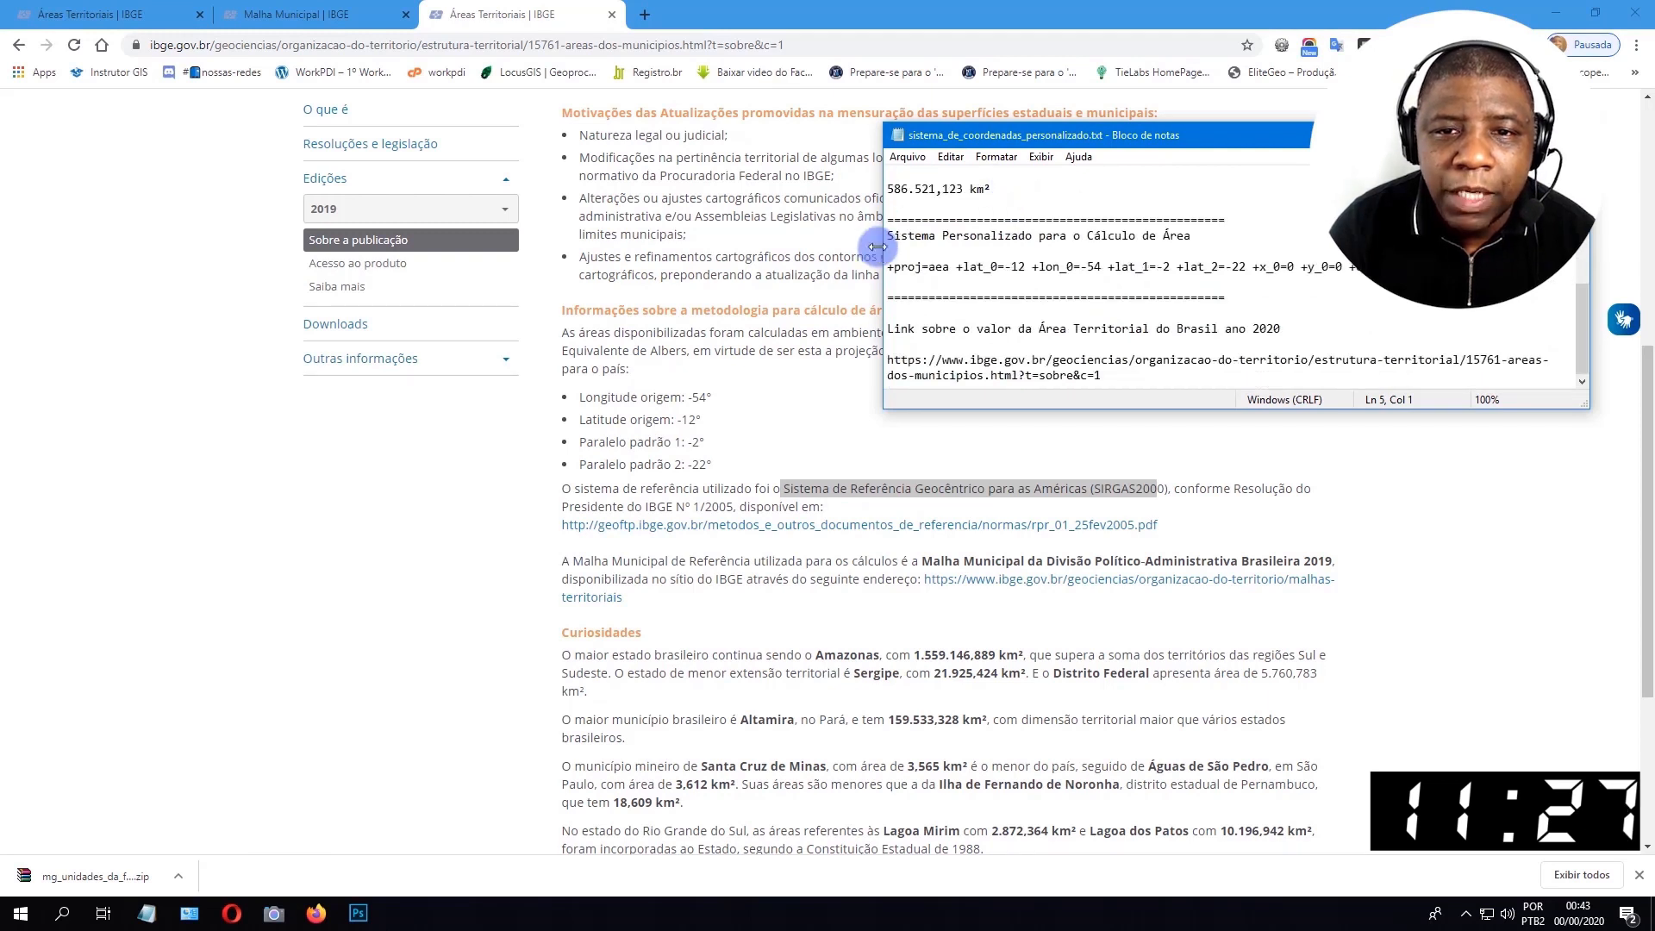
{"action": "left_click_drag", "start_coordinate": [869, 249], "coordinate": [782, 250]}
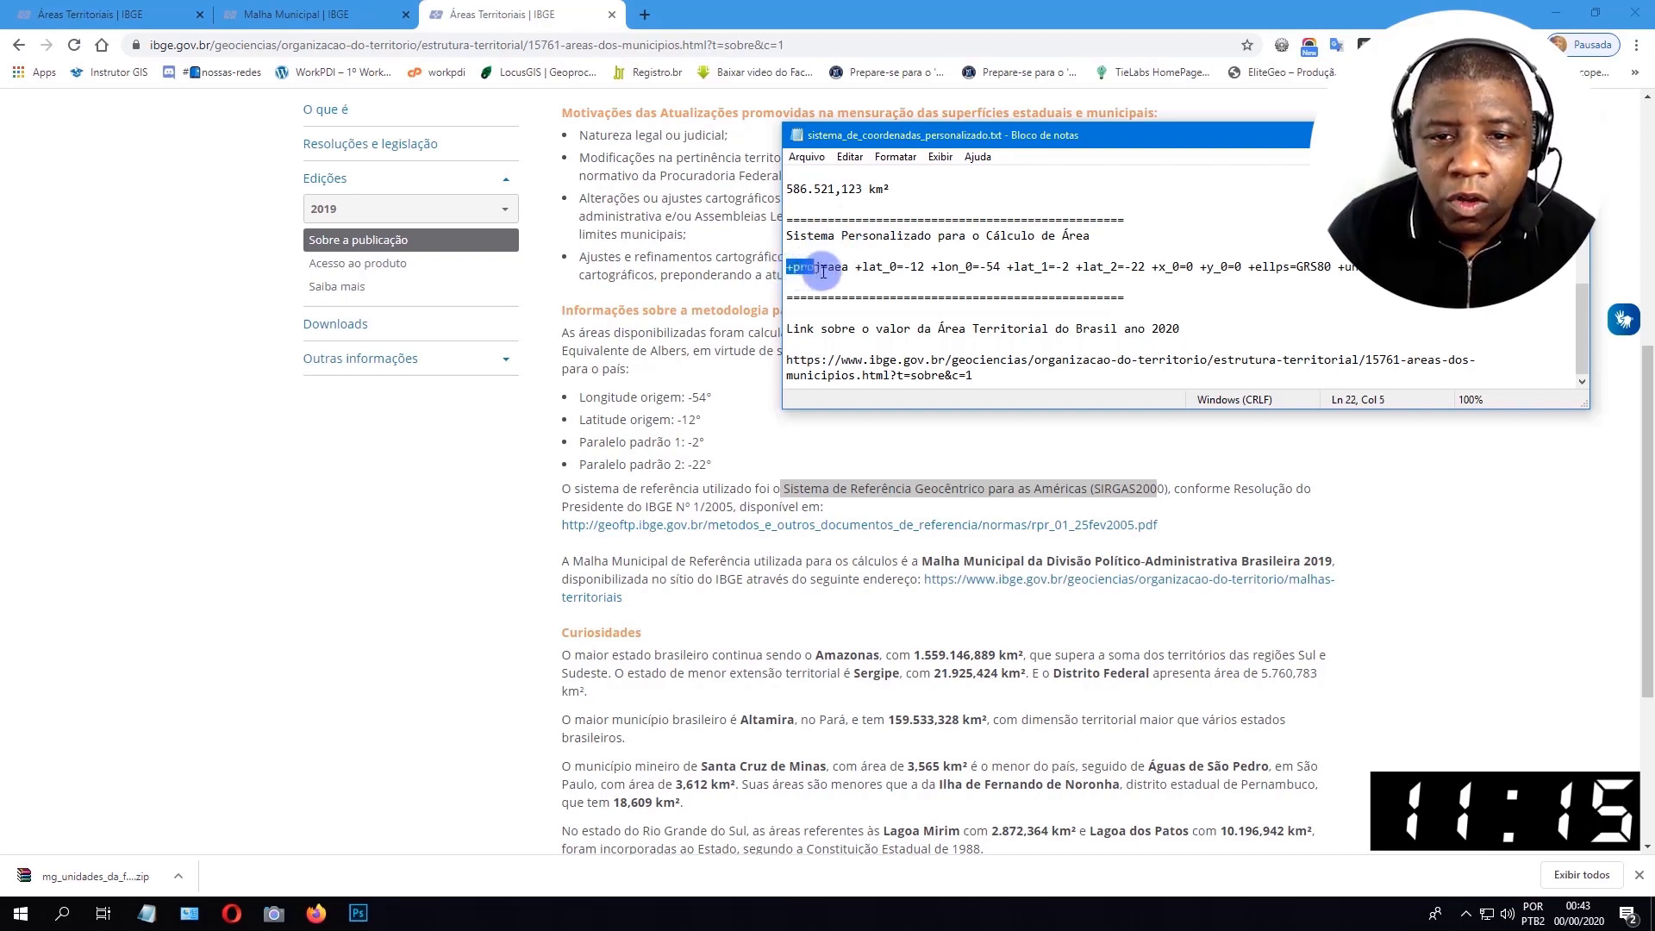
{"action": "left_click", "coordinate": [820, 268]}
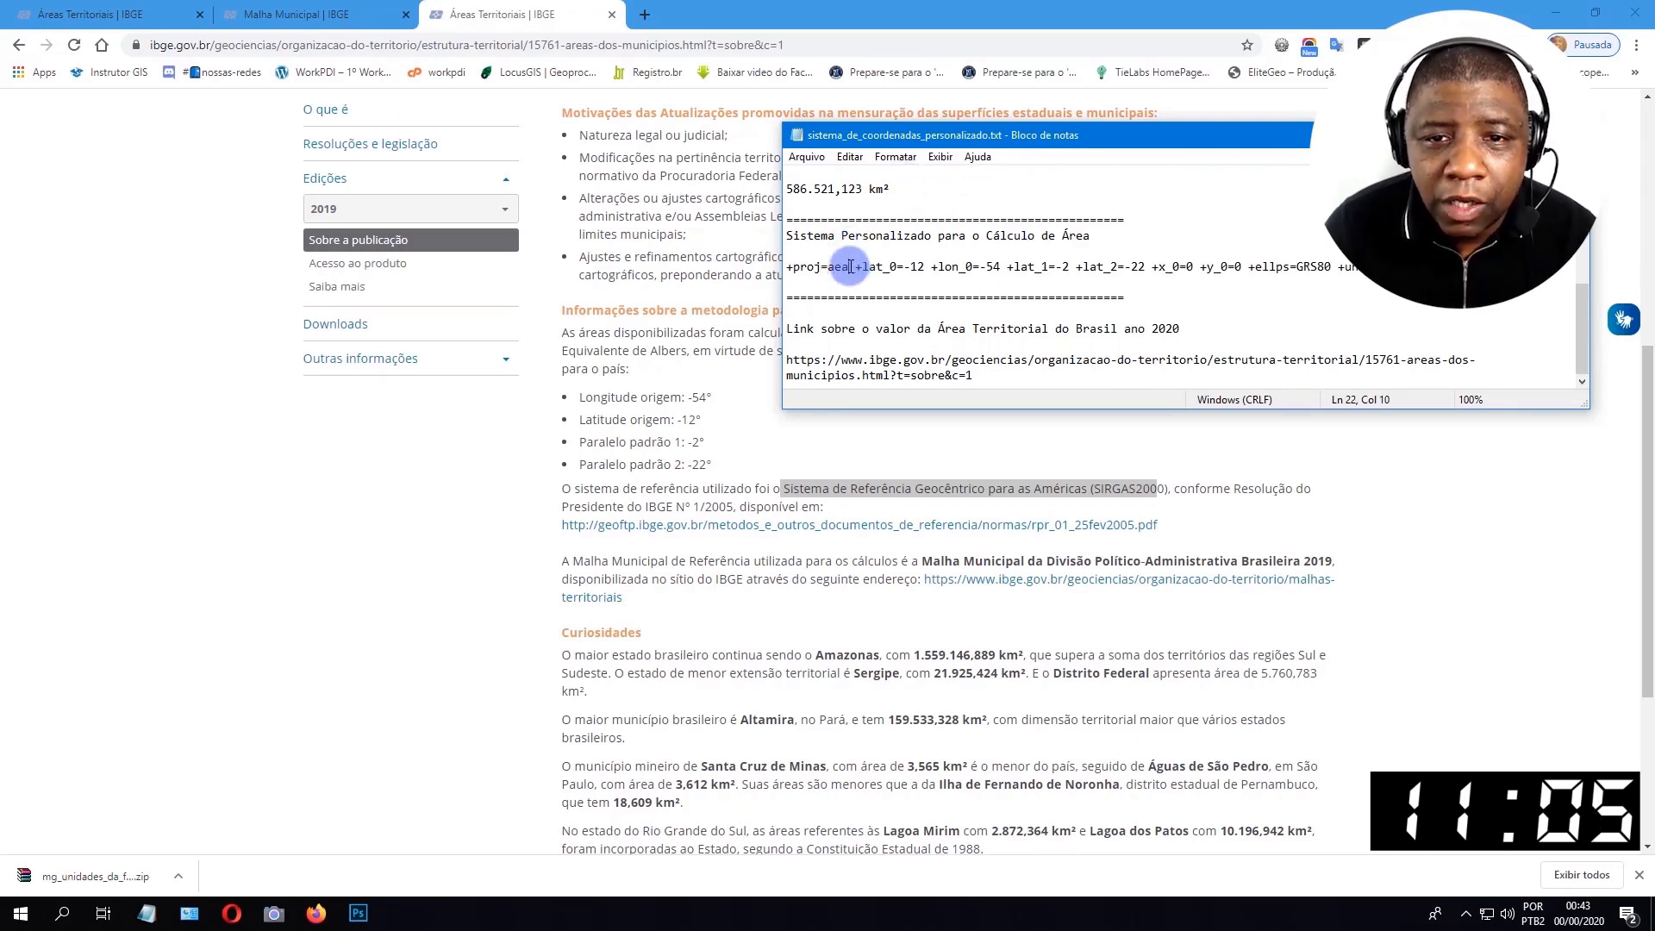
{"action": "left_click_drag", "start_coordinate": [850, 266], "coordinate": [892, 269]}
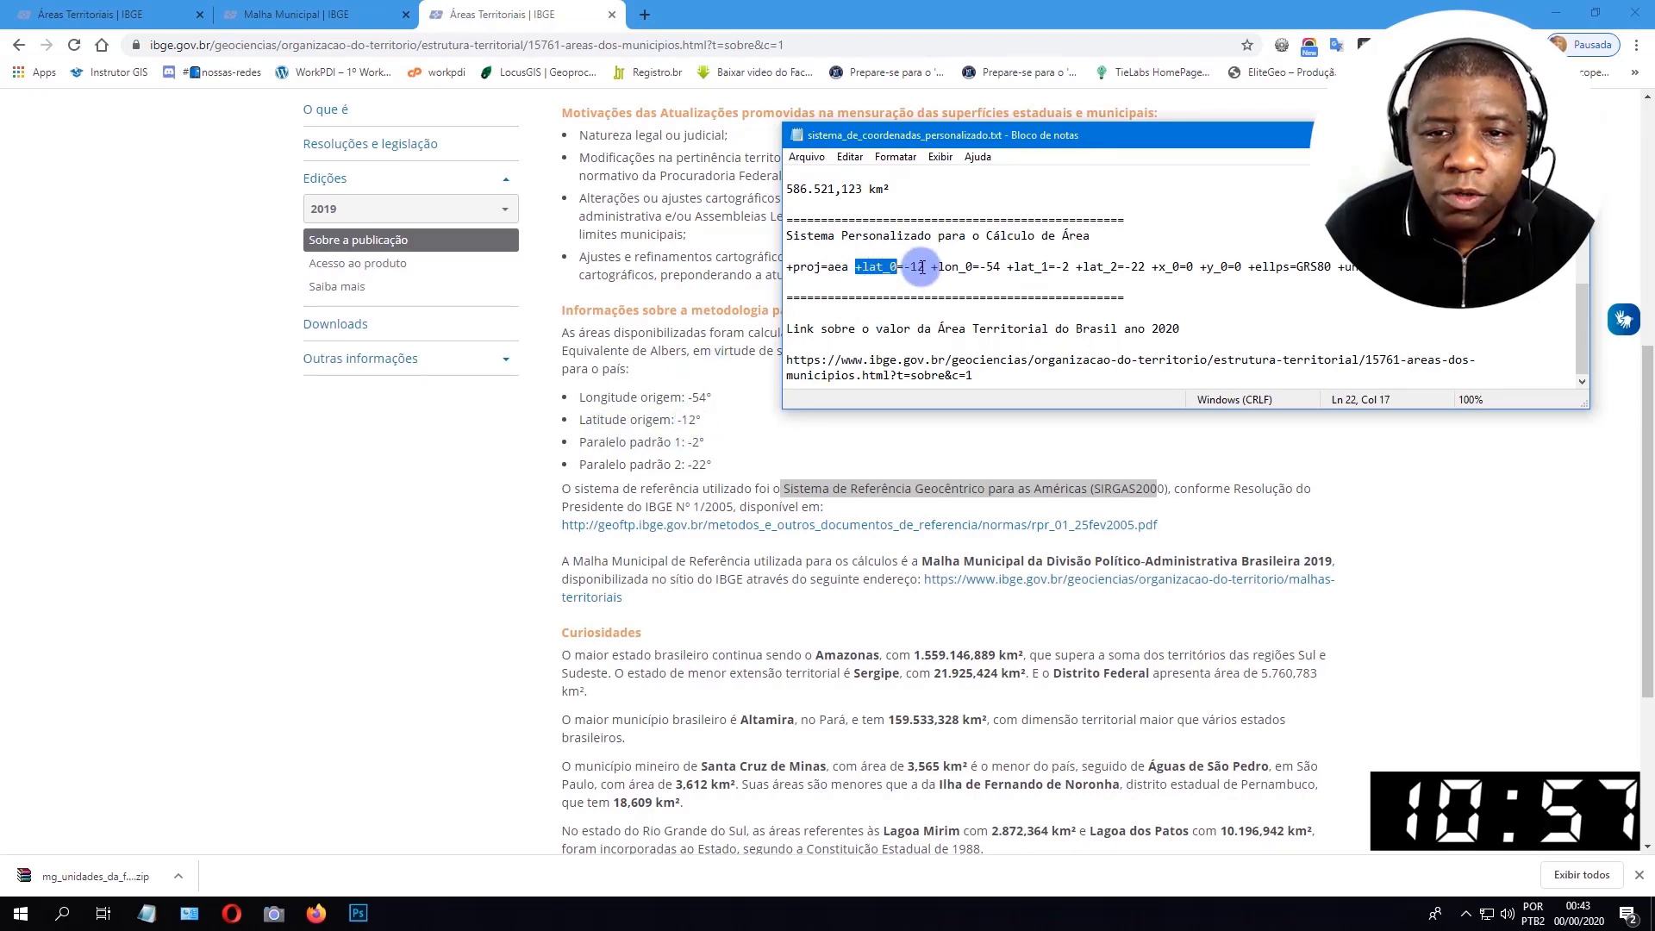
{"action": "left_click_drag", "start_coordinate": [923, 268], "coordinate": [904, 267]}
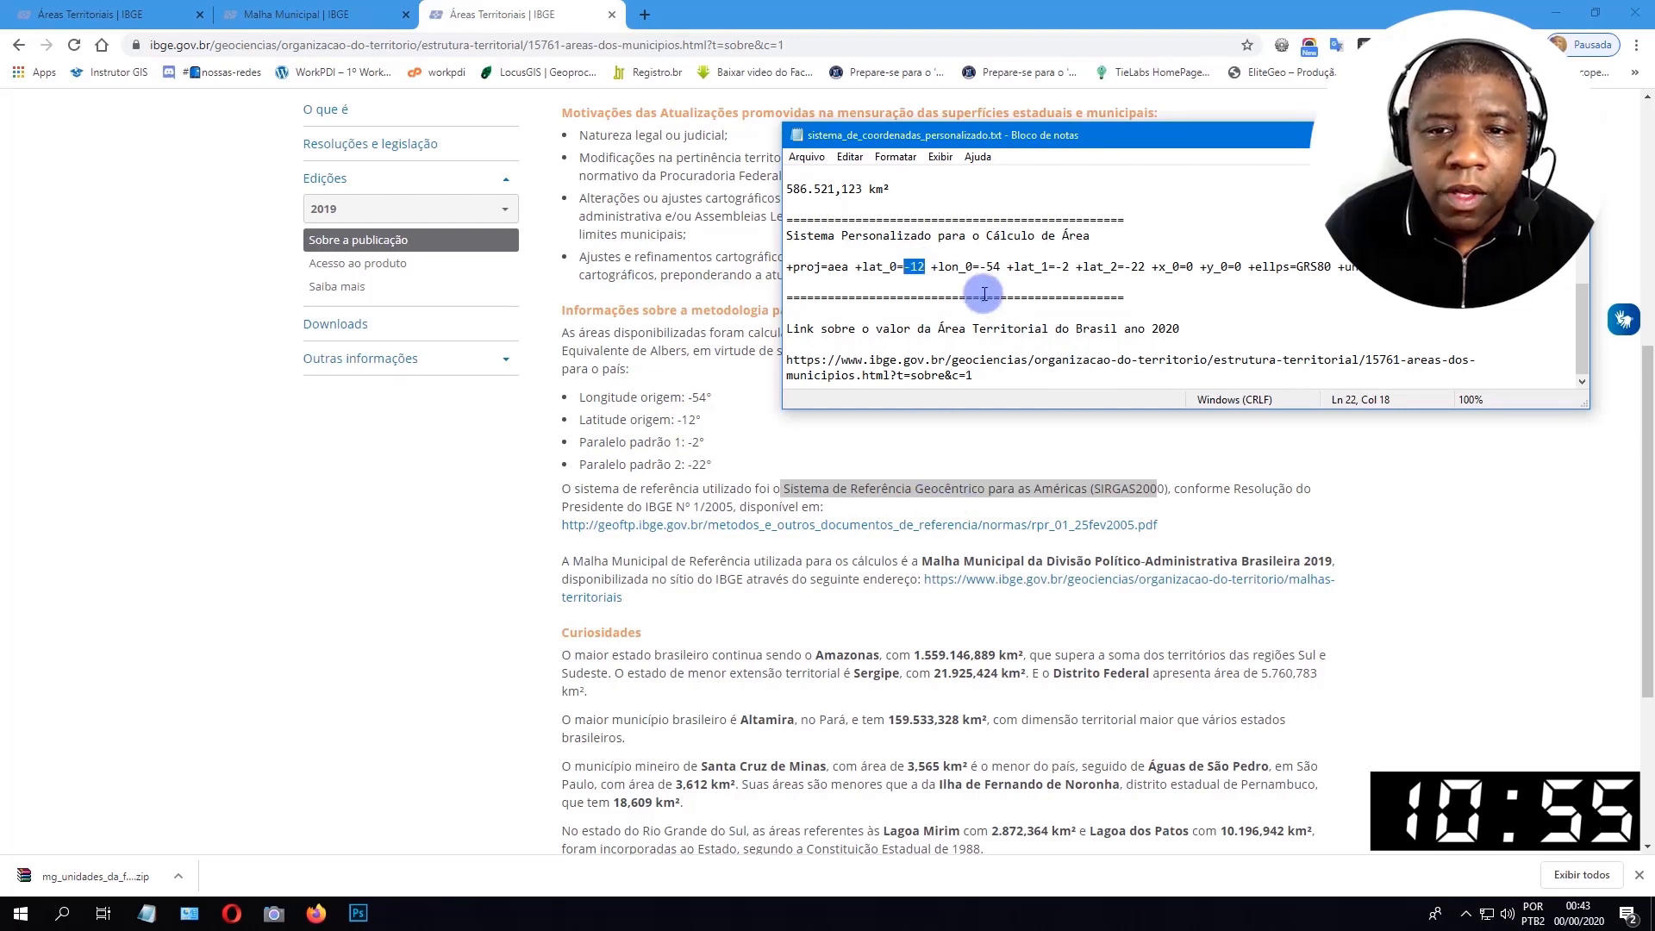
{"action": "left_click_drag", "start_coordinate": [930, 267], "coordinate": [980, 267]}
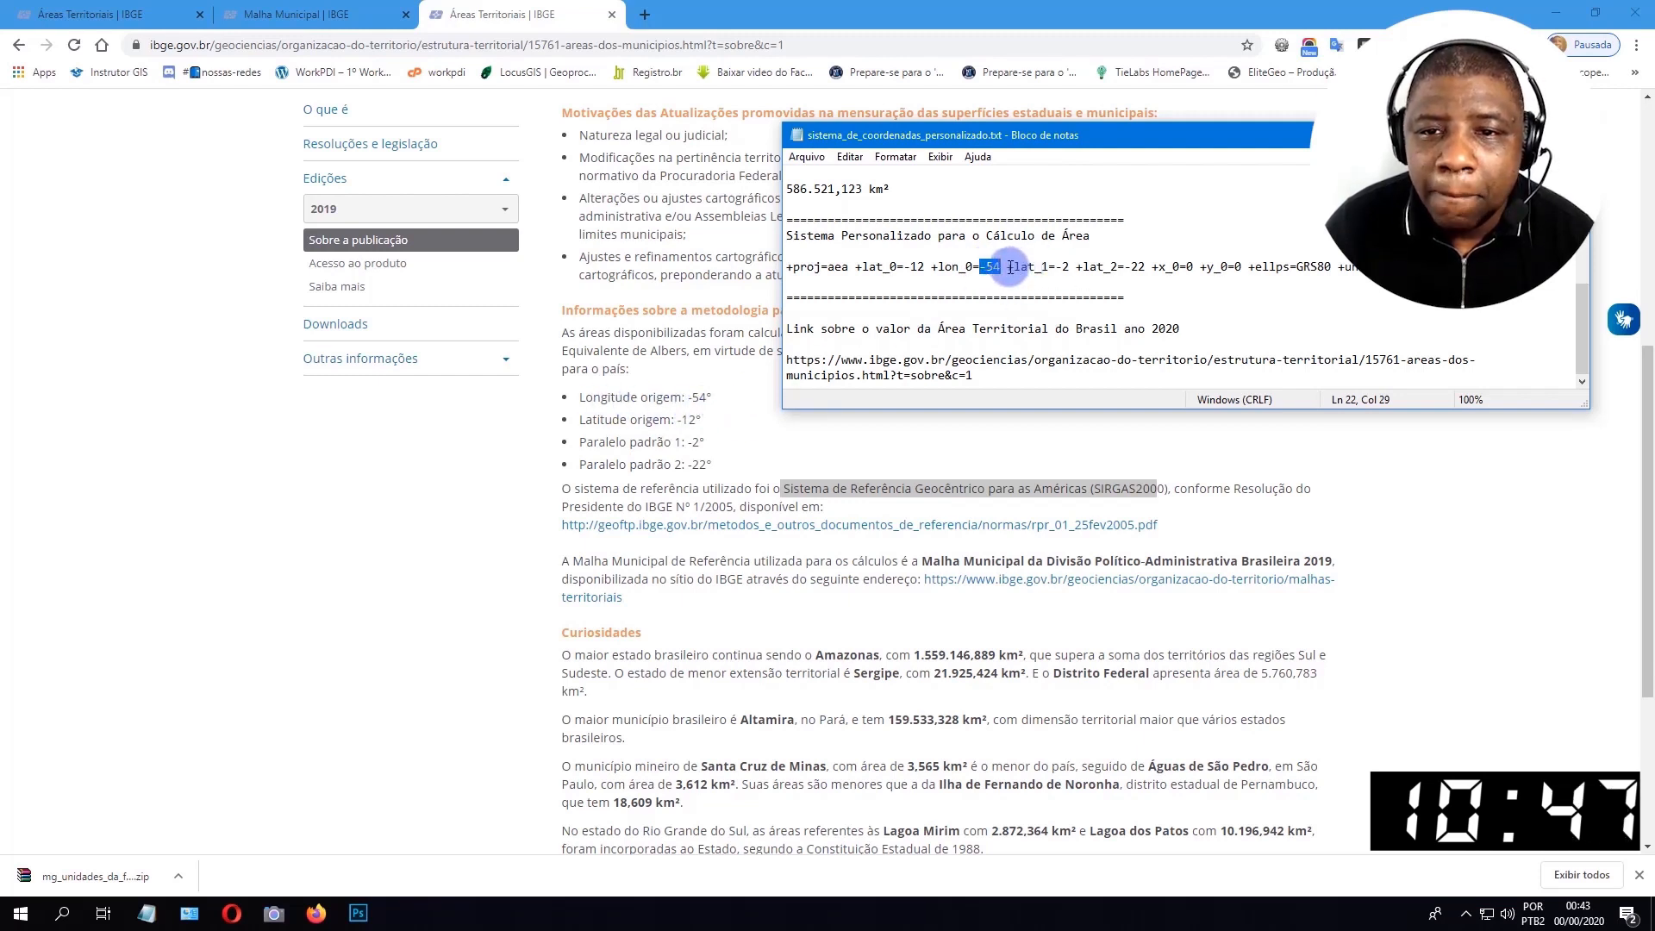
{"action": "left_click_drag", "start_coordinate": [1010, 268], "coordinate": [1047, 267]}
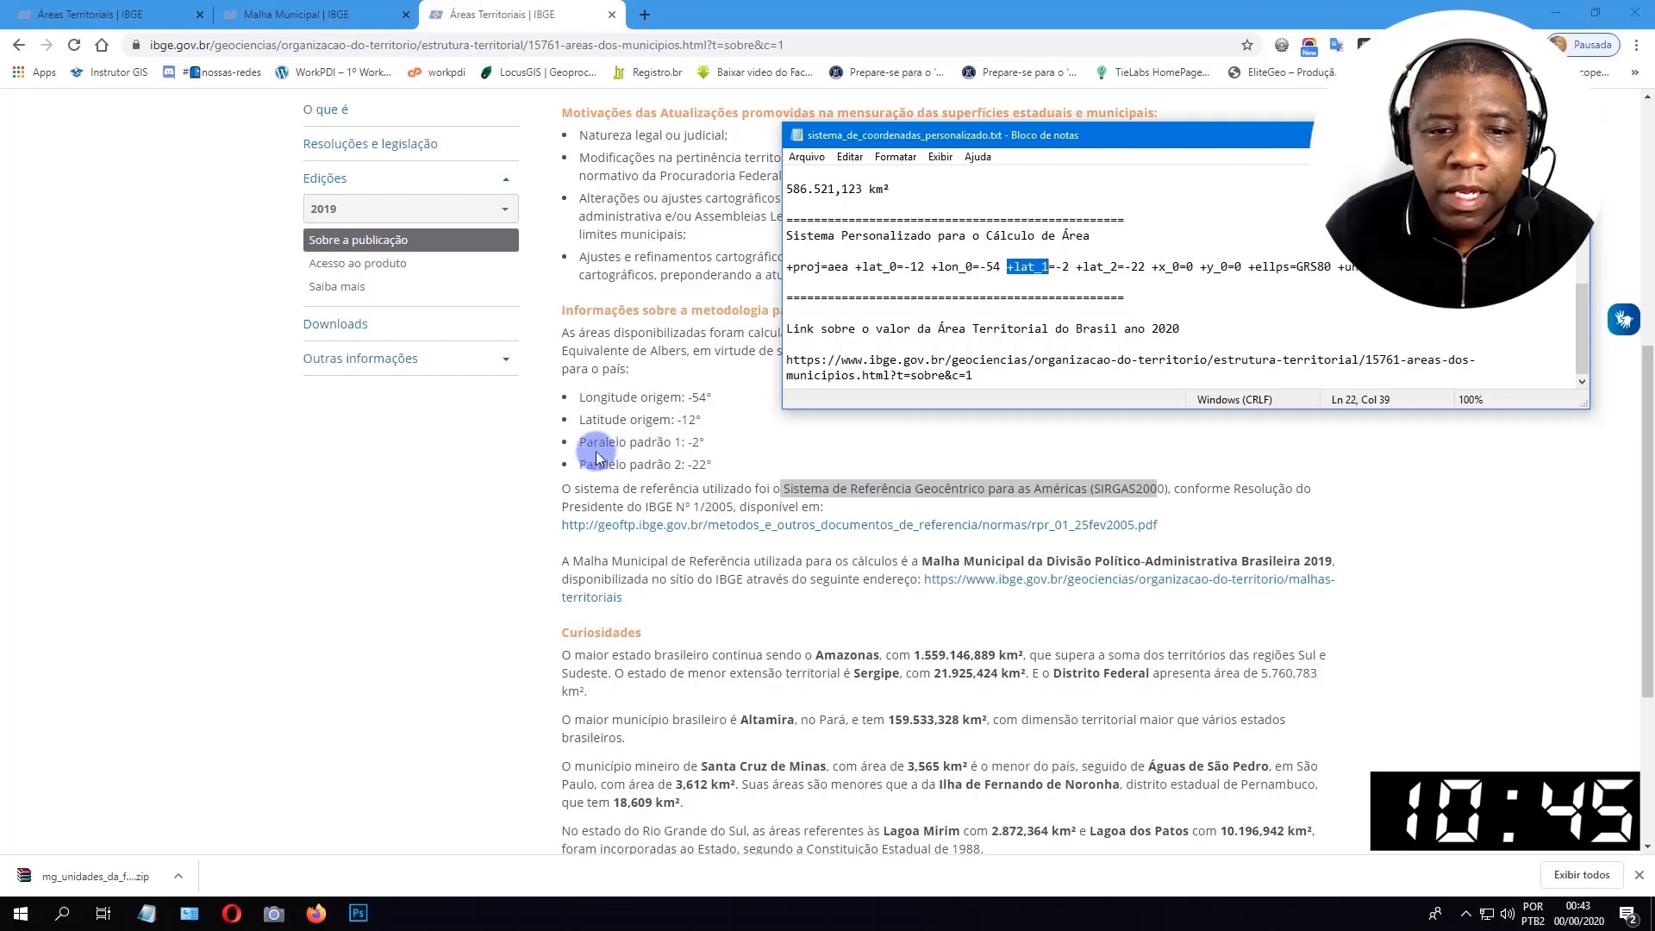
{"action": "left_click_drag", "start_coordinate": [1071, 267], "coordinate": [1117, 267]}
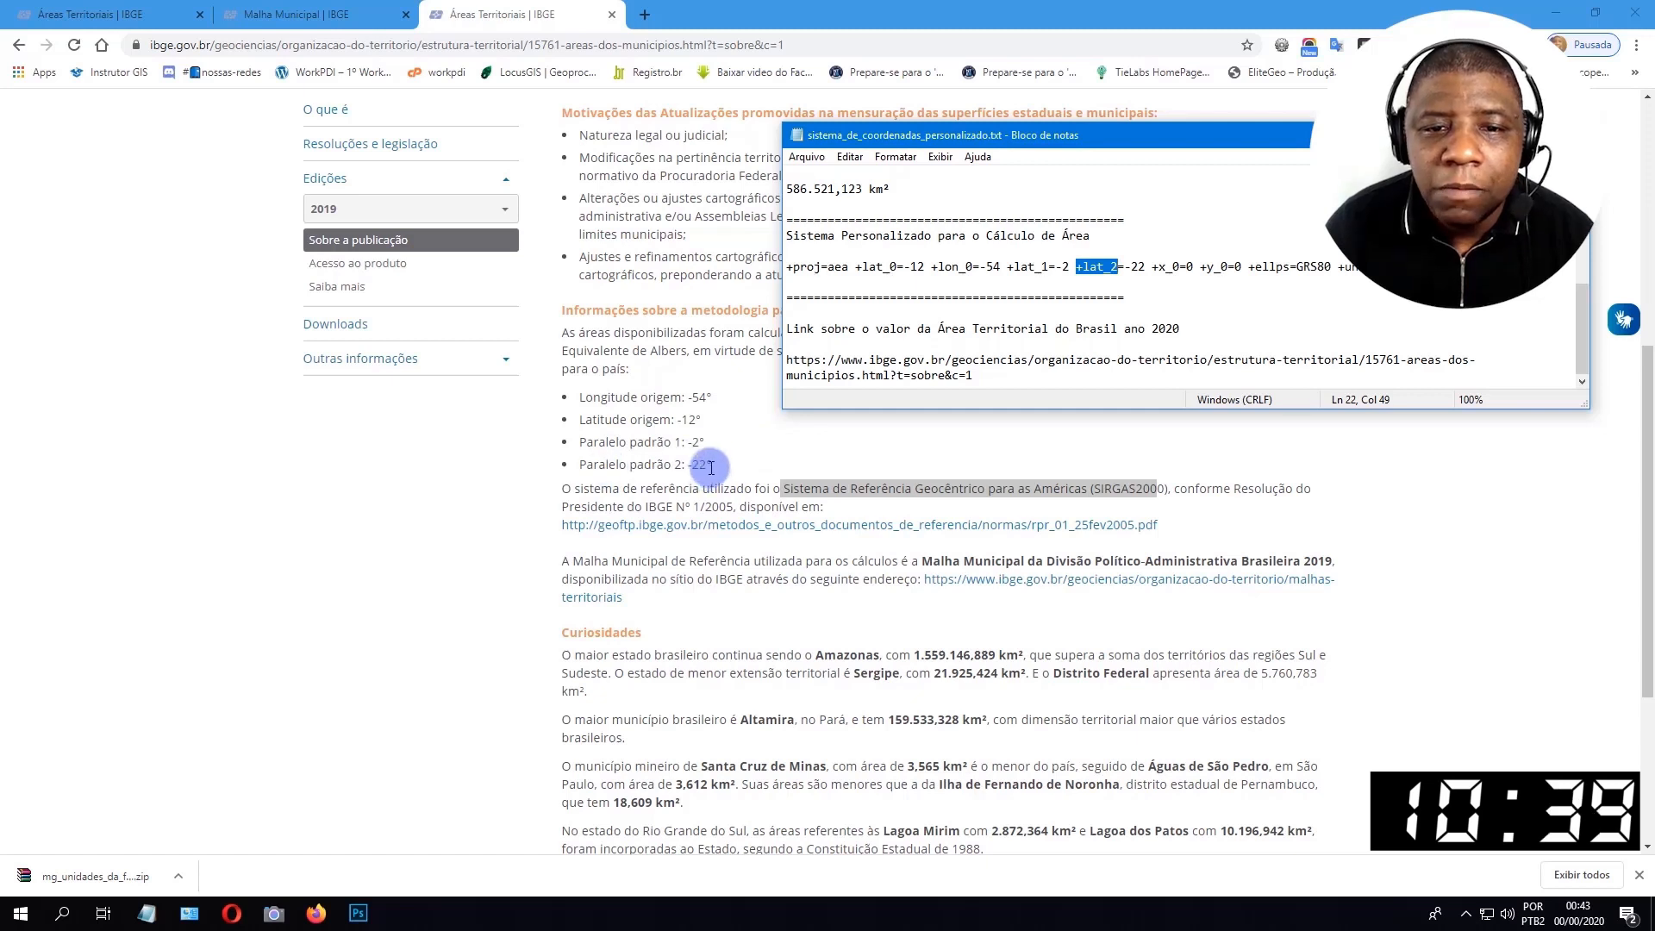
Examine the false origin, ellipsoid and remaining parameters of the custom projection string in the text notes.
{"action": "left_click", "coordinate": [1153, 266]}
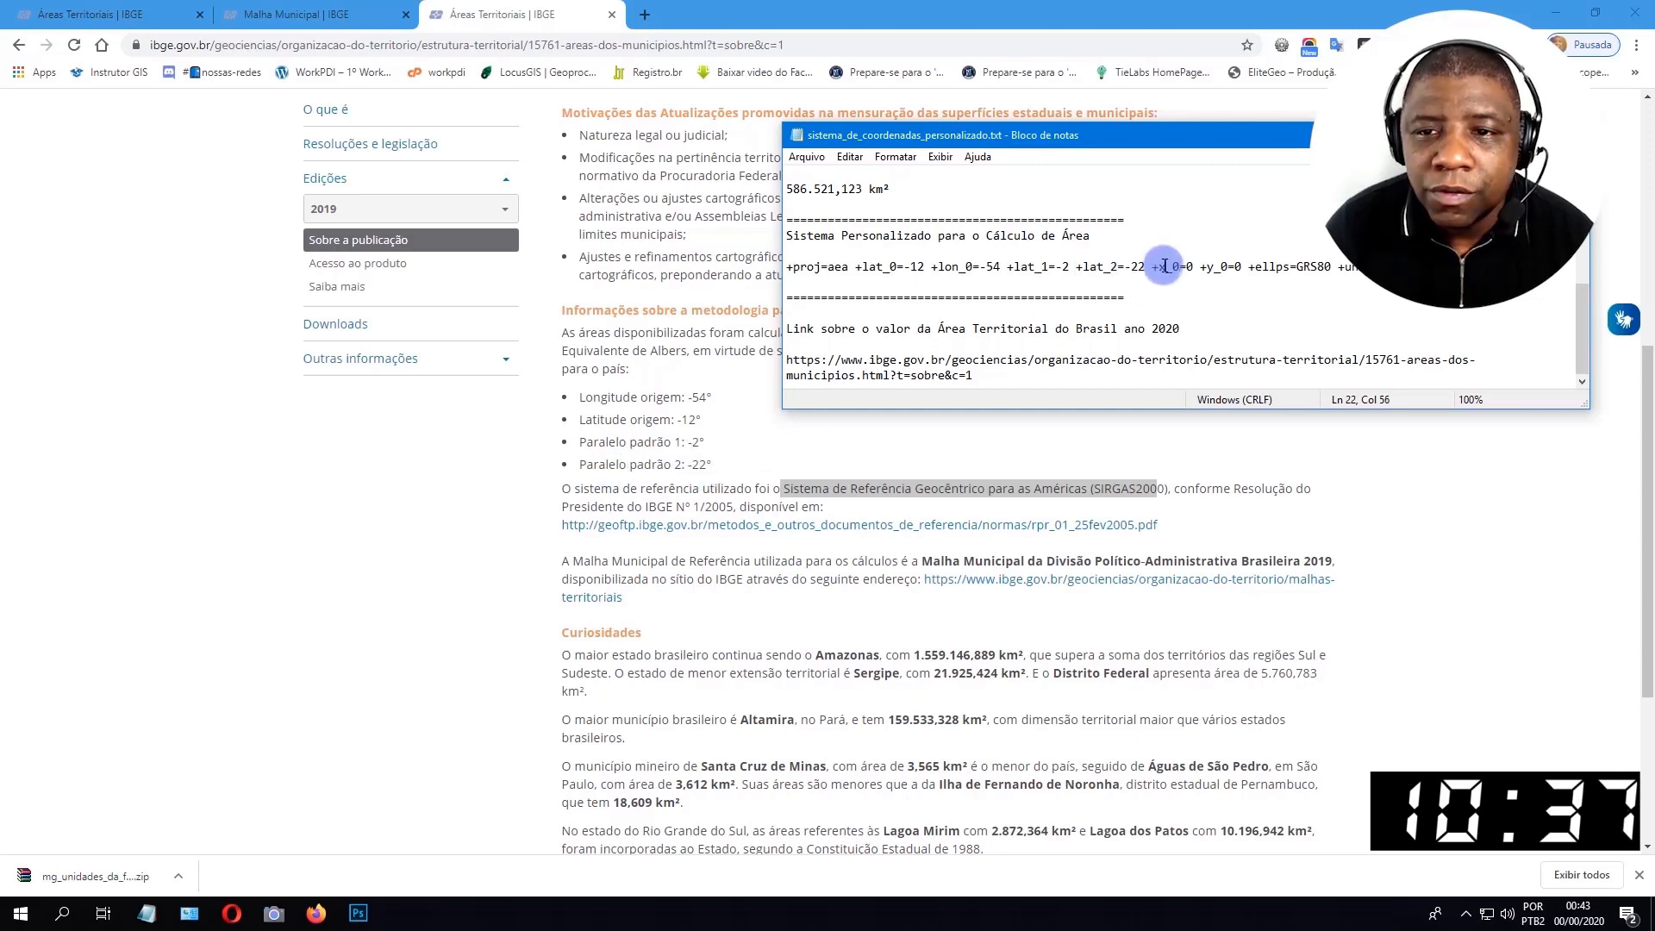
{"action": "left_click_drag", "start_coordinate": [1156, 267], "coordinate": [1234, 266]}
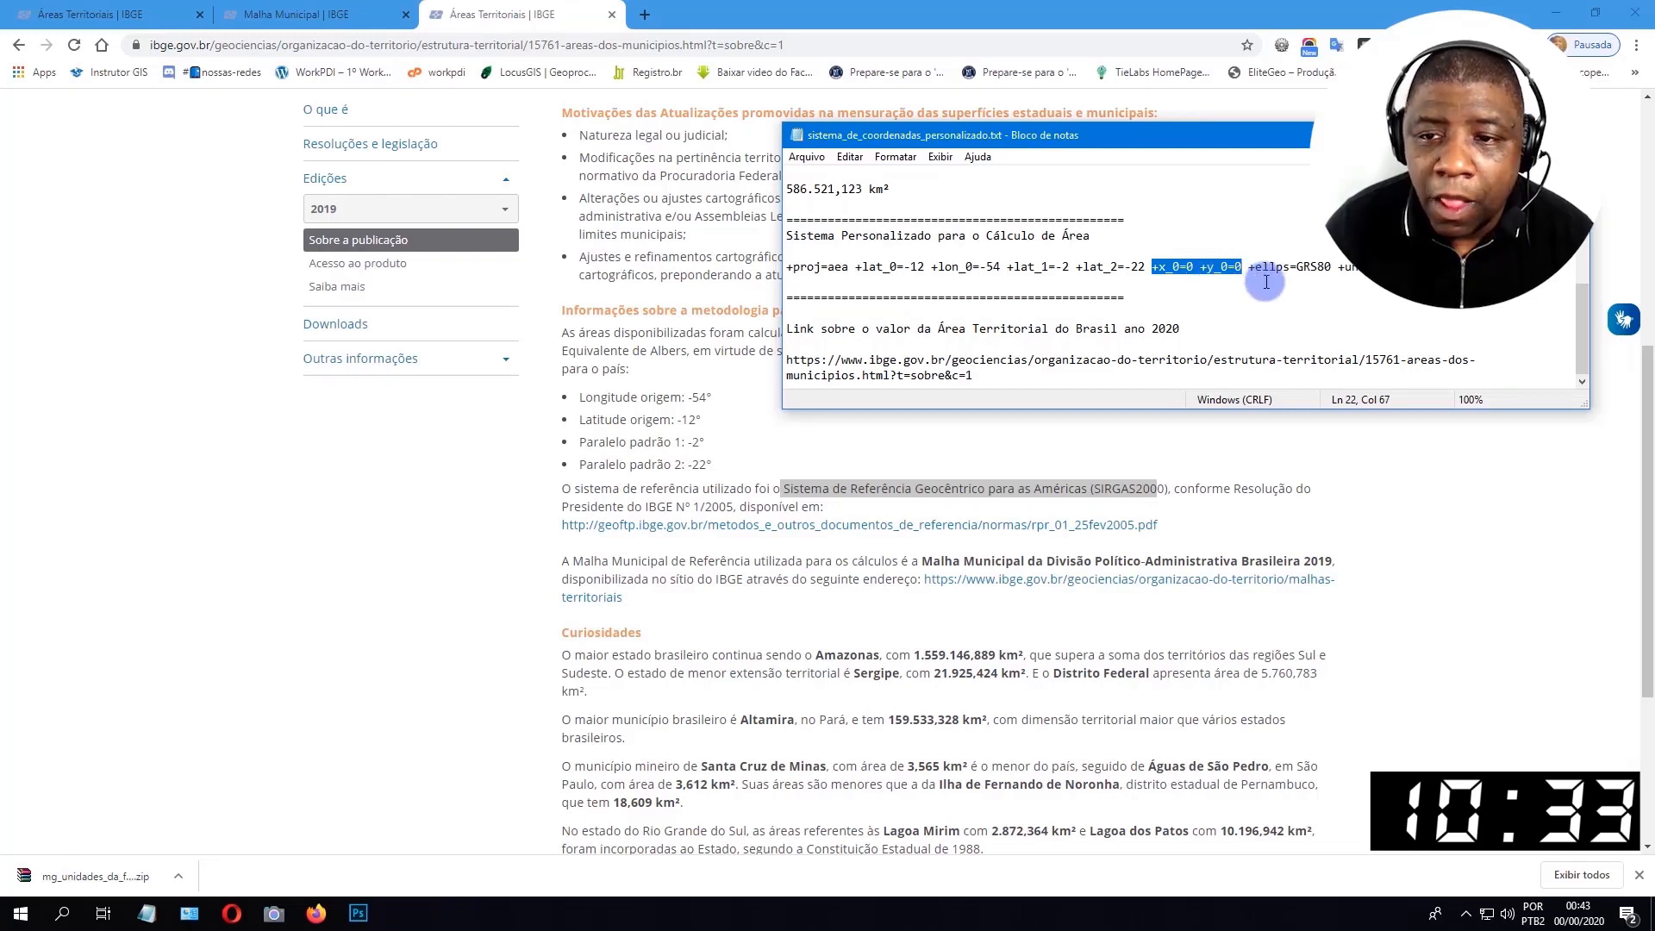
{"action": "key", "text": "Down"}
{"action": "left_click_drag", "start_coordinate": [1247, 267], "coordinate": [1290, 268]}
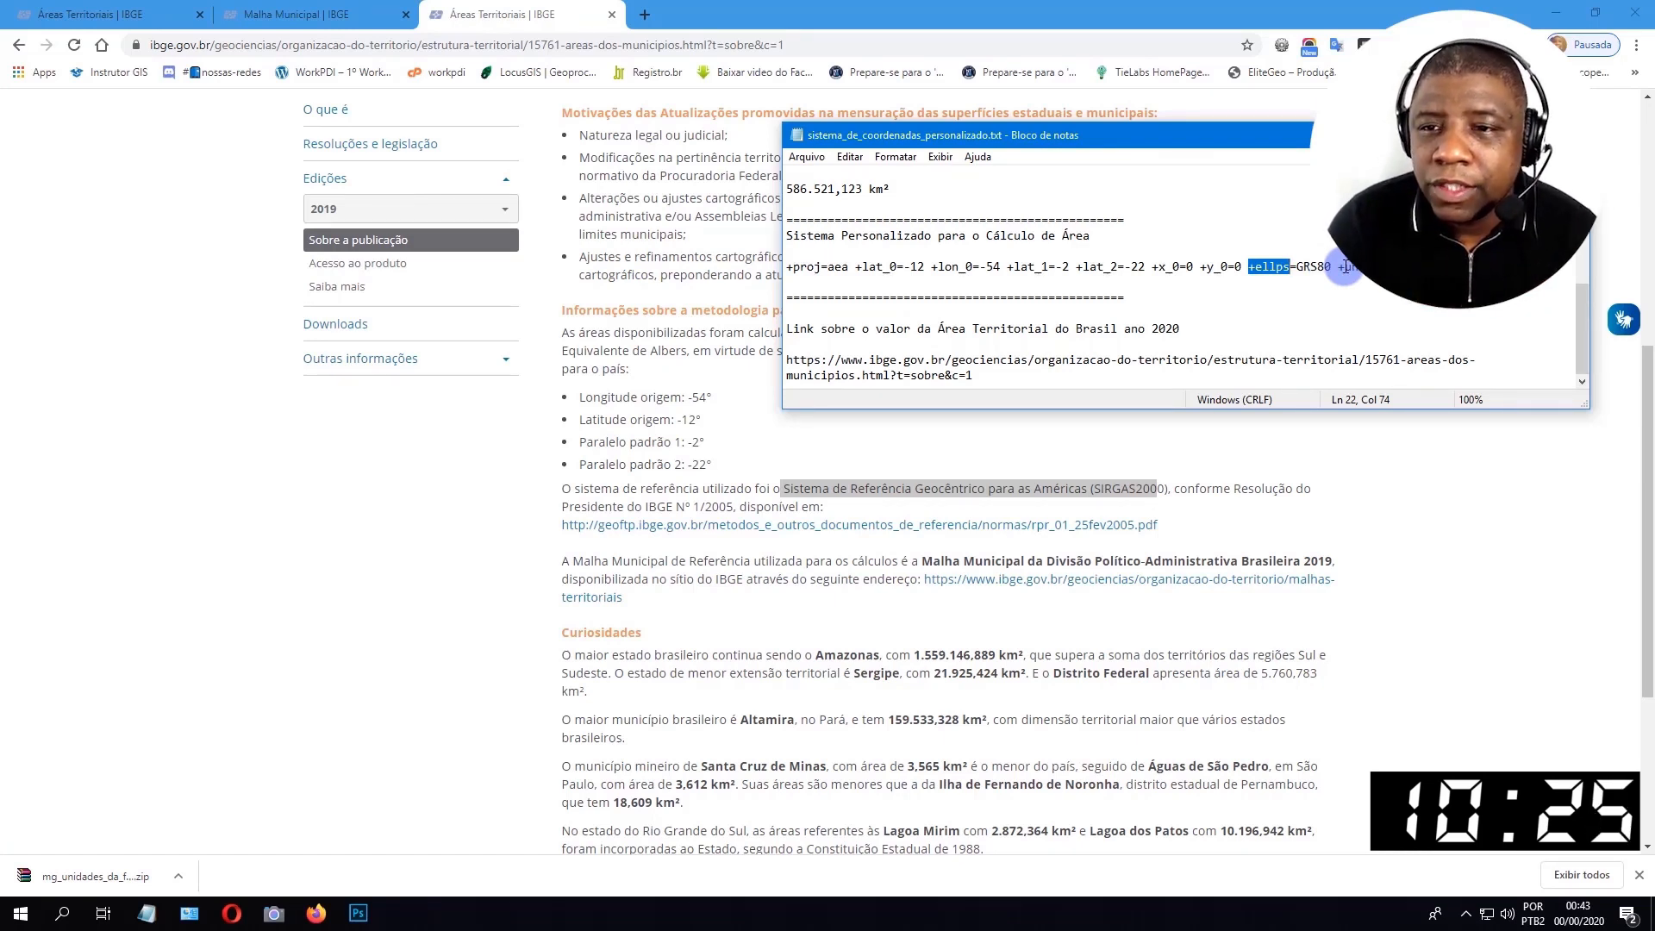
{"action": "left_click", "coordinate": [1338, 267]}
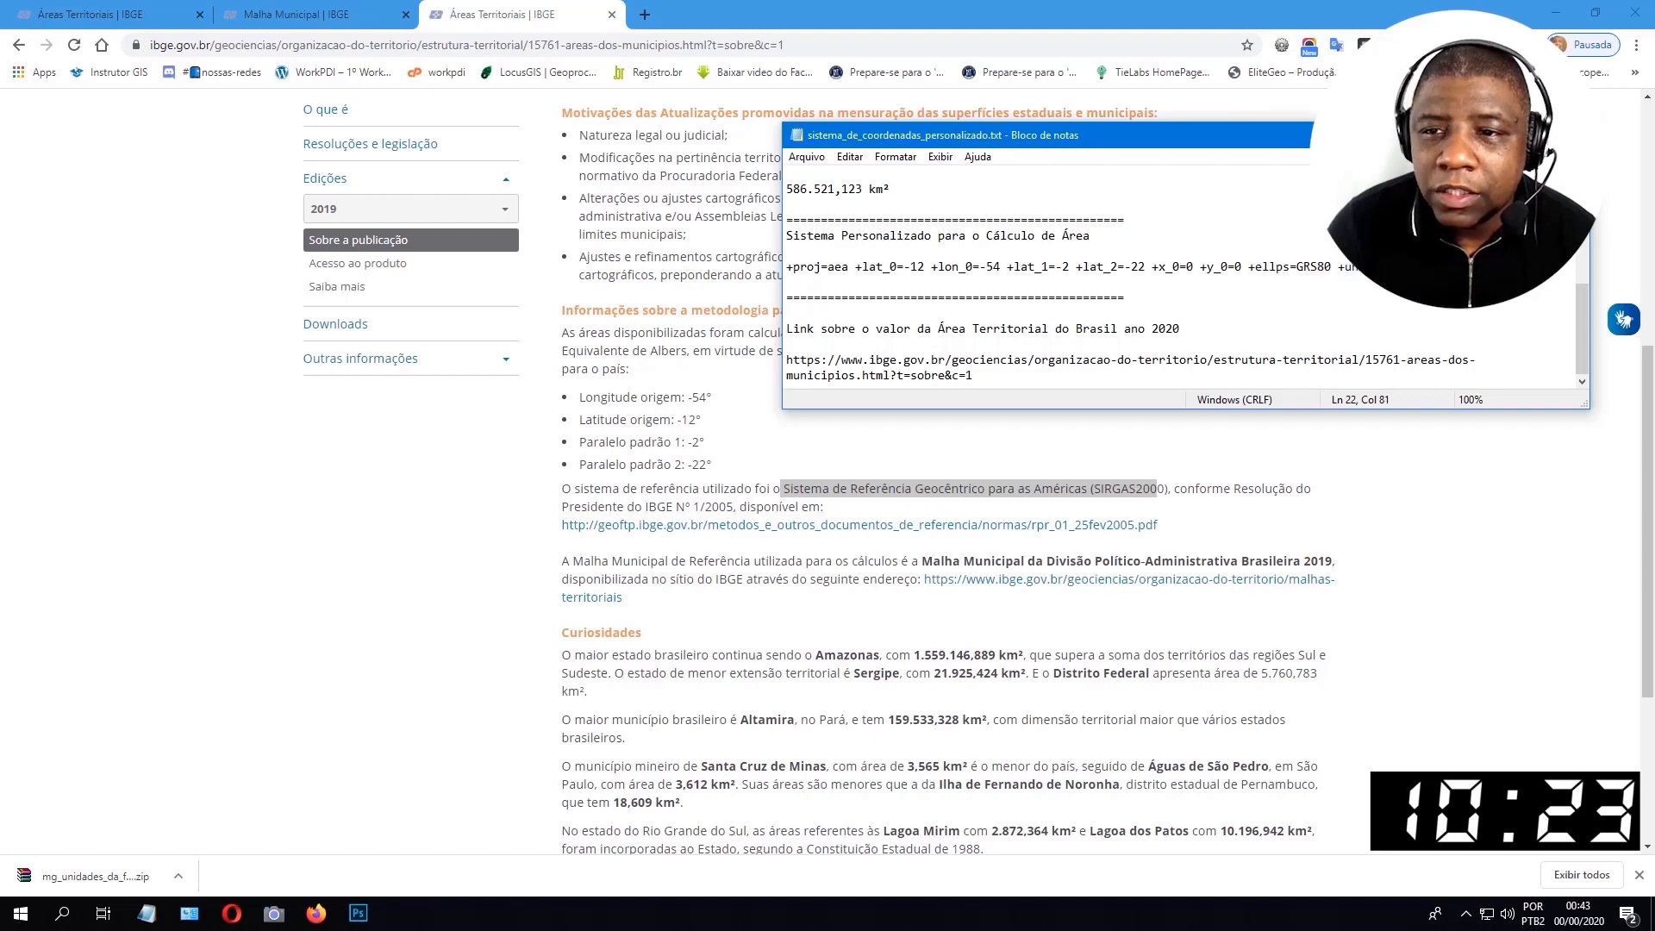
{"action": "key", "text": "Right"}
{"action": "key", "text": "Right"}
{"action": "key", "text": "Right"}
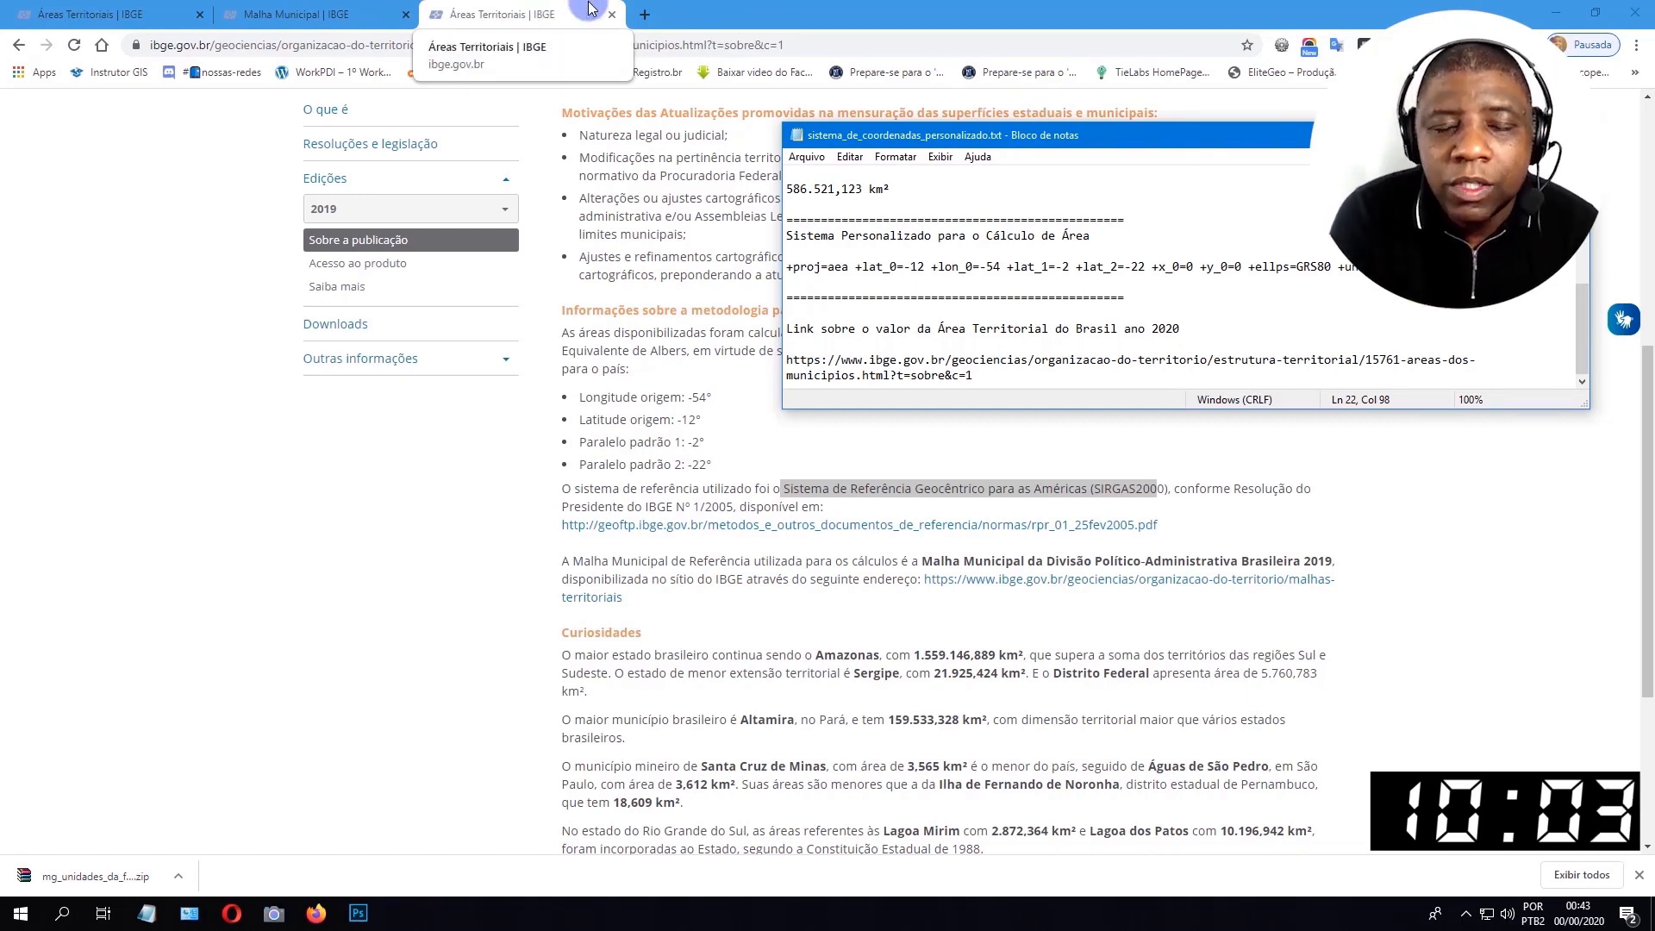
View the Minas Gerais territorial area page, switch to QGIS and check the source coordinate system of the MG_UF_2019 layer.
{"action": "left_click", "coordinate": [91, 14]}
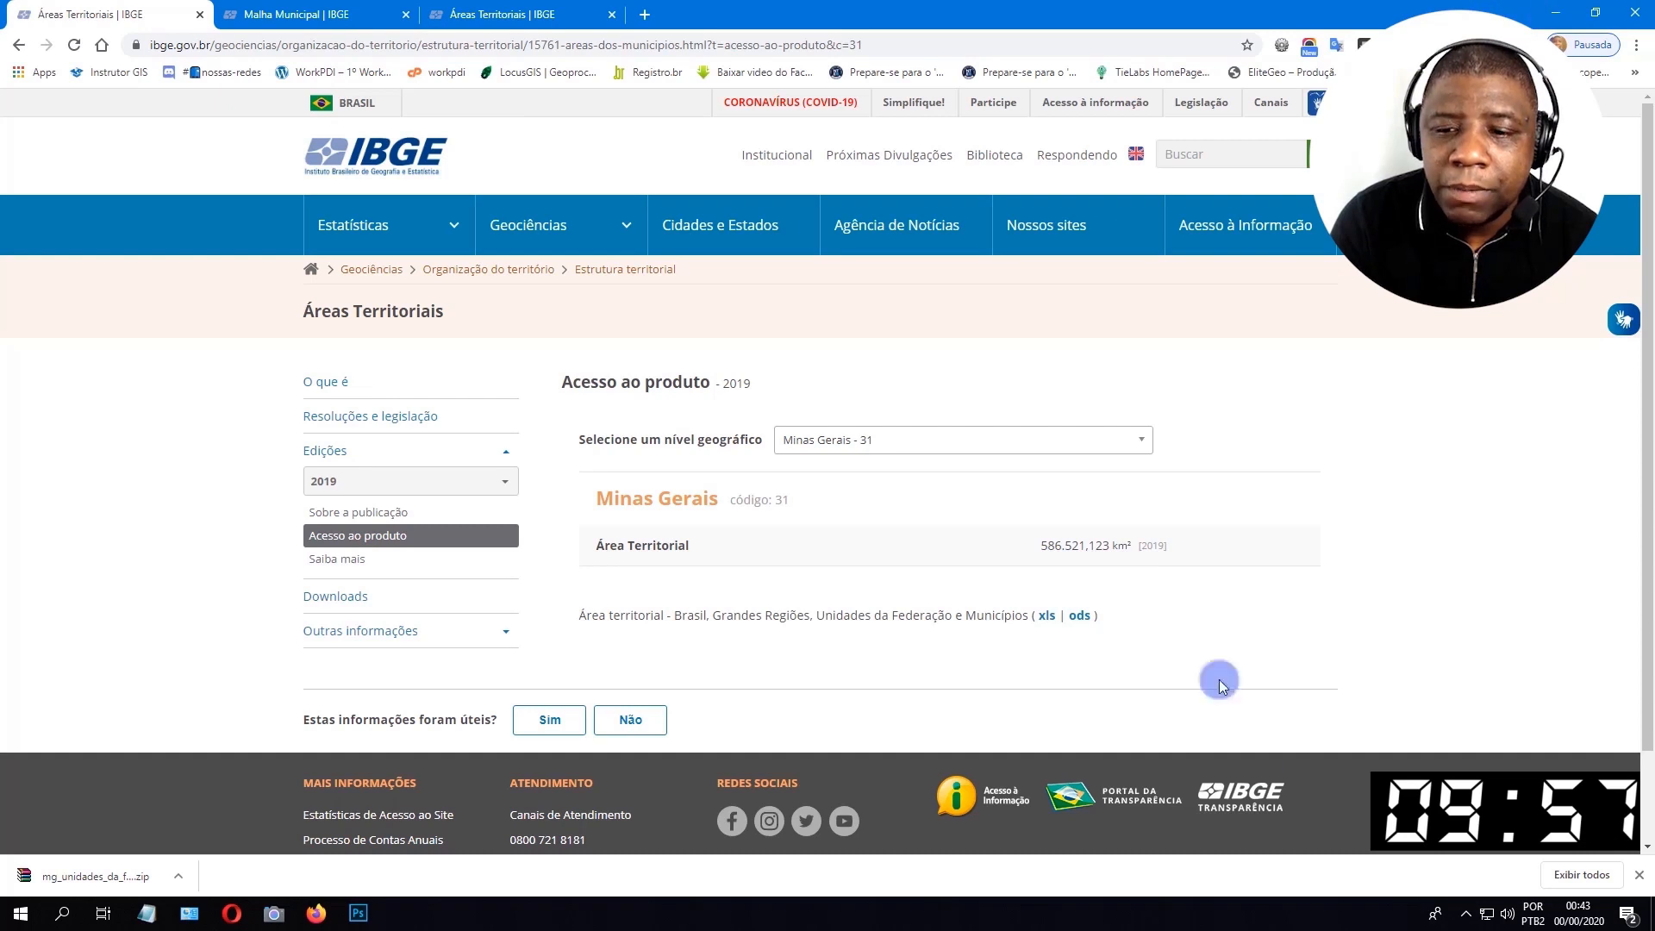
{"action": "key", "text": "alt+Tab"}
{"action": "left_click", "coordinate": [178, 189]}
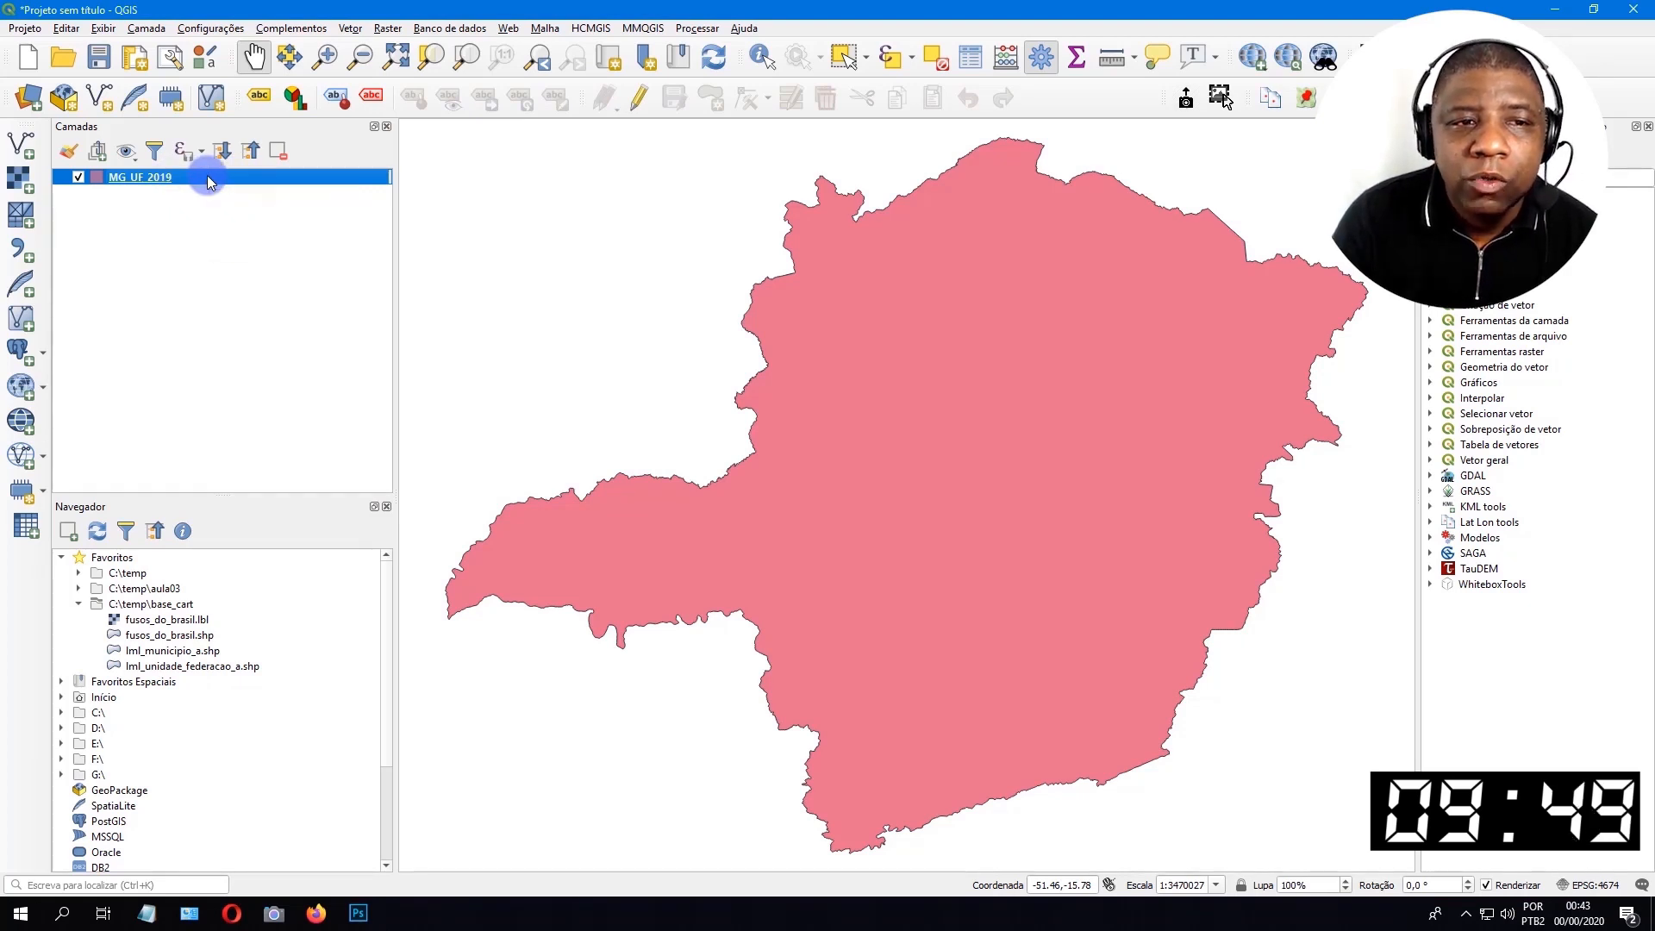
{"action": "right_click", "coordinate": [208, 178]}
{"action": "left_click", "coordinate": [340, 515]}
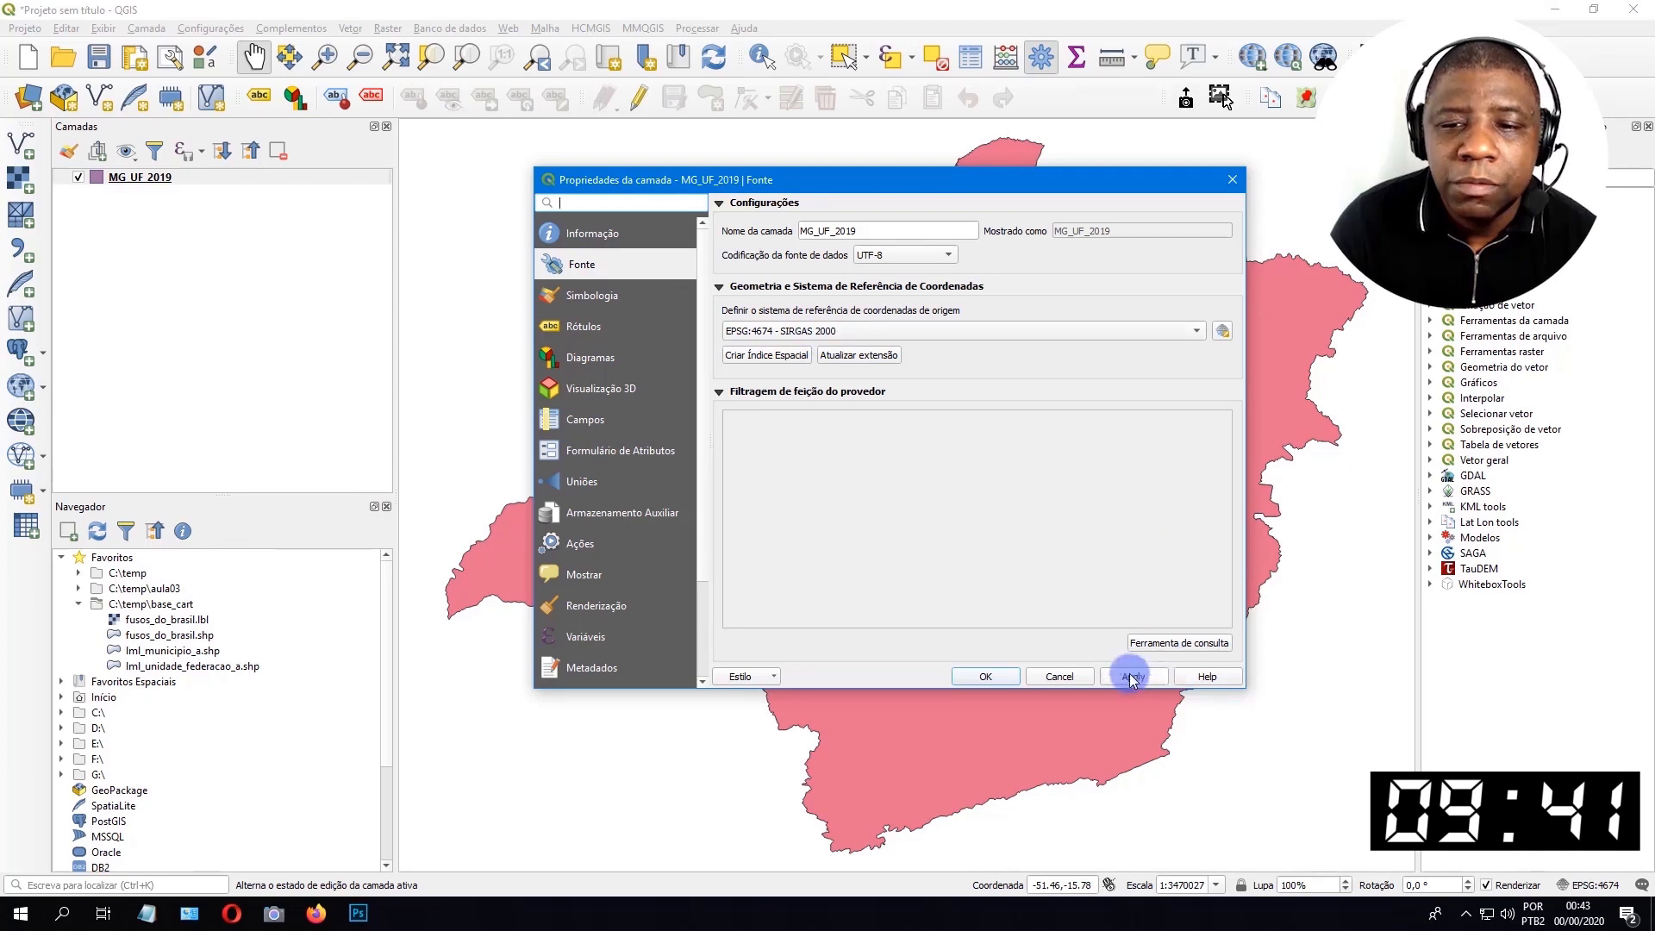
{"action": "left_click", "coordinate": [1059, 675]}
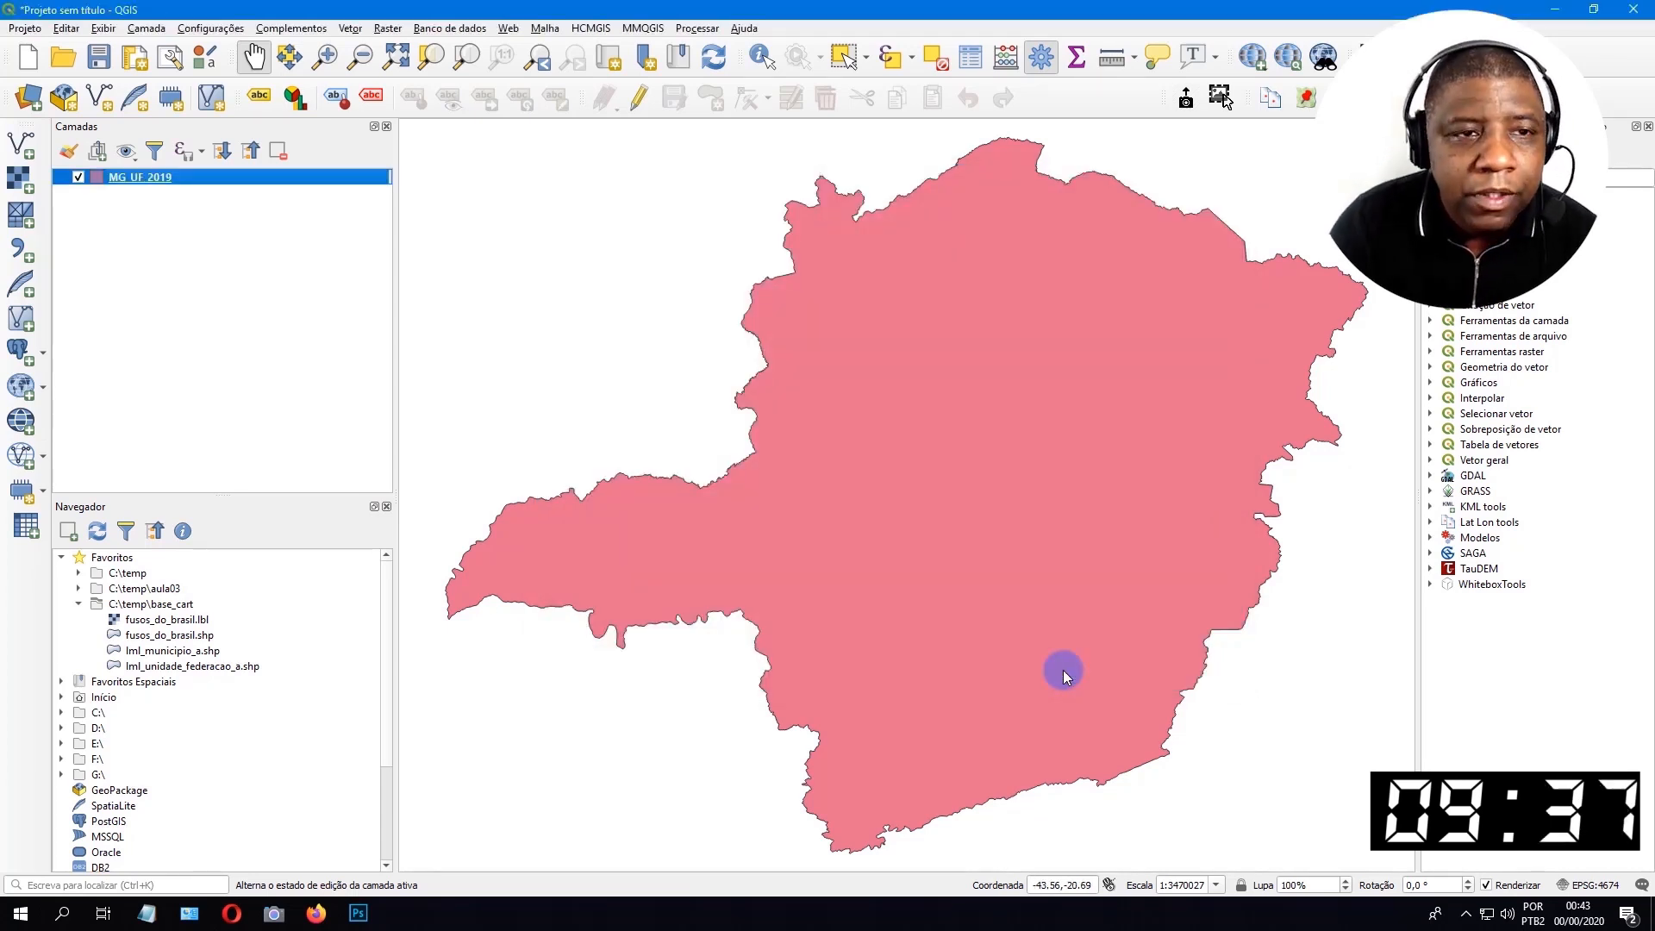
Delete the existing Albers_IBGE definition from the custom projections, save the change and check the definition list again.
{"action": "left_click", "coordinate": [205, 28]}
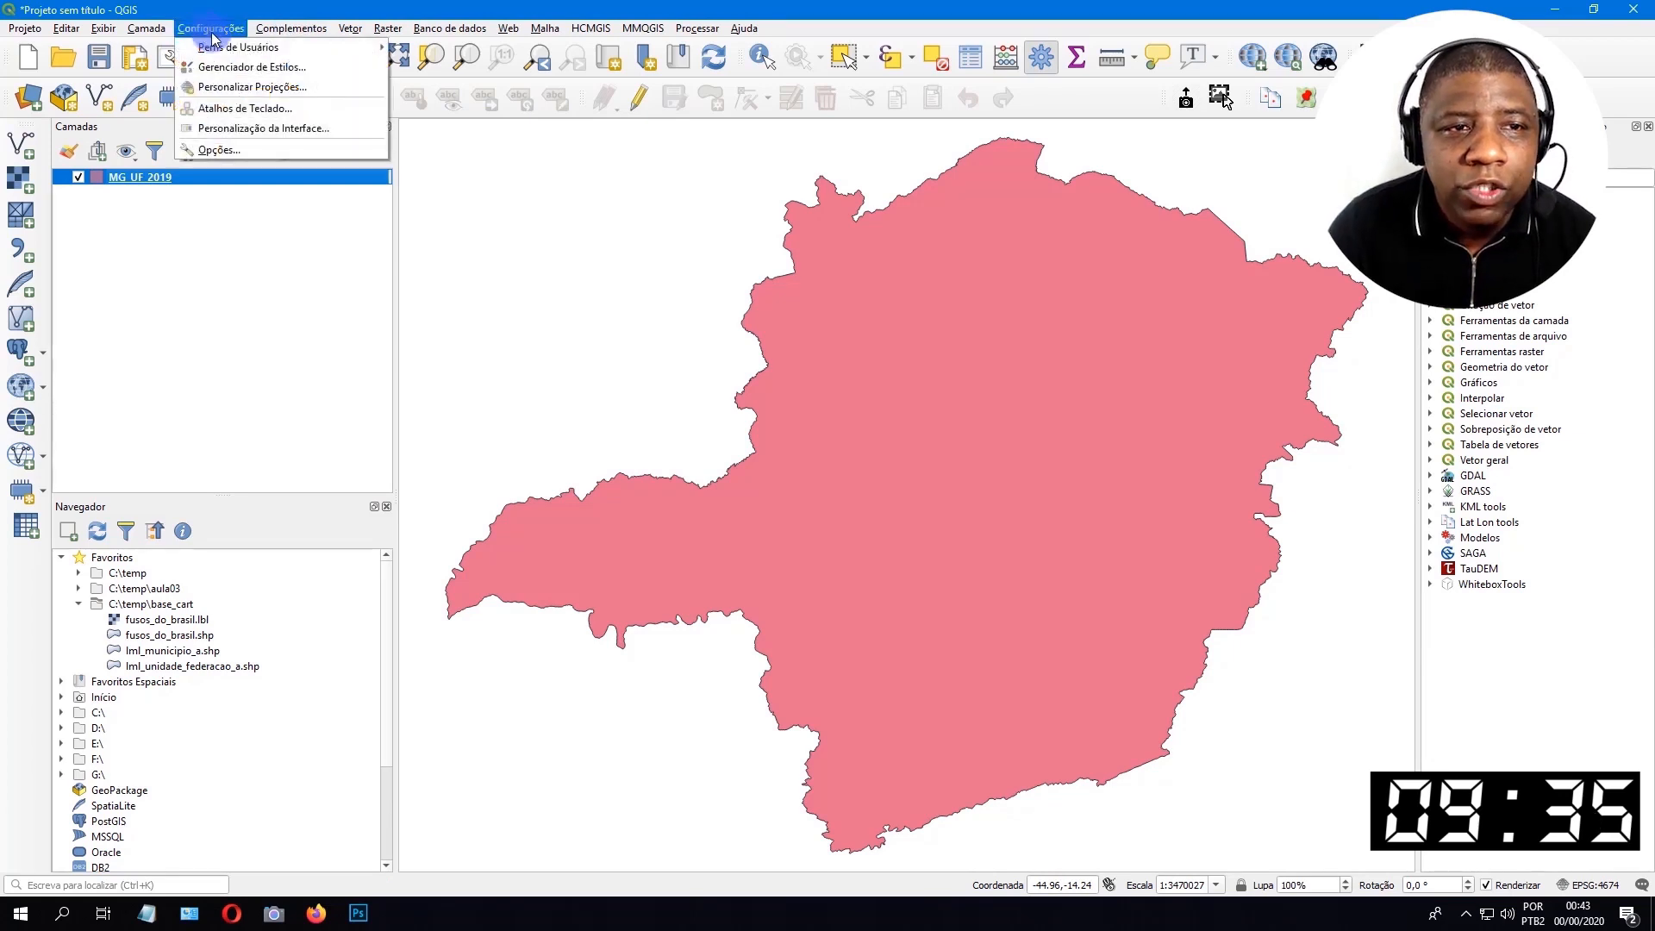
{"action": "left_click", "coordinate": [347, 86]}
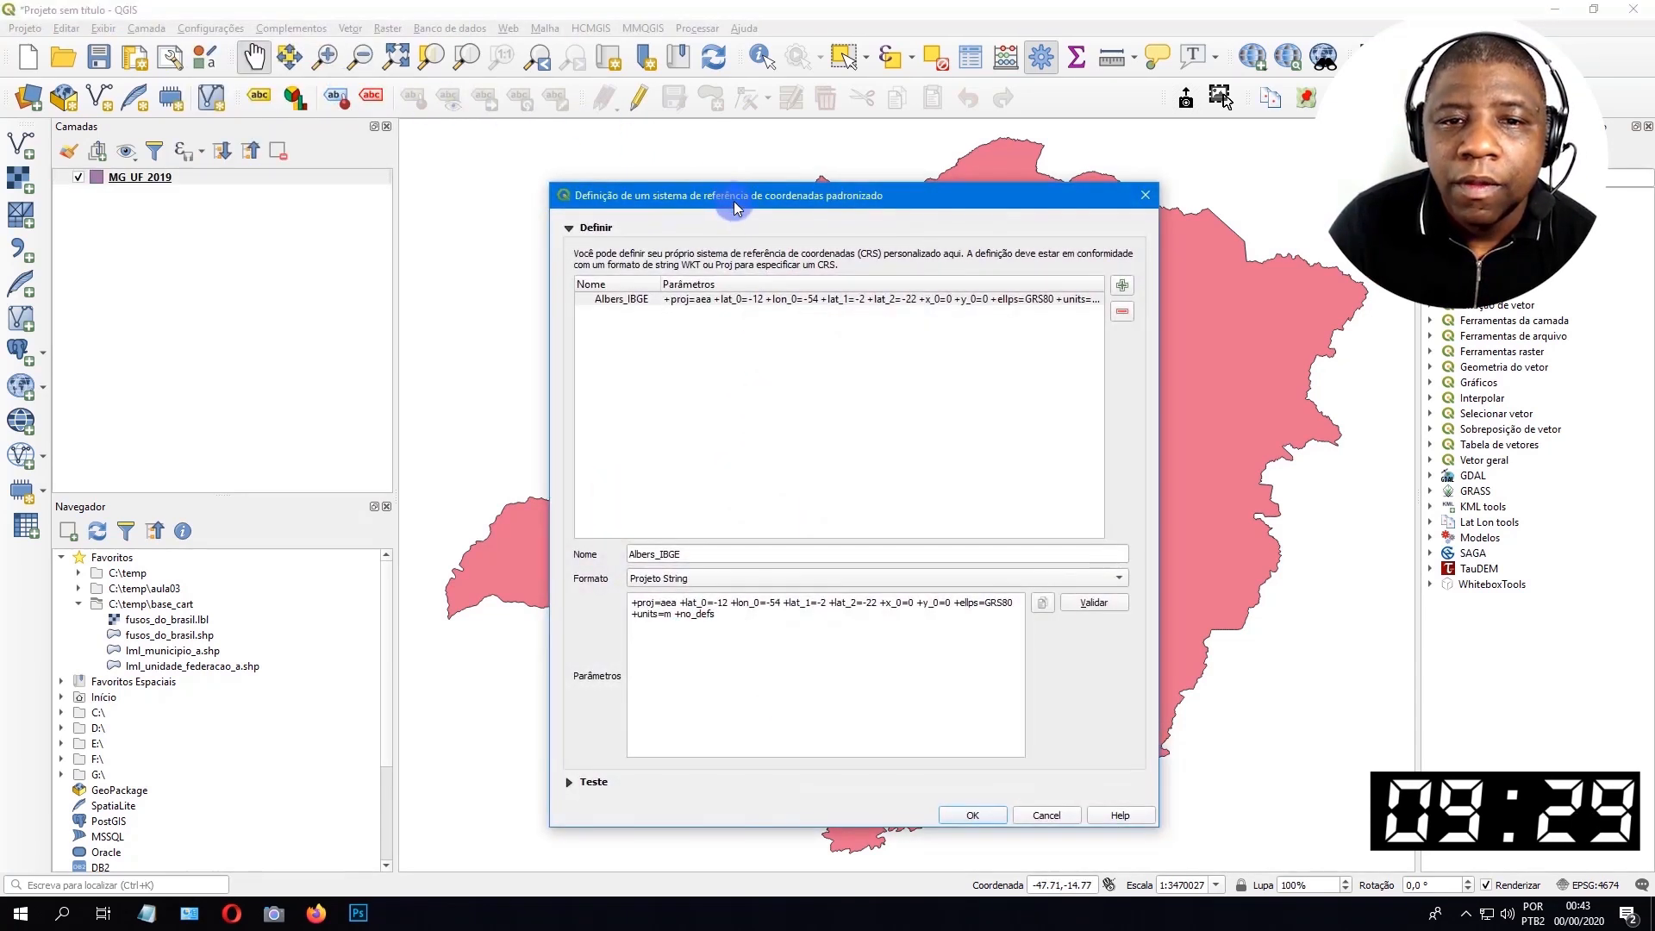
{"action": "left_click_drag", "start_coordinate": [720, 198], "coordinate": [646, 159]}
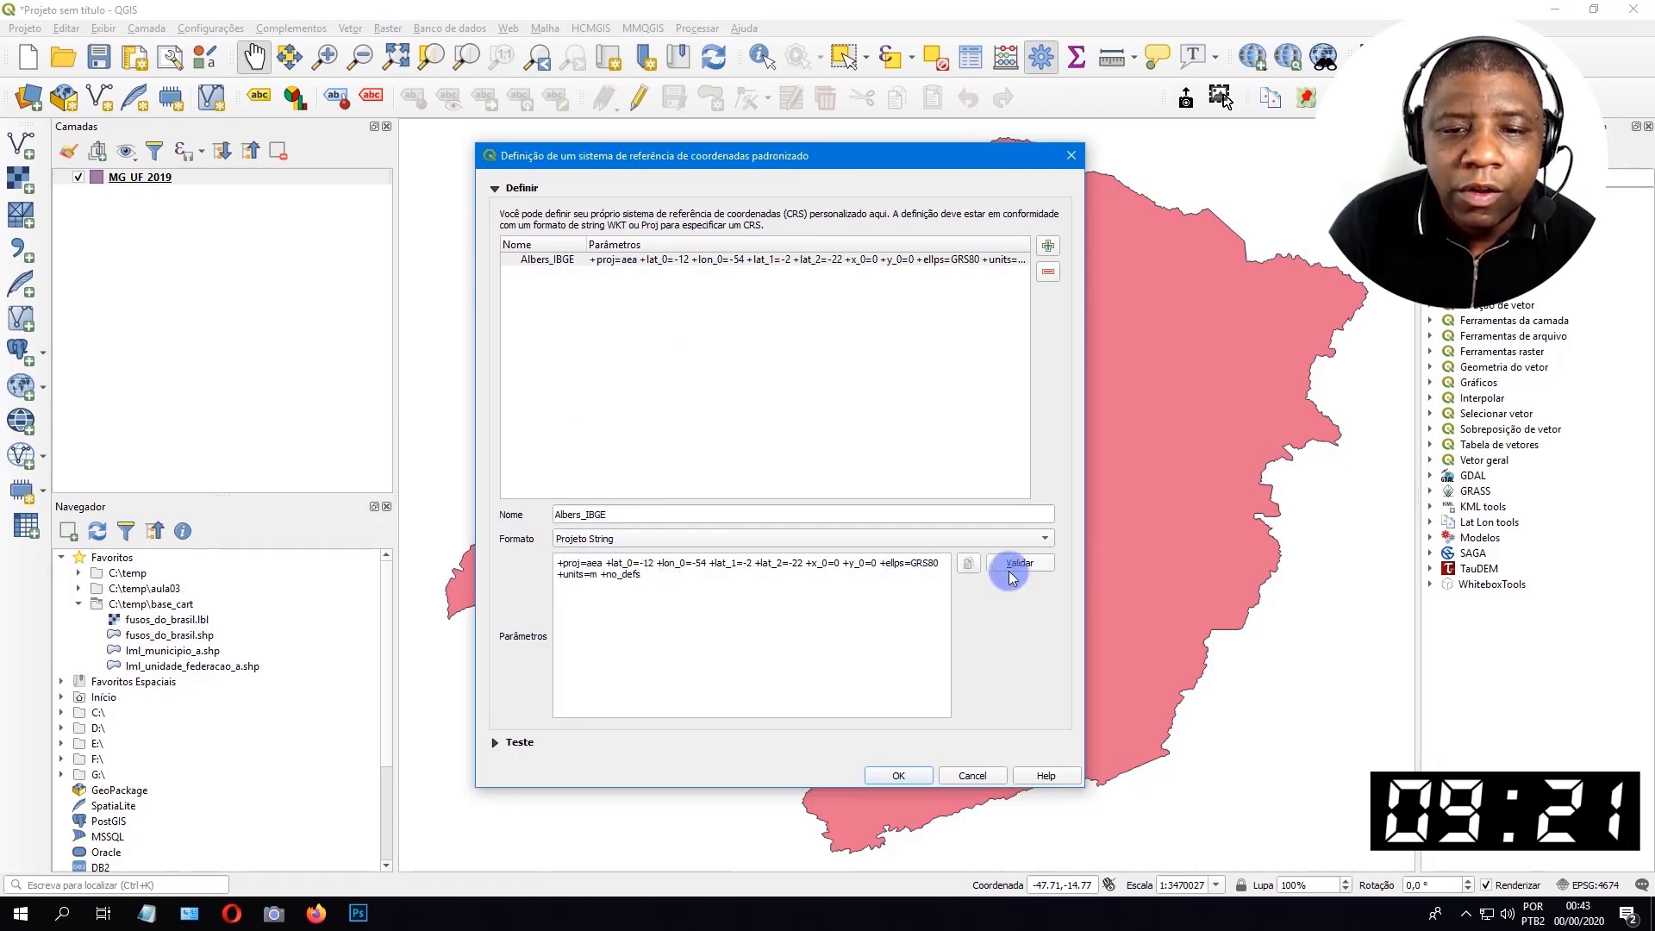
{"action": "left_click", "coordinate": [881, 259]}
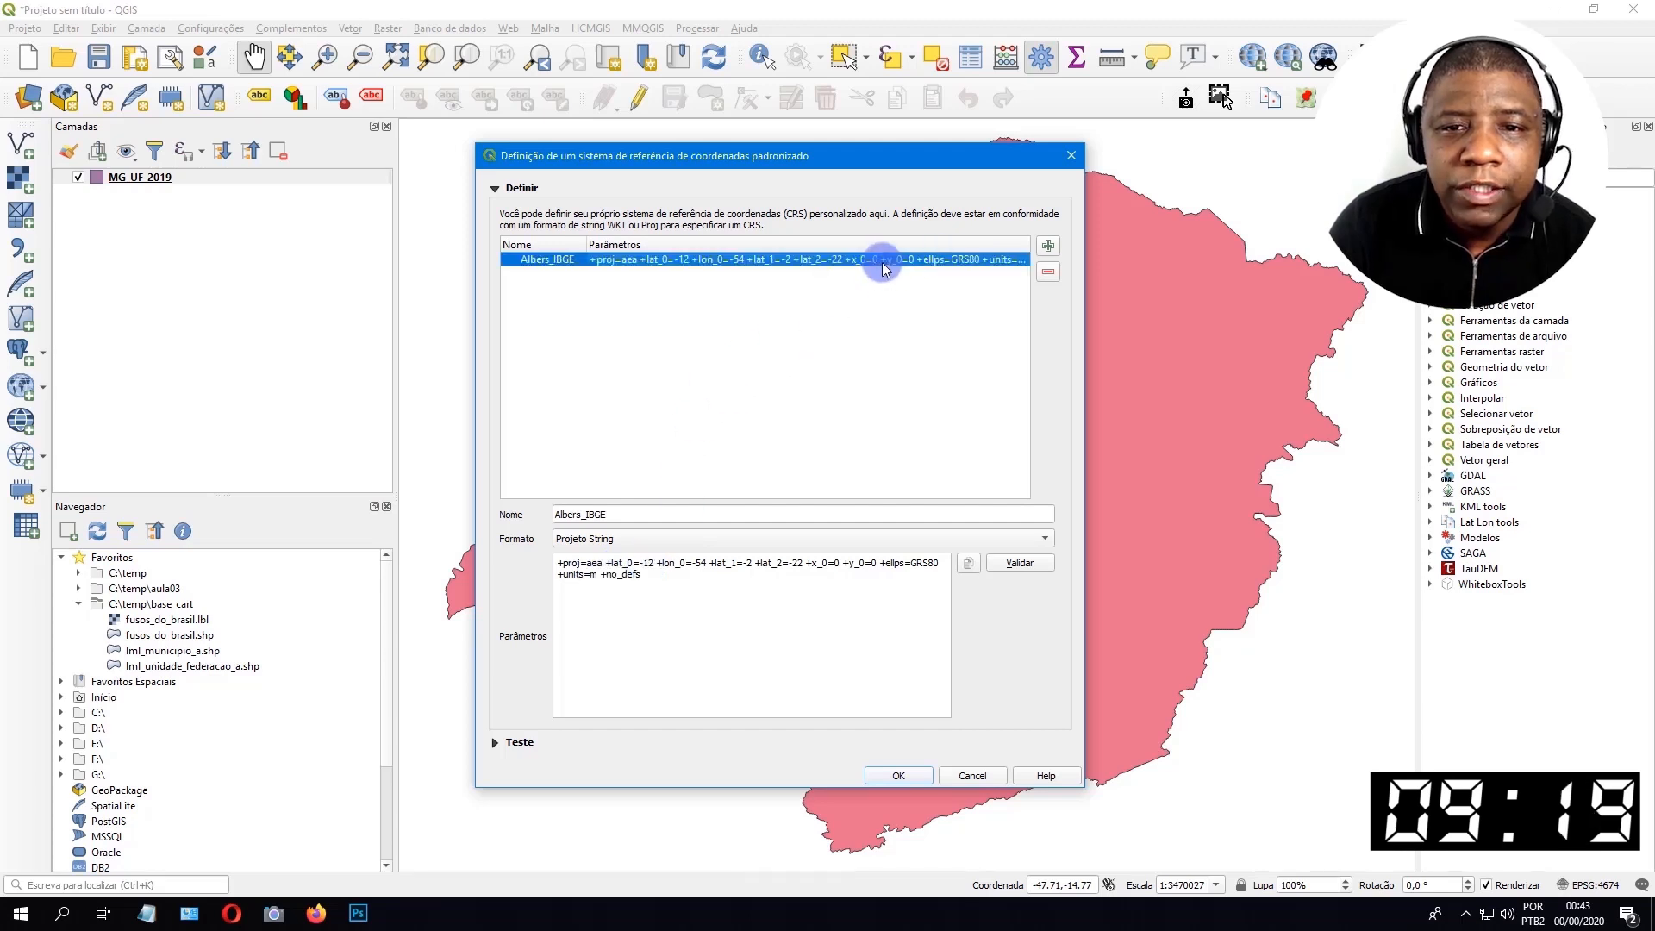
{"action": "left_click", "coordinate": [1048, 274]}
{"action": "left_click", "coordinate": [806, 495]}
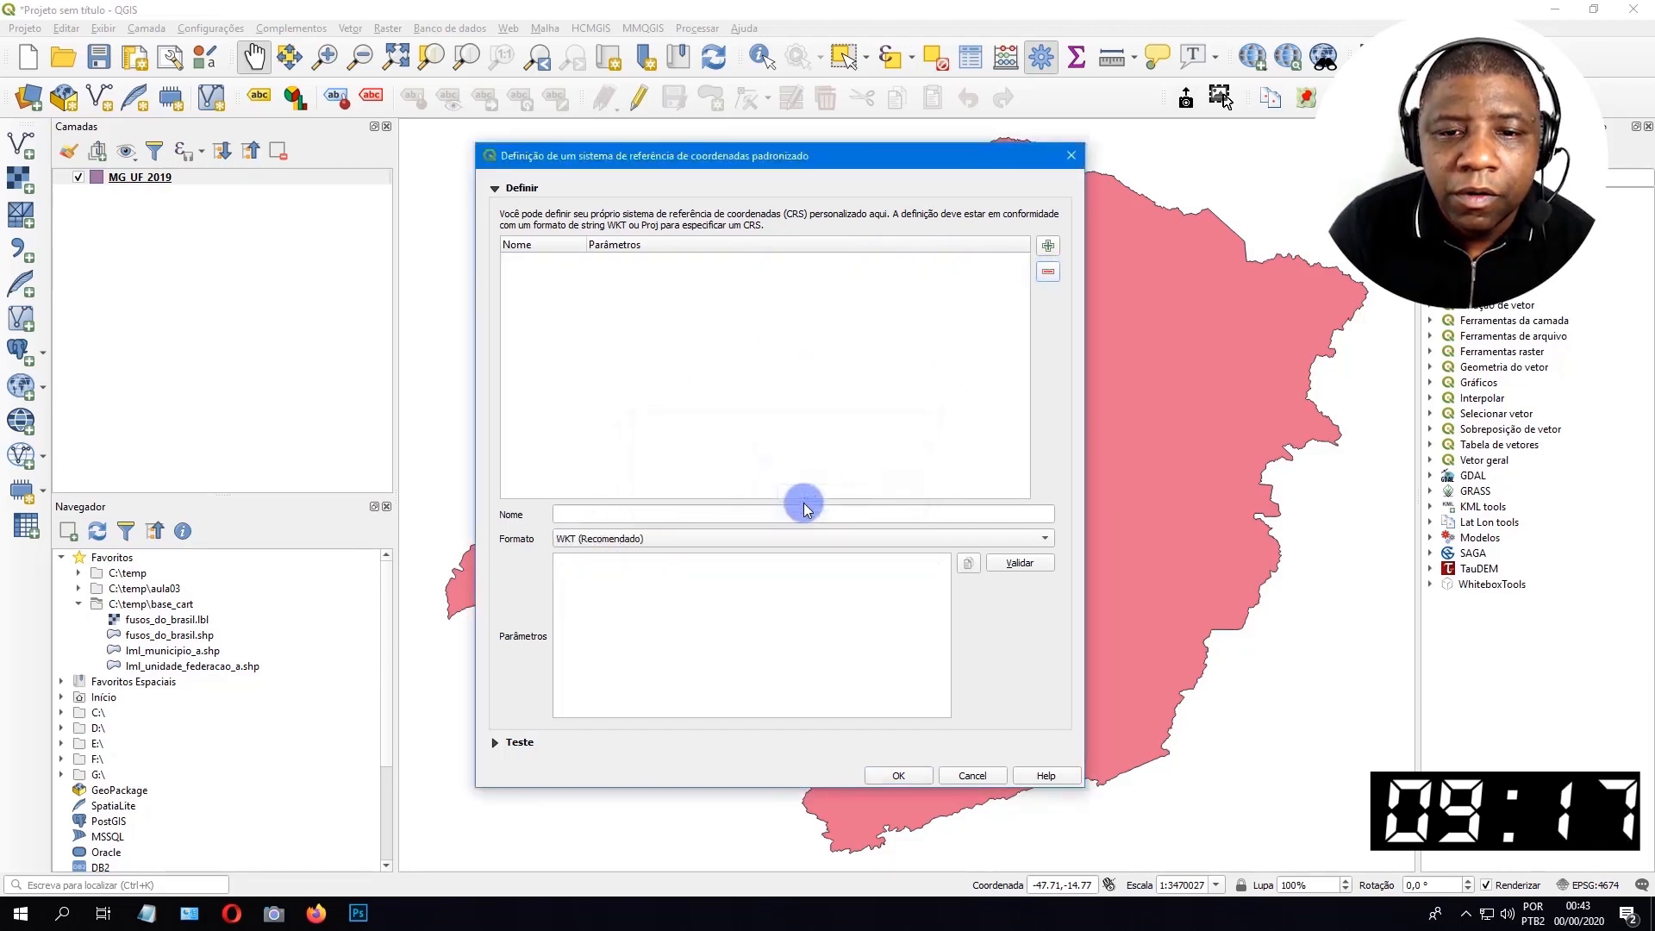
{"action": "left_click", "coordinate": [893, 777]}
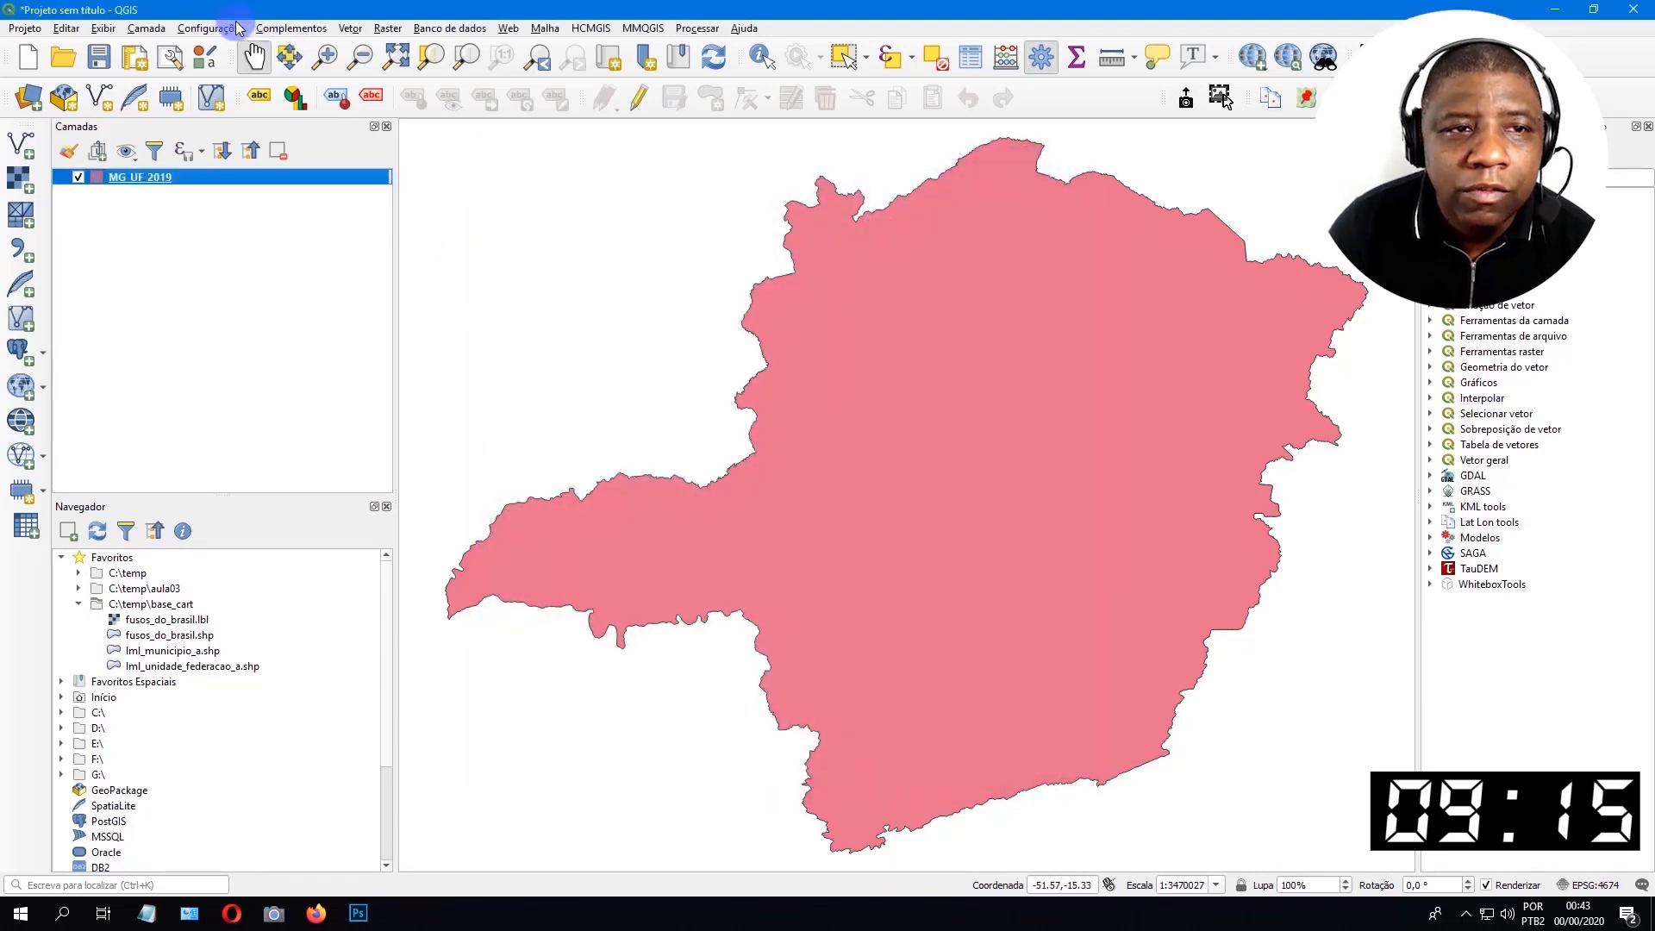
{"action": "left_click", "coordinate": [217, 28]}
{"action": "left_click", "coordinate": [255, 88]}
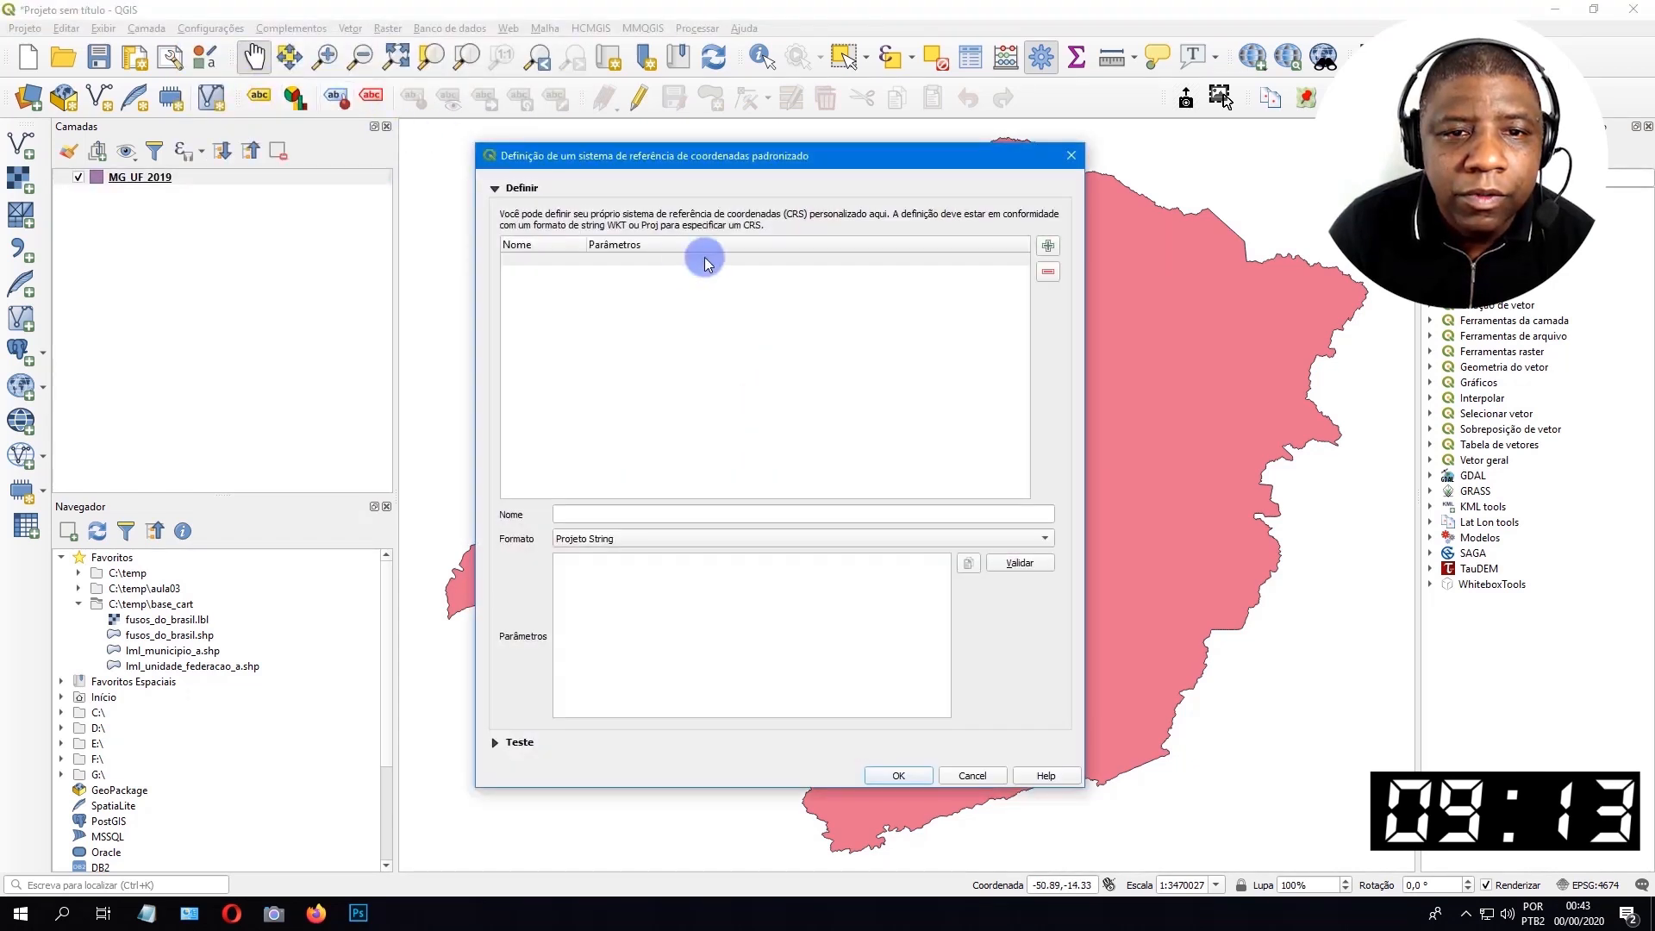
{"action": "left_click", "coordinate": [1070, 155]}
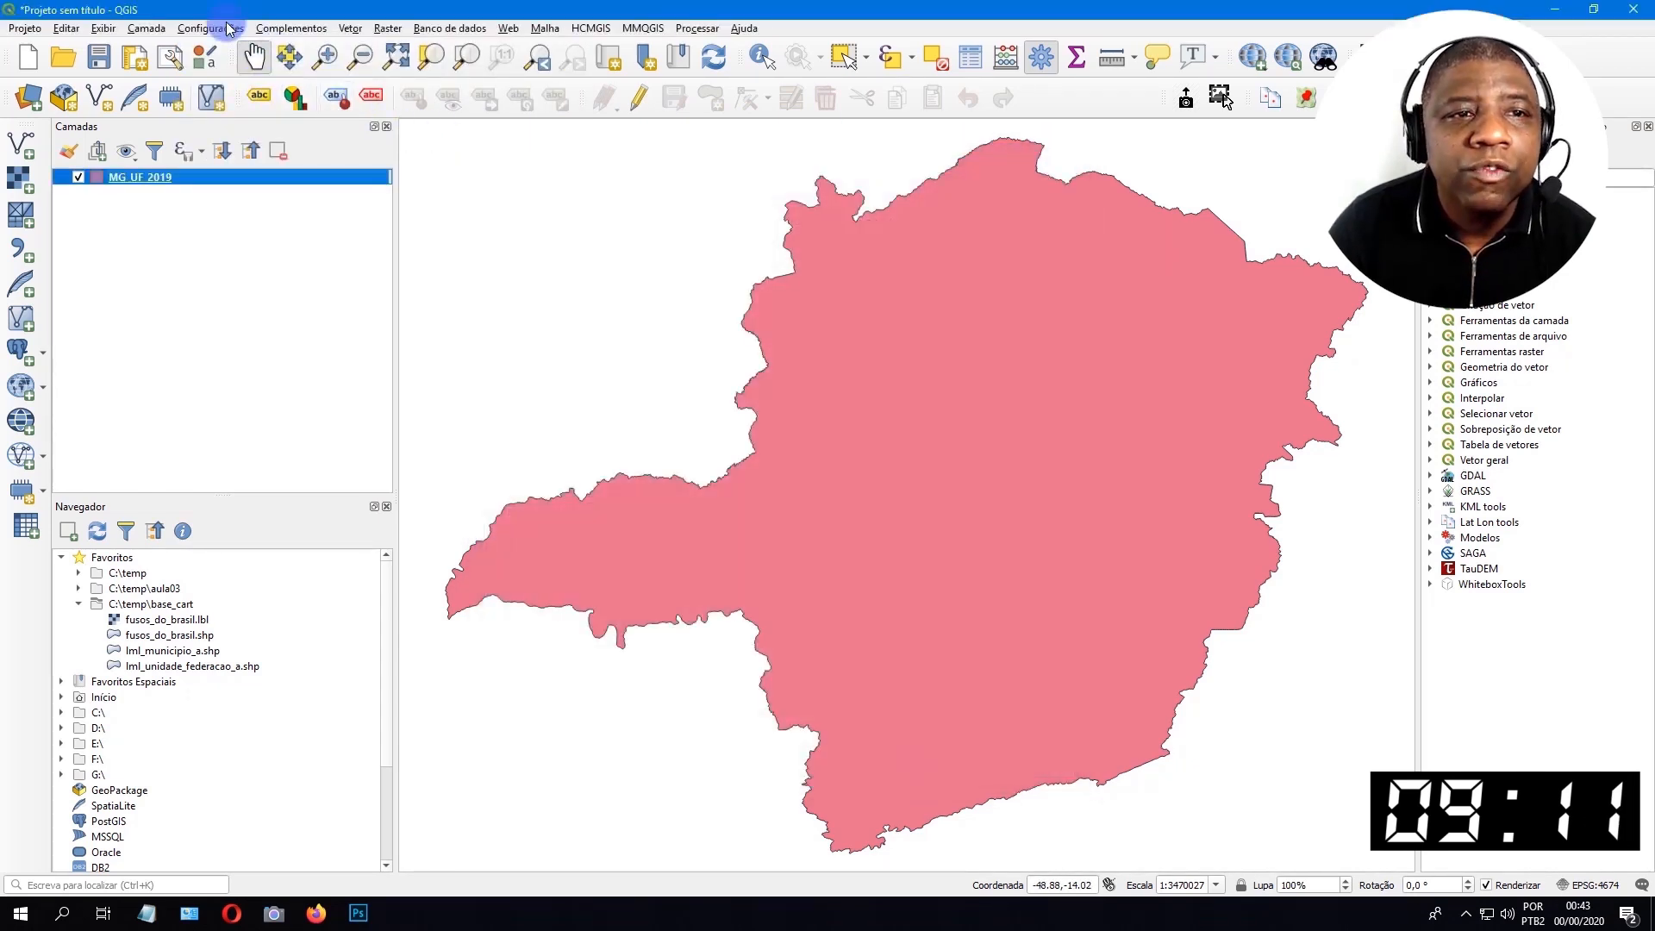
Start a custom coordinate system definition and name it Albers_IBGE.
{"action": "left_click", "coordinate": [211, 29]}
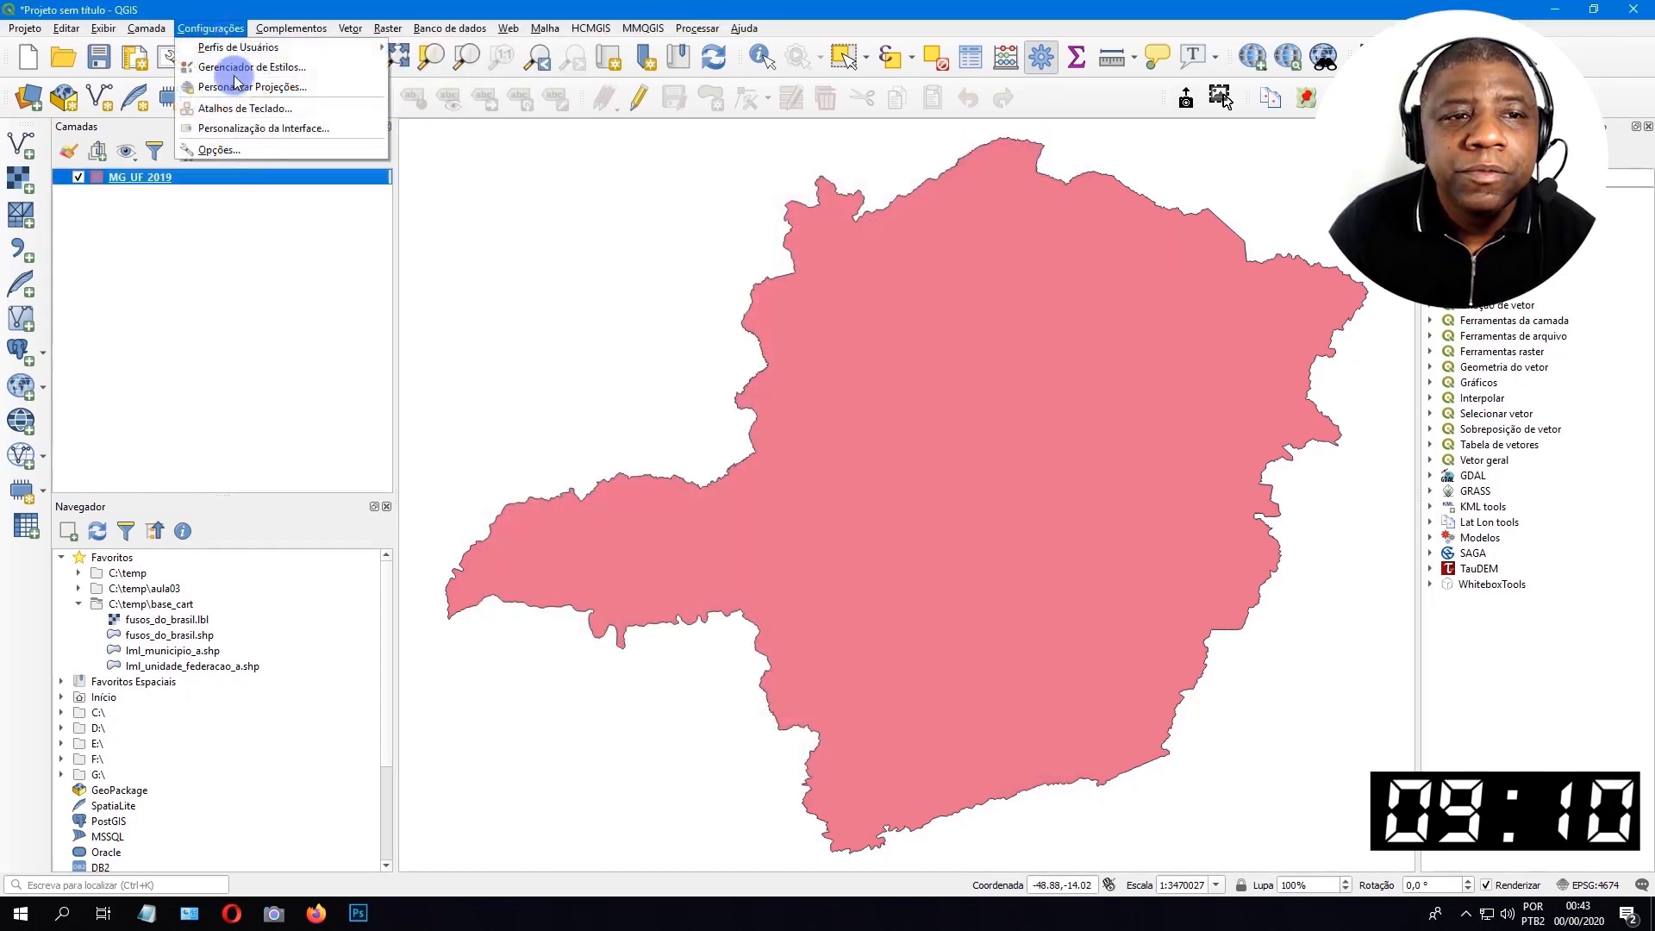
{"action": "left_click", "coordinate": [293, 87]}
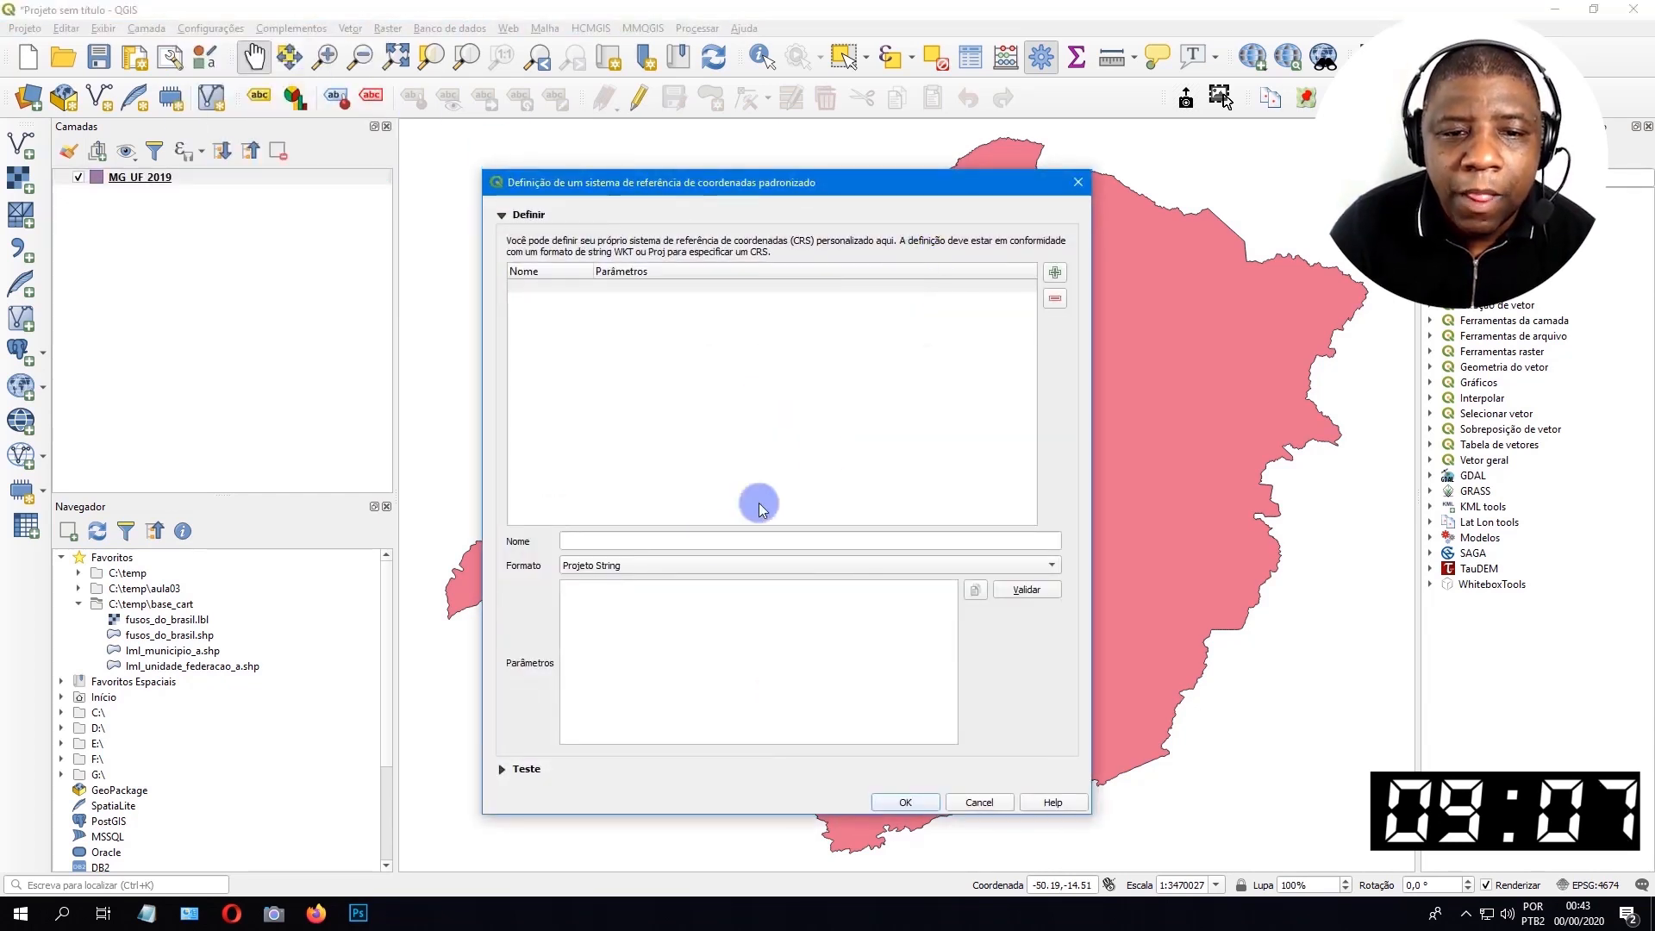
{"action": "left_click", "coordinate": [659, 540]}
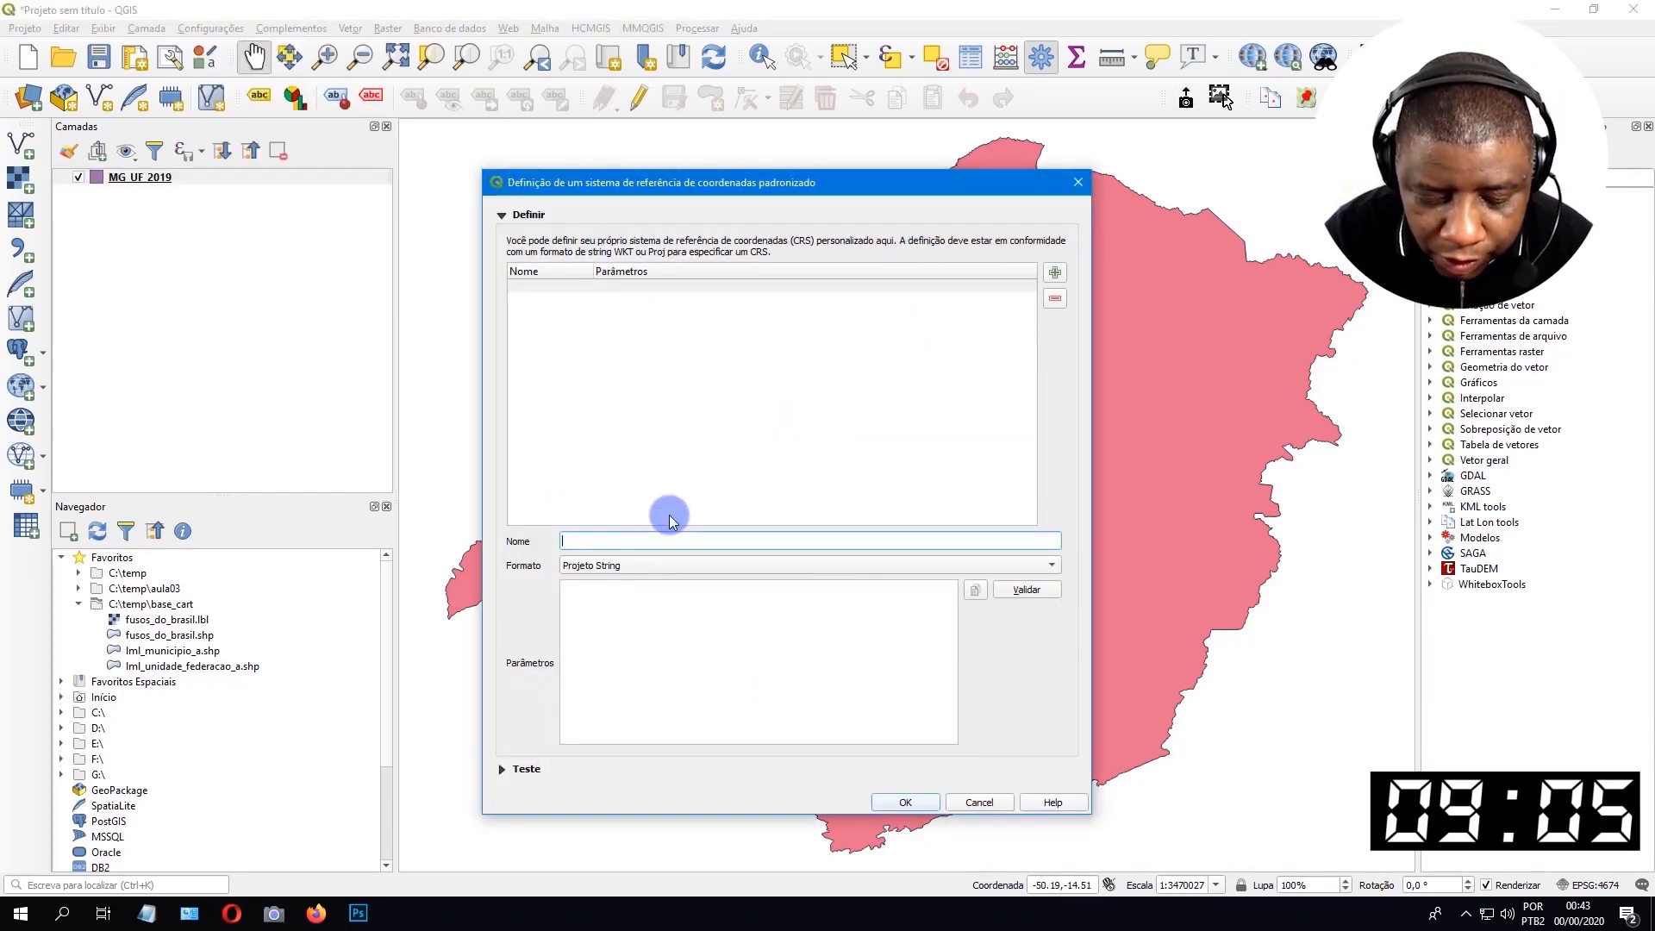
{"action": "type", "text": "Albers"}
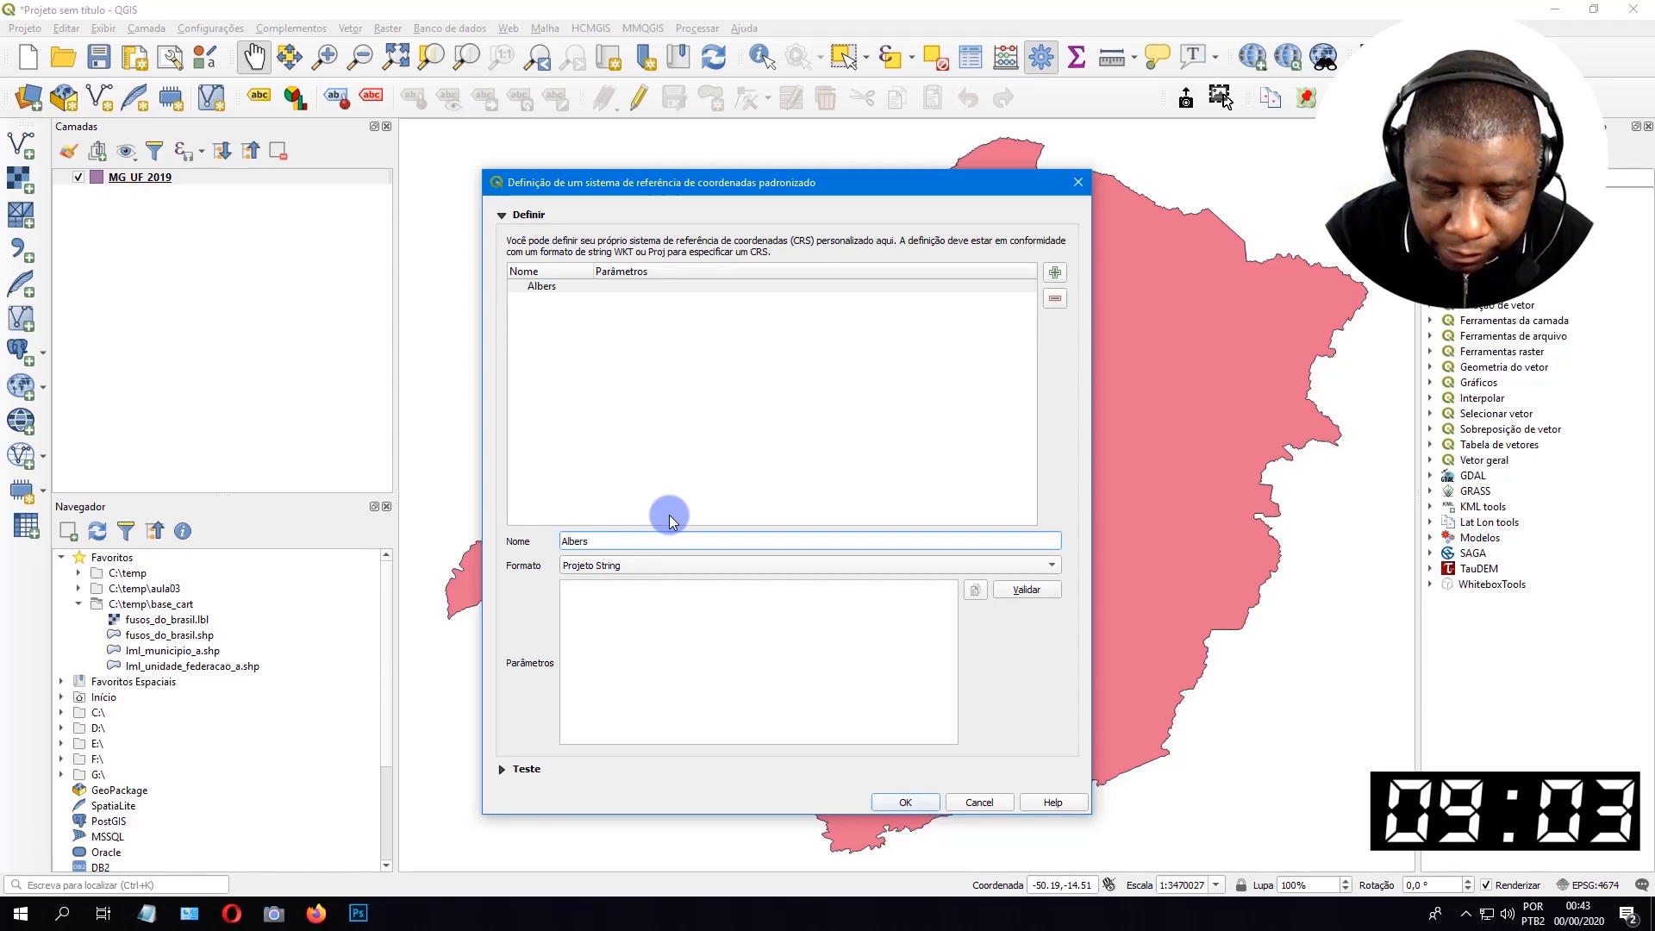
{"action": "type", "text": "_IBGE"}
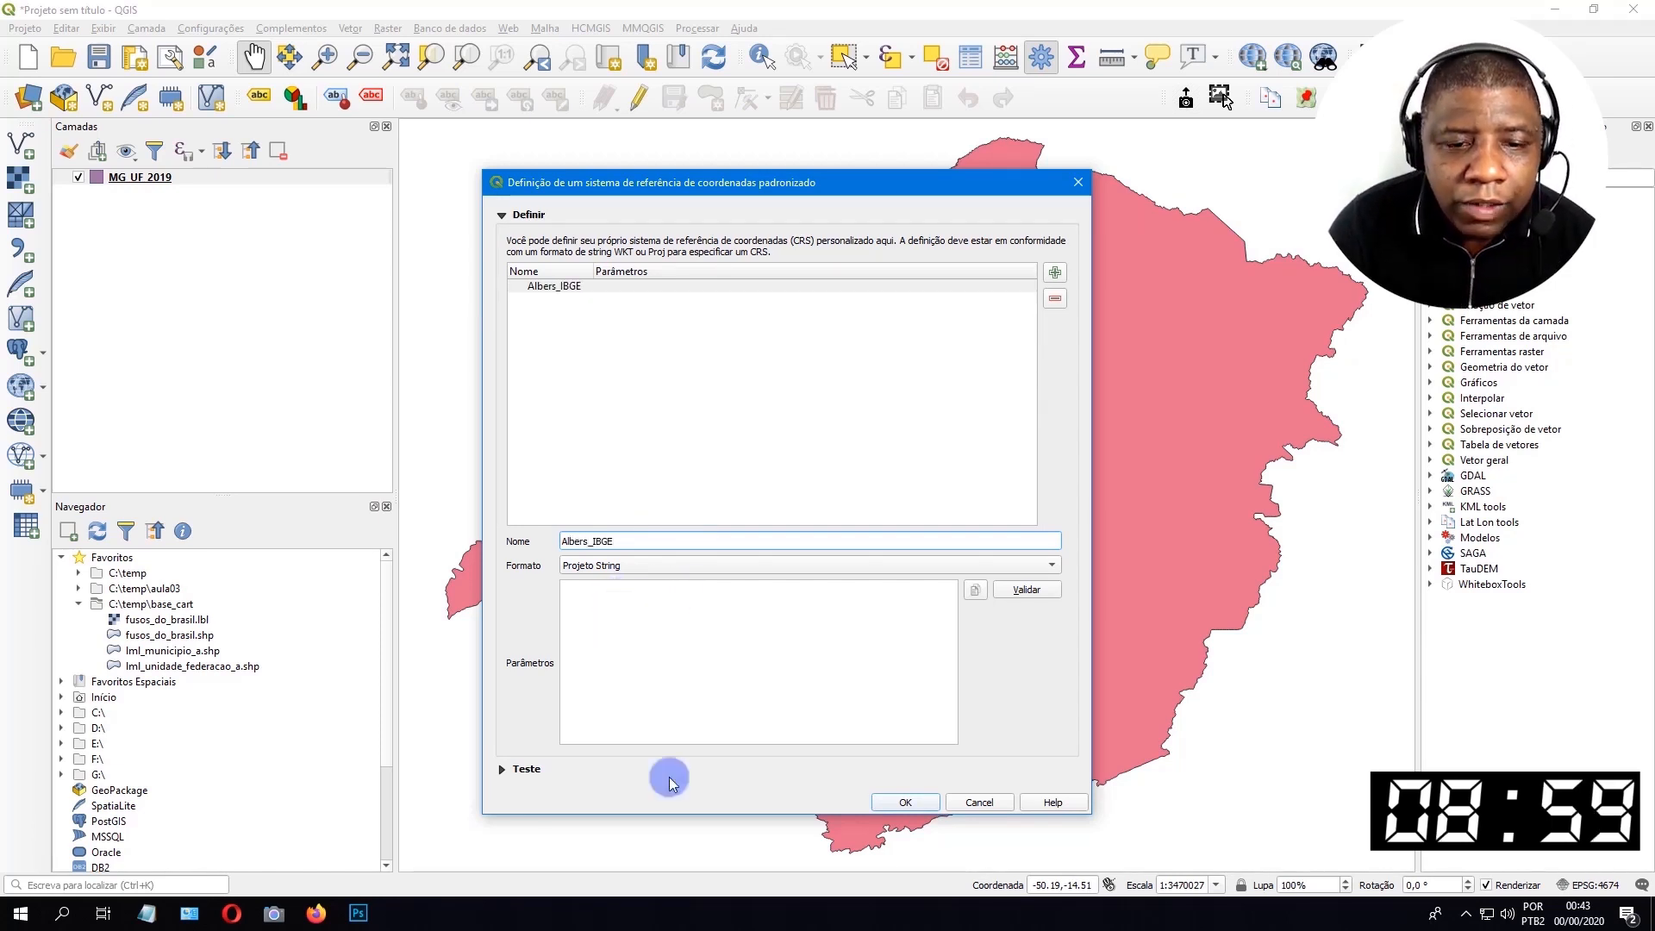
Copy the +proj=aea parameter string from the text notes into the Albers_IBGE definition's parameters and save the coordinate system.
{"action": "left_click", "coordinate": [207, 911]}
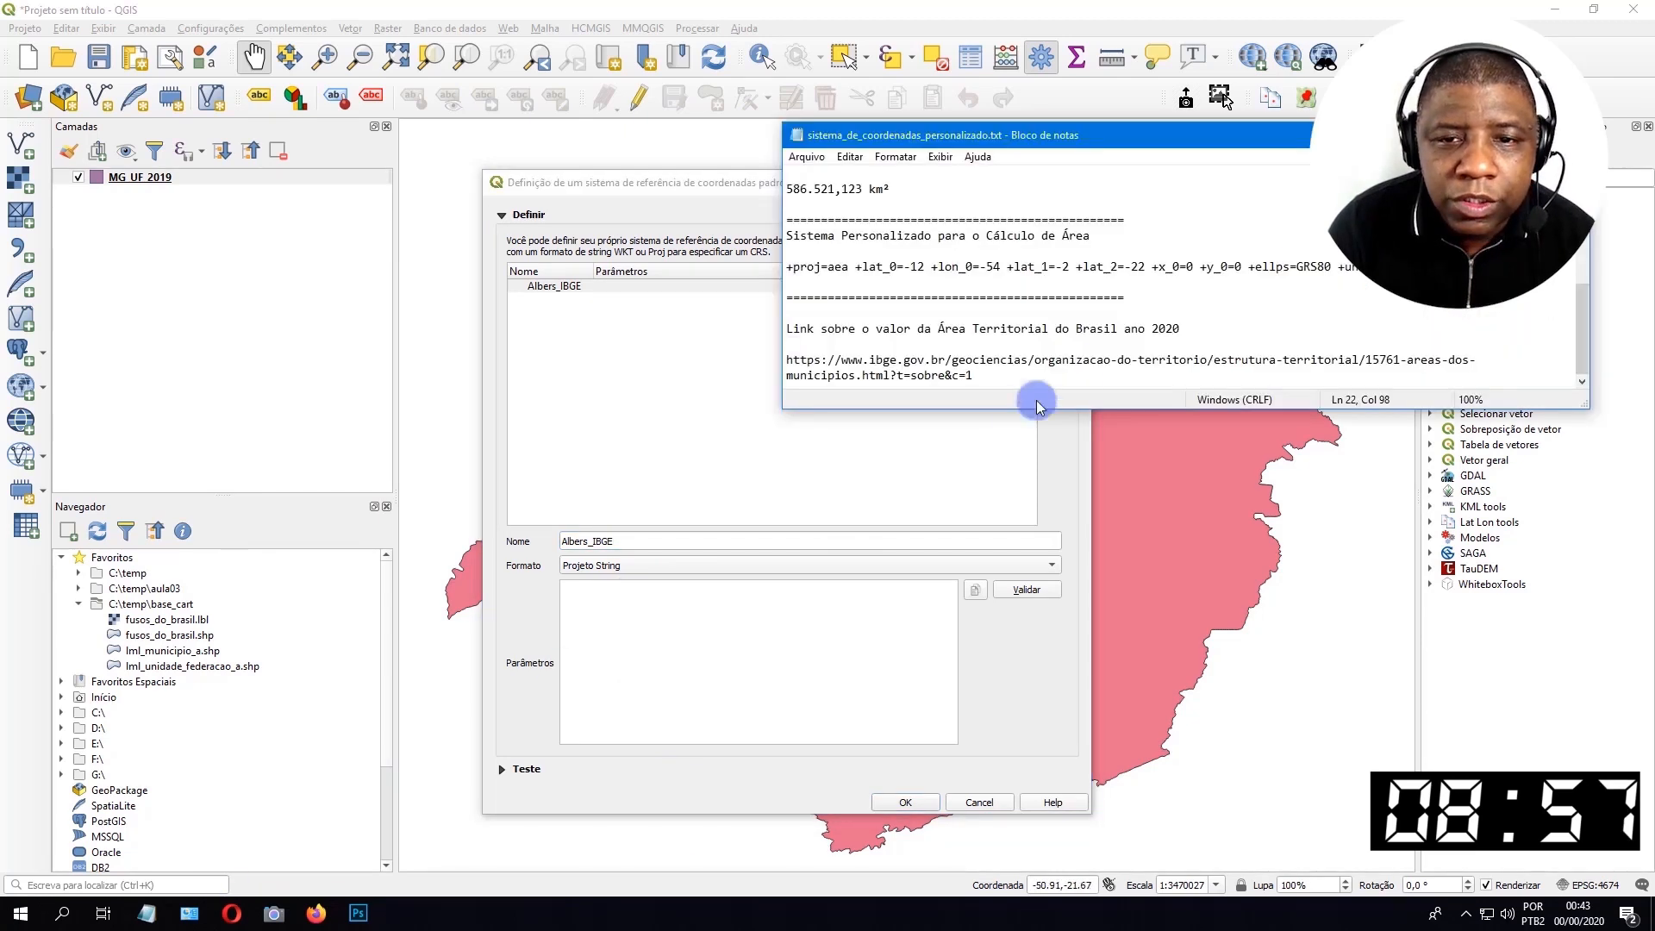
{"action": "left_click_drag", "start_coordinate": [1273, 266], "coordinate": [789, 267]}
{"action": "right_click", "coordinate": [841, 267]}
{"action": "left_click", "coordinate": [981, 318]}
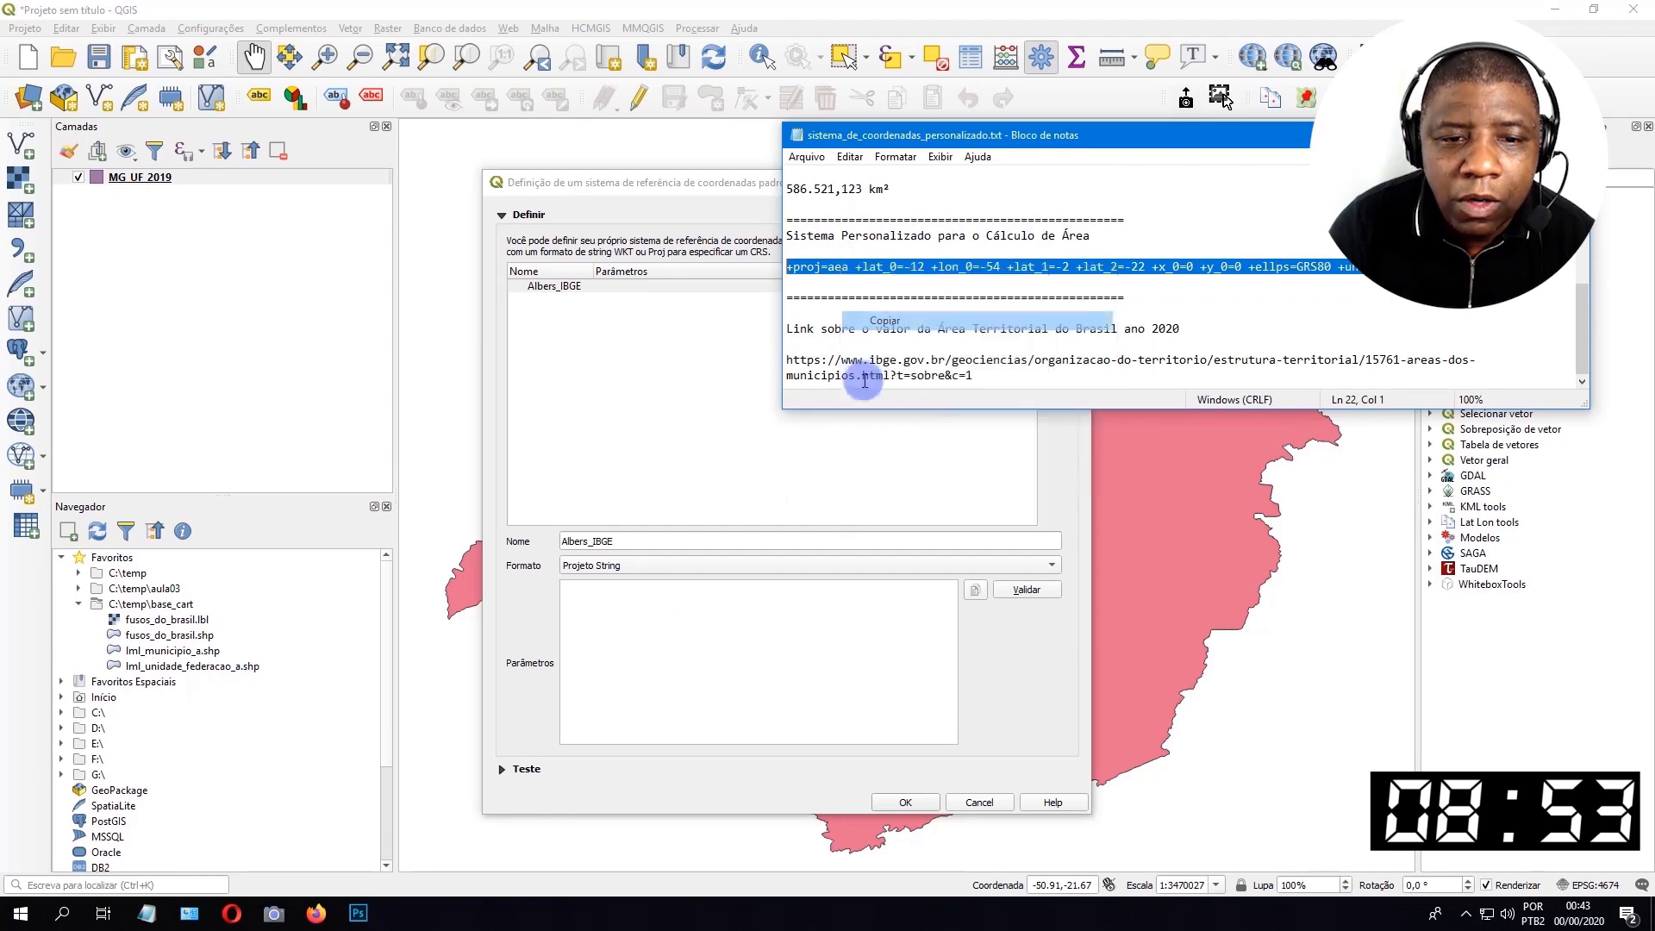
{"action": "left_click", "coordinate": [702, 612]}
{"action": "key", "text": "ctrl+v"}
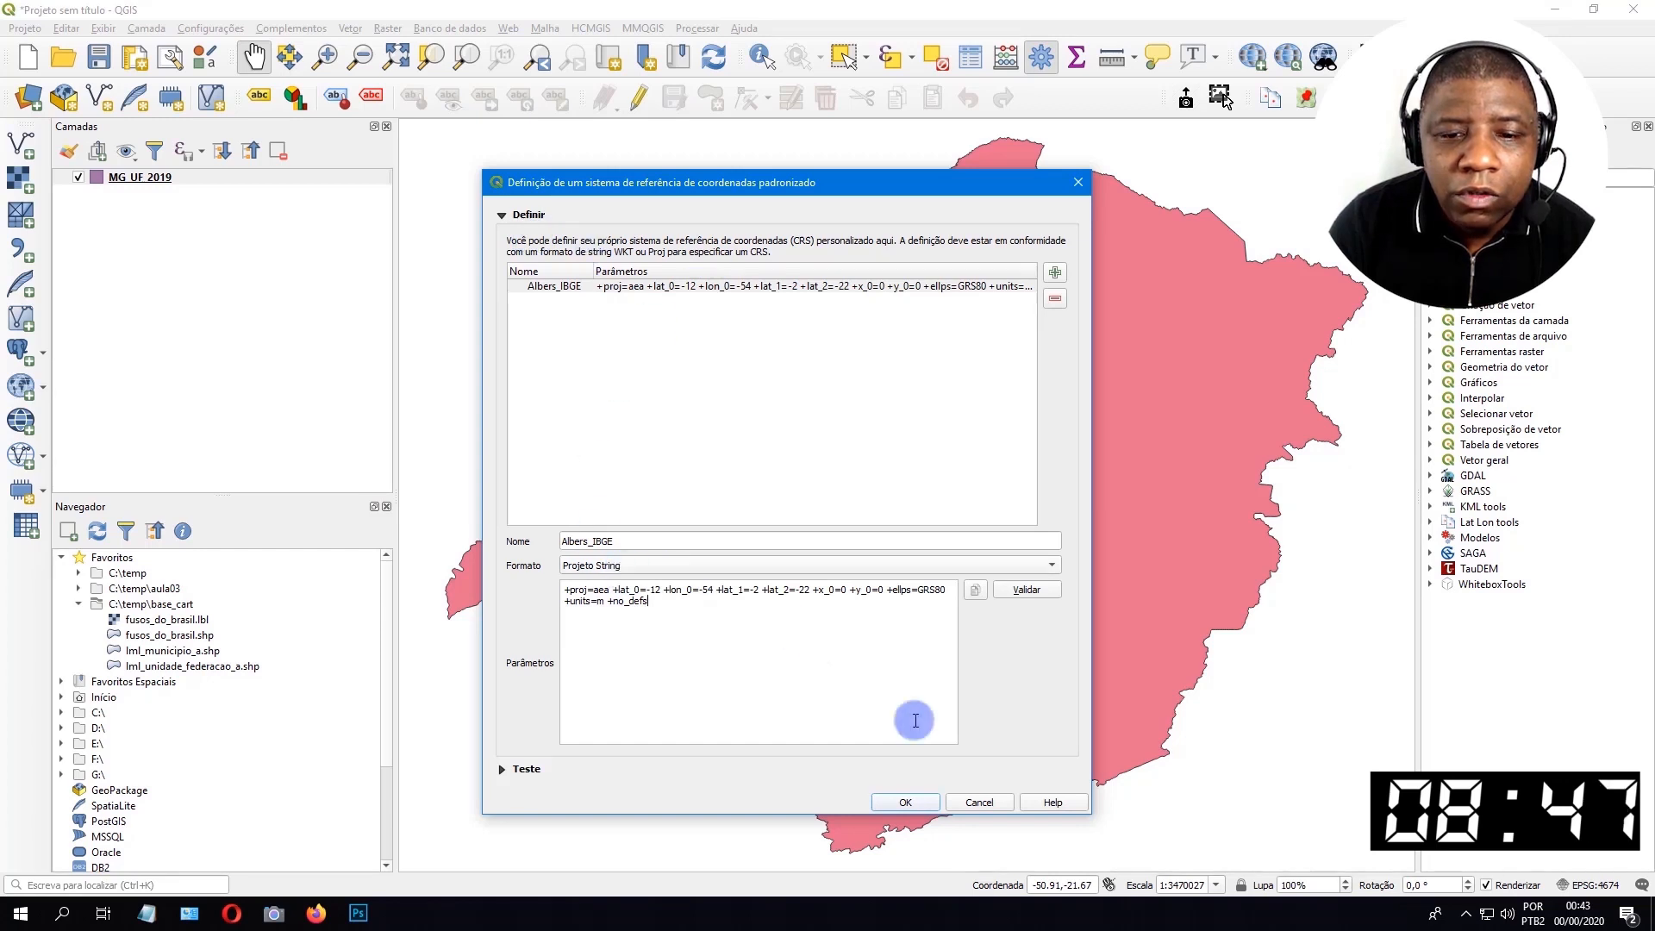
{"action": "left_click", "coordinate": [905, 801]}
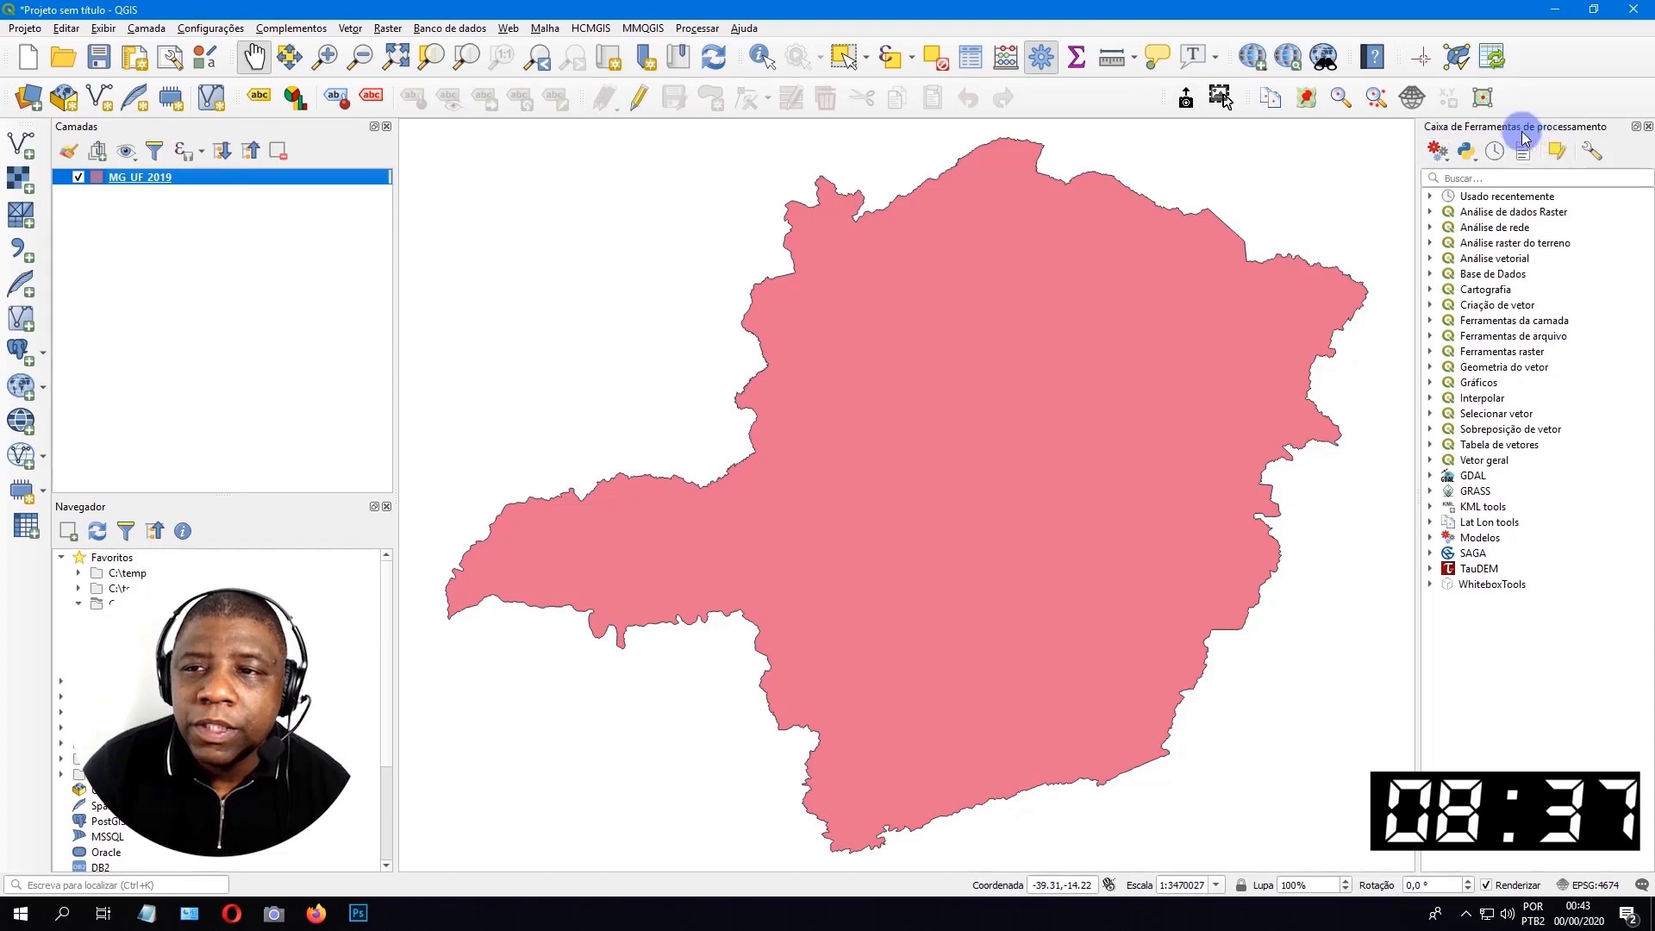
Hide the processing toolbox and show it again.
{"action": "left_click", "coordinate": [1037, 57]}
{"action": "left_click", "coordinate": [1036, 57]}
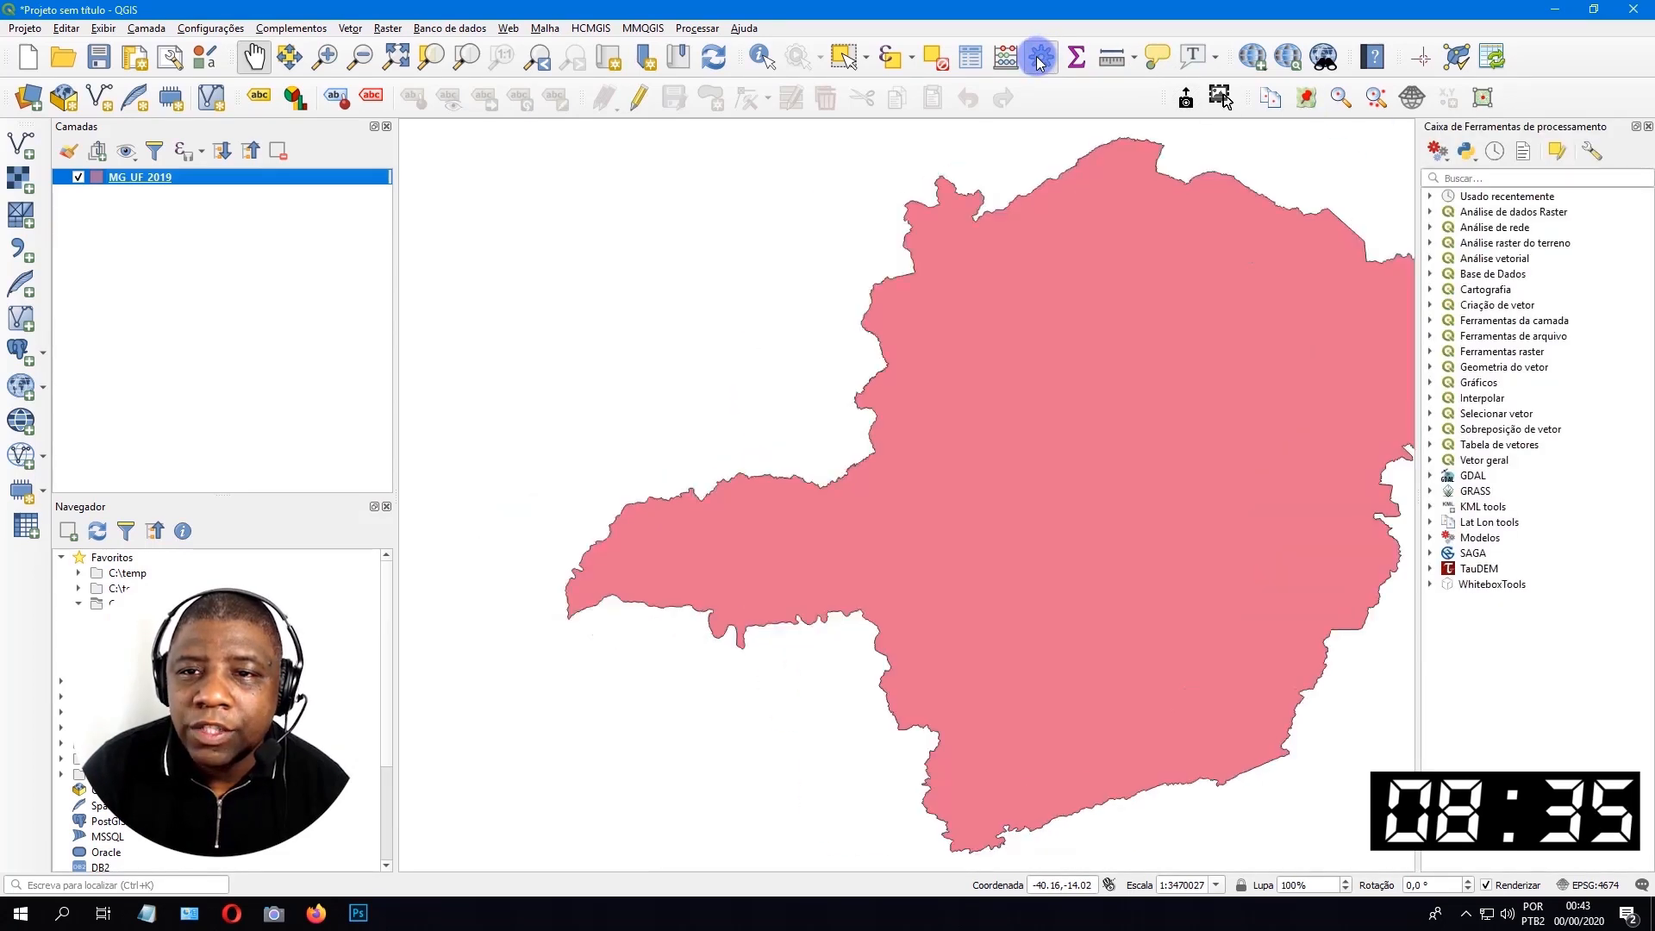
{"action": "left_click", "coordinate": [1038, 58]}
{"action": "left_click", "coordinate": [1038, 58]}
{"action": "left_click", "coordinate": [1037, 58]}
{"action": "left_click", "coordinate": [1038, 58]}
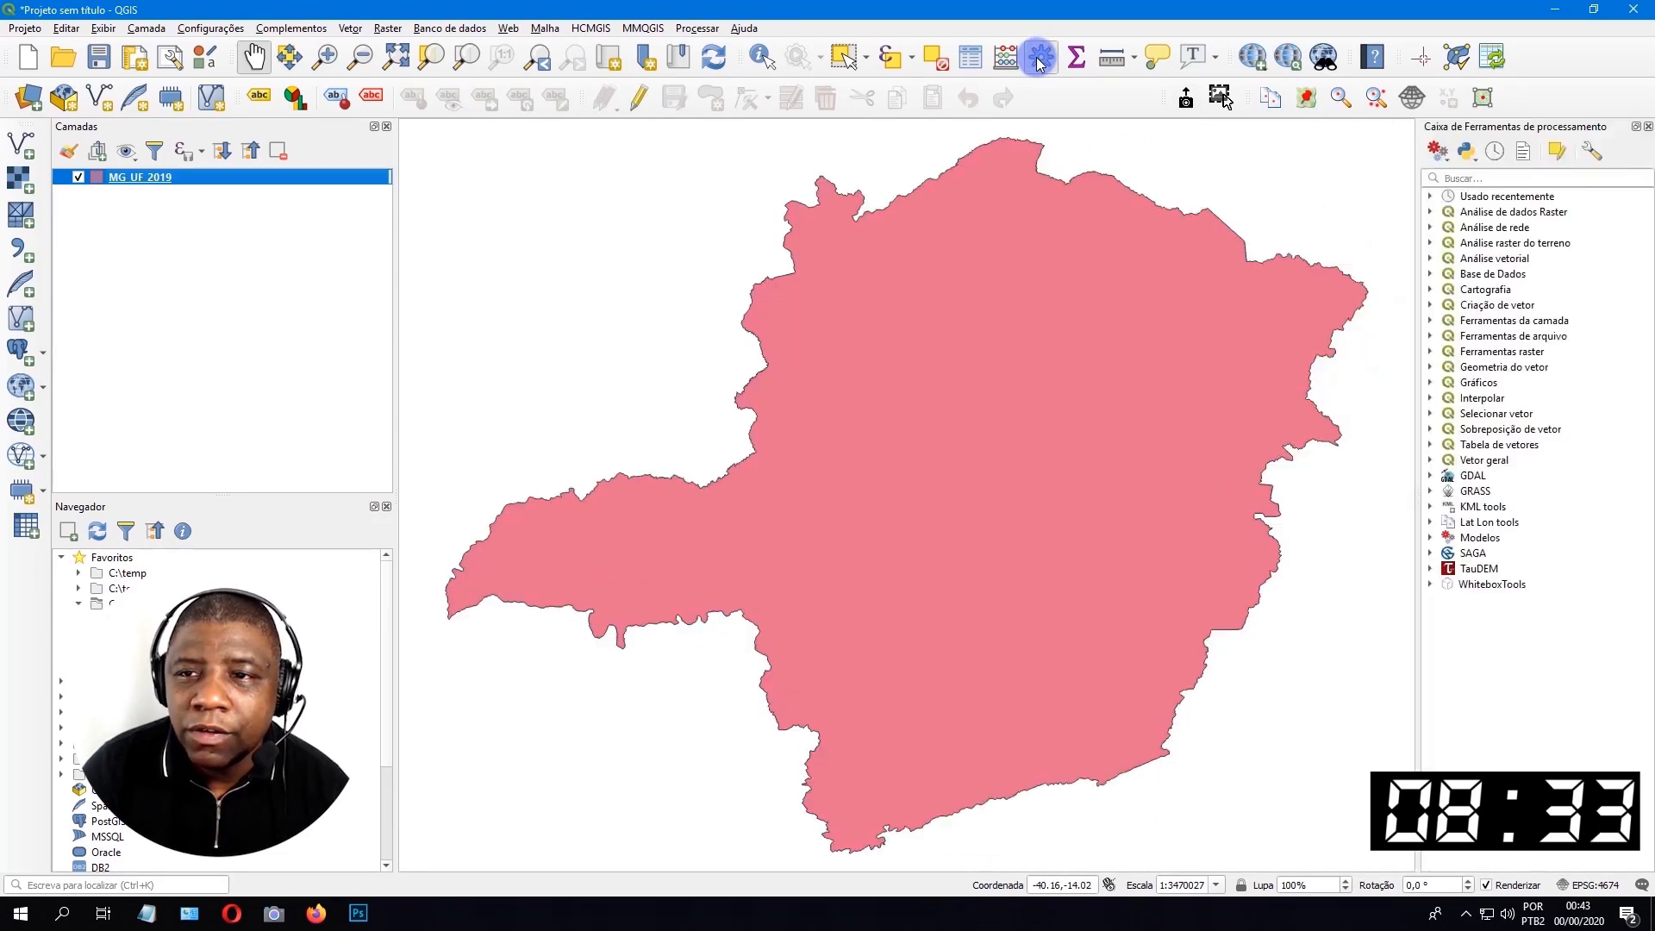
{"action": "left_click", "coordinate": [681, 33]}
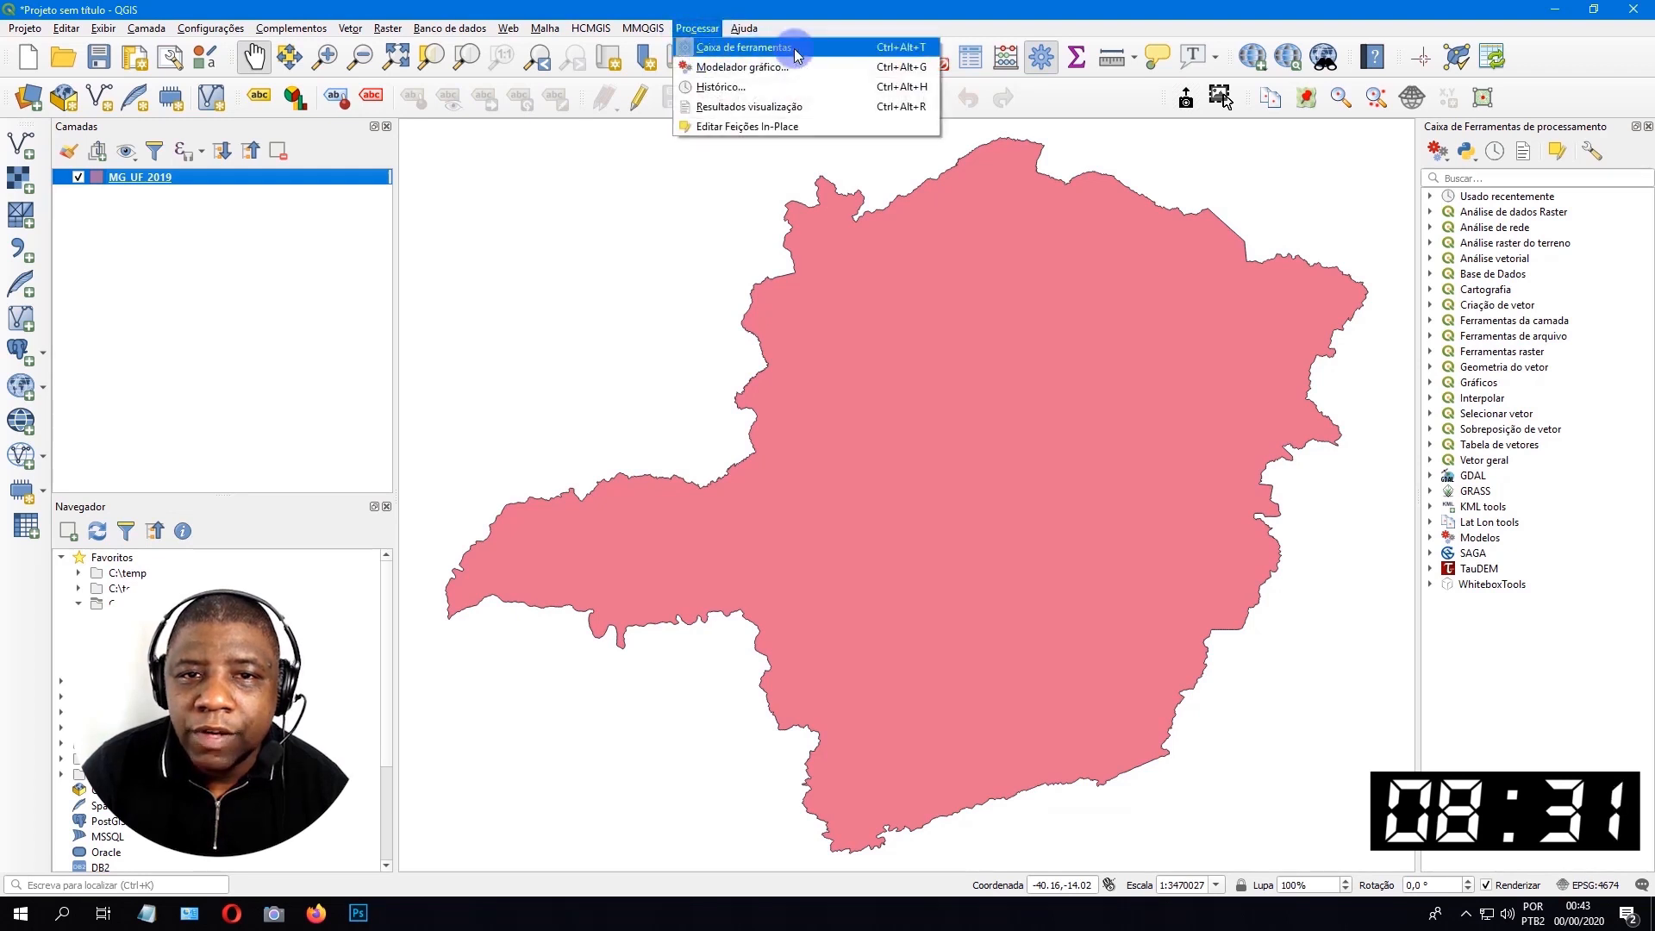
{"action": "left_click", "coordinate": [1044, 64]}
Search the processing tools for "reprojetar" and open the Reprojetar camada tool for the MG_UF_2019 layer.
{"action": "left_click", "coordinate": [1489, 179]}
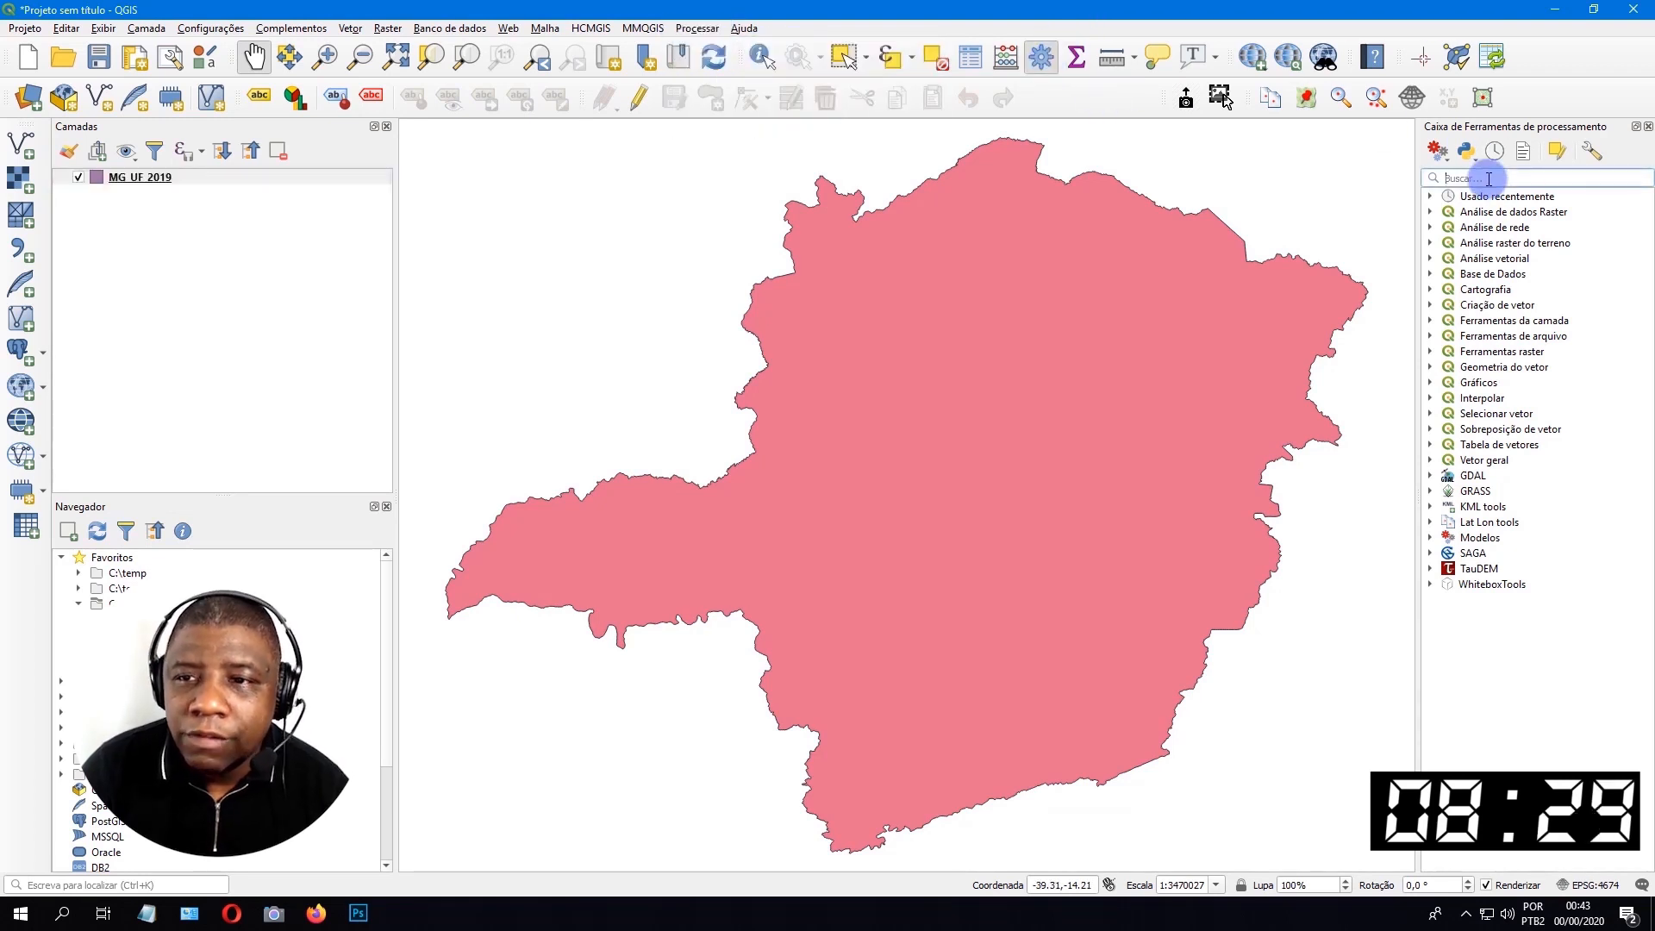
{"action": "type", "text": "reprojetar"}
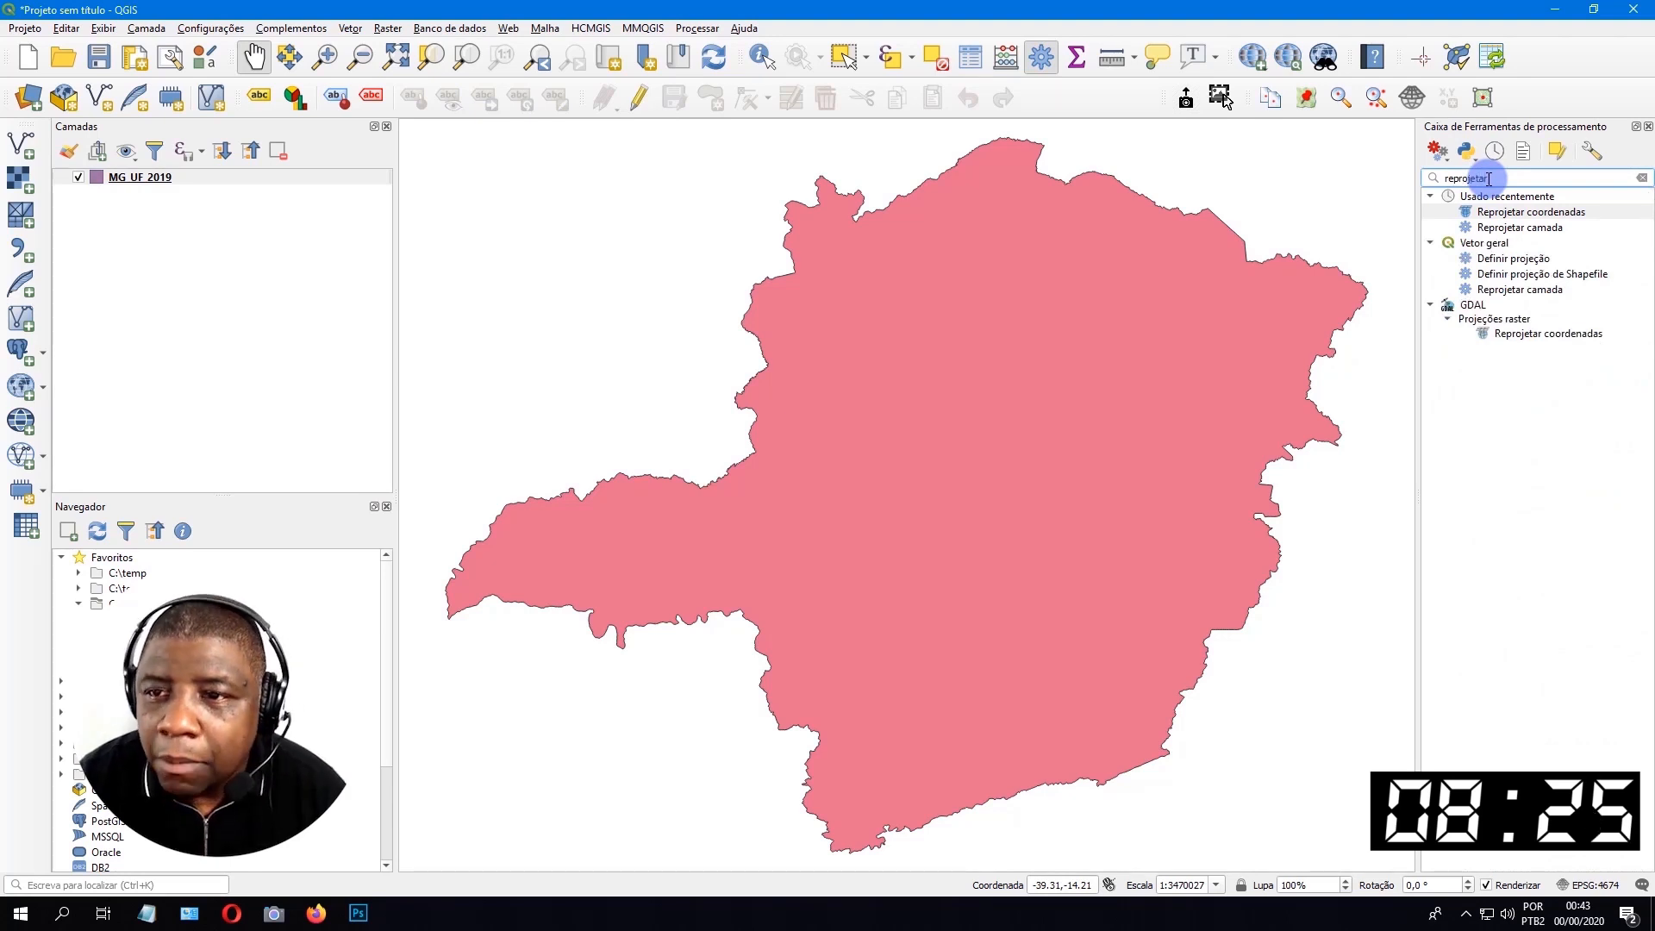
{"action": "left_click", "coordinate": [1529, 292]}
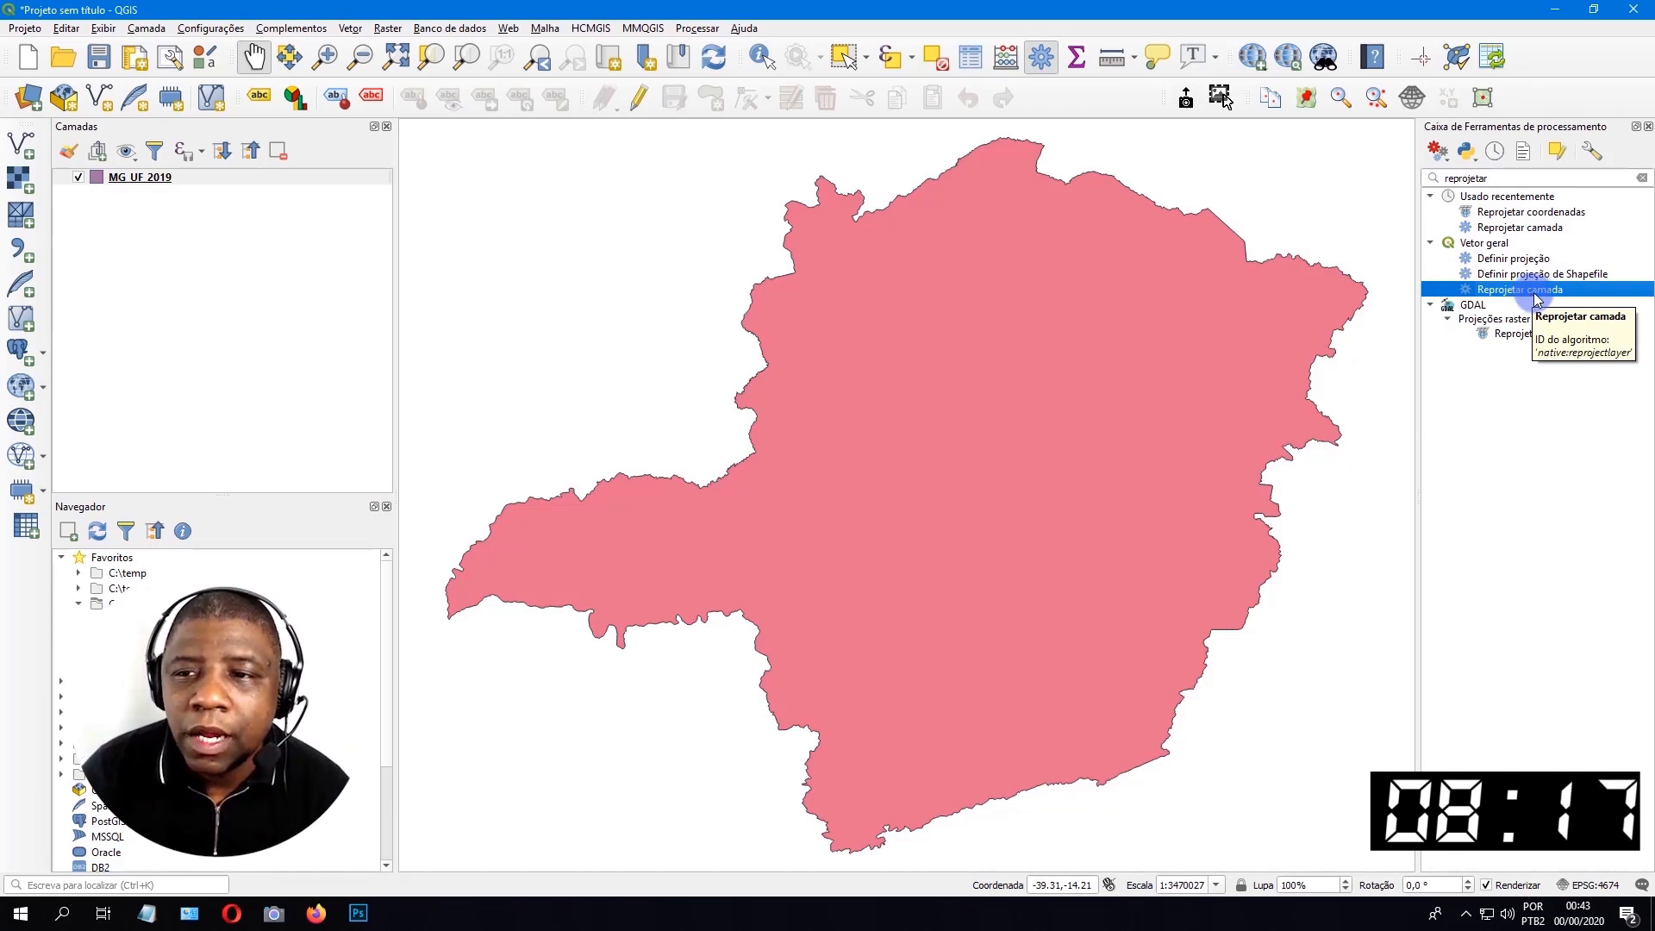
{"action": "double_click", "coordinate": [1535, 299]}
{"action": "left_click_drag", "start_coordinate": [743, 182], "coordinate": [641, 135]}
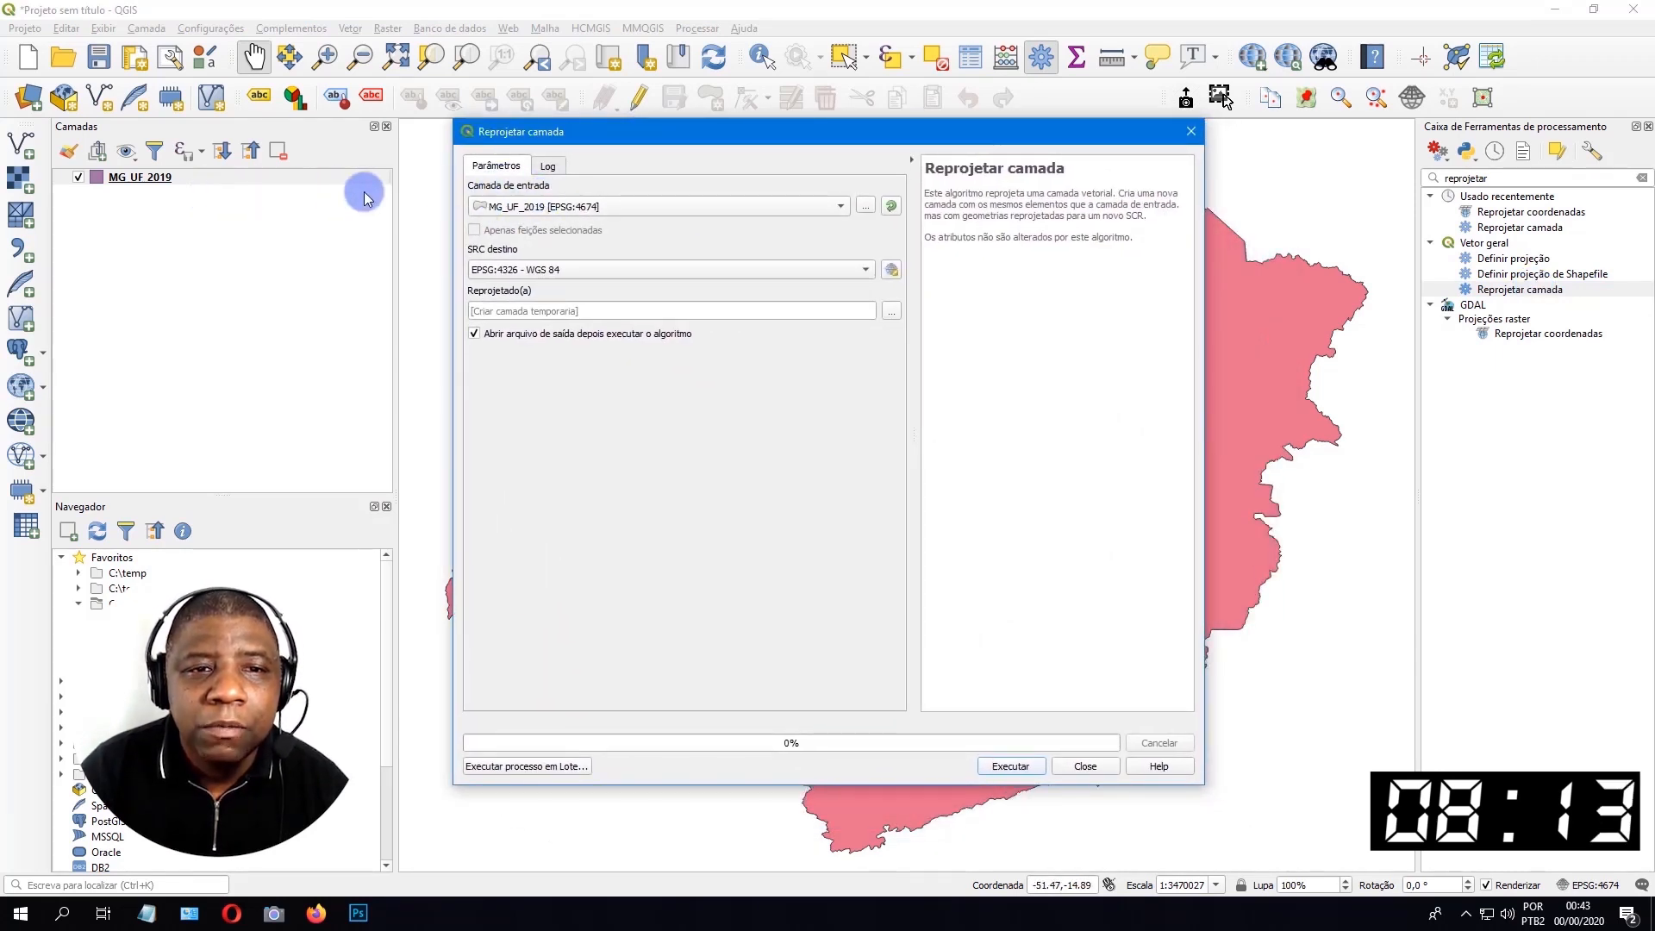
Set the reprojection's target coordinate system to Albers_IBGE (USER:100000) from the user-defined coordinate systems.
{"action": "left_click", "coordinate": [479, 269]}
{"action": "left_click", "coordinate": [880, 267]}
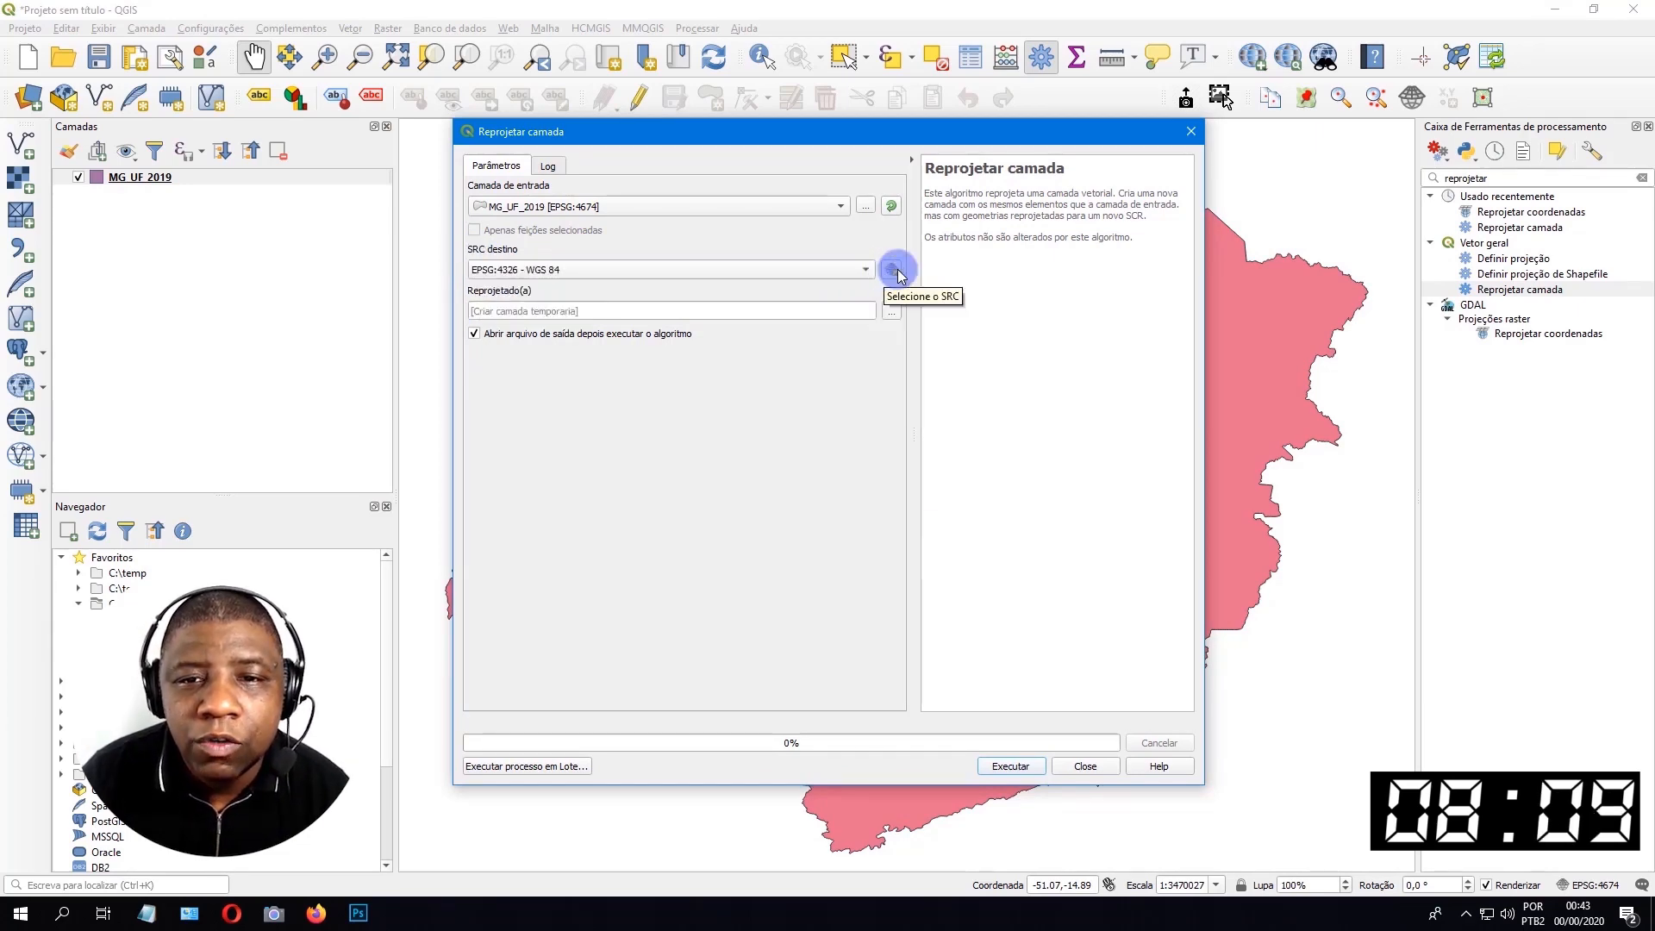
{"action": "left_click", "coordinate": [893, 270]}
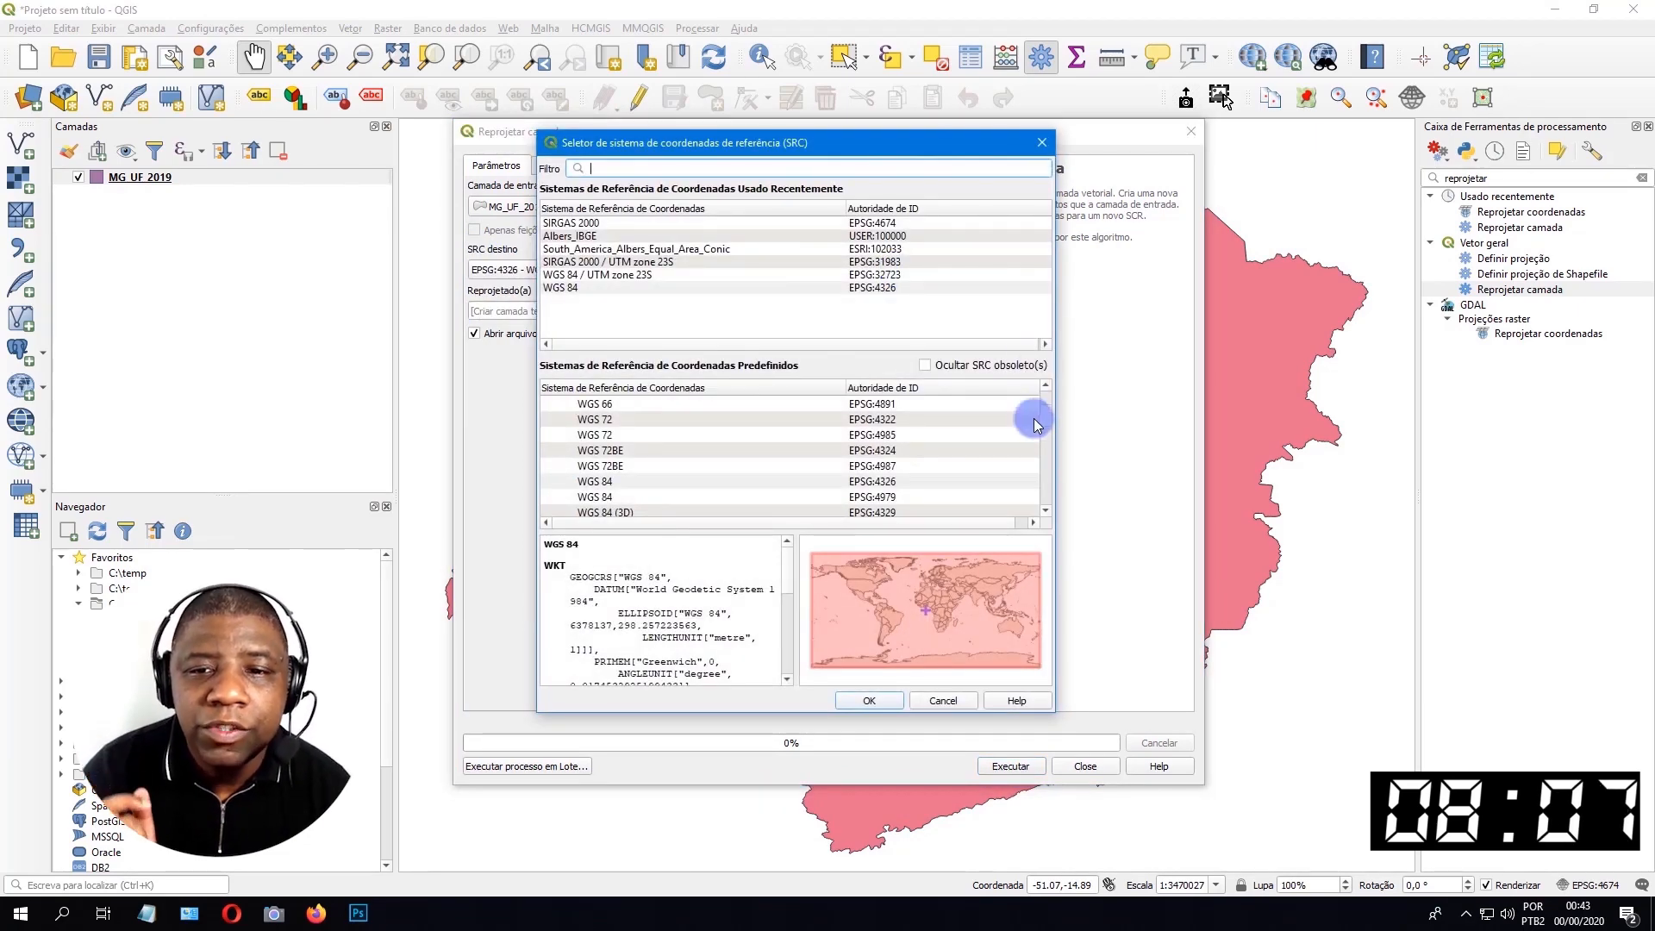
{"action": "left_click_drag", "start_coordinate": [1046, 415], "coordinate": [1045, 380]}
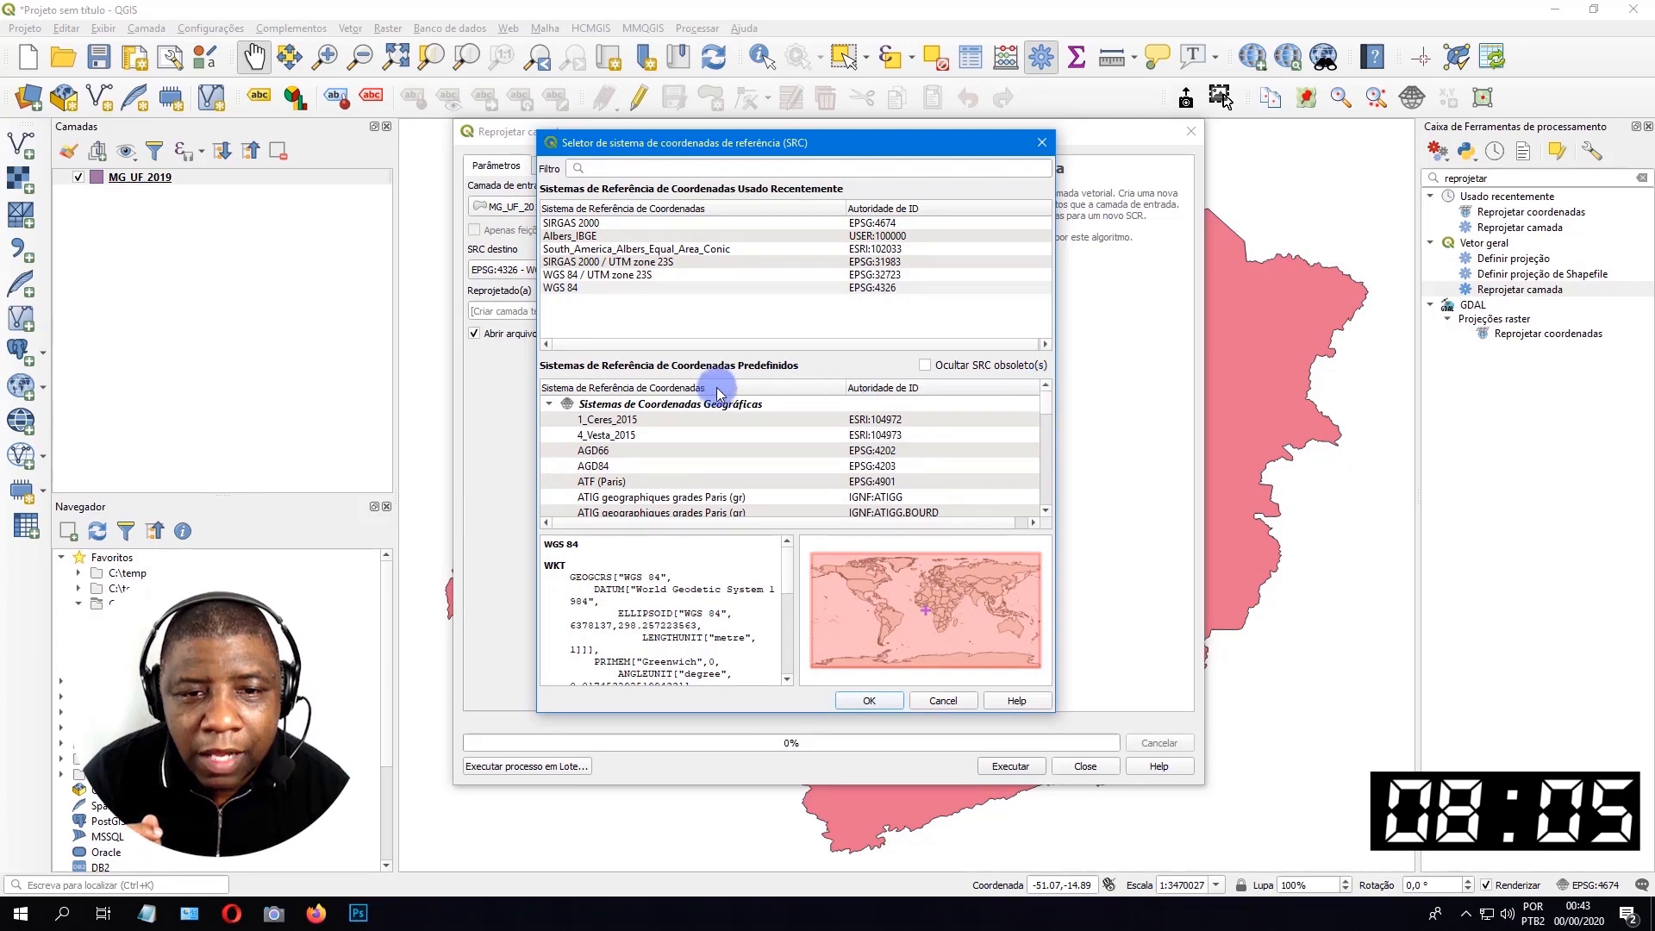
{"action": "left_click", "coordinate": [550, 405]}
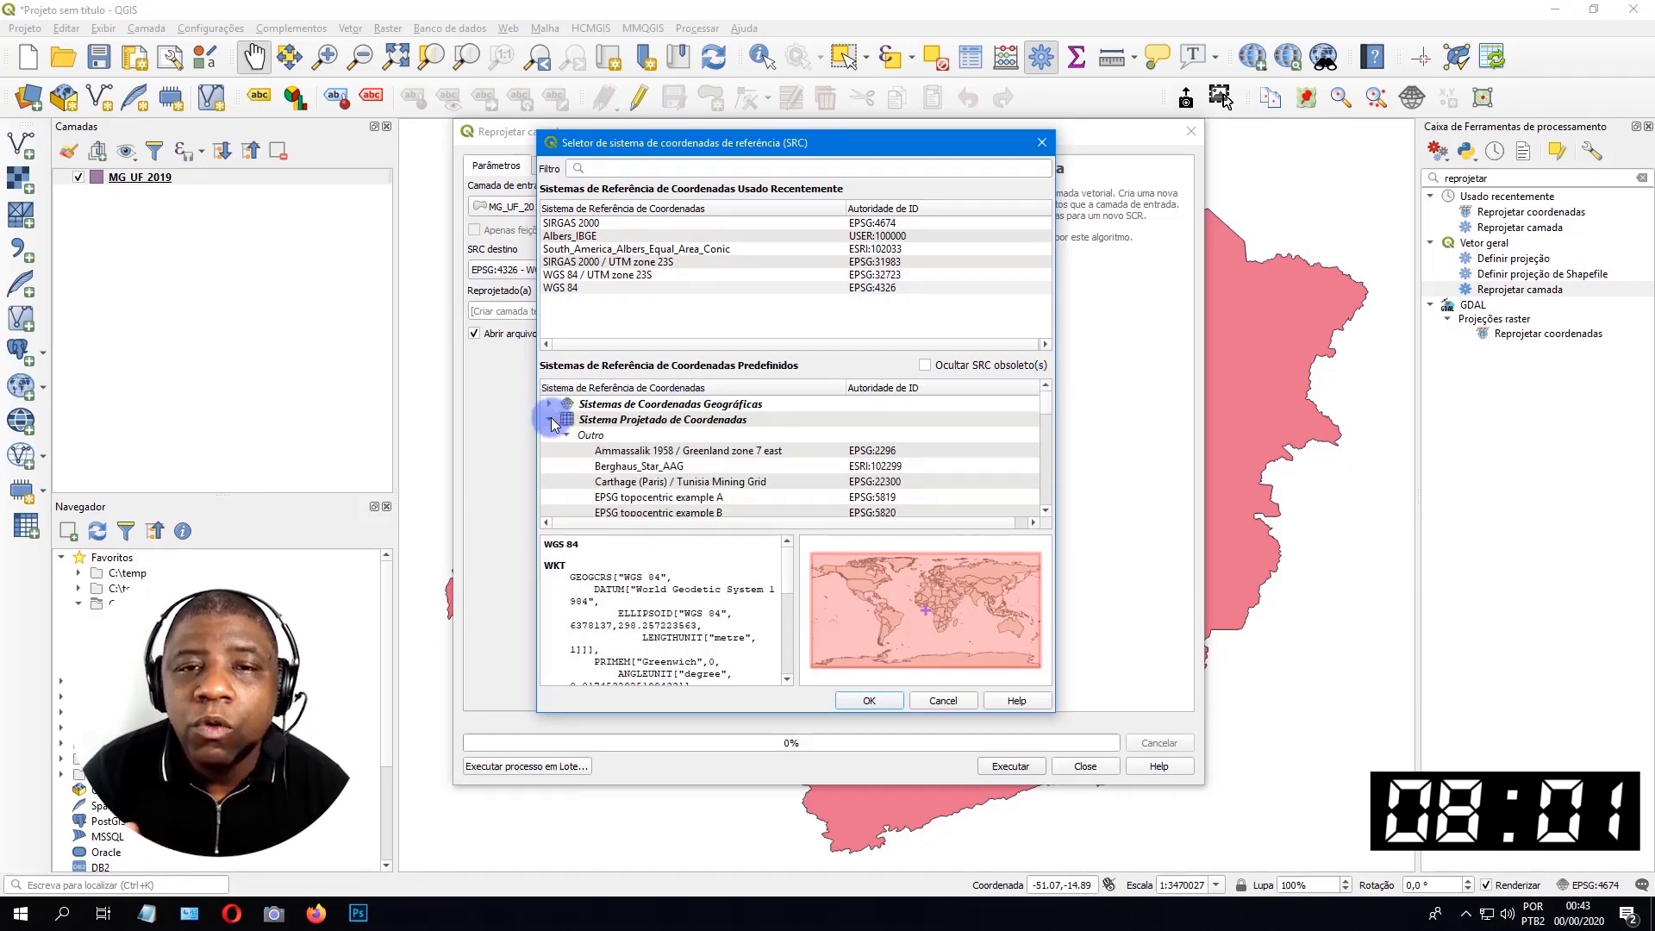
{"action": "left_click", "coordinate": [551, 419]}
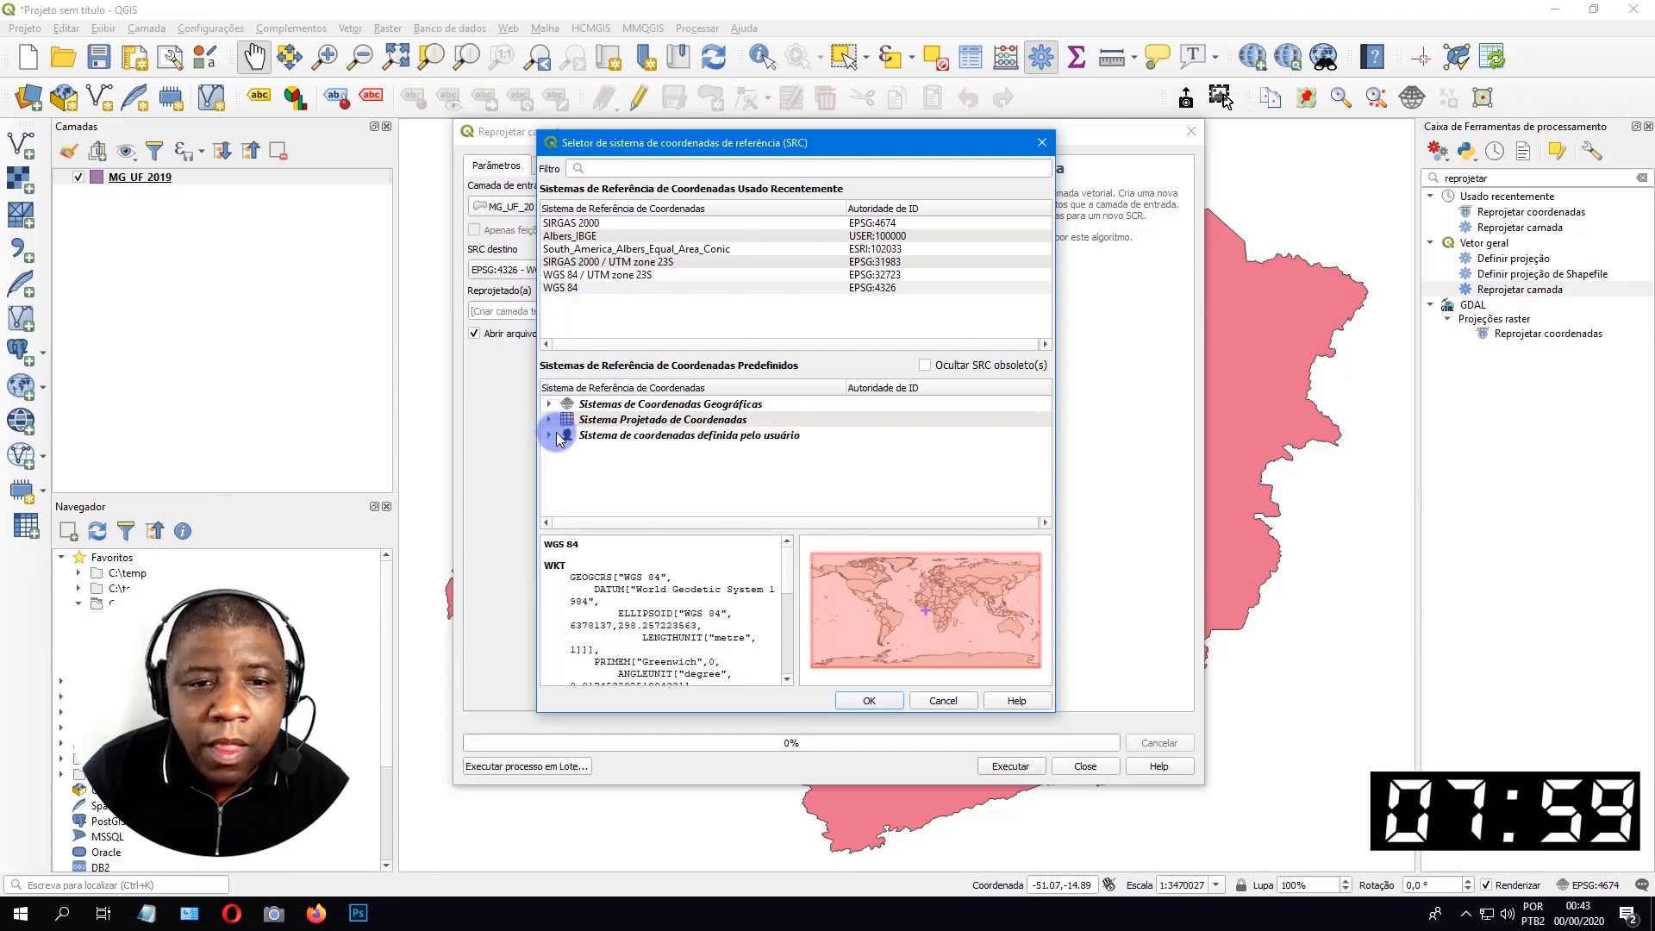
{"action": "left_click", "coordinate": [555, 436]}
{"action": "left_click", "coordinate": [548, 434]}
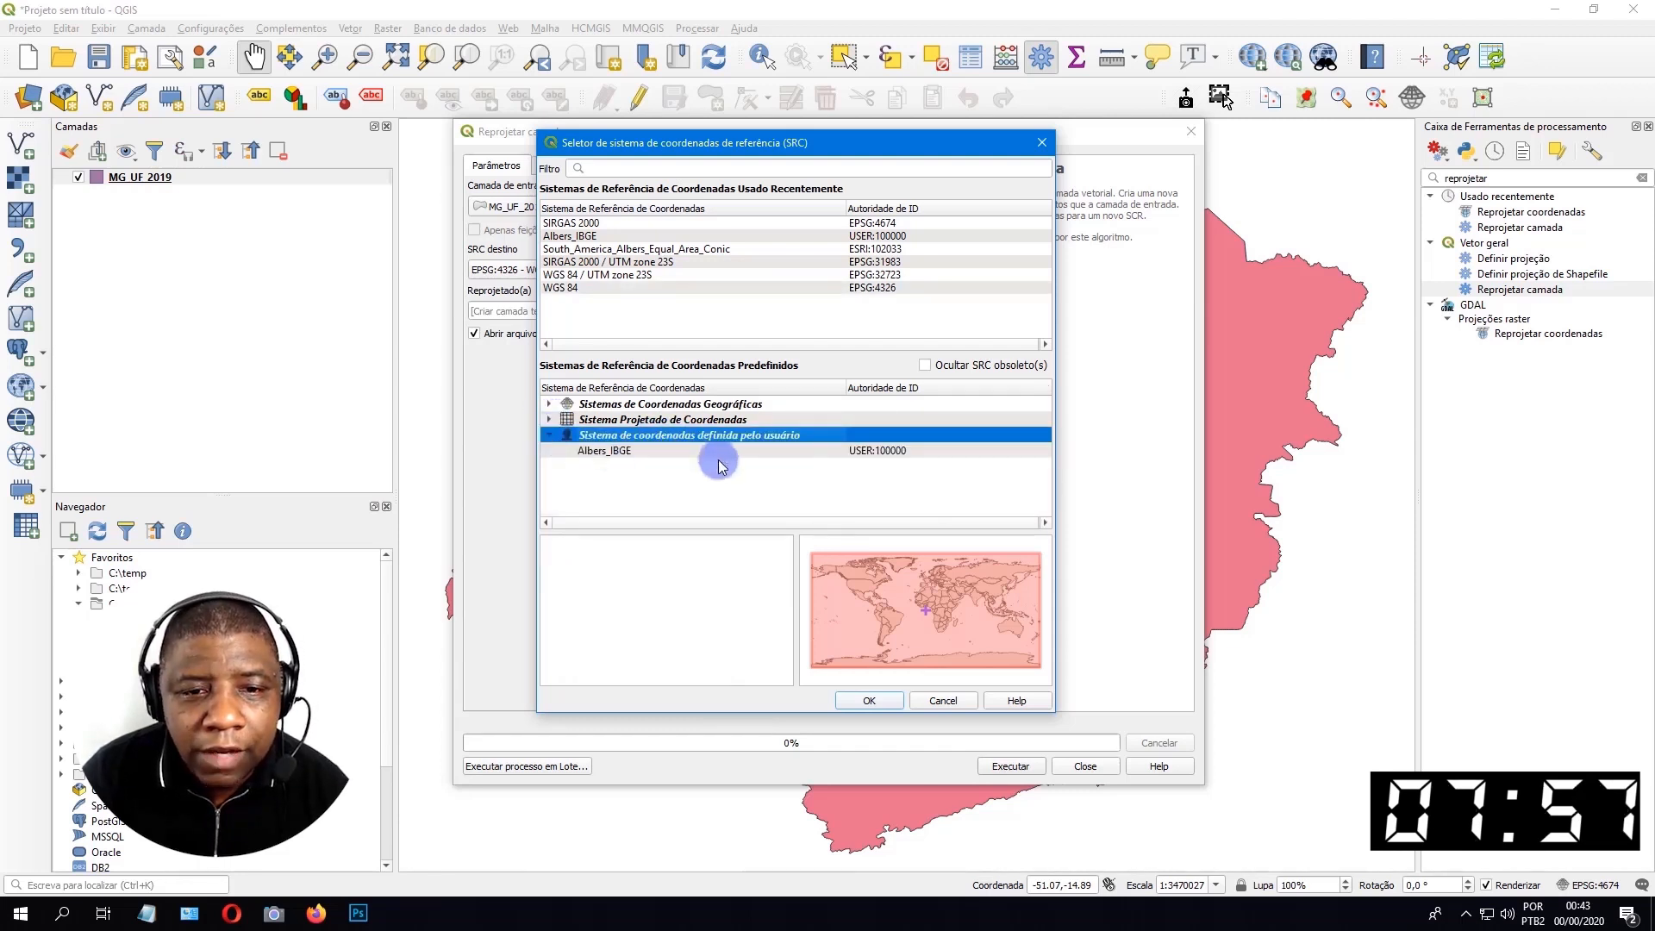
{"action": "left_click", "coordinate": [706, 446]}
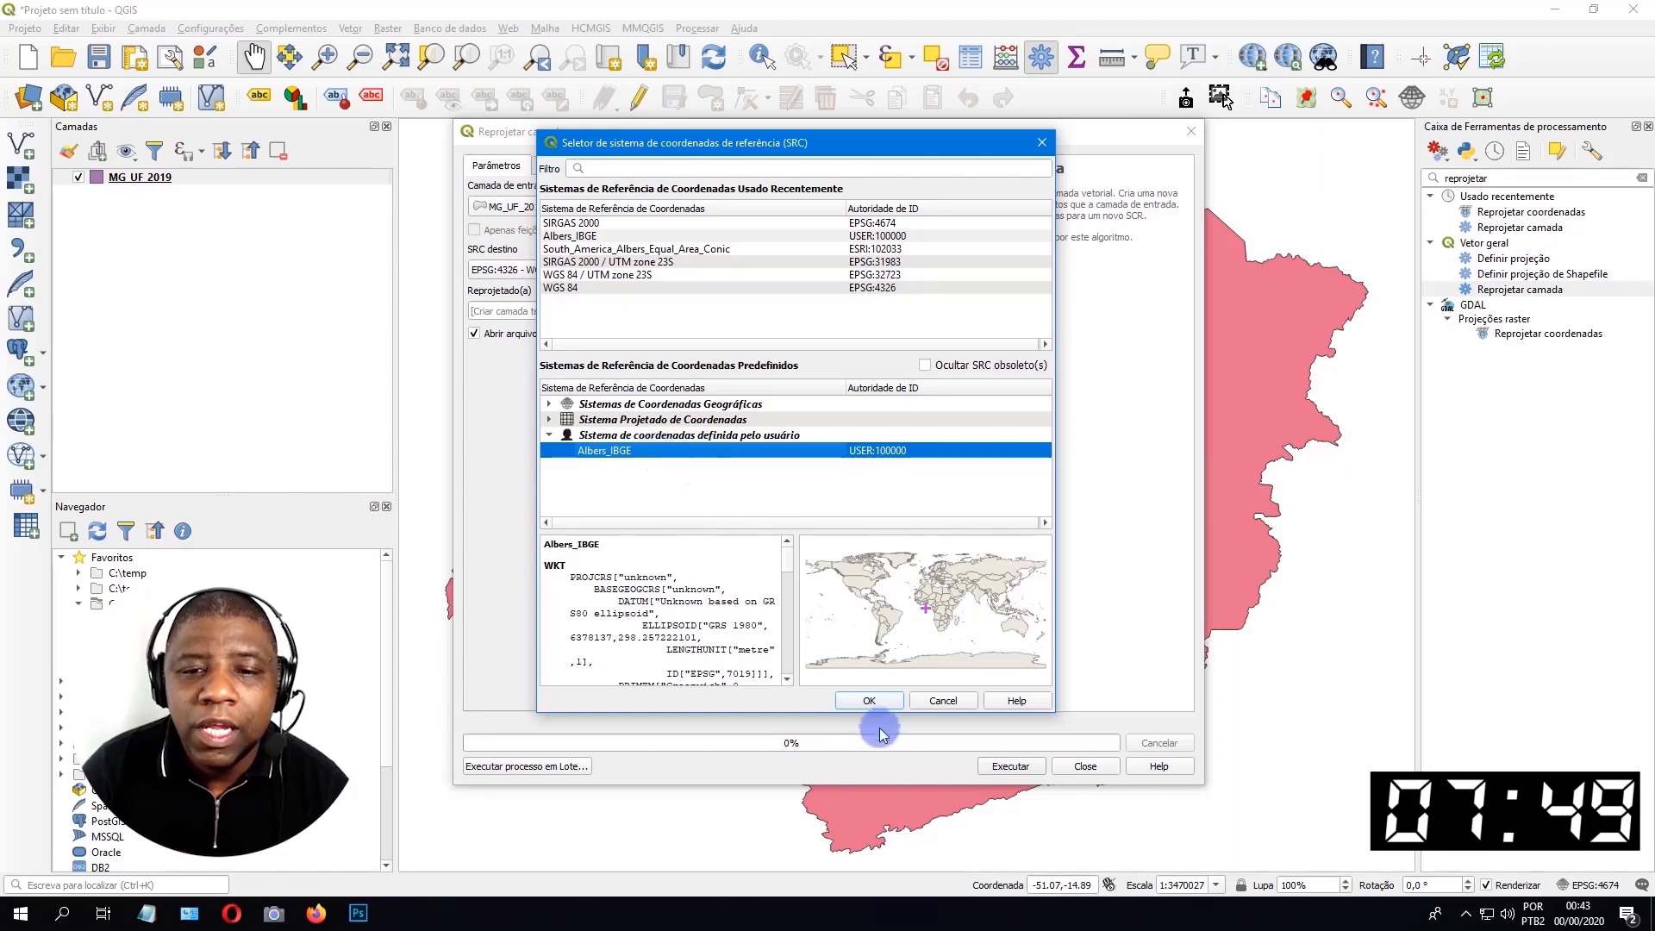
{"action": "left_click", "coordinate": [868, 700]}
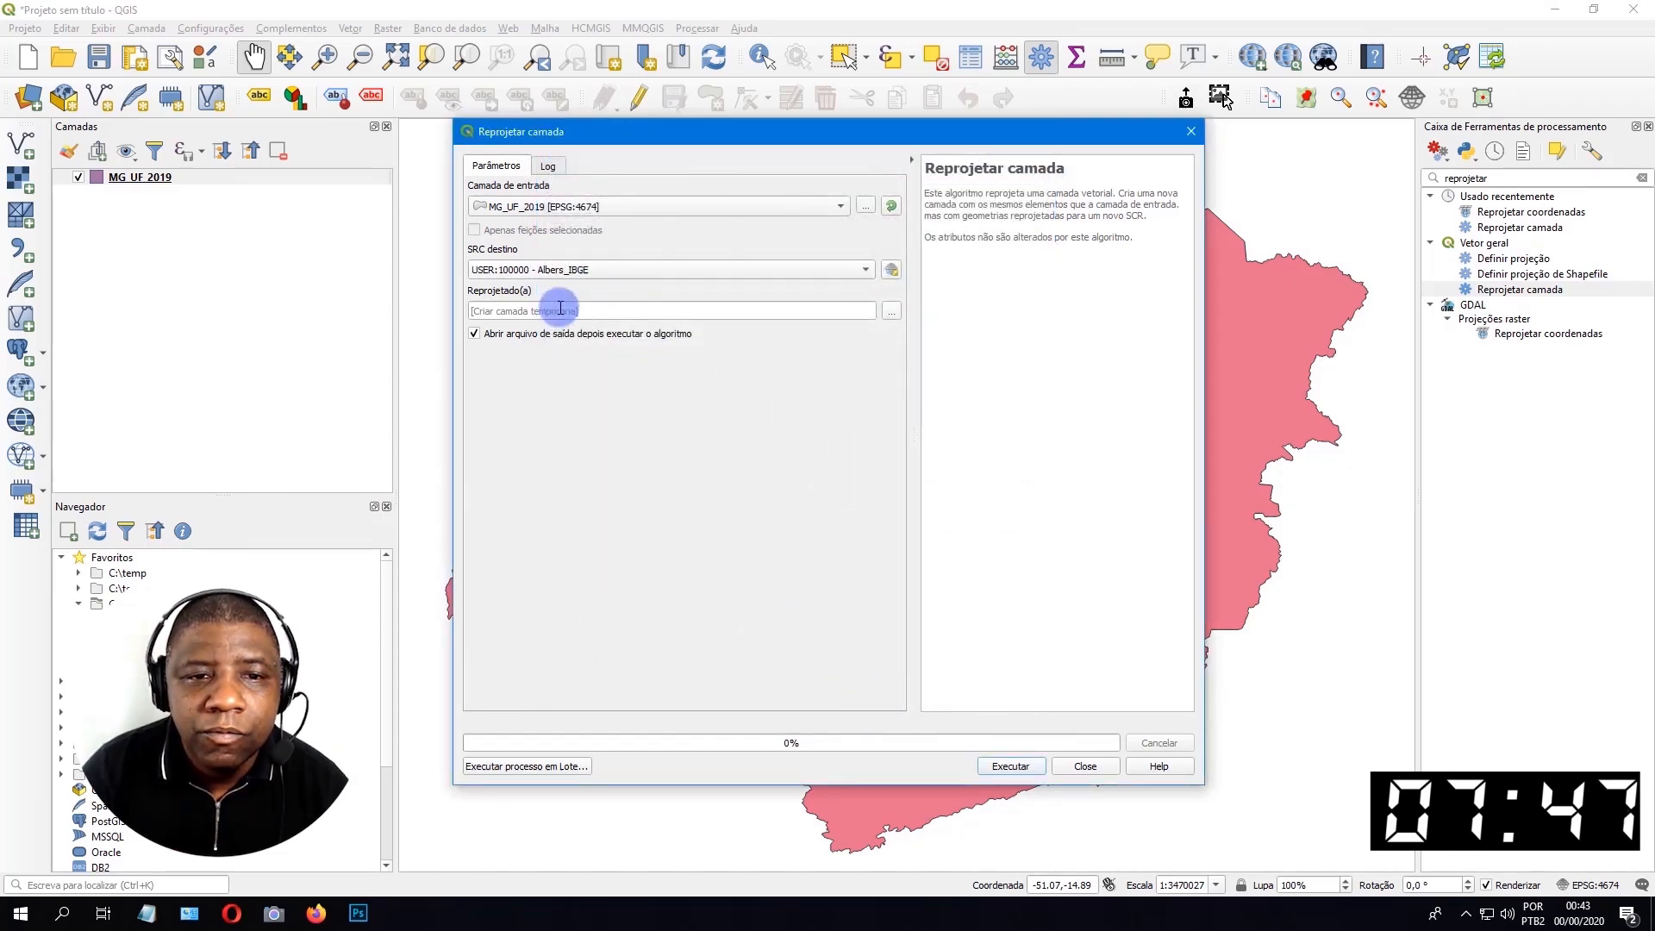
Set the reprojected output to MG_UF_2019_AlbersIBGE.shp in C:/temp/mg_unidades_da_federacao, run the reprojection and close the tool.
{"action": "left_click", "coordinate": [890, 312]}
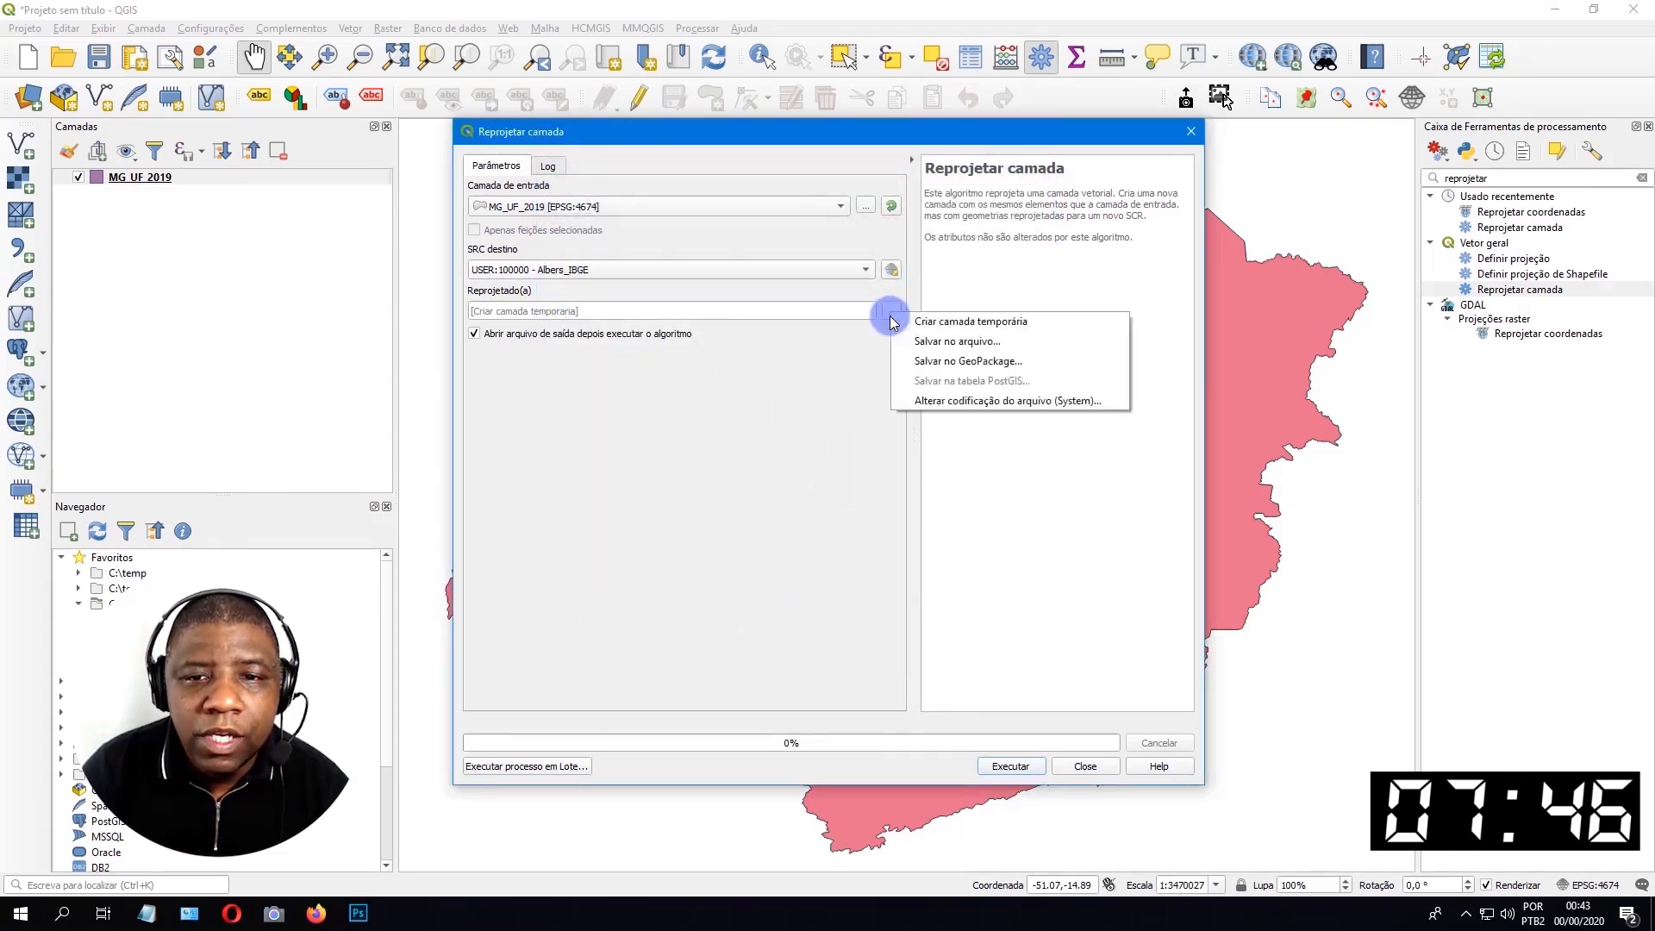
{"action": "left_click", "coordinate": [1052, 345]}
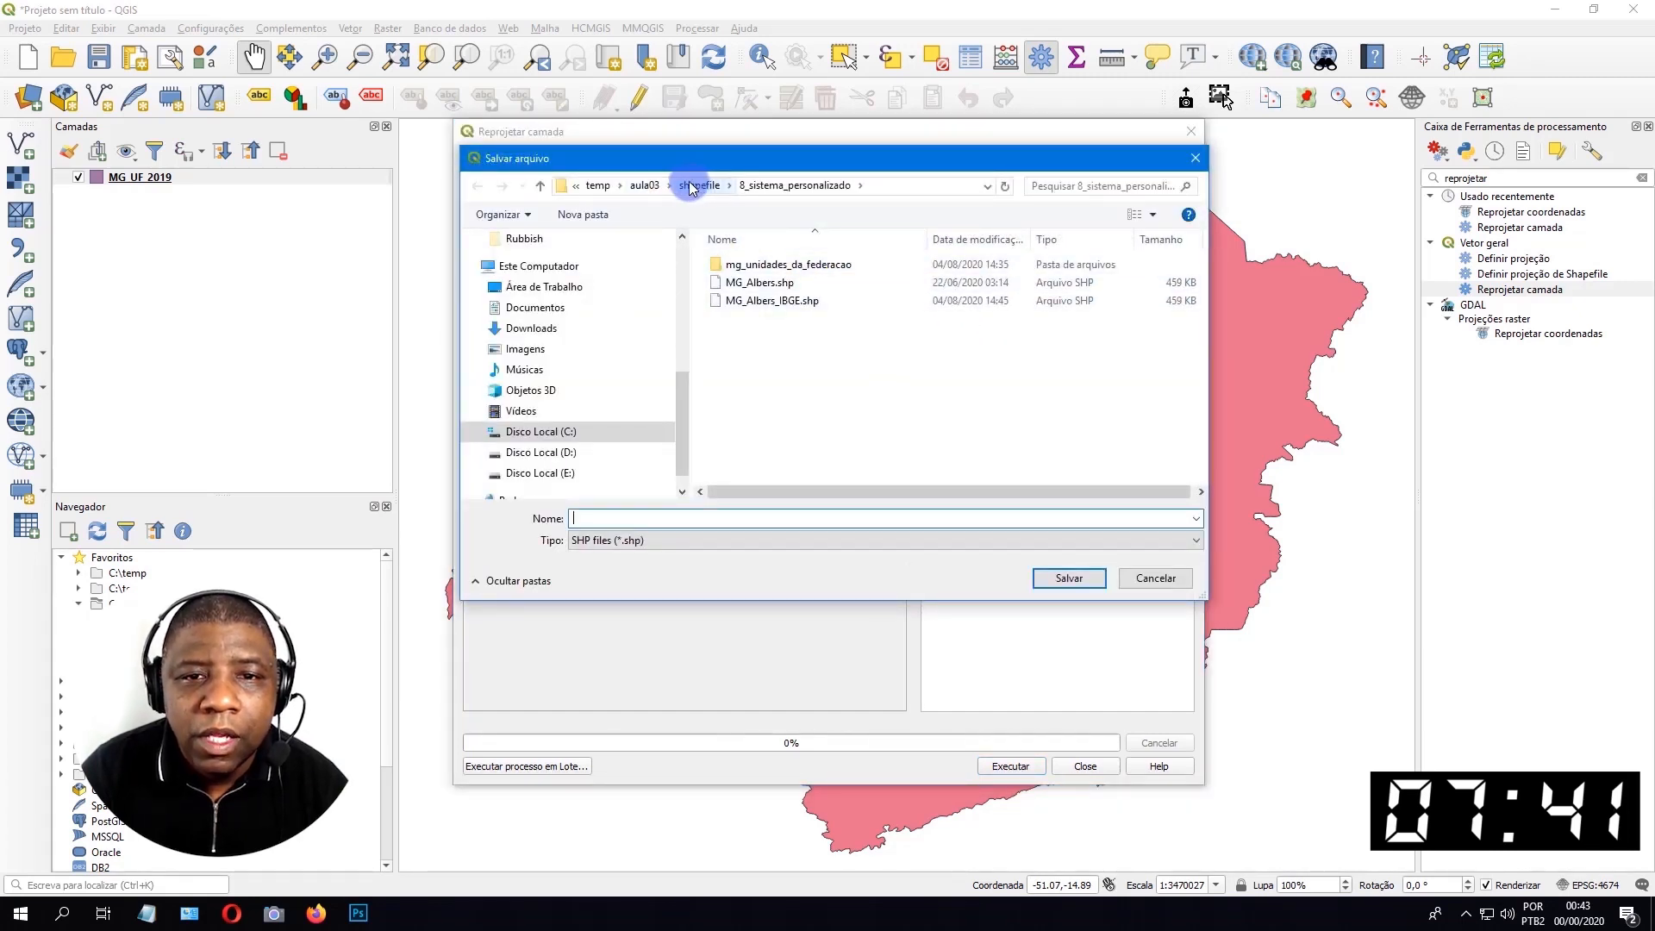
{"action": "left_click", "coordinate": [598, 186]}
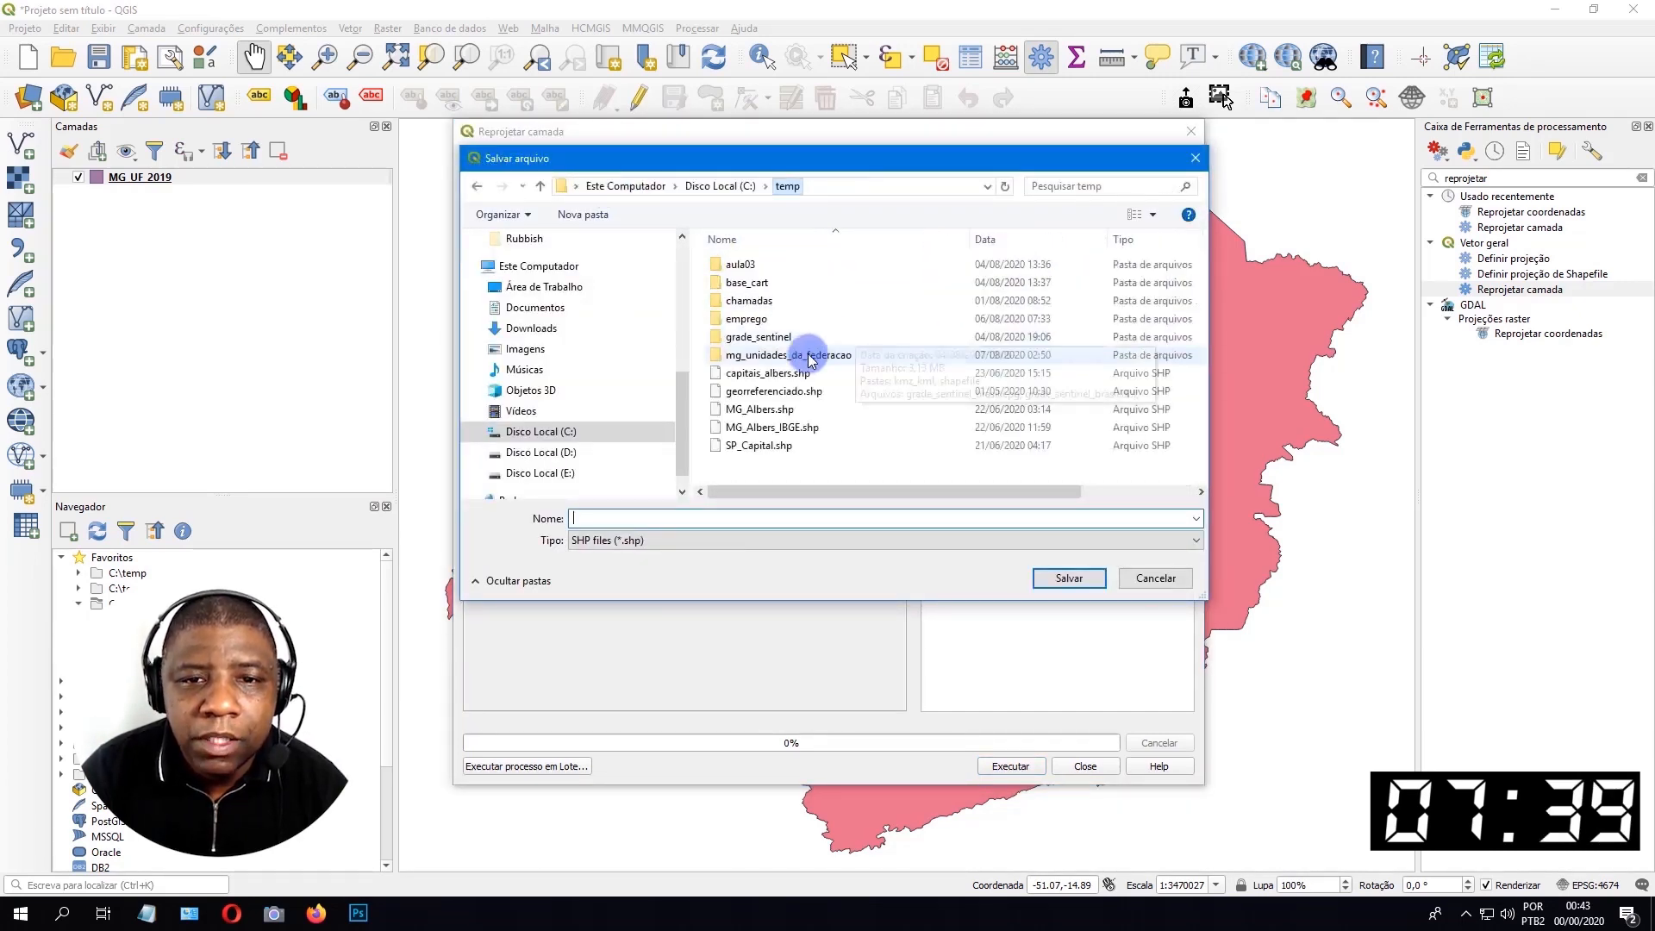
{"action": "double_click", "coordinate": [811, 355]}
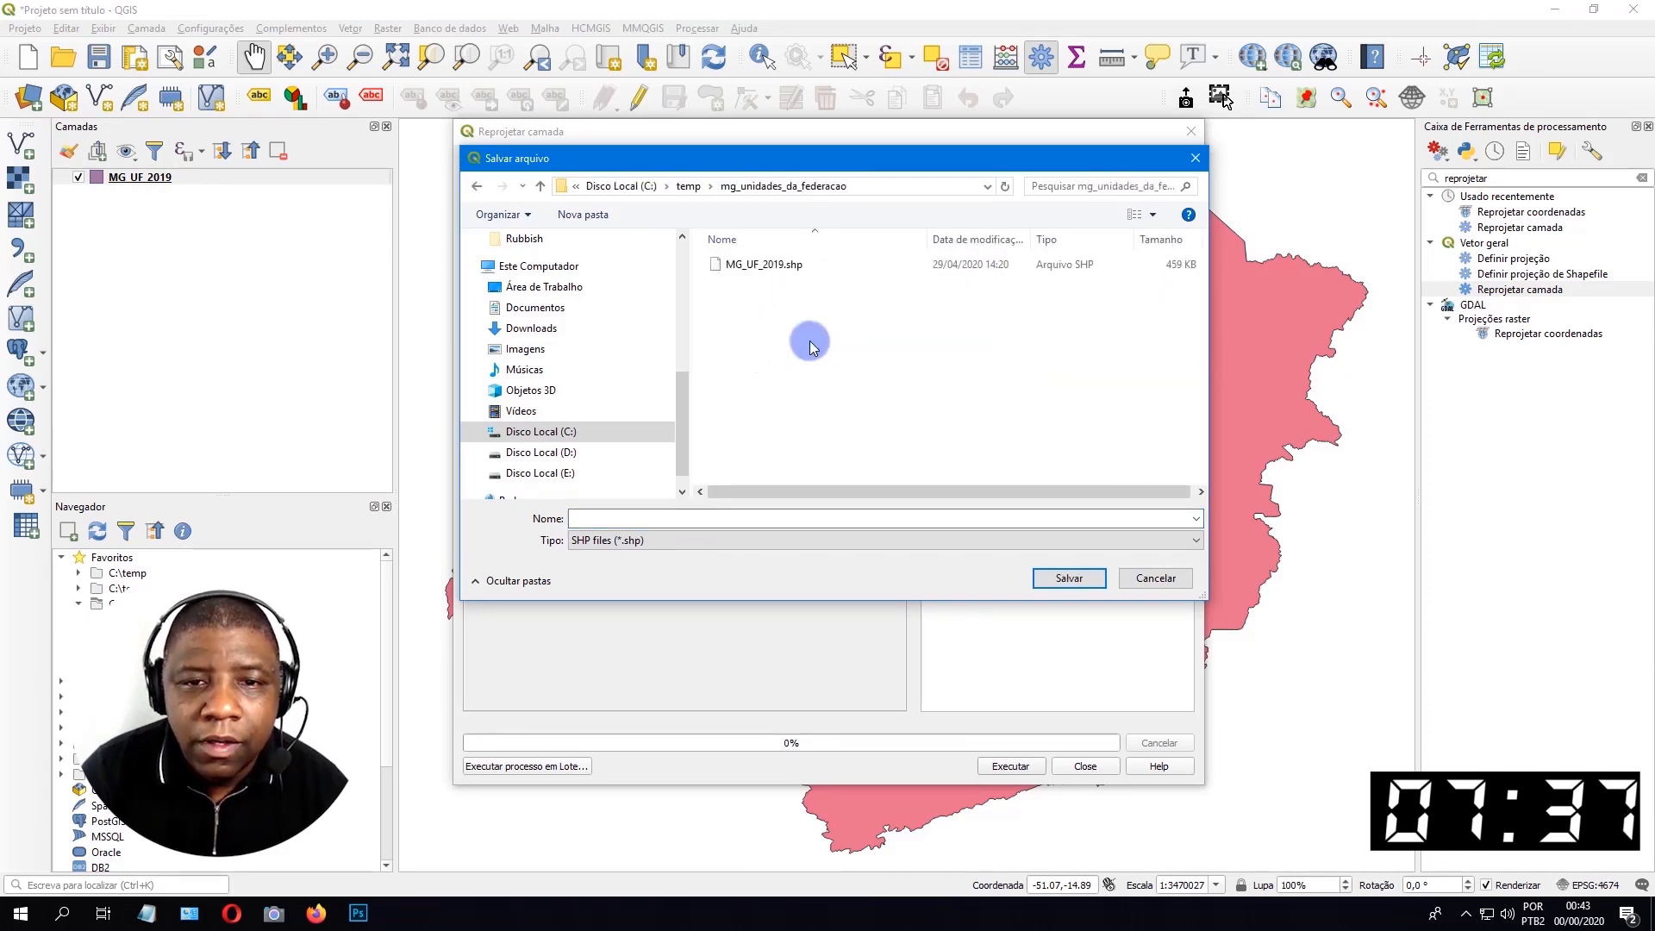
{"action": "left_click", "coordinate": [739, 264]}
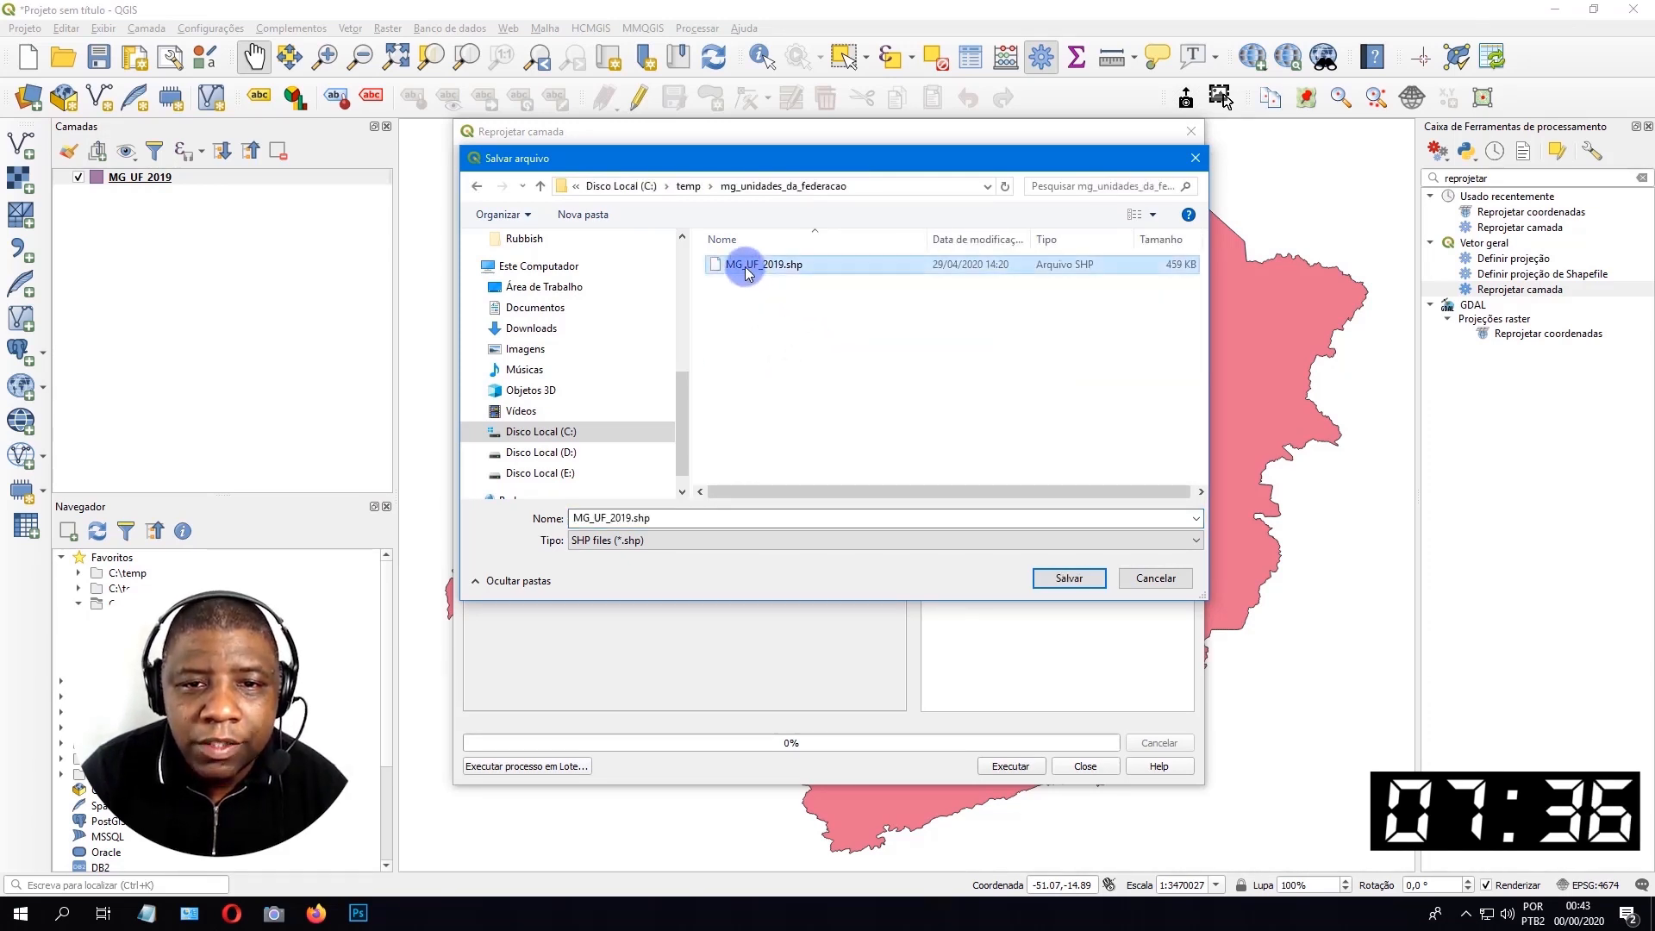
{"action": "double_click", "coordinate": [633, 517]}
{"action": "left_click", "coordinate": [631, 517]}
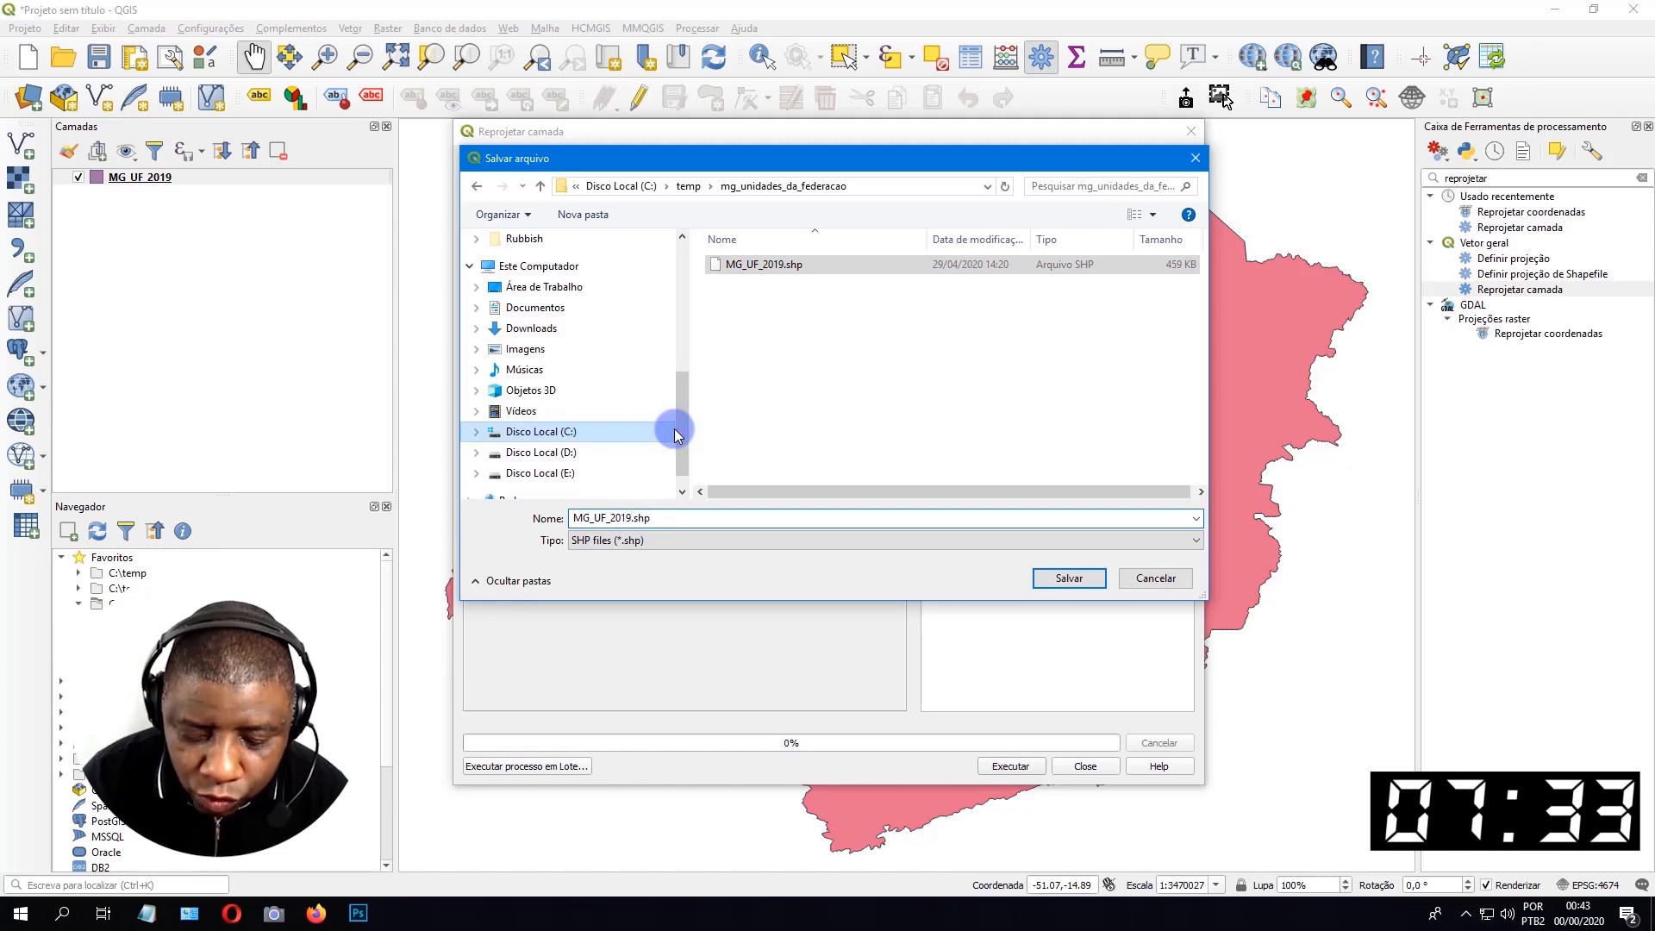
{"action": "type", "text": "_Albe"}
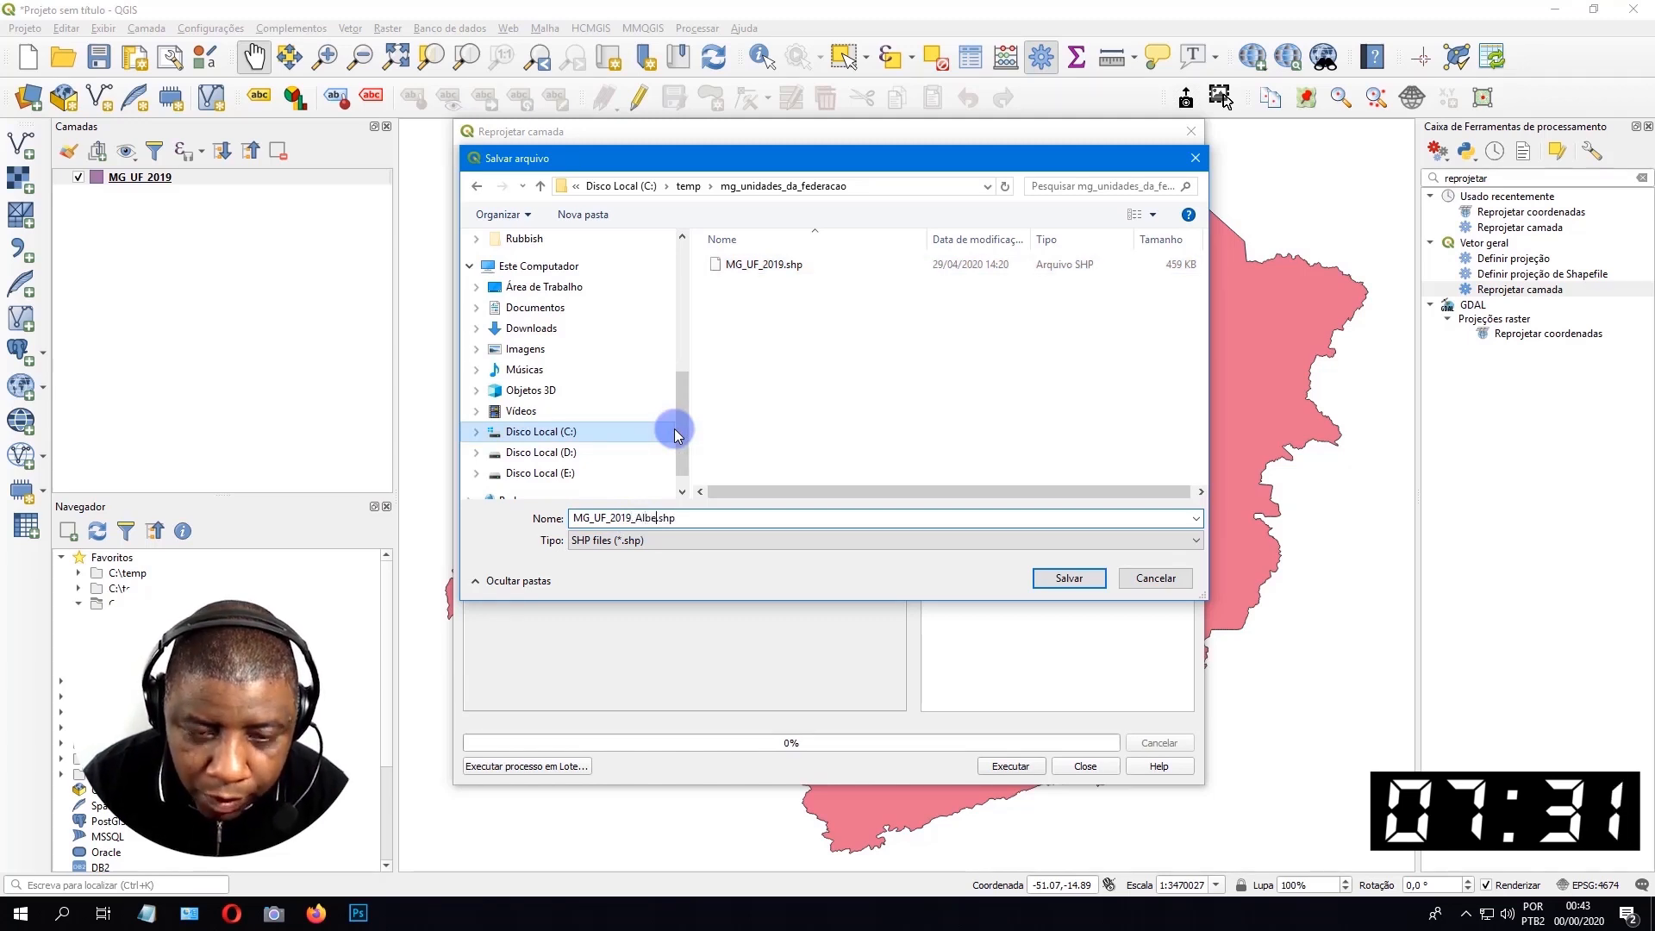
{"action": "type", "text": "rs"}
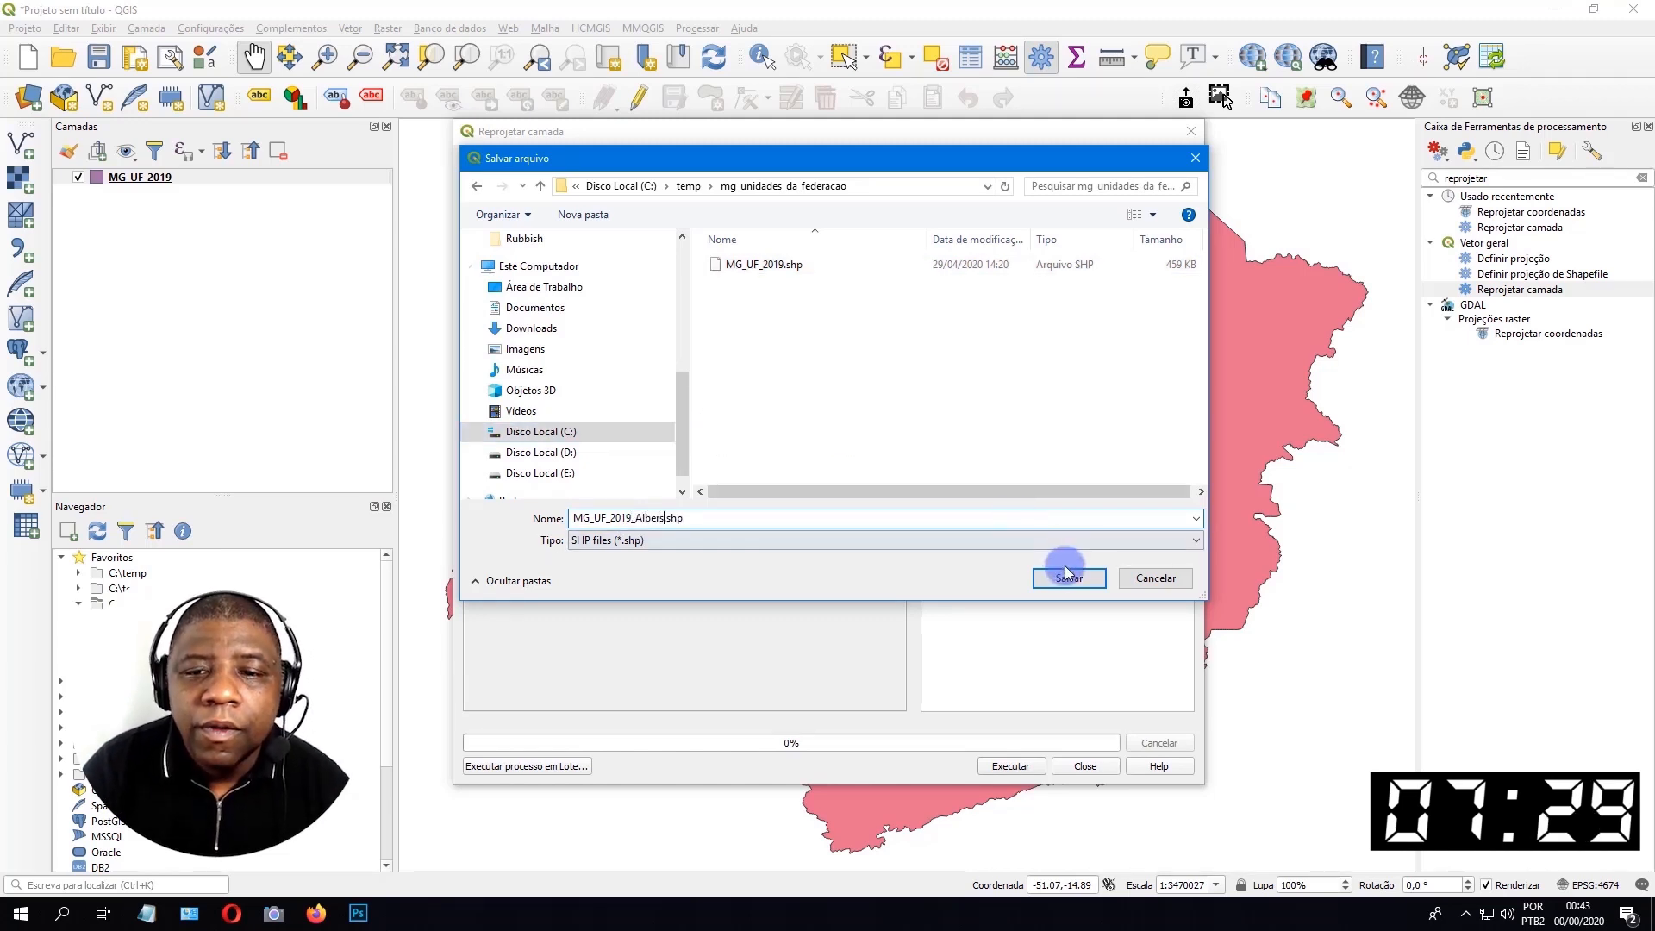
{"action": "type", "text": "l"}
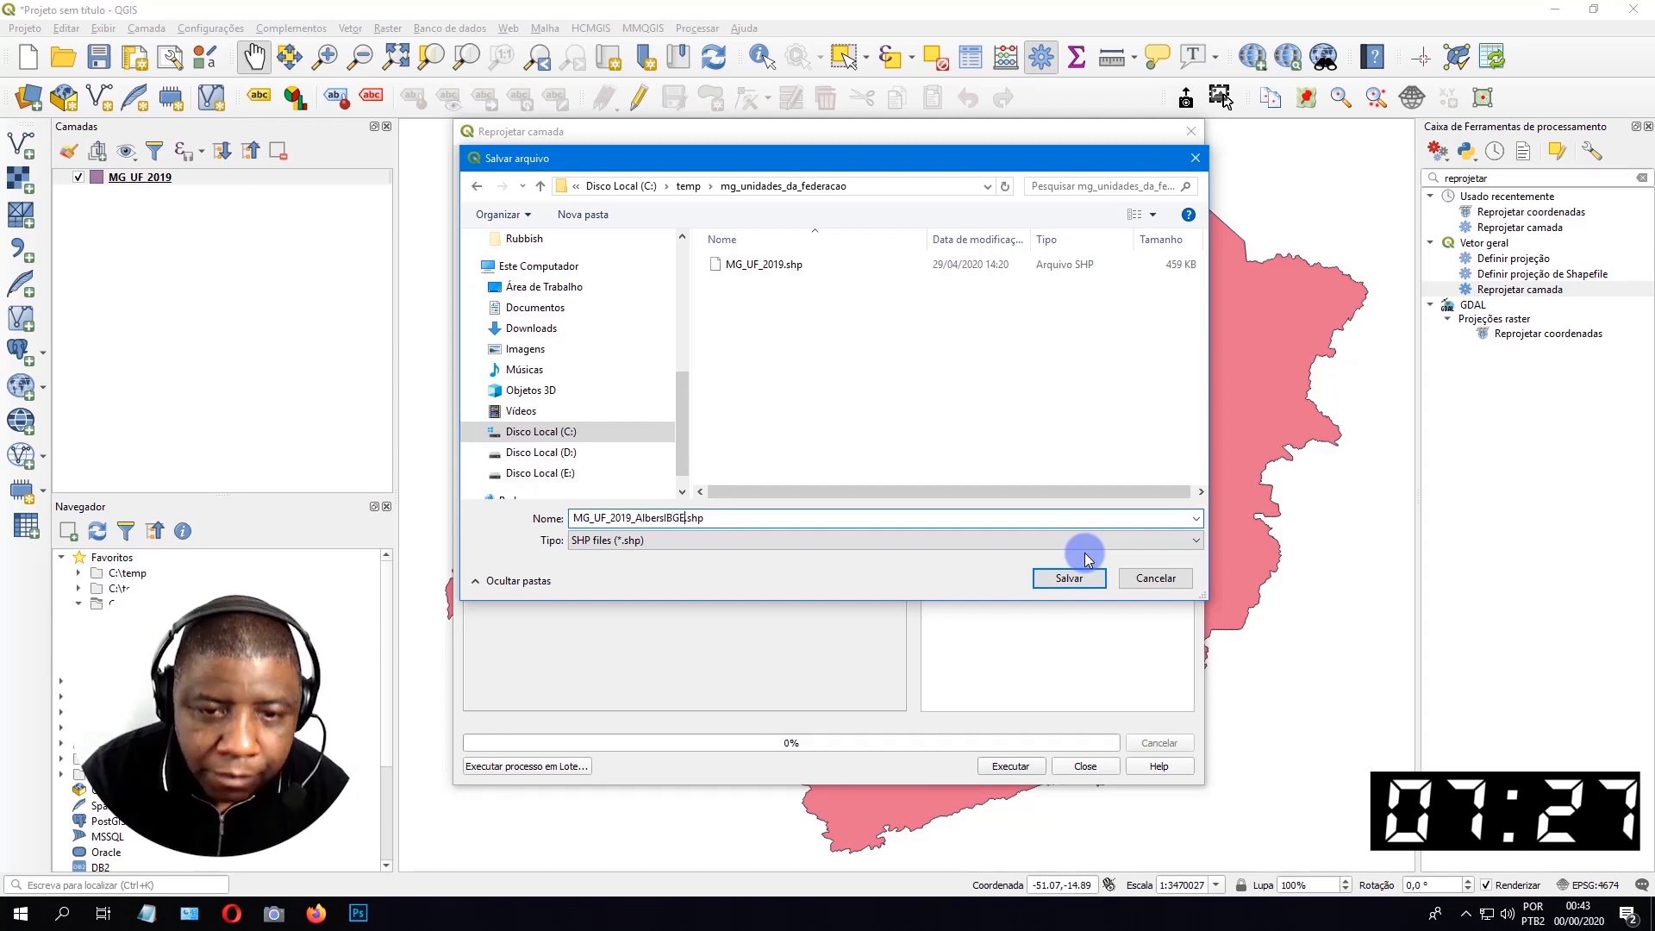
{"action": "type", "text": "BGE"}
{"action": "left_click", "coordinate": [1062, 574]}
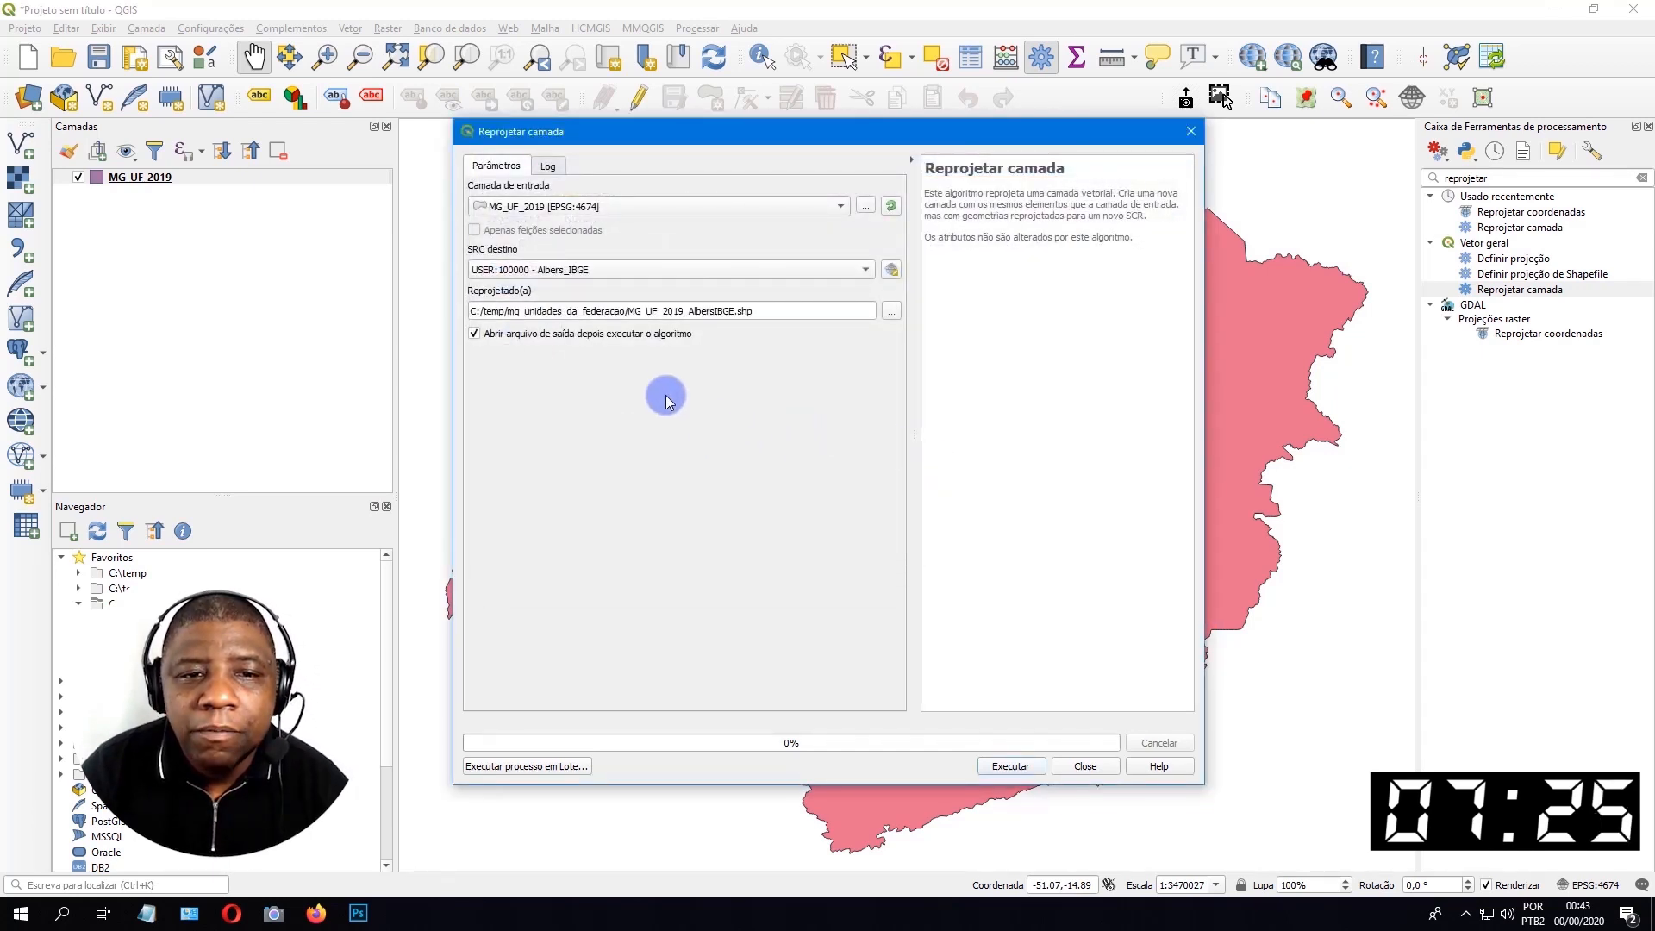
{"action": "left_click", "coordinate": [1003, 767]}
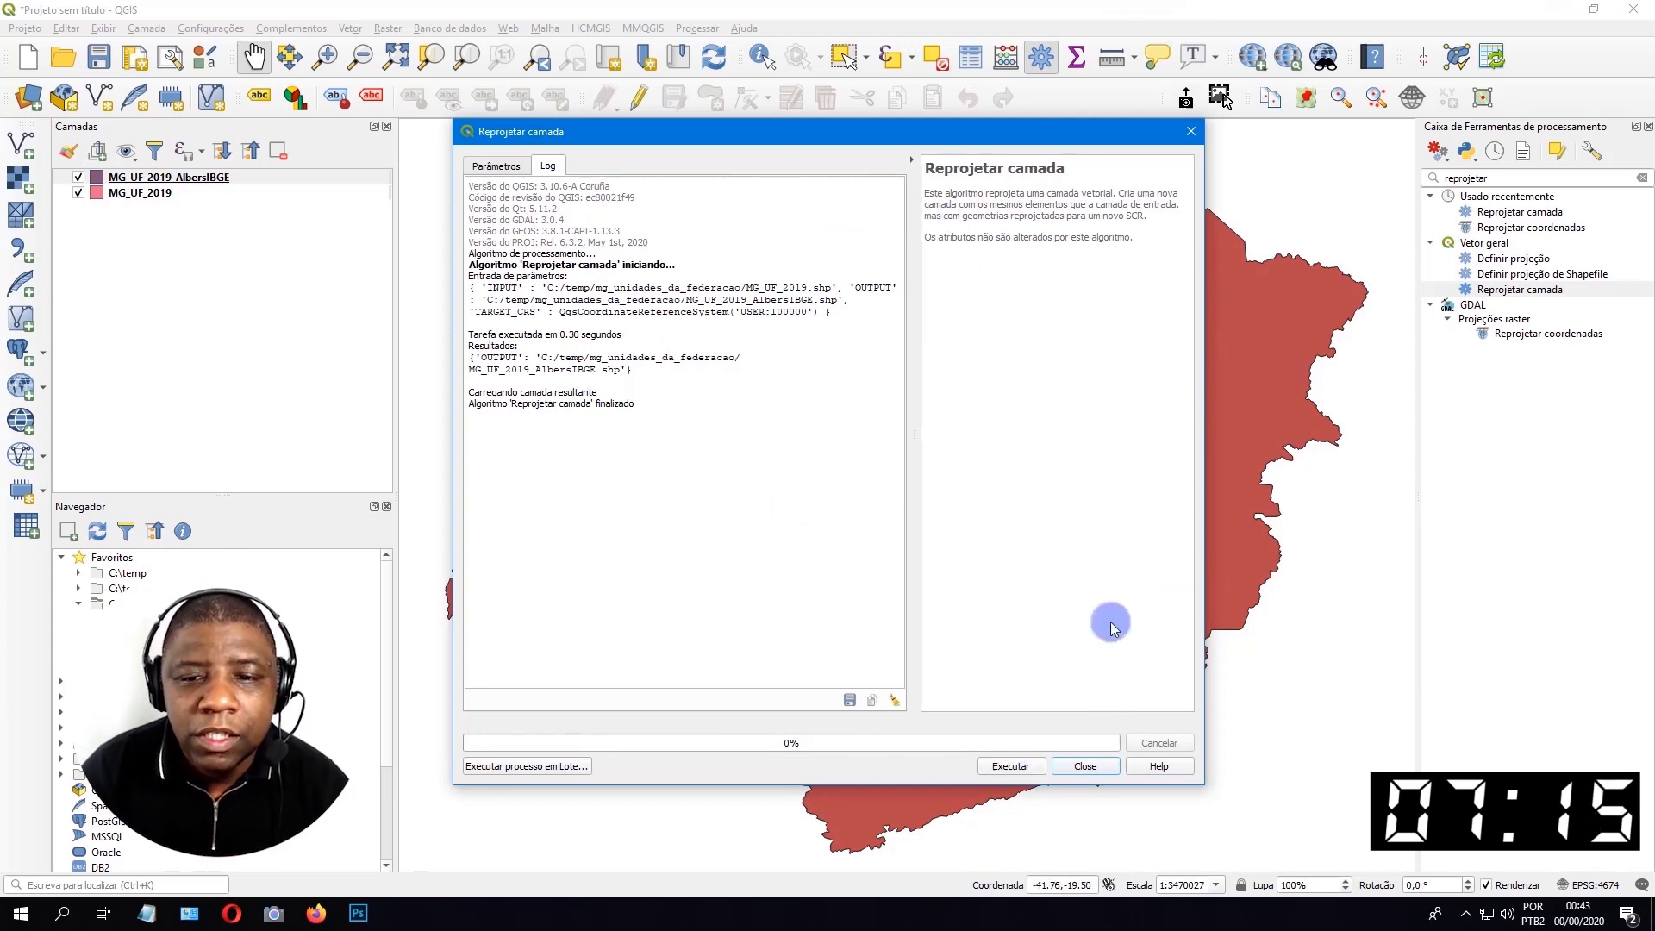
{"action": "left_click", "coordinate": [1079, 767]}
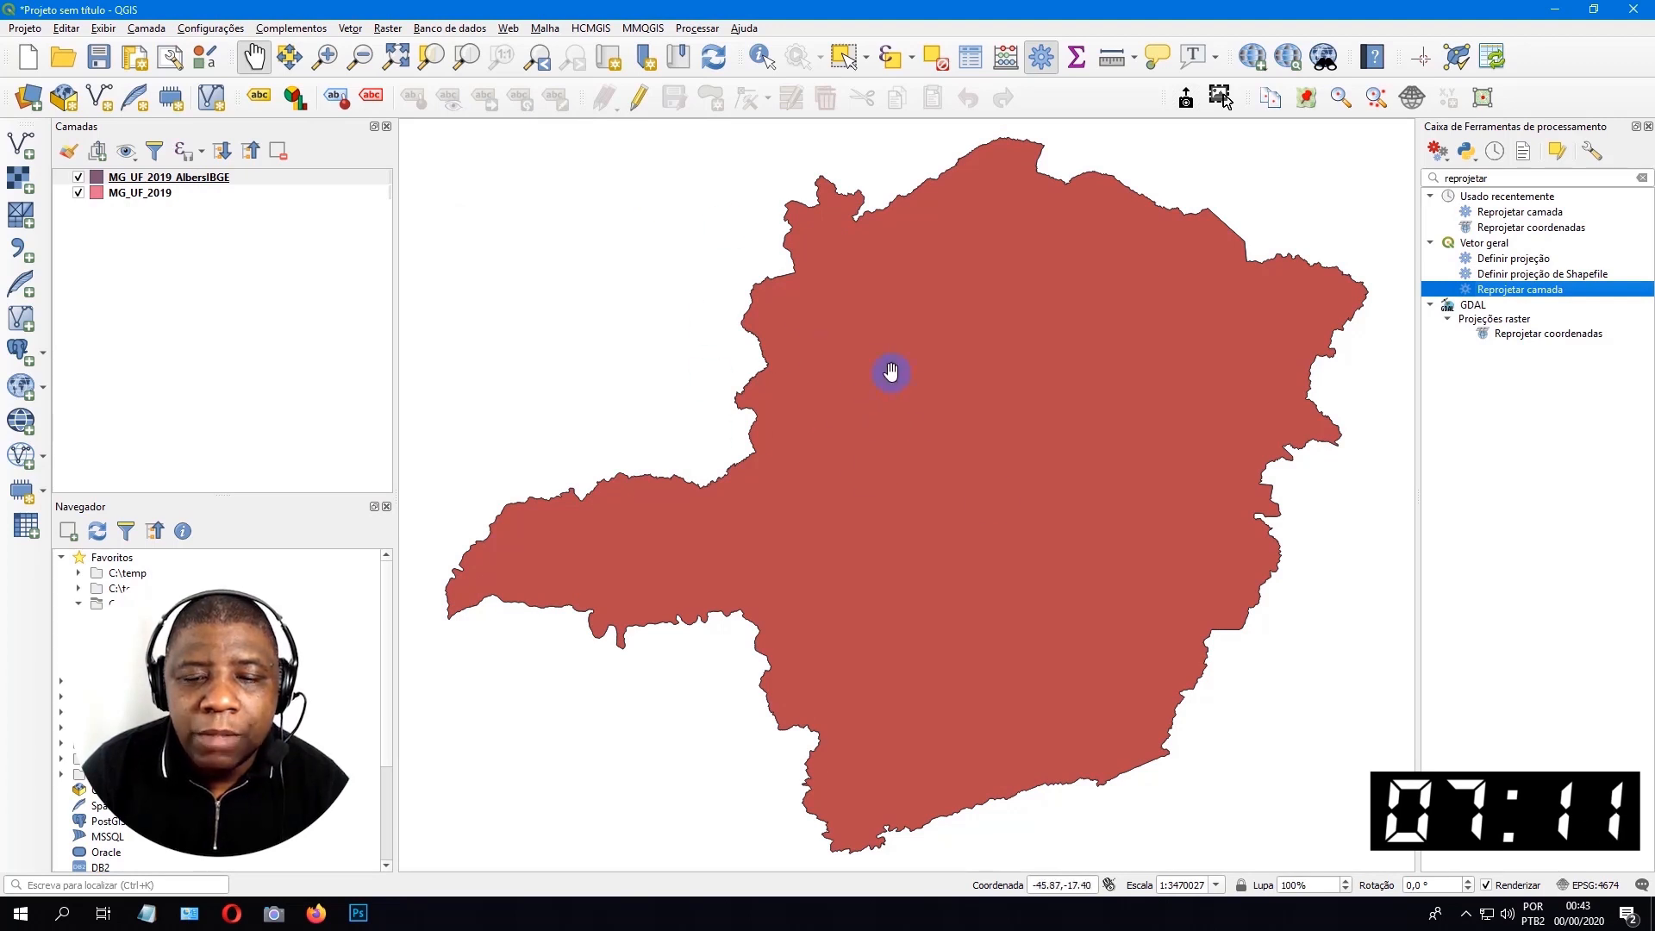
Start a new project, discarding the current one, and add MG_UF_2019_AlbersIBGE.shp to it from the mg_unidades_da_federacao folder in File Explorer.
{"action": "left_click", "coordinate": [31, 65]}
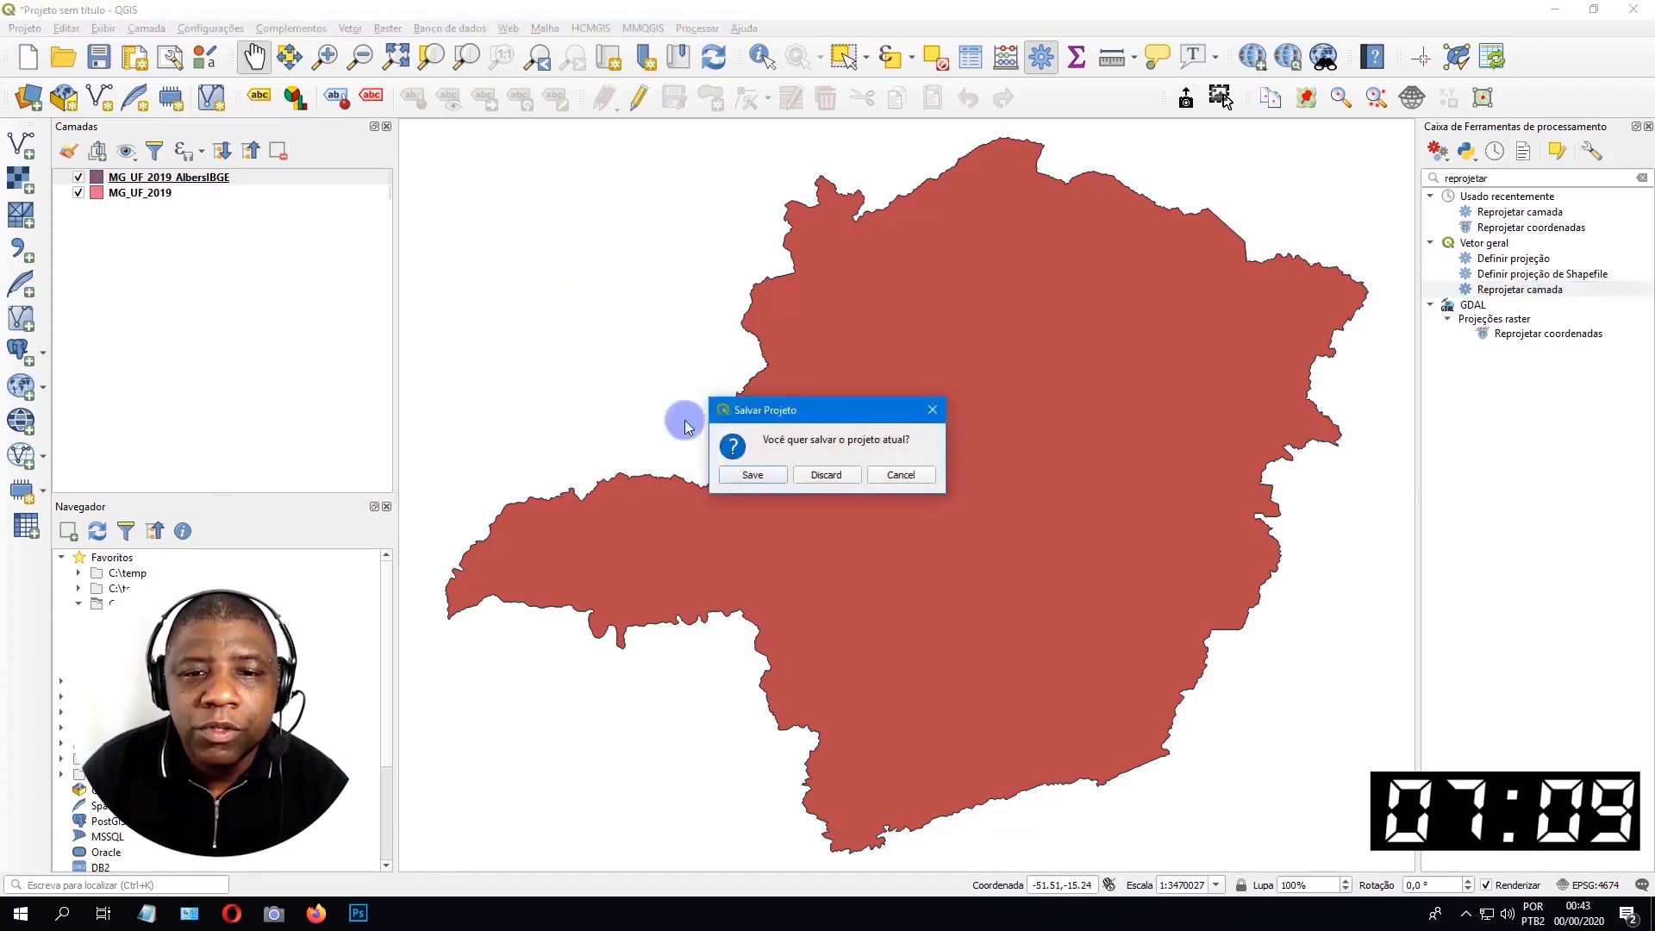
{"action": "left_click", "coordinate": [844, 470]}
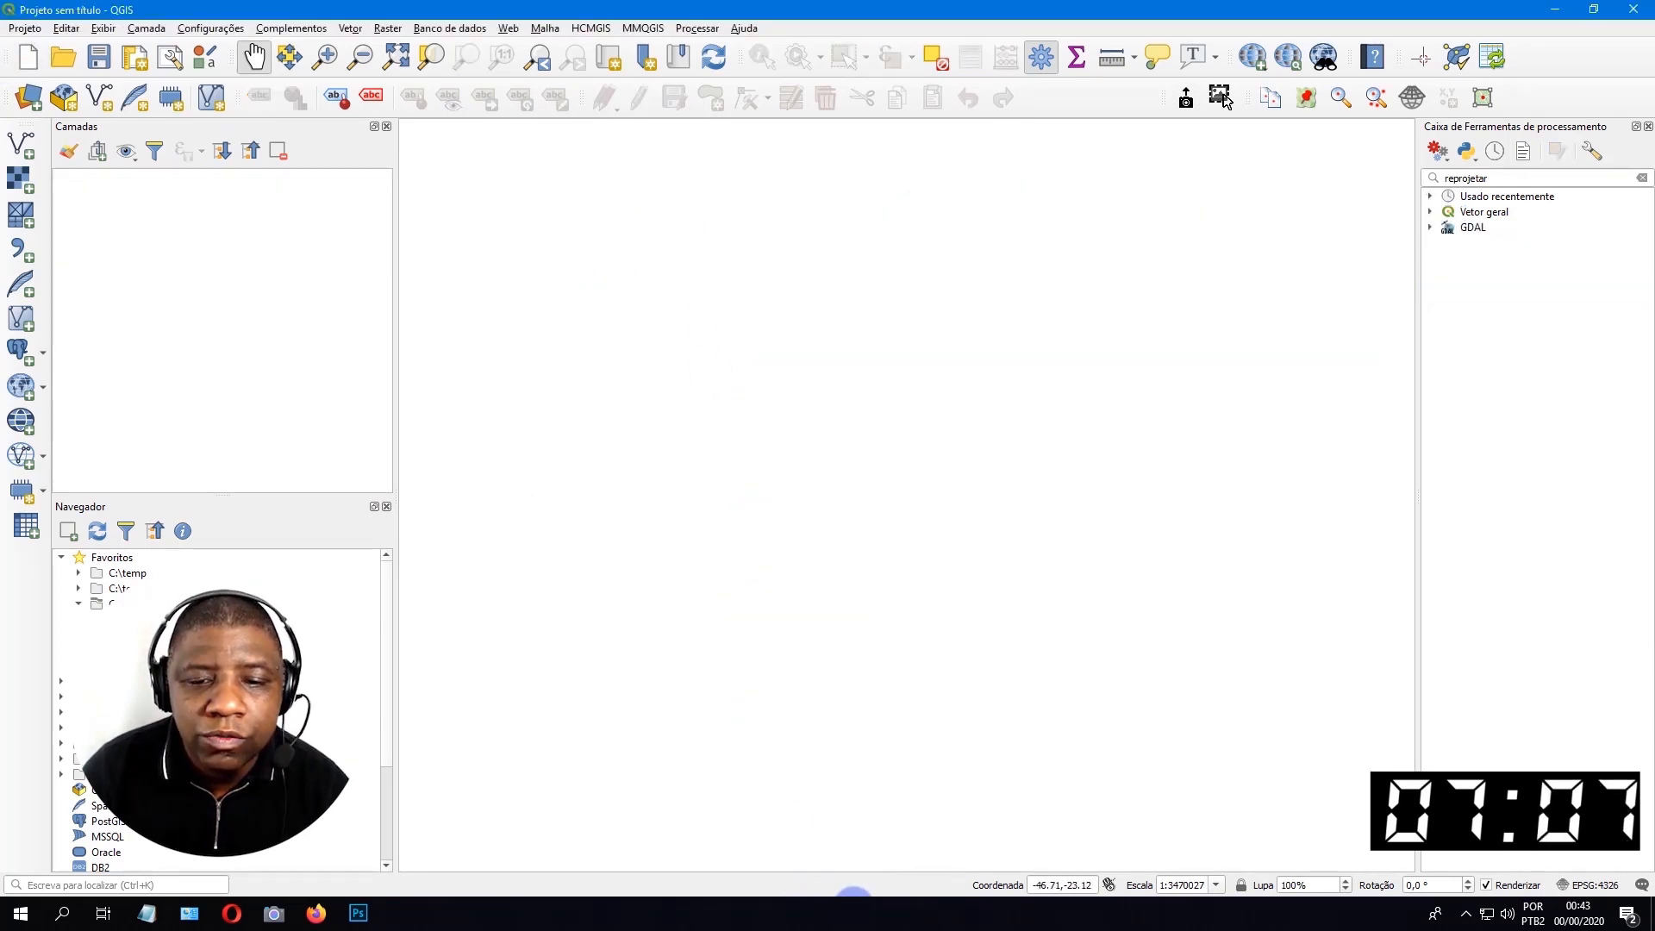
{"action": "key", "text": "alt+Tab"}
{"action": "left_click", "coordinate": [762, 473]}
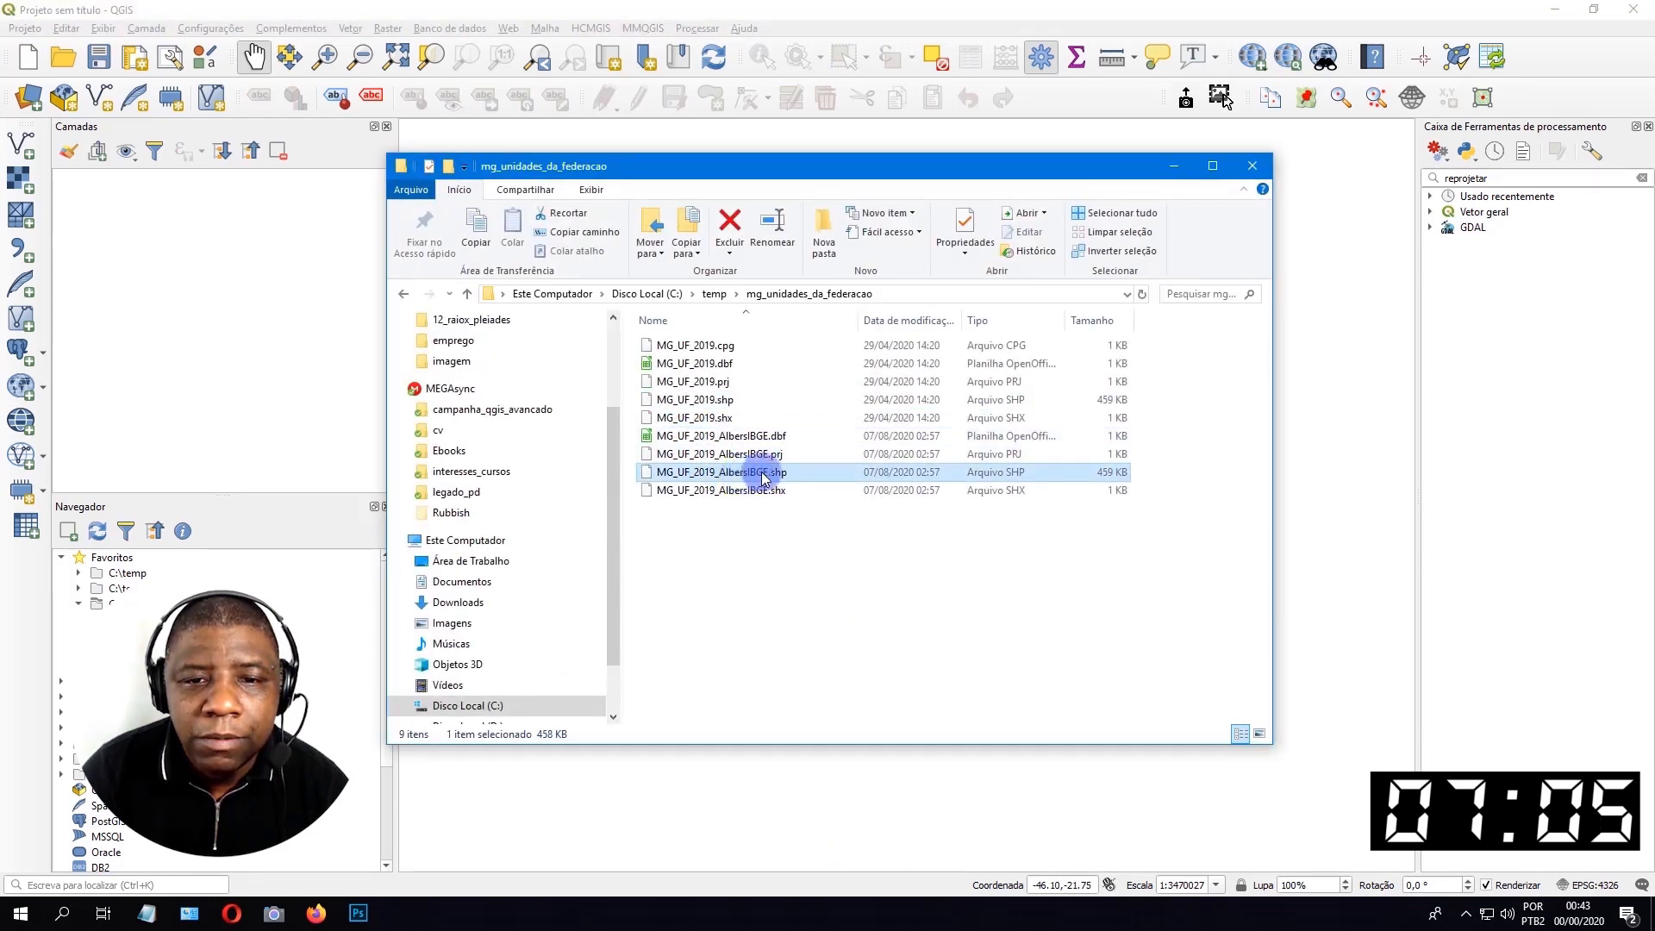
{"action": "left_click_drag", "start_coordinate": [762, 473], "coordinate": [222, 185]}
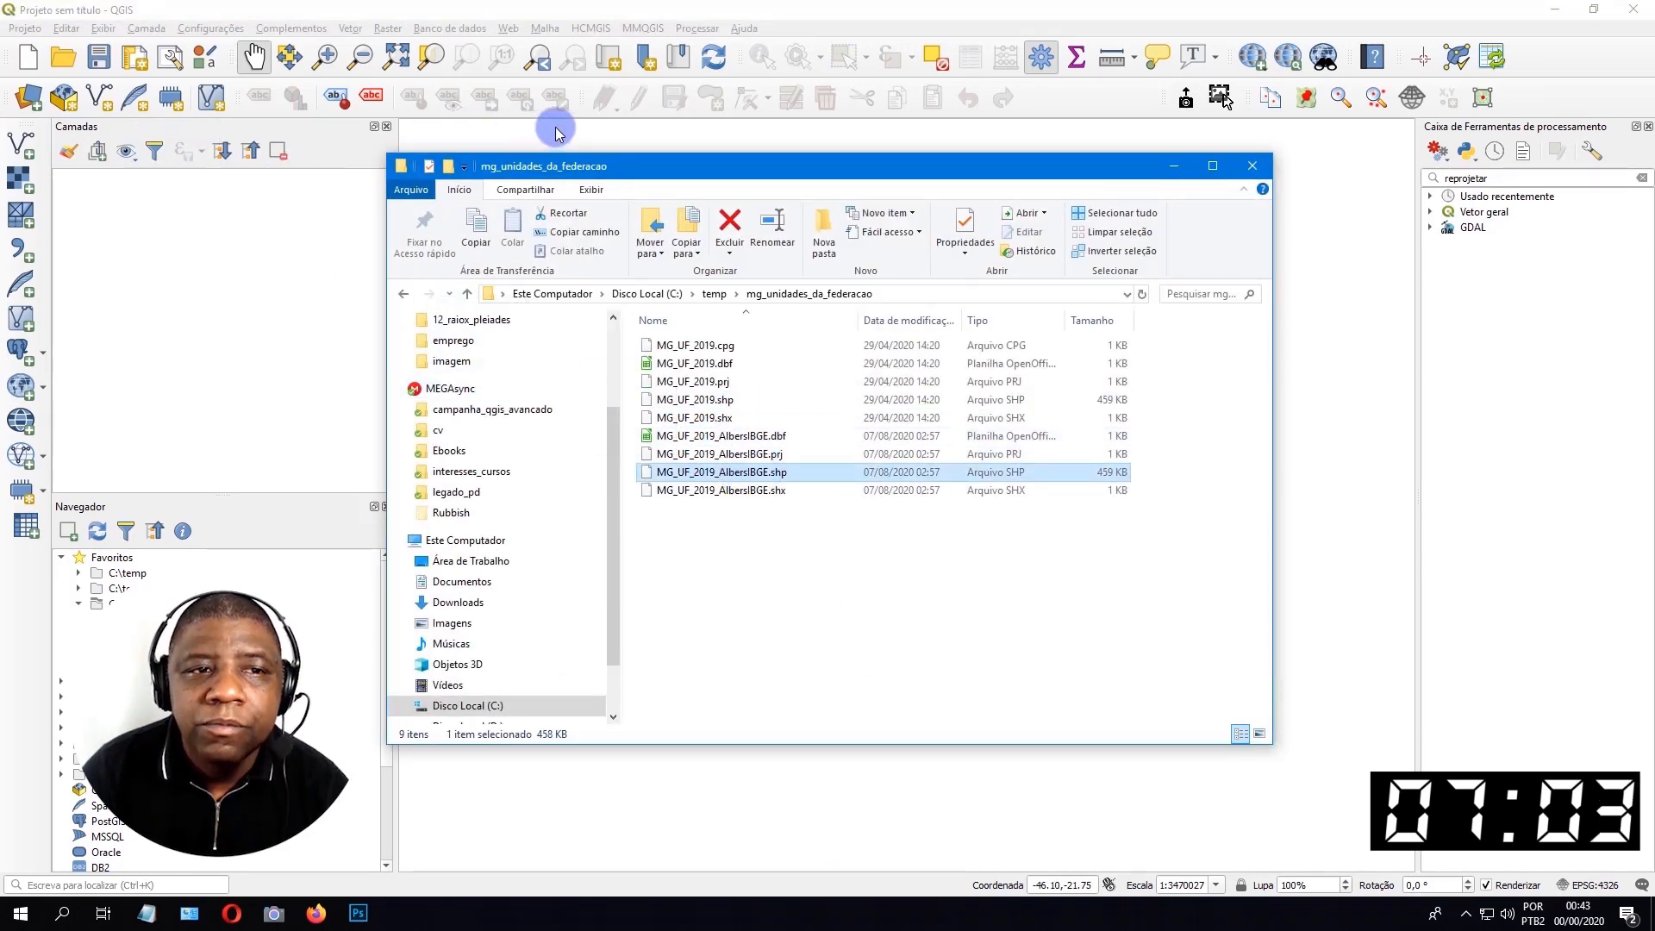
{"action": "left_click", "coordinate": [562, 10]}
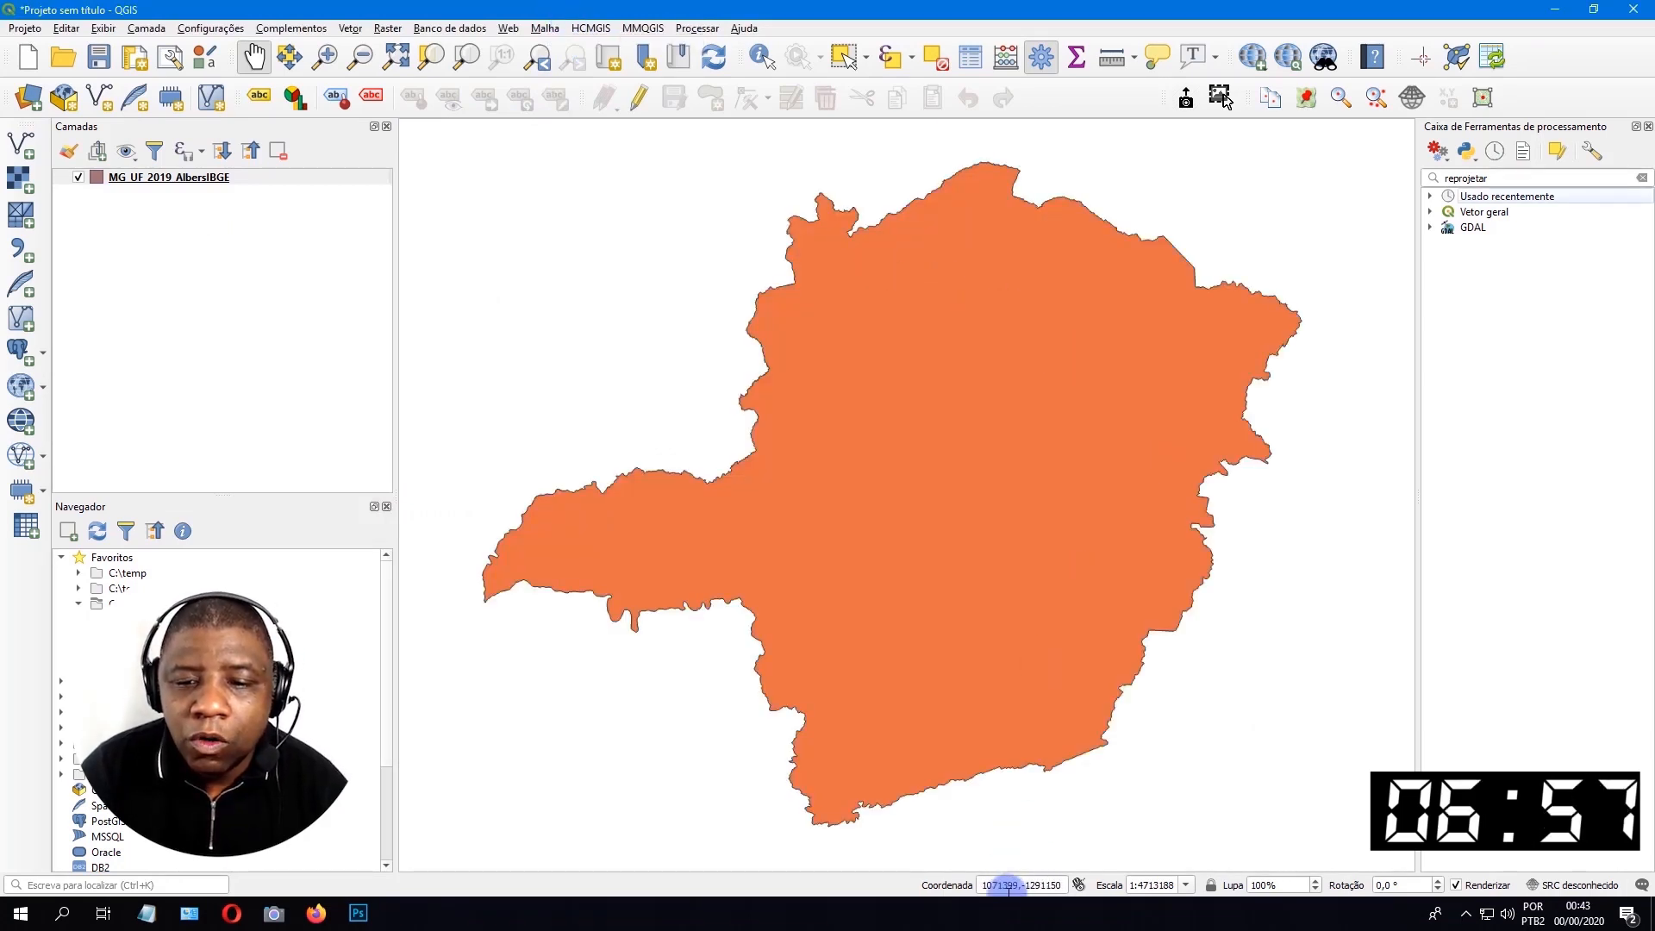
Check the map's coordinate read-out and open the attribute table of the MG_UF_2019_AlbersIBGE layer.
{"action": "left_click_drag", "start_coordinate": [982, 884], "coordinate": [1072, 885]}
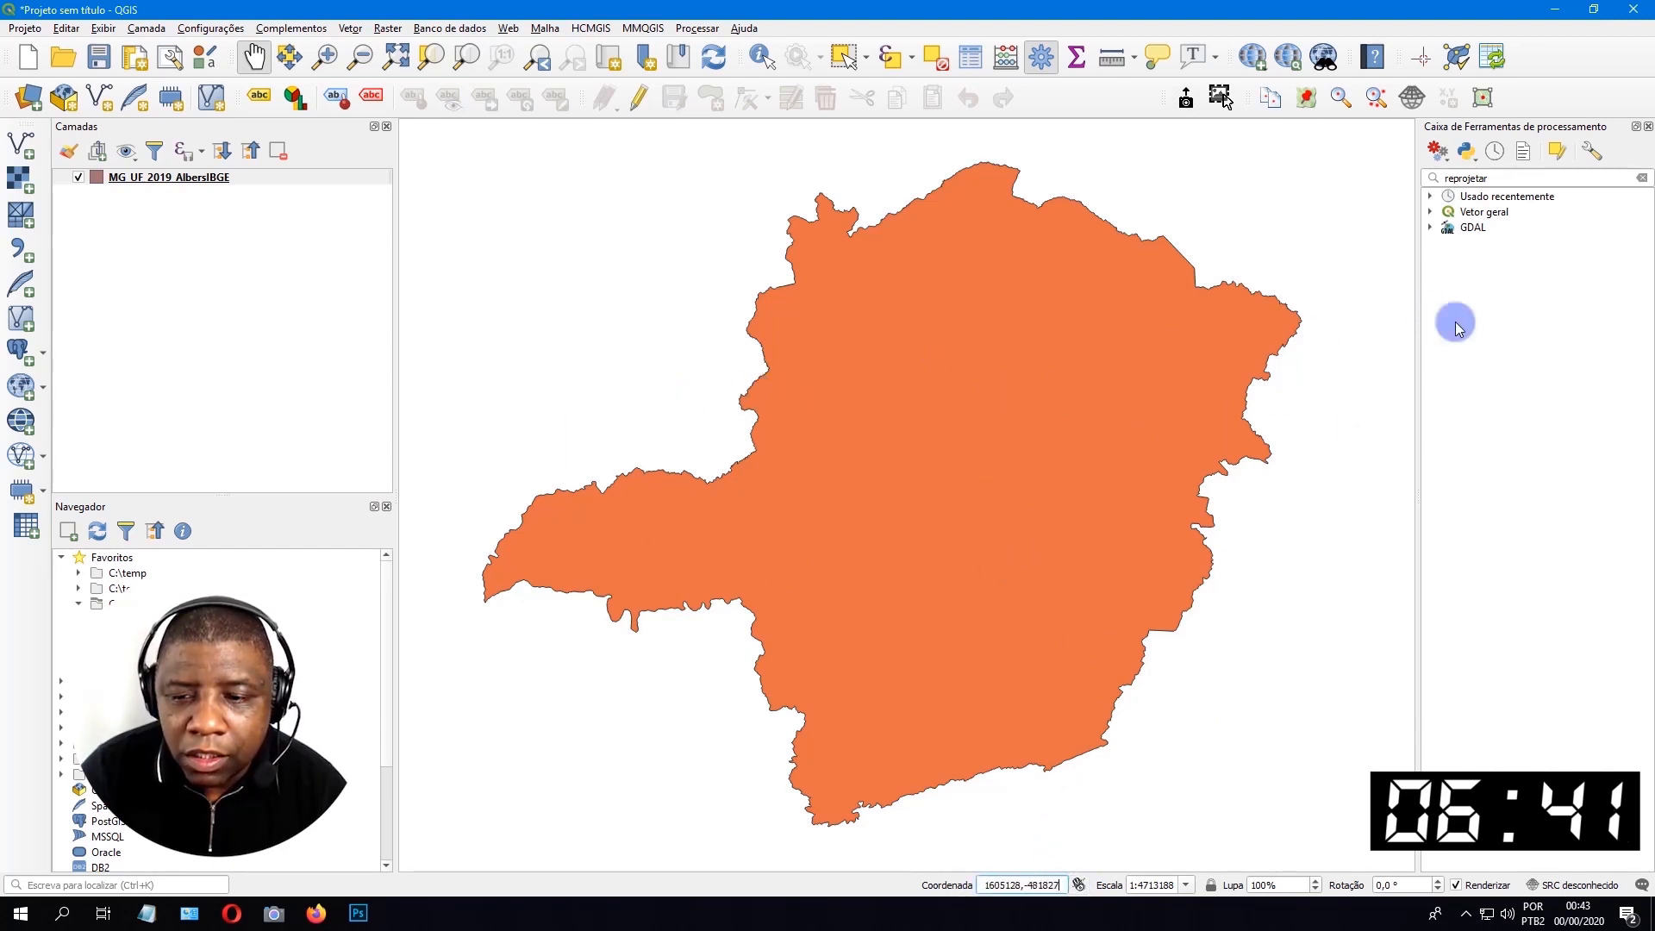
{"action": "left_click", "coordinate": [251, 181]}
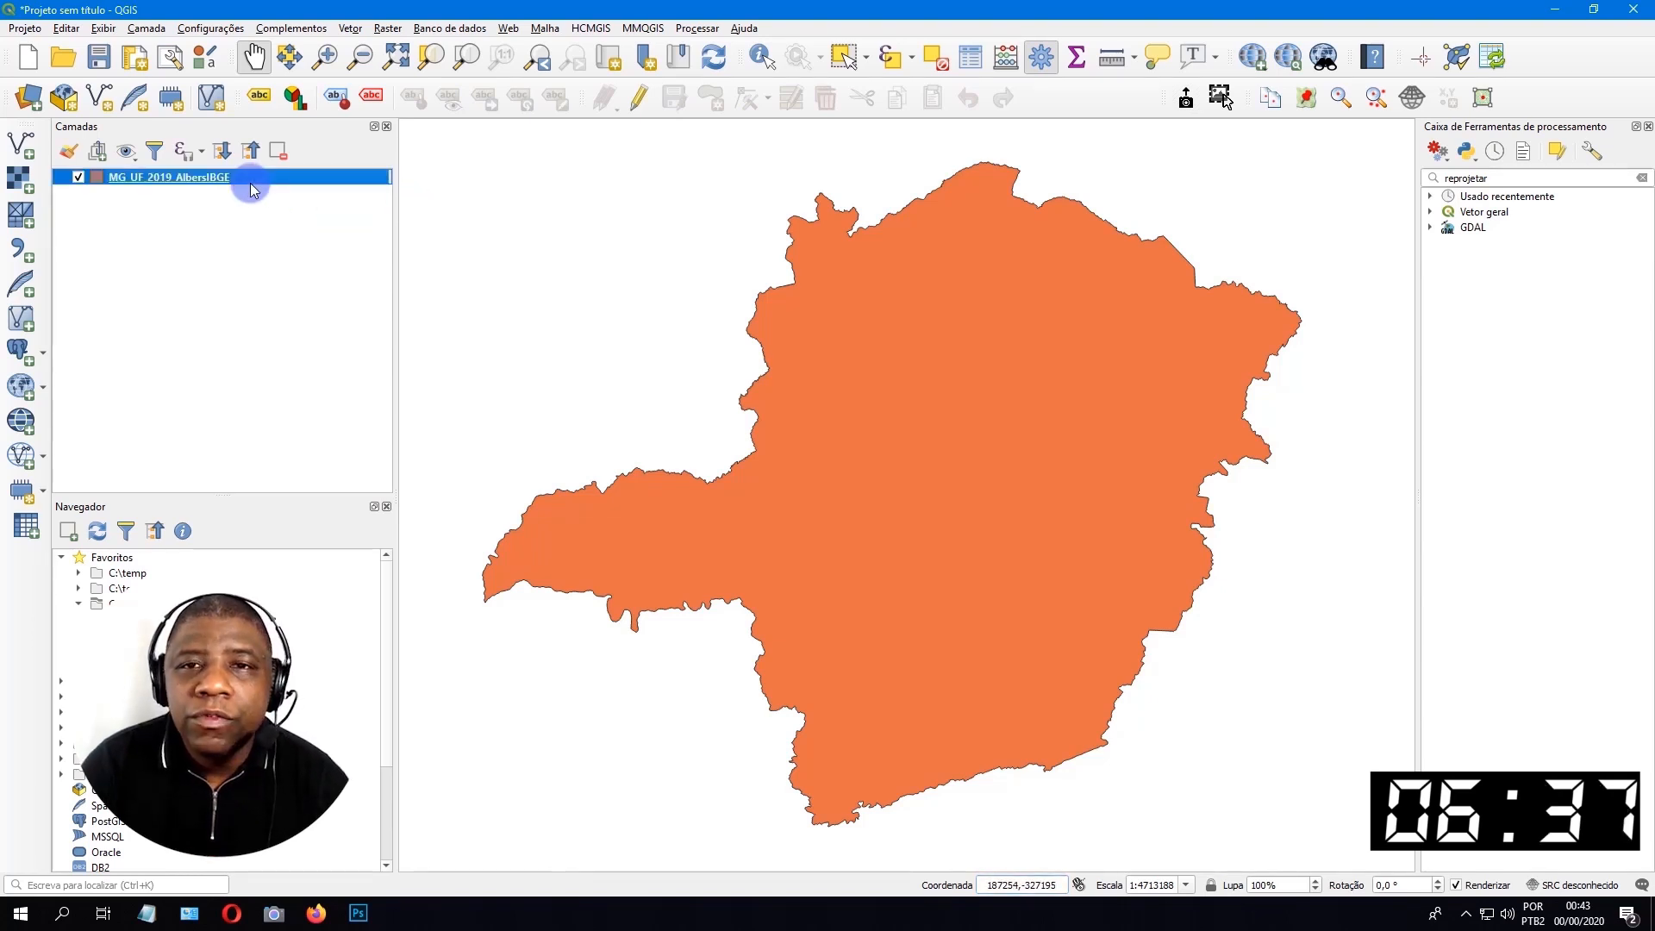
{"action": "right_click", "coordinate": [245, 179]}
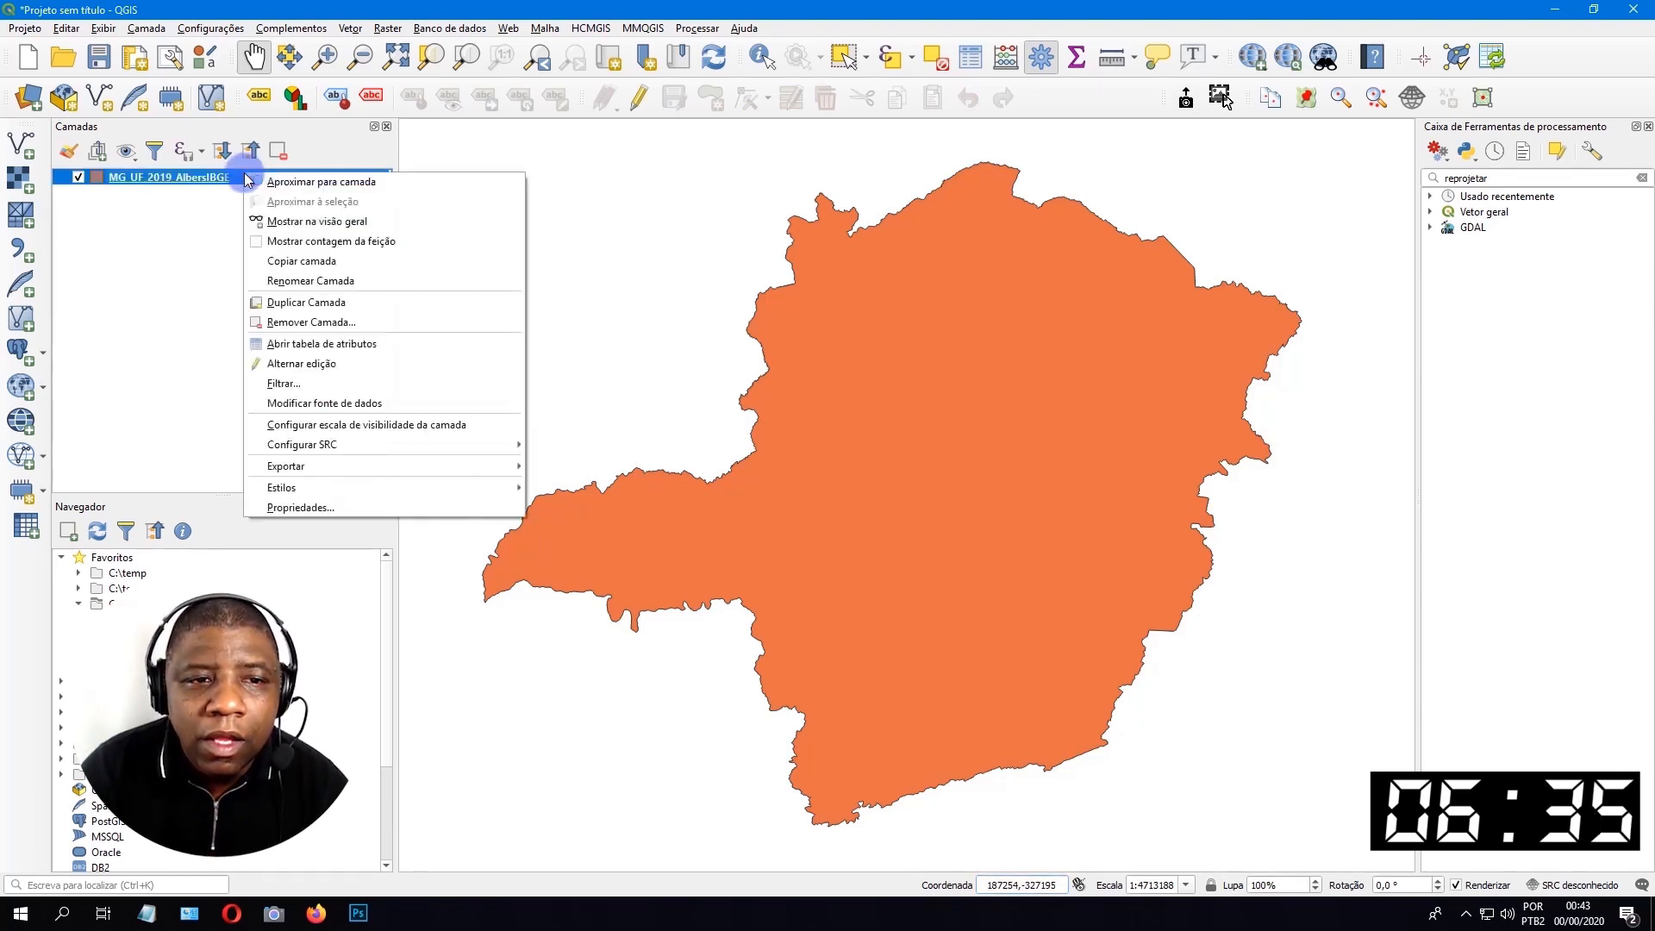
{"action": "left_click", "coordinate": [380, 344]}
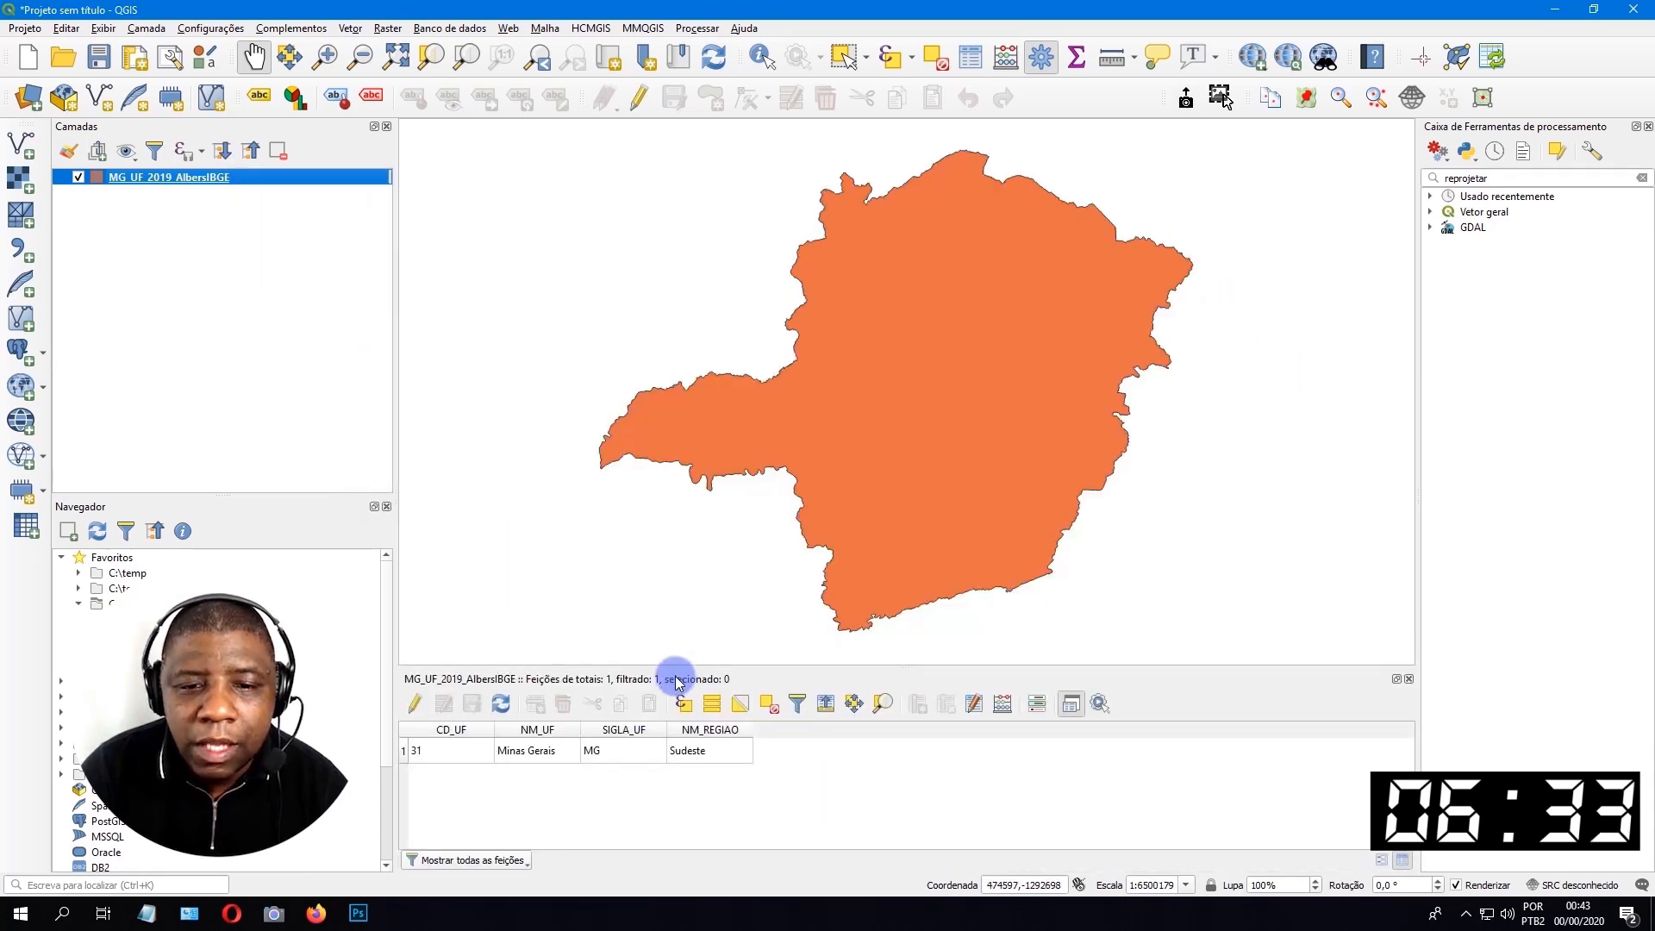
Undock the attribute table, enable editing, and start a new field named AREA_IBGE of type número decimal (real).
{"action": "left_click_drag", "start_coordinate": [675, 671], "coordinate": [624, 316]}
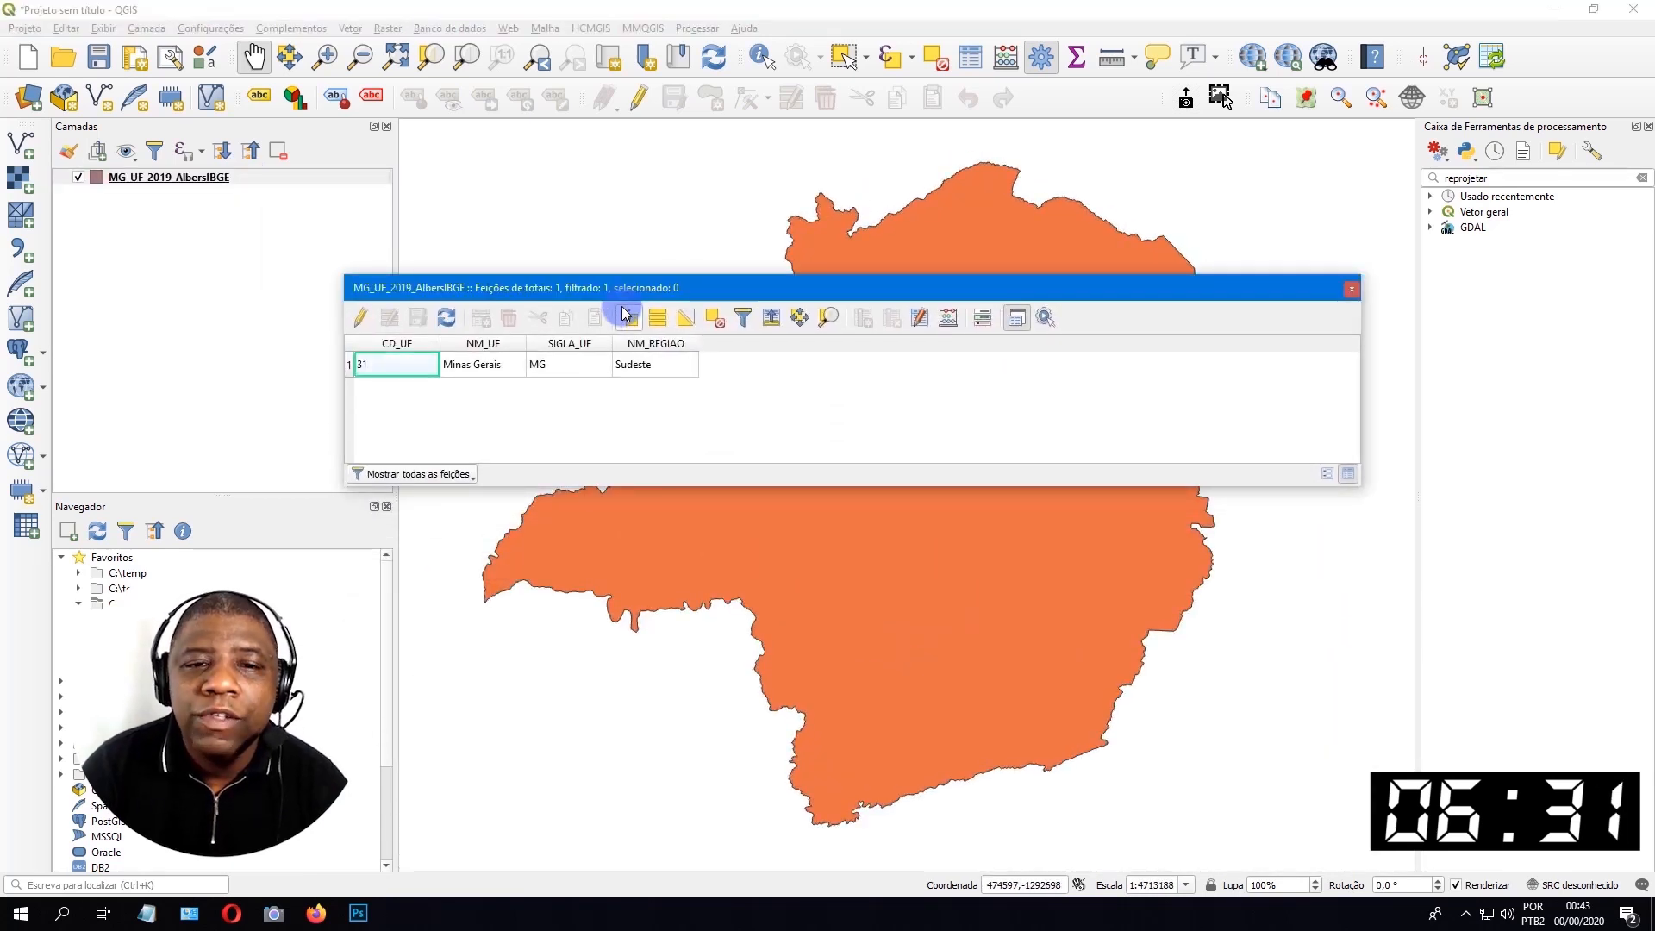
{"action": "left_click", "coordinate": [360, 318]}
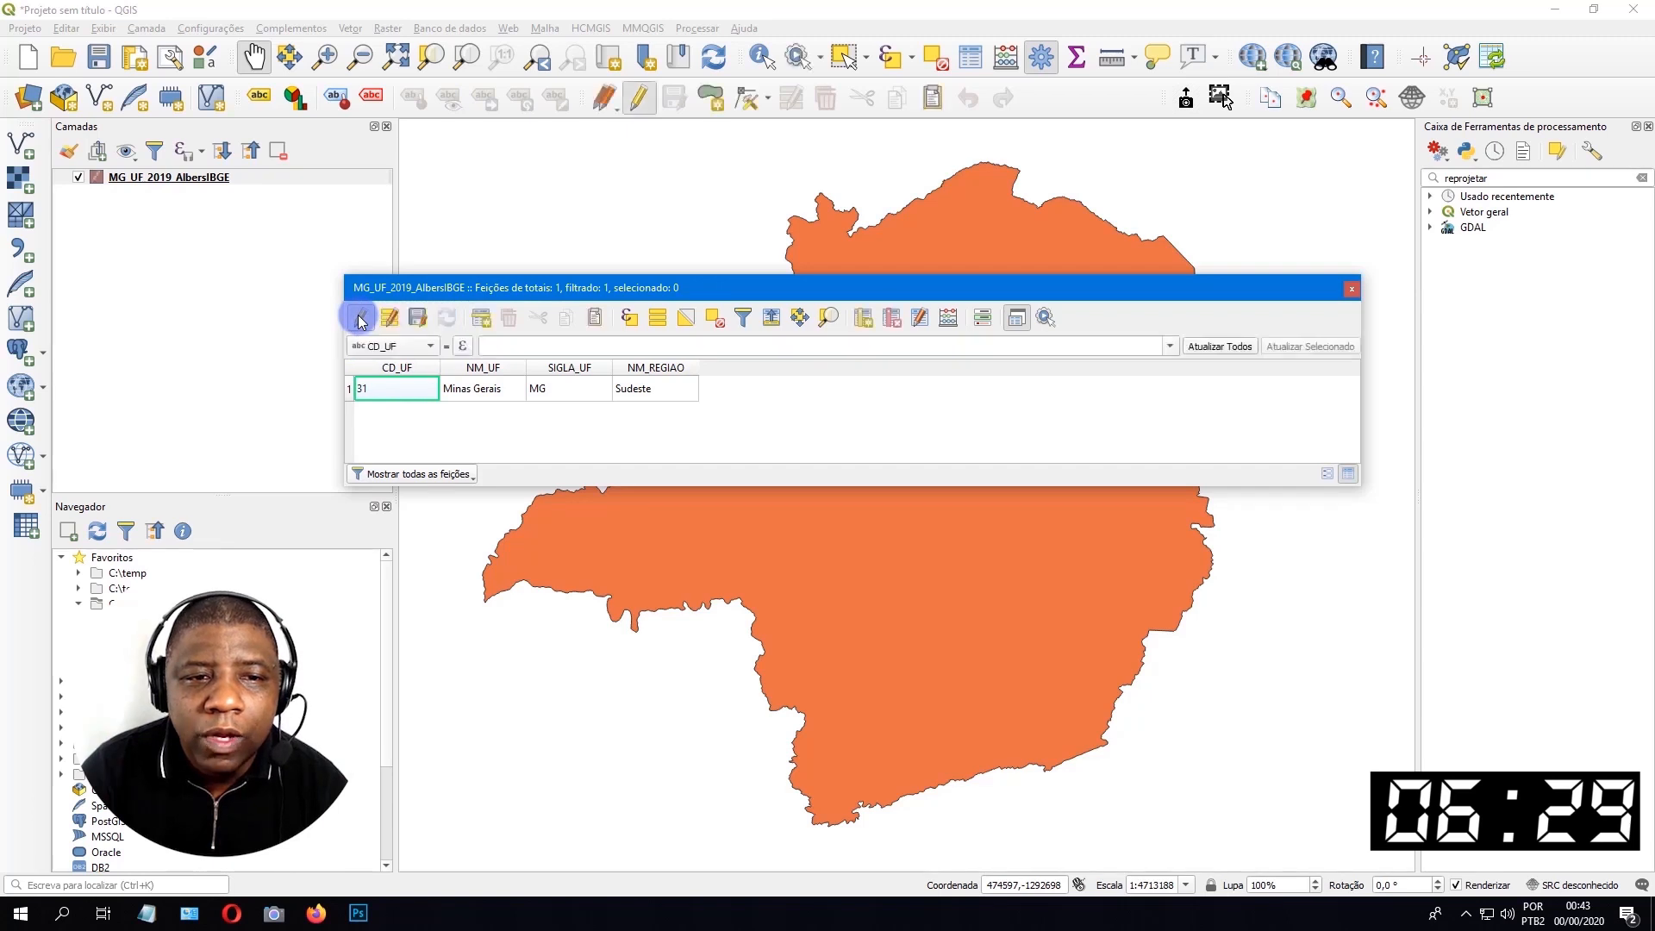
{"action": "left_click", "coordinate": [862, 318]}
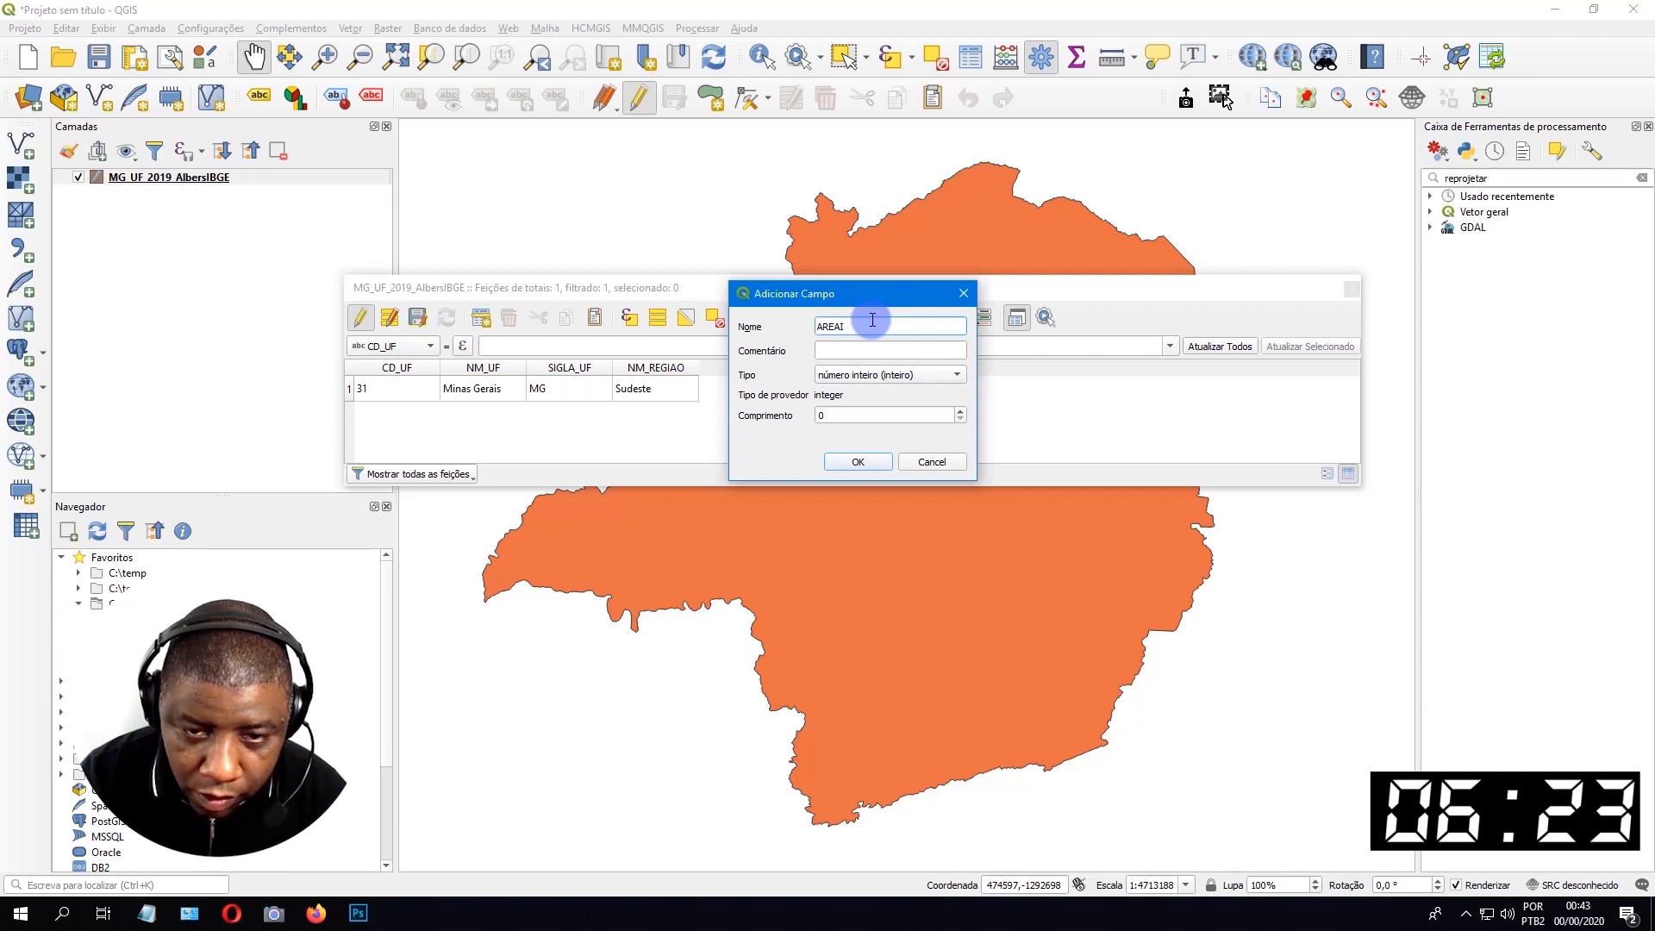
{"action": "type", "text": "AREA_IB"}
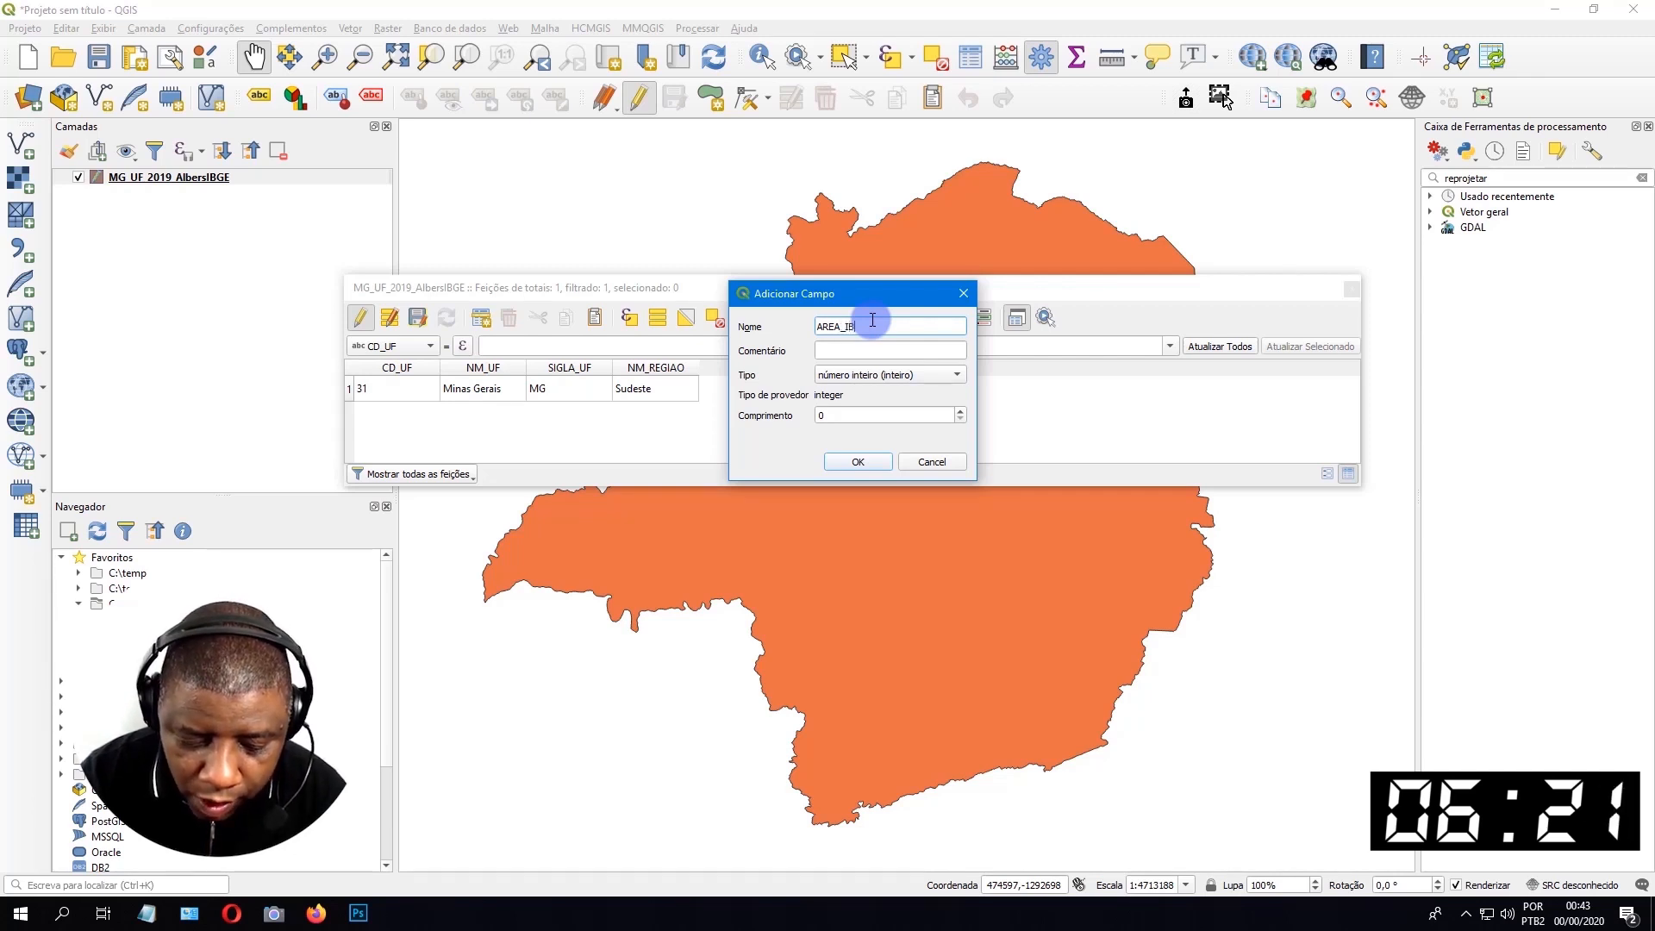
{"action": "type", "text": "GE"}
{"action": "left_click", "coordinate": [887, 374]}
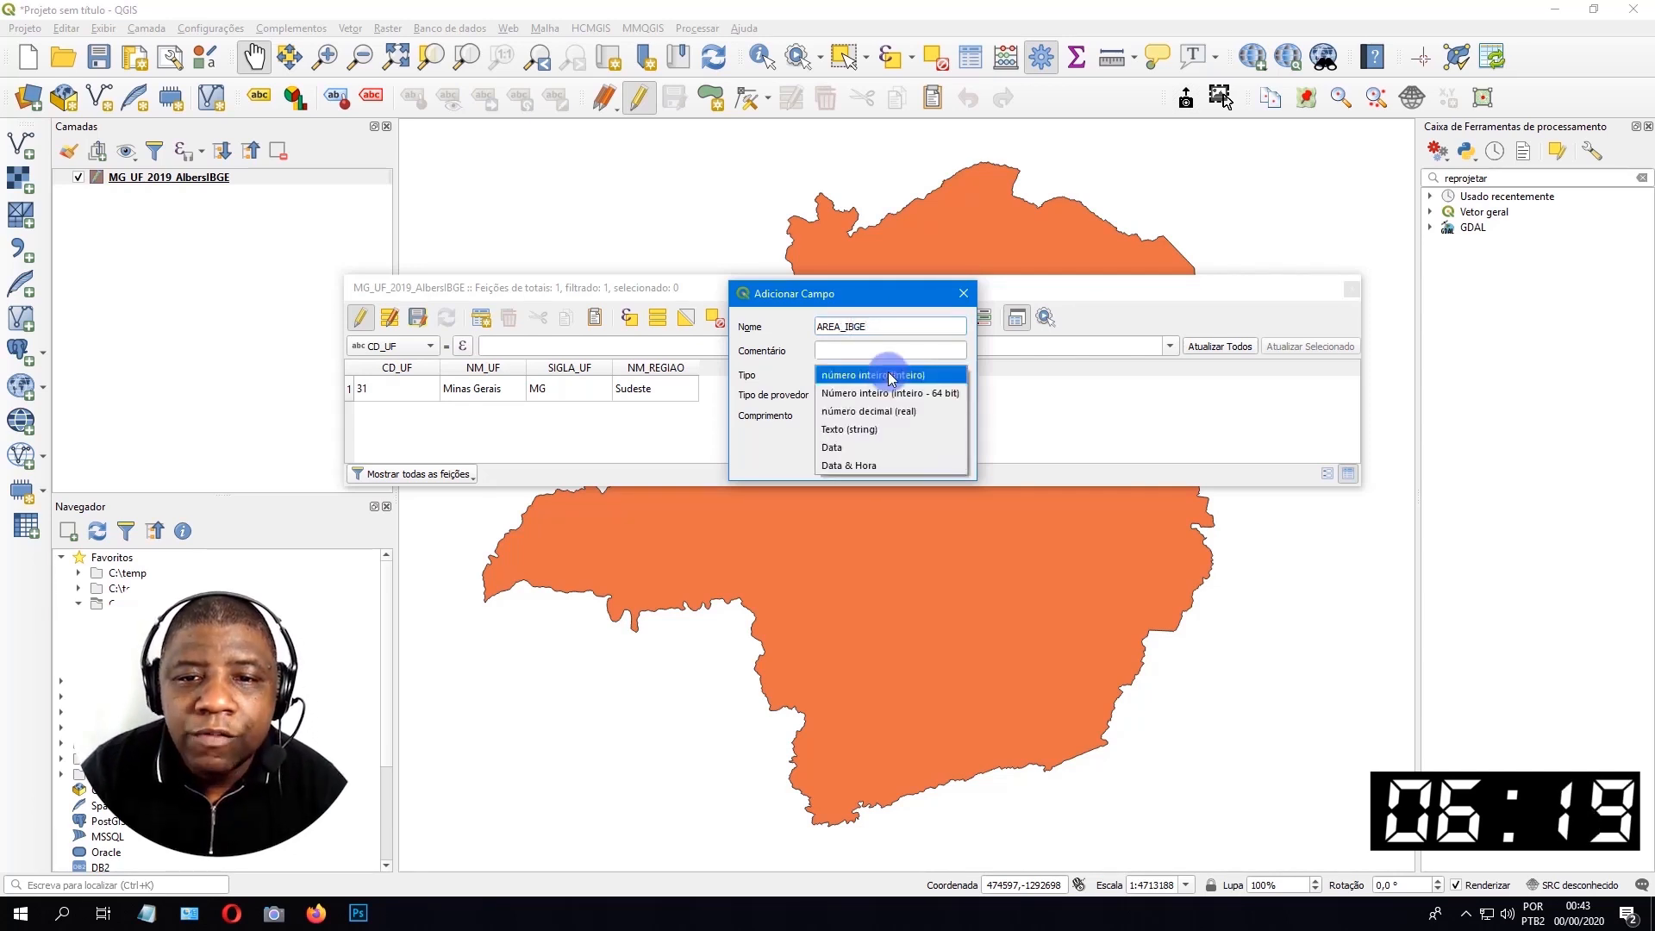
{"action": "key", "text": "Escape"}
{"action": "key", "text": "Down"}
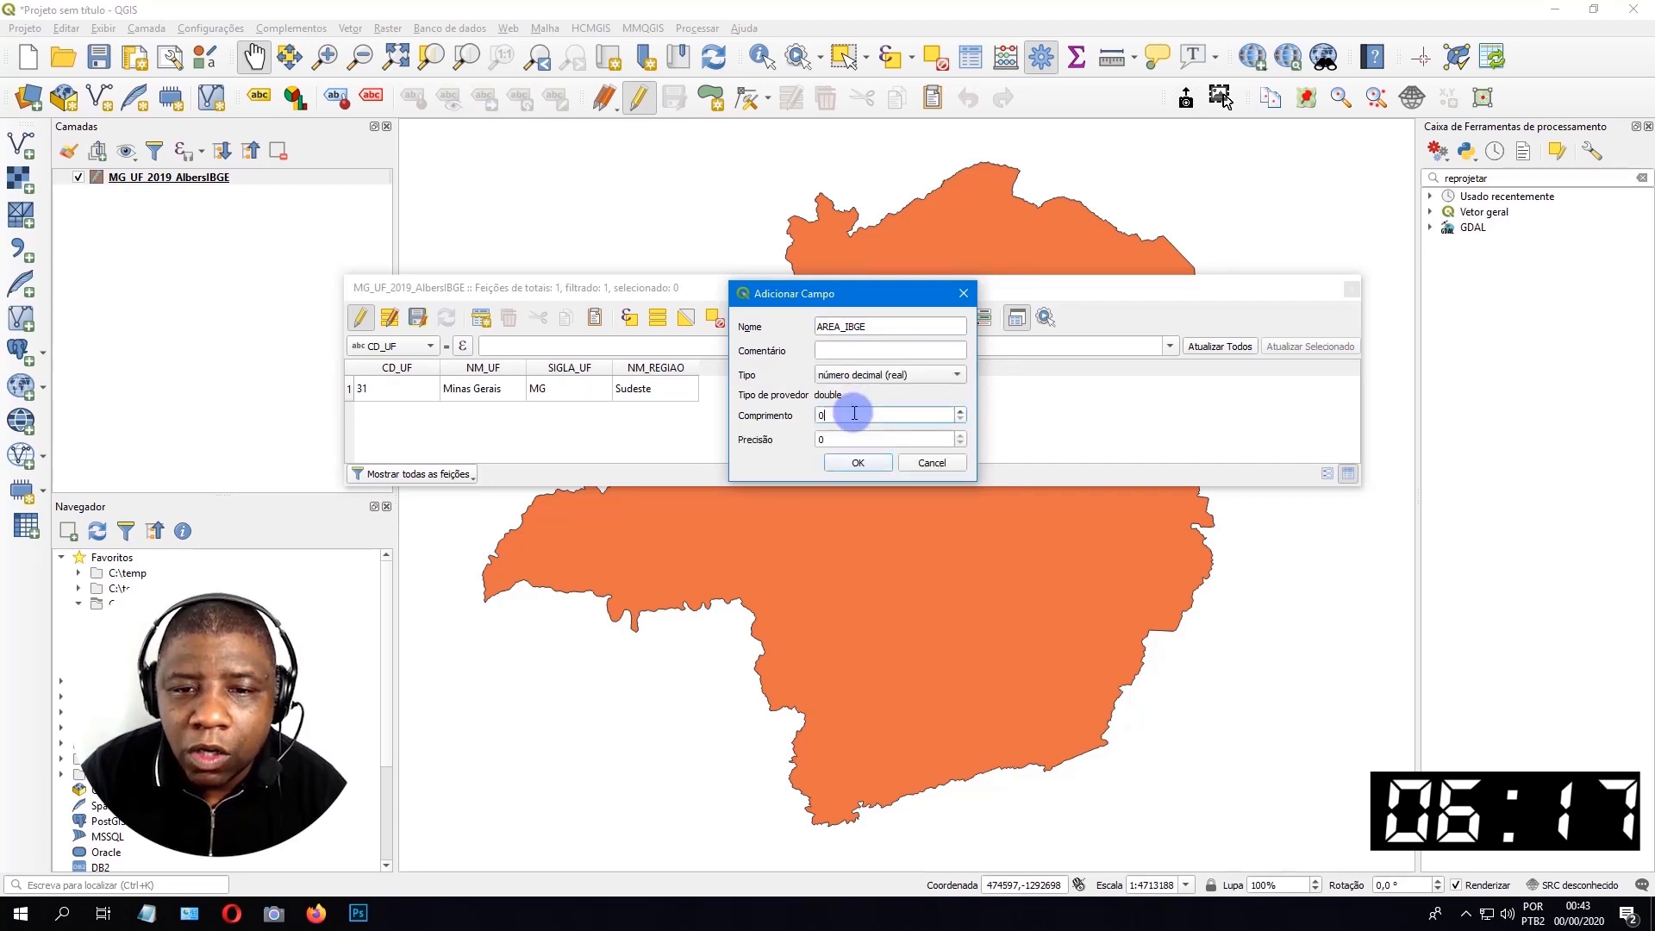
Set the AREA_IBGE field's length to 20 and precision to 3, and create the field.
{"action": "double_click", "coordinate": [854, 414]}
{"action": "type", "text": "20"}
{"action": "key", "text": "Tab"}
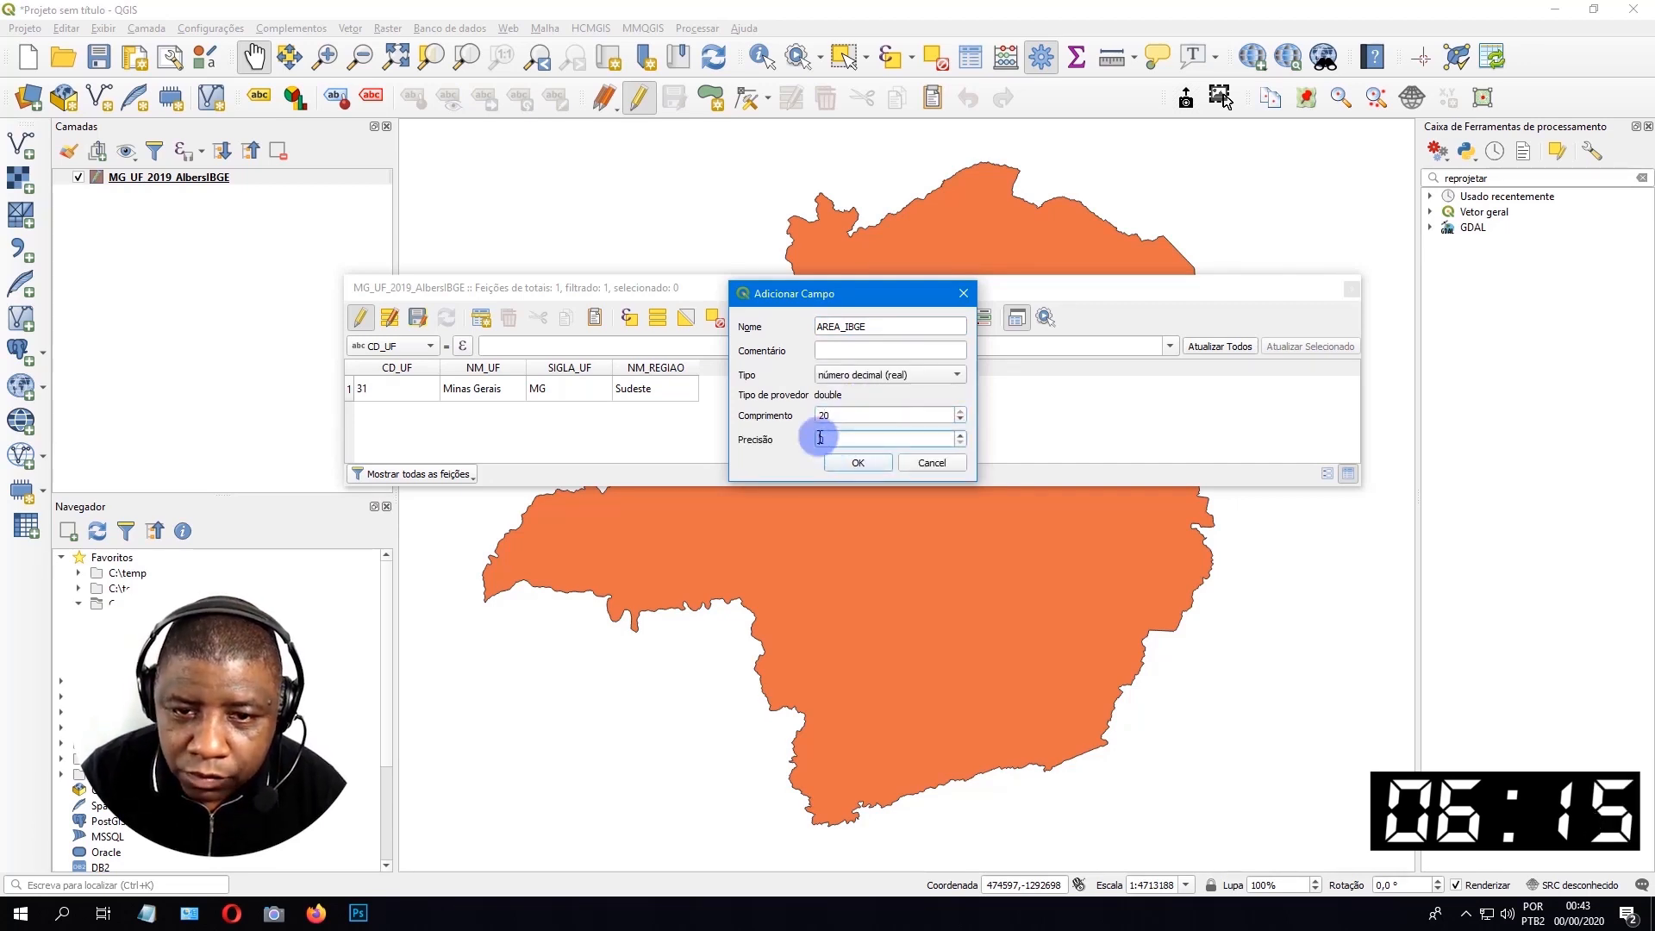
{"action": "type", "text": "3"}
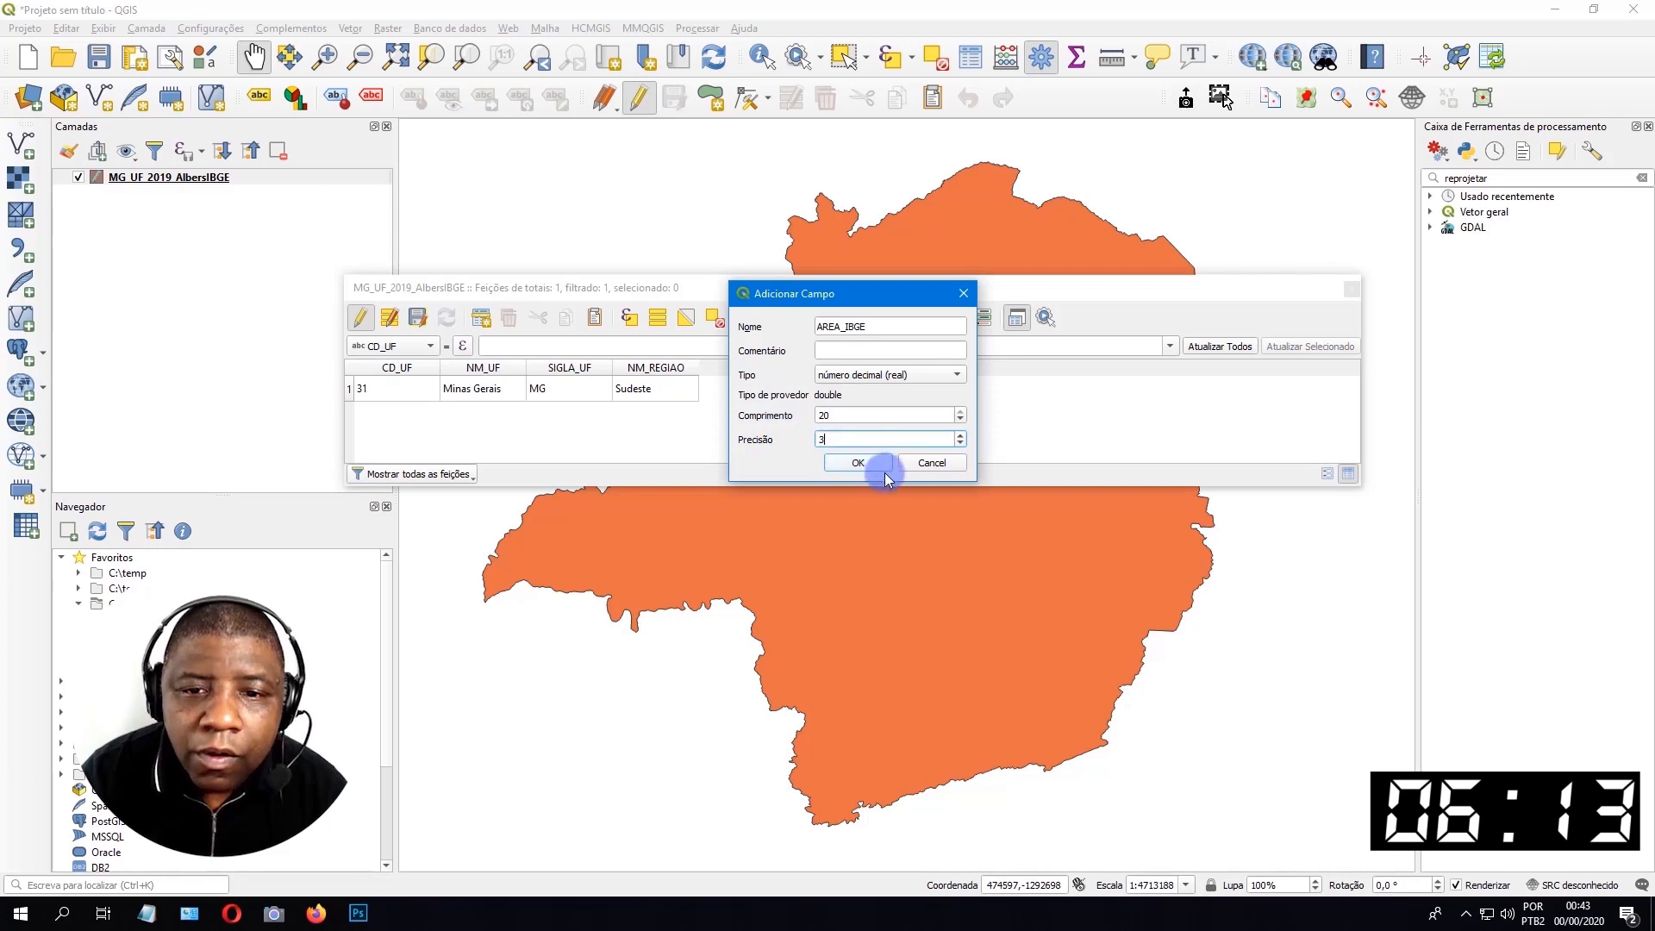
{"action": "left_click", "coordinate": [858, 462]}
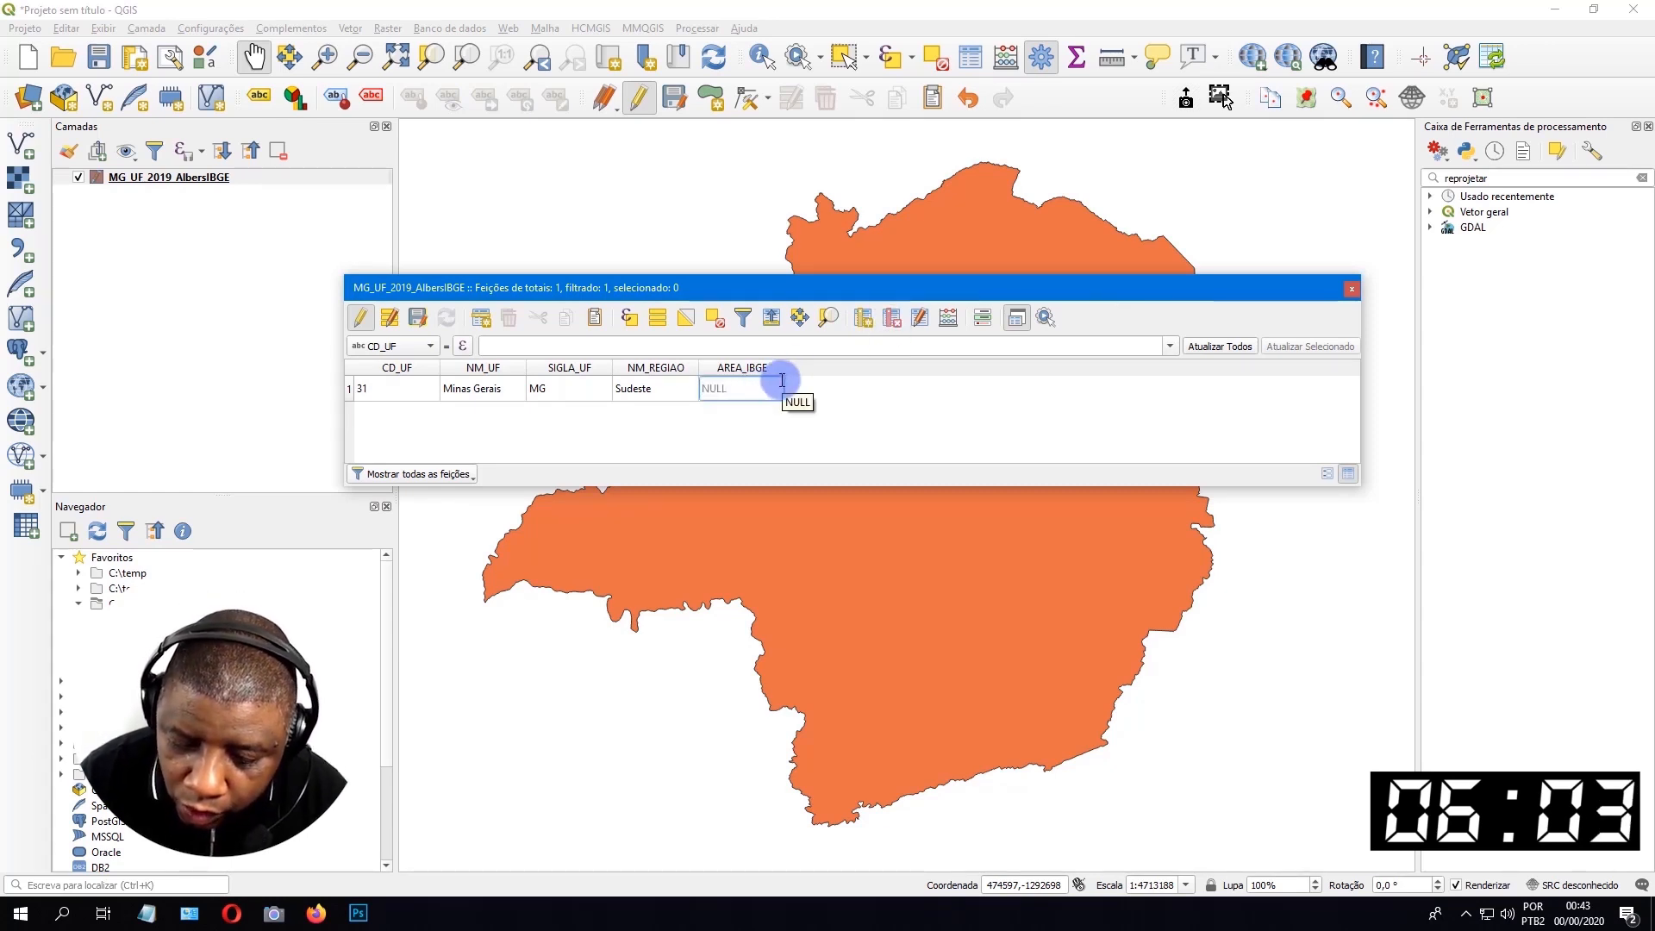
Enter Minas Gerais's territorial area from the IBGE page in the browser, 586521.123, in the AREA_IBGE cell and save the layer edits.
{"action": "key", "text": "alt+Tab"}
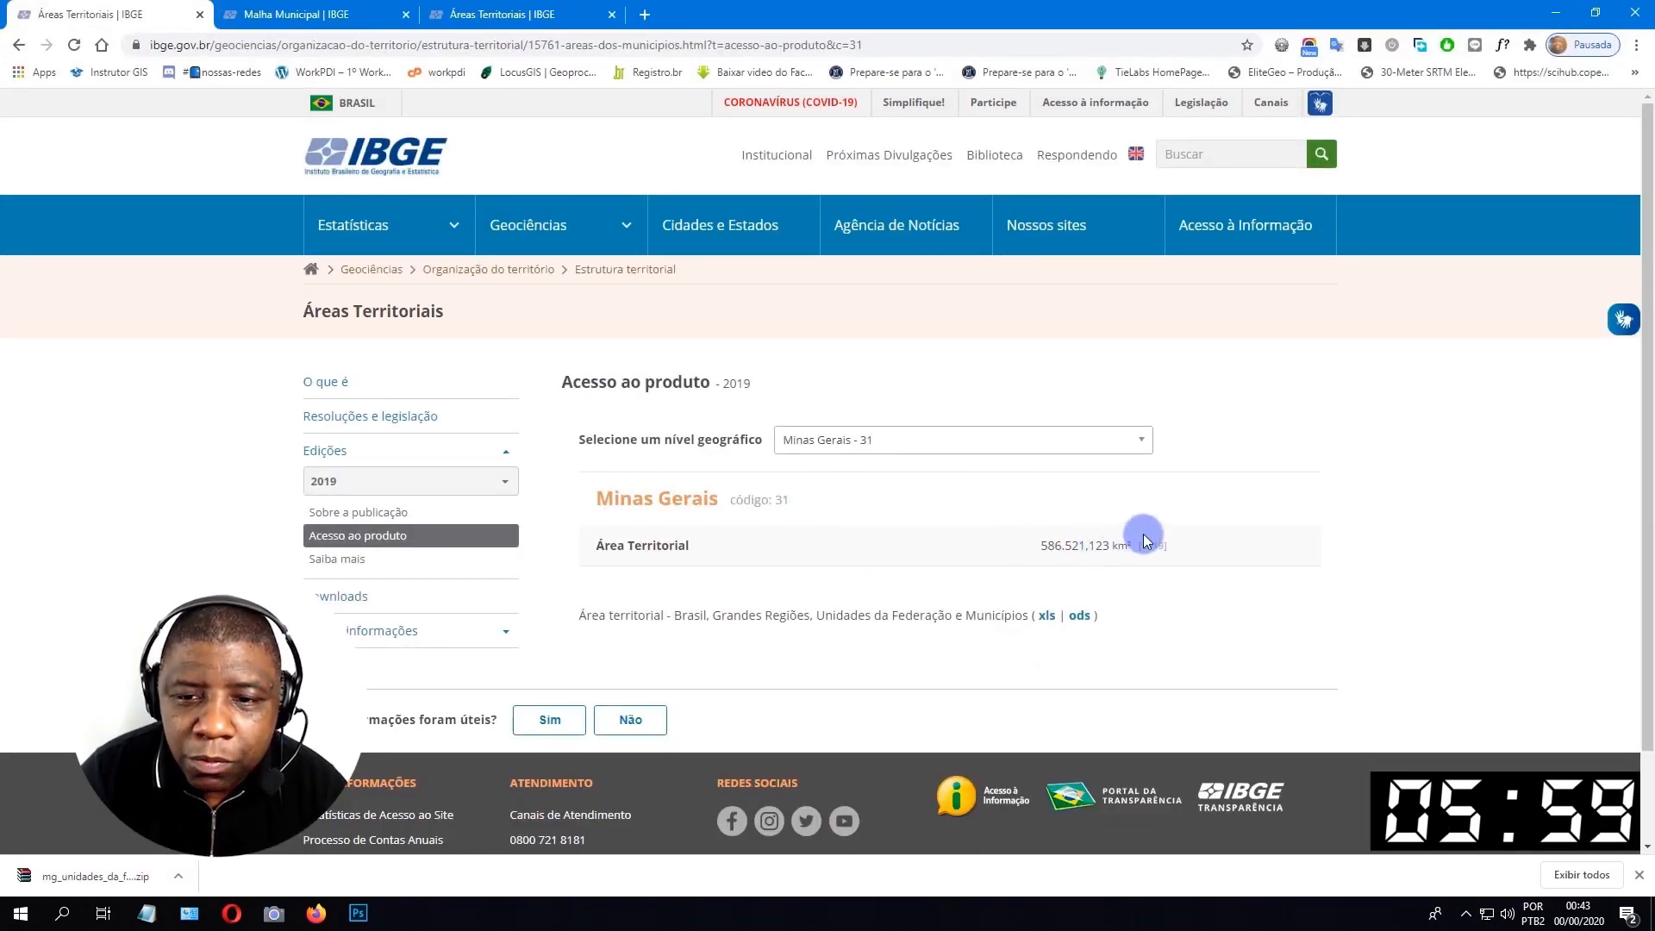
{"action": "left_click", "coordinate": [1556, 11]}
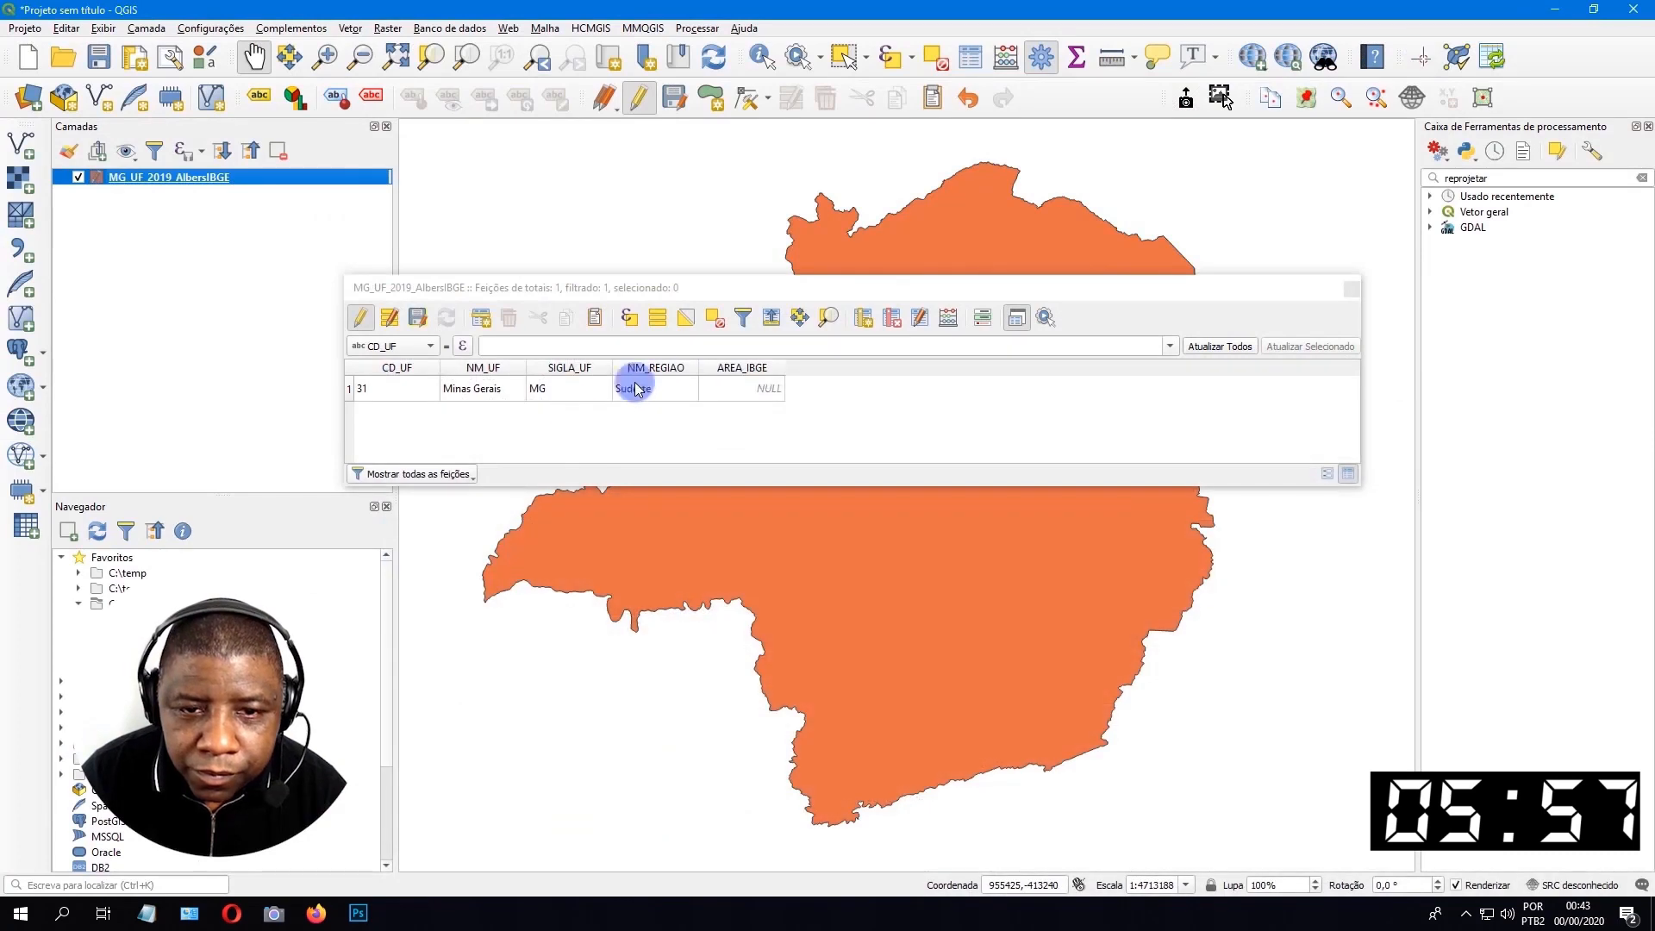
{"action": "double_click", "coordinate": [724, 388]}
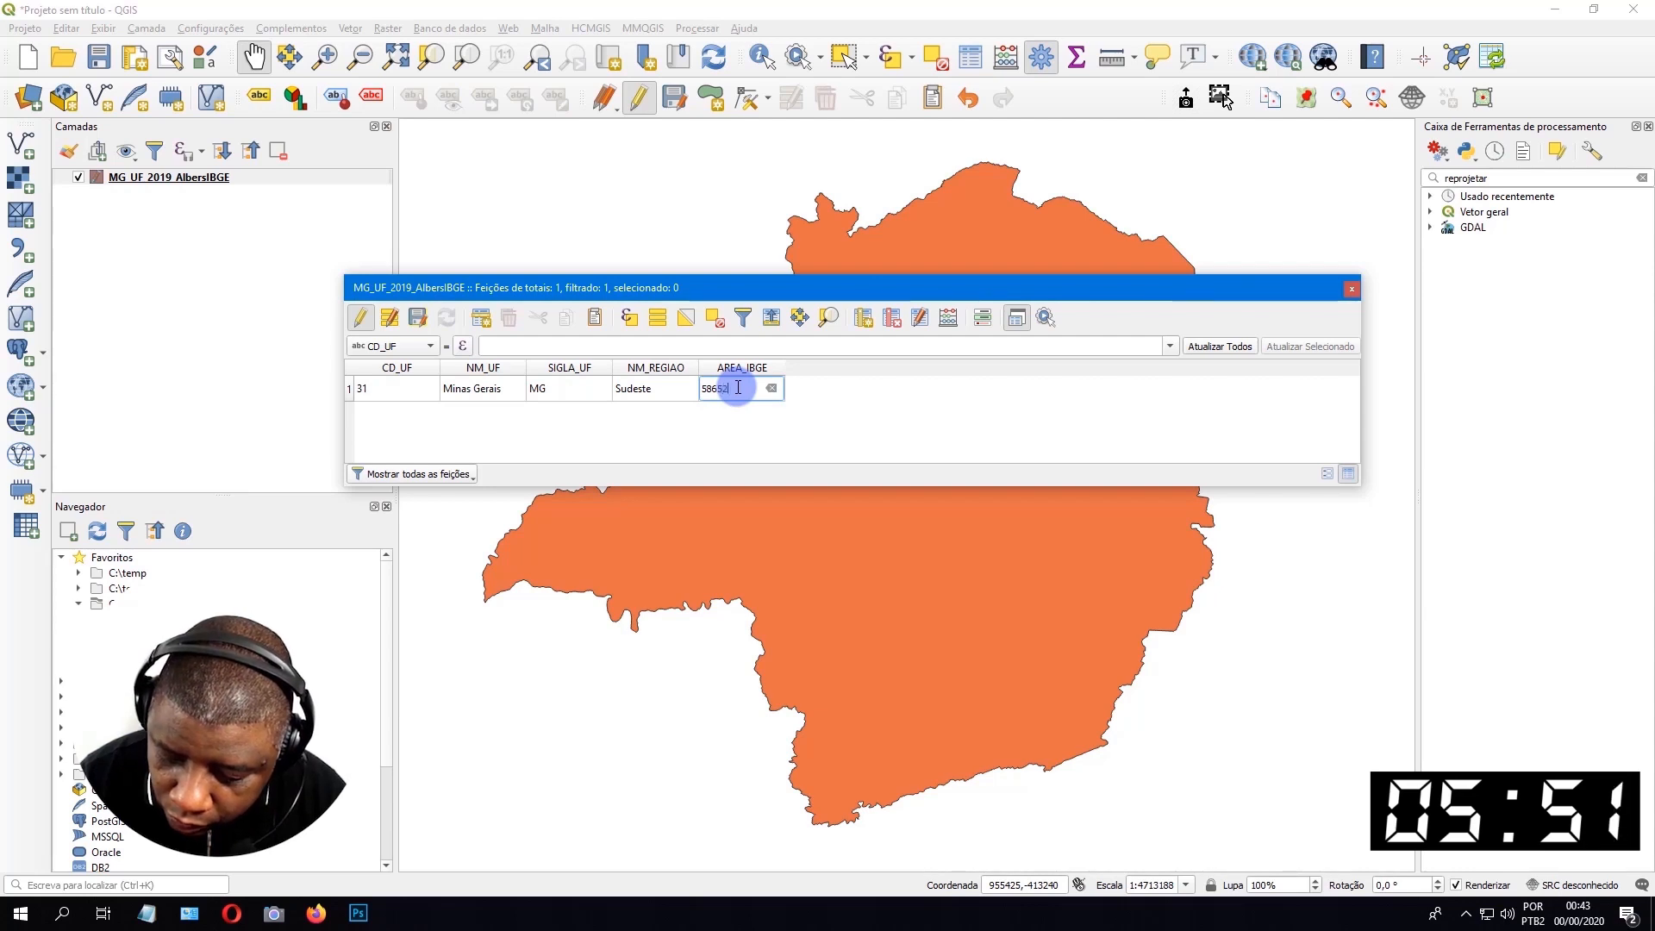
{"action": "type", "text": "1.1"}
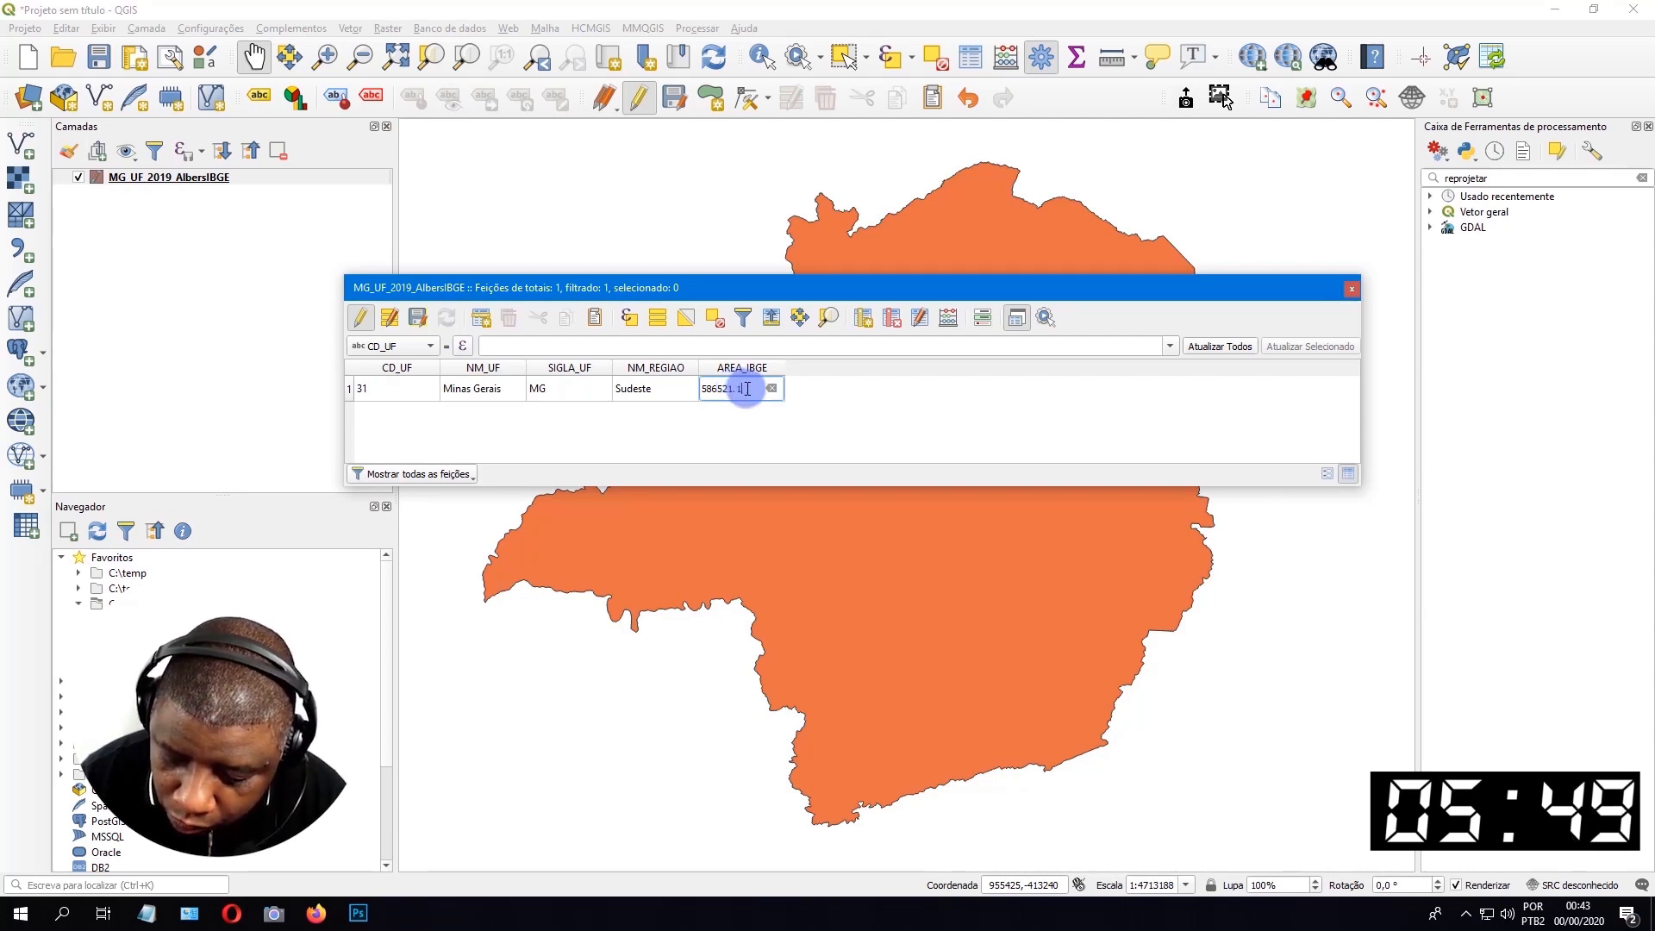
{"action": "type", "text": "23"}
{"action": "key", "text": "Return"}
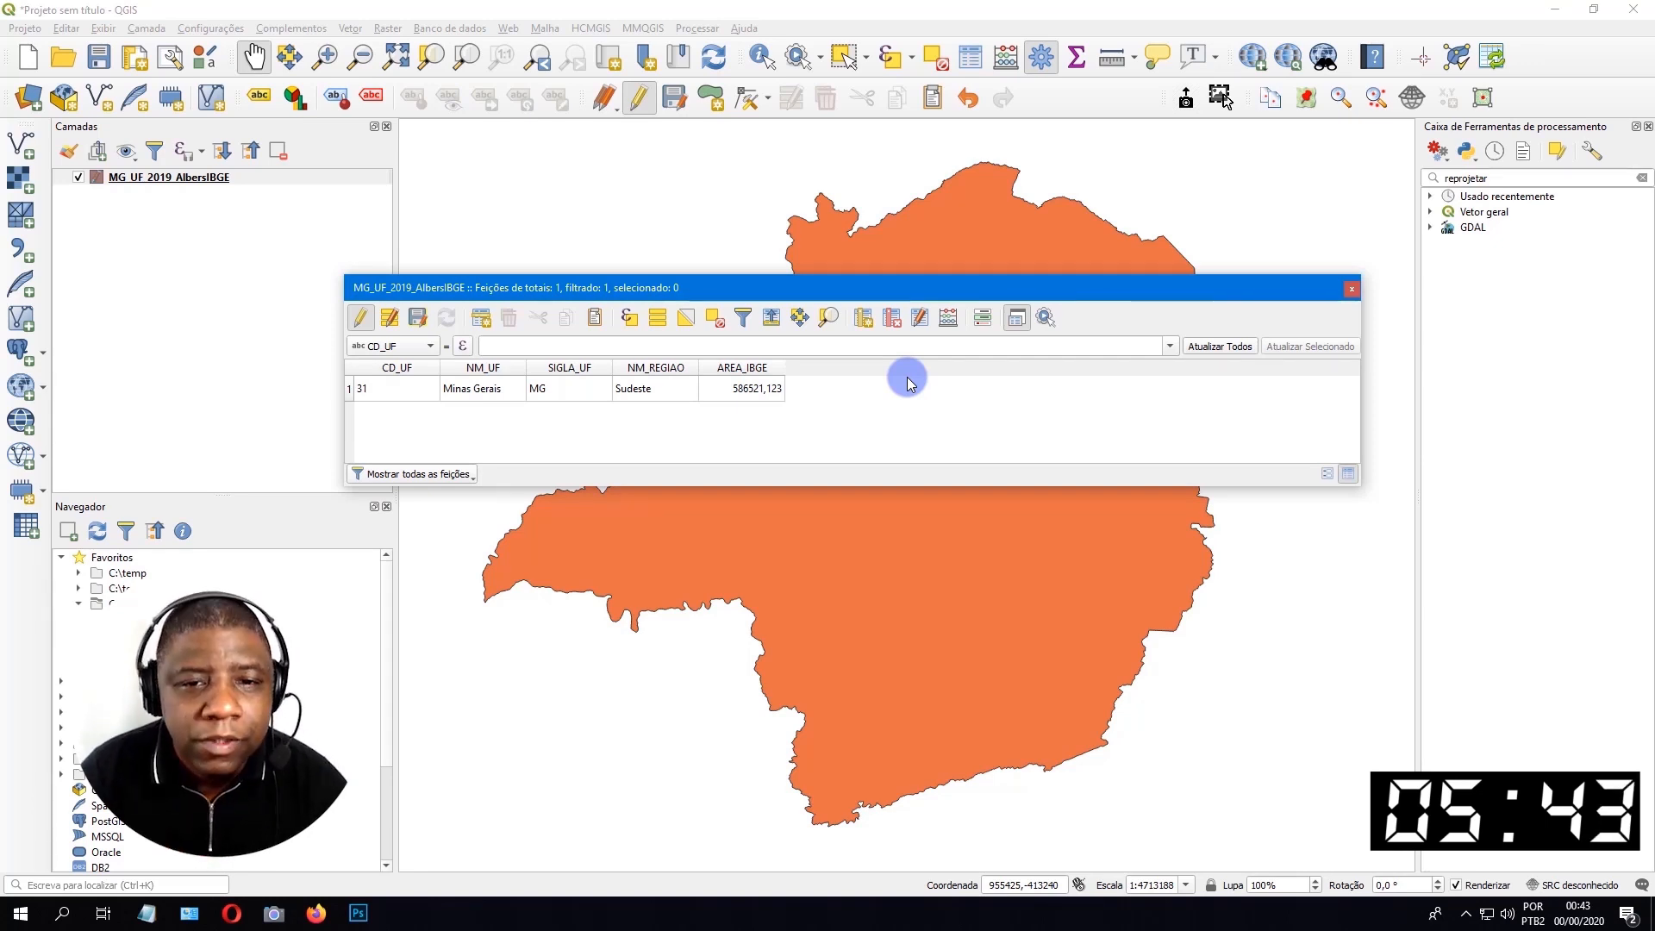
{"action": "left_click", "coordinate": [419, 320]}
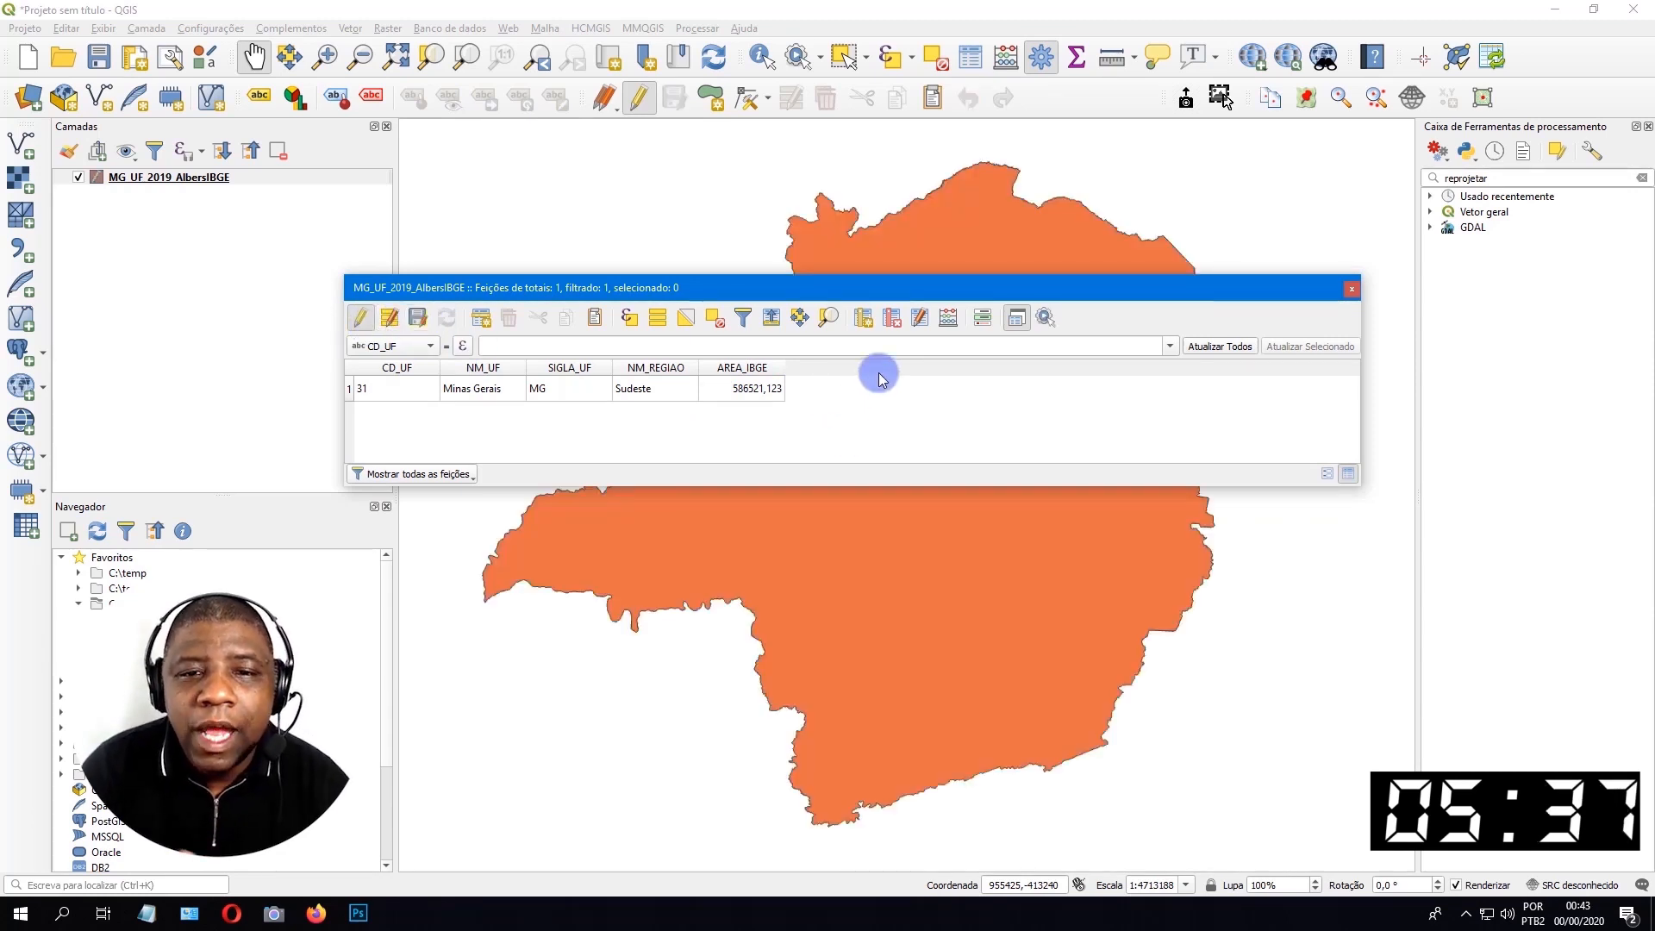
Define a new field AREA_KM2 in the field calculator as número decimal (real) with length 20 and precision 3.
{"action": "left_click", "coordinate": [952, 323]}
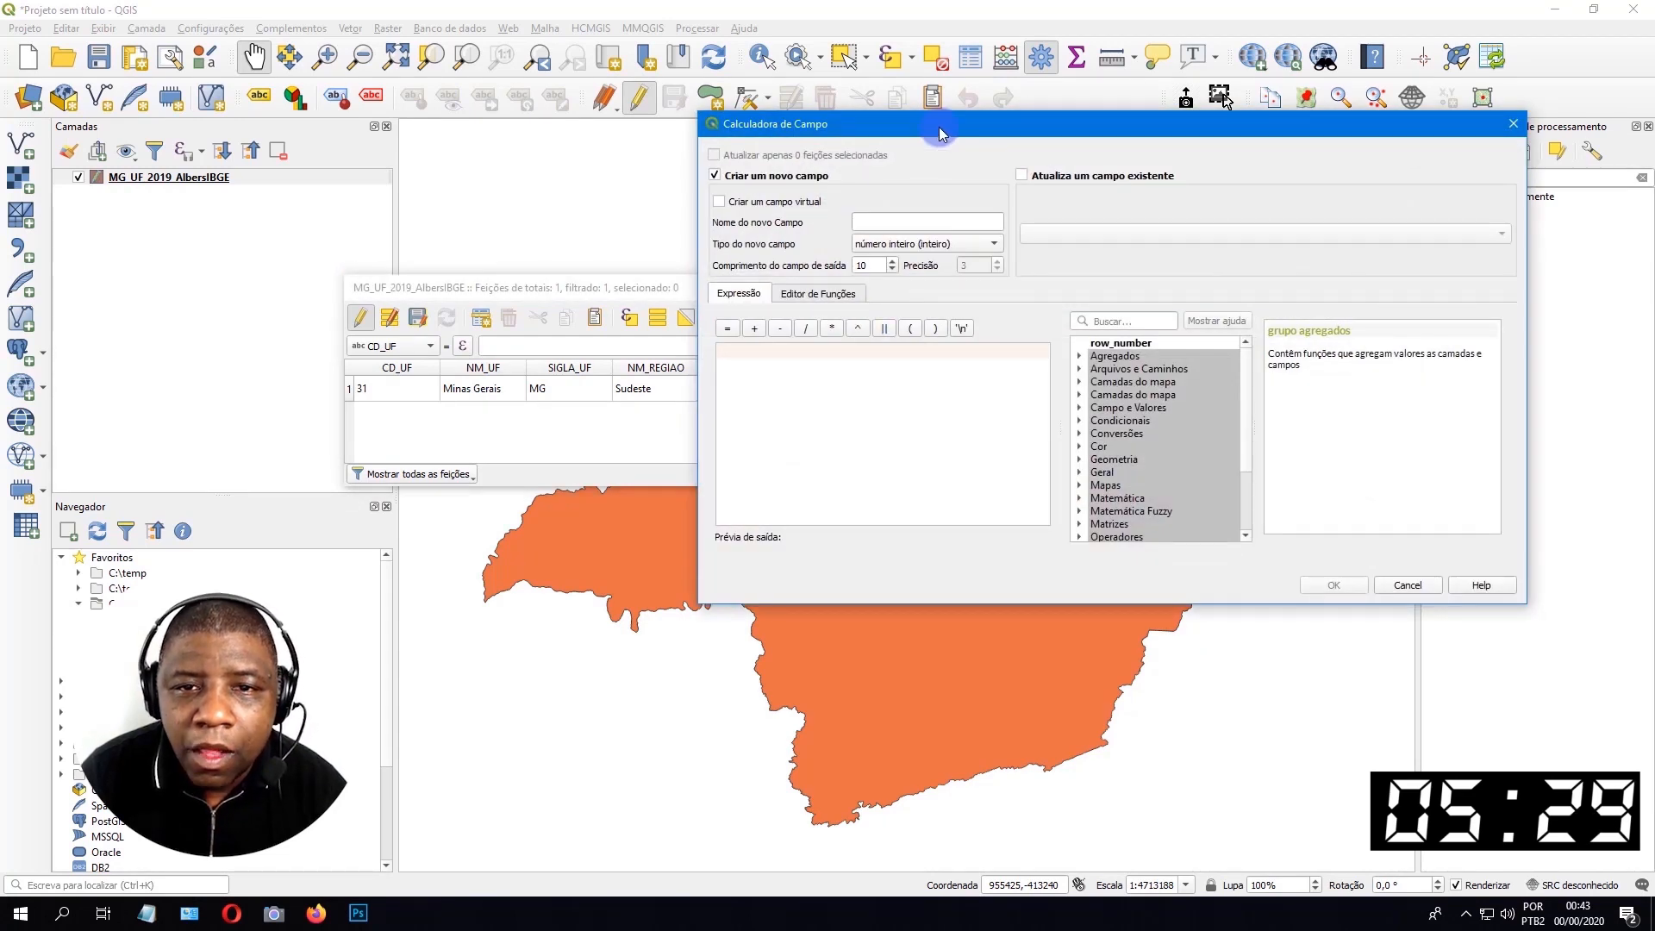
{"action": "left_click_drag", "start_coordinate": [938, 127], "coordinate": [690, 238]}
{"action": "left_click", "coordinate": [698, 294]}
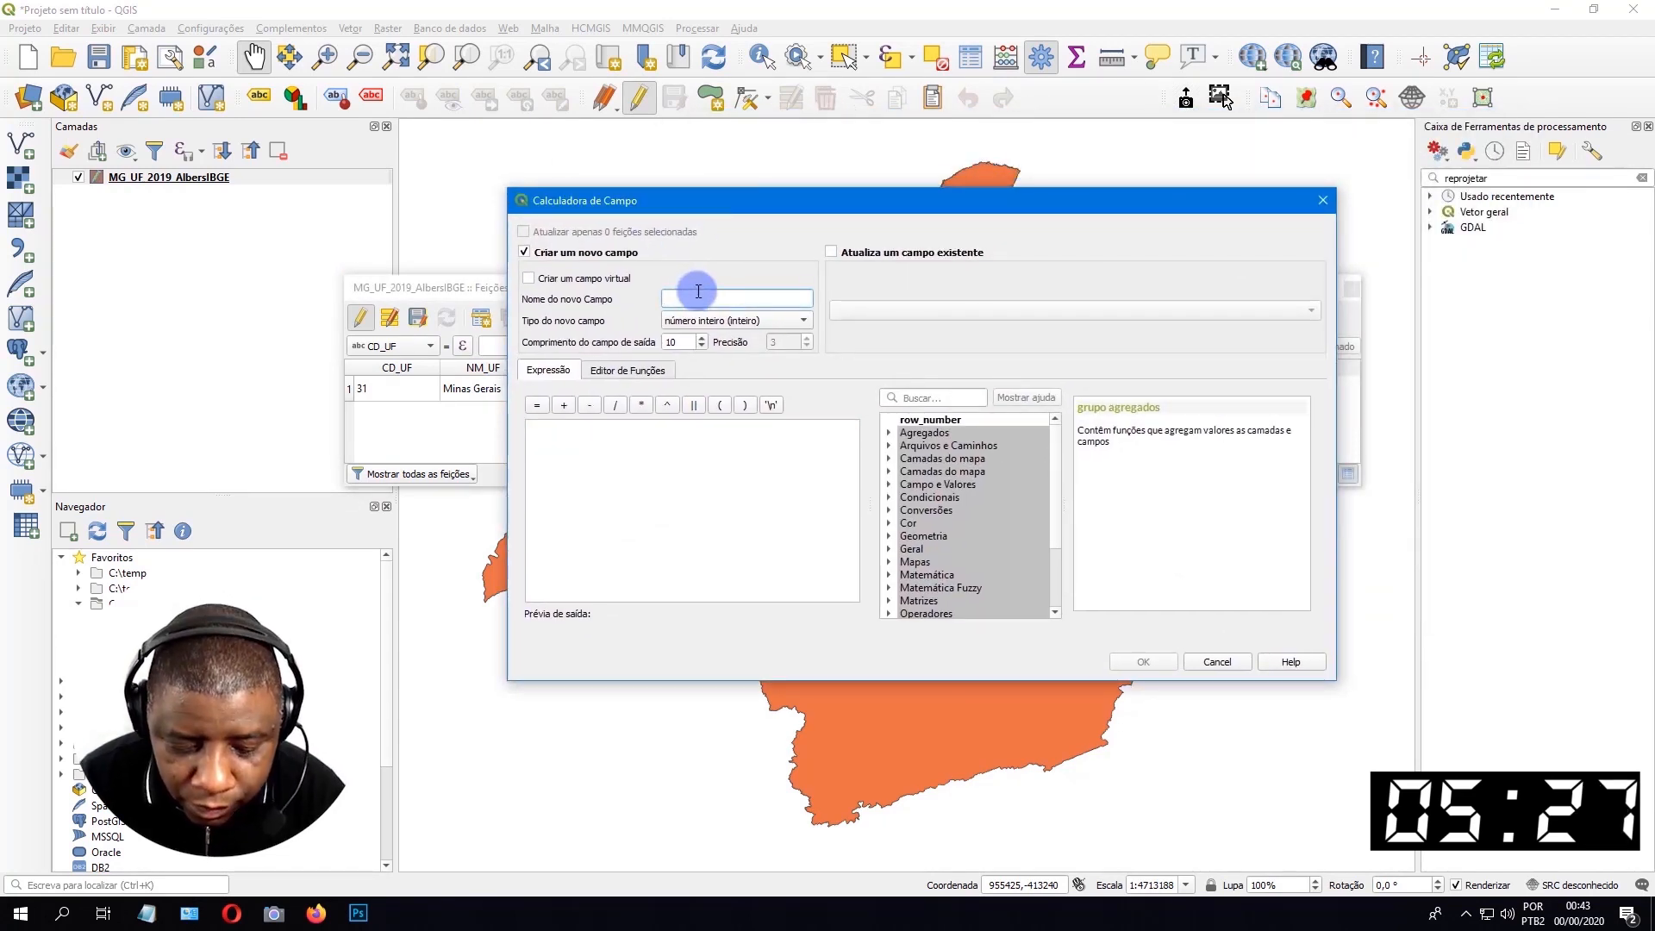
{"action": "type", "text": "AREA_KM2"}
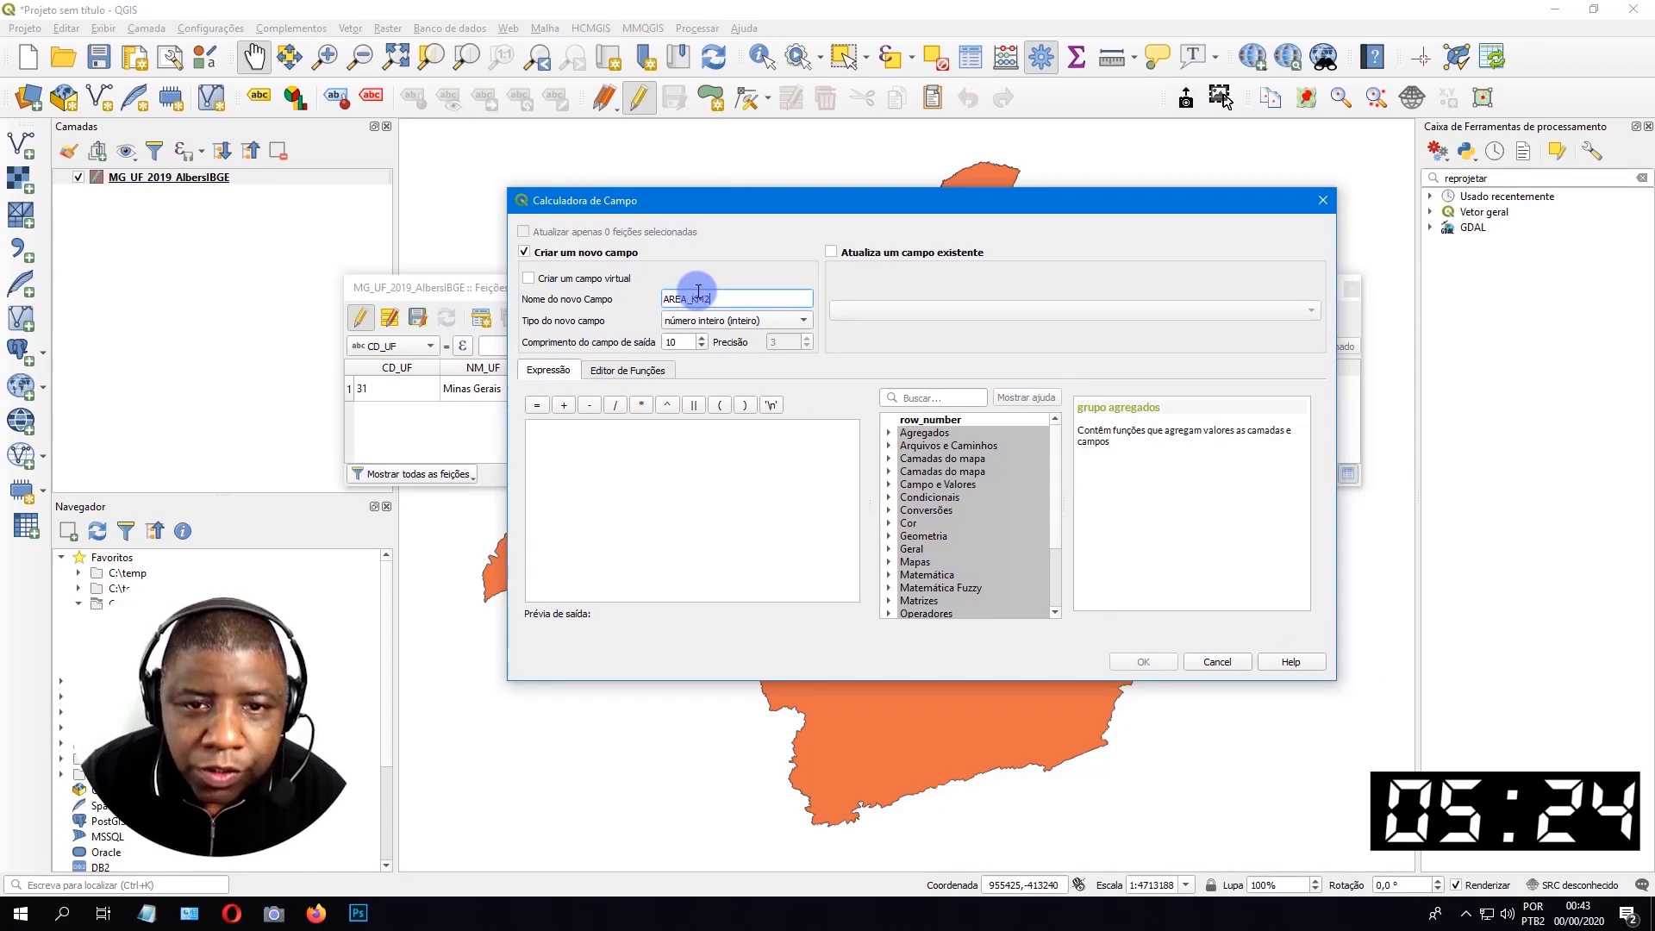
{"action": "left_click", "coordinate": [758, 321]}
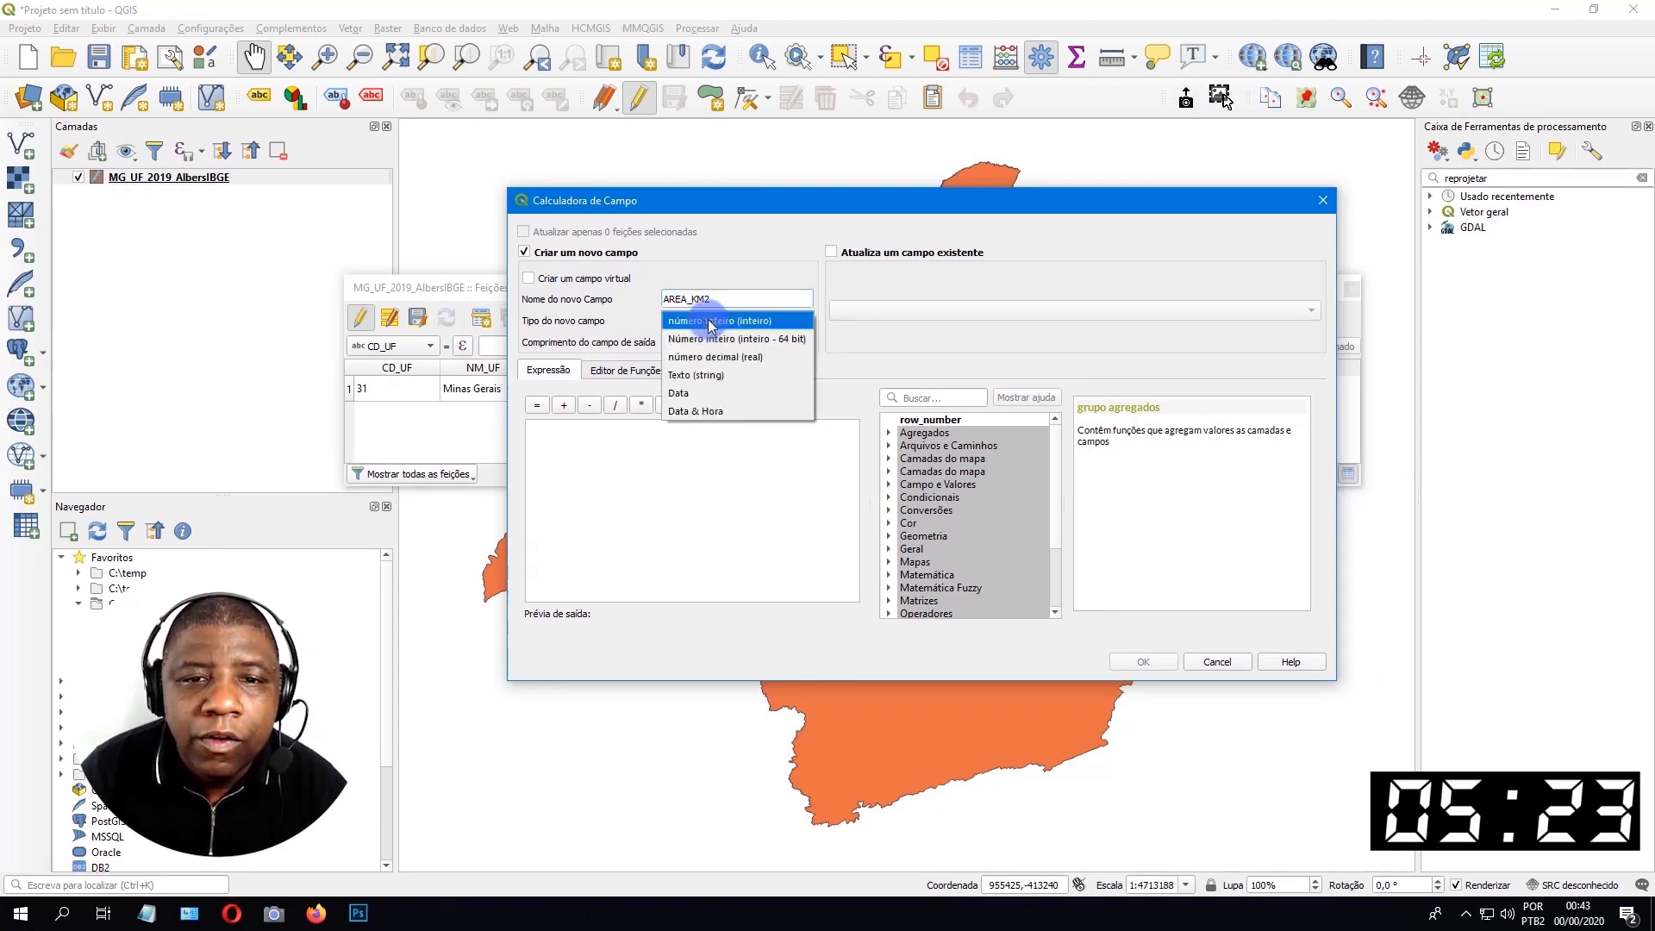
{"action": "left_click", "coordinate": [687, 343]}
{"action": "double_click", "coordinate": [687, 343]}
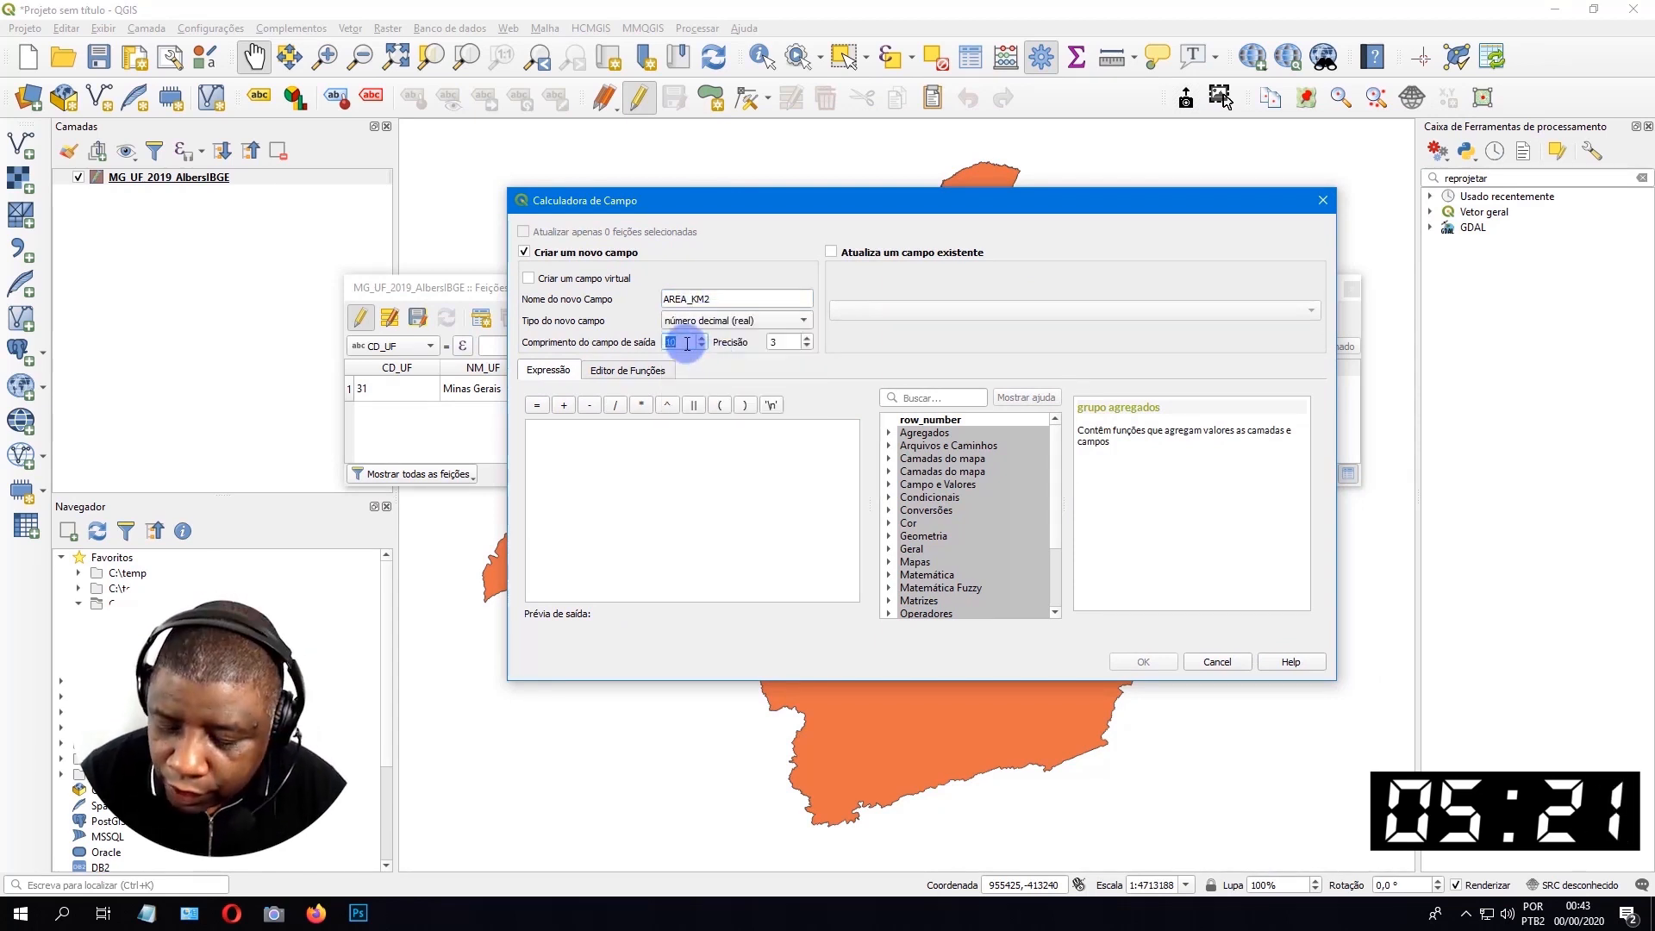
{"action": "type", "text": "20"}
{"action": "left_click", "coordinate": [787, 339]}
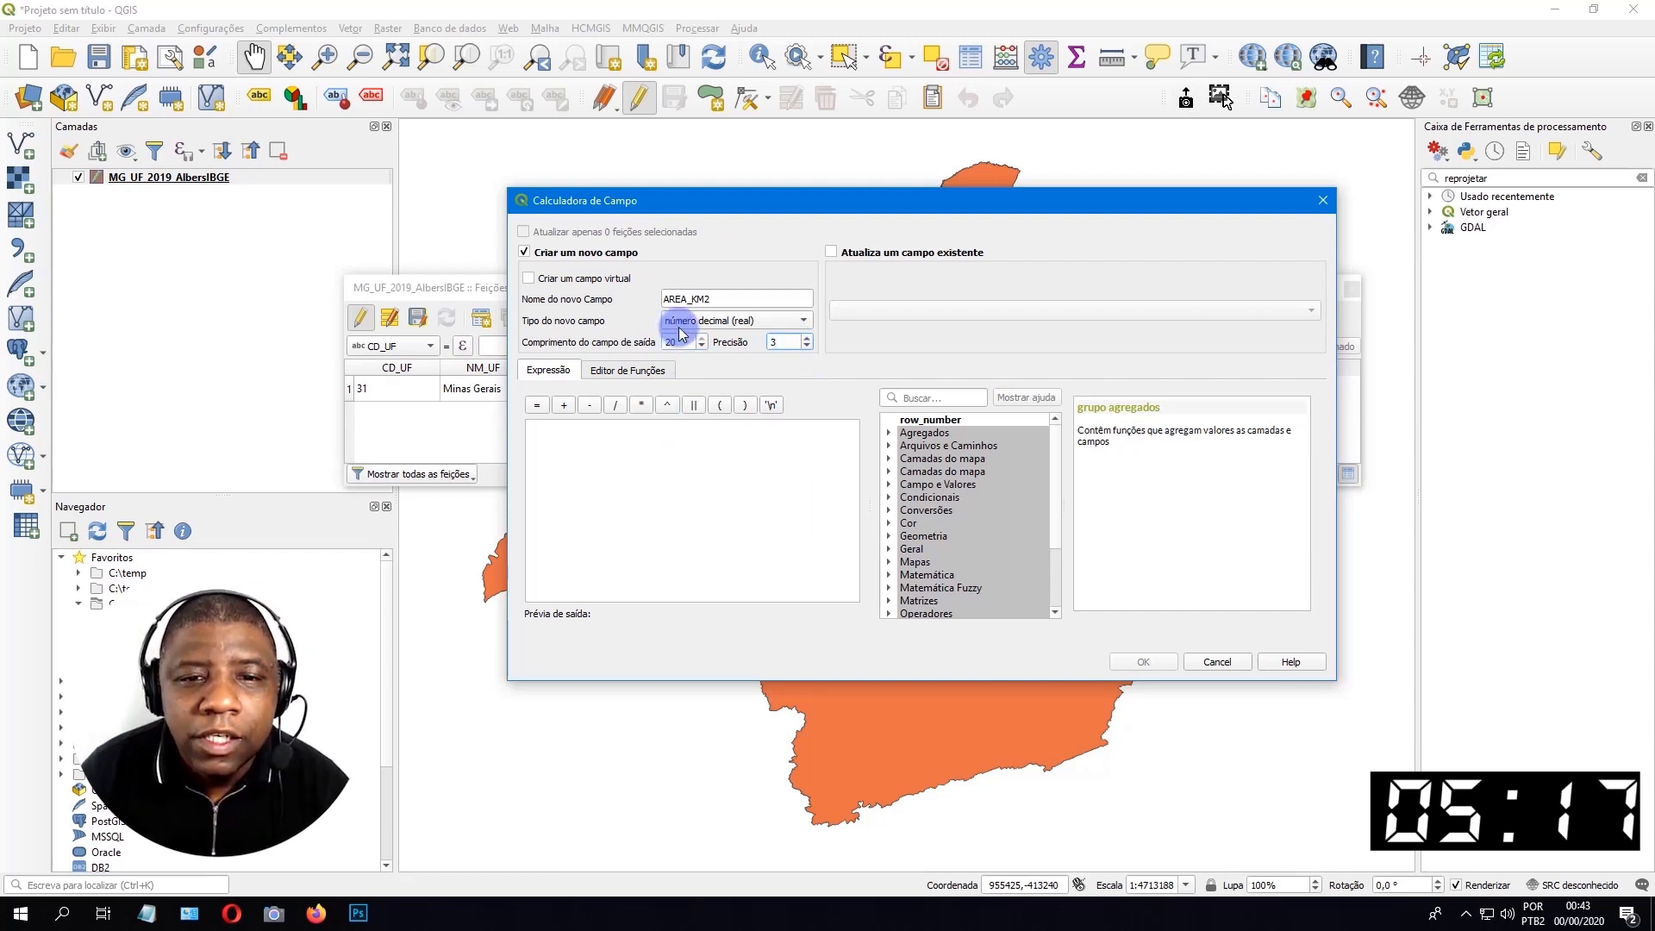
Calculate AREA_KM2 with the expression $area / 1000000 and widen its column in the attribute table.
{"action": "left_click", "coordinate": [642, 428]}
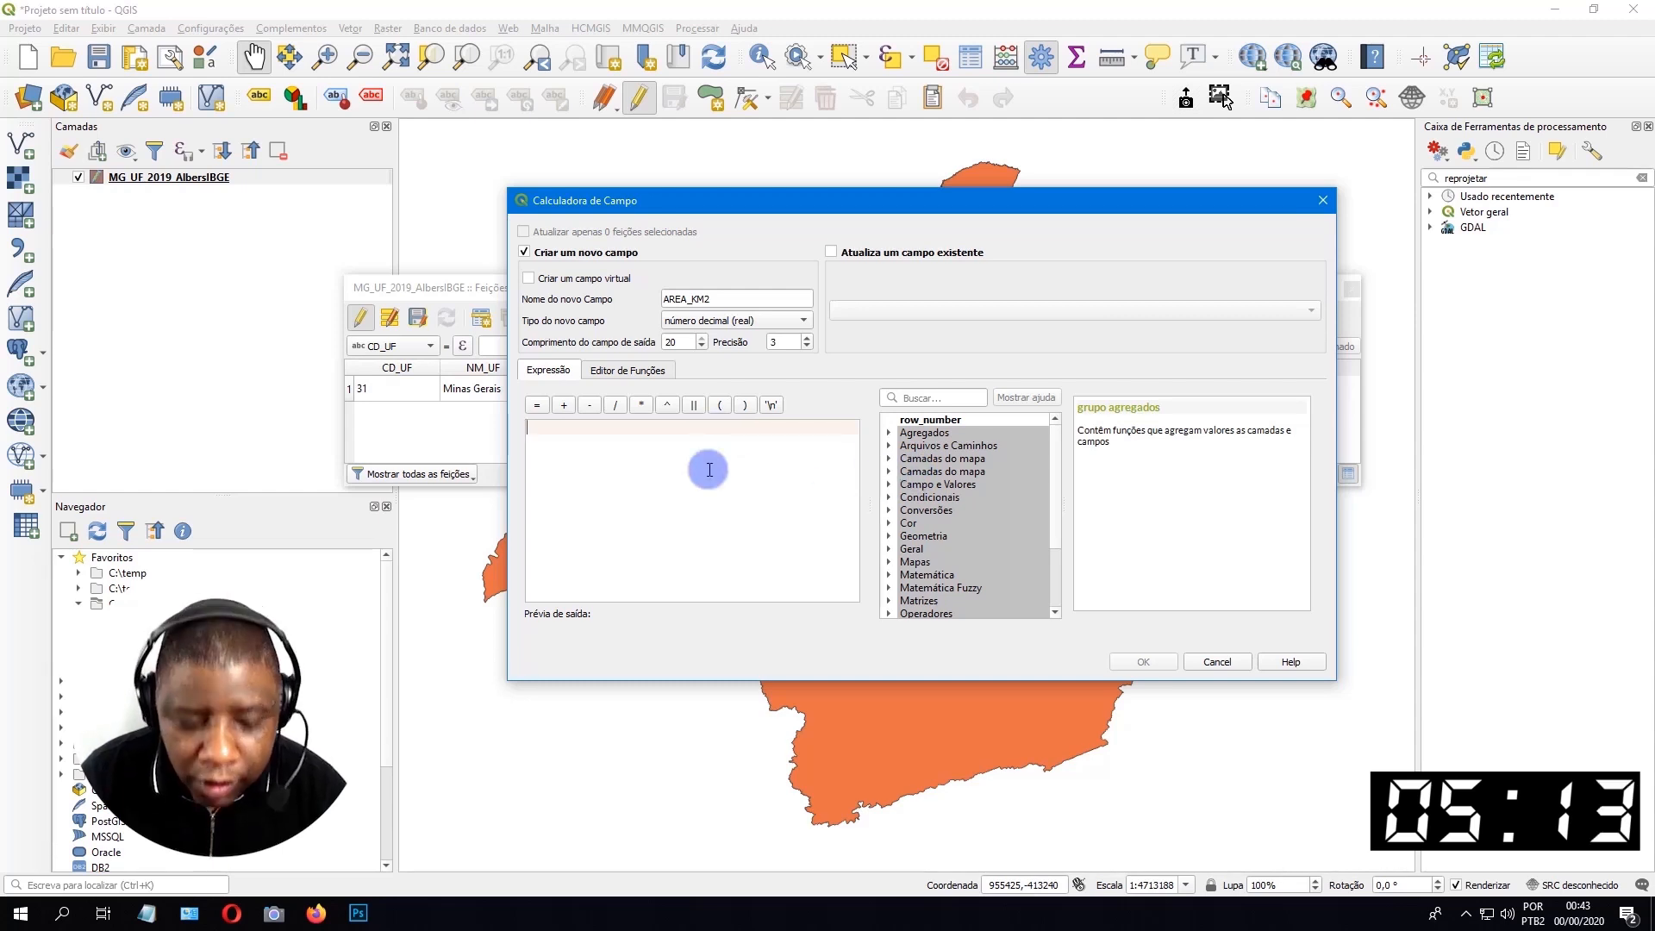
{"action": "type", "text": "$ar"}
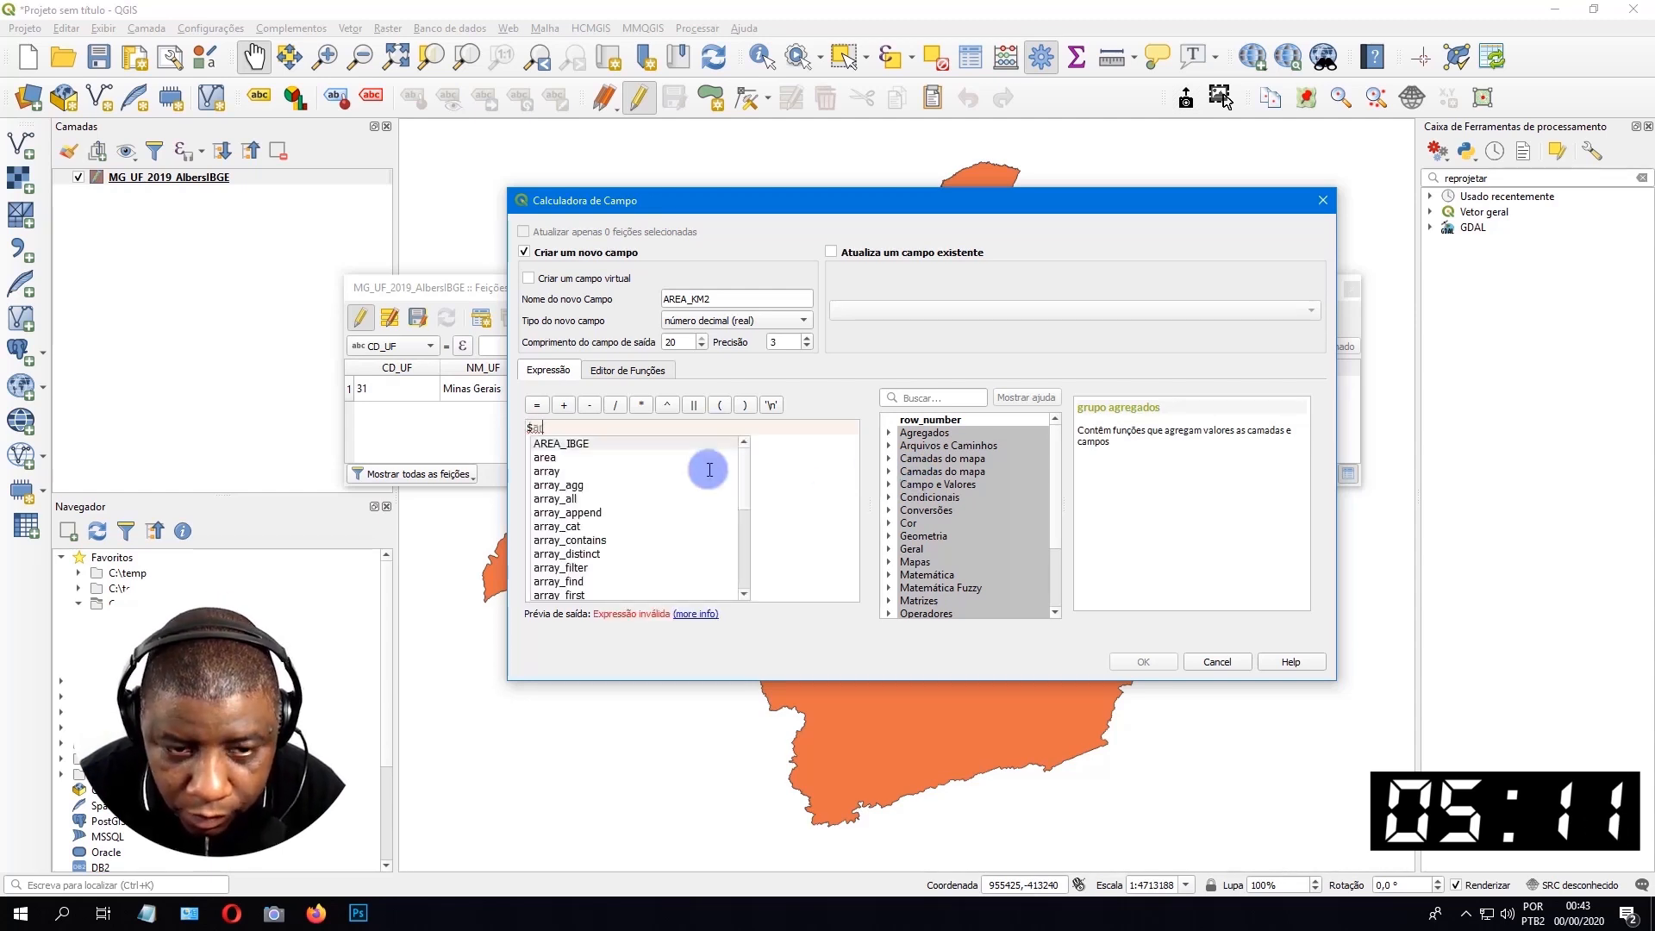
{"action": "type", "text": "ea /"}
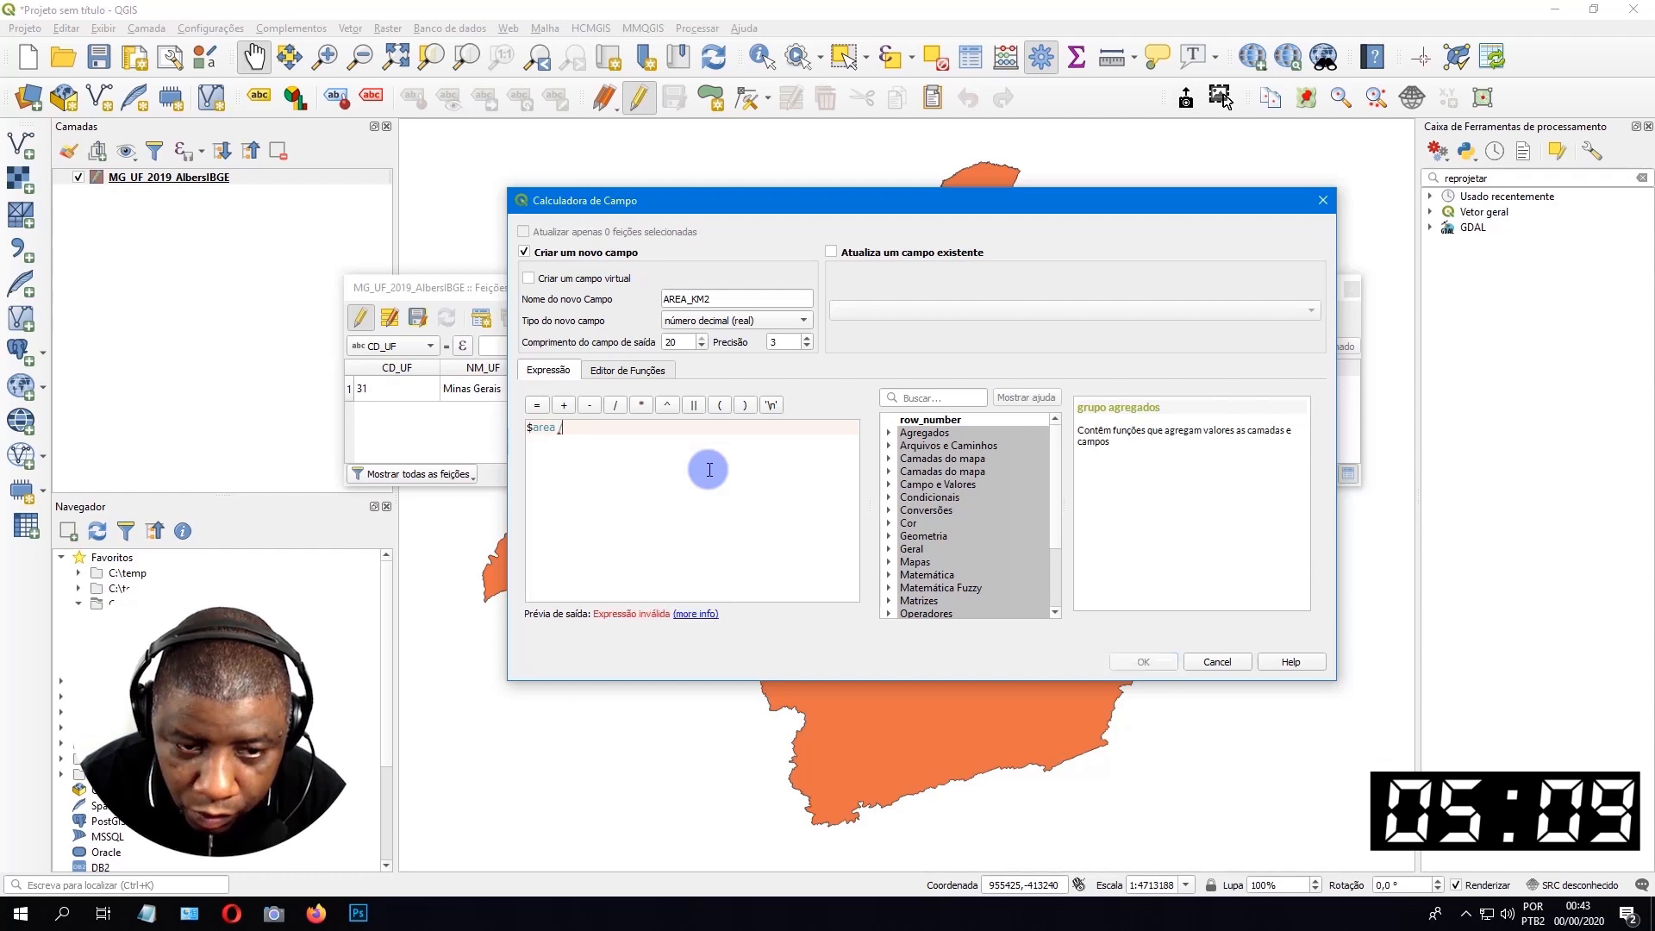
{"action": "type", "text": " 1"}
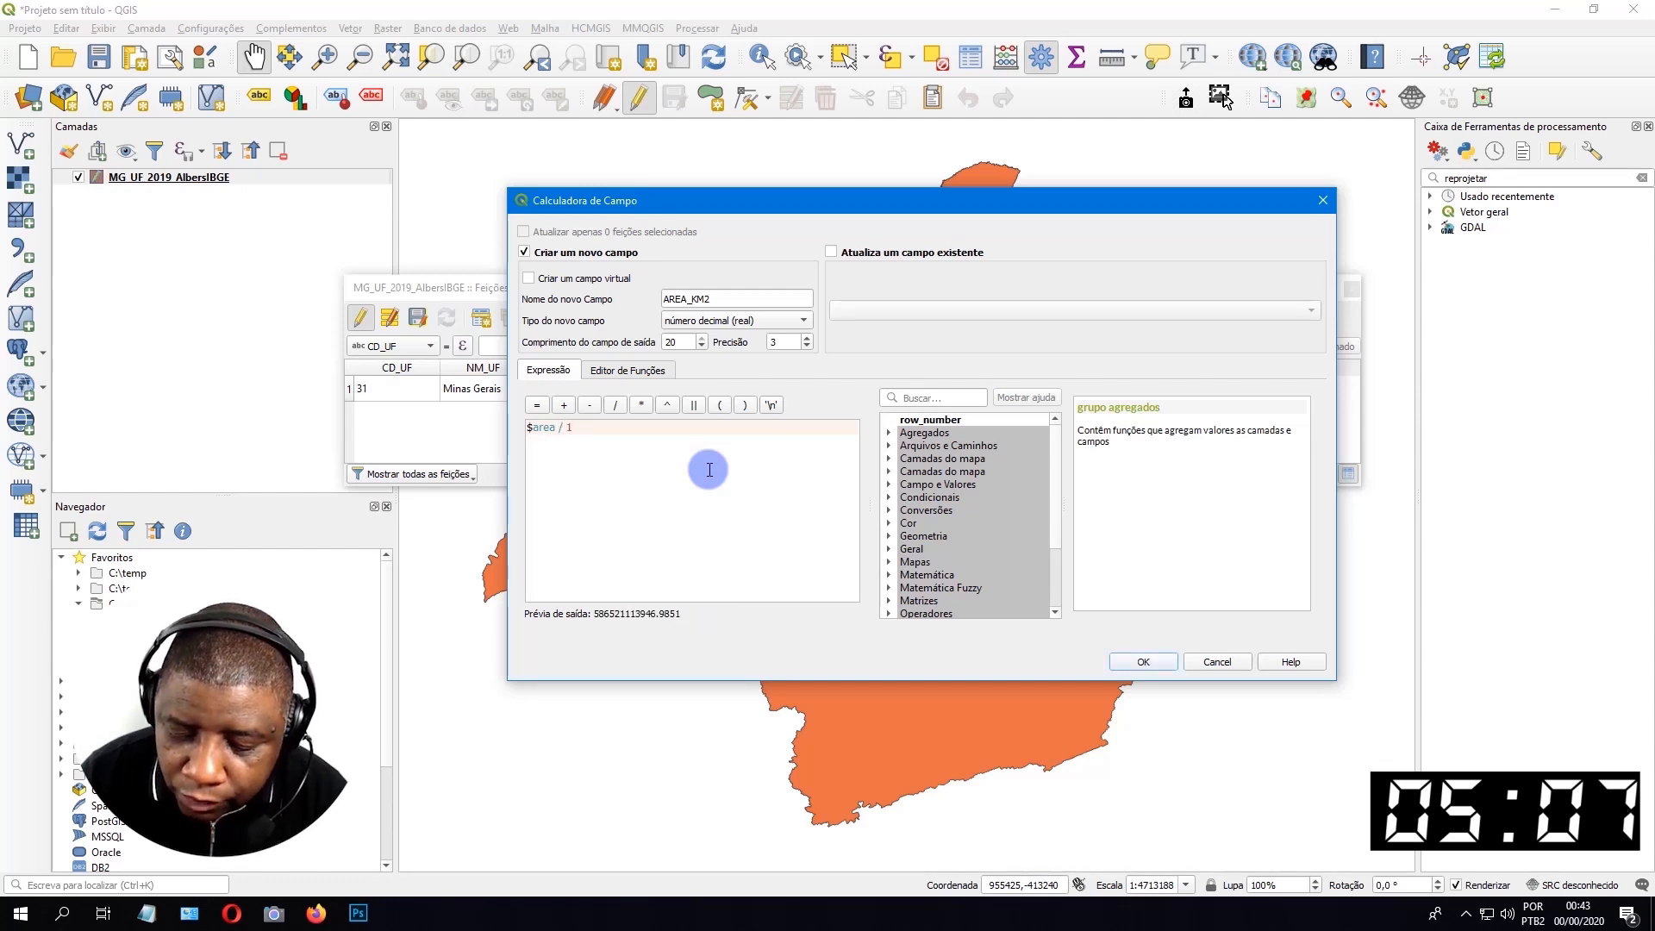
{"action": "type", "text": "000000"}
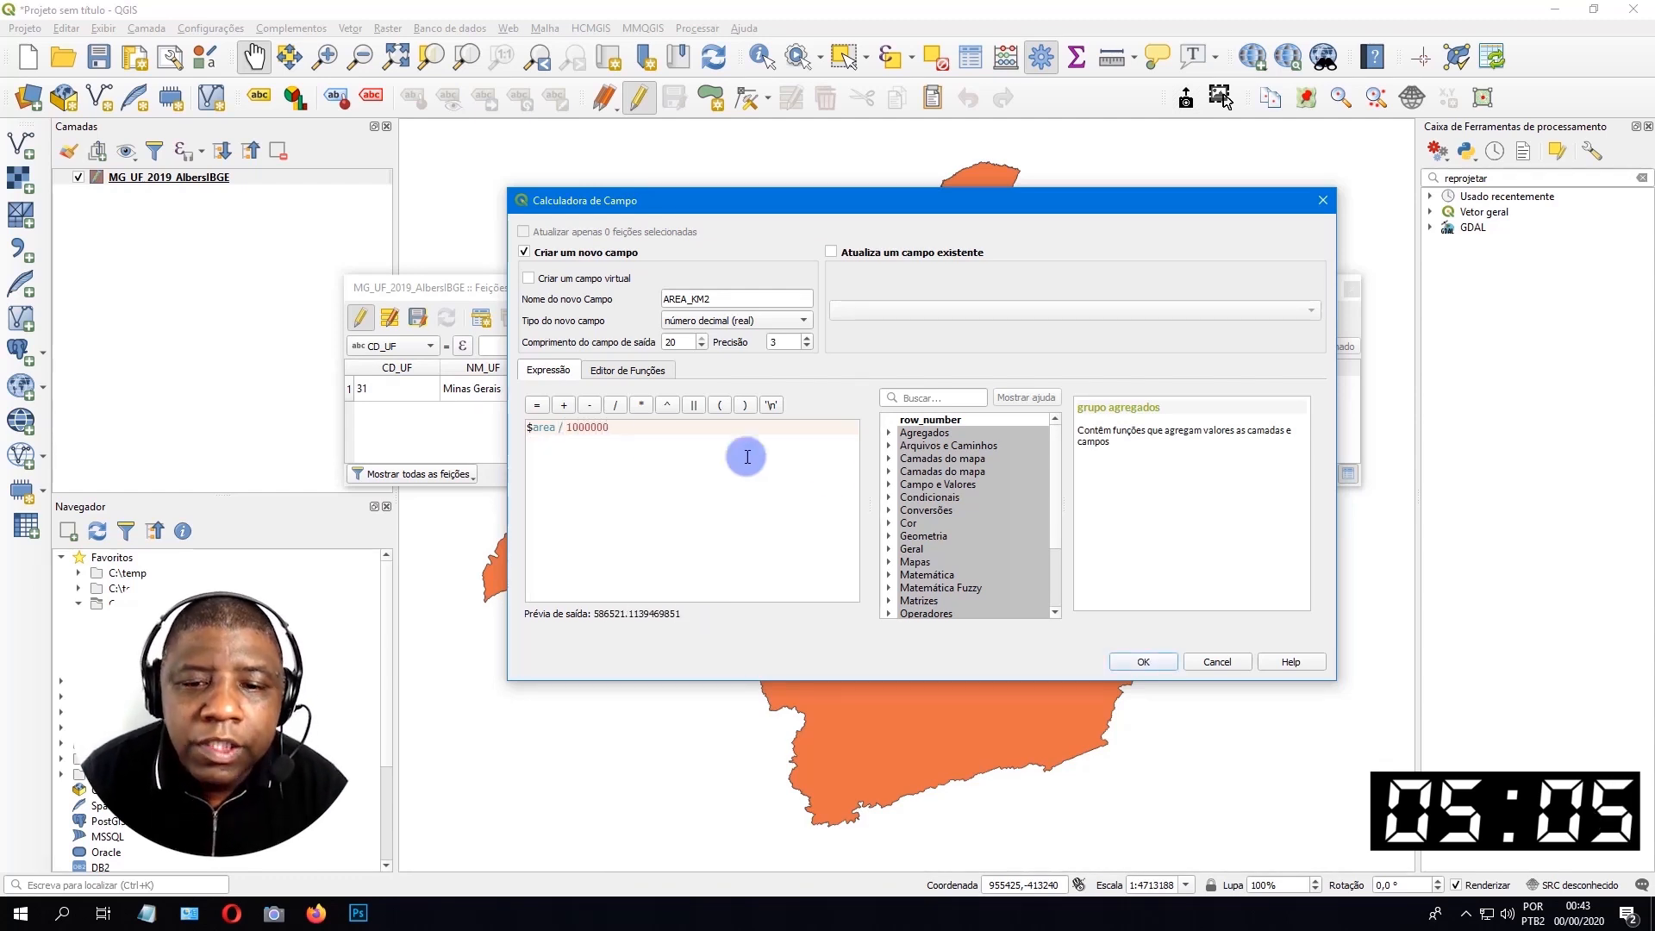
{"action": "left_click", "coordinate": [1158, 665]}
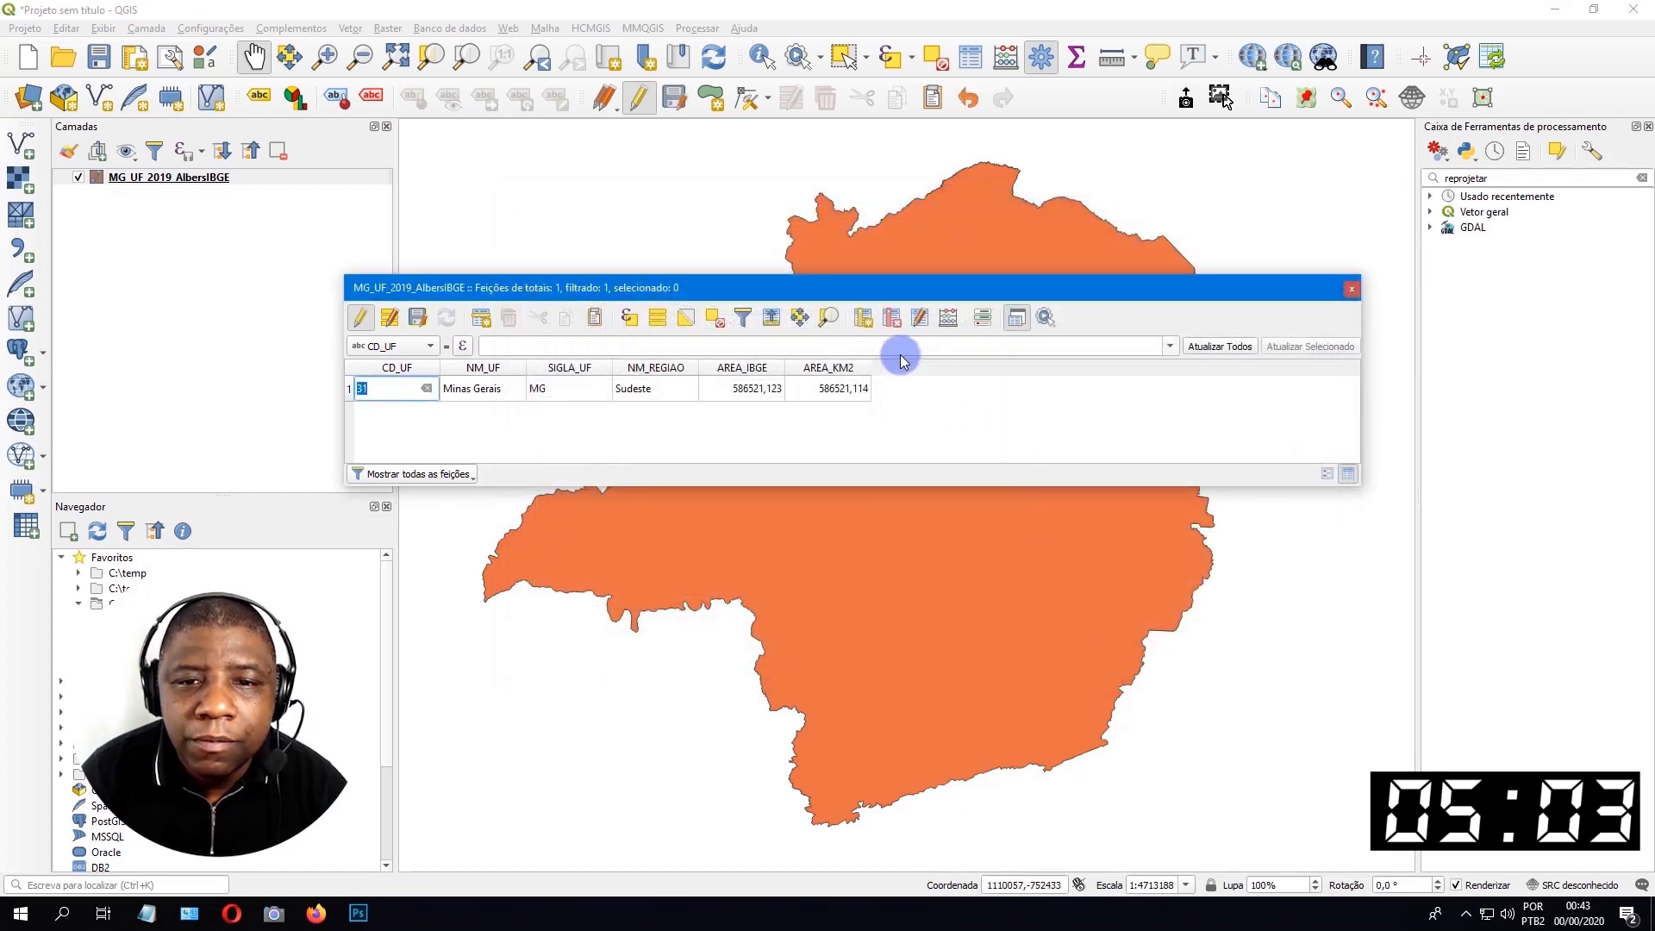
{"action": "left_click_drag", "start_coordinate": [870, 366], "coordinate": [920, 369]}
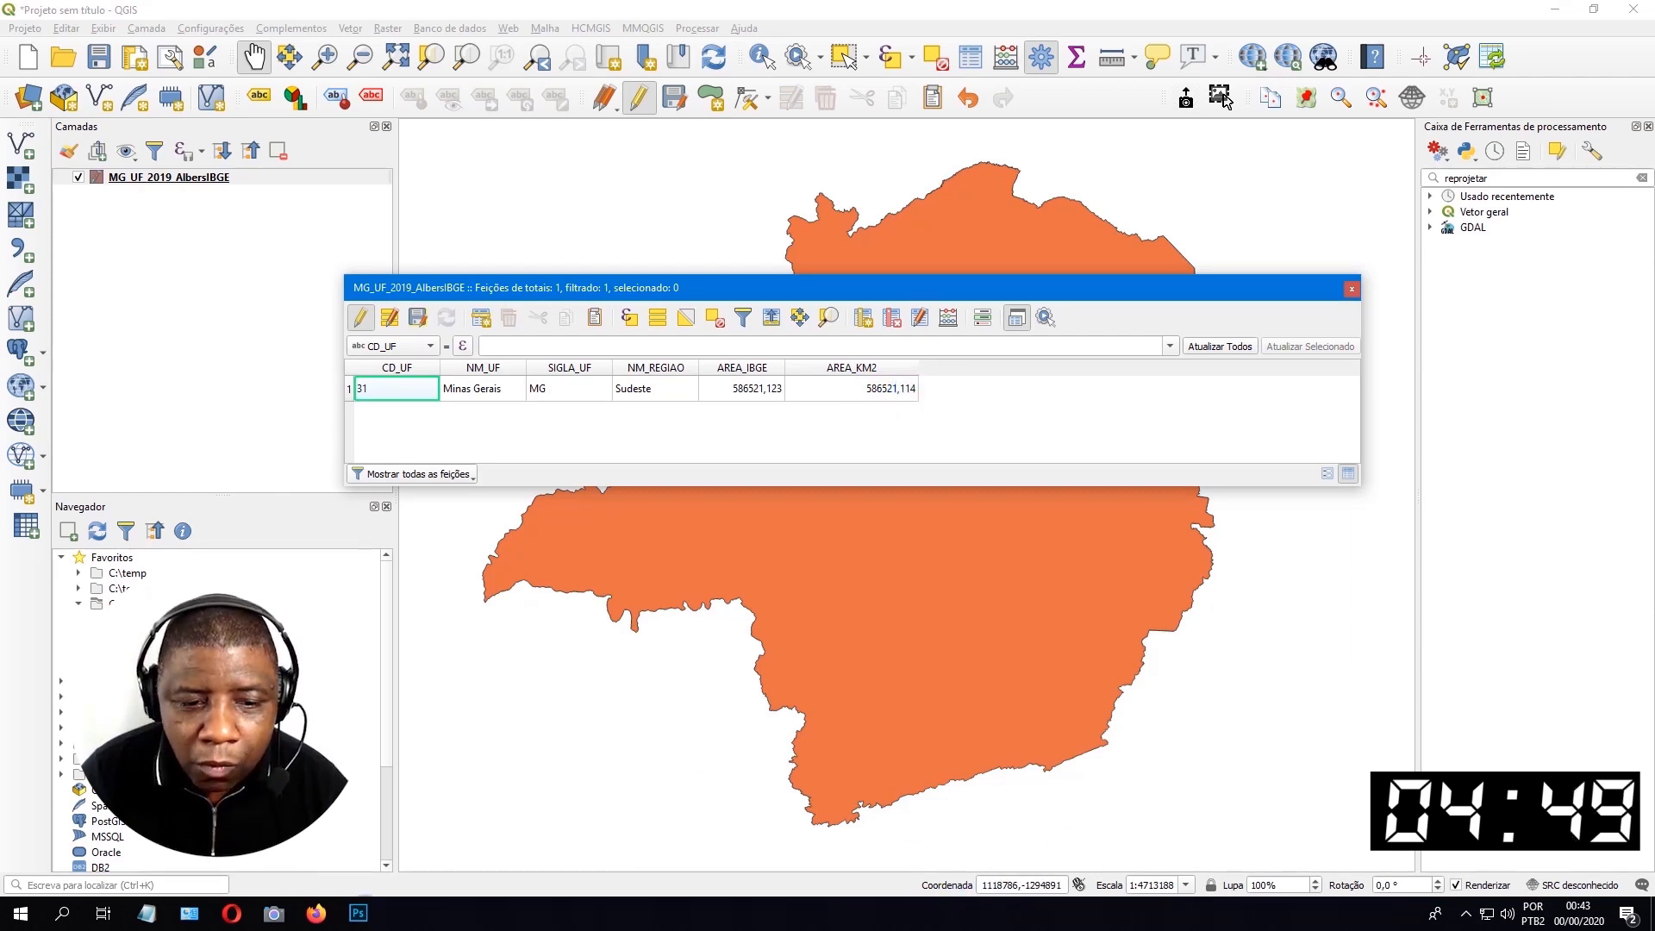
Switch to sistema_de_coordenadas_personalizado.txt in Notepad and compare its Minas Gerais reference area with the table's AREA_IBGE and AREA_KM2 values.
{"action": "key", "text": "alt+Tab"}
{"action": "scroll", "coordinate": [982, 232], "scroll_direction": "up", "scroll_amount": 2}
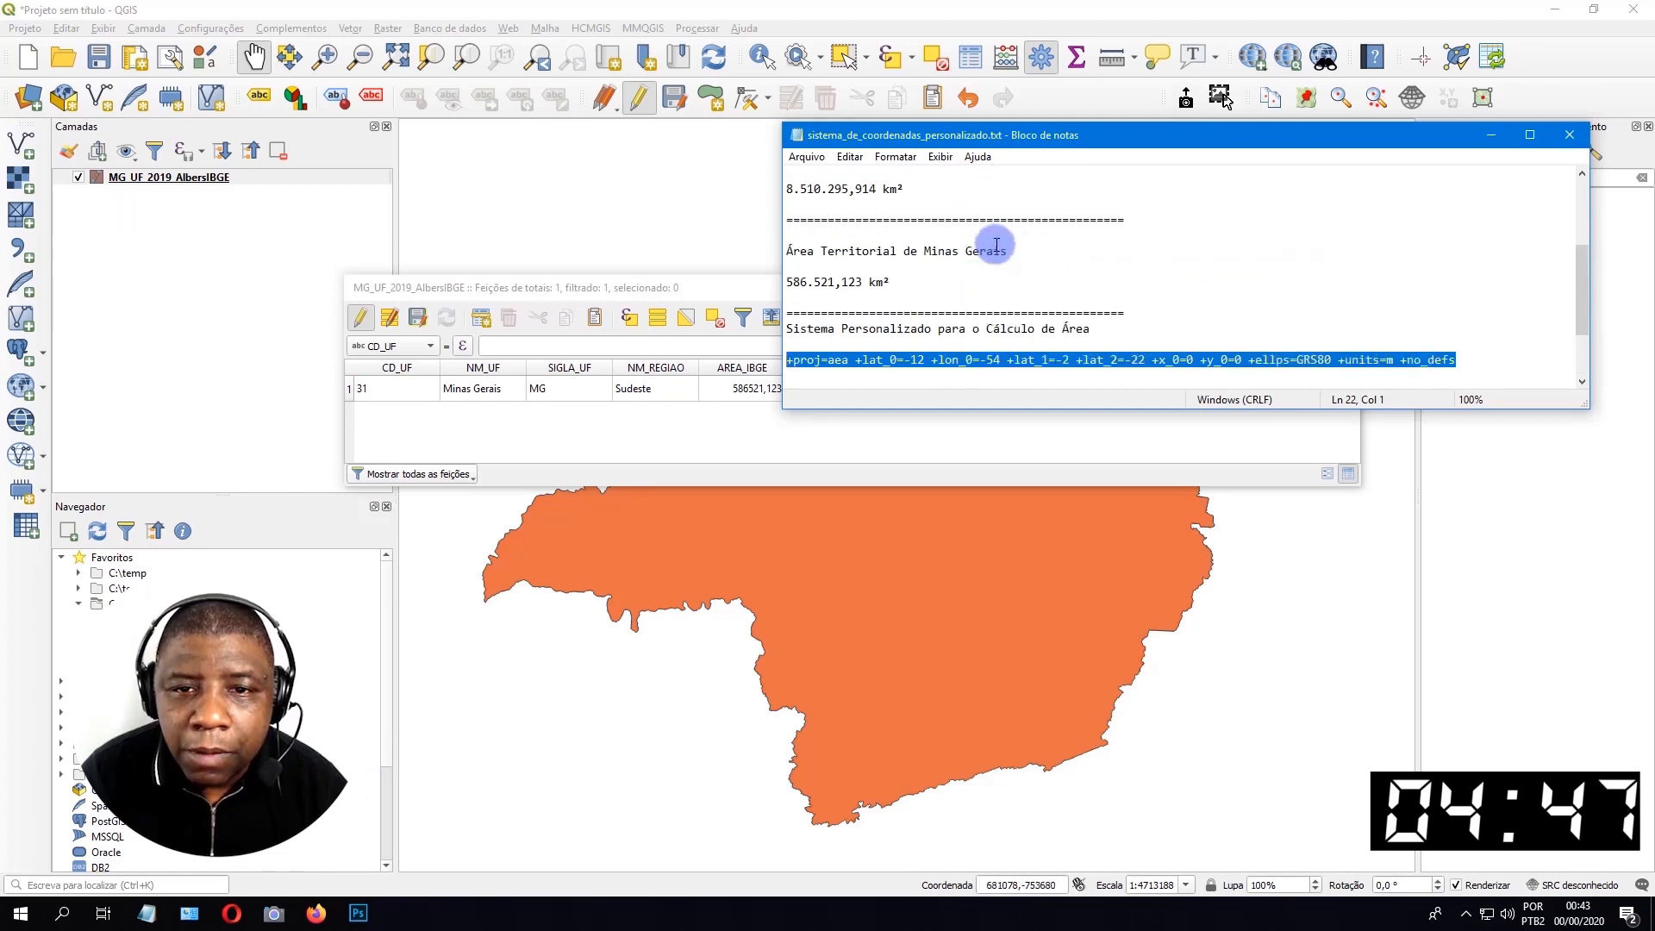
{"action": "left_click_drag", "start_coordinate": [892, 140], "coordinate": [880, 420]}
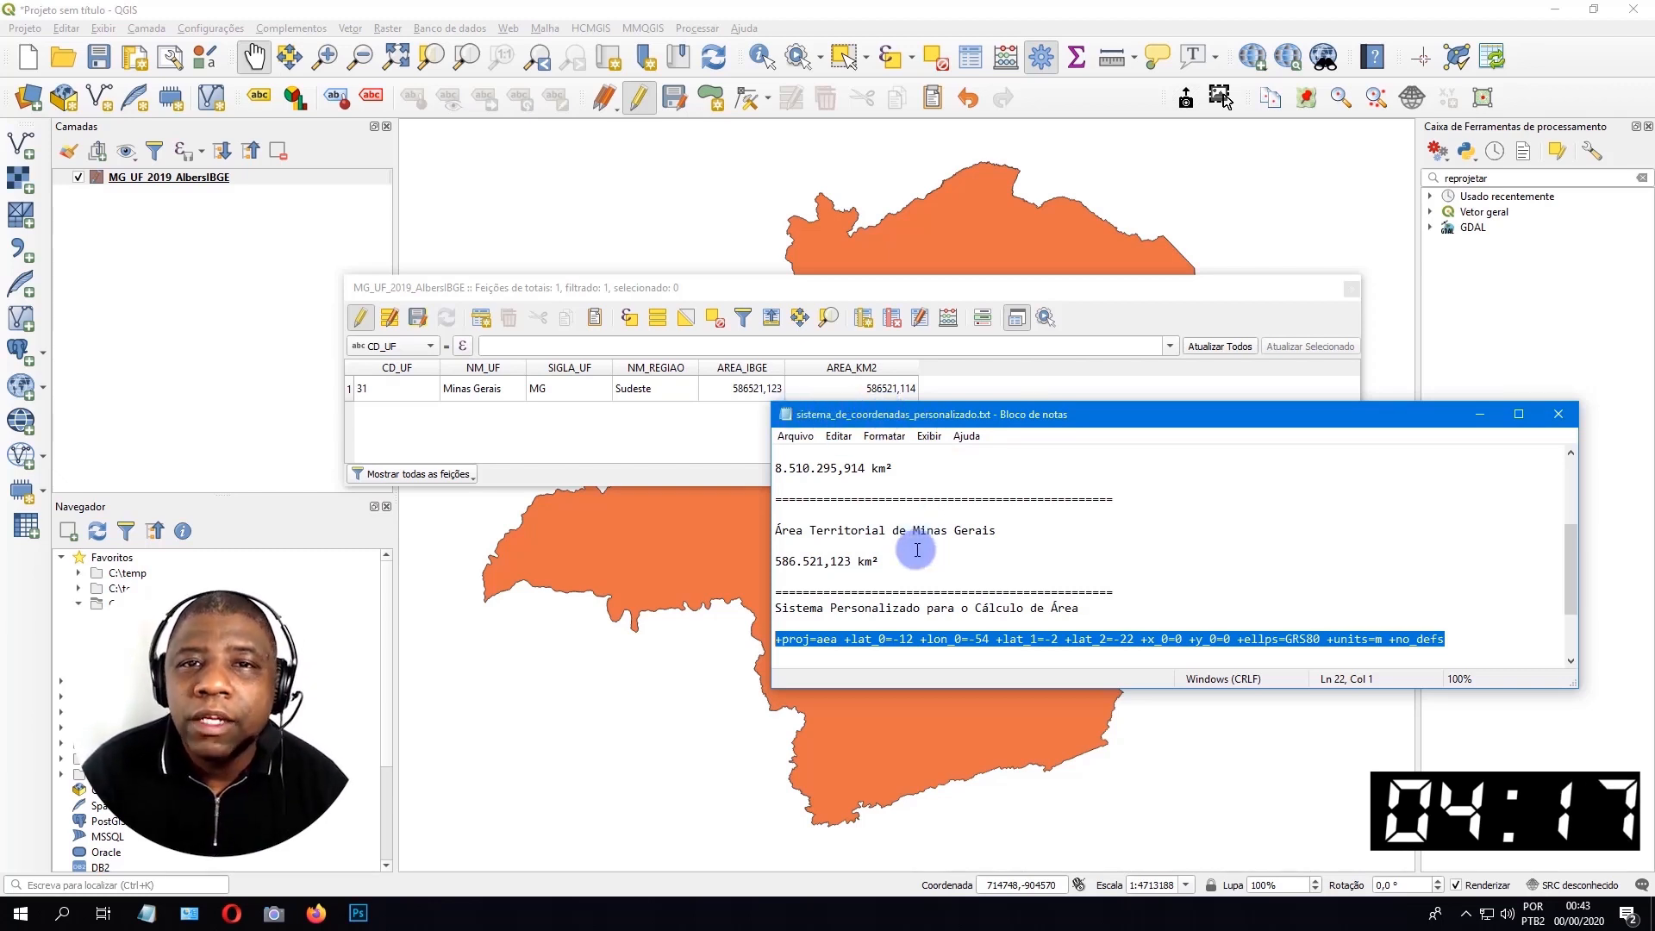
{"action": "left_click_drag", "start_coordinate": [879, 561], "coordinate": [772, 560]}
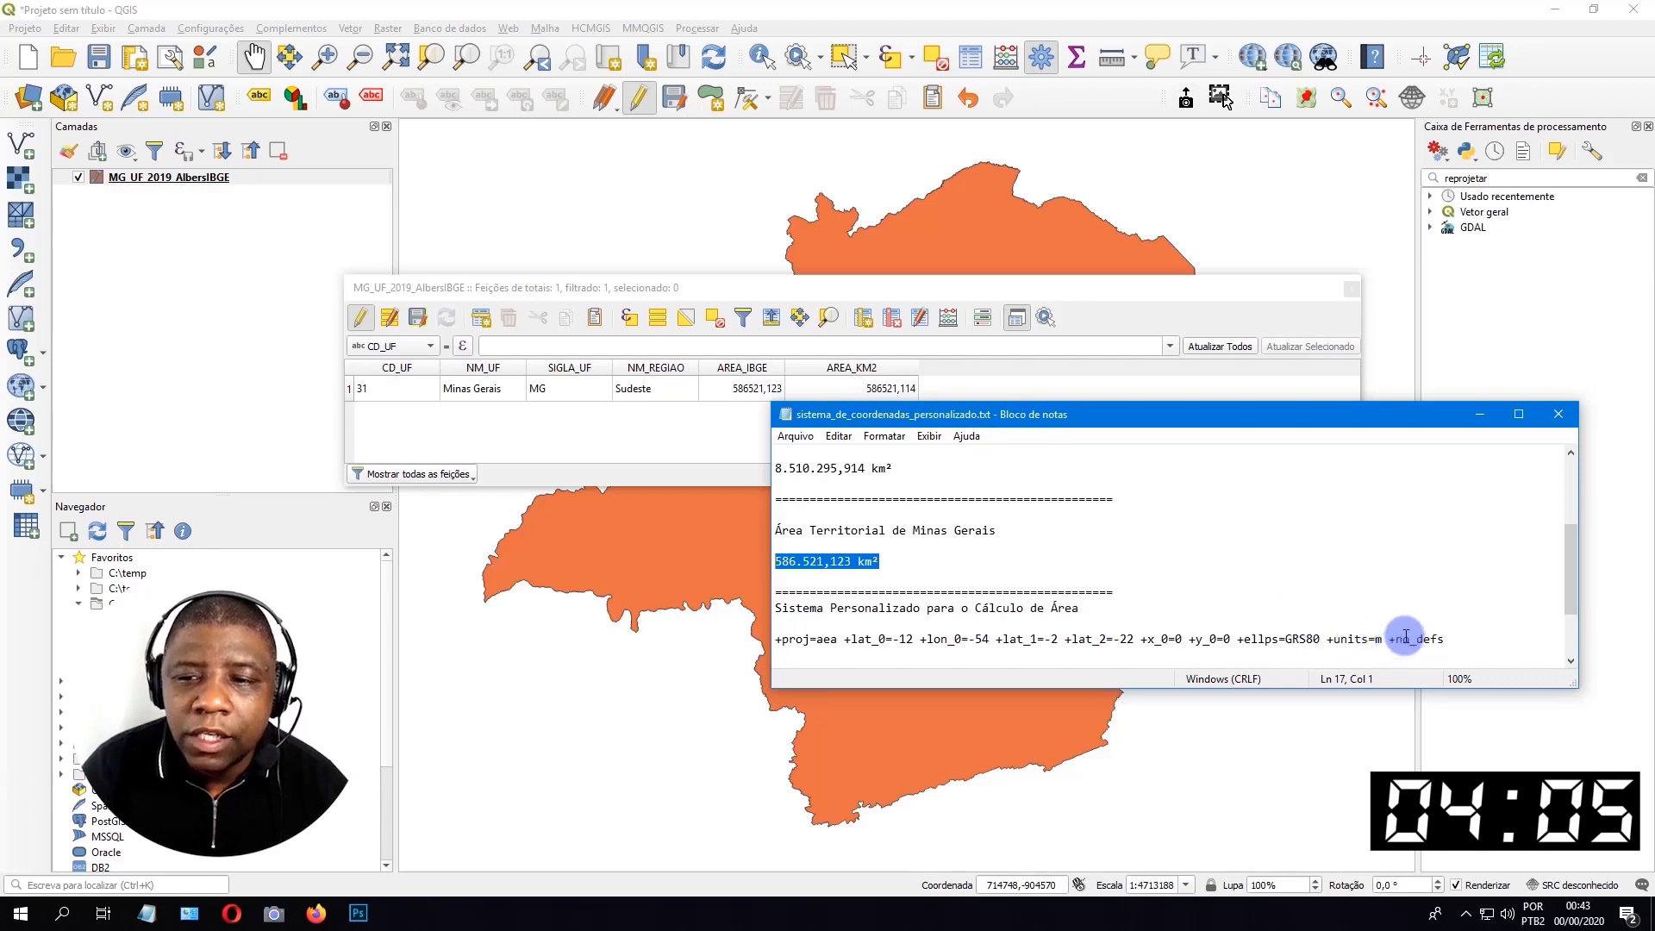
{"action": "left_click_drag", "start_coordinate": [951, 420], "coordinate": [868, 468]}
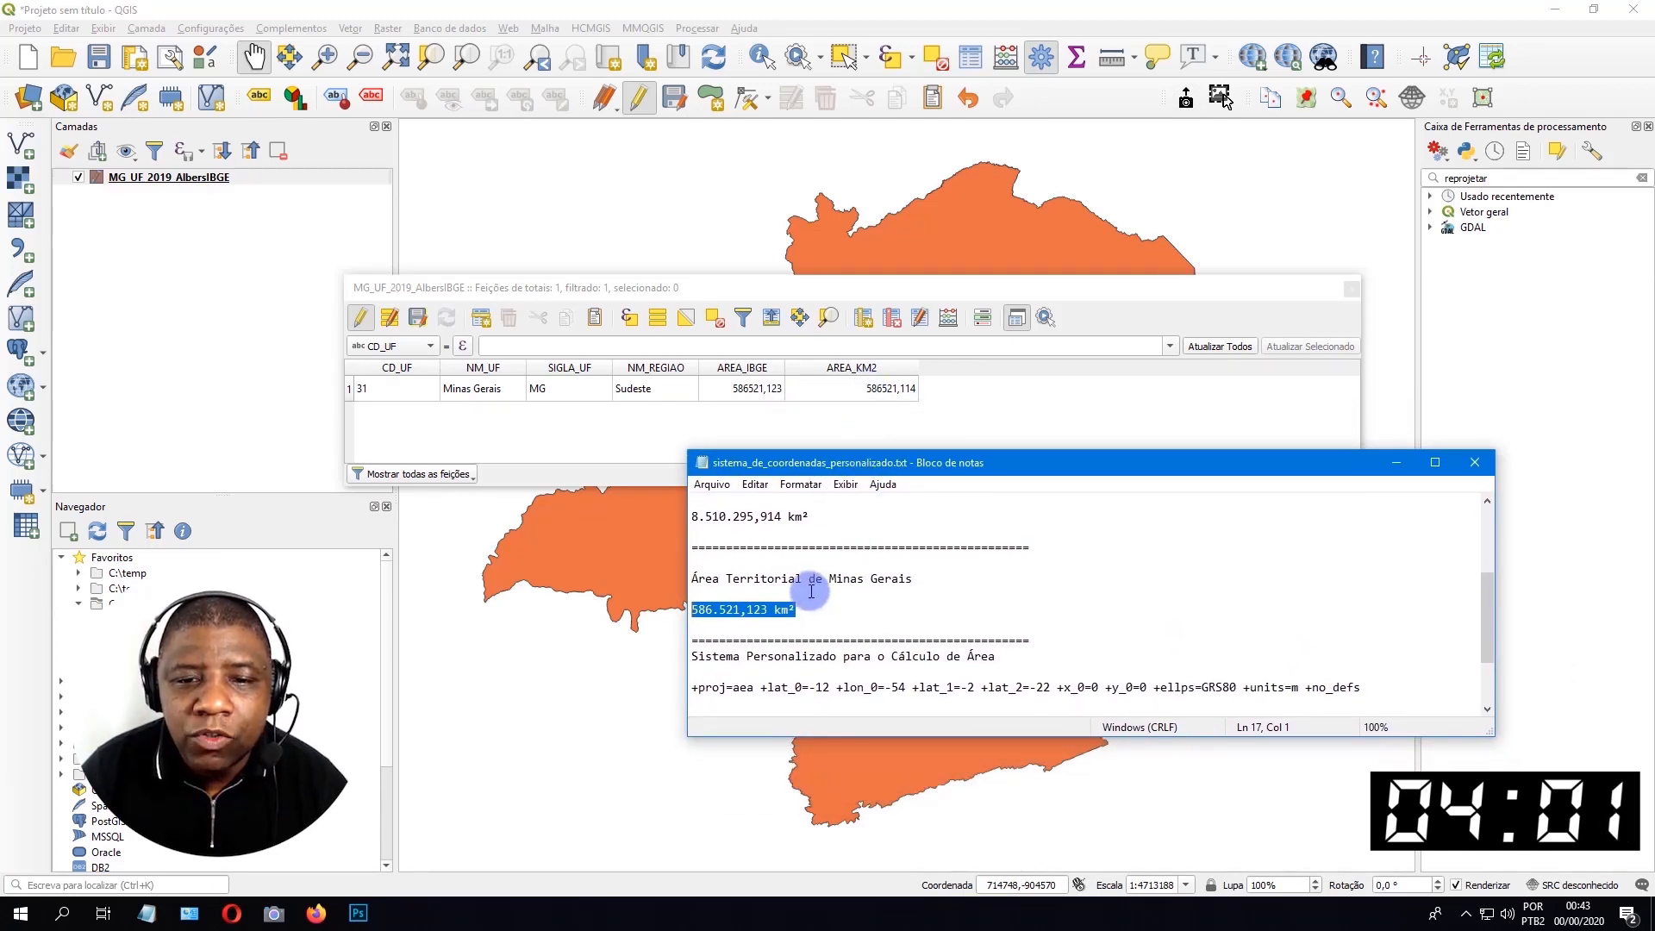
{"action": "left_click_drag", "start_coordinate": [791, 610], "coordinate": [738, 613]}
{"action": "left_click", "coordinate": [693, 612]}
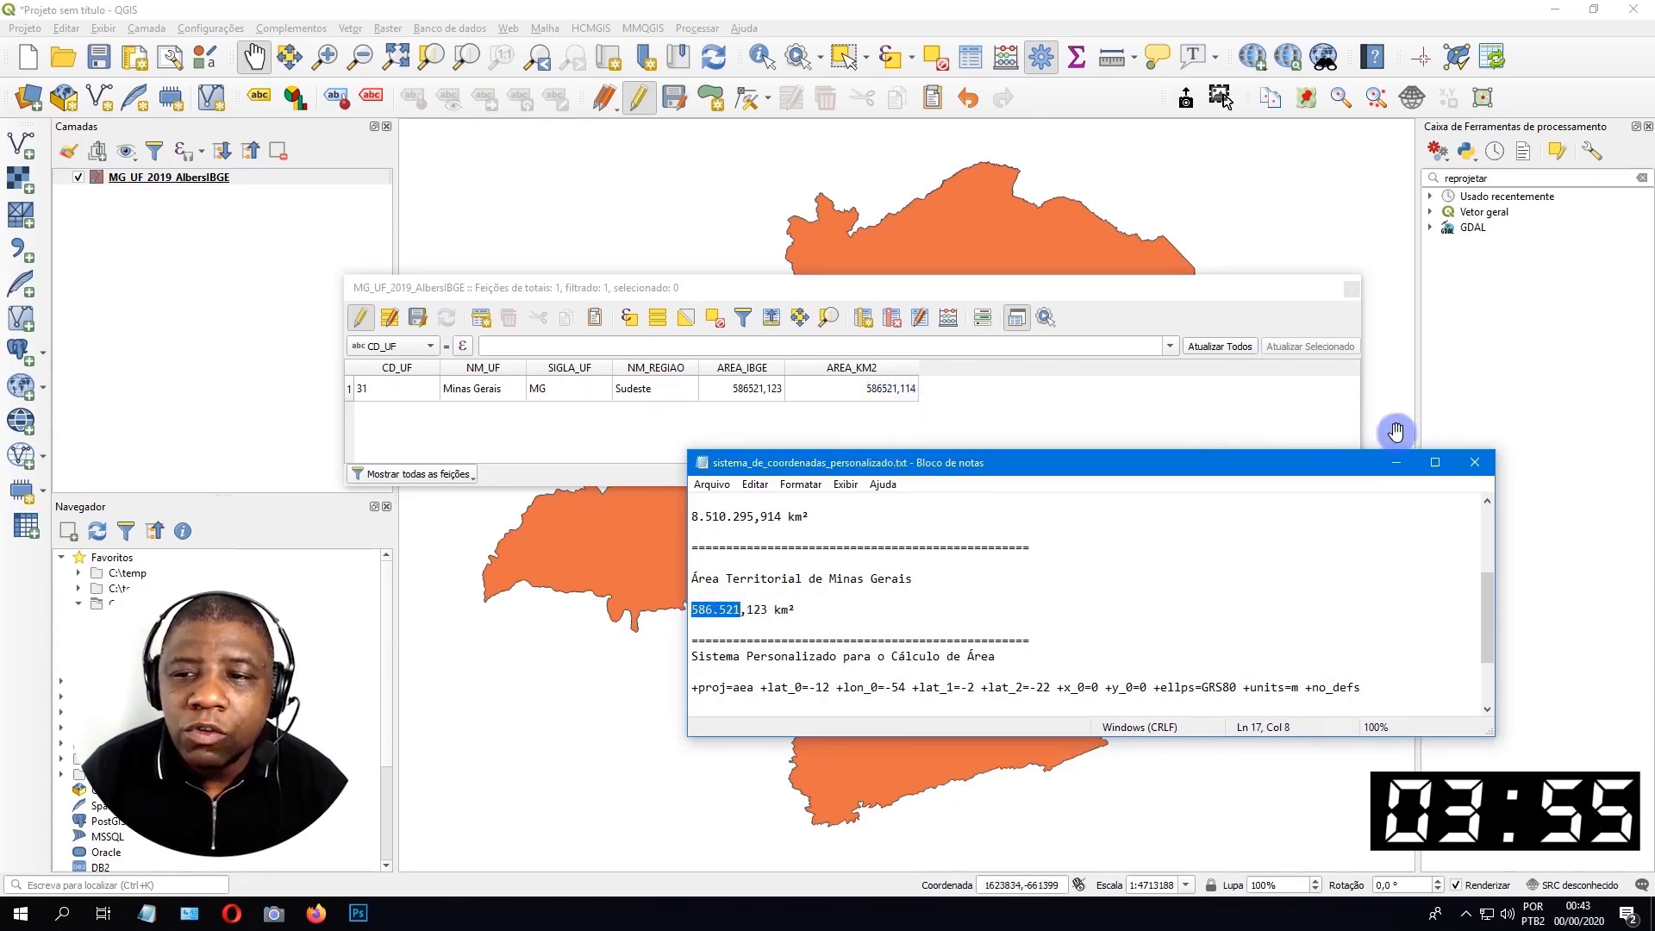
Minimize the notes file and save the layer edits in the attribute table.
{"action": "left_click", "coordinate": [1400, 461]}
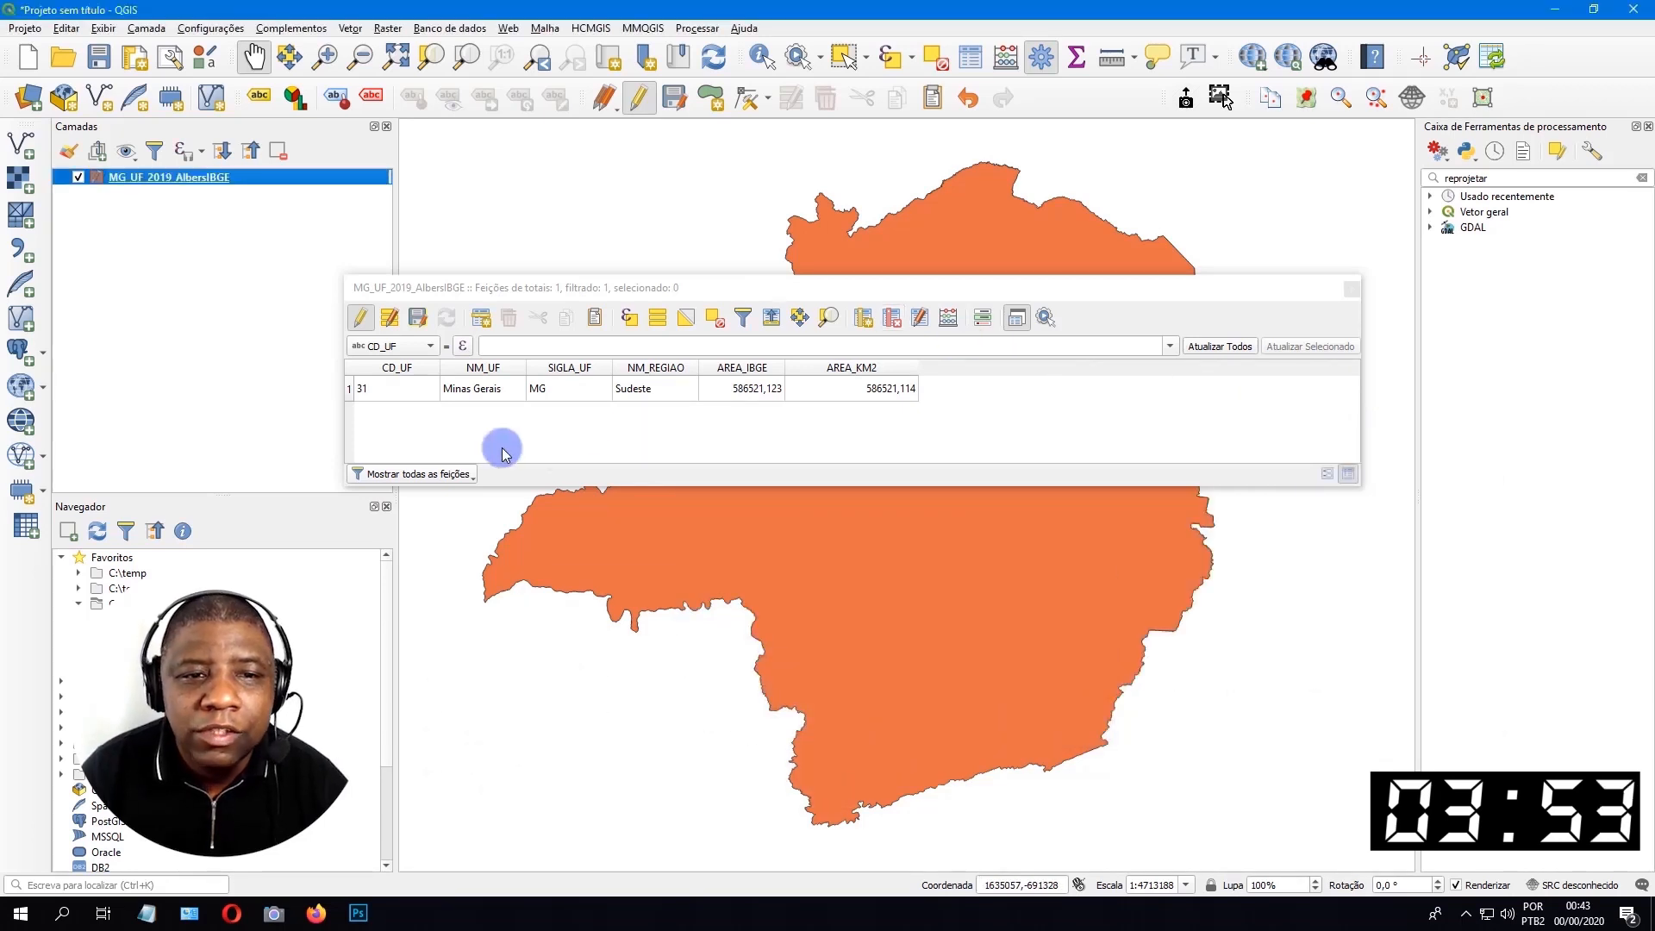
{"action": "left_click", "coordinate": [417, 318]}
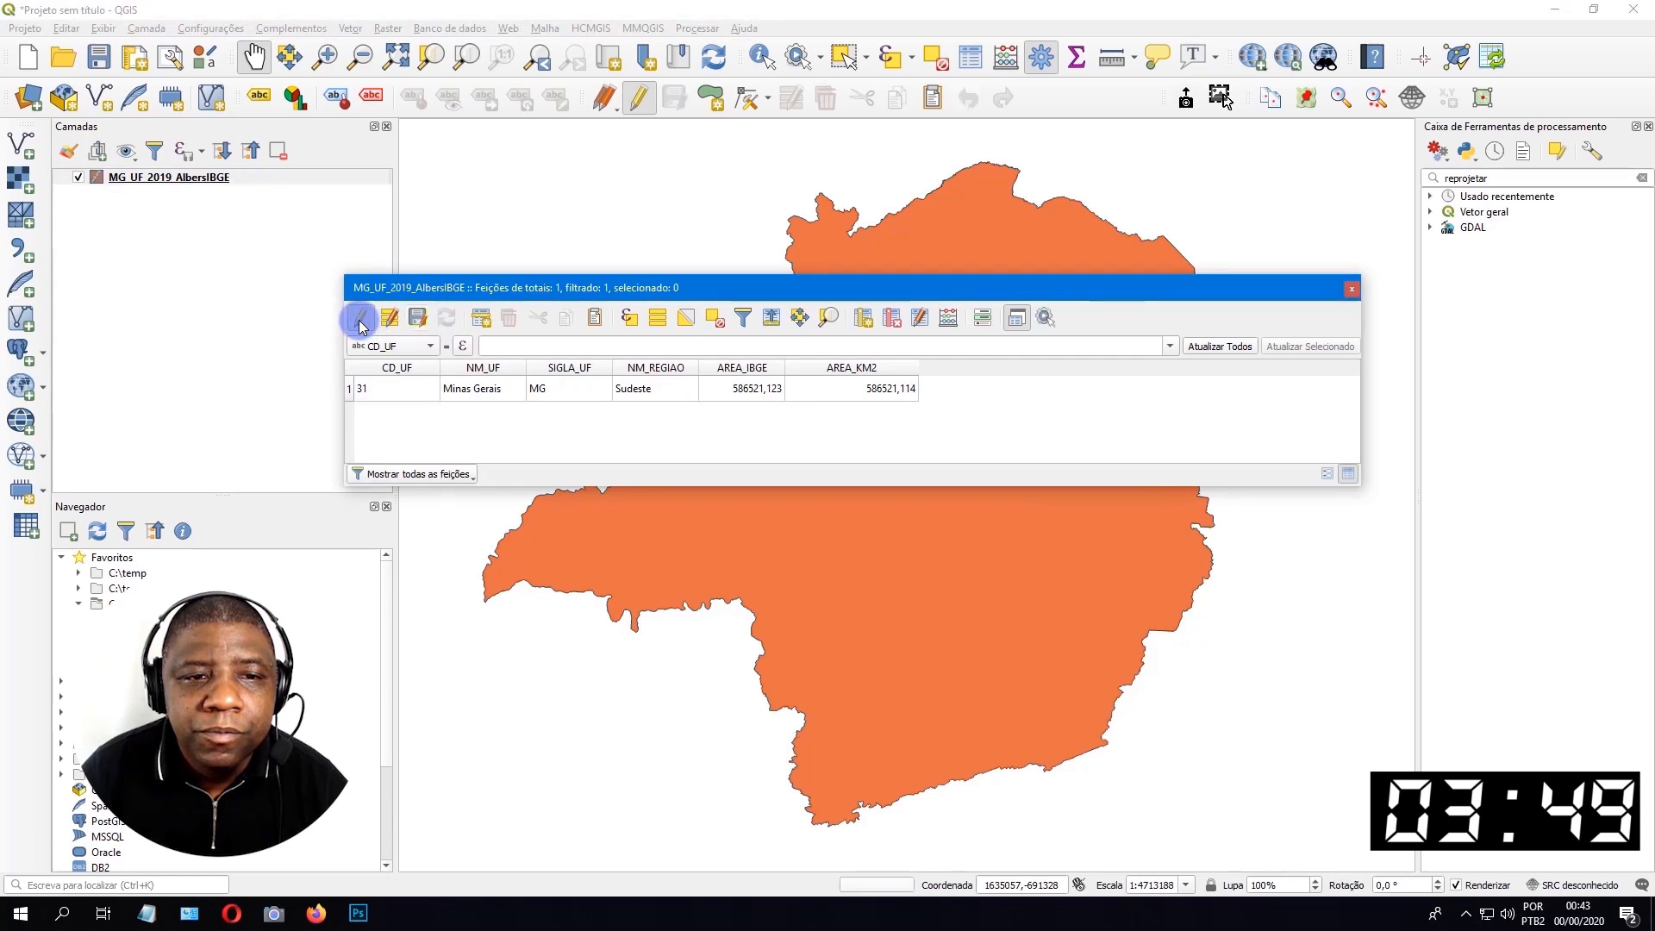
Stop editing the MG_UF_2019_AlbersIBGE layer and start a new project, discarding the current one.
{"action": "left_click", "coordinate": [361, 320]}
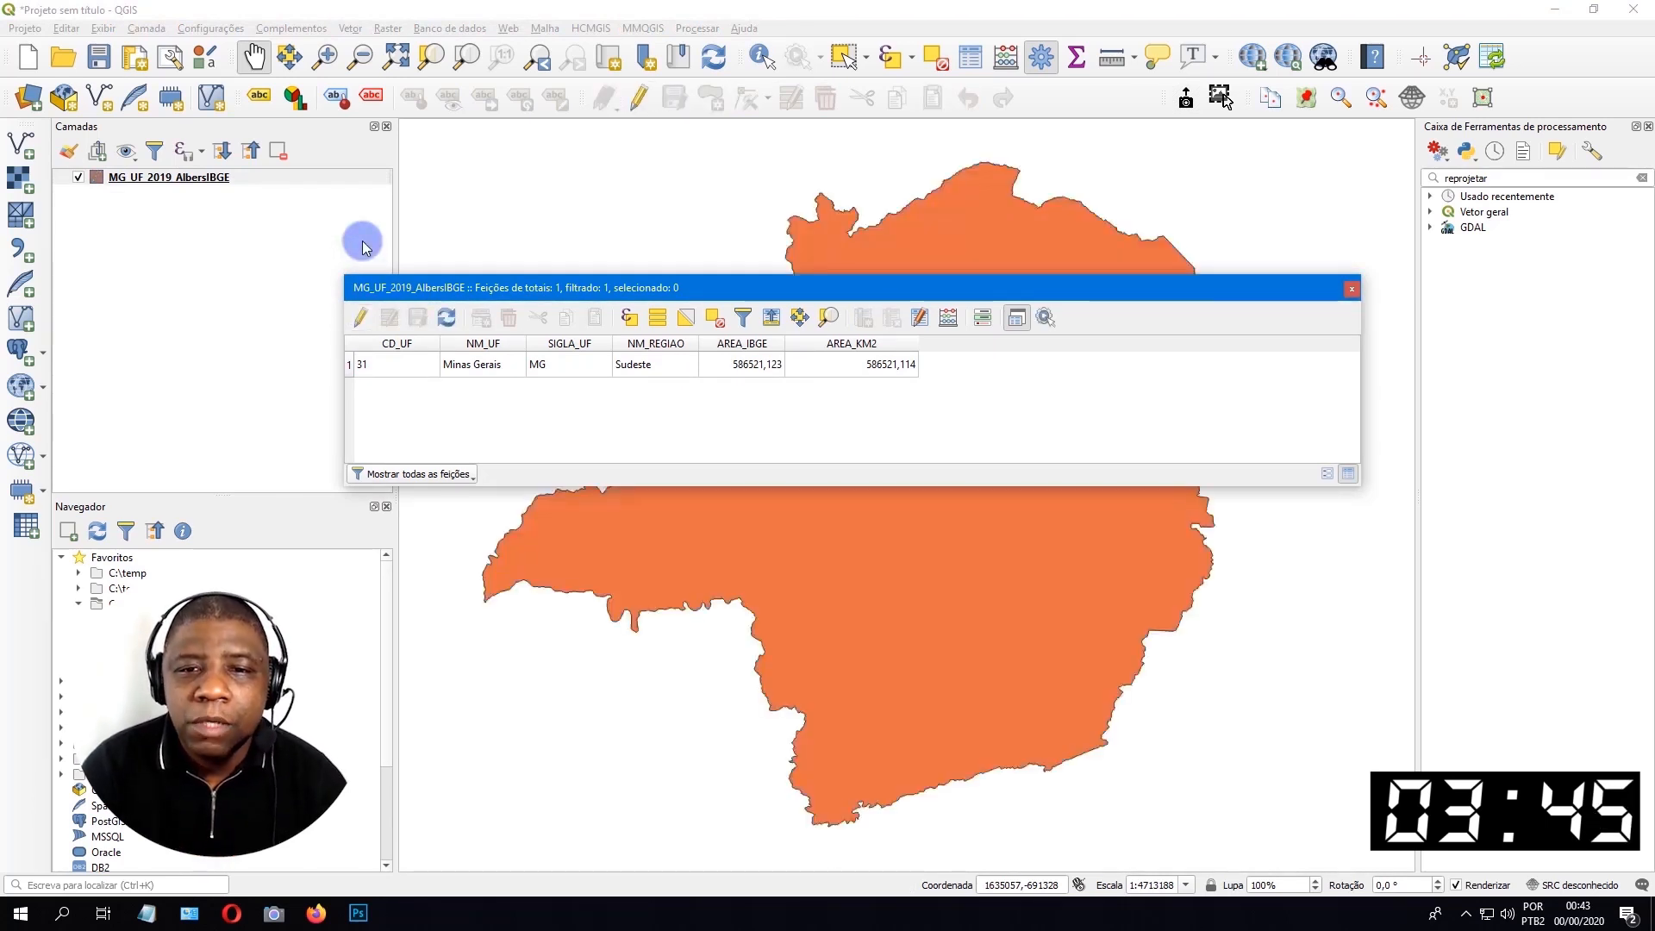
{"action": "left_click", "coordinate": [185, 176]}
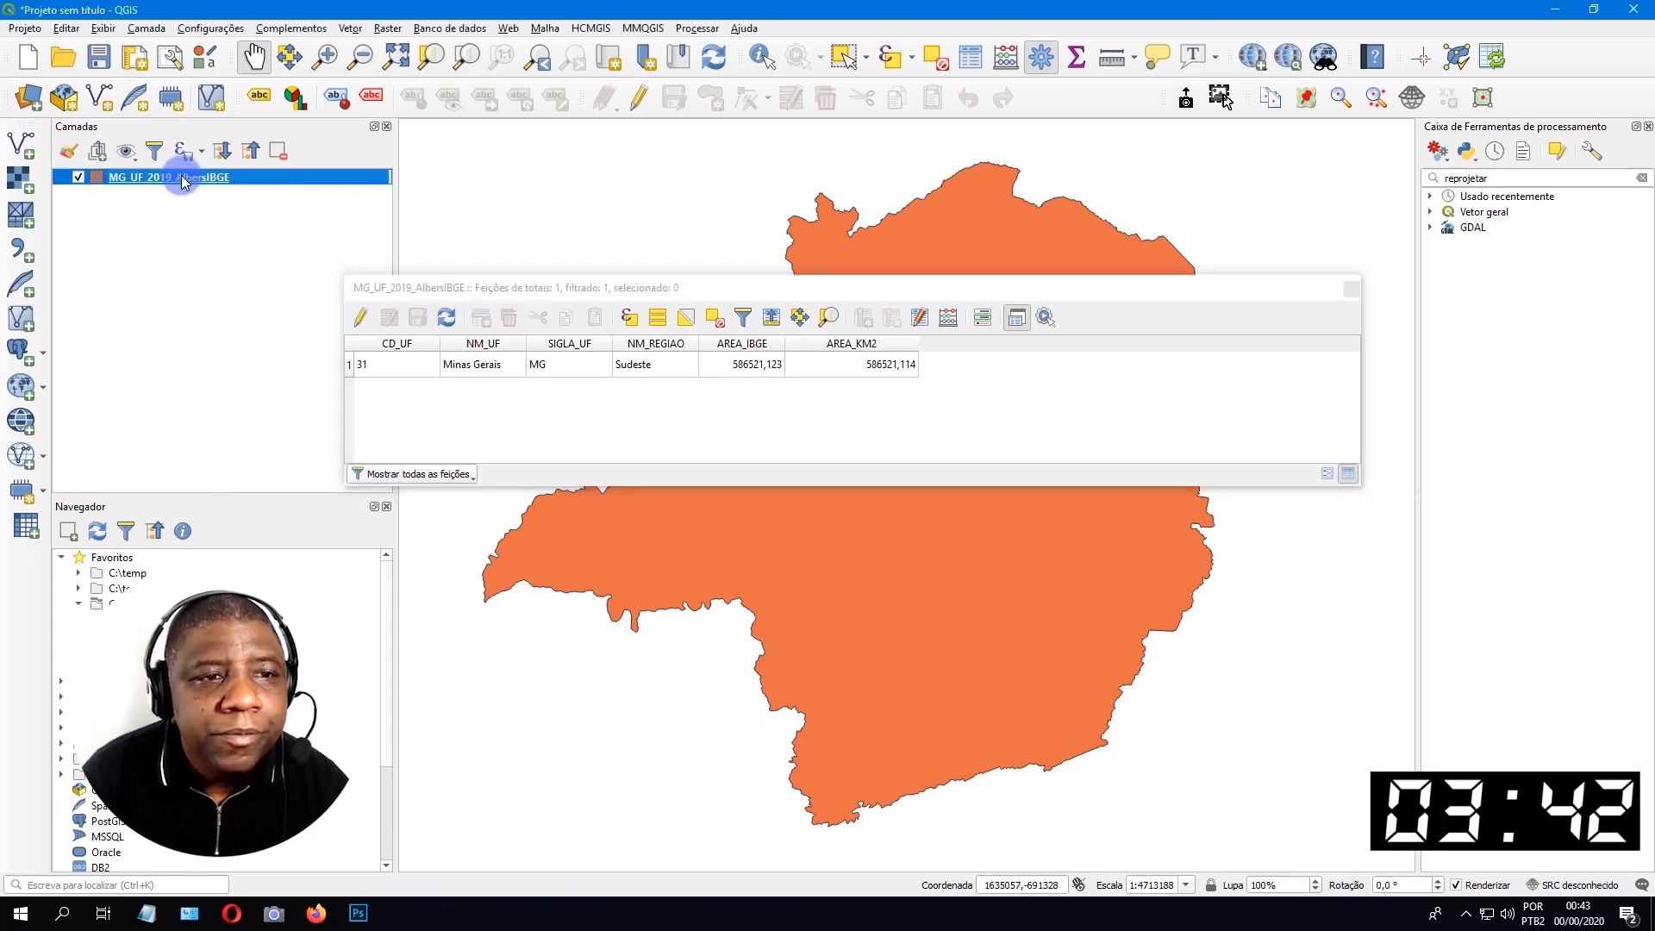
{"action": "left_click", "coordinate": [28, 59]}
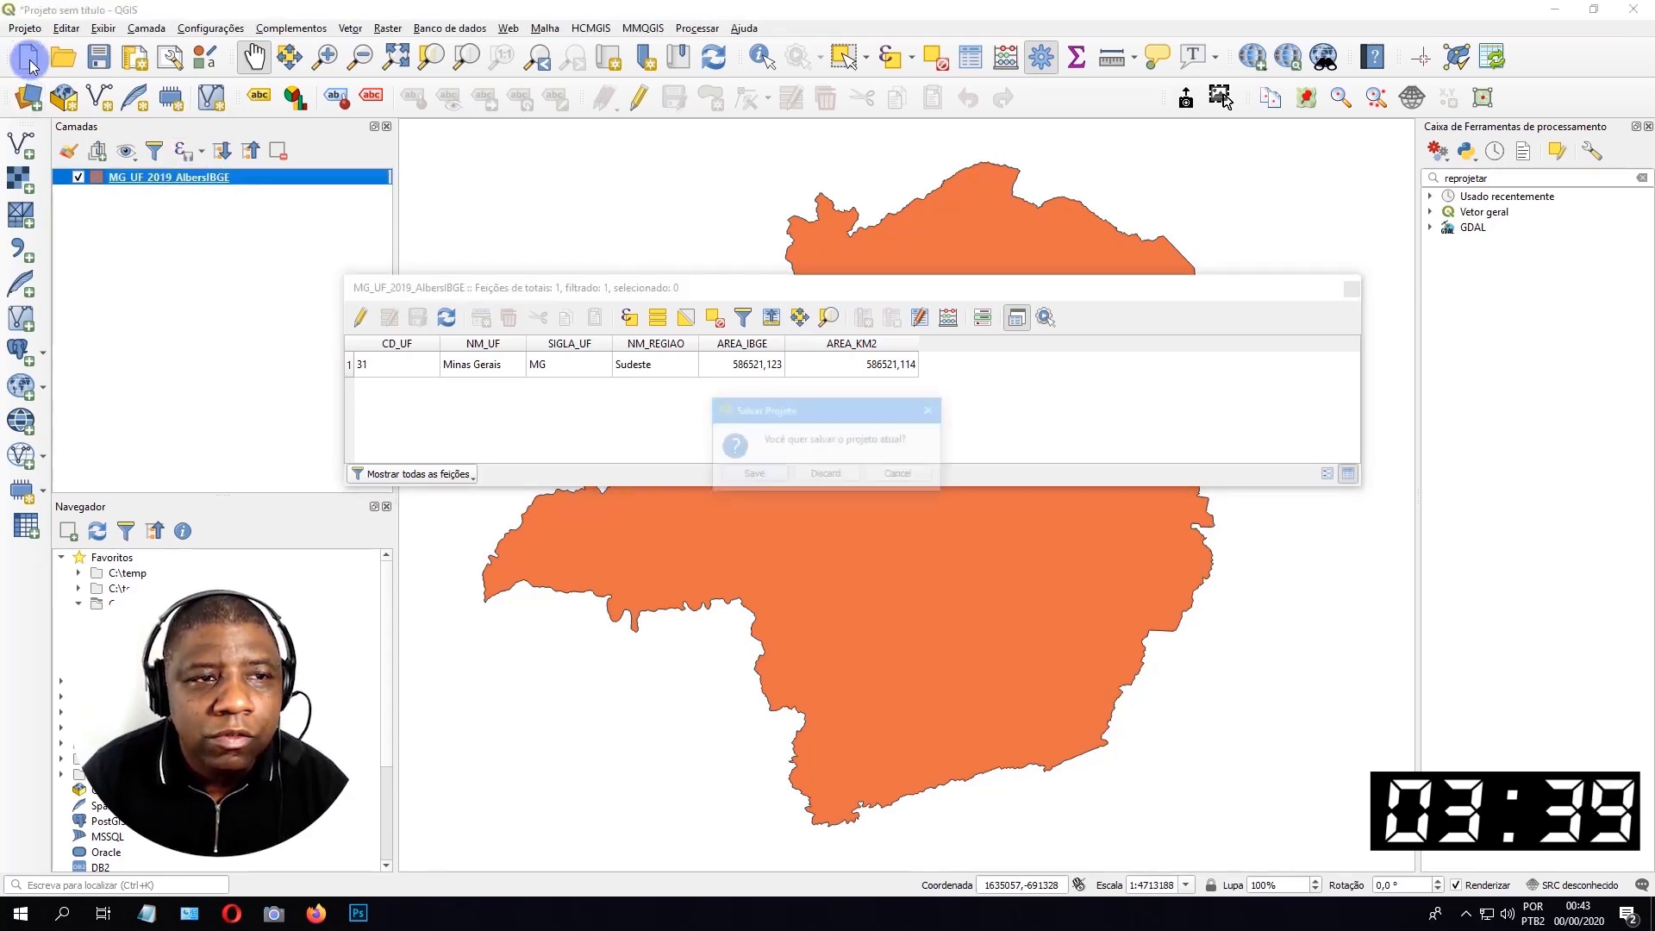
{"action": "left_click", "coordinate": [817, 473]}
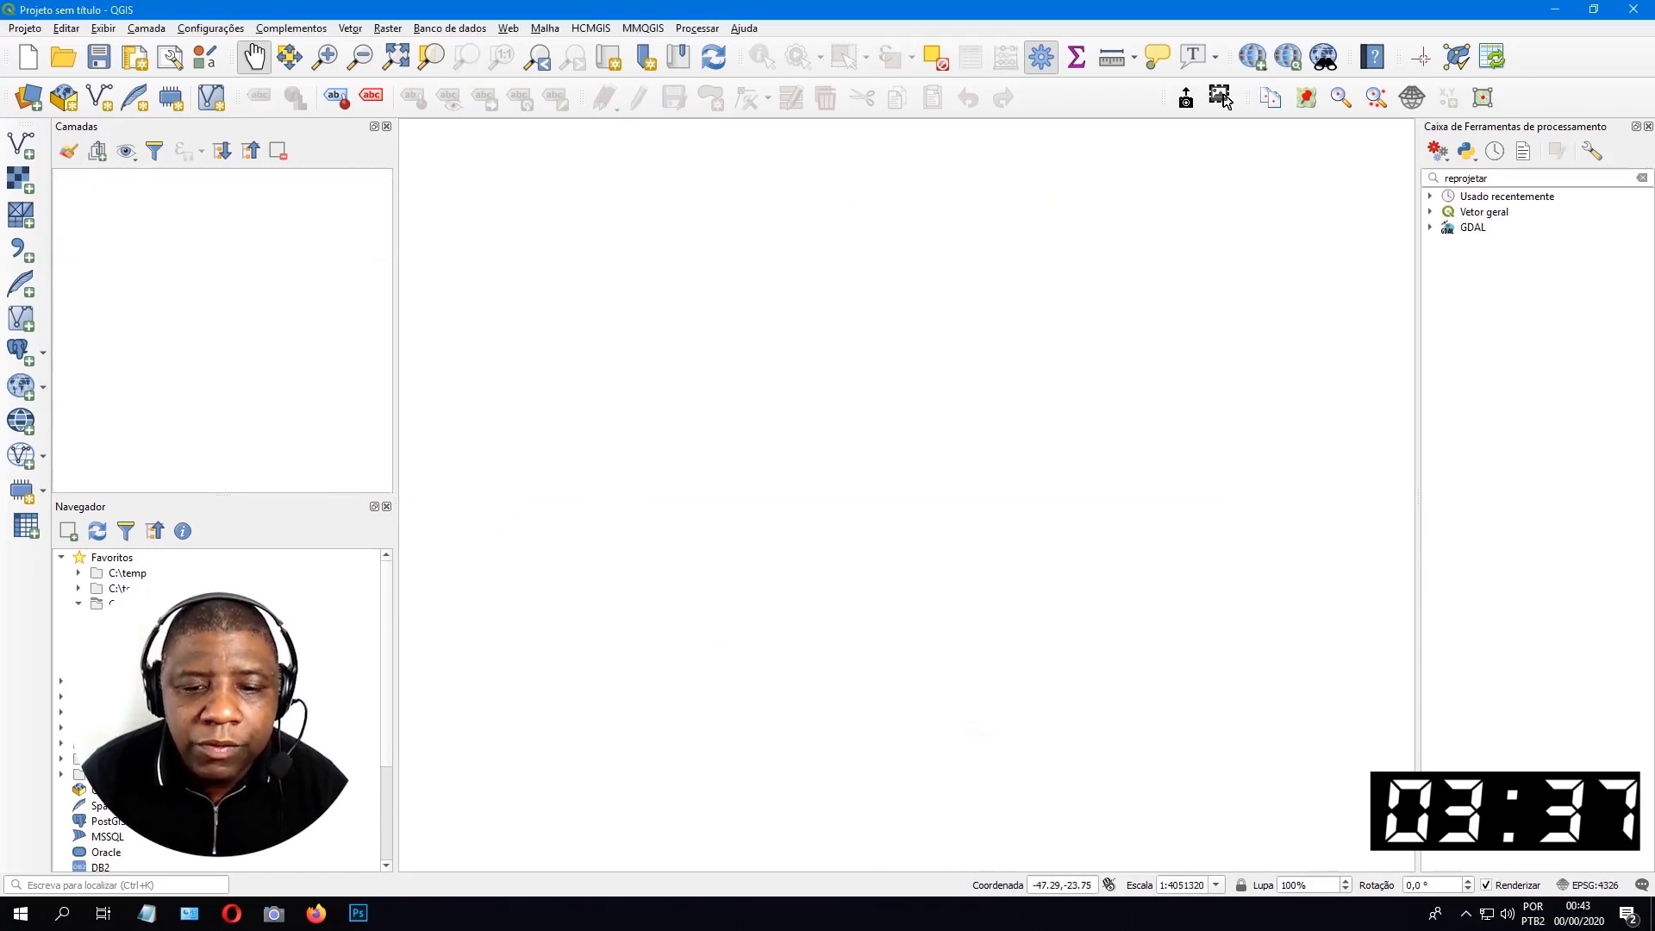
Load MG_UF_2019.shp from the mg_unidades_da_federacao folder and open the Reprojetar camada tool for it.
{"action": "key", "text": "alt+Tab"}
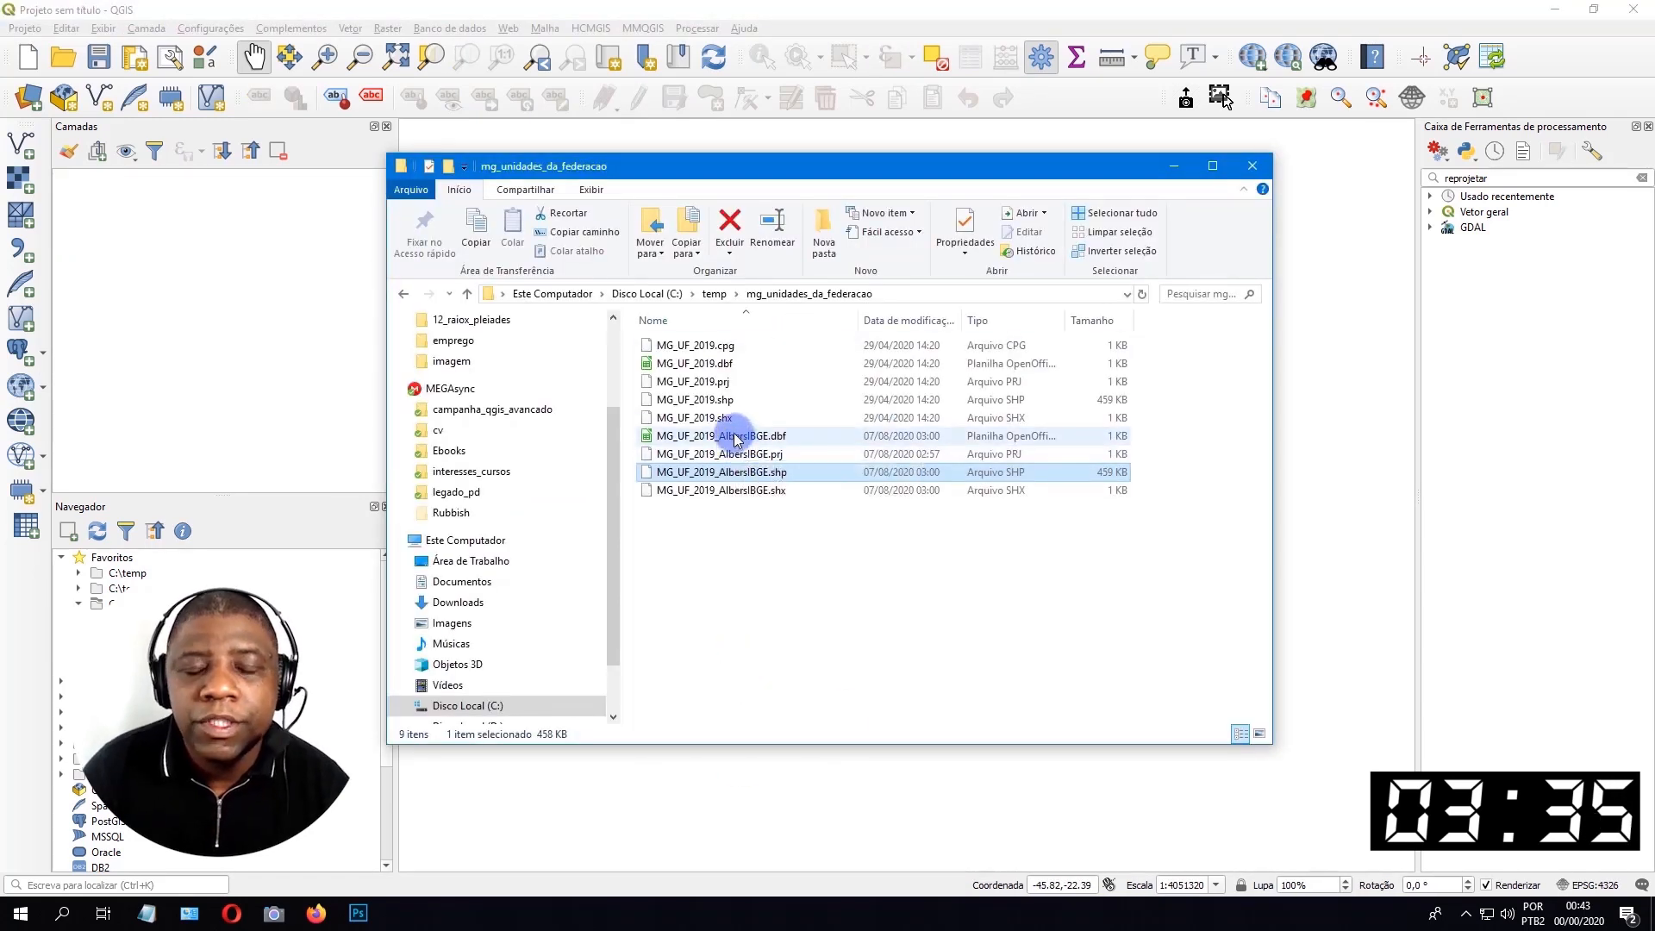
{"action": "left_click_drag", "start_coordinate": [689, 399], "coordinate": [168, 175]}
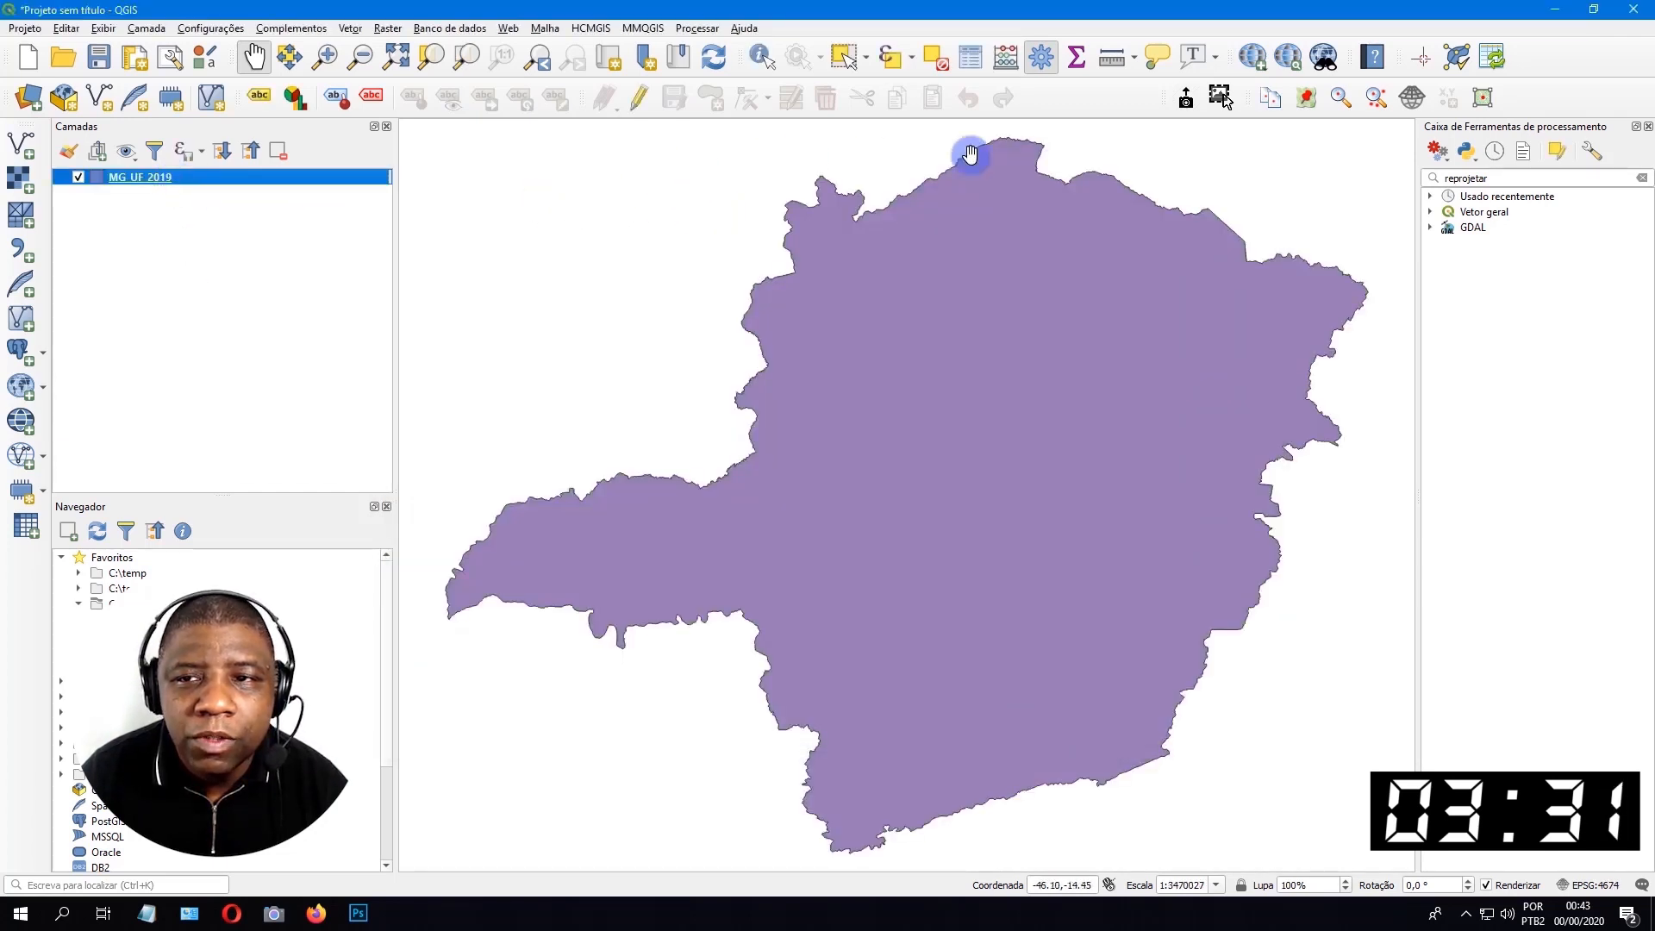
{"action": "left_click", "coordinate": [1510, 181]}
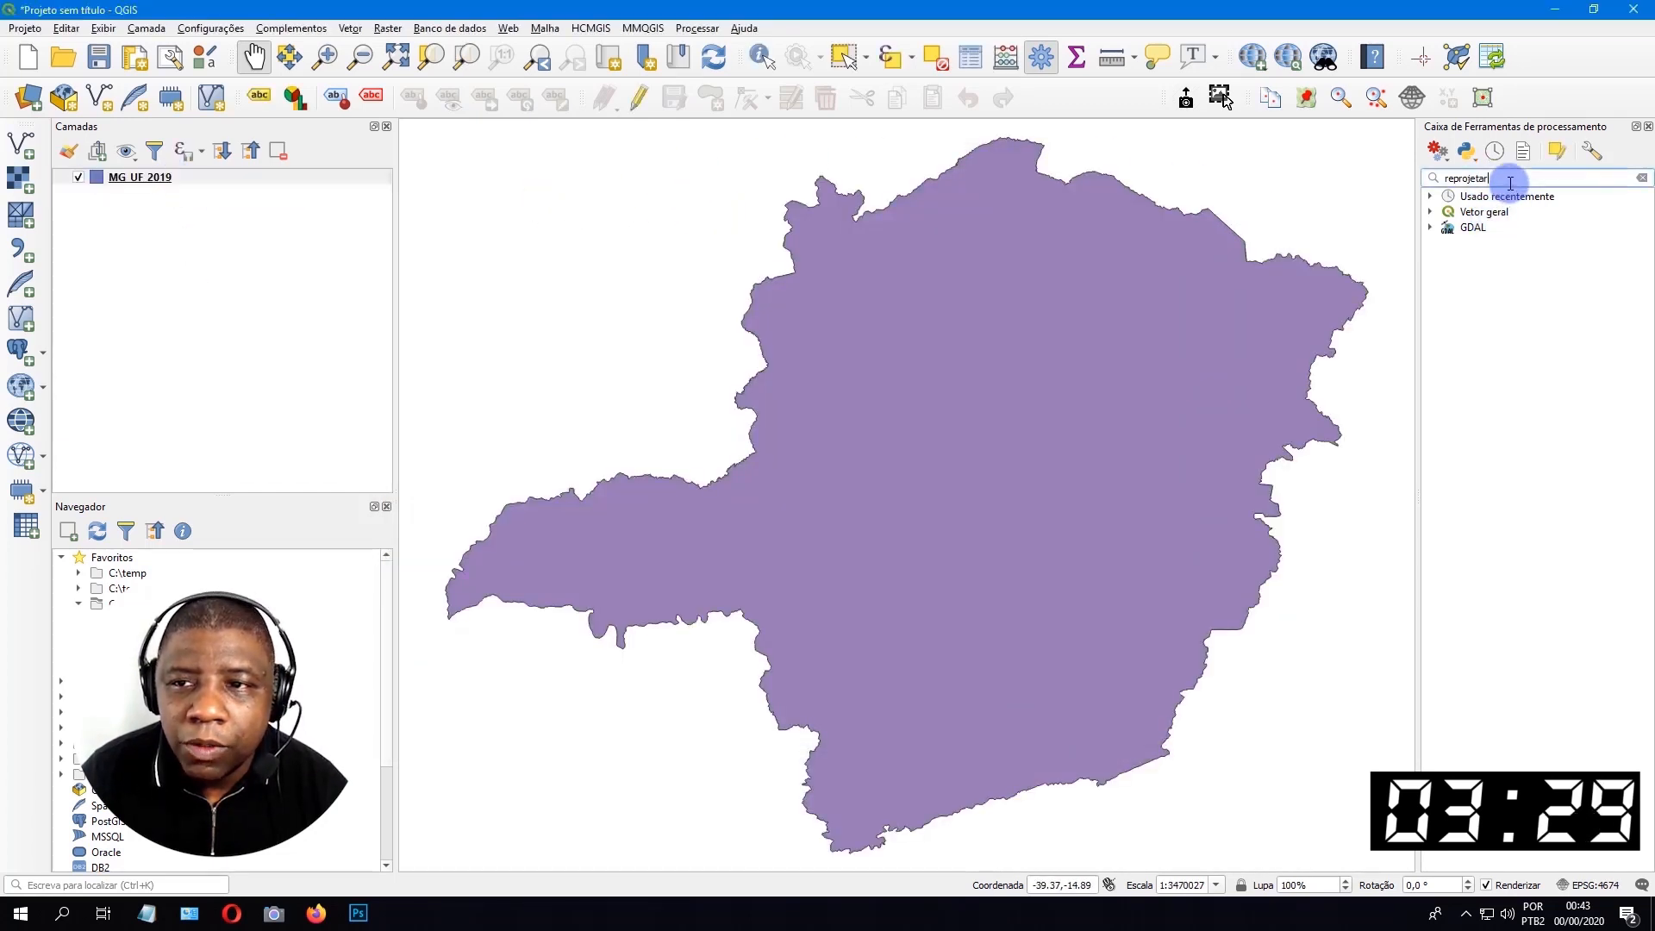
{"action": "key", "text": "BackSpace"}
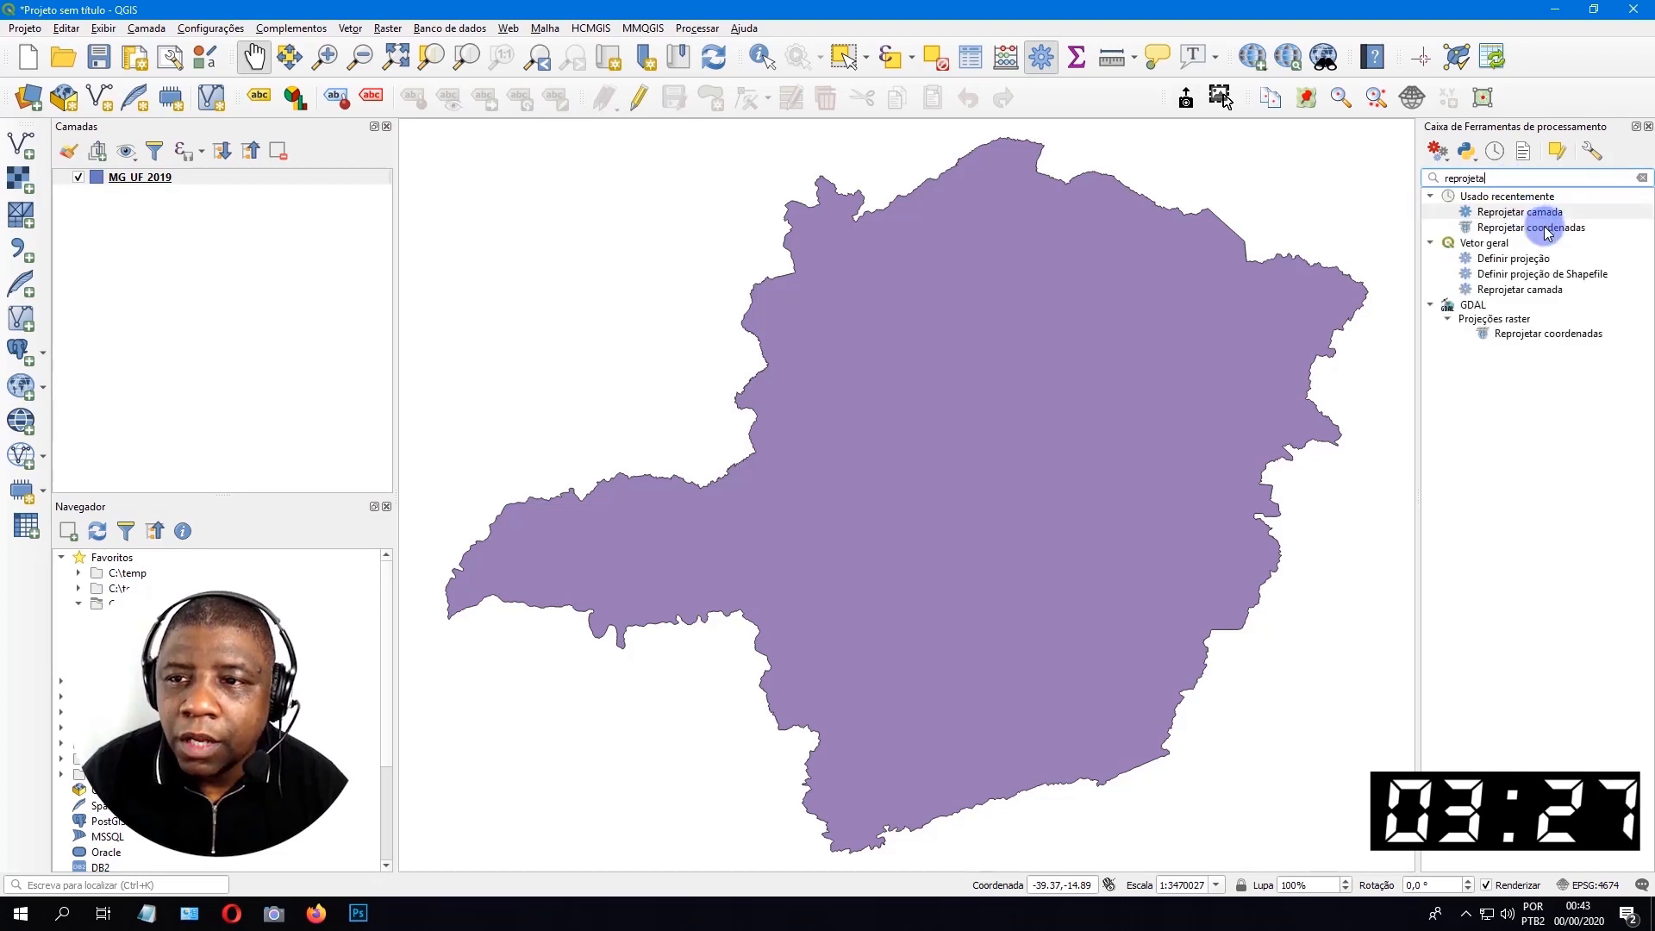
{"action": "double_click", "coordinate": [1519, 213]}
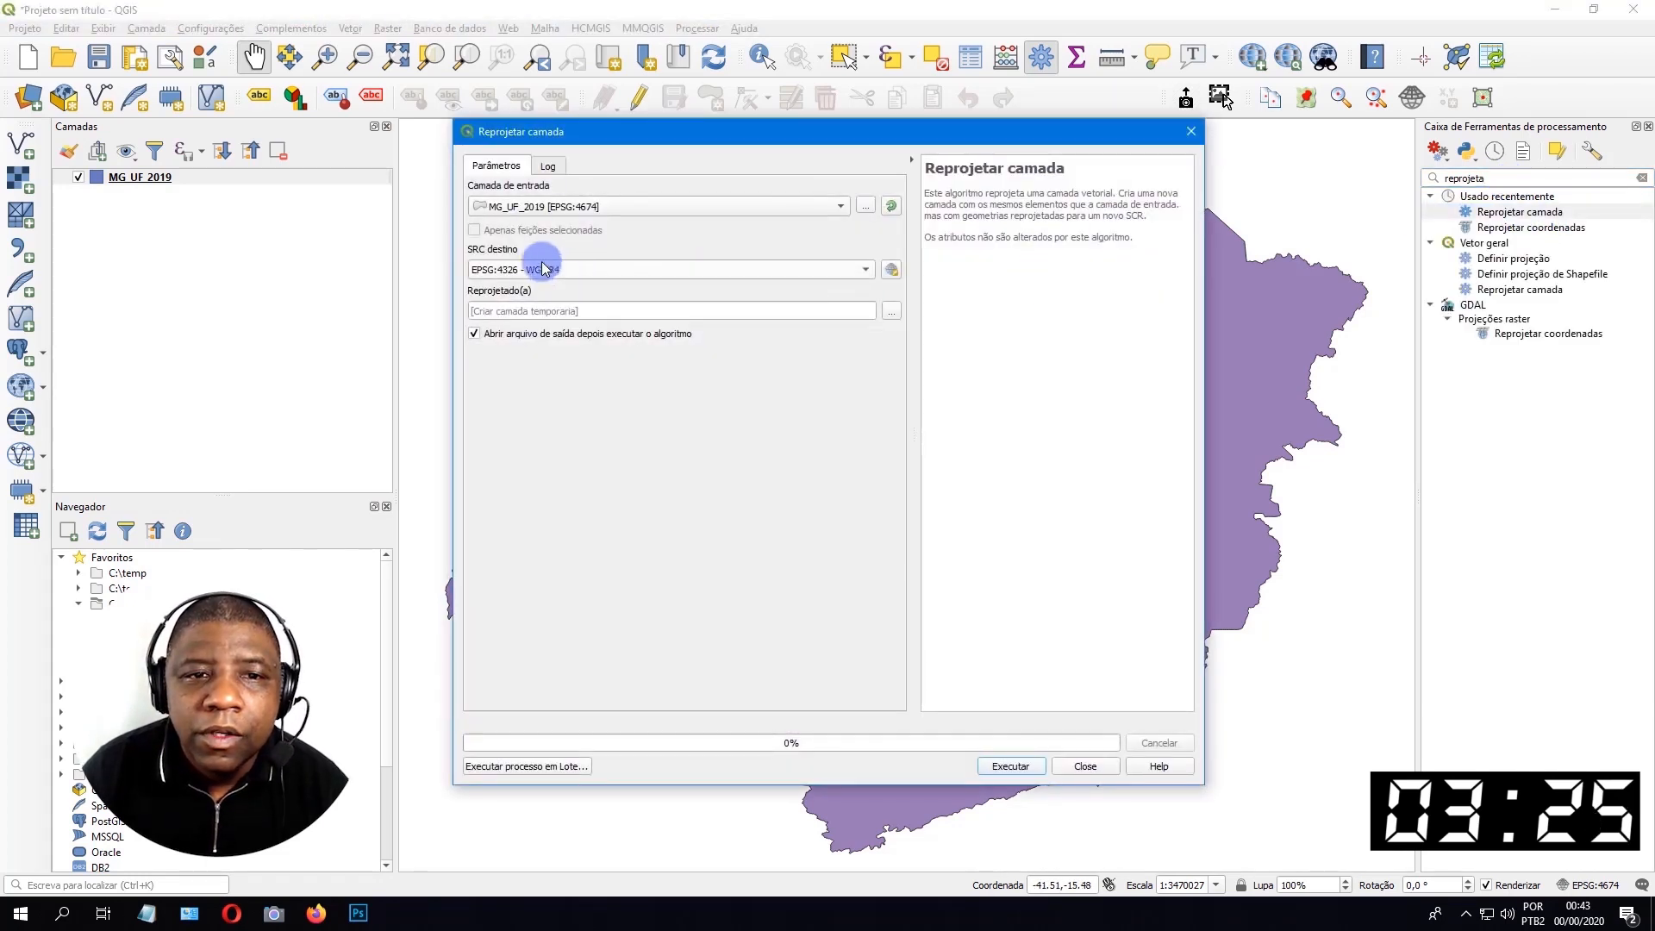
Set the reprojection's target coordinate system to South_America_Albers_Equal_Area_Conic, ESRI:102033.
{"action": "left_click", "coordinate": [891, 269]}
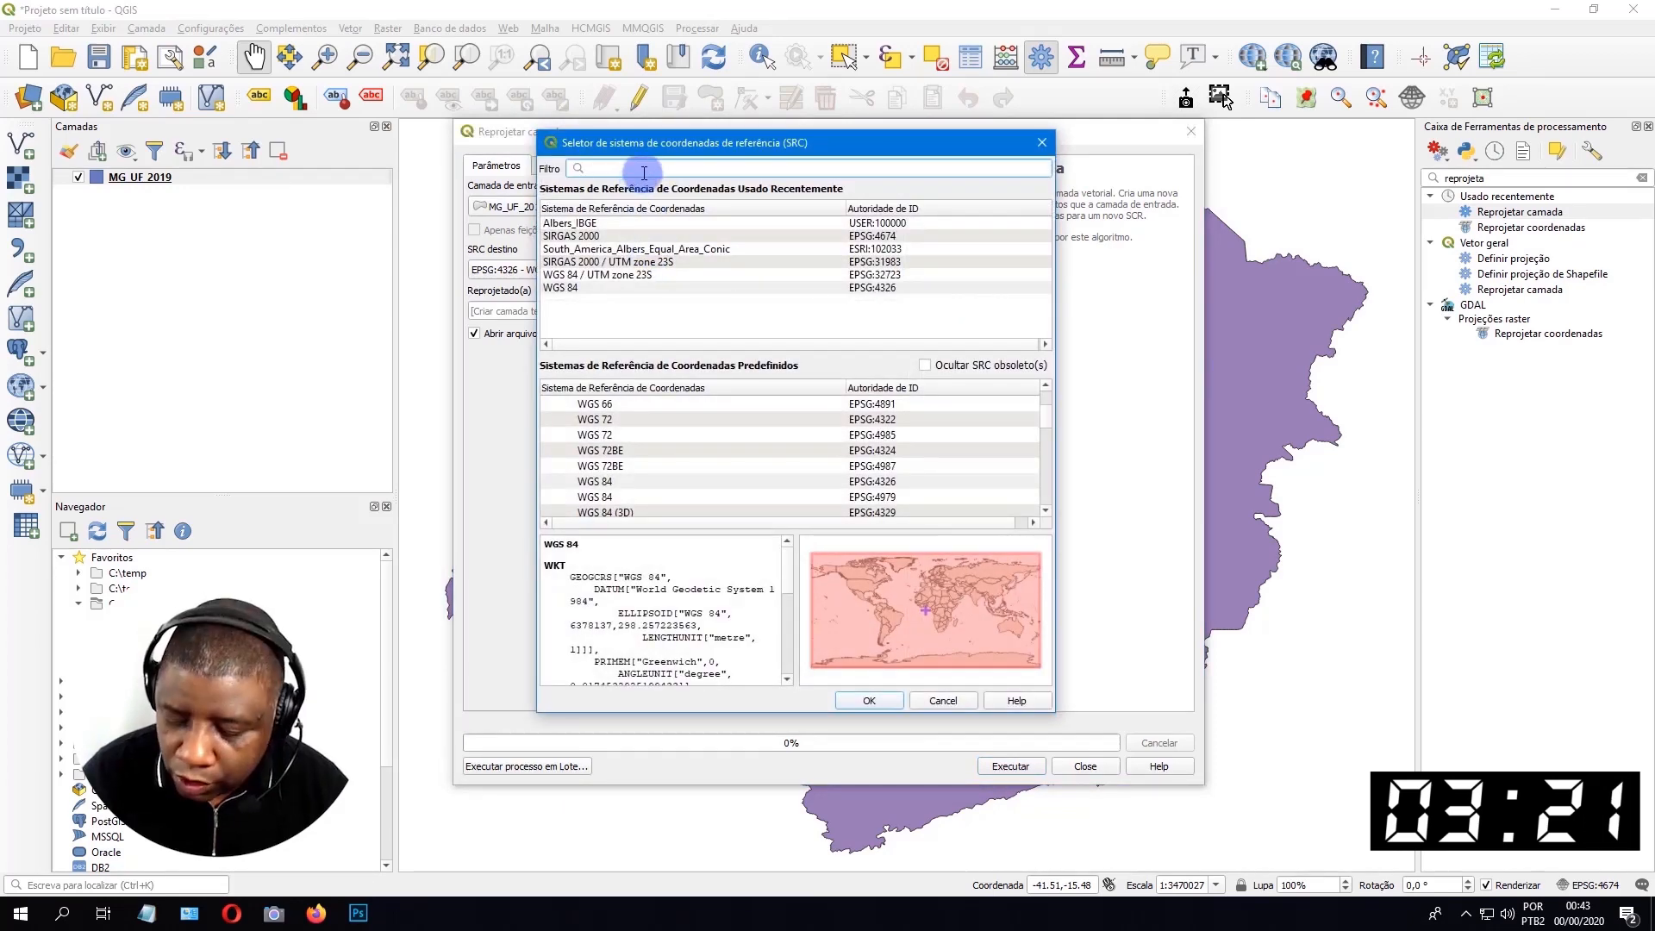
{"action": "left_click", "coordinate": [675, 170]}
{"action": "type", "text": "102033"}
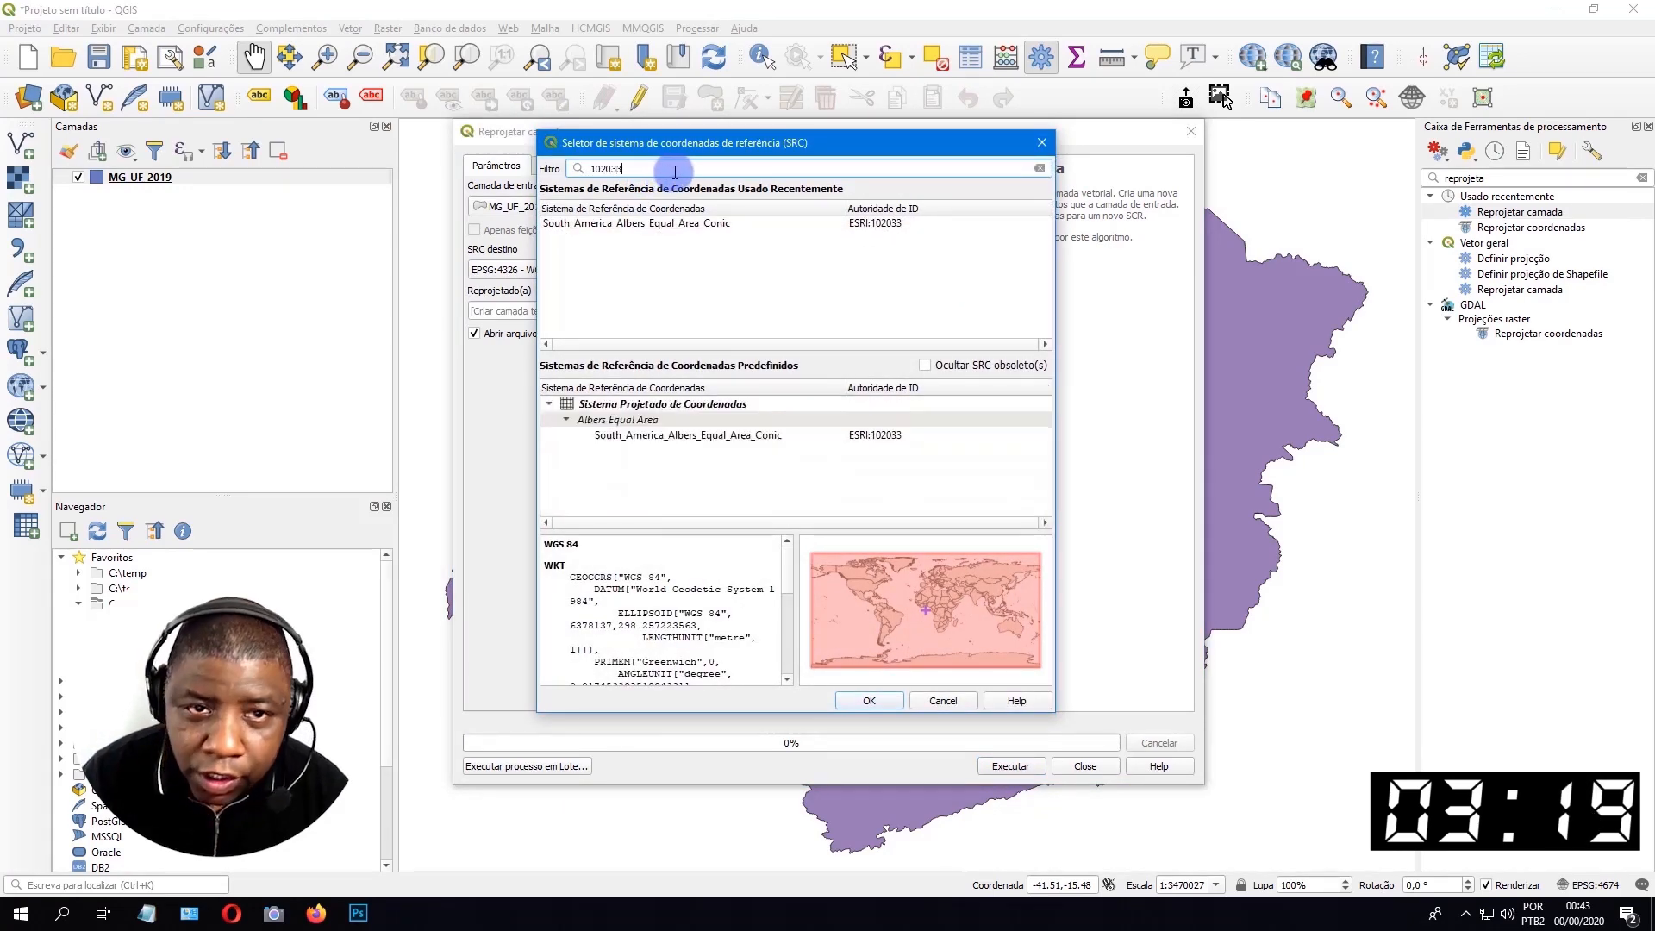
{"action": "left_click", "coordinate": [698, 435]}
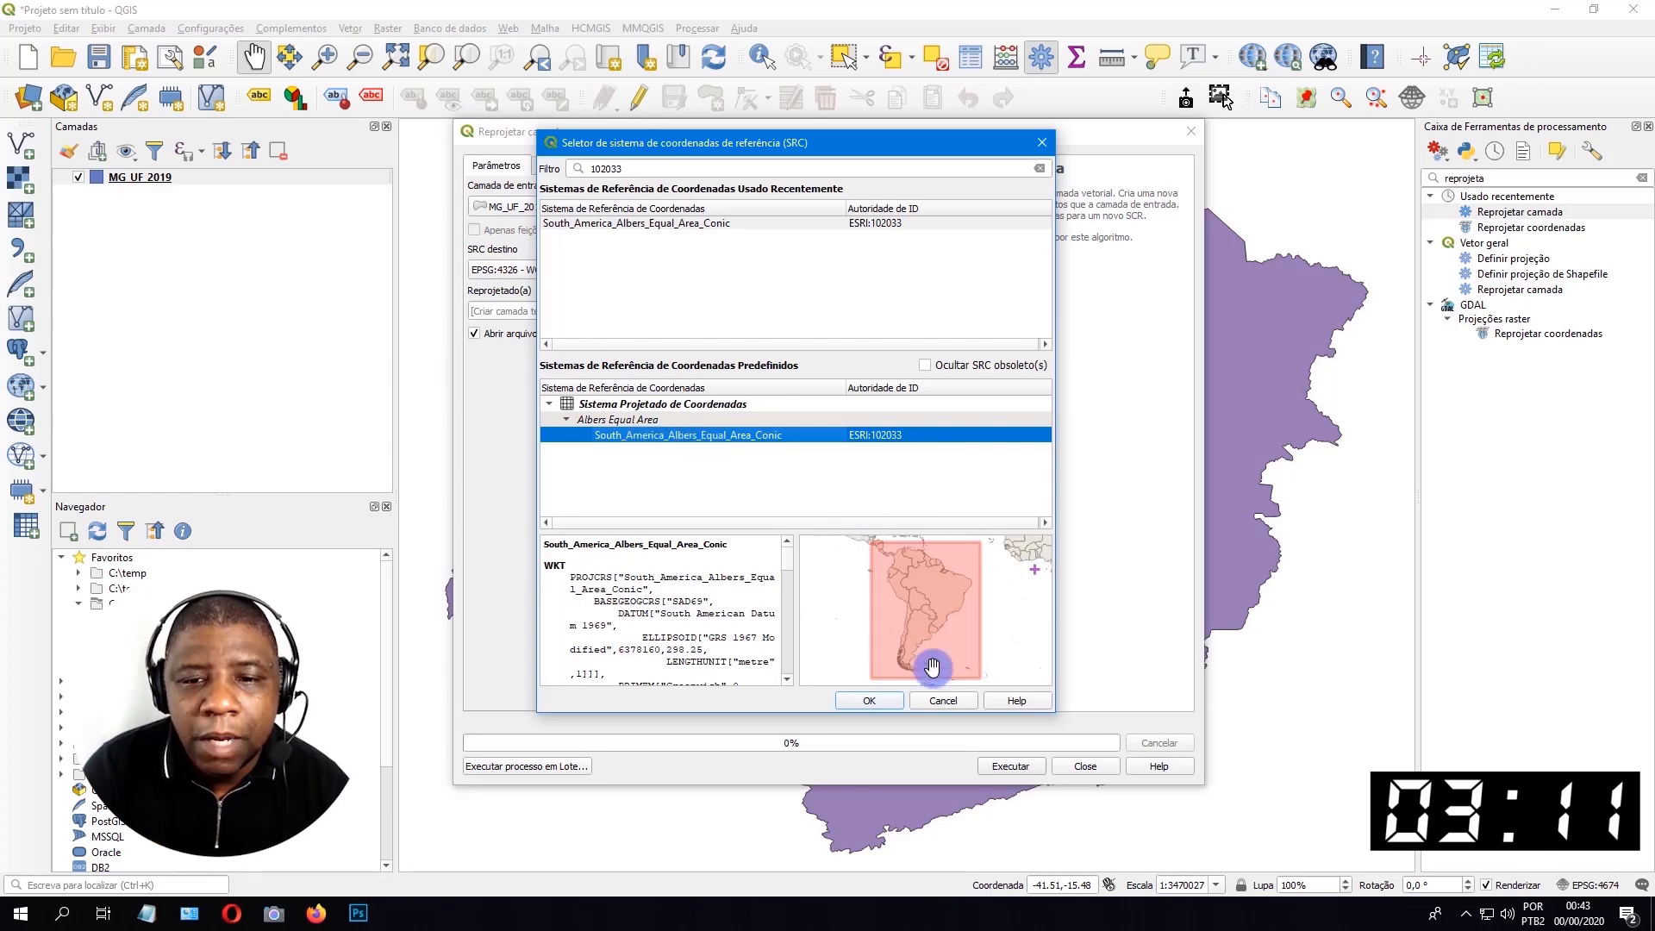
{"action": "left_click", "coordinate": [869, 701]}
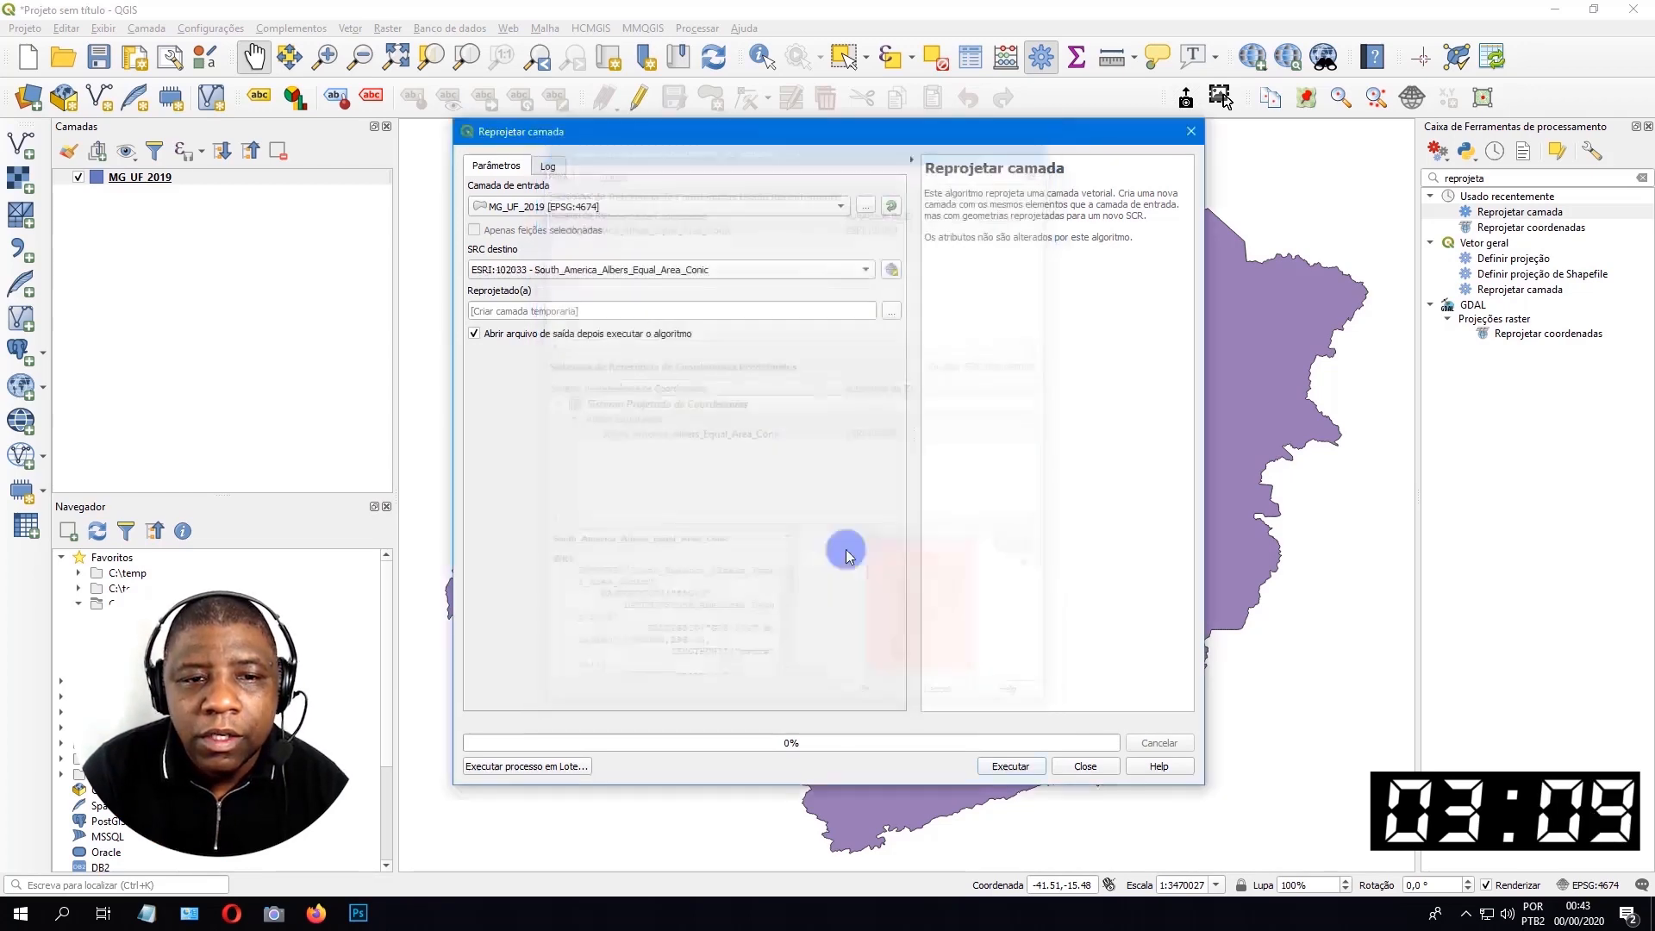
Set the reprojection output to MG_Albers.shp in the mg_unidades_da_federacao folder and run the tool.
{"action": "left_click", "coordinate": [891, 311]}
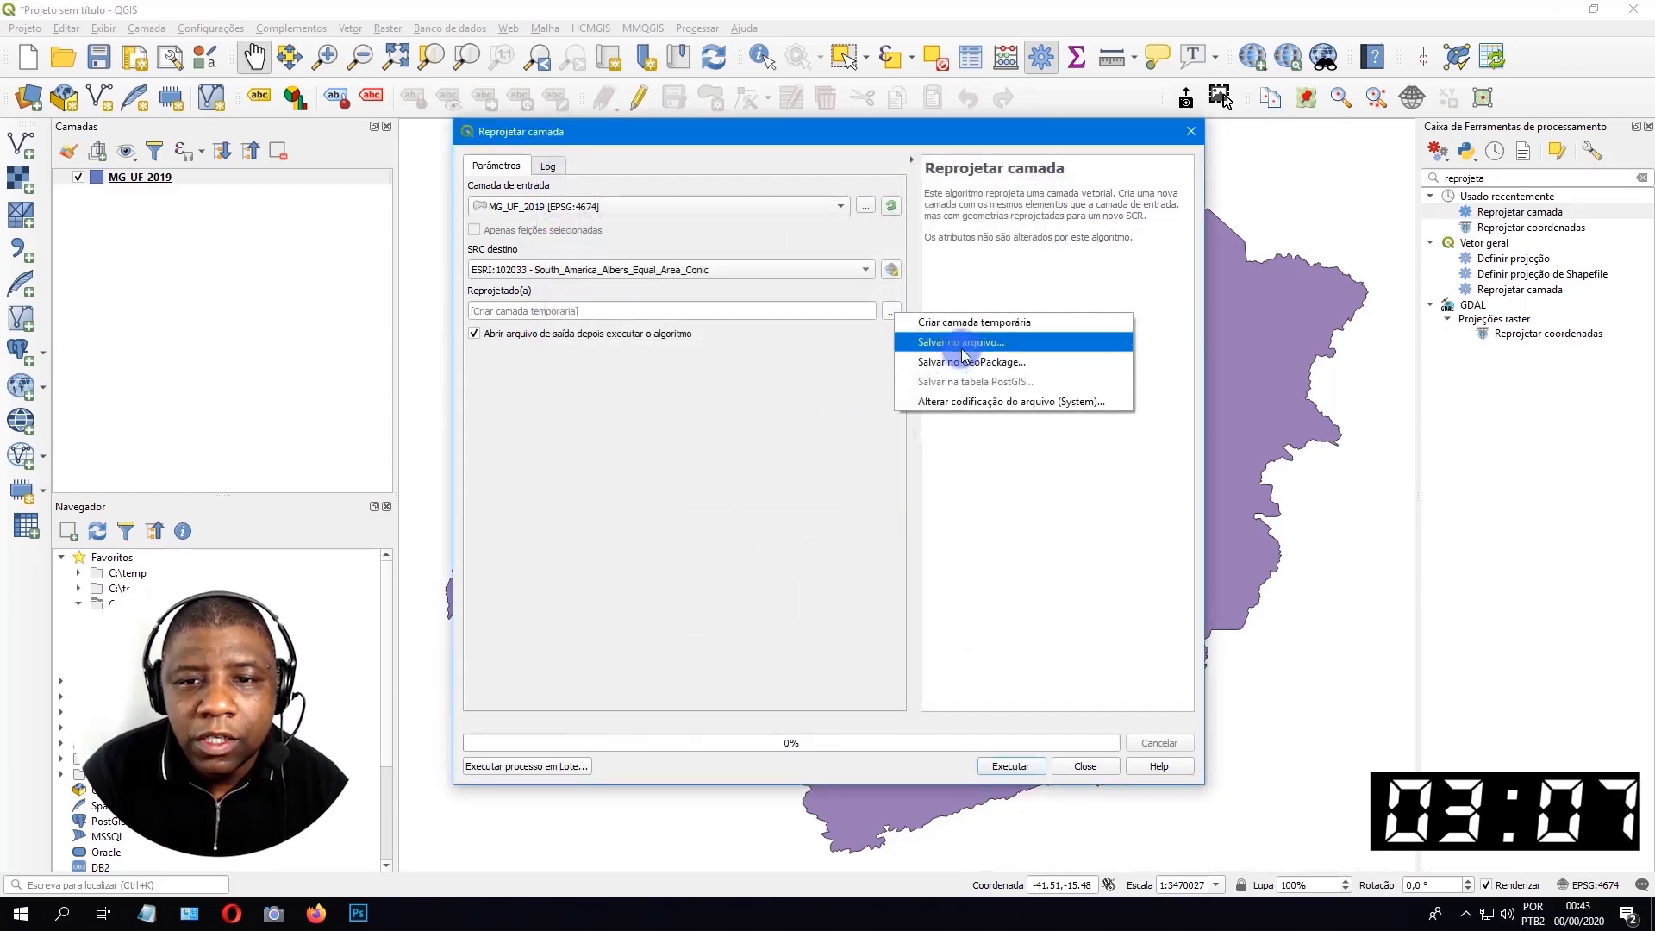
{"action": "left_click", "coordinate": [961, 349]}
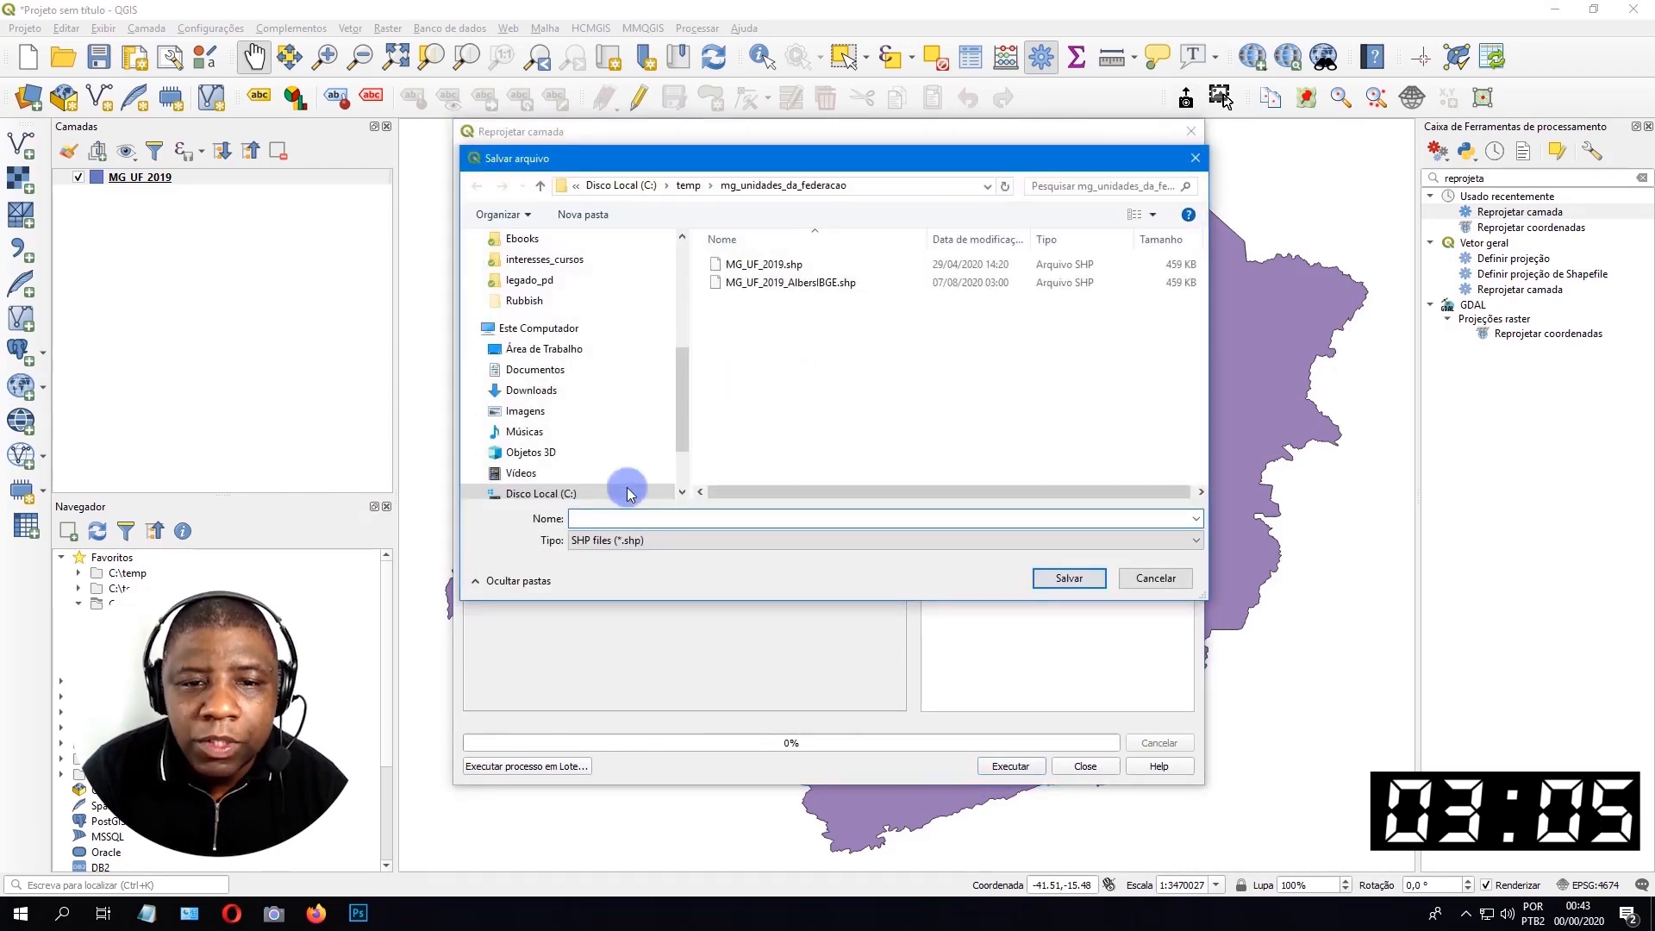
{"action": "type", "text": "MGF"}
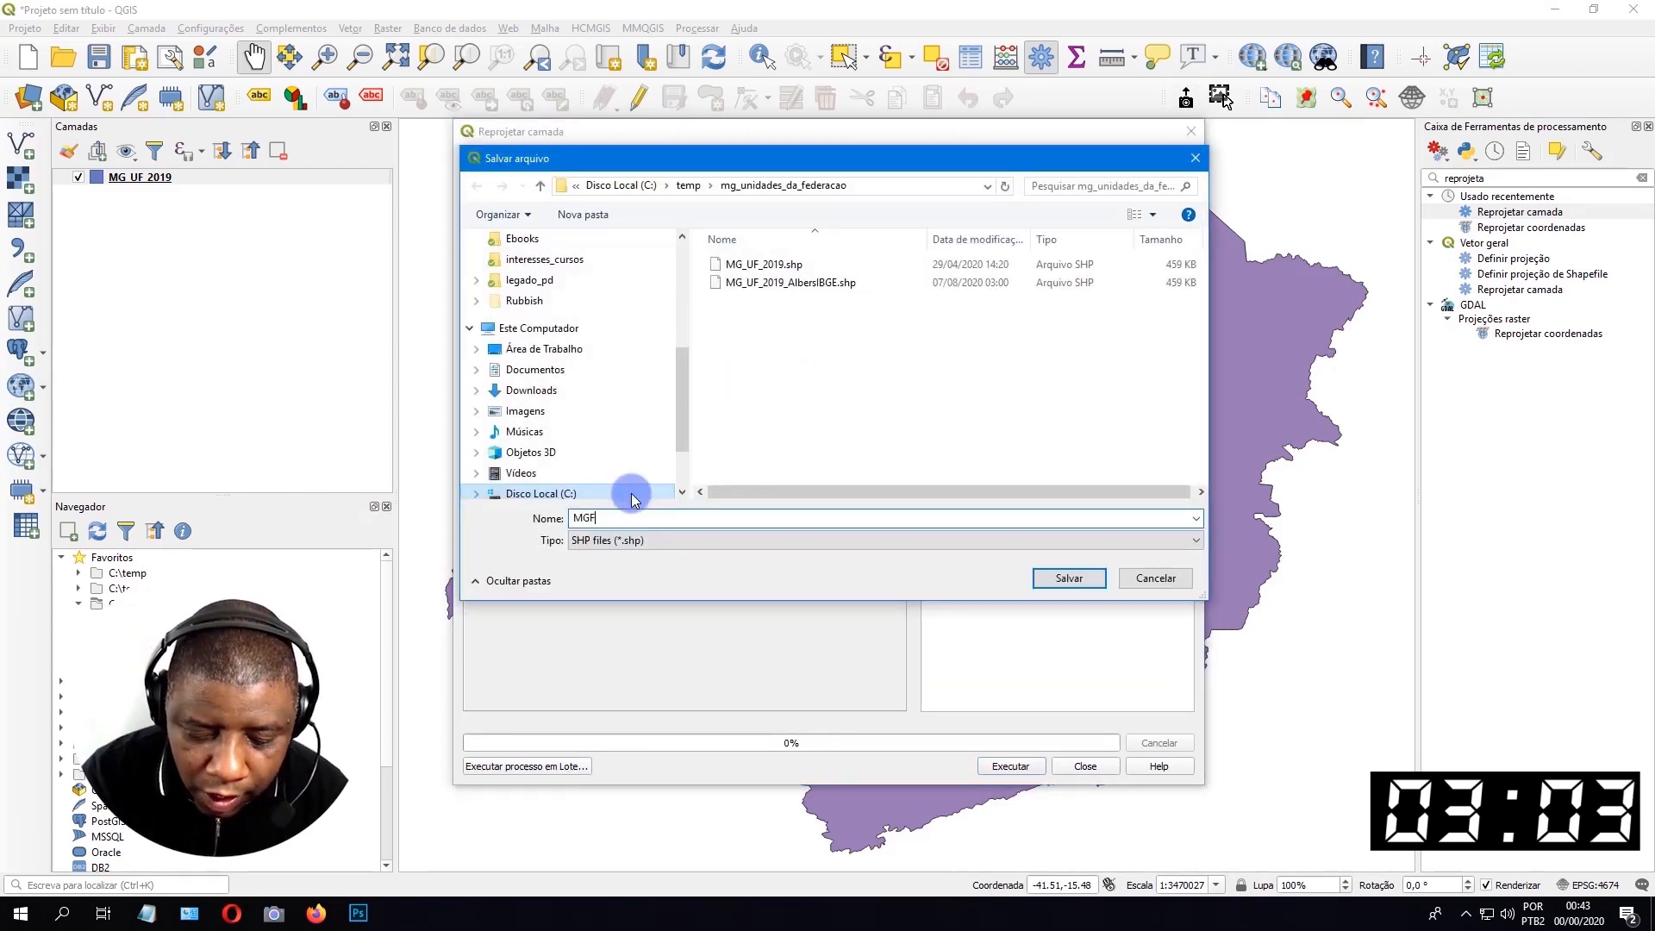
{"action": "key", "text": "BackSpace"}
{"action": "type", "text": "_"}
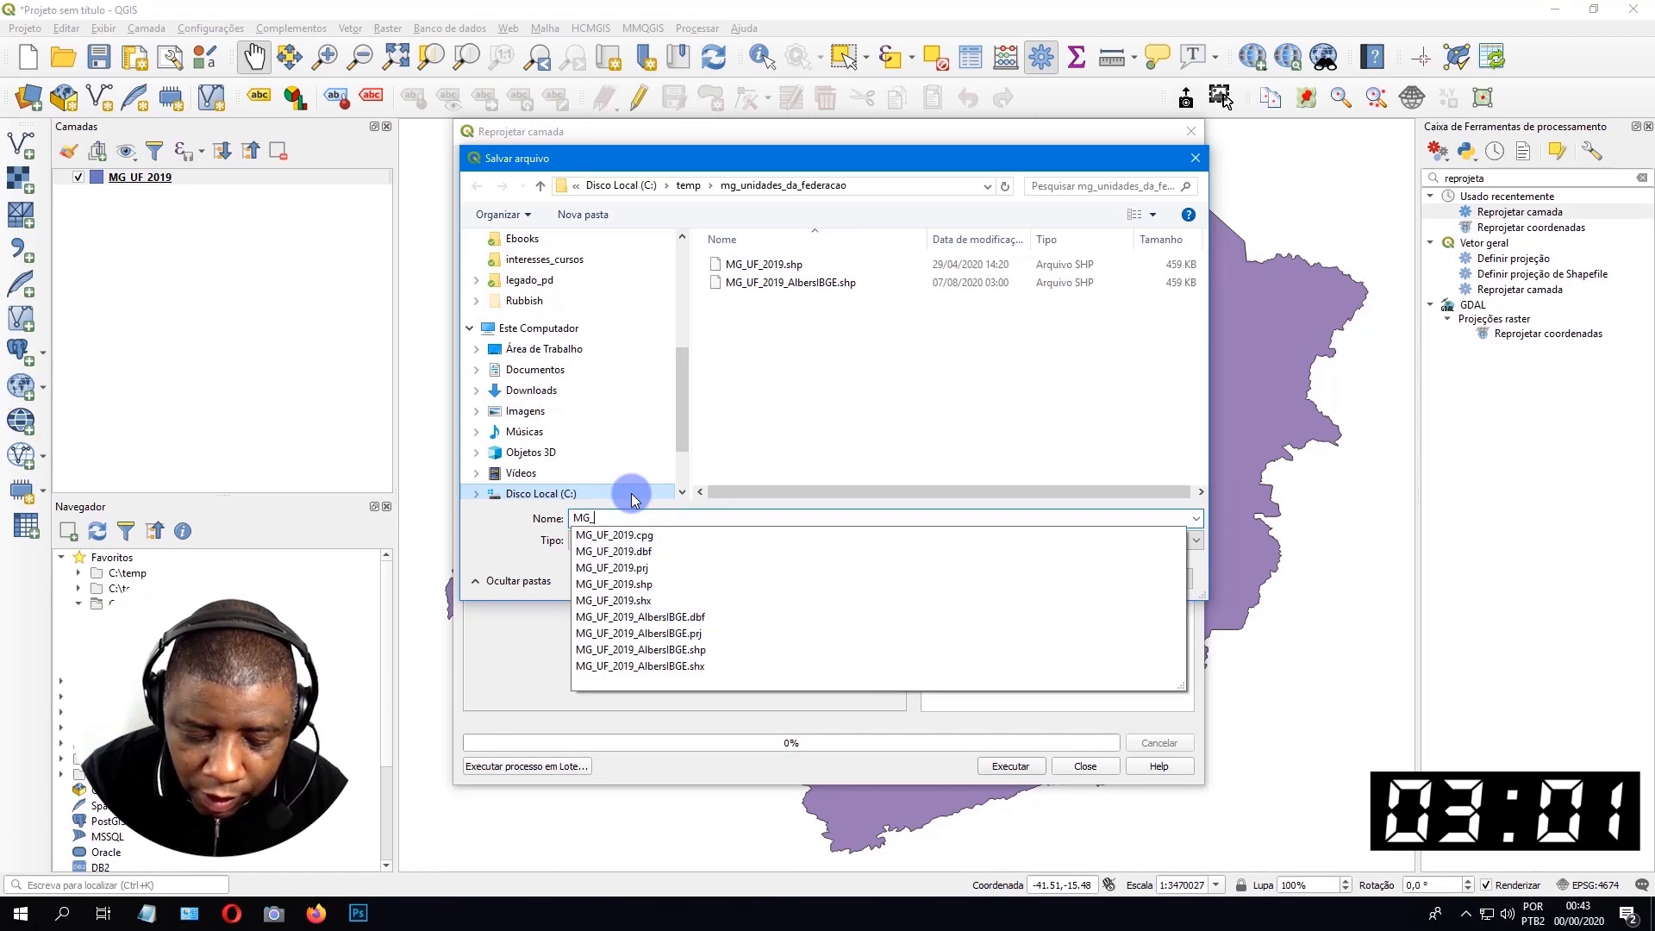
{"action": "type", "text": "Albers"}
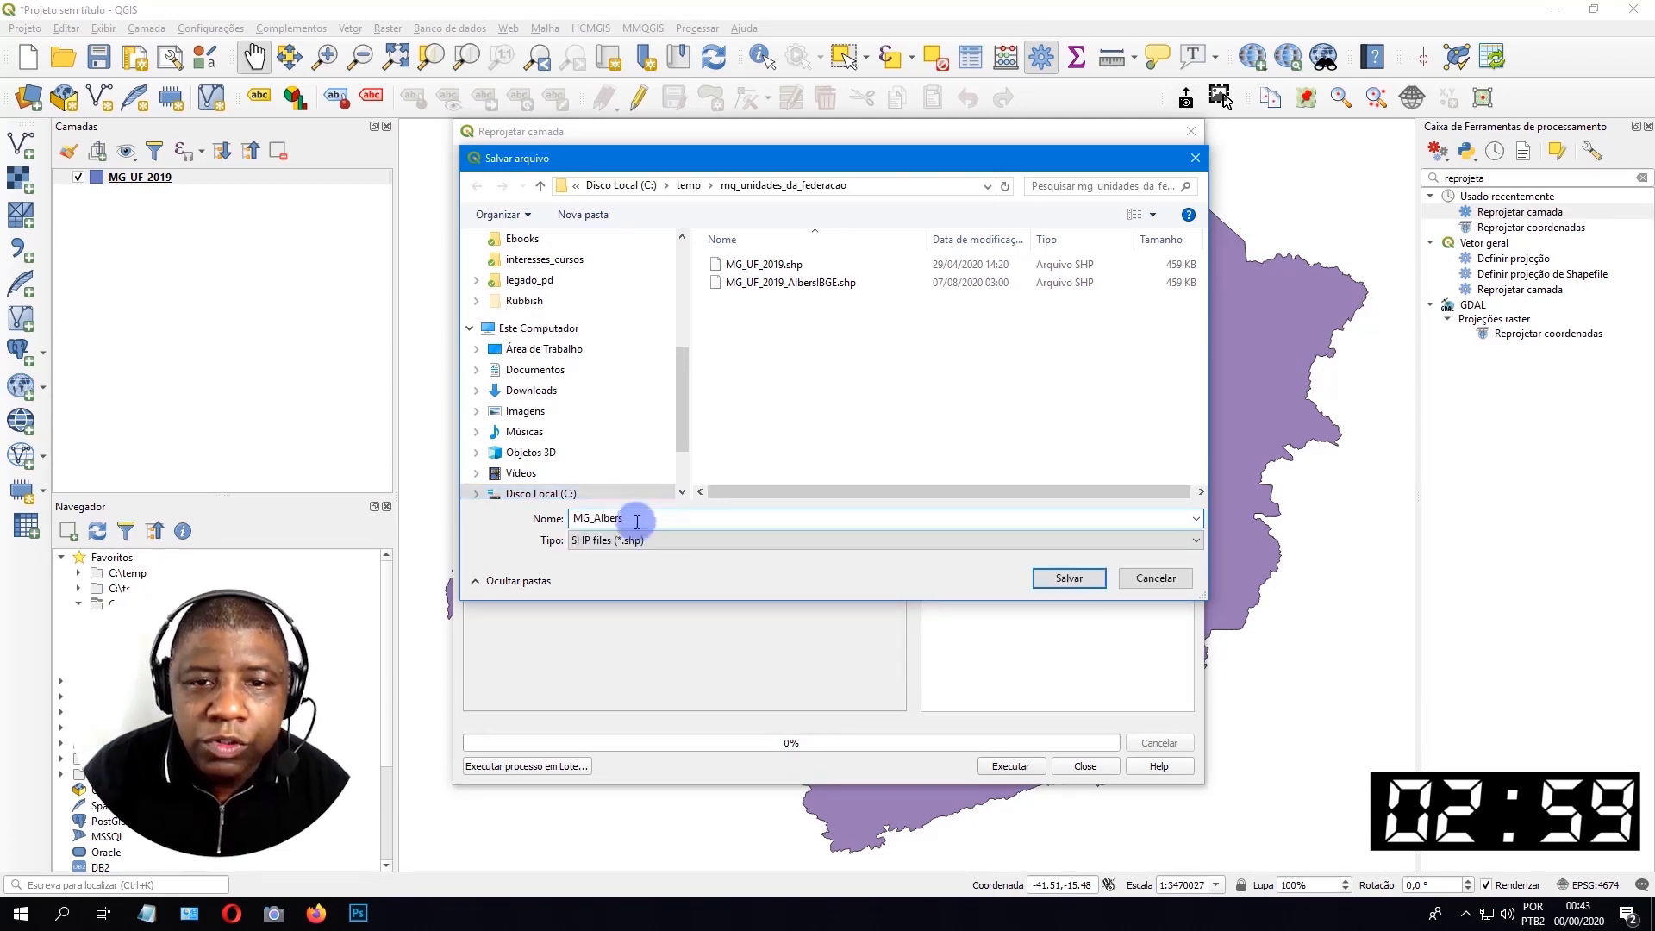
{"action": "left_click", "coordinate": [1068, 577]}
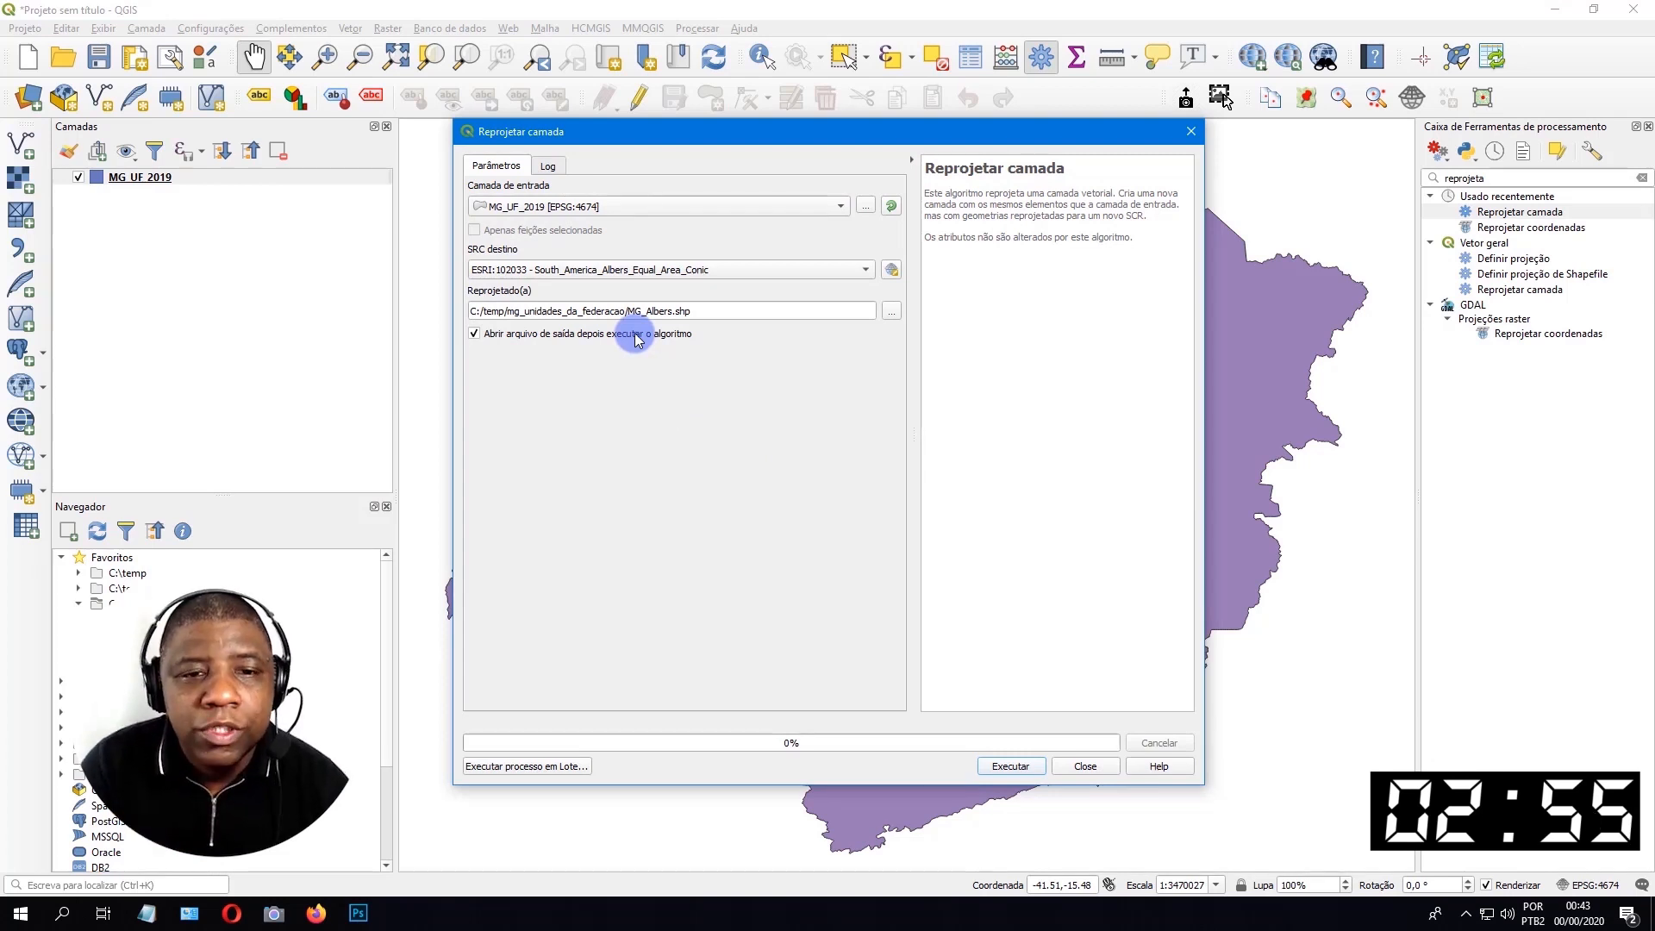
{"action": "left_click", "coordinate": [1010, 766]}
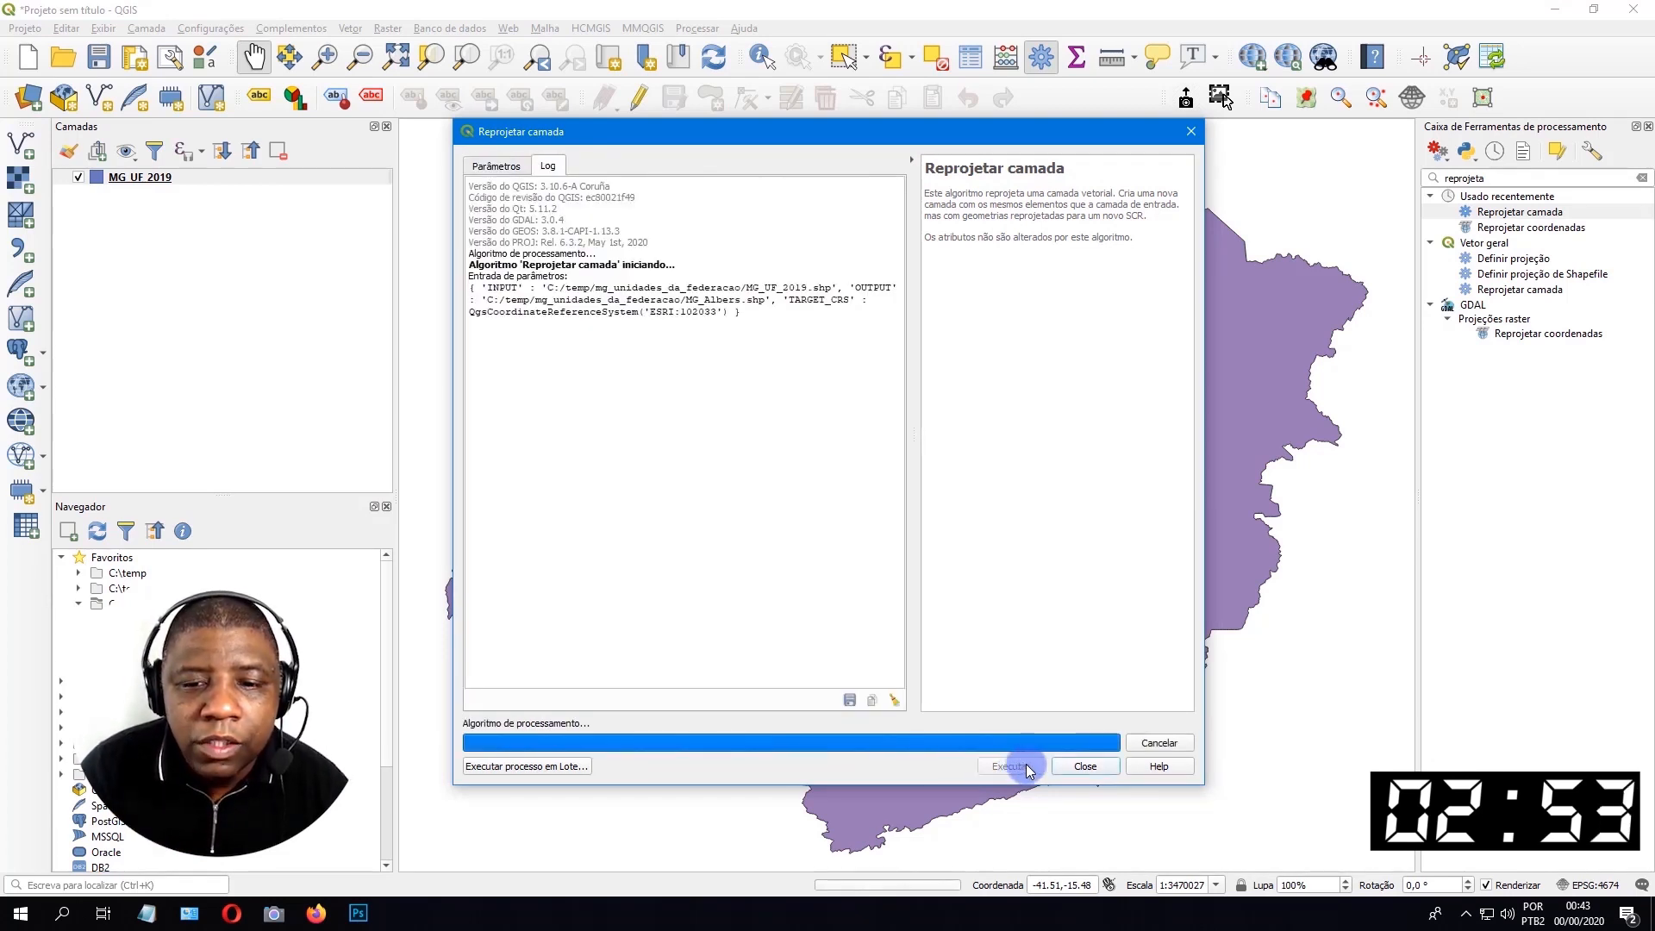
{"action": "left_click", "coordinate": [1084, 767]}
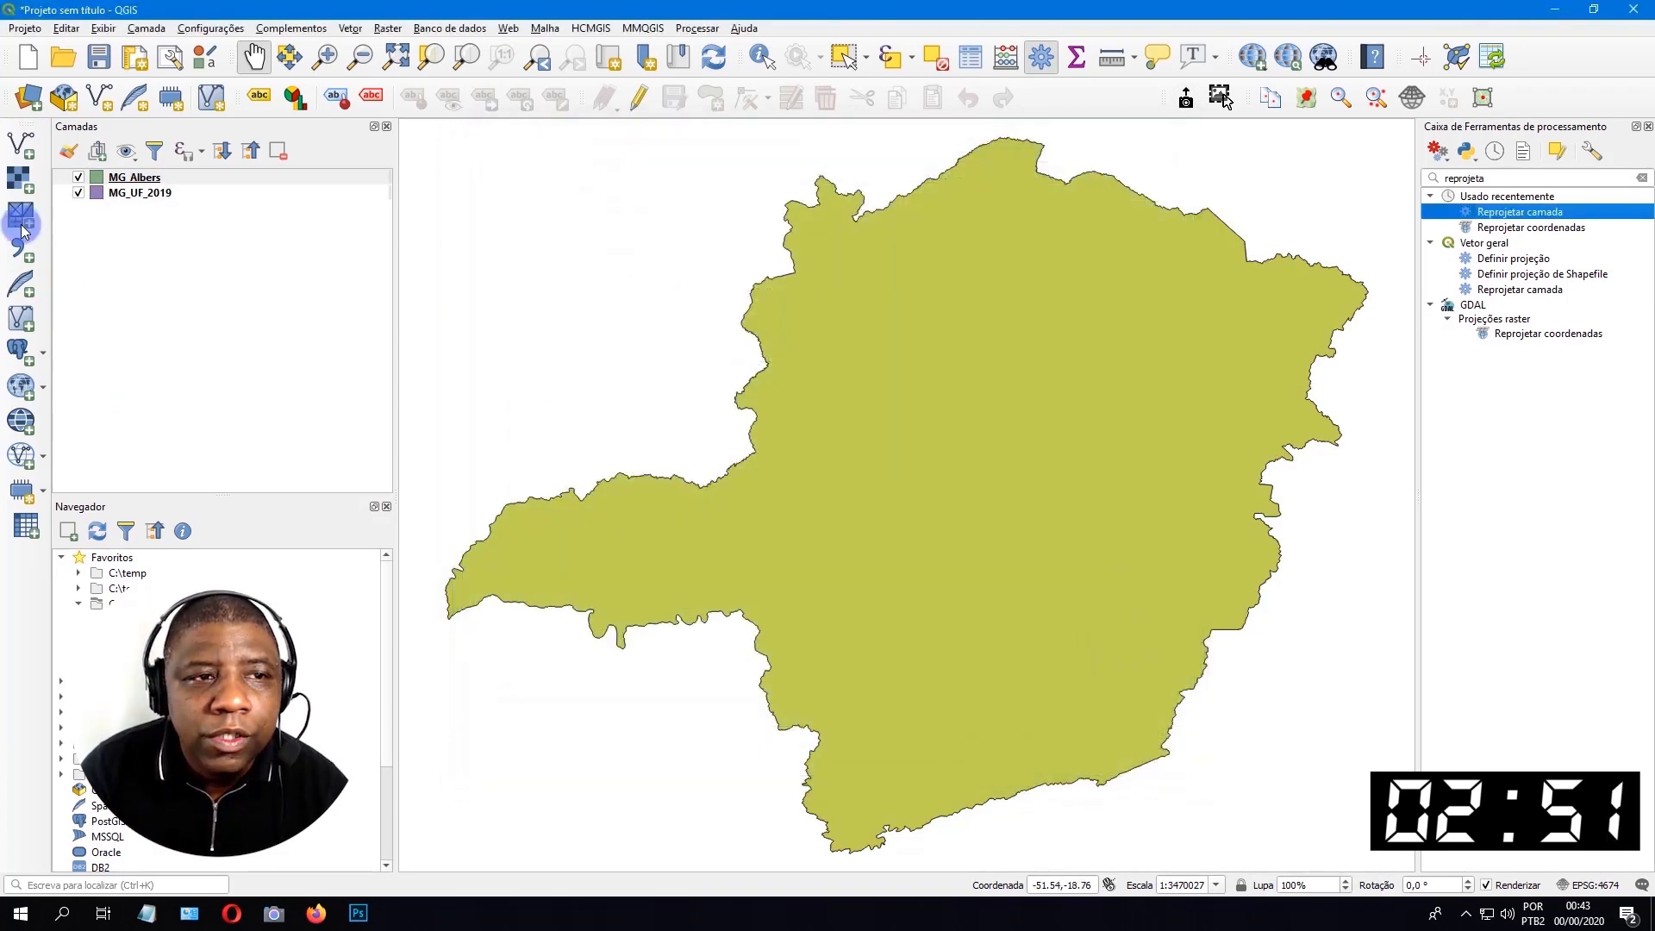
Start a new project without saving the current one and load MG_Albers.shp with the SAD69 to WGS 84 (1) transformation.
{"action": "left_click", "coordinate": [29, 58]}
{"action": "left_click", "coordinate": [825, 474]}
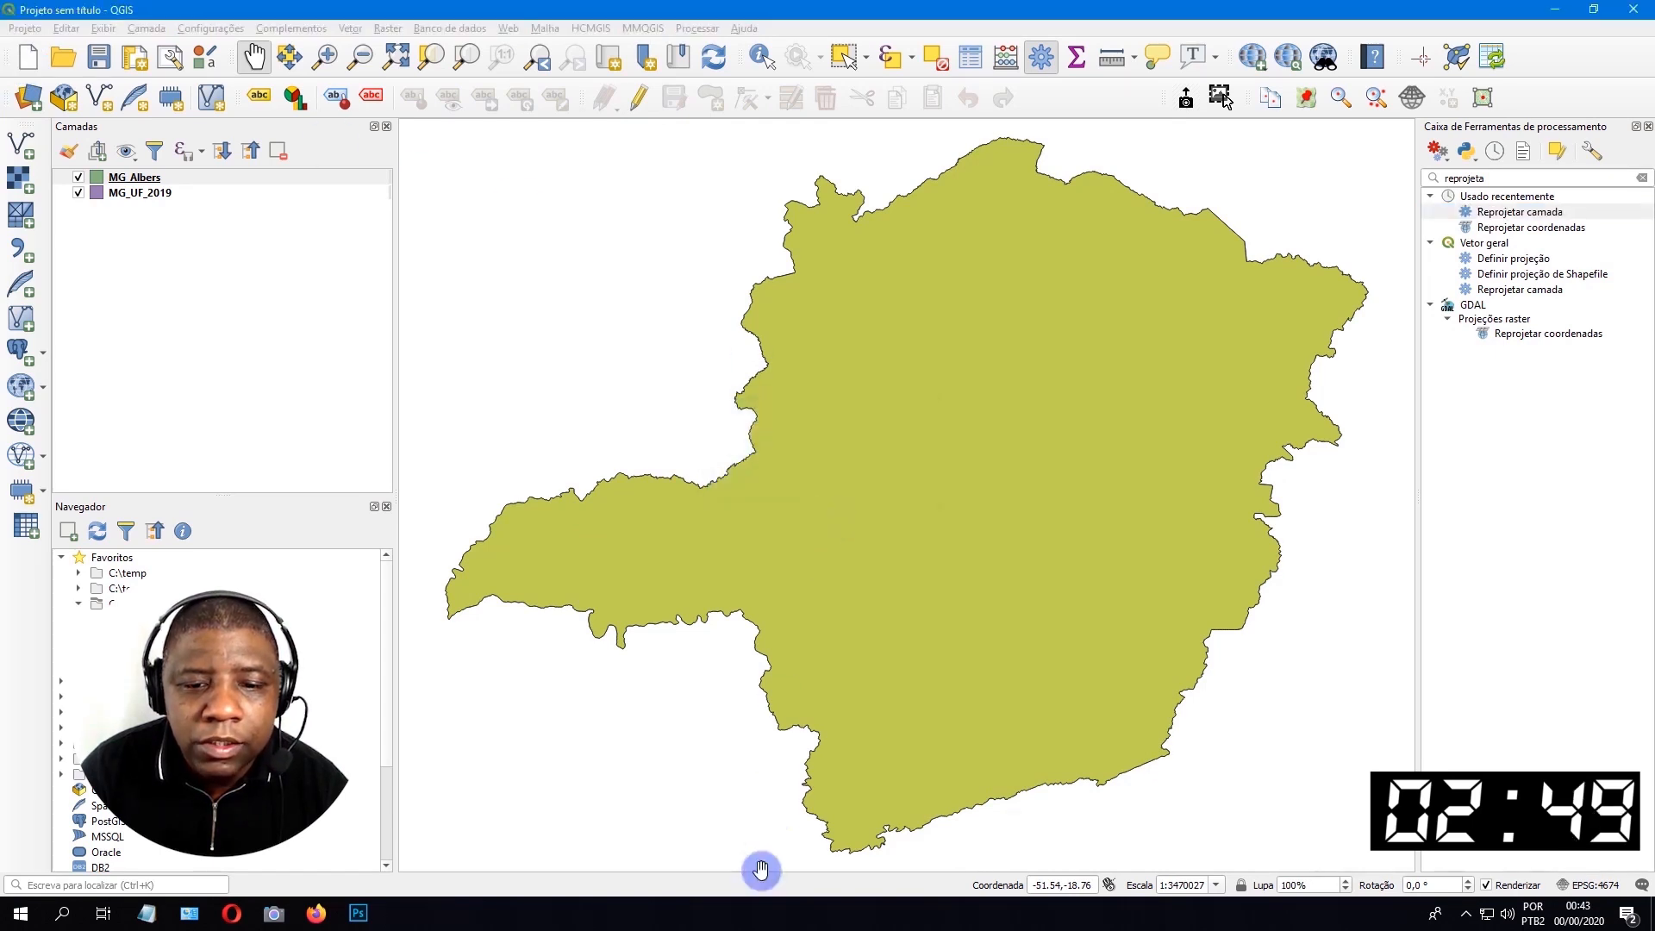
{"action": "left_click", "coordinate": [837, 906]}
{"action": "left_click_drag", "start_coordinate": [685, 384], "coordinate": [214, 182]}
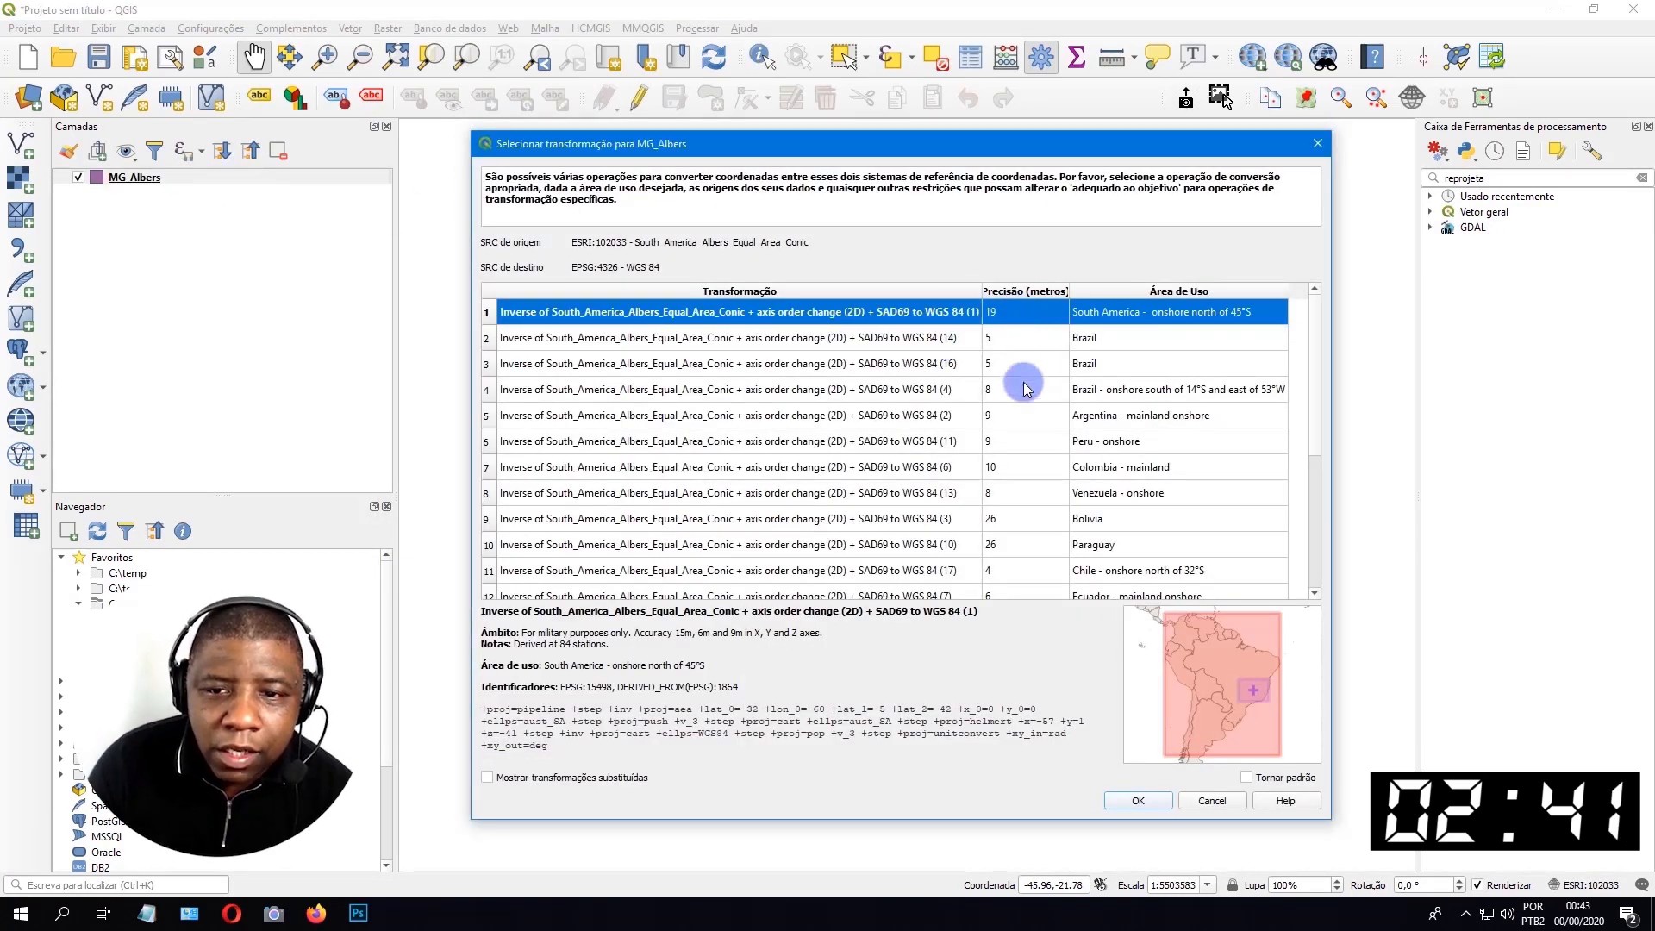
{"action": "left_click", "coordinate": [1119, 802]}
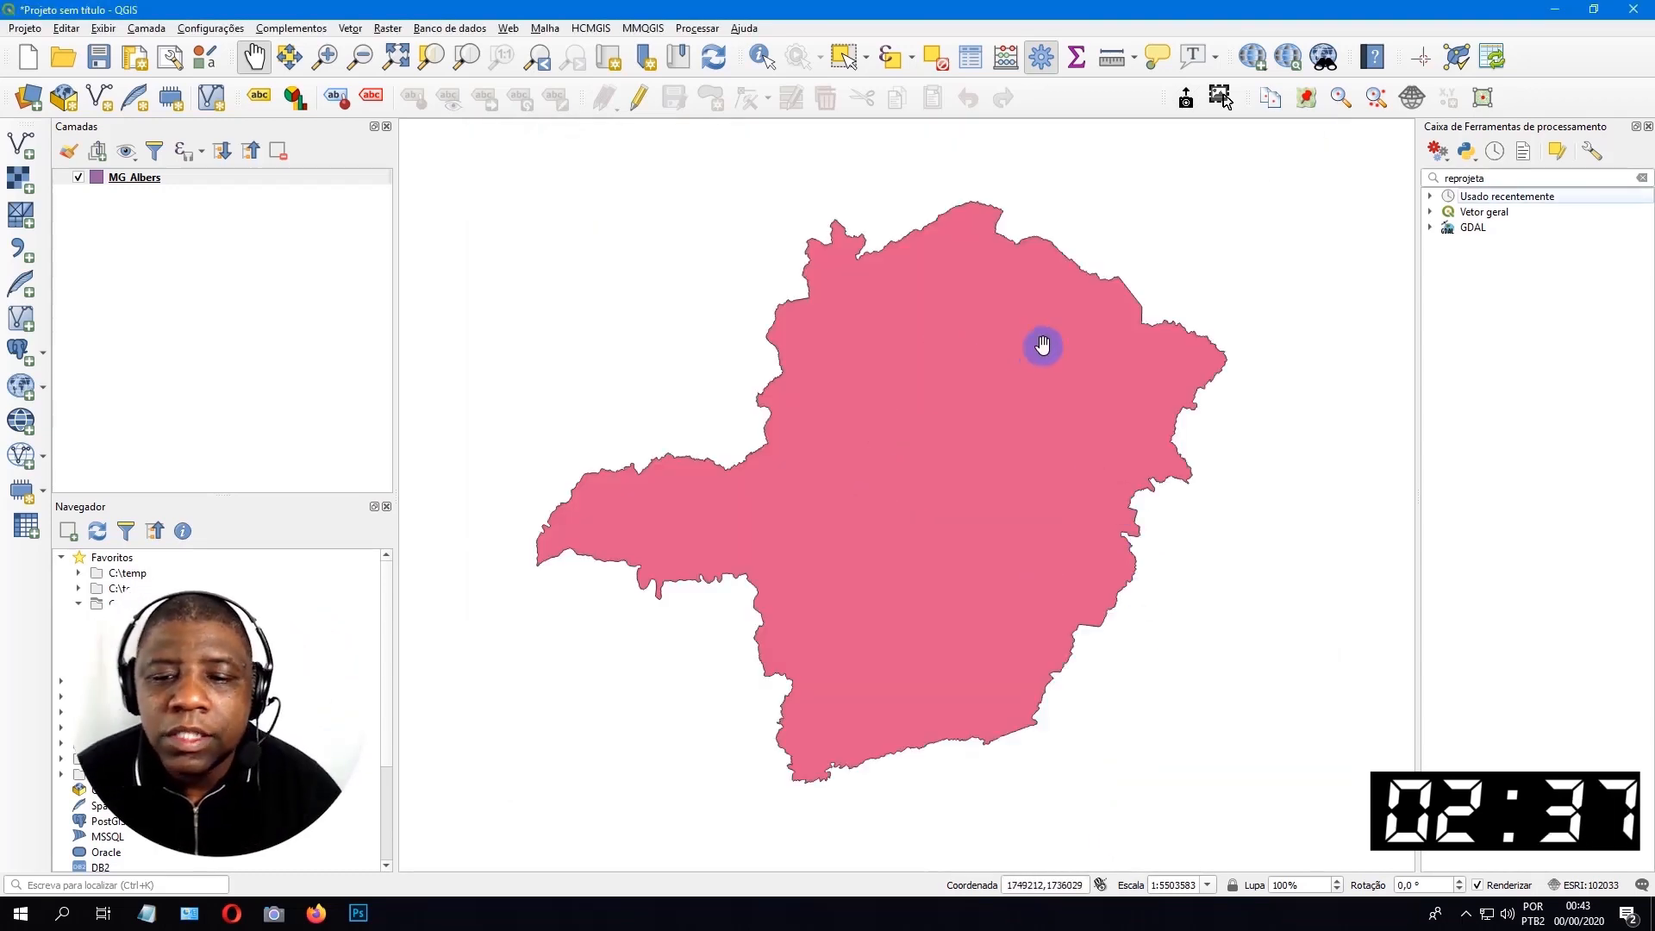
Open the MG_Albers attribute table as a floating window and enable editing.
{"action": "left_click", "coordinate": [164, 177]}
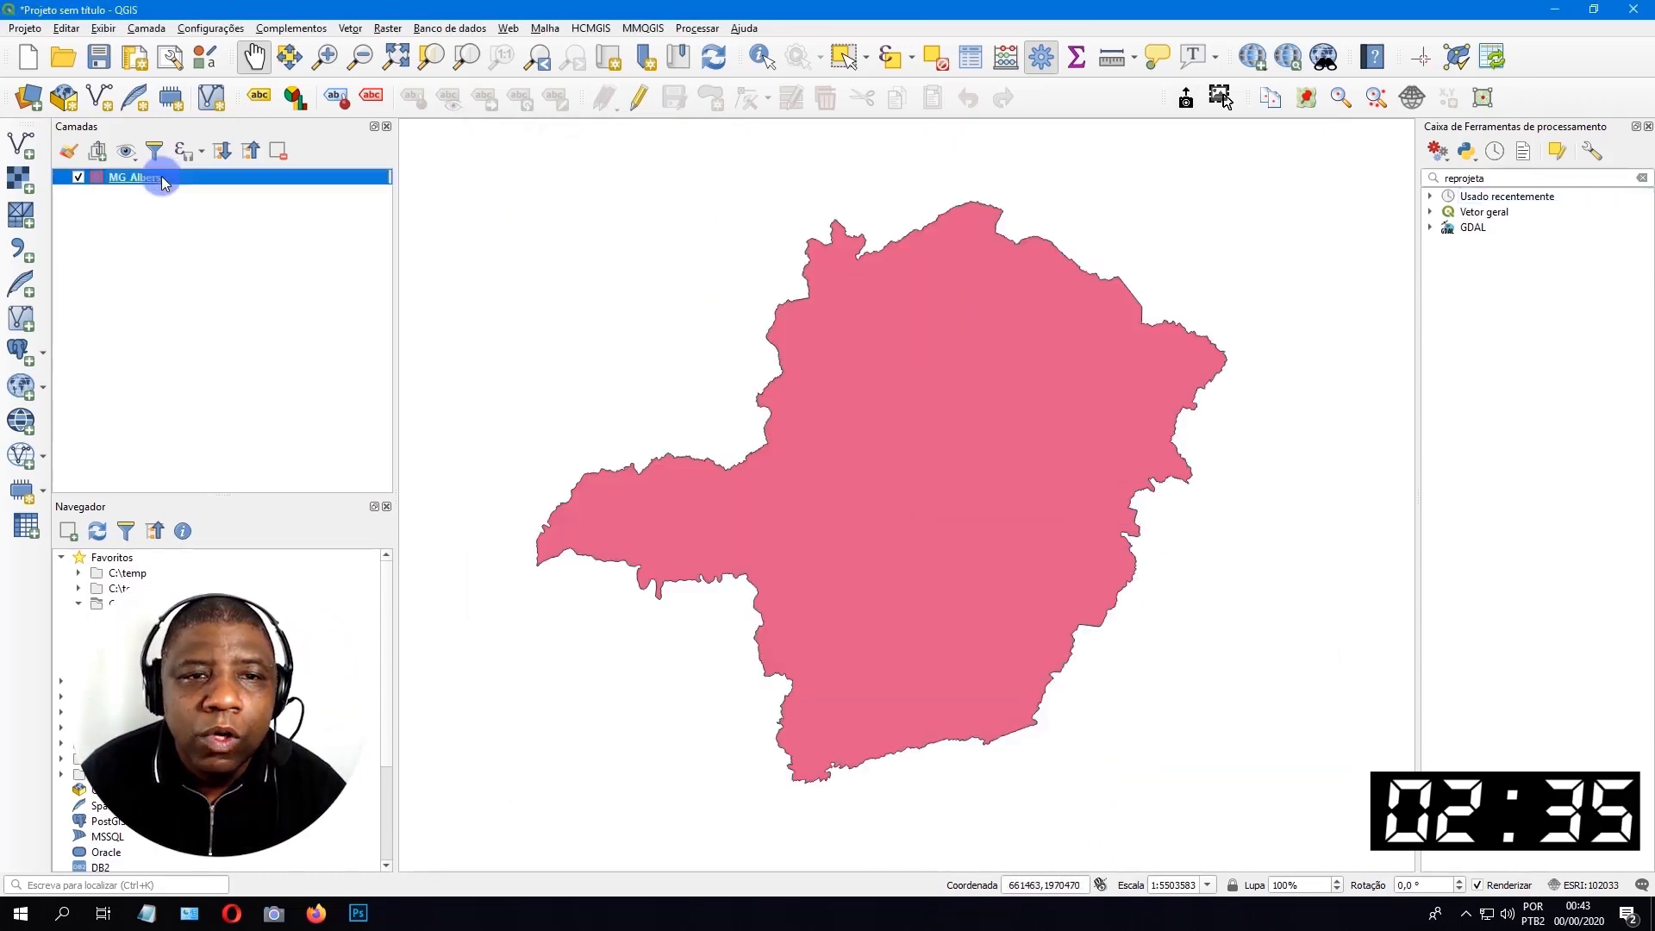
{"action": "left_click", "coordinate": [972, 58]}
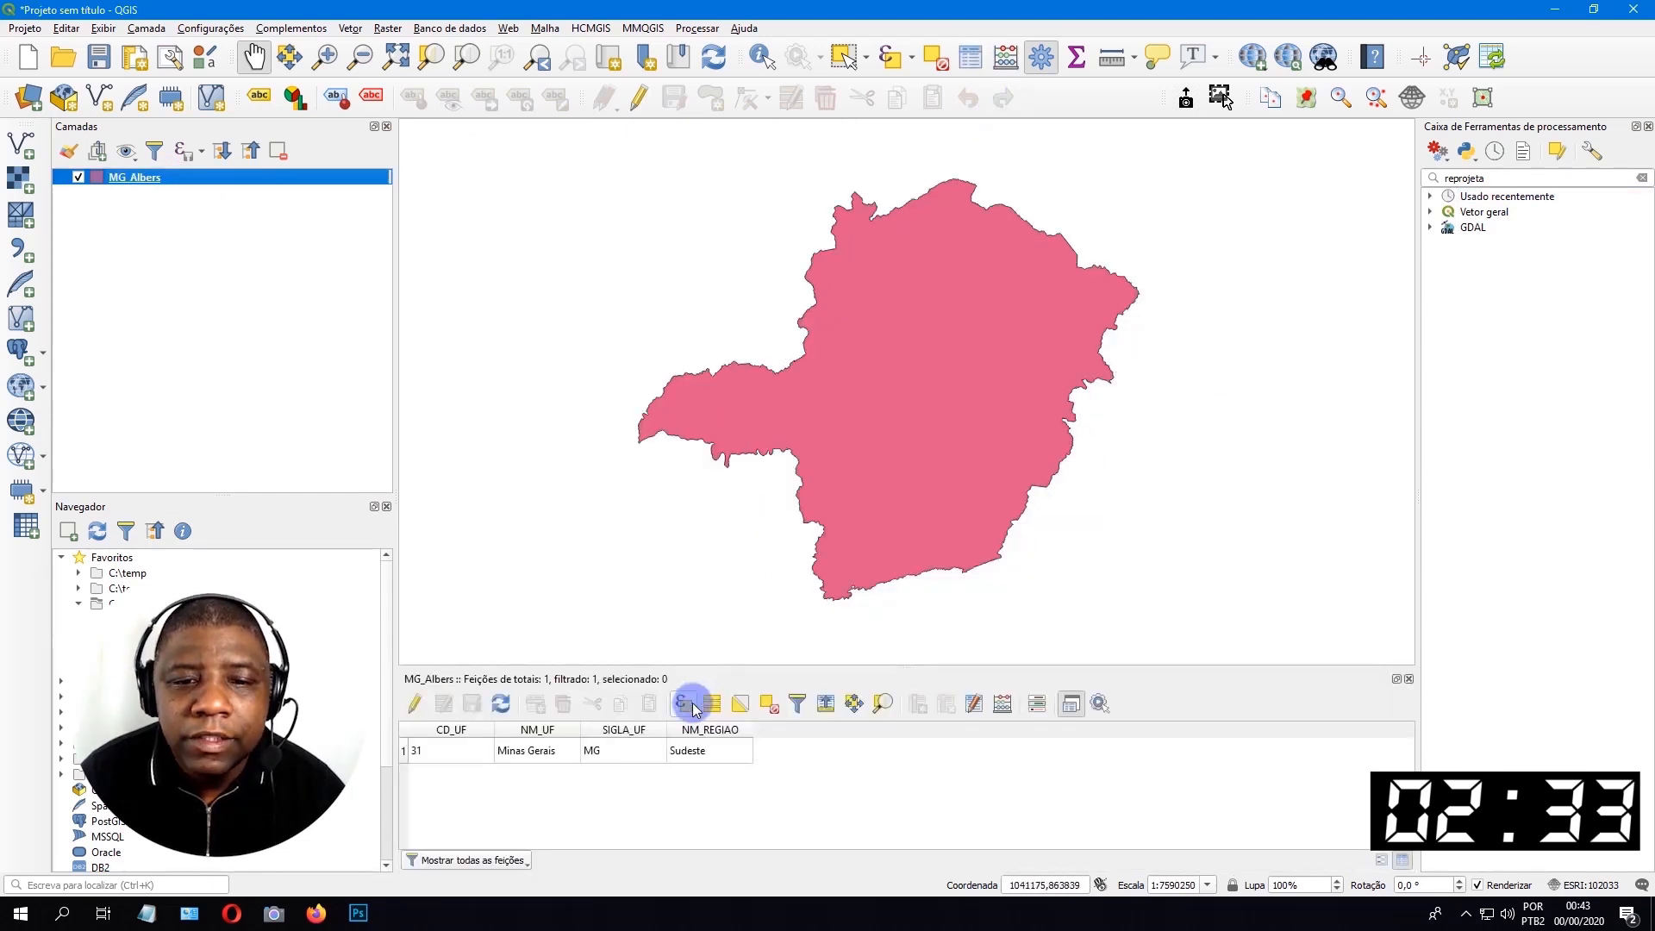
{"action": "left_click_drag", "start_coordinate": [689, 683], "coordinate": [555, 367]}
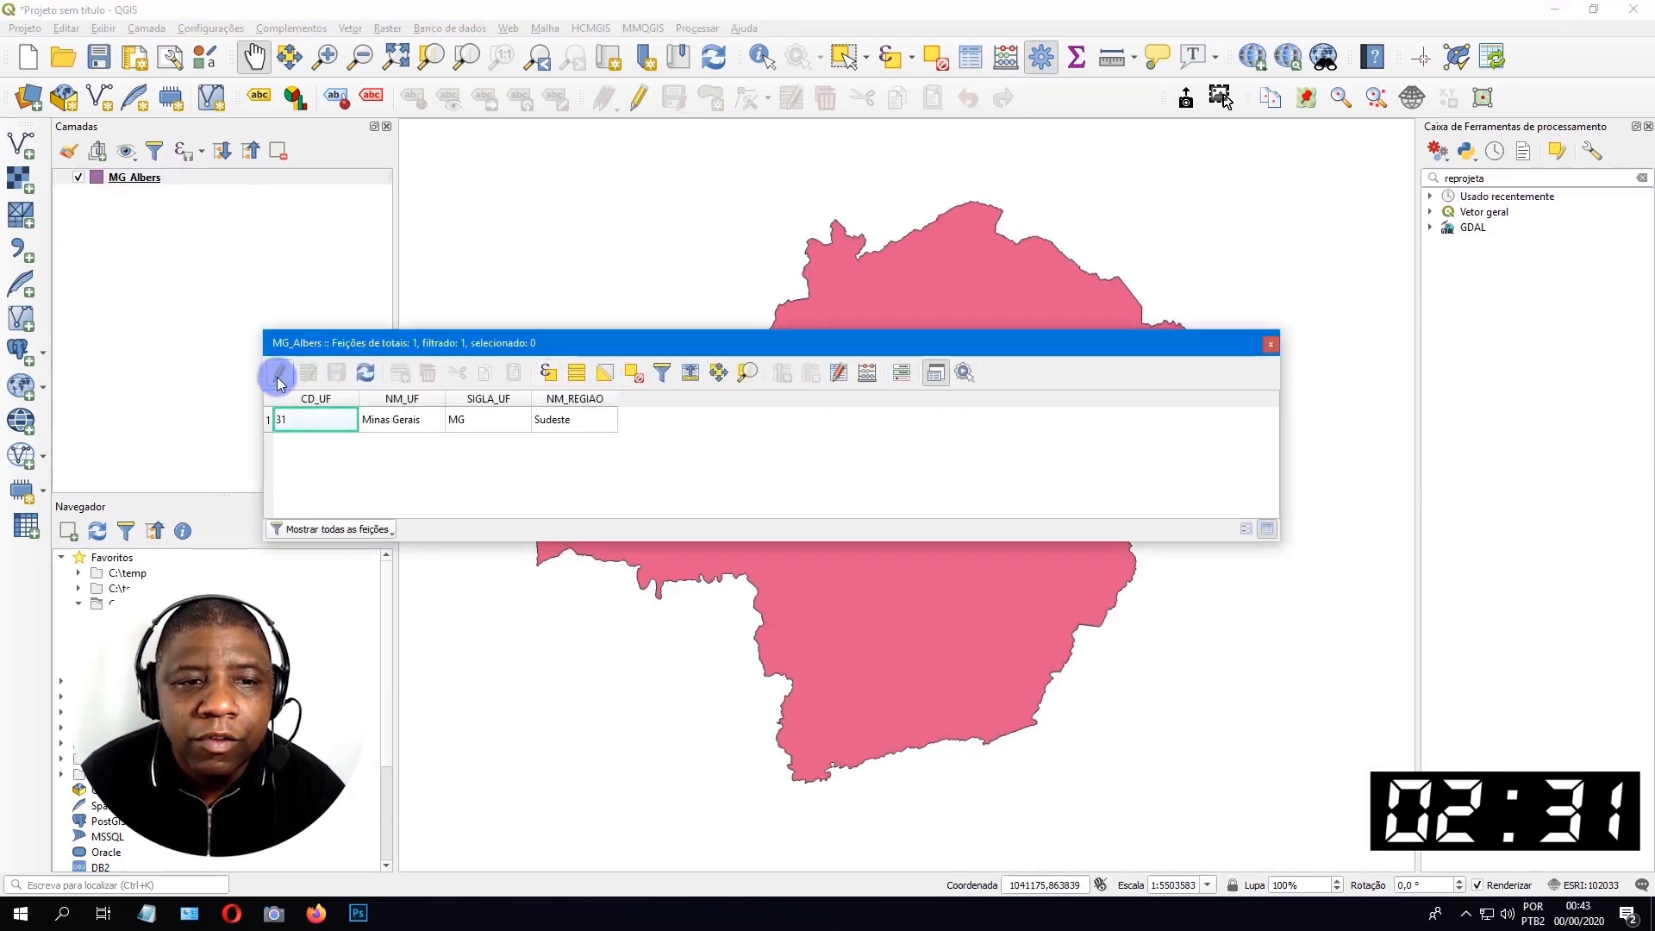
{"action": "left_click", "coordinate": [277, 376]}
Define a new field AREAALBERS in the field calculator as número decimal (real) with length 20 and precision 3.
{"action": "left_click", "coordinate": [867, 372]}
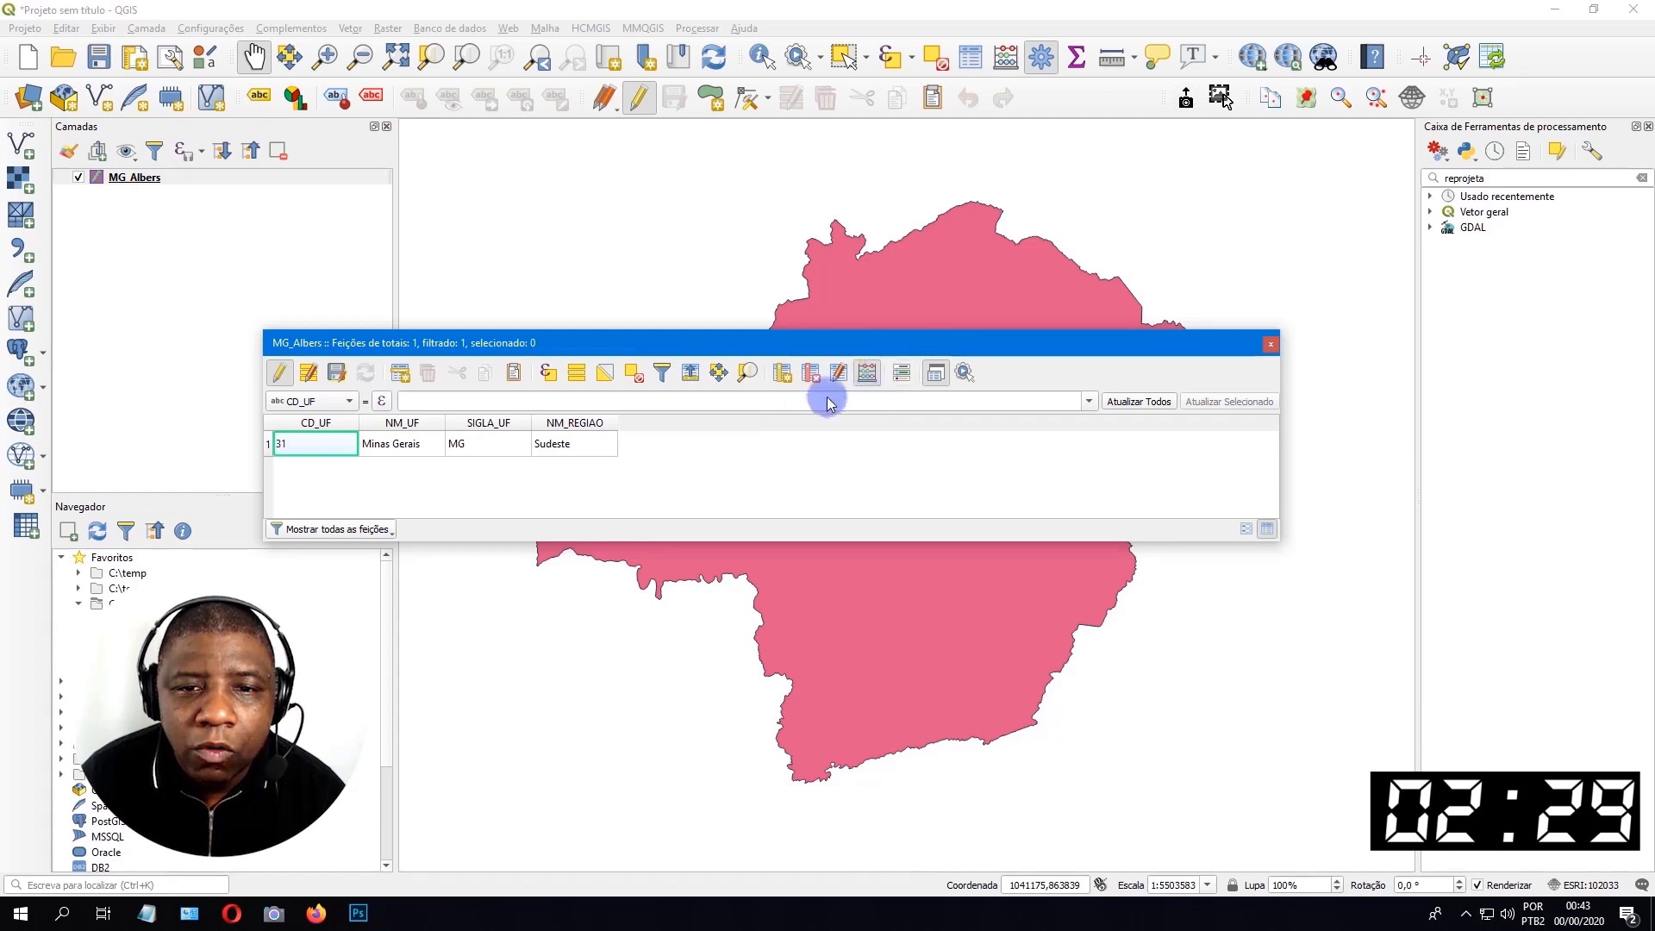
{"action": "left_click", "coordinate": [740, 298]}
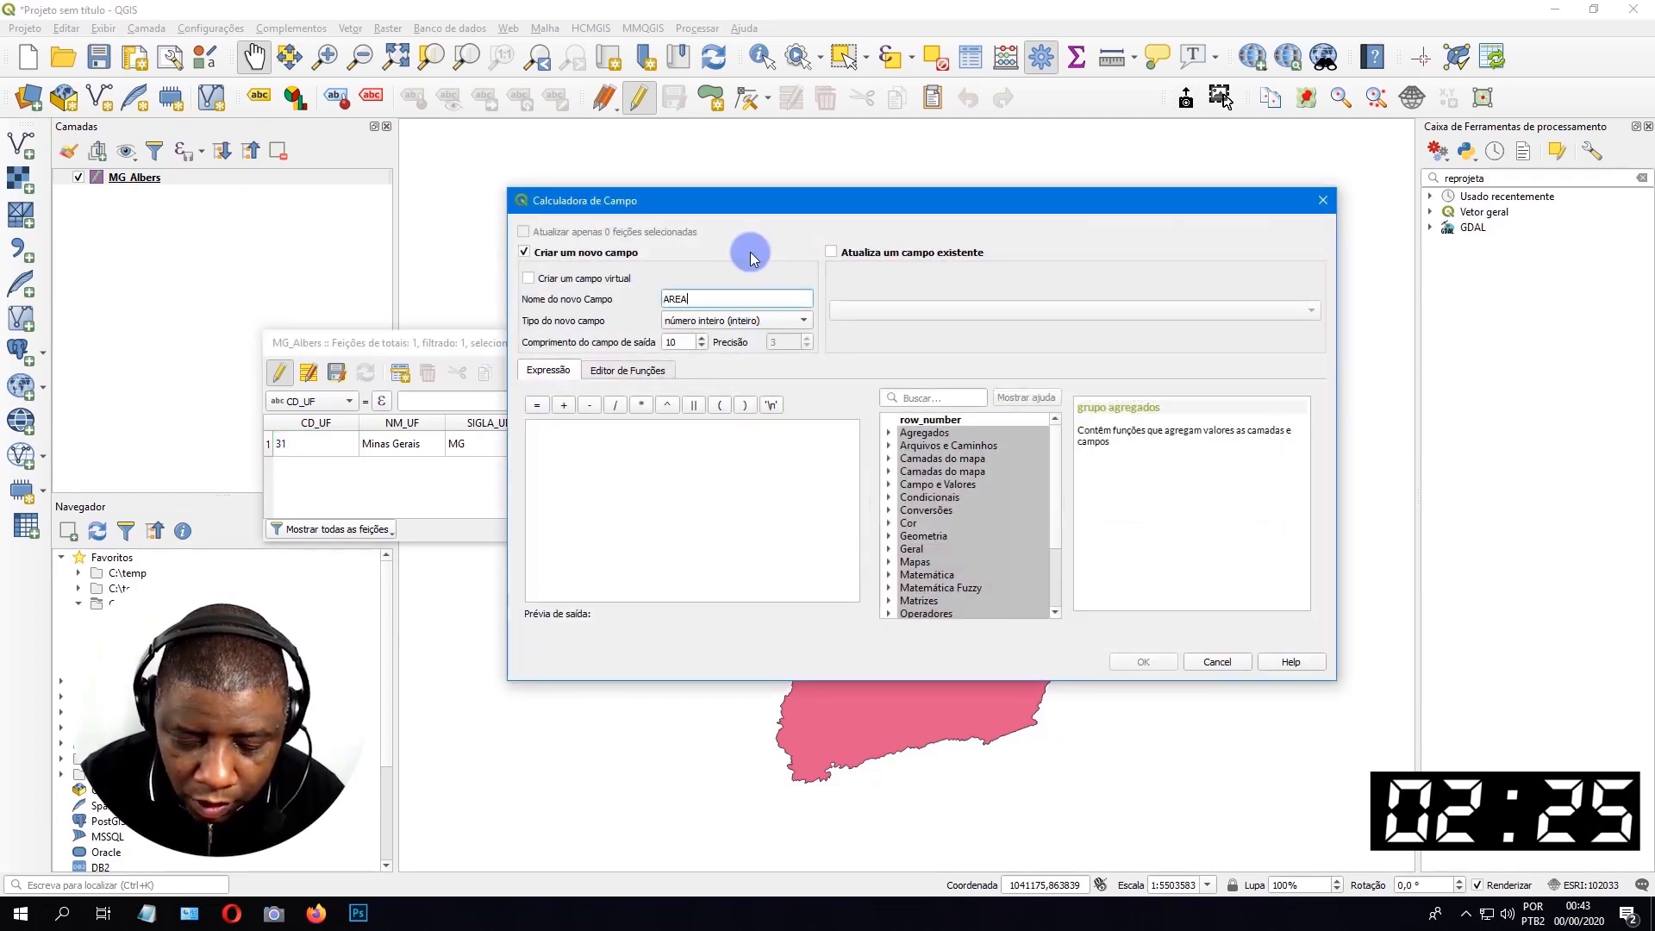
{"action": "type", "text": "AREAAL"}
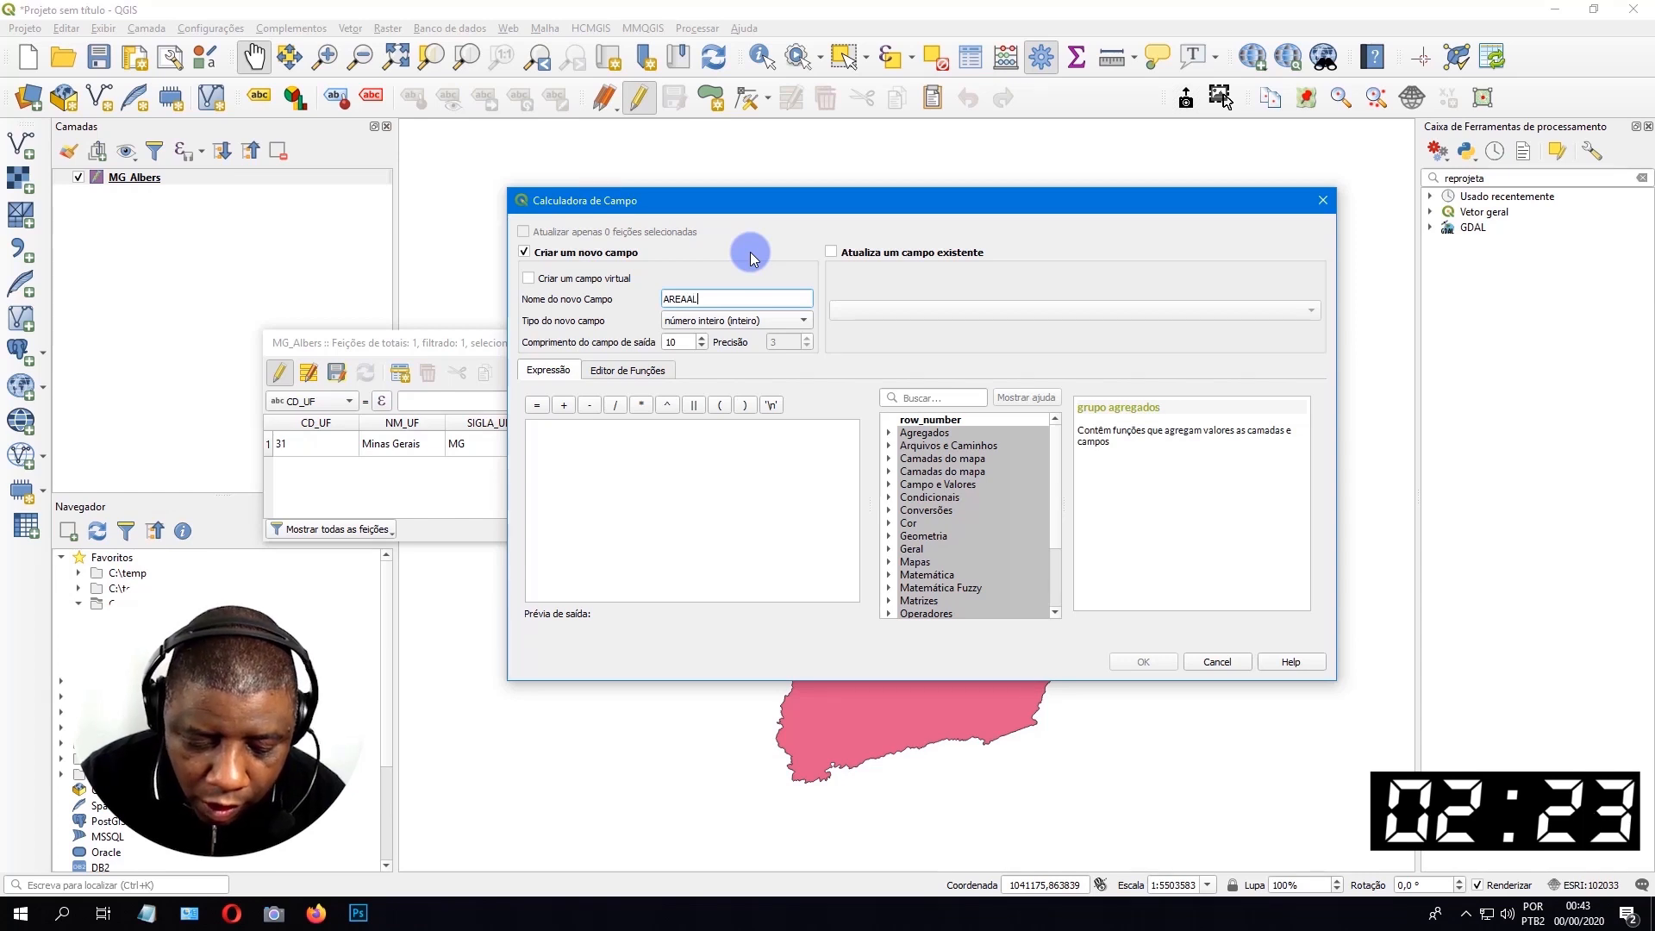
{"action": "type", "text": "BERS"}
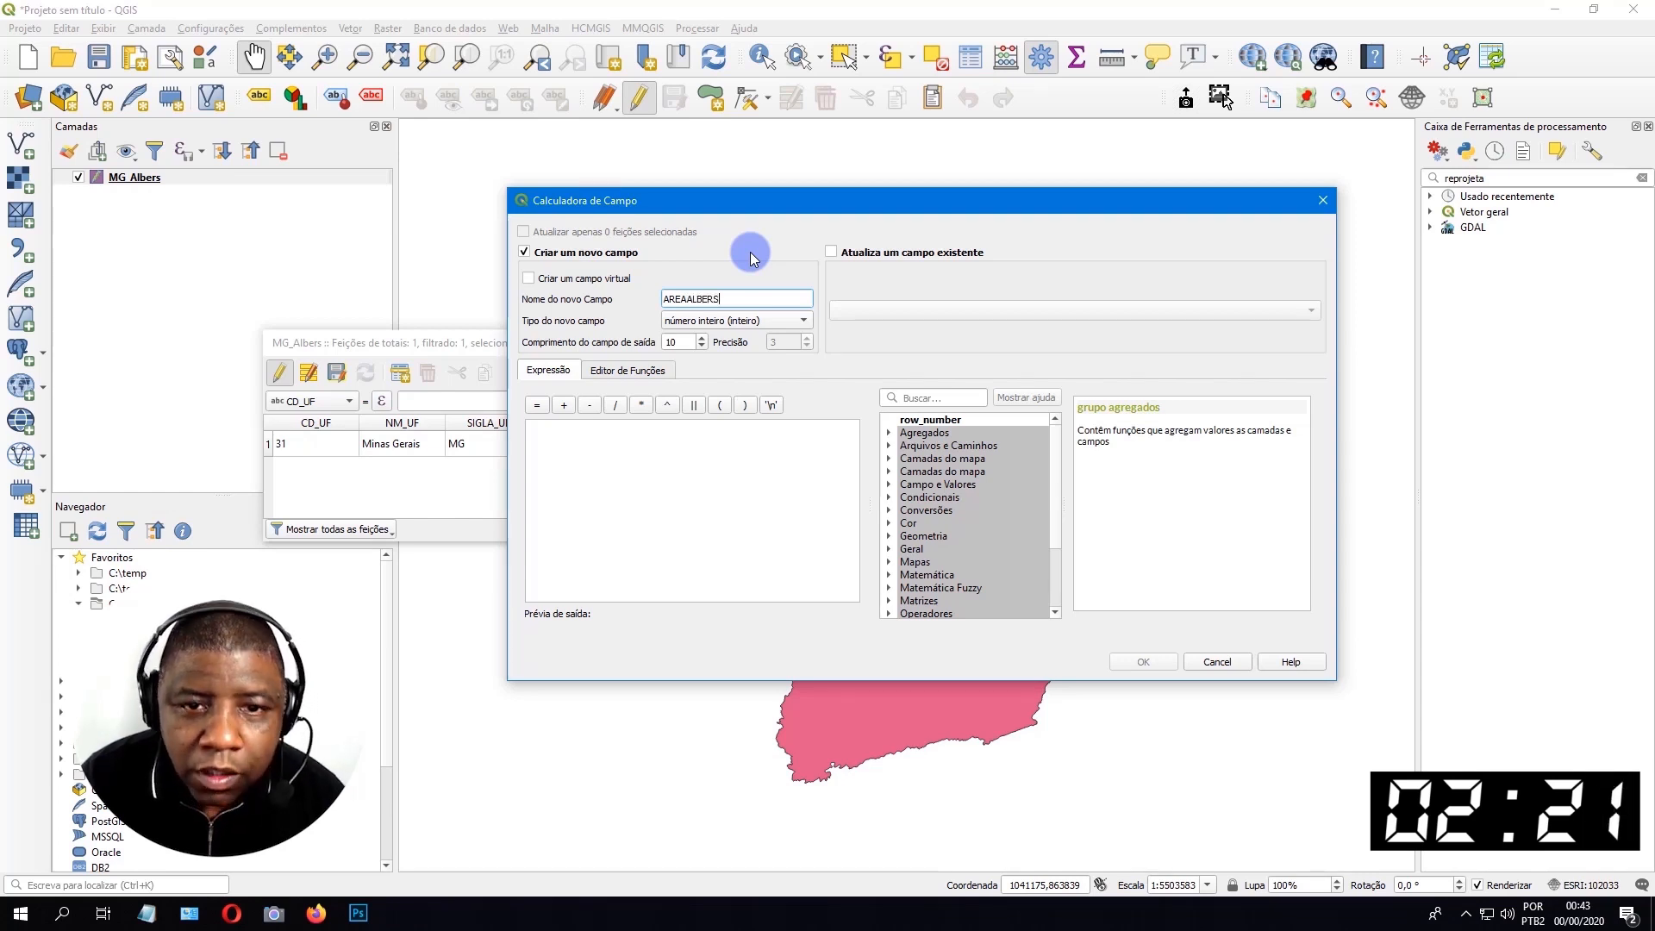
{"action": "left_click", "coordinate": [797, 318]}
{"action": "left_click", "coordinate": [695, 355]}
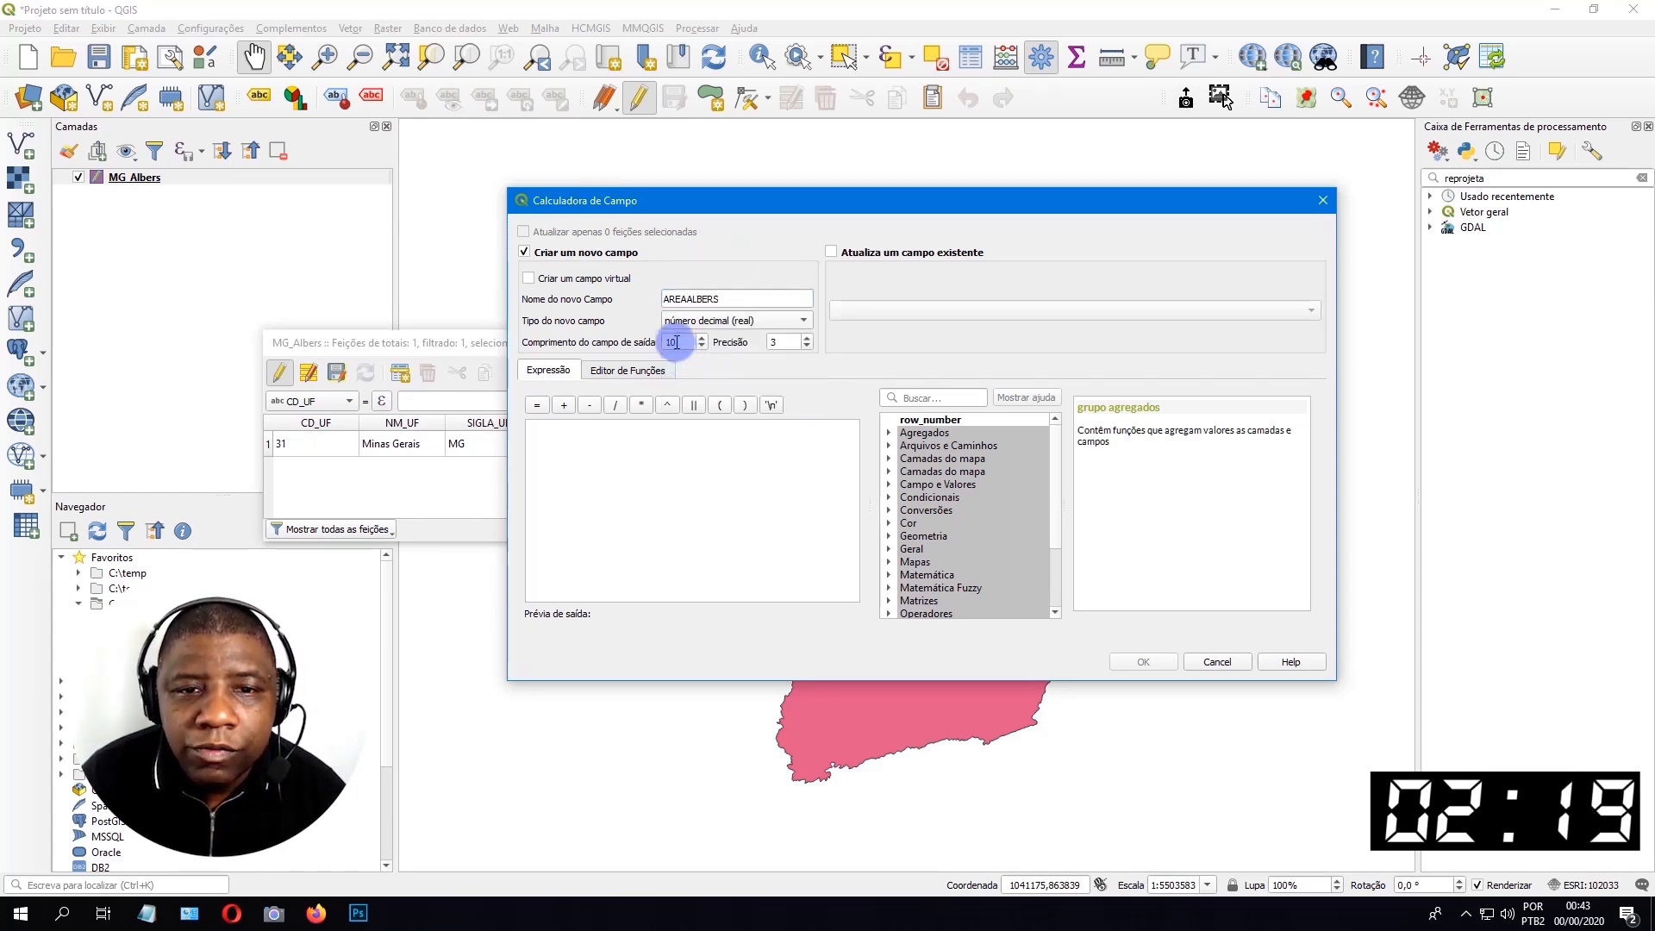
{"action": "type", "text": "20"}
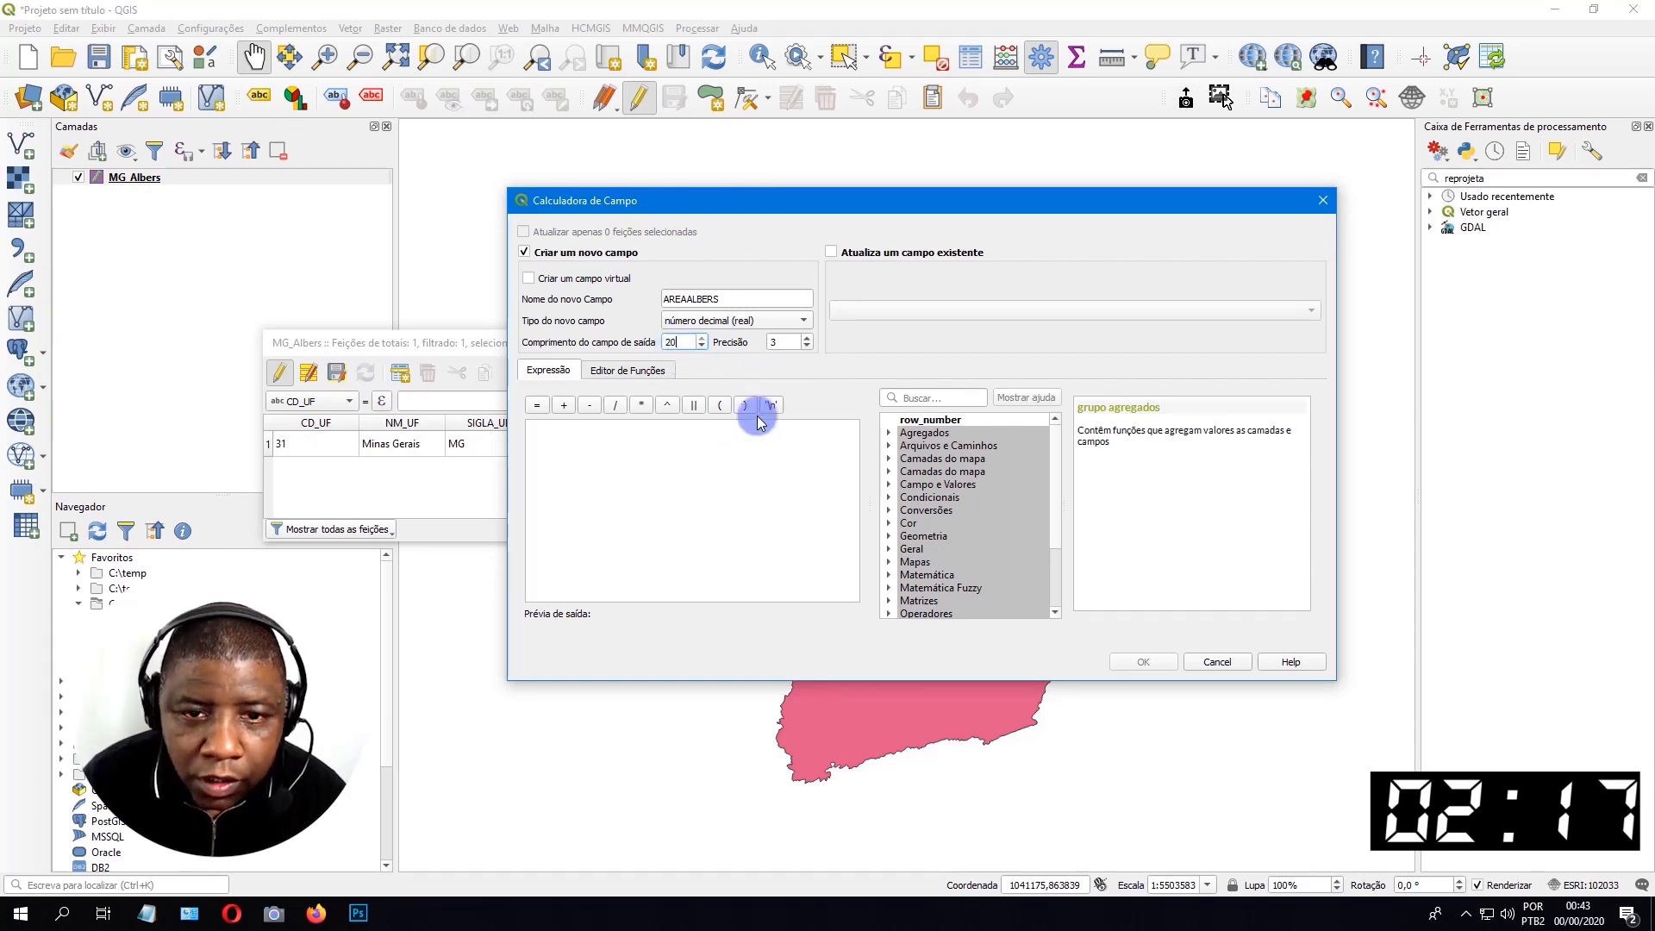
Fill the new AREAALBERS field using the recent expression $area / 1000000 and apply the calculation.
{"action": "left_click", "coordinate": [727, 447]}
{"action": "scroll", "coordinate": [896, 530], "scroll_direction": "down", "scroll_amount": 3}
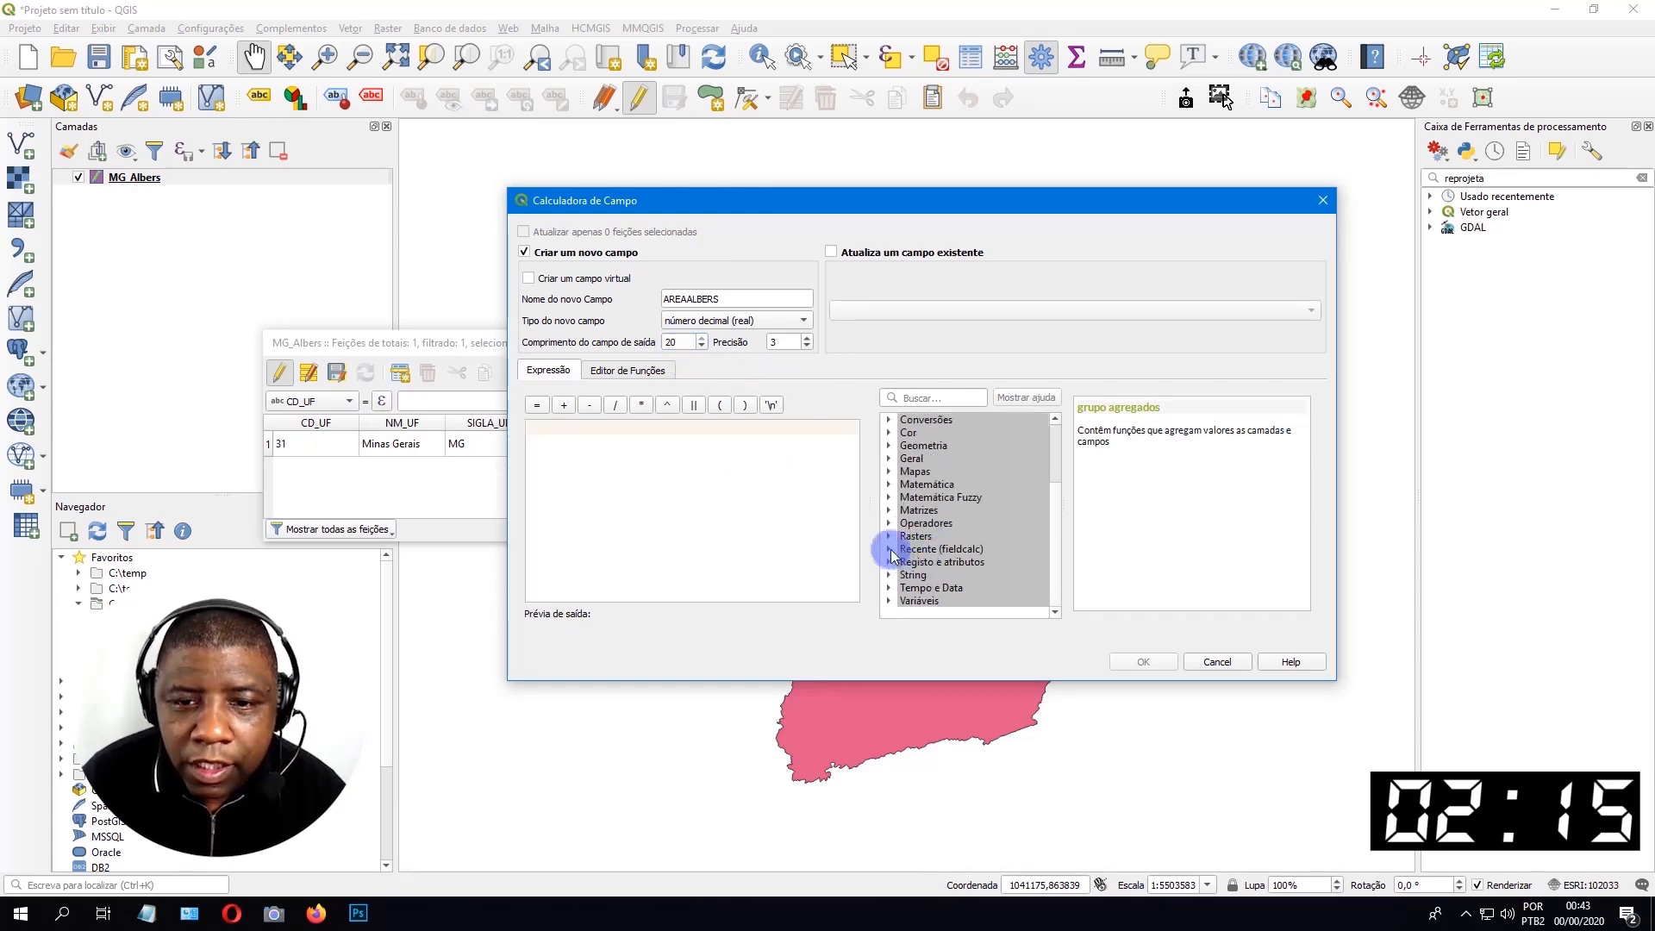
{"action": "double_click", "coordinate": [914, 549]}
{"action": "left_click", "coordinate": [967, 563]}
{"action": "scroll", "coordinate": [972, 556], "scroll_direction": "down", "scroll_amount": 1}
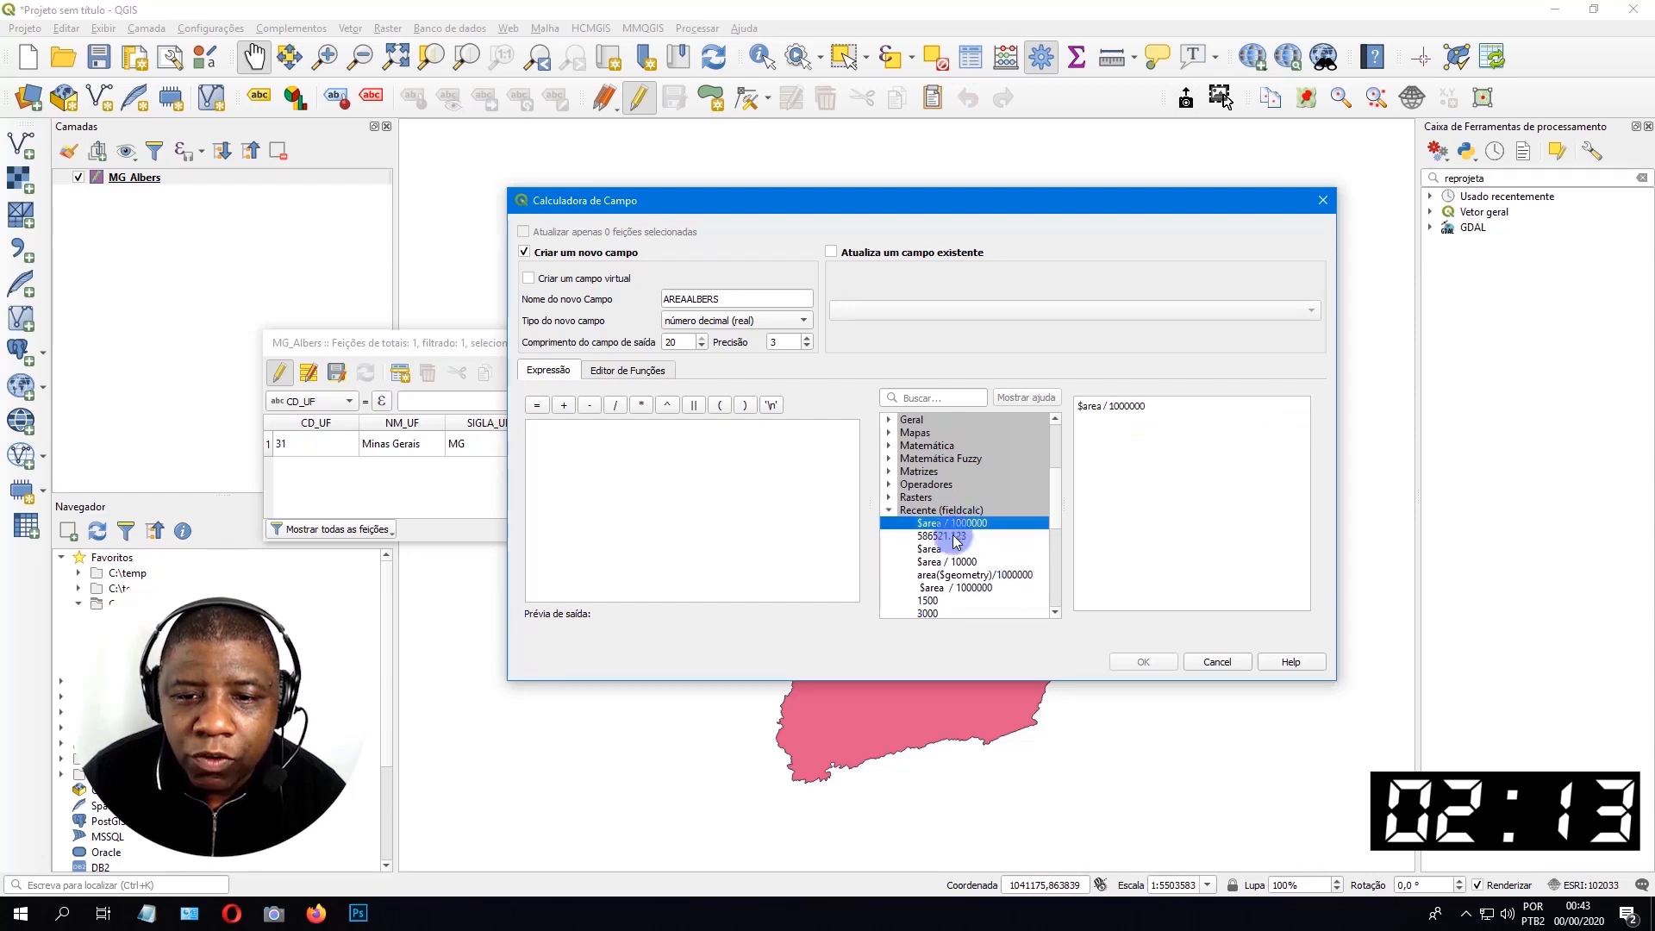
{"action": "double_click", "coordinate": [980, 523]}
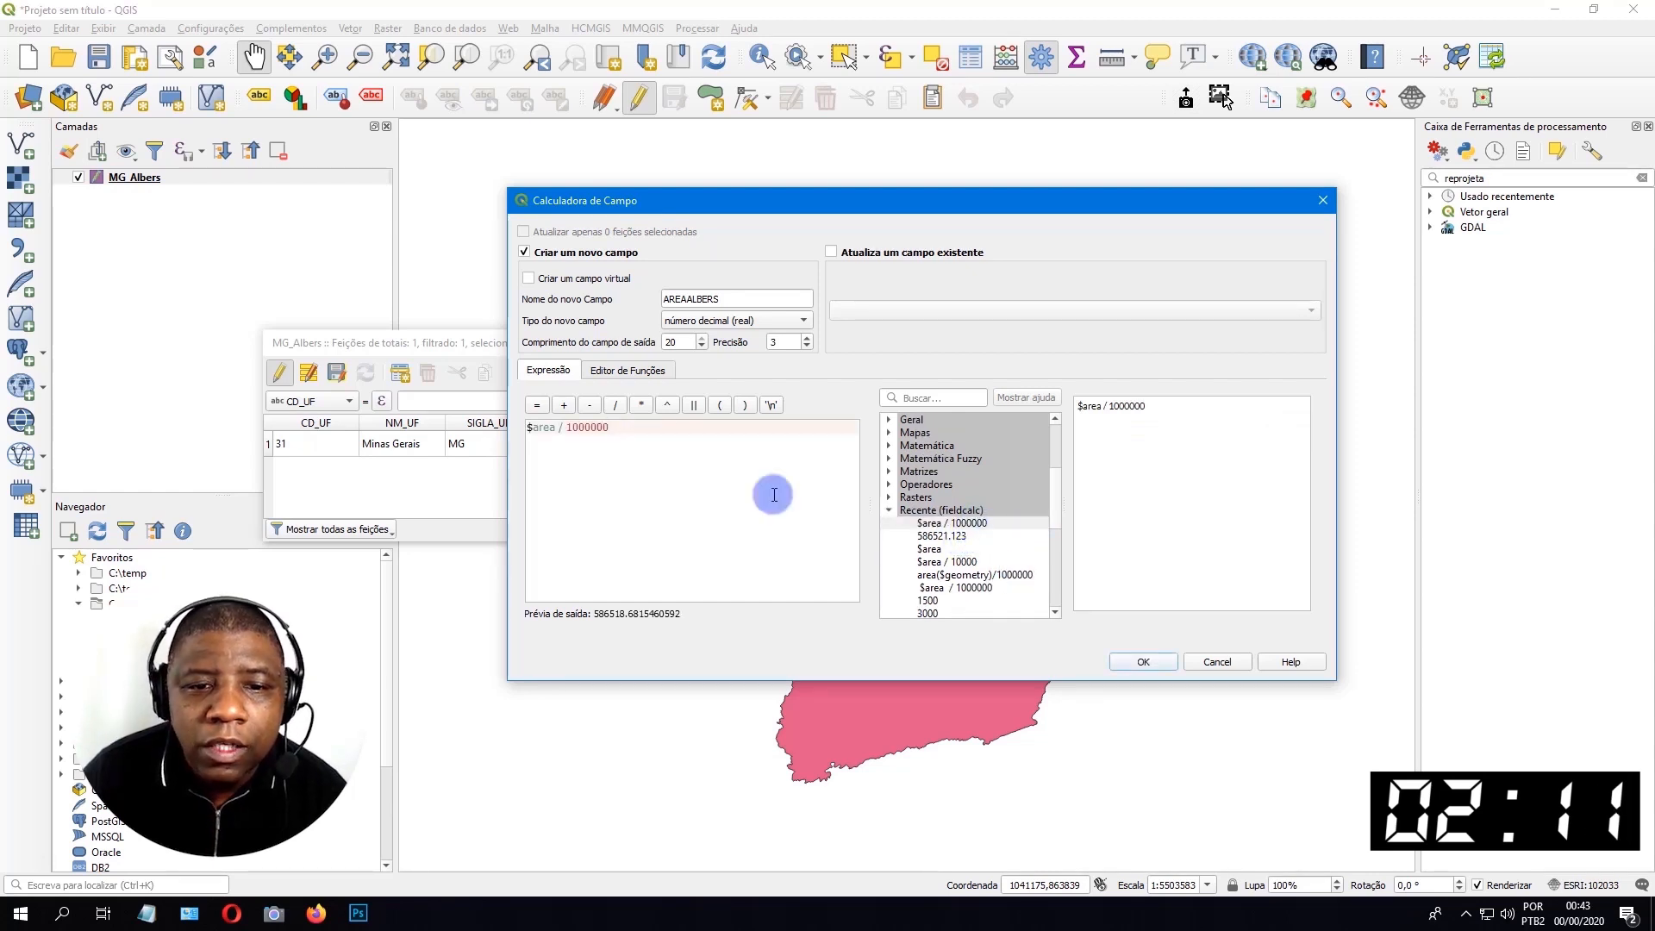
{"action": "left_click", "coordinate": [1153, 659]}
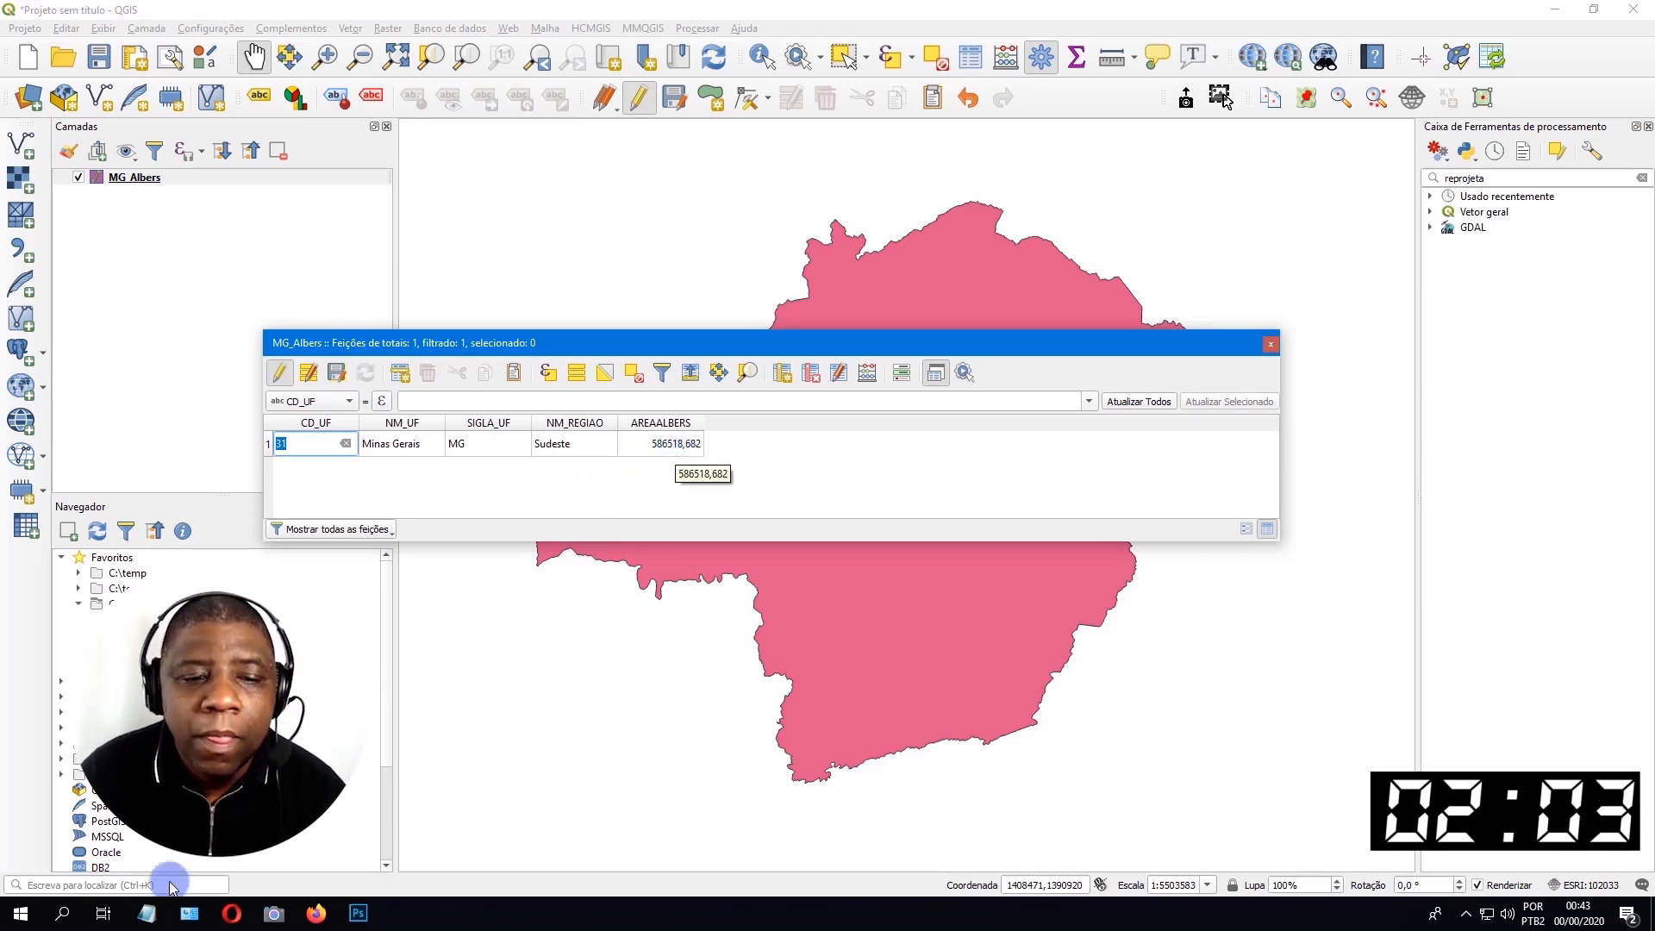
Switch to sistema_de_coordenadas_personalizado.txt in Notepad and compare the official Minas Gerais area with the AREAALBERS value.
{"action": "key", "text": "alt+Tab"}
{"action": "left_click_drag", "start_coordinate": [831, 490], "coordinate": [765, 469]}
{"action": "left_click", "coordinate": [652, 632]}
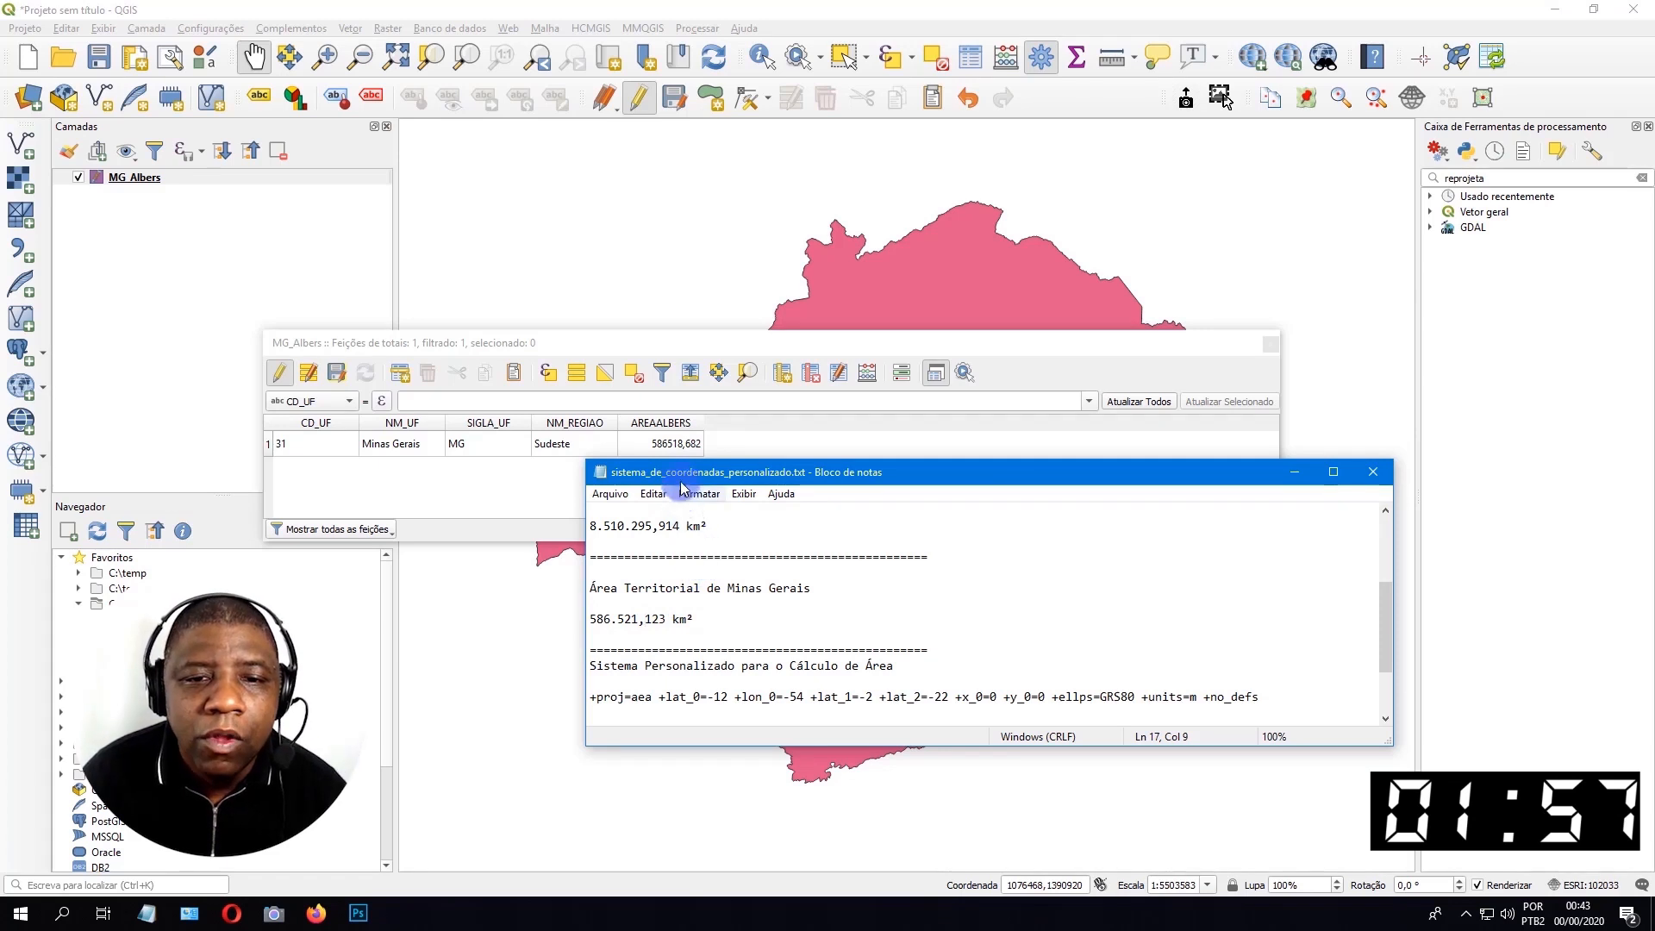
{"action": "left_click", "coordinate": [1294, 472]}
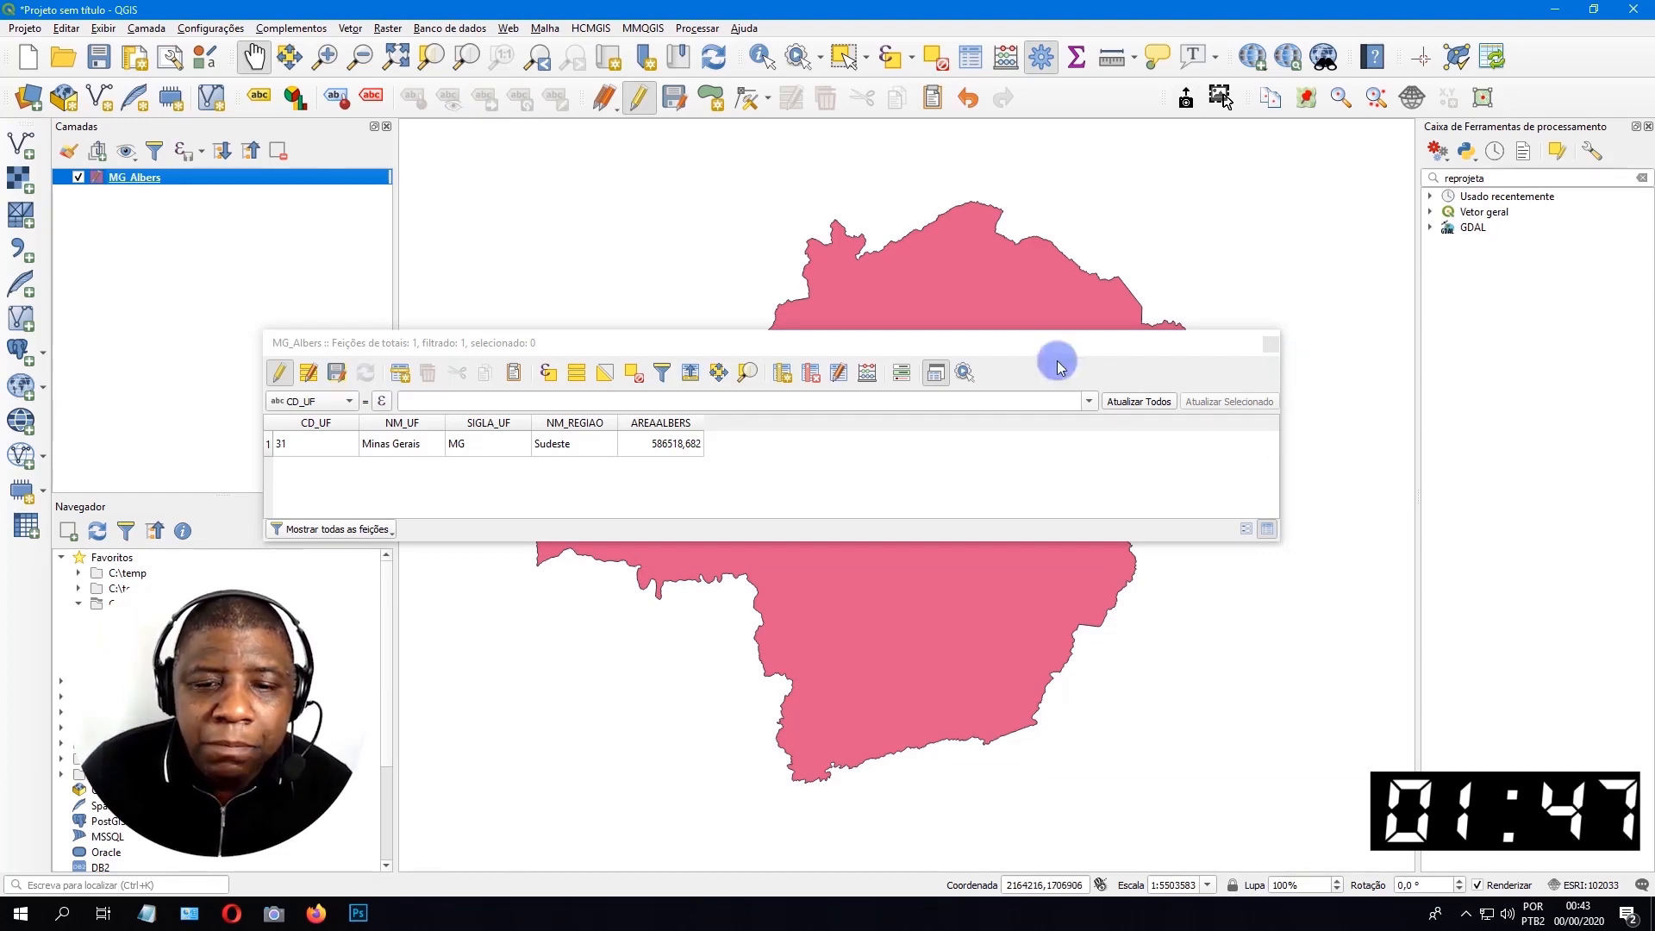
Finish editing the MG_Albers layer, applying the changes to the edited features, and close its attribute table.
{"action": "left_click", "coordinate": [894, 348]}
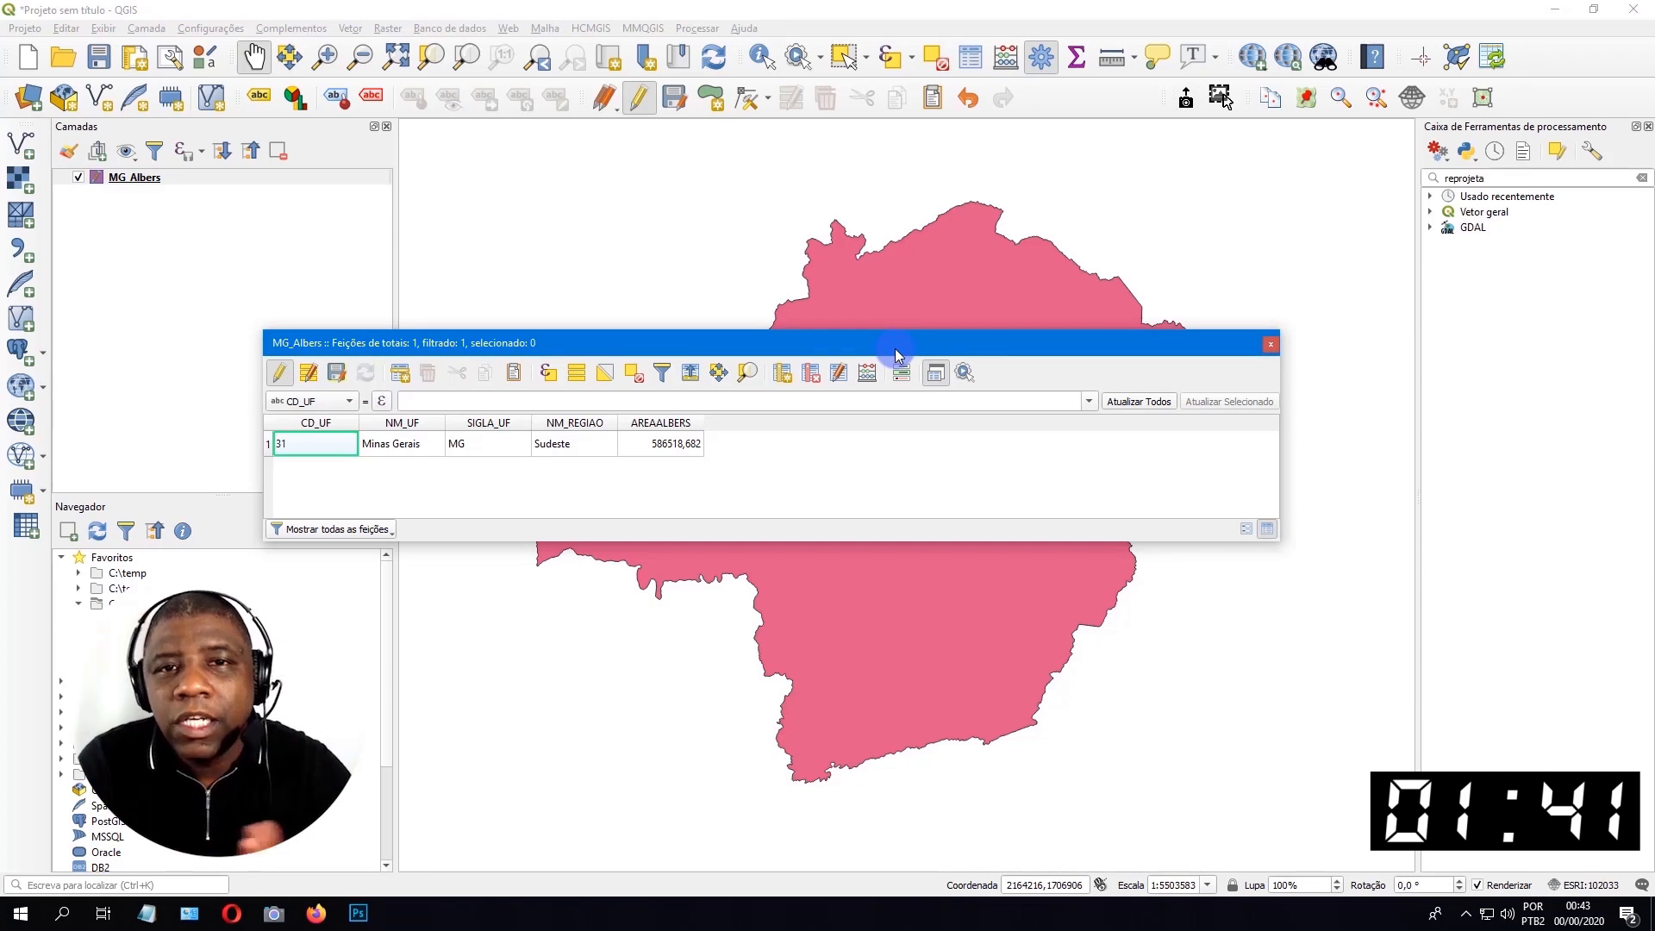
{"action": "left_click", "coordinate": [308, 372]}
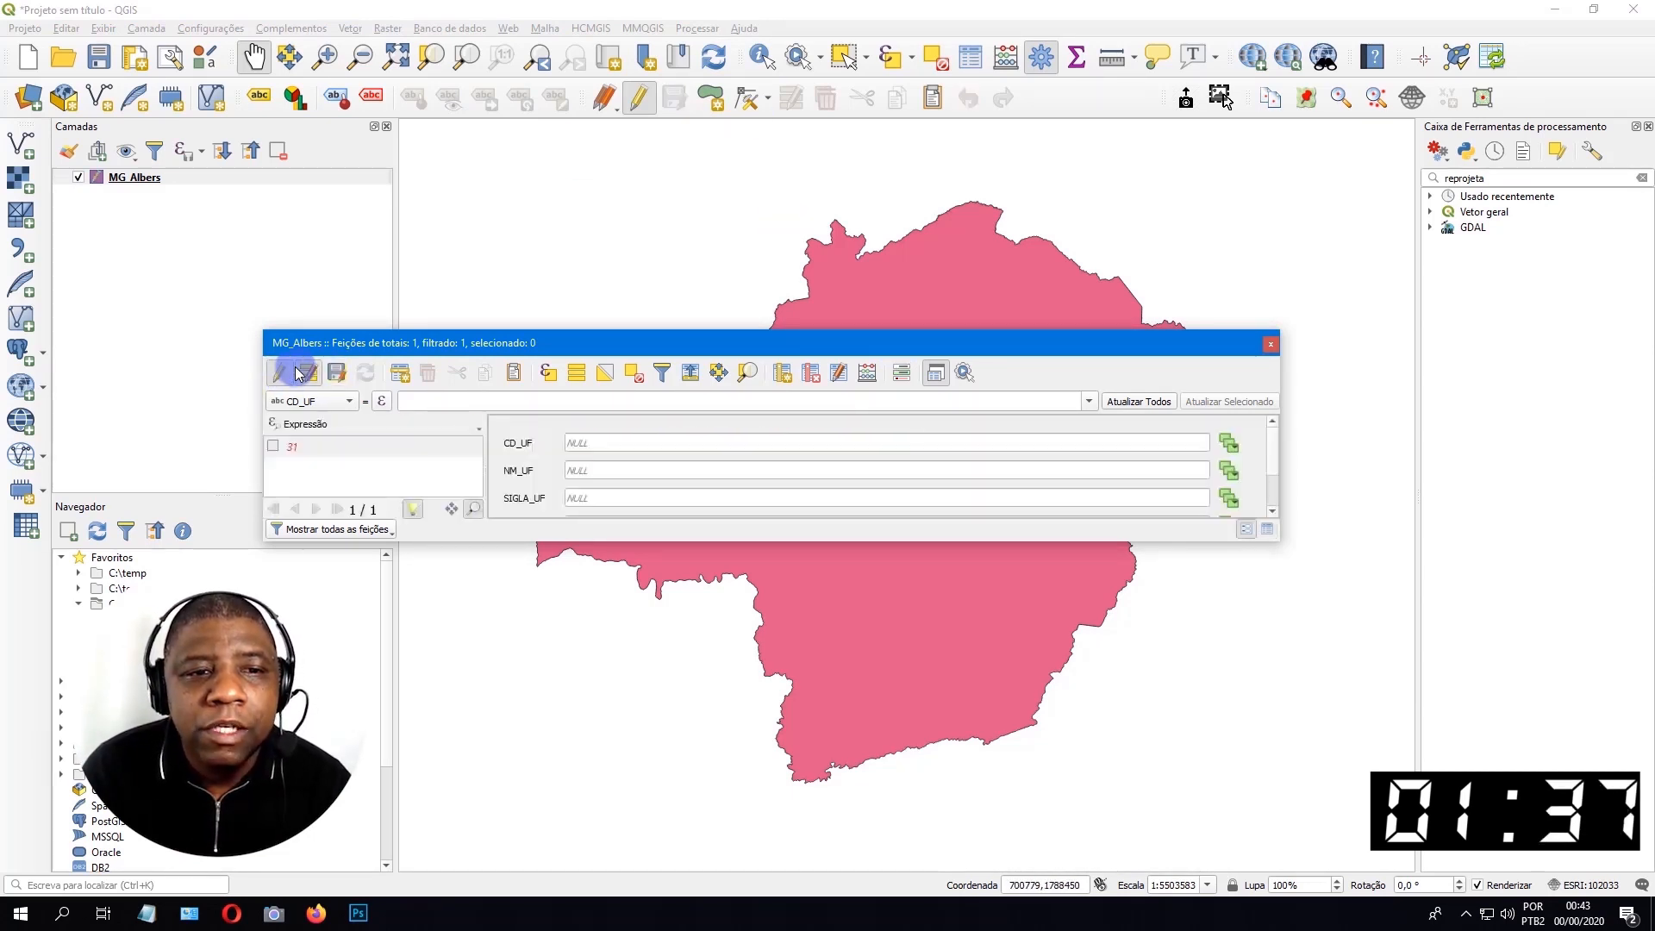
{"action": "left_click", "coordinate": [279, 372]}
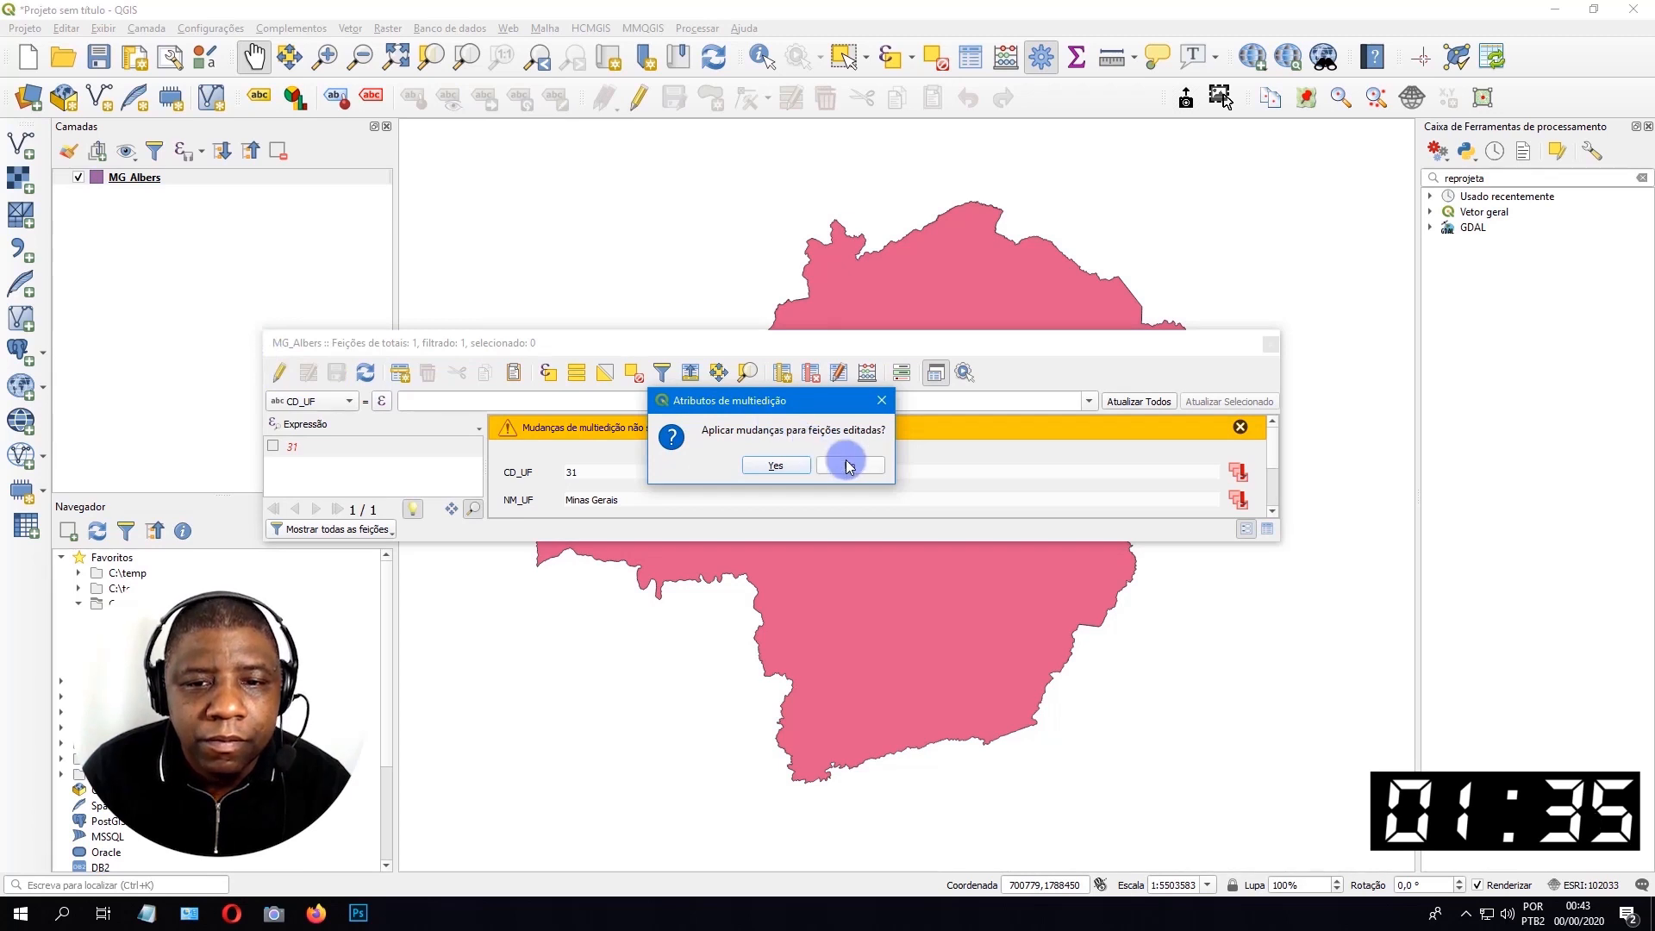
{"action": "left_click", "coordinate": [775, 465]}
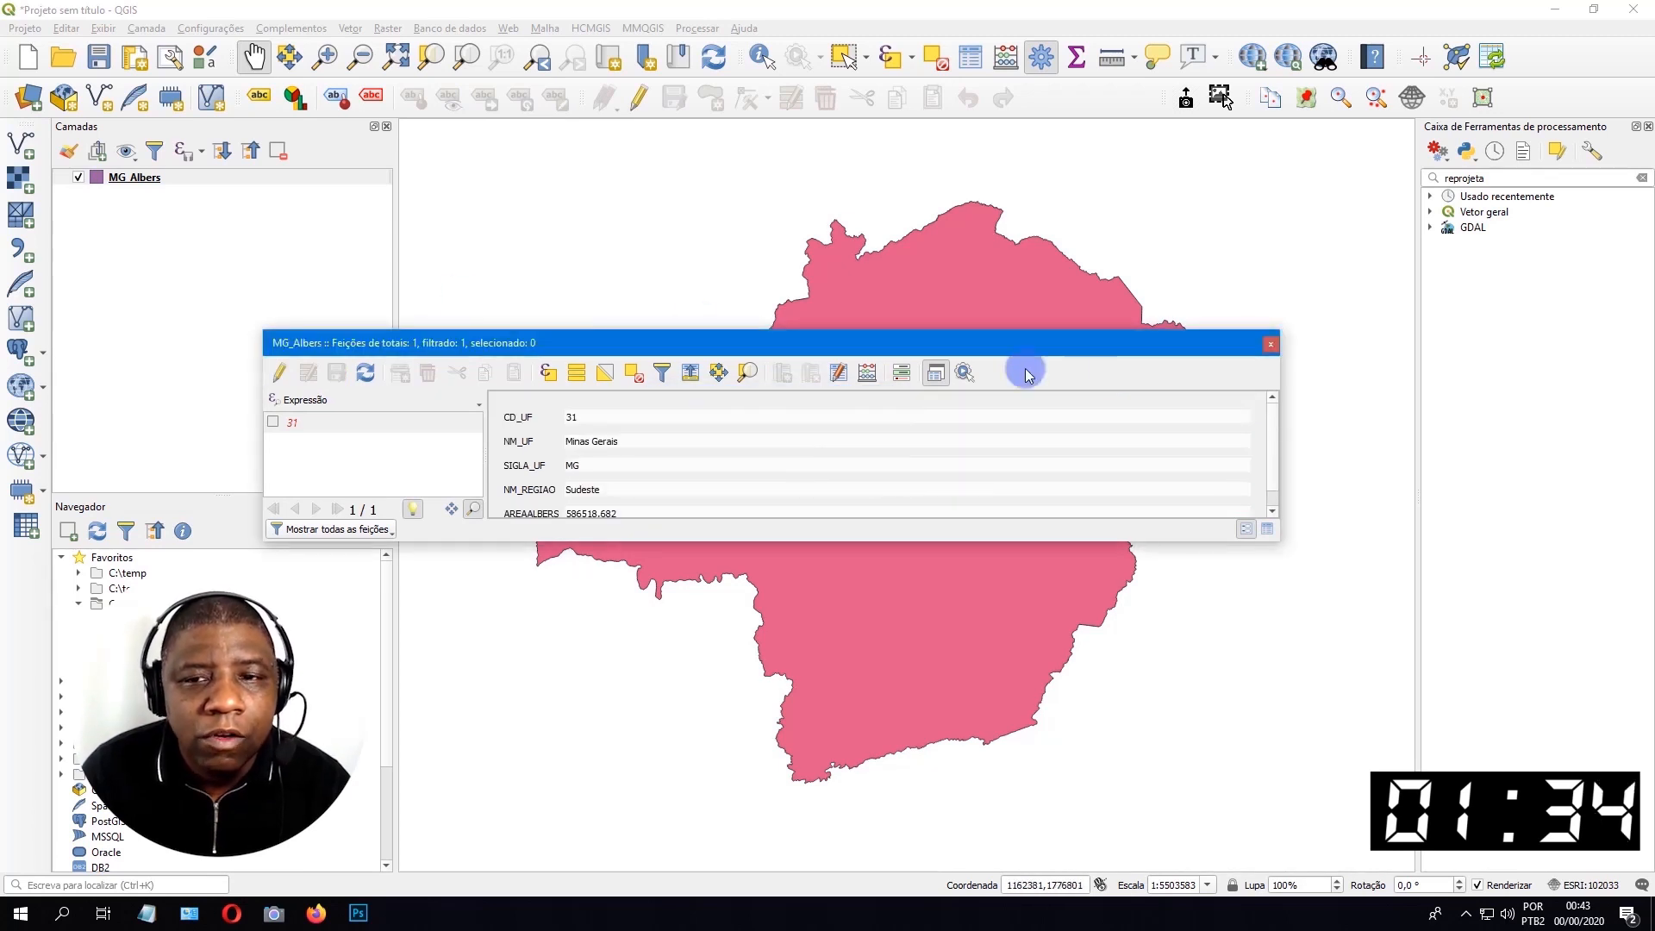
{"action": "left_click", "coordinate": [1267, 528]}
{"action": "left_click", "coordinate": [1270, 344]}
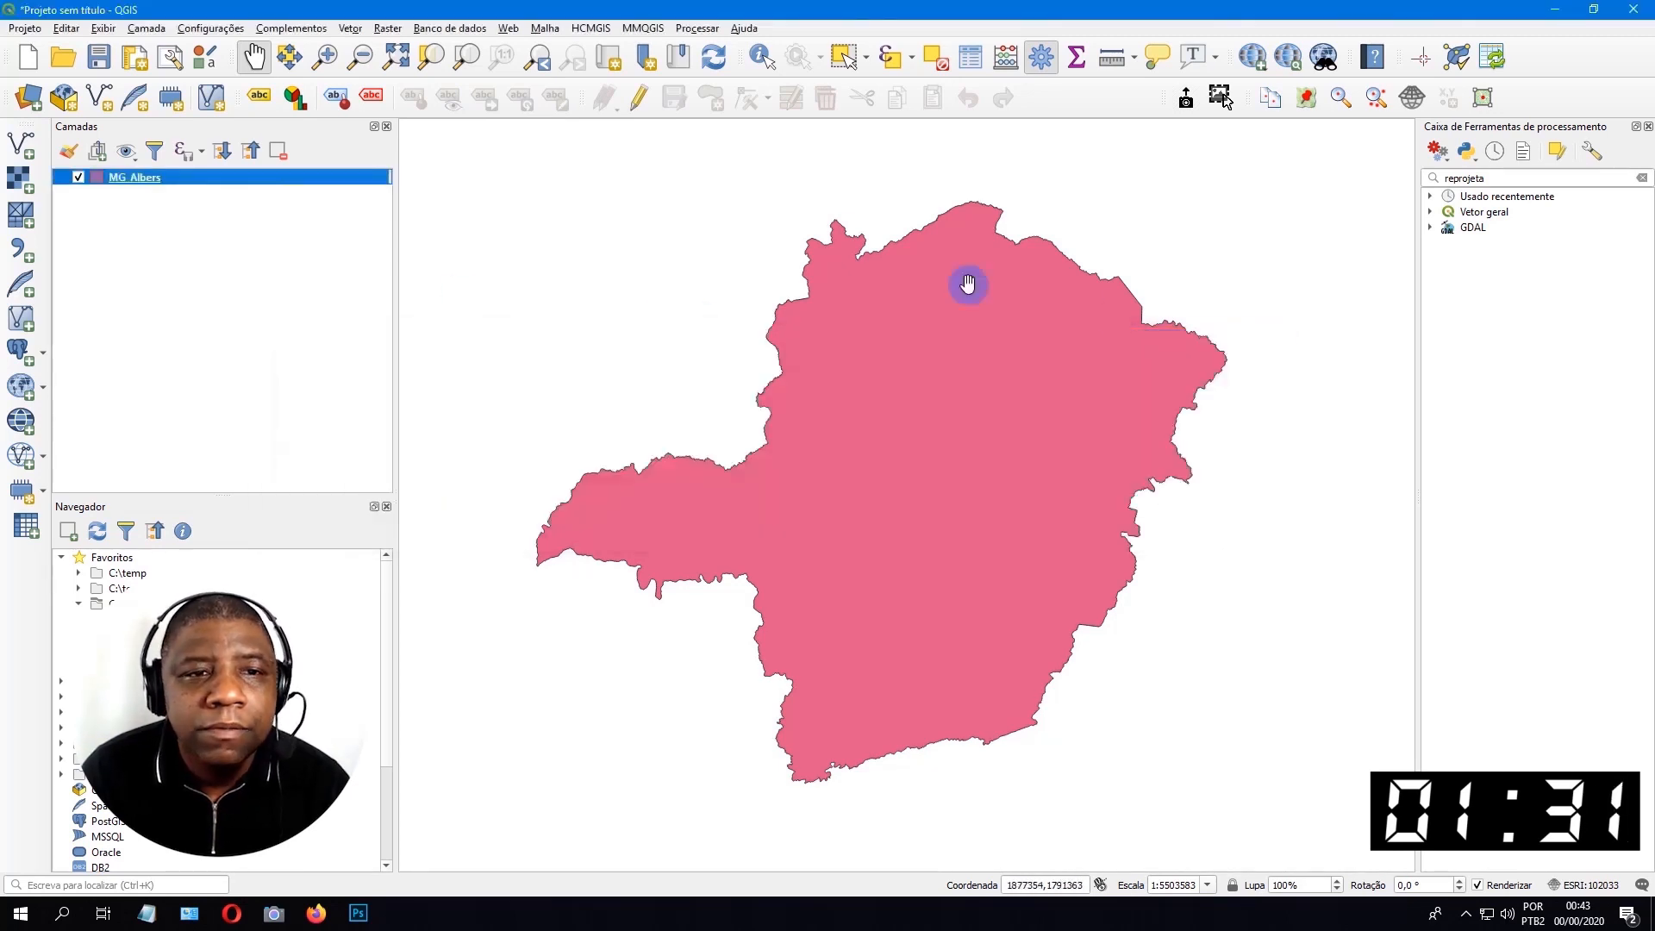
Start a new project, discarding the current one, and load MG_UF_2019_AlbersIBGE.shp from the mg_unidades_da_federacao folder.
{"action": "left_click", "coordinate": [33, 63]}
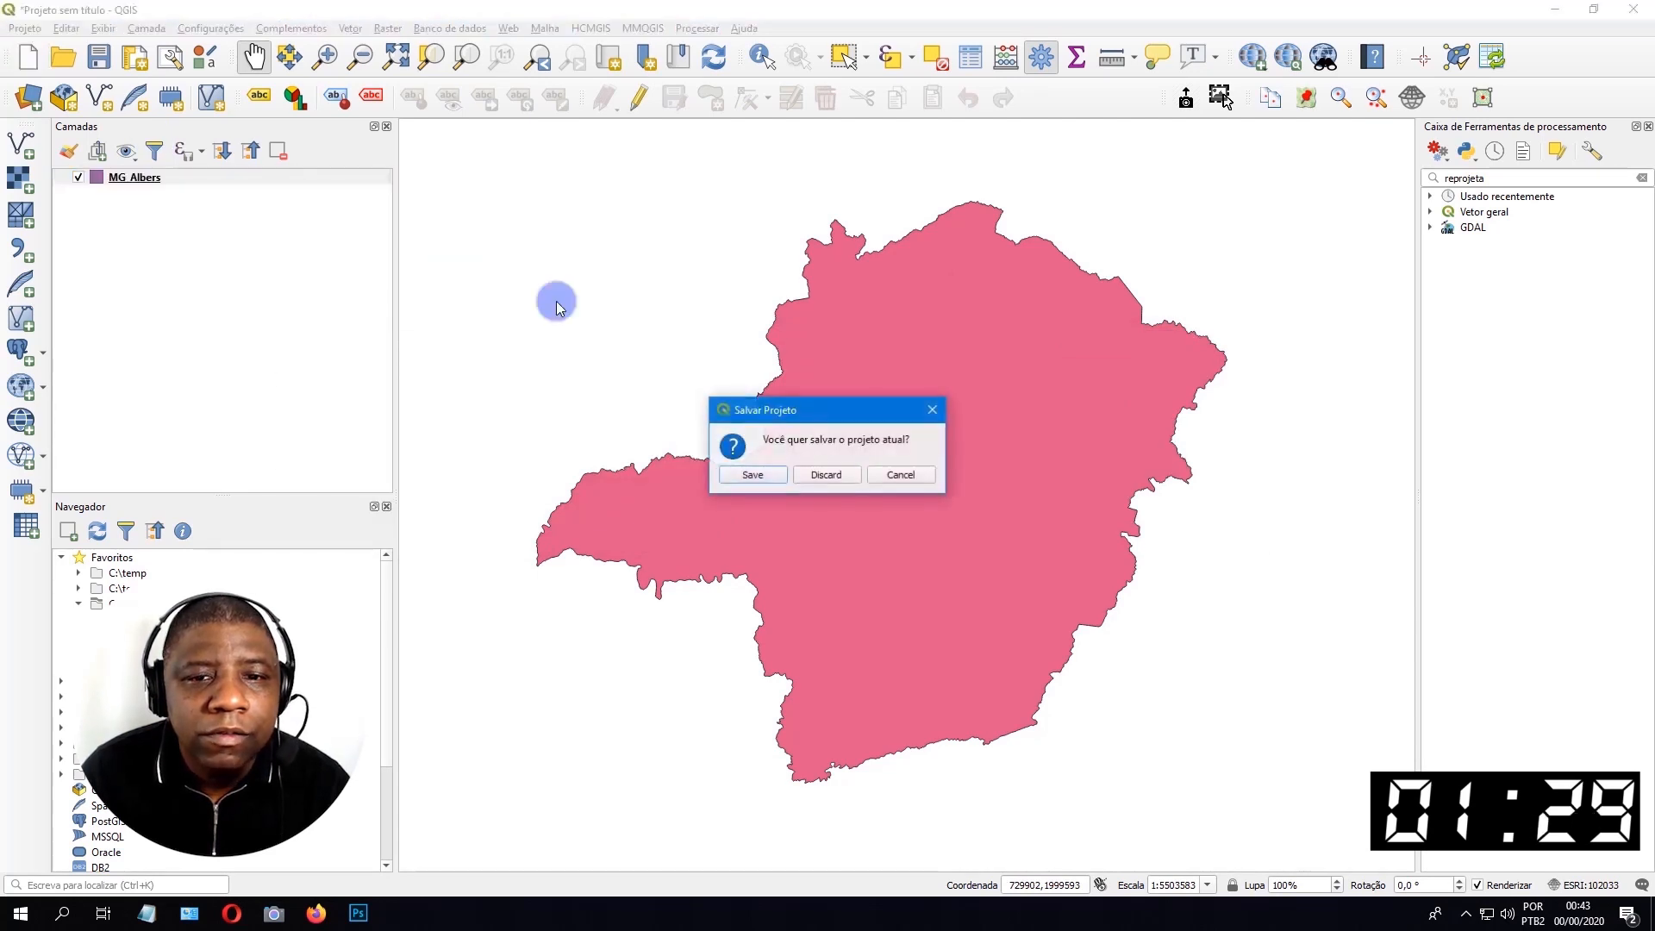
{"action": "left_click", "coordinate": [818, 470]}
{"action": "key", "text": "alt+Tab"}
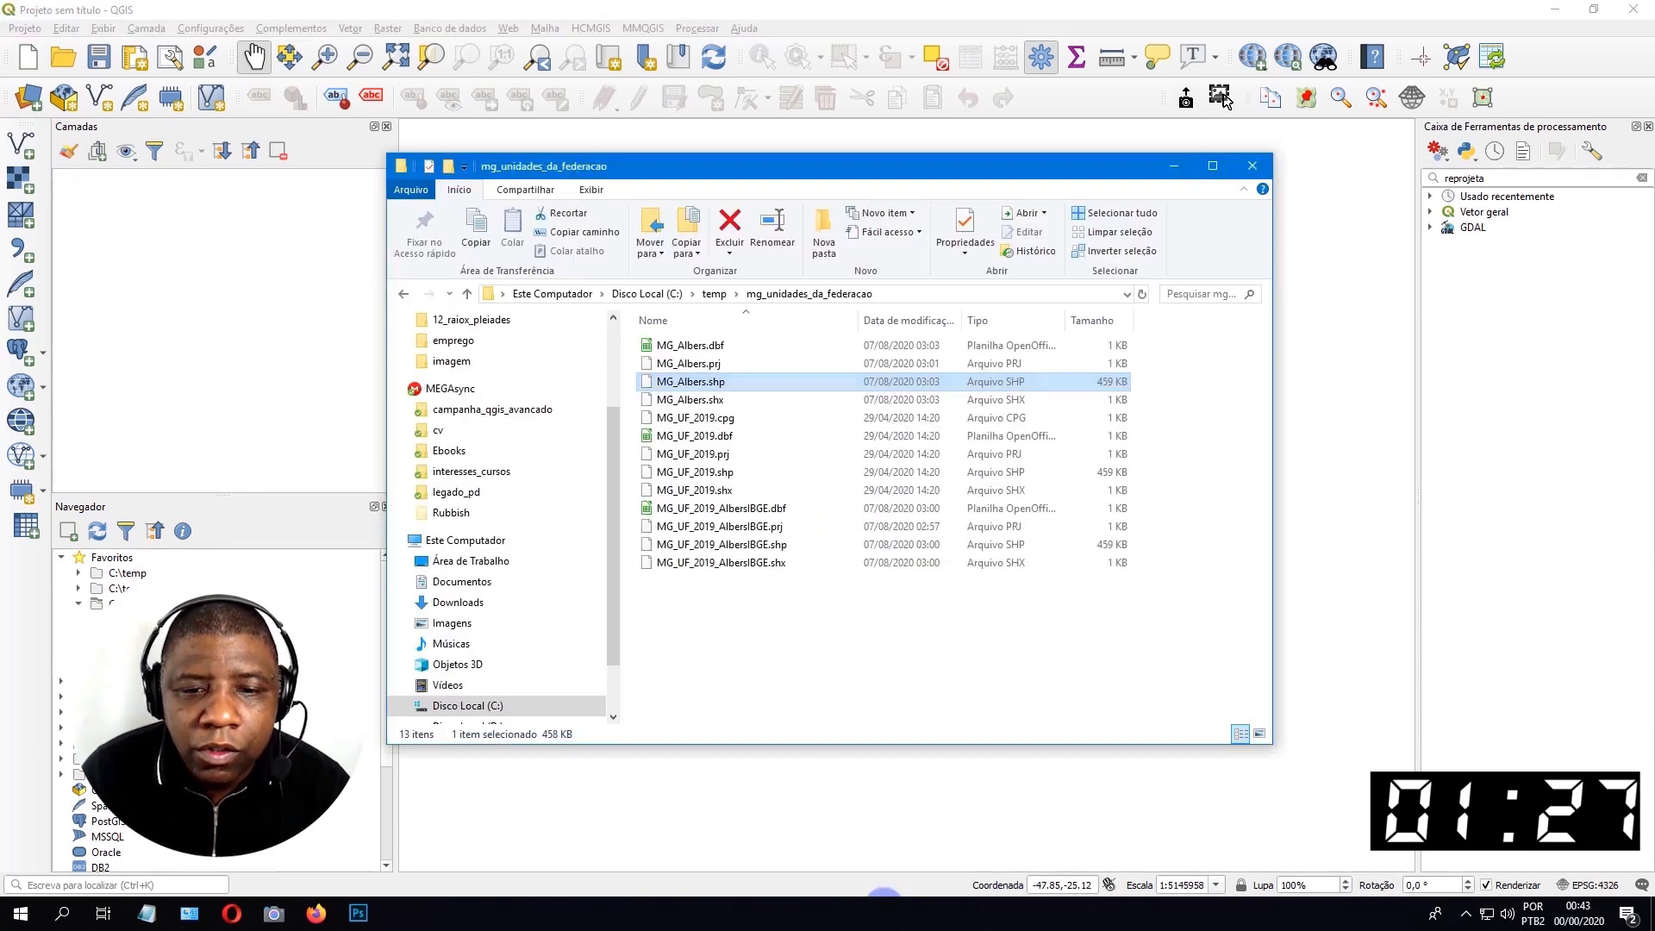
{"action": "left_click", "coordinate": [732, 545]}
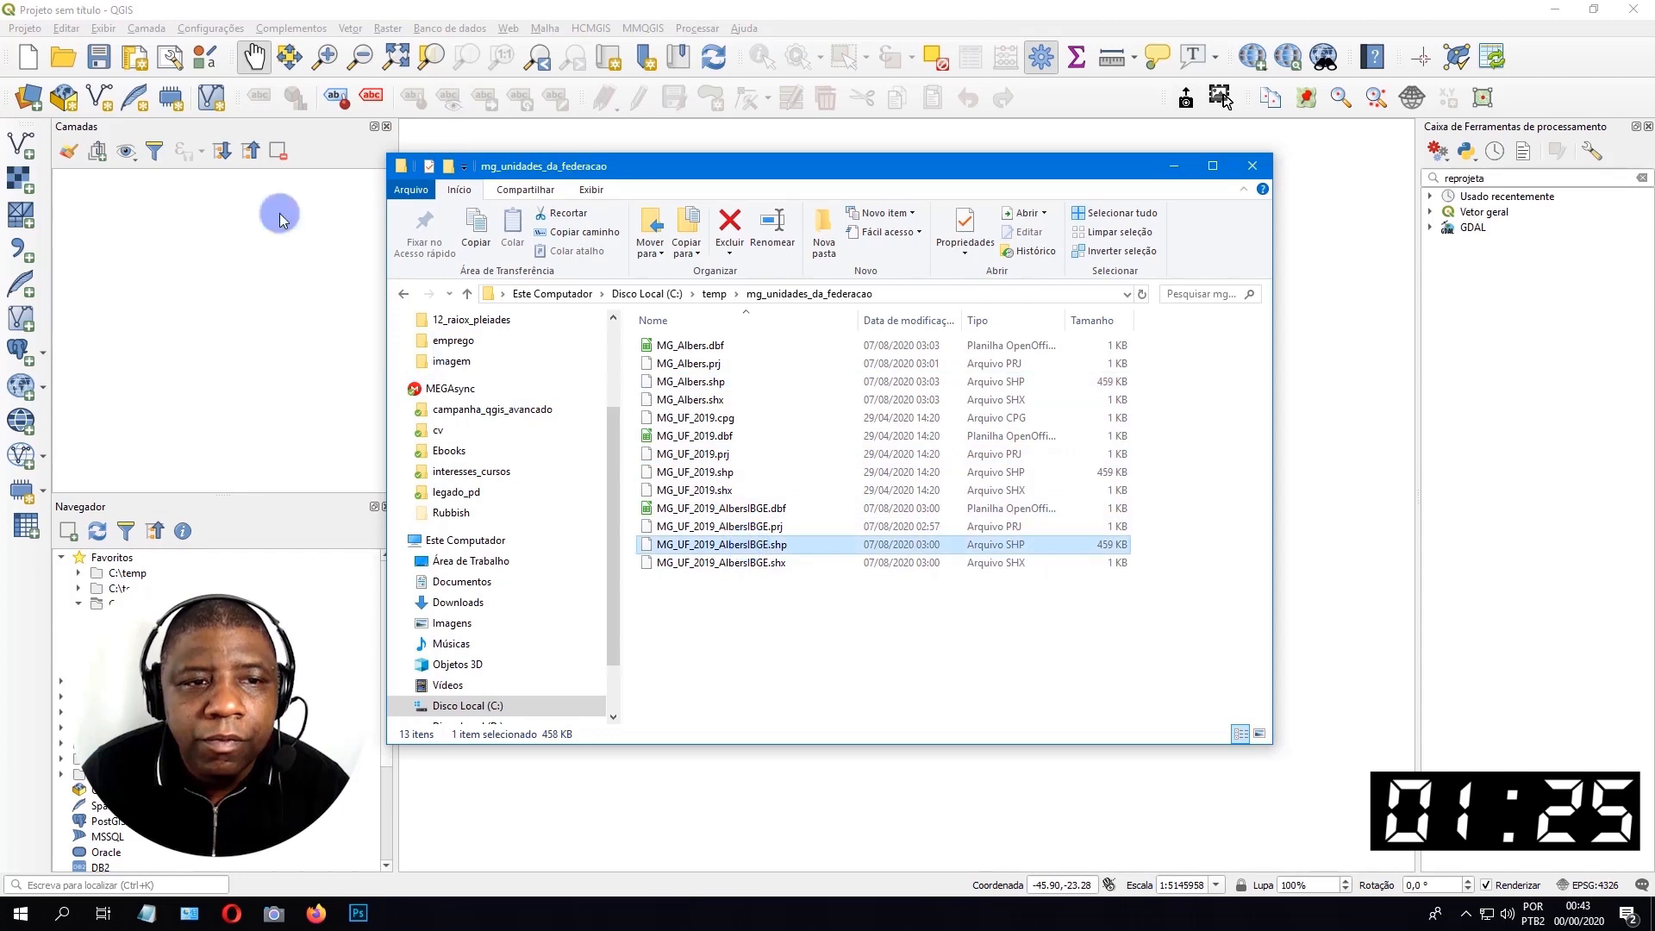
{"action": "left_click_drag", "start_coordinate": [300, 36], "coordinate": [300, 38]}
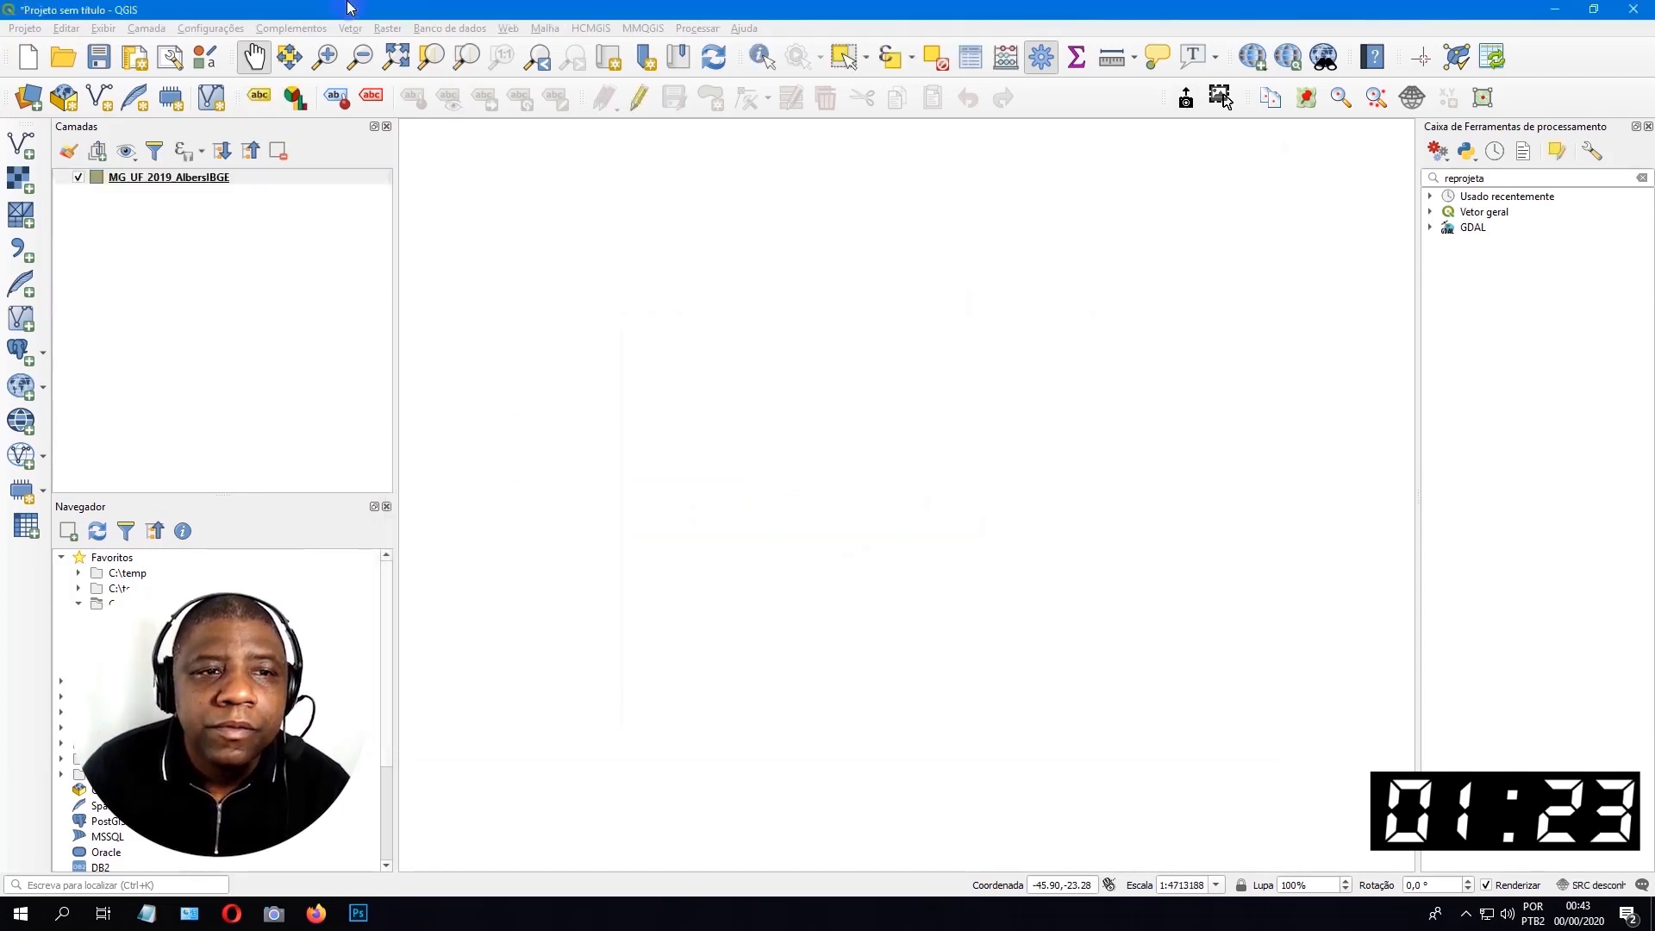
Open the MG_UF_2019_AlbersIBGE attribute table as a floating window and compare AREA_IBGE with AREA_KM2.
{"action": "left_click", "coordinate": [963, 59]}
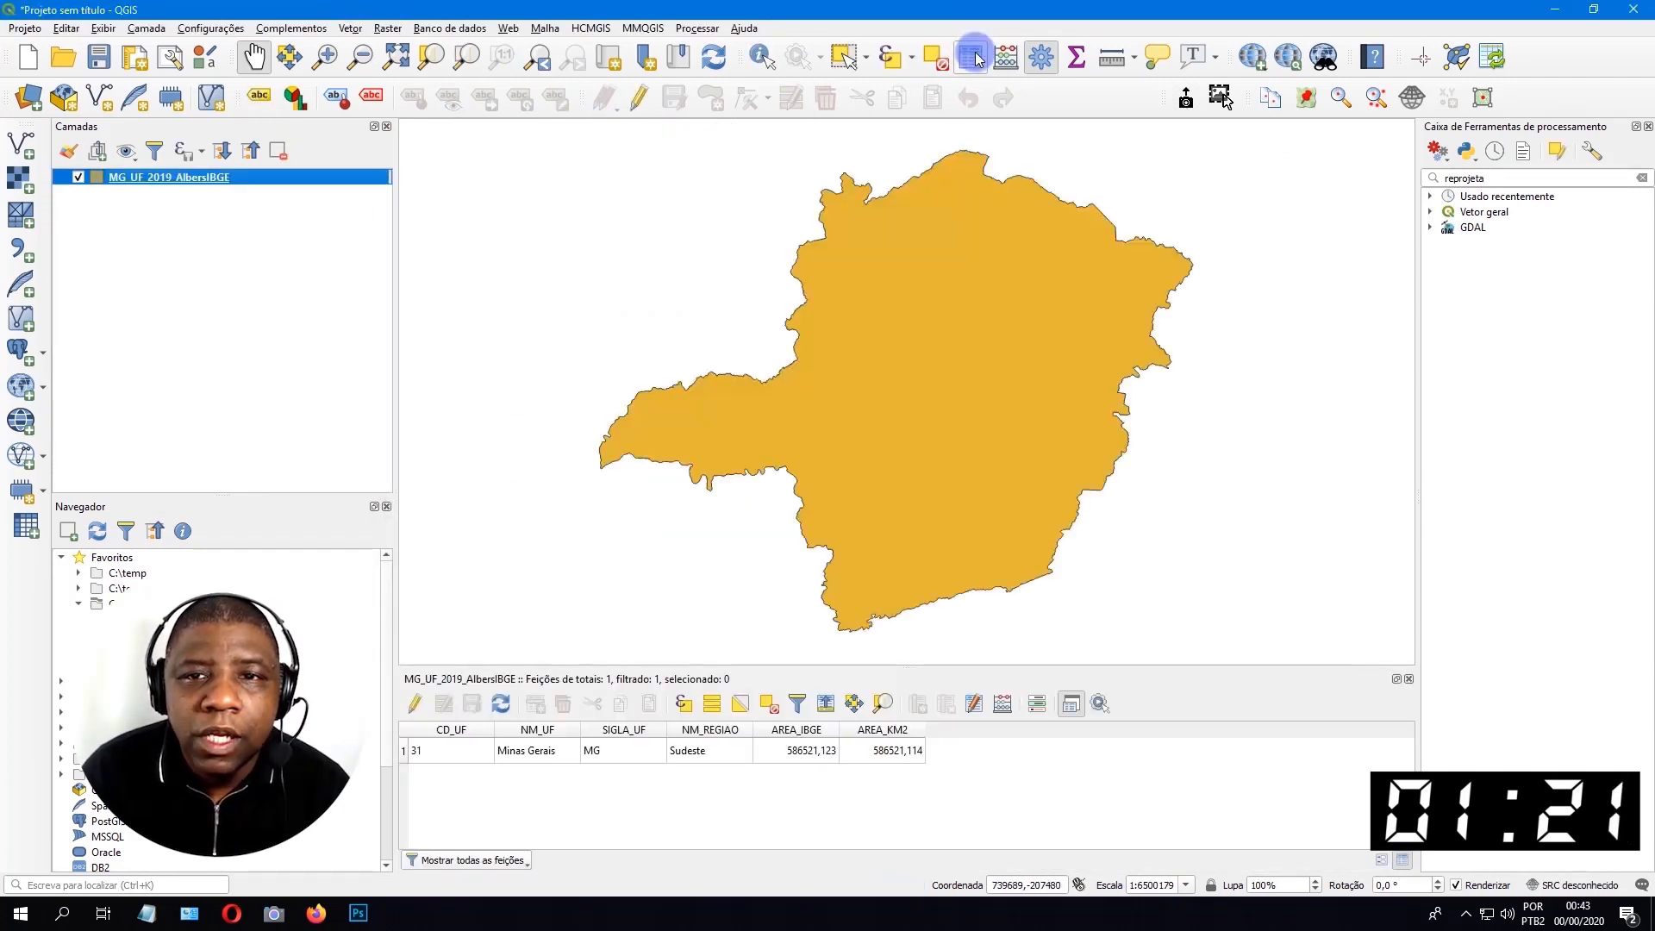
{"action": "double_click", "coordinate": [739, 680]}
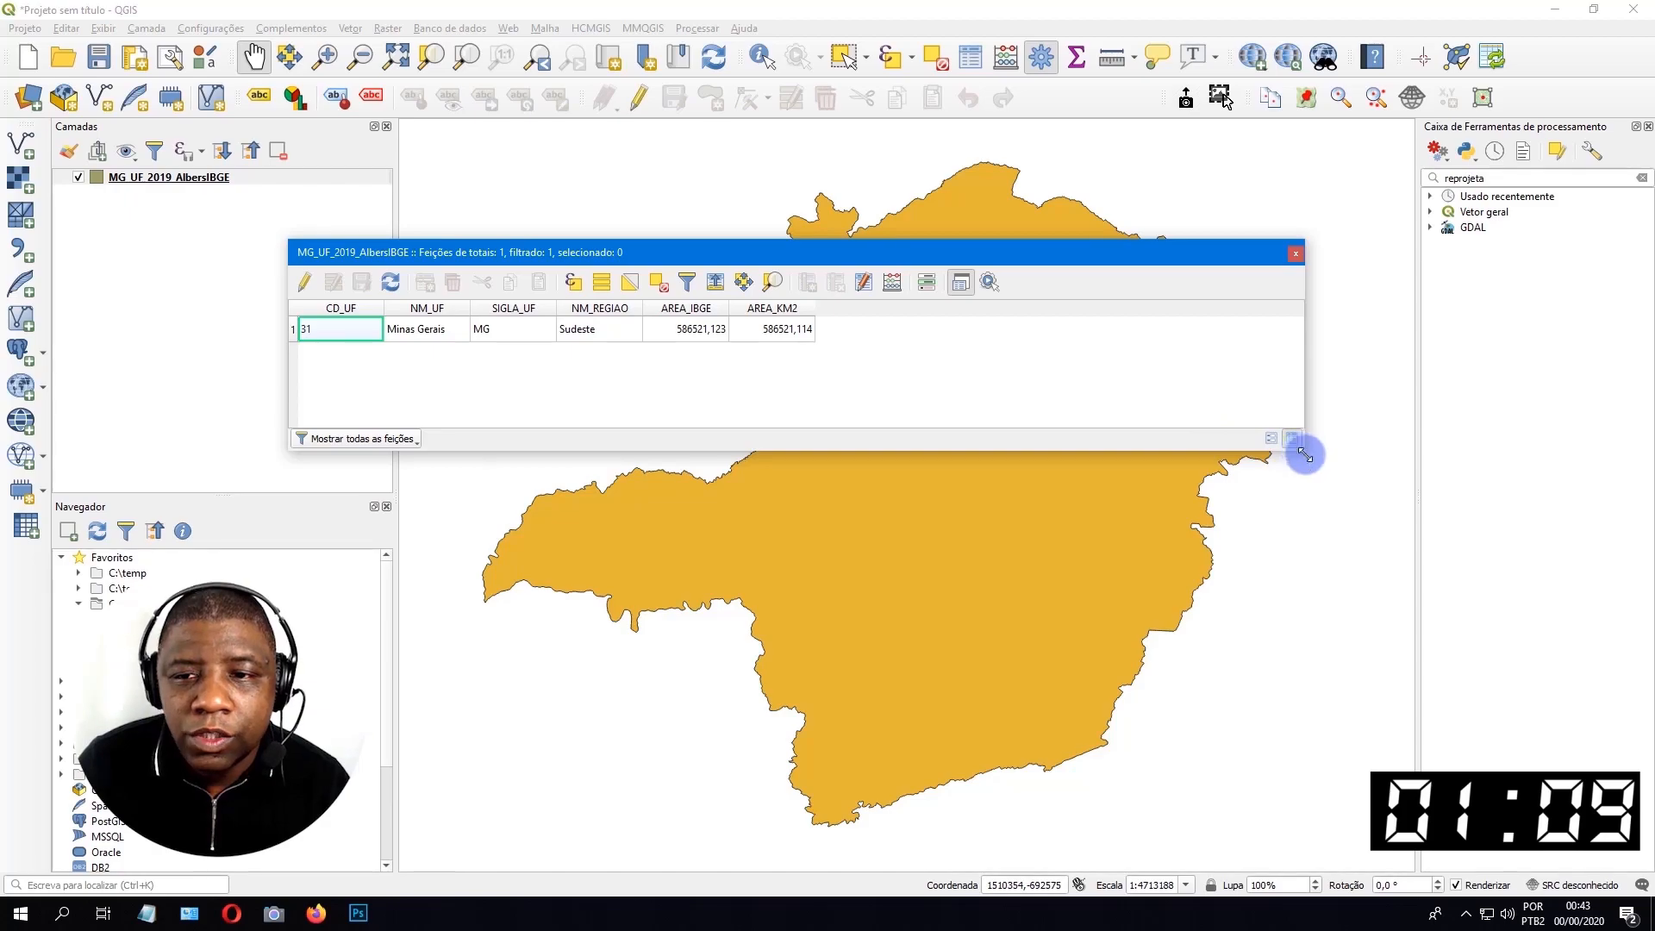
{"action": "left_click_drag", "start_coordinate": [1305, 456], "coordinate": [964, 439]}
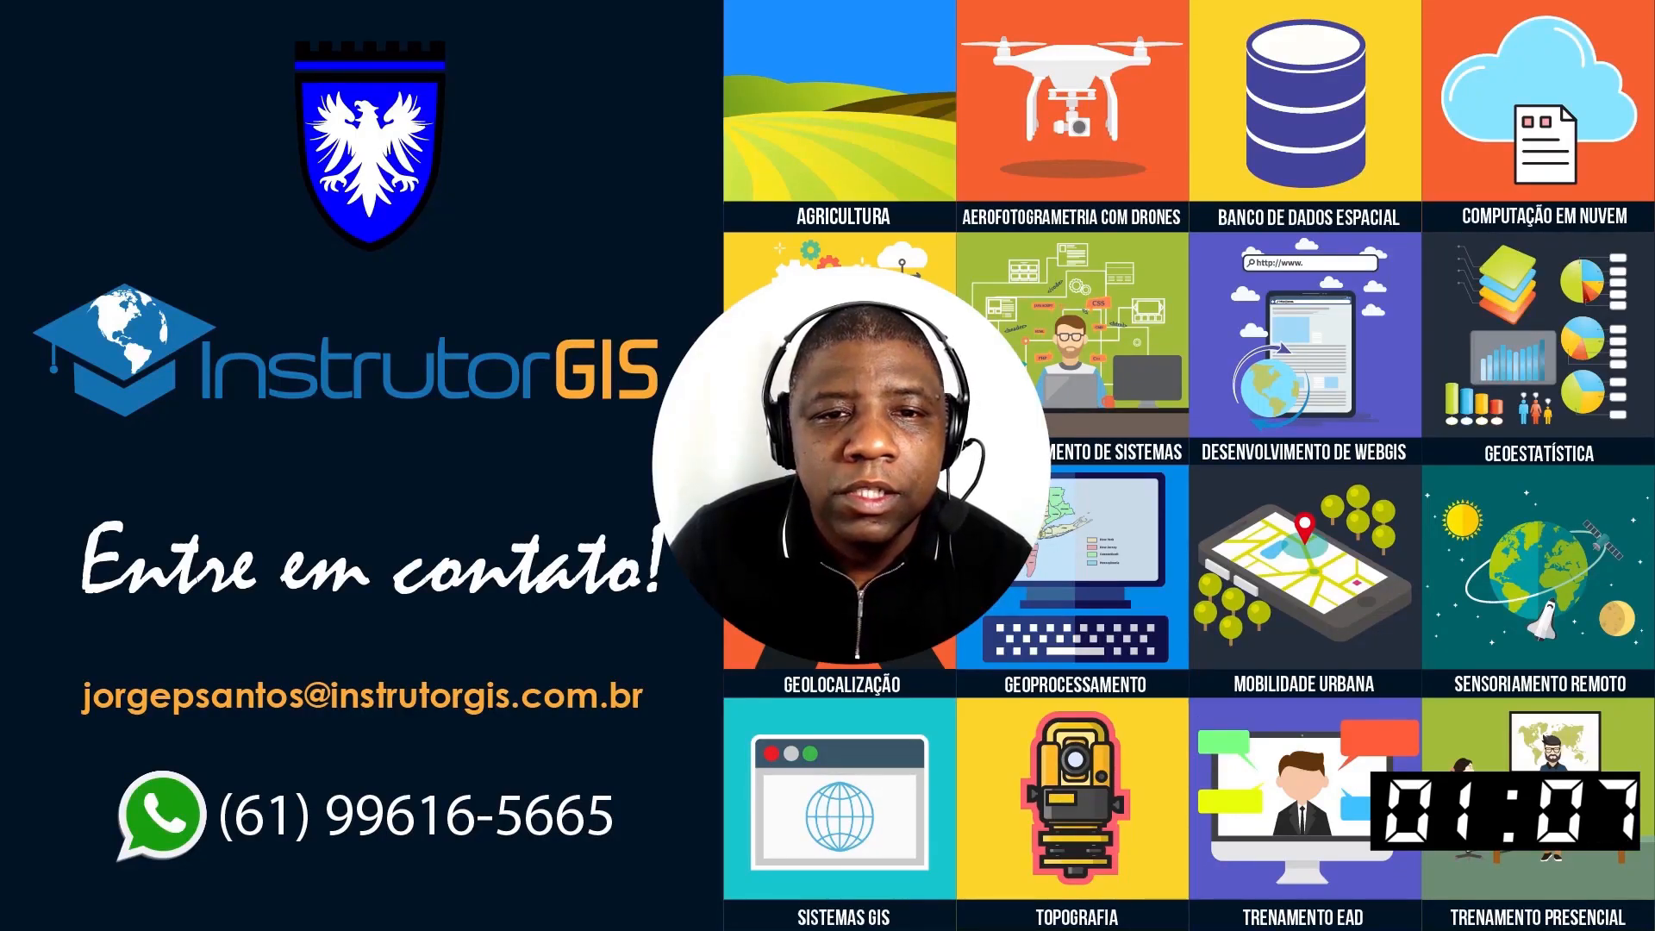